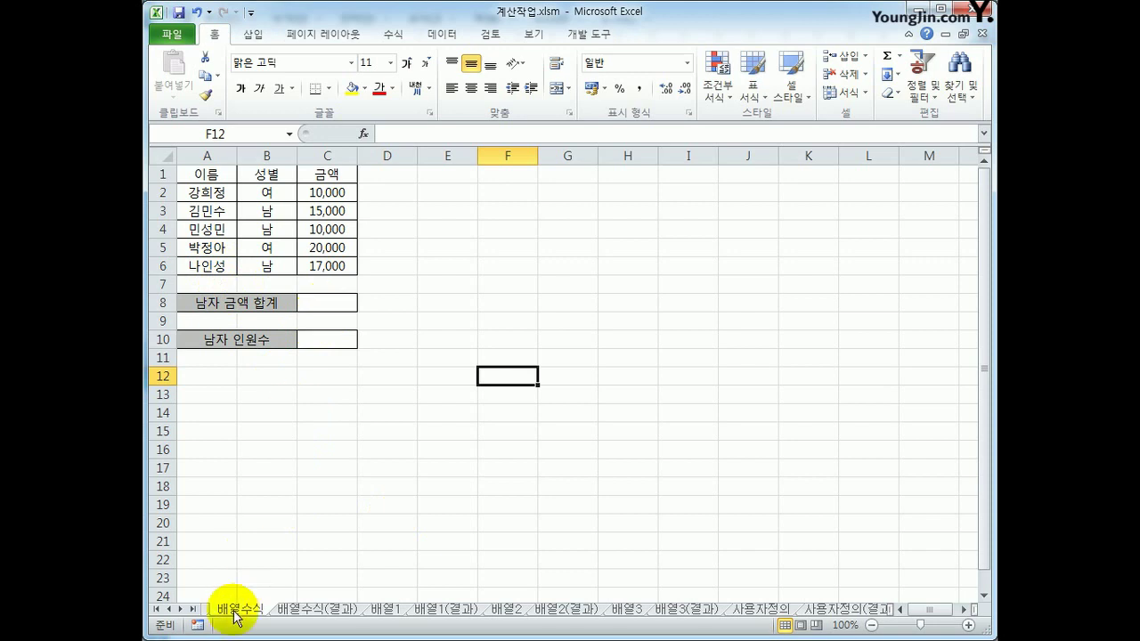
click(321, 305)
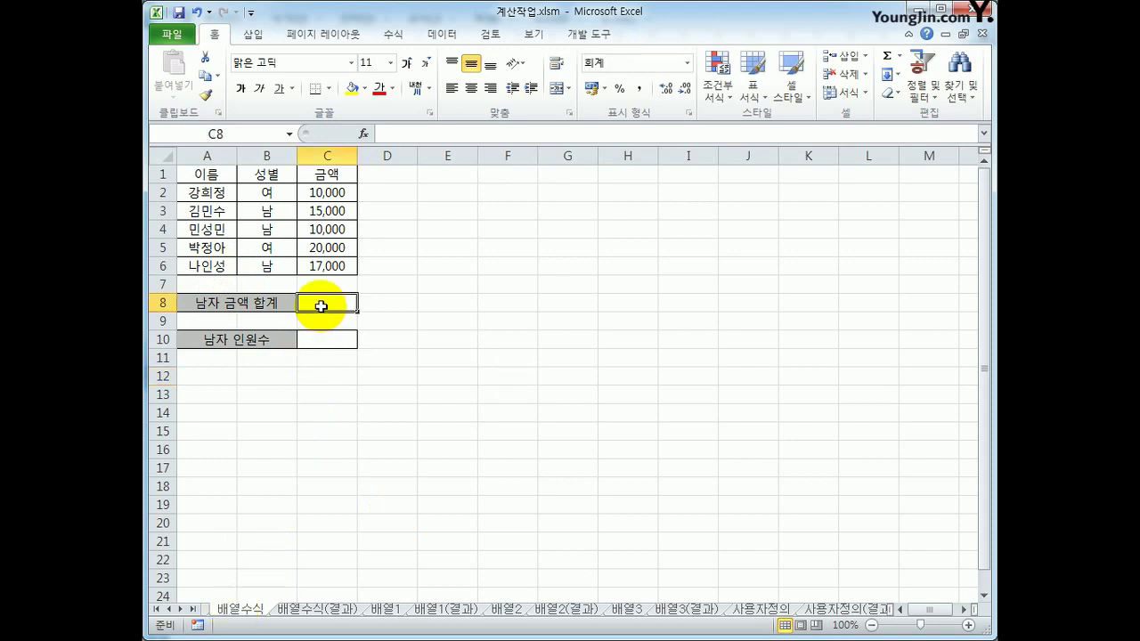
drag(222, 174, 314, 266)
drag(267, 175, 270, 266)
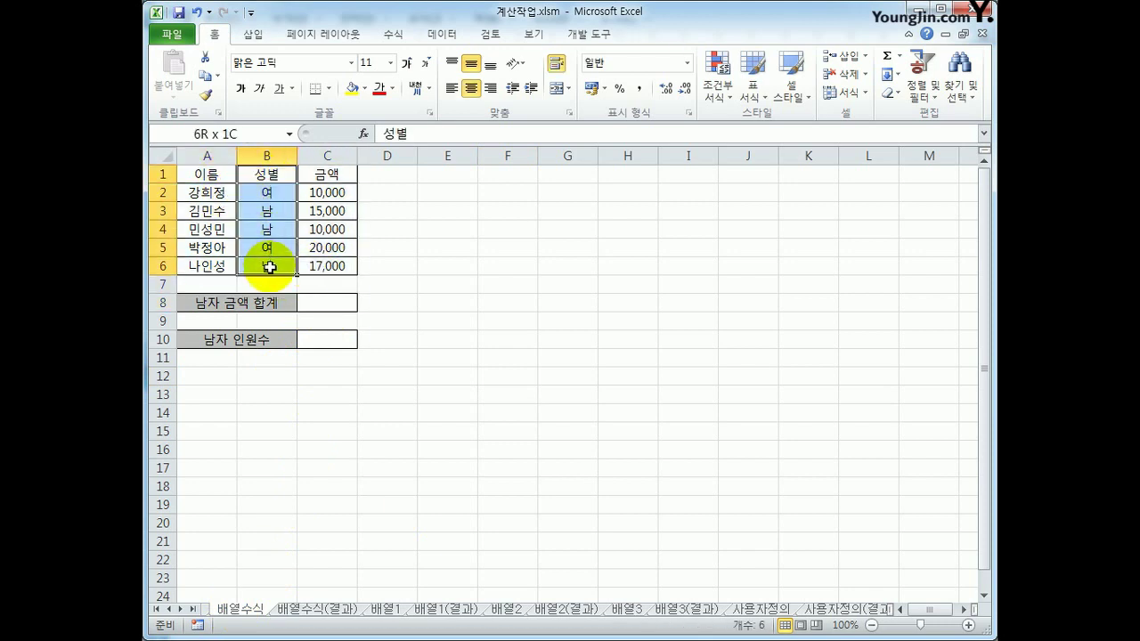
click(322, 210)
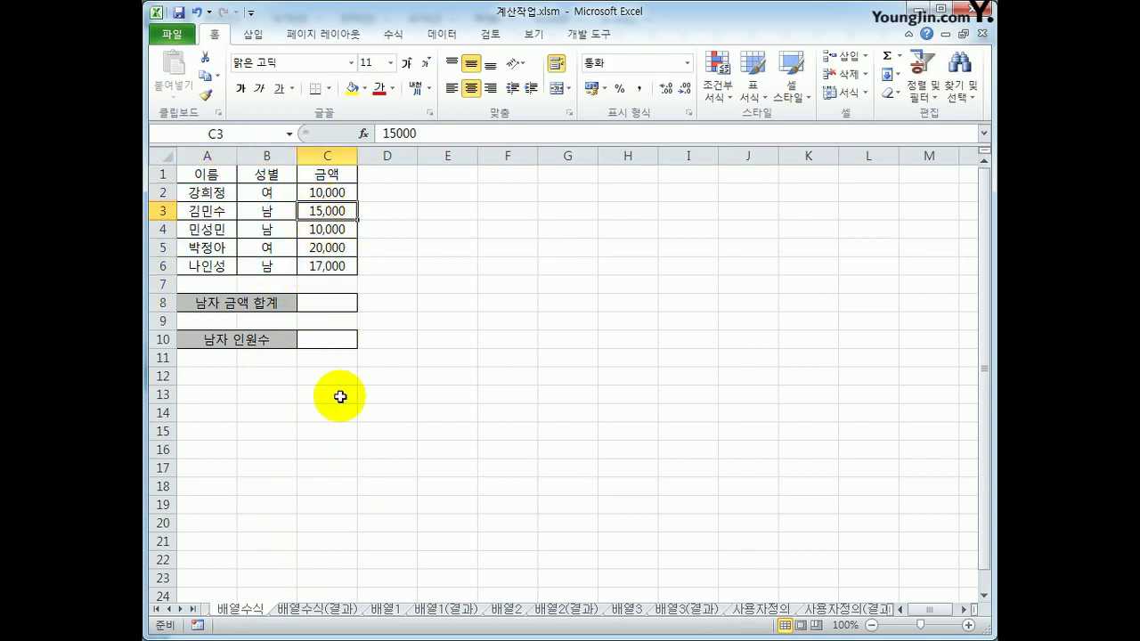
Start a SUM formula in C8 that tests whether the gender range B2:B6 equals "남"
click(340, 304)
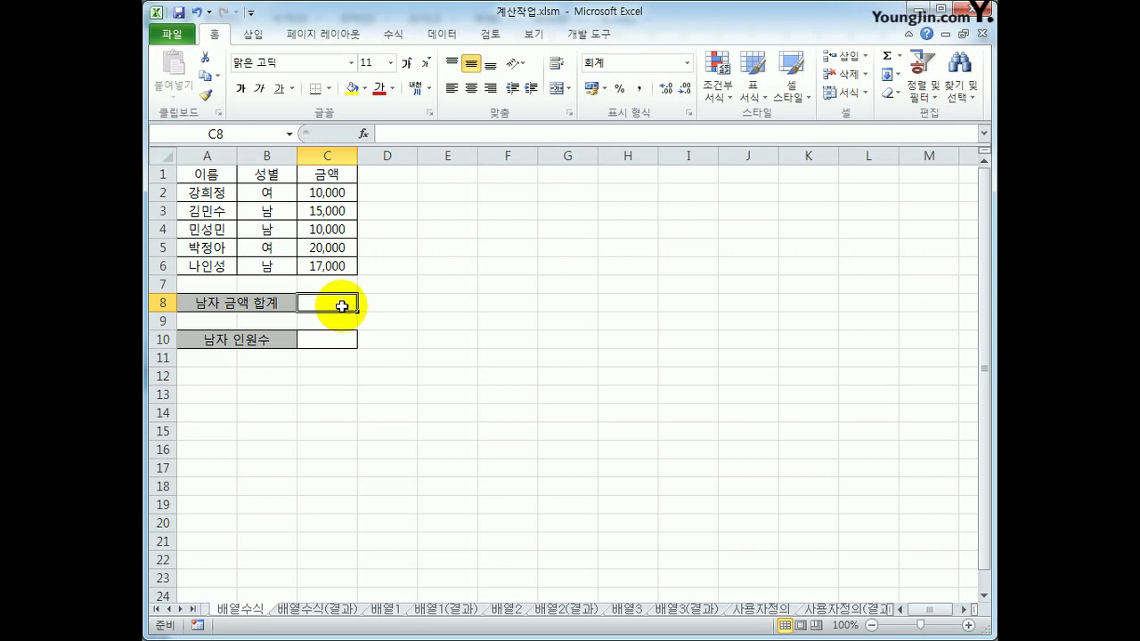
text(=)
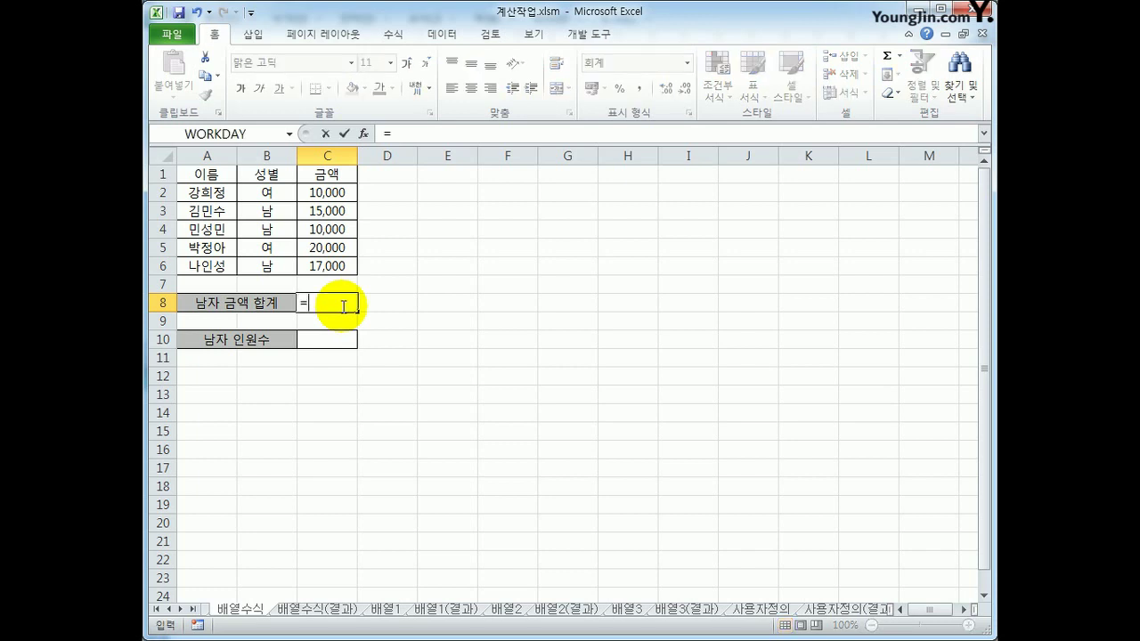
text(ㄴ)
key(BackSpace)
text(sum()
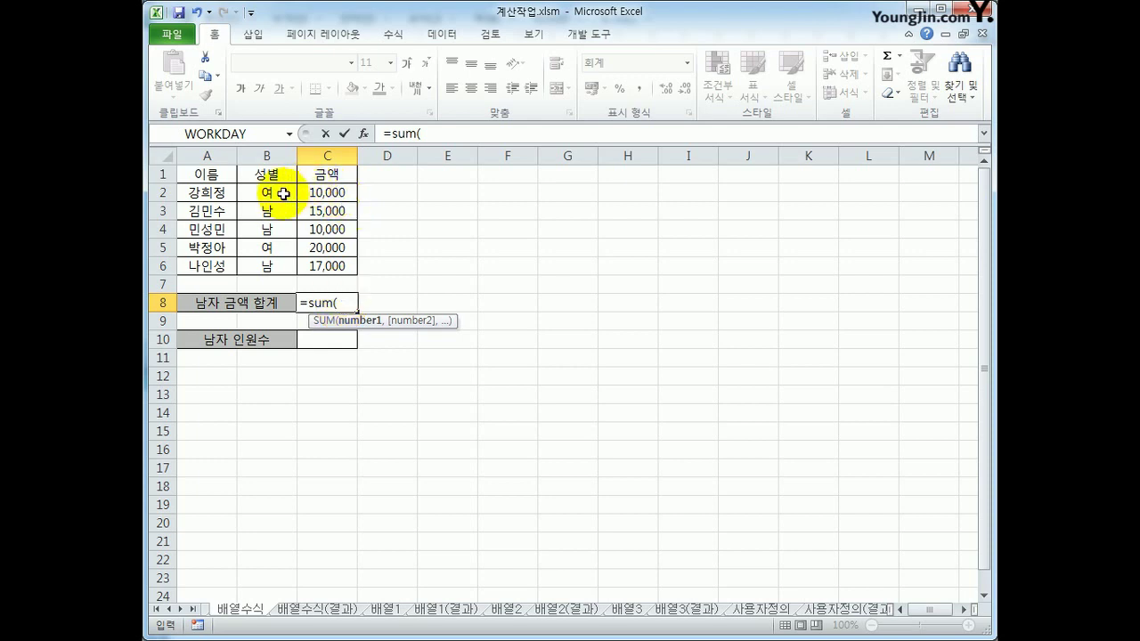
drag(283, 192, 296, 271)
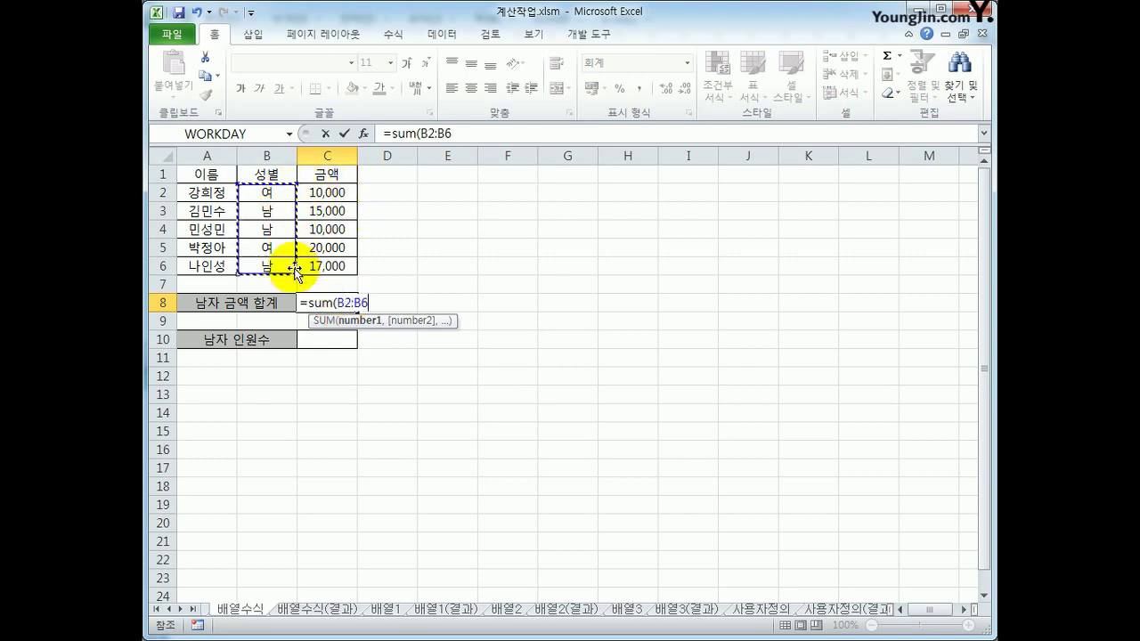
text(="s)
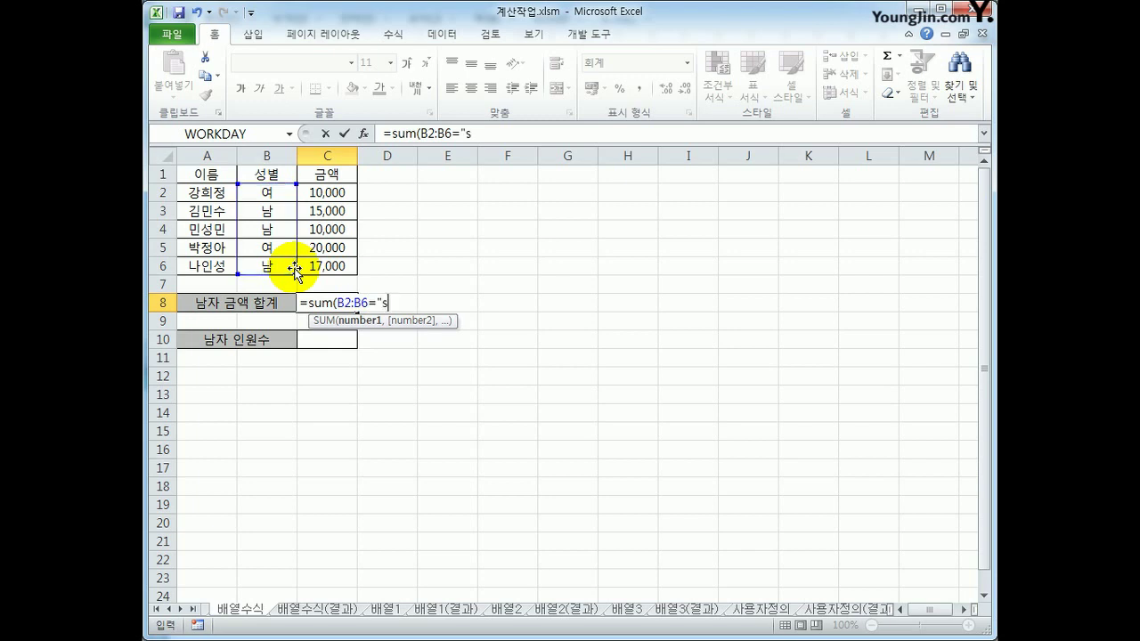
key(BackSpace)
text(남")
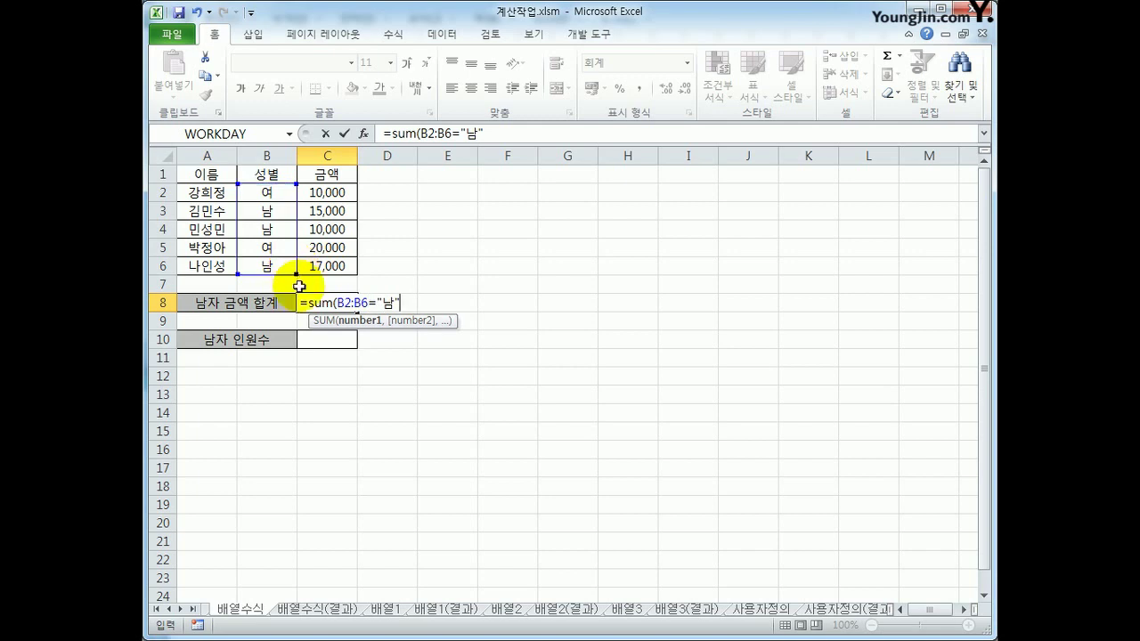
Enclose the B2:B6="남" condition in its own parentheses inside the SUM formula
click(424, 133)
click(464, 130)
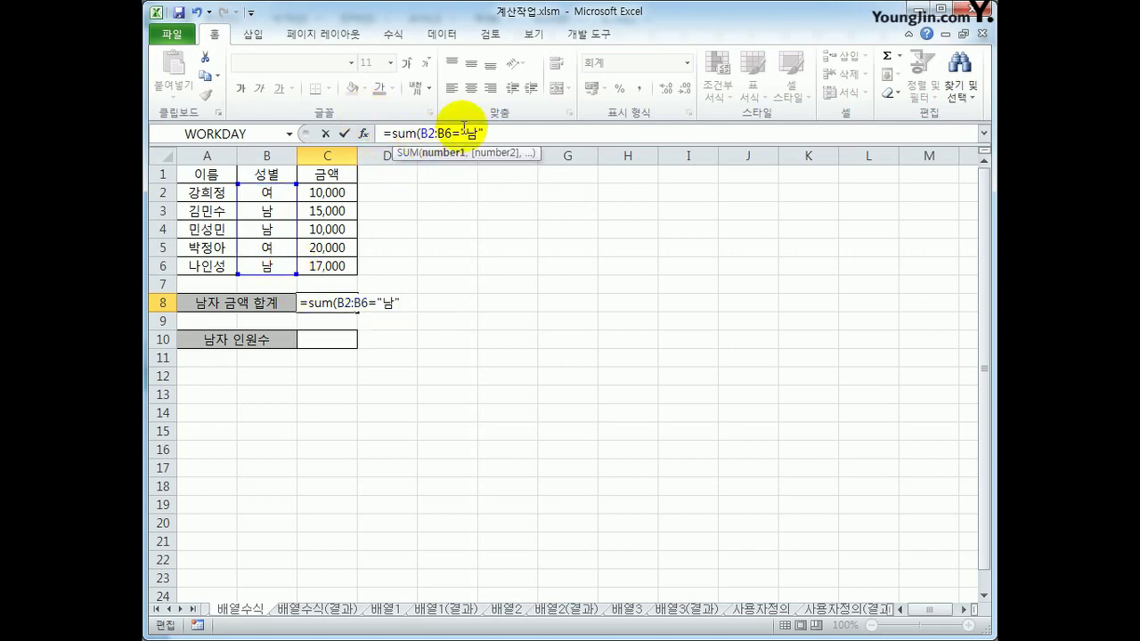
text(()
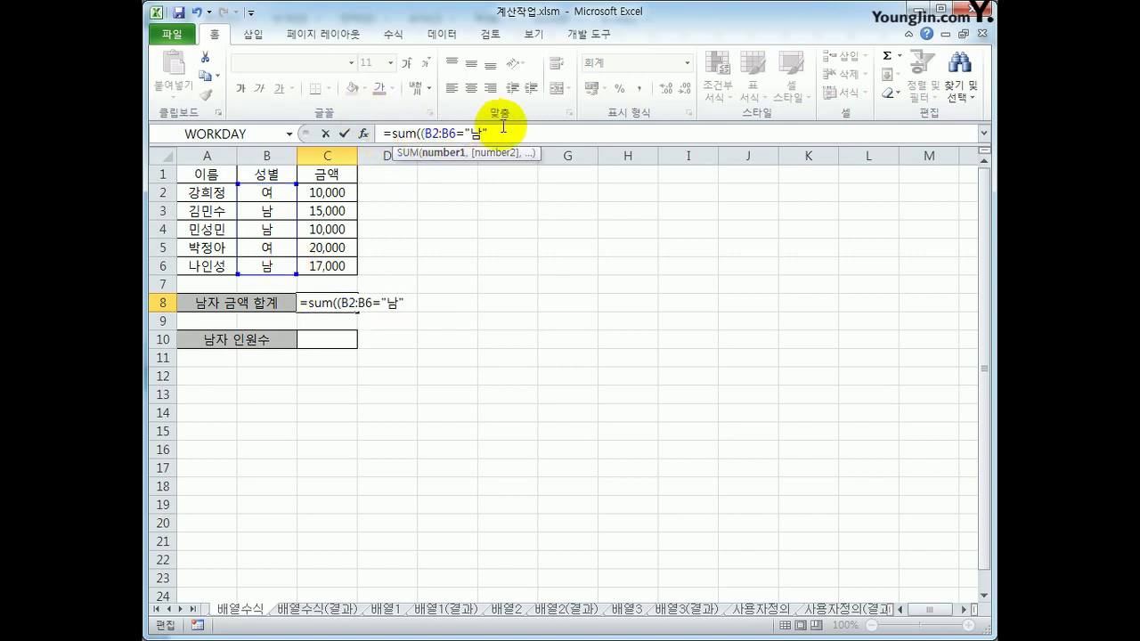
text())
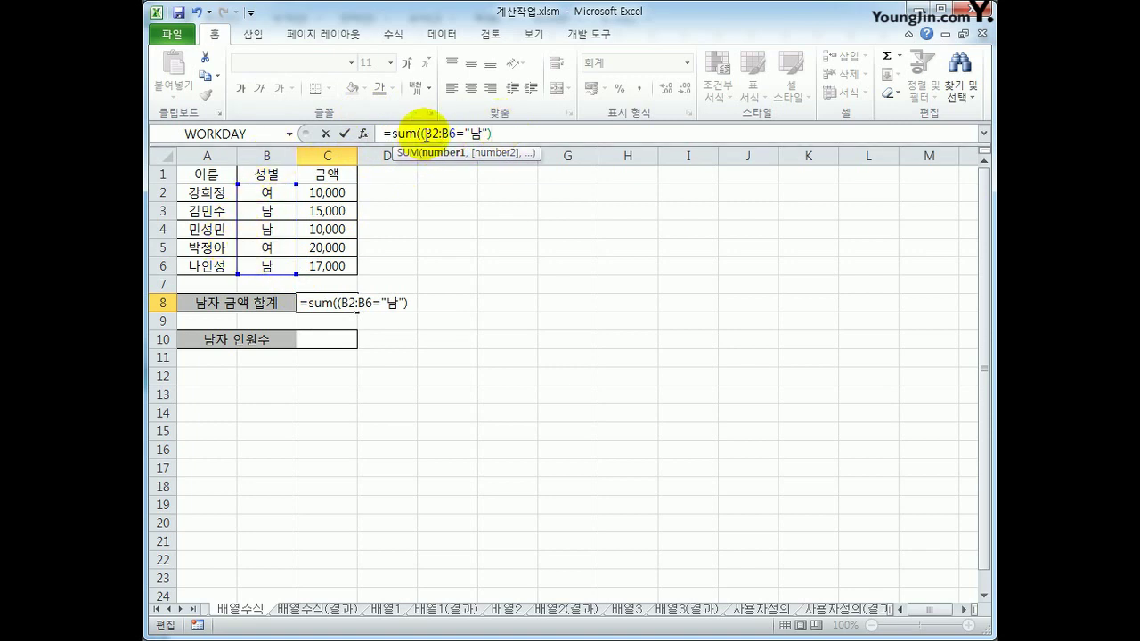
drag(424, 135, 456, 134)
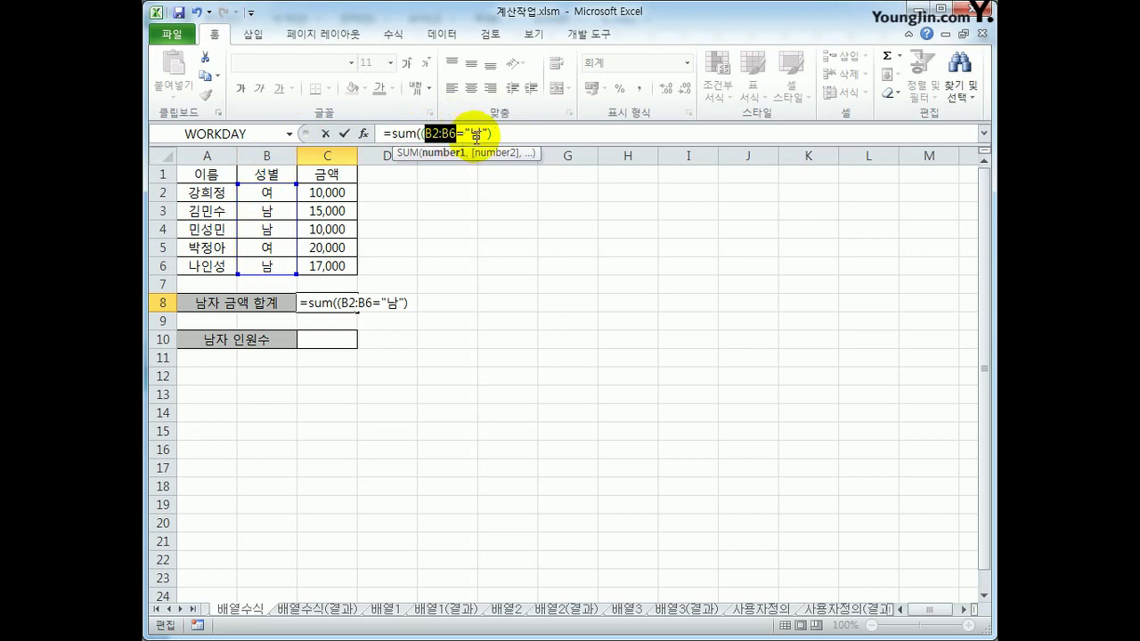
click(523, 132)
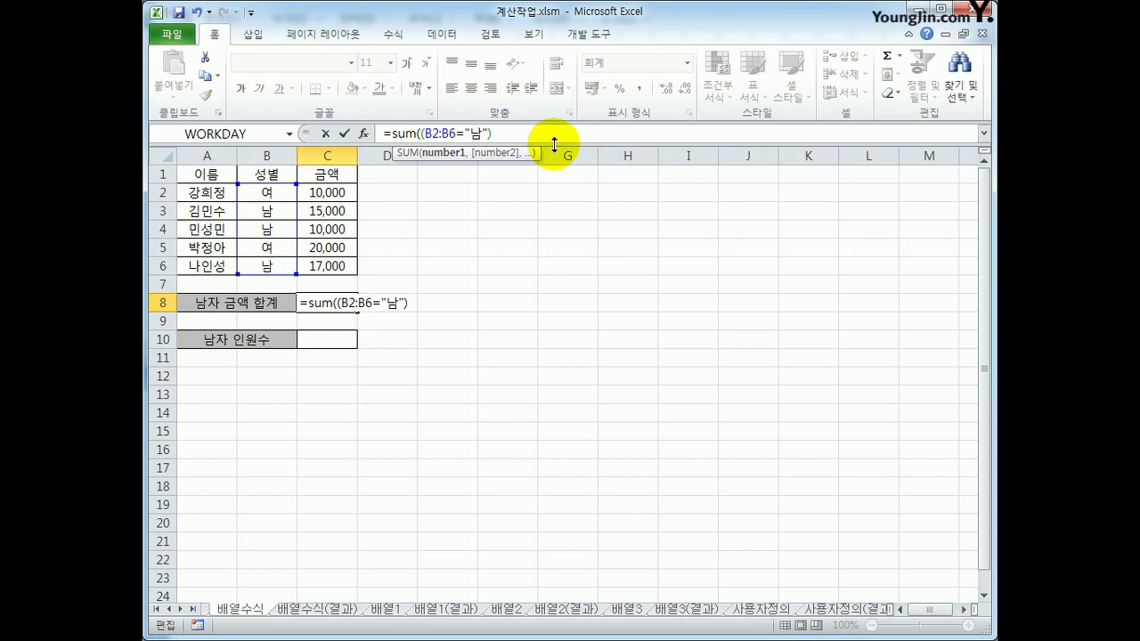
Multiply the condition by (C2:C6), close the SUM function, and enter C8 as an array formula
text(*()
drag(333, 188, 349, 264)
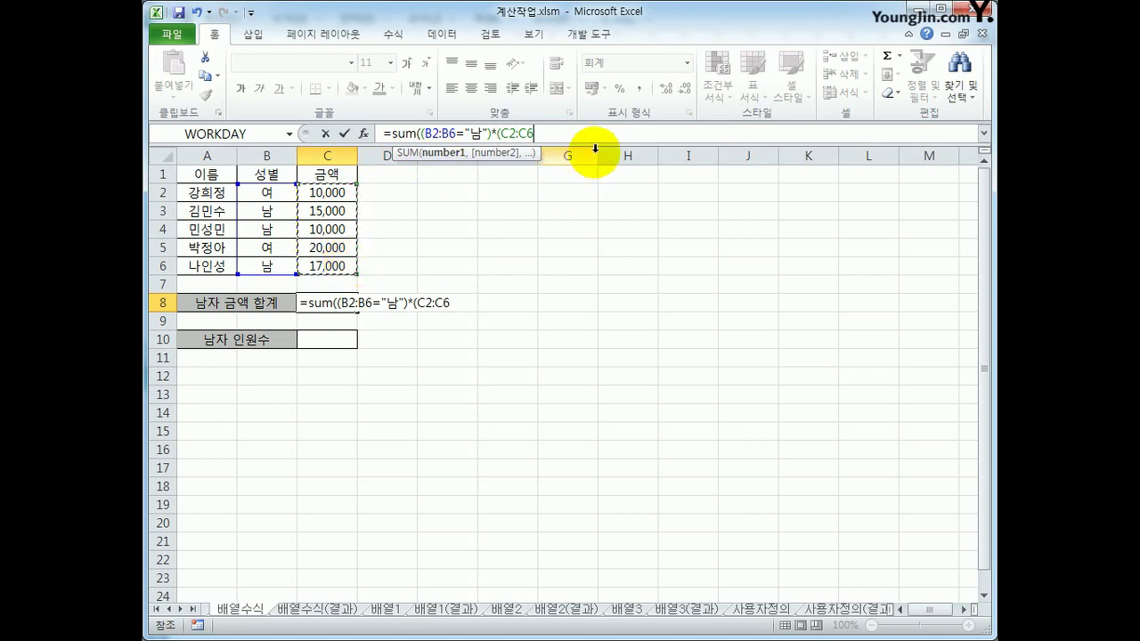
text())
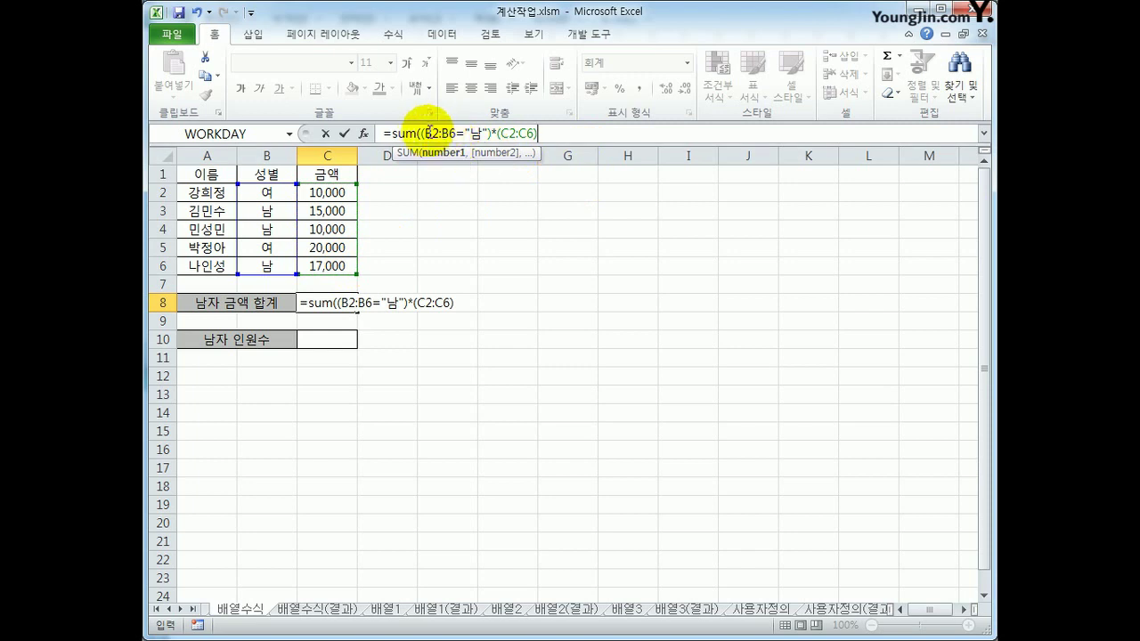
drag(422, 134, 492, 133)
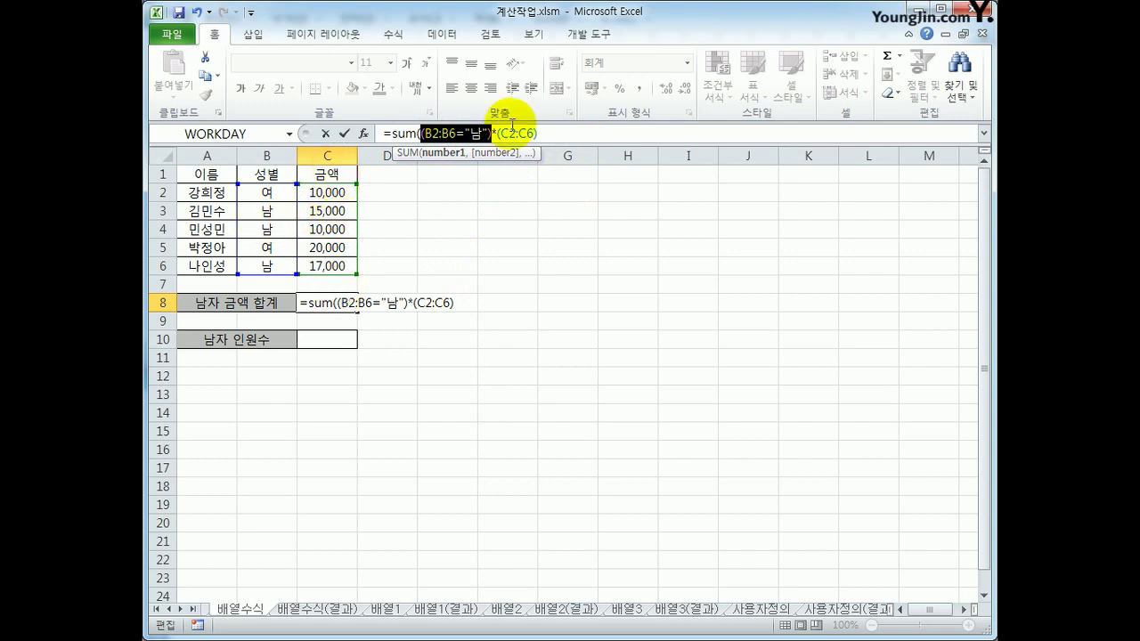
click(553, 133)
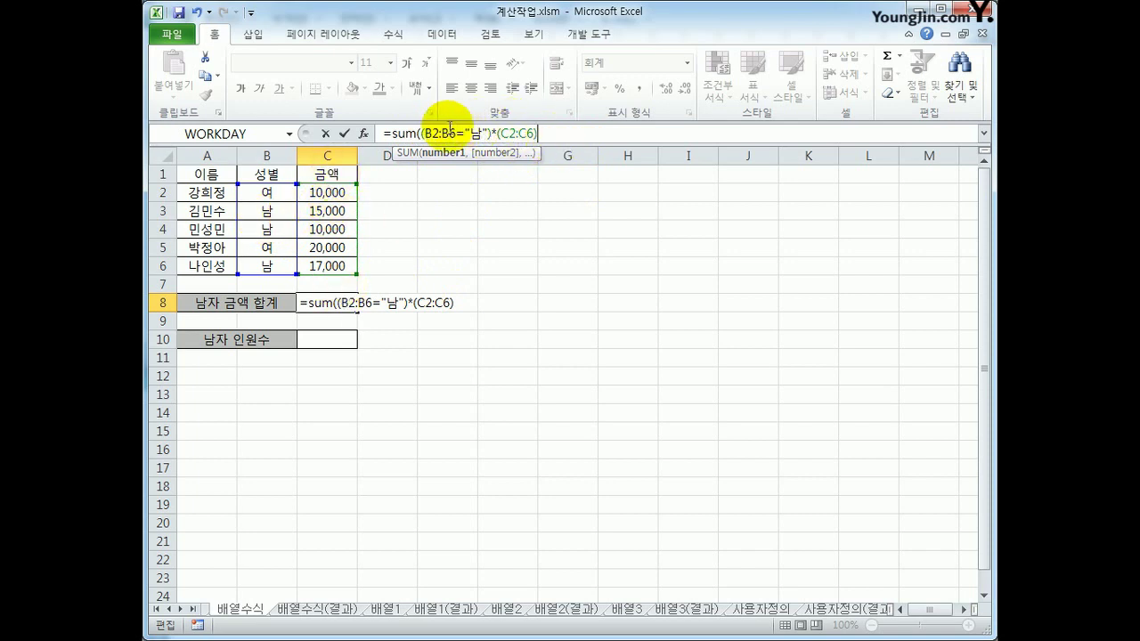
text())
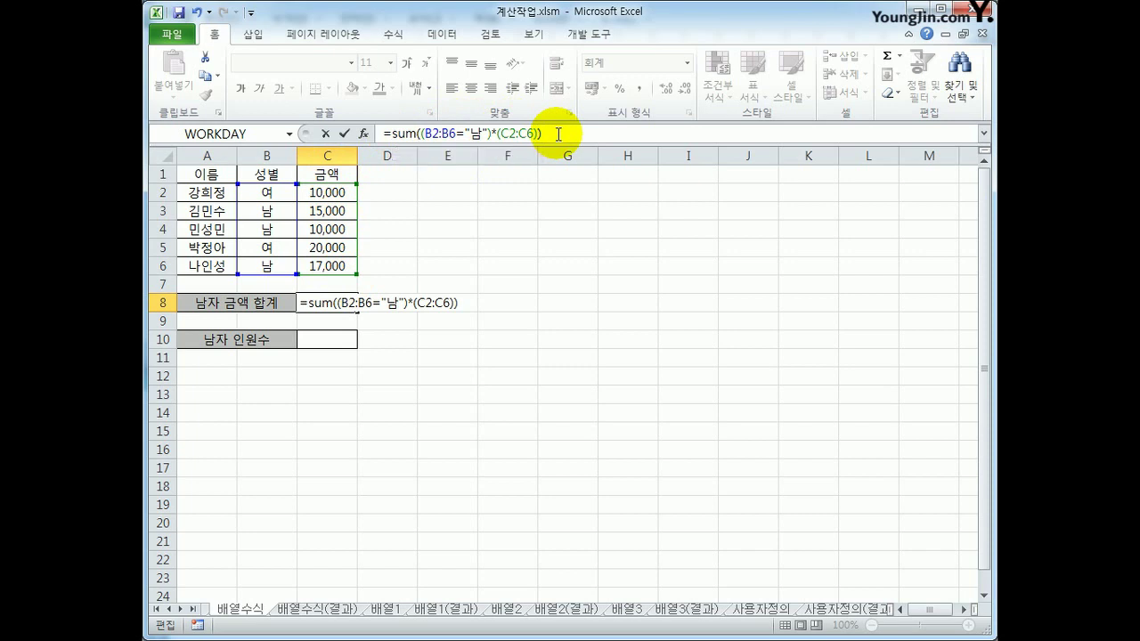
key(ctrl+shift+Return)
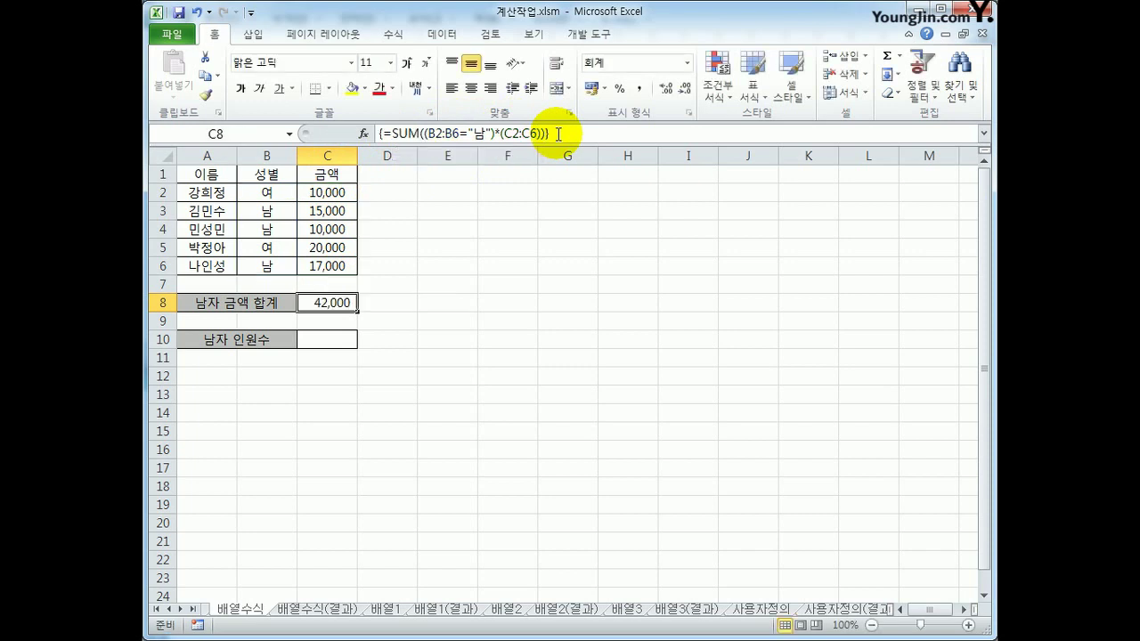
Check the sum of the male amounts in C3, C4 and C6 against the result in C8
click(330, 211)
ctrl+click(329, 229)
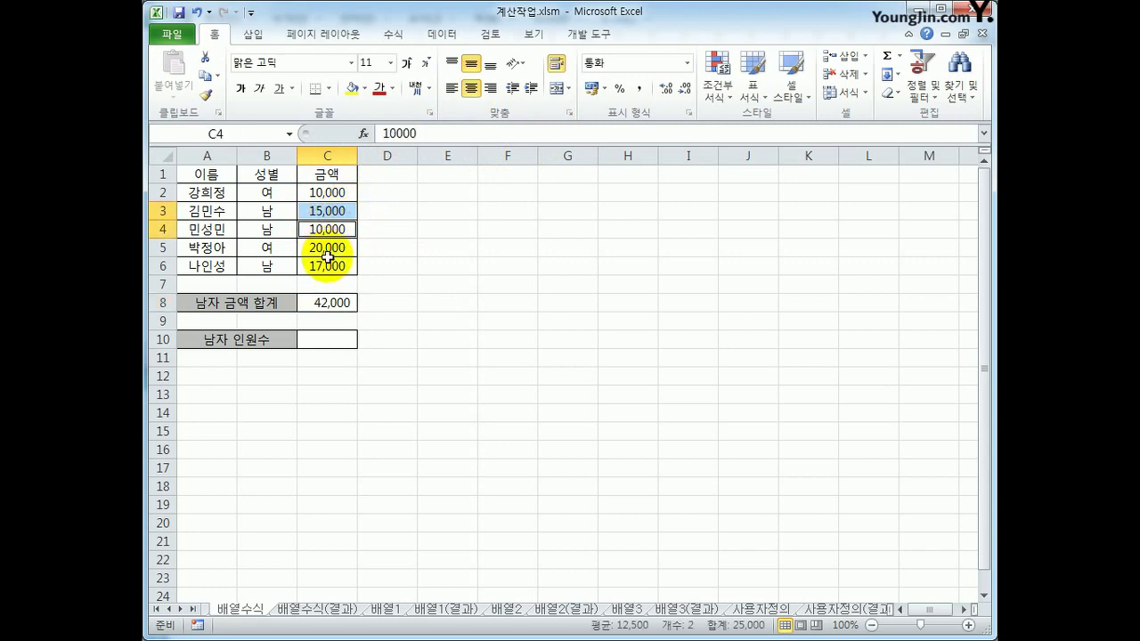
ctrl+click(329, 266)
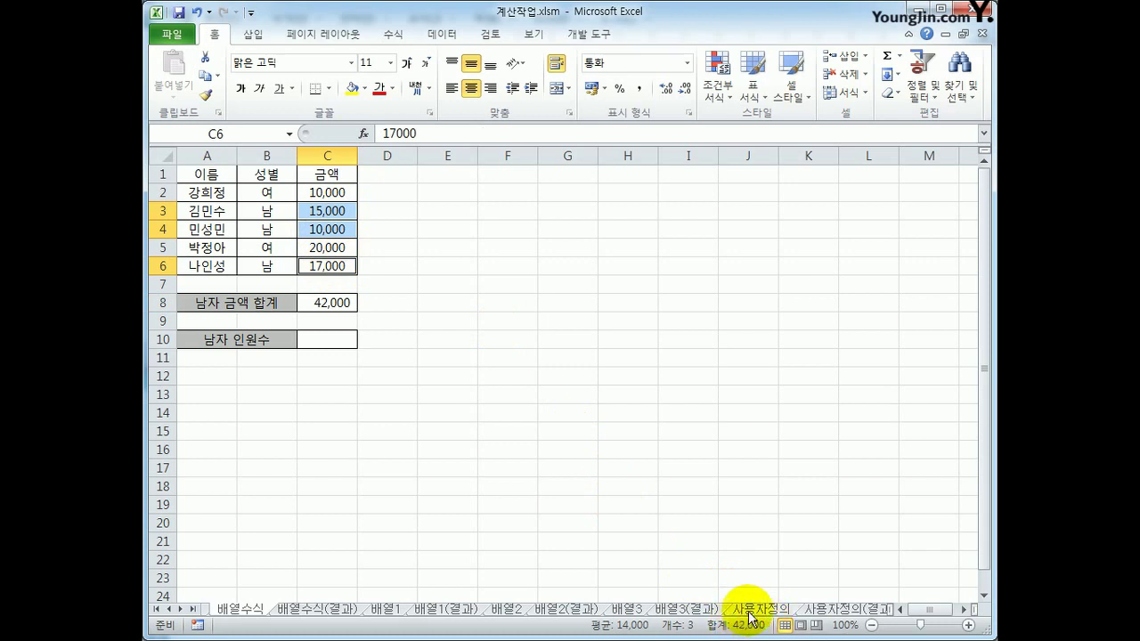
click(338, 303)
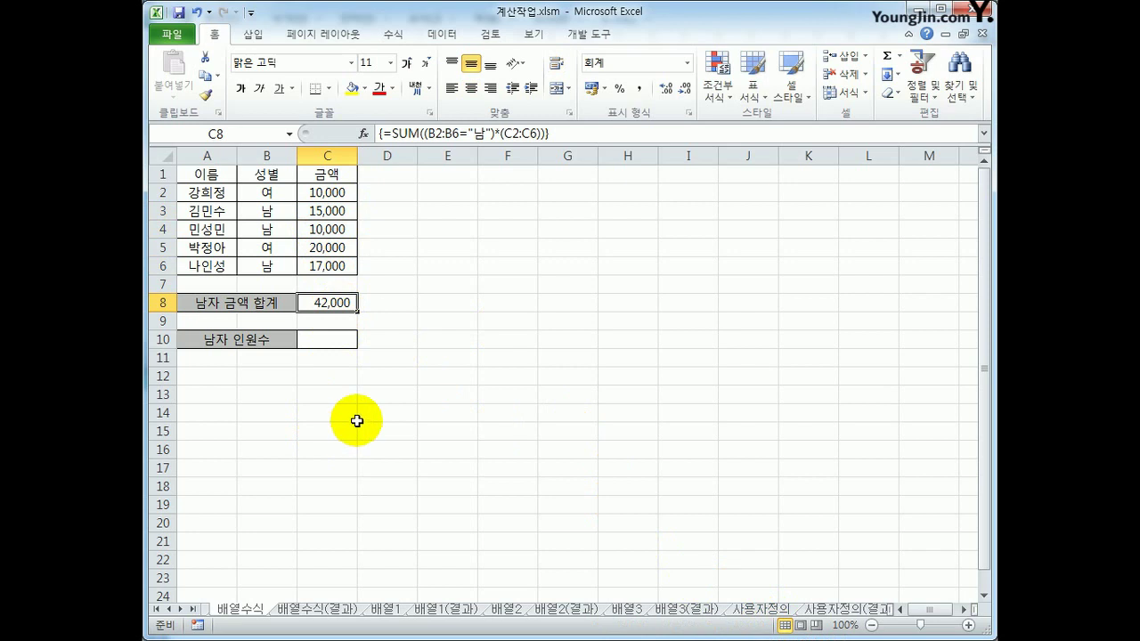
Examine the SUM function, the condition, the multiplication operator and the sum range in C8, keeping it as an array formula
click(400, 133)
double_click(405, 133)
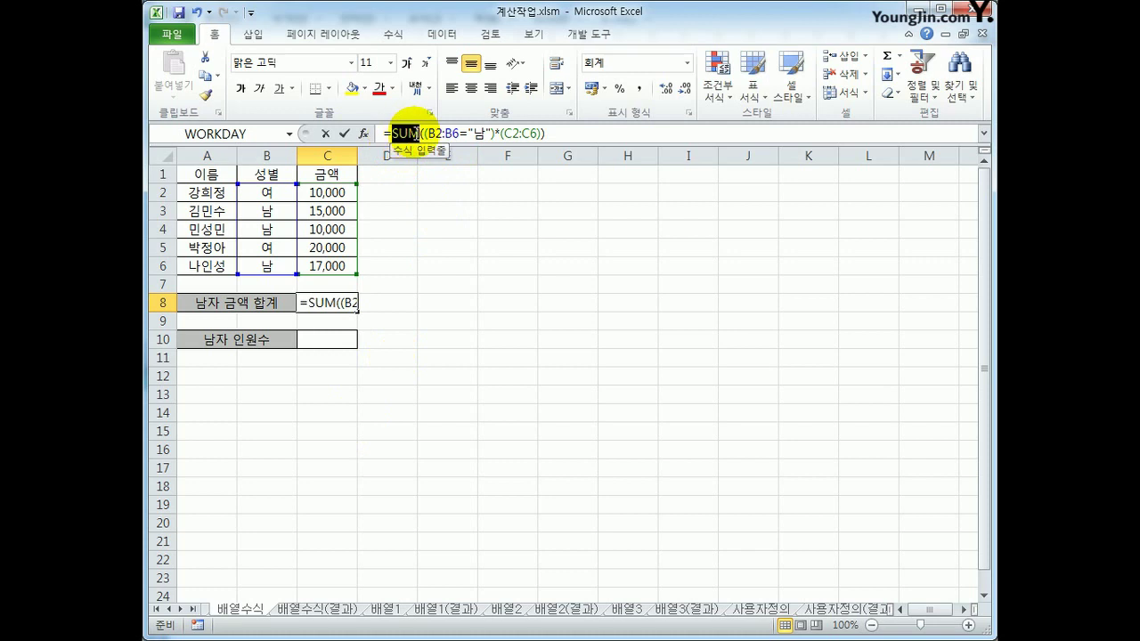
drag(429, 133, 539, 133)
click(504, 135)
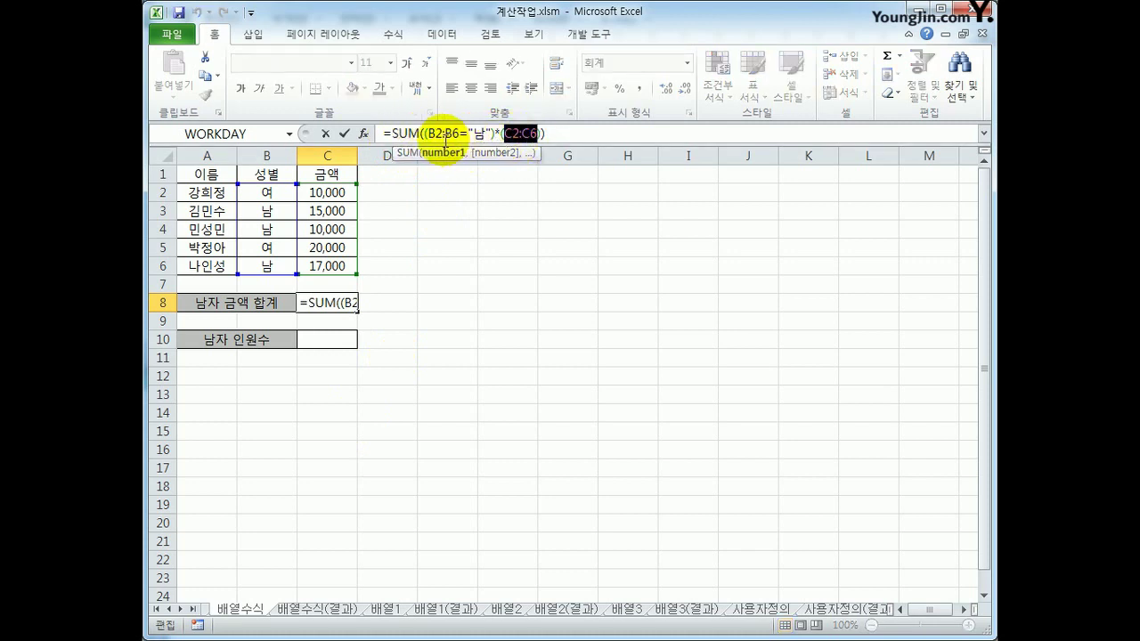
drag(422, 133, 486, 133)
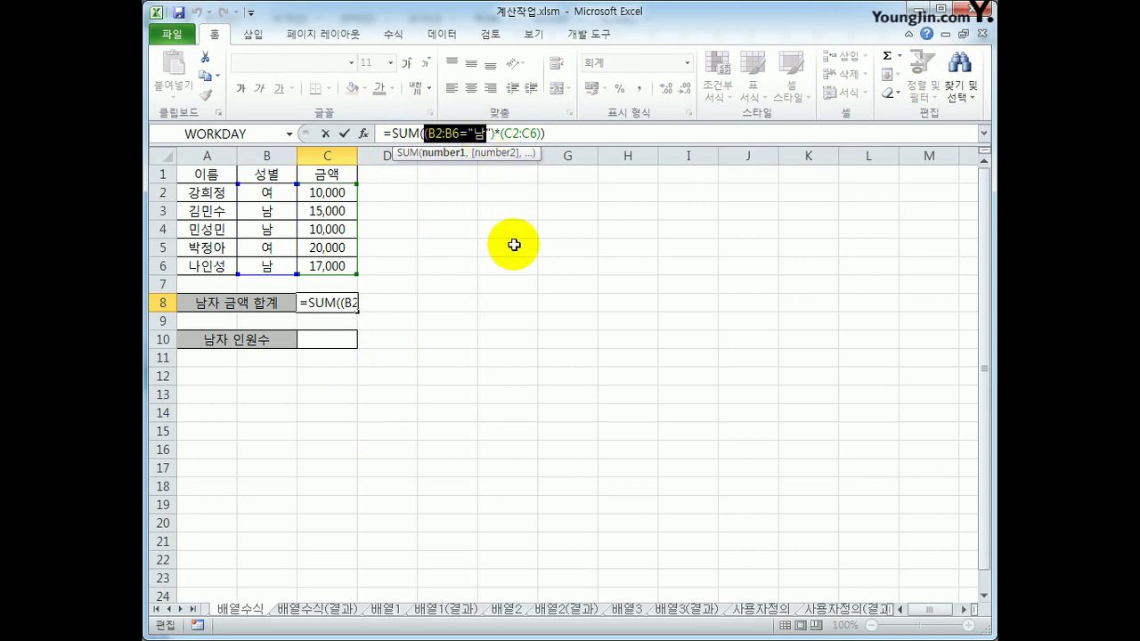
click(500, 133)
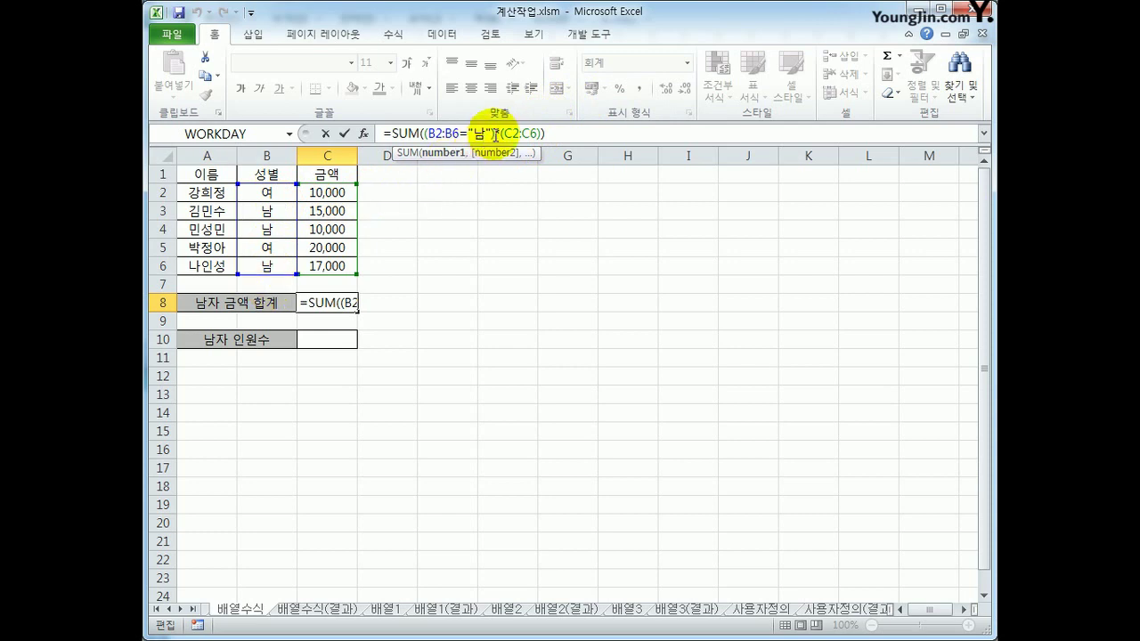
drag(501, 133, 495, 134)
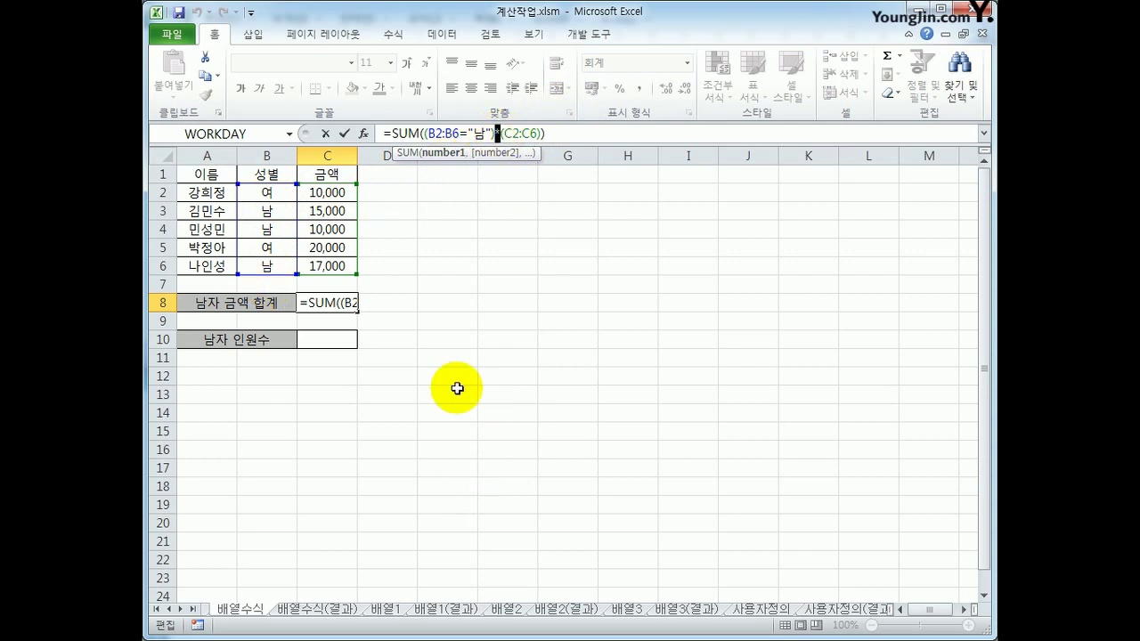
key(ctrl+shift+Return)
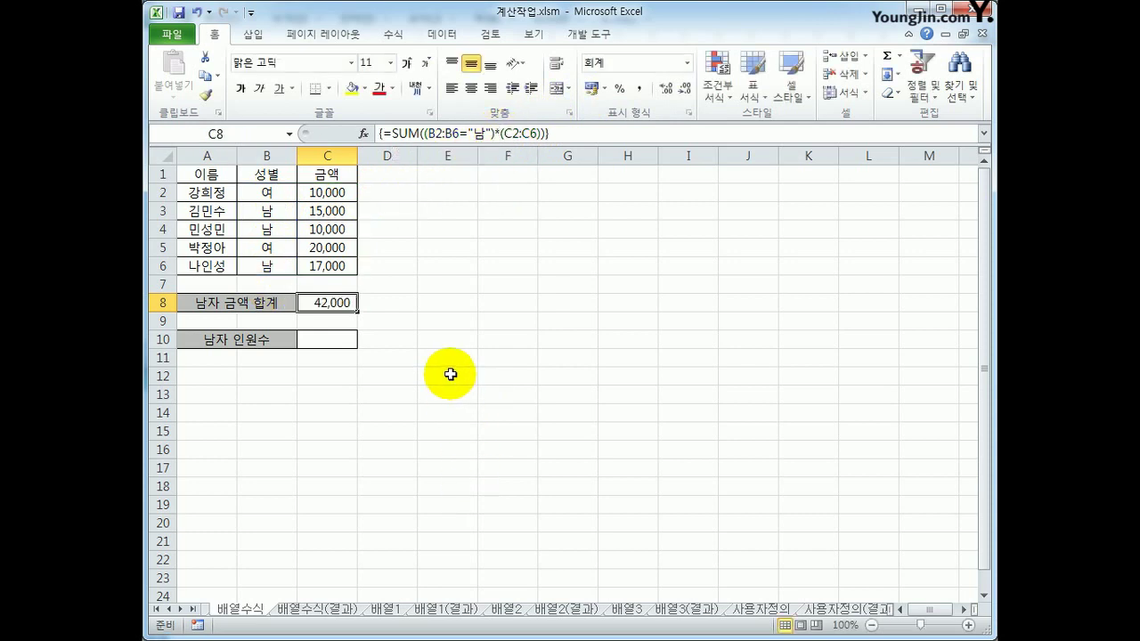
Start a SUM formula in C10 whose parenthesised condition tests B2:B6="남"
click(328, 346)
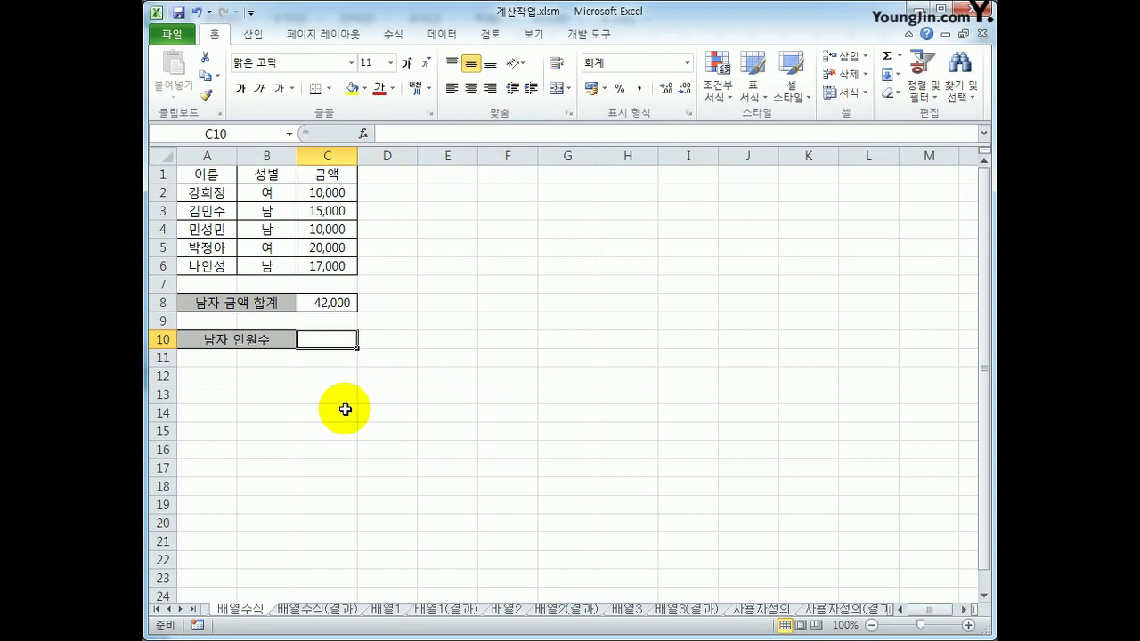
text(=ㄴ)
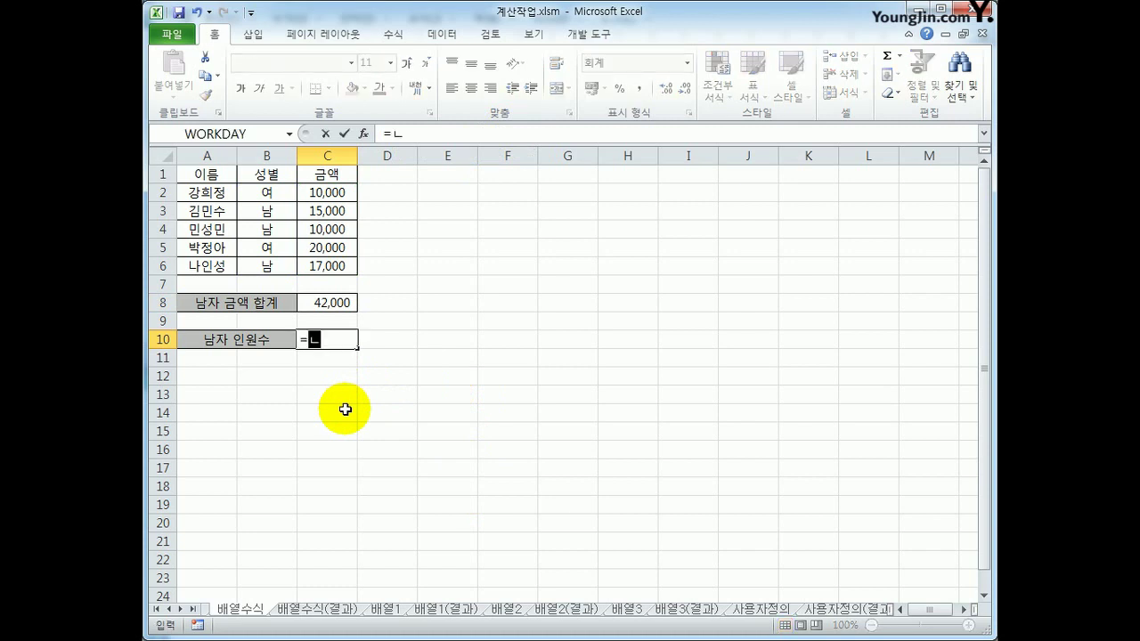
key(BackSpace)
text(sum(()
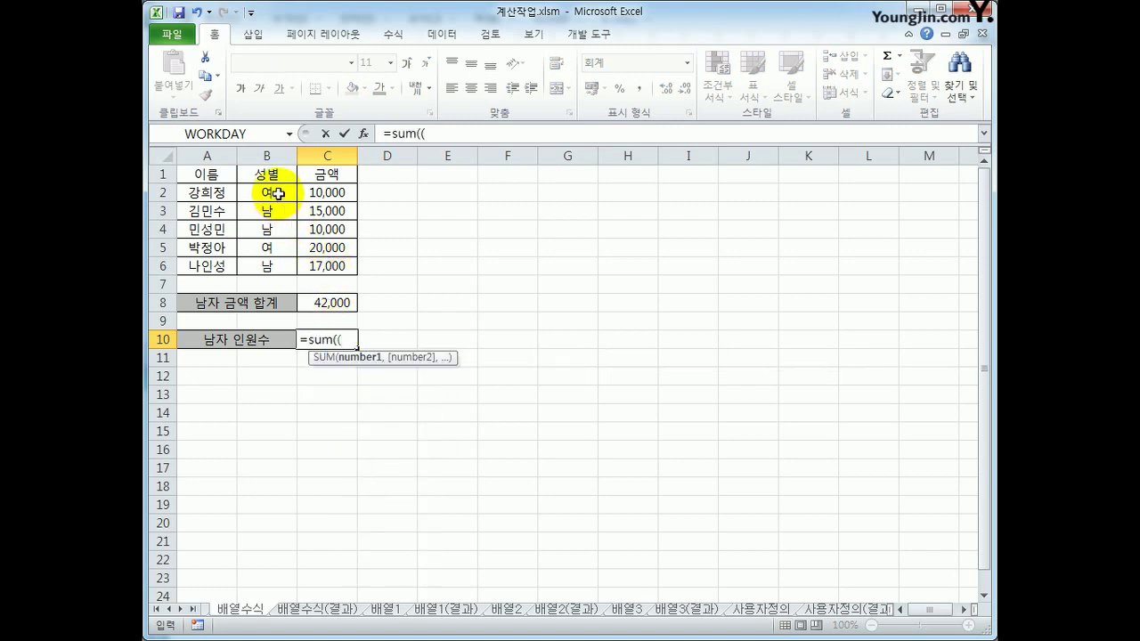
drag(271, 190, 281, 269)
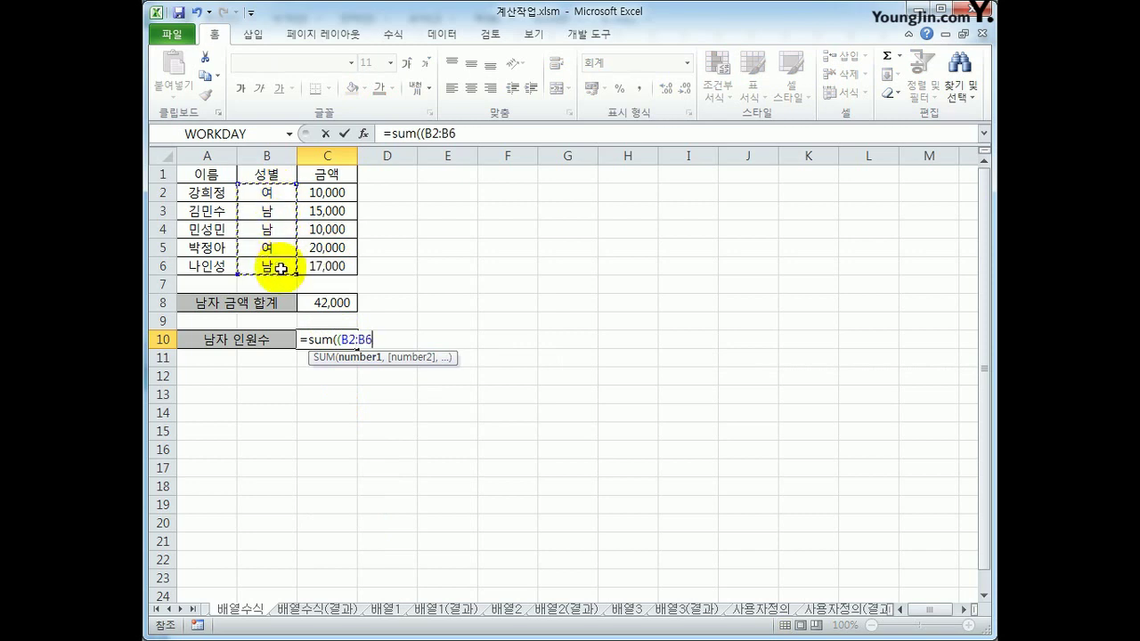
text(="남)
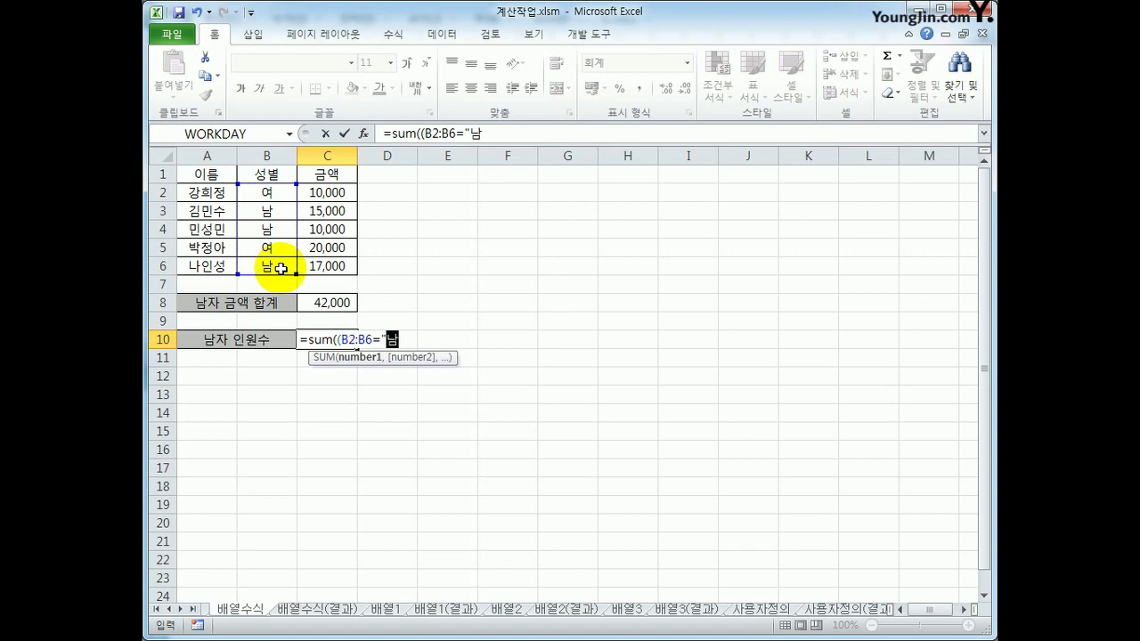
Close the condition, multiply it by 1, close the SUM function and enter C10 as an array formula
text(")*)
text(1)
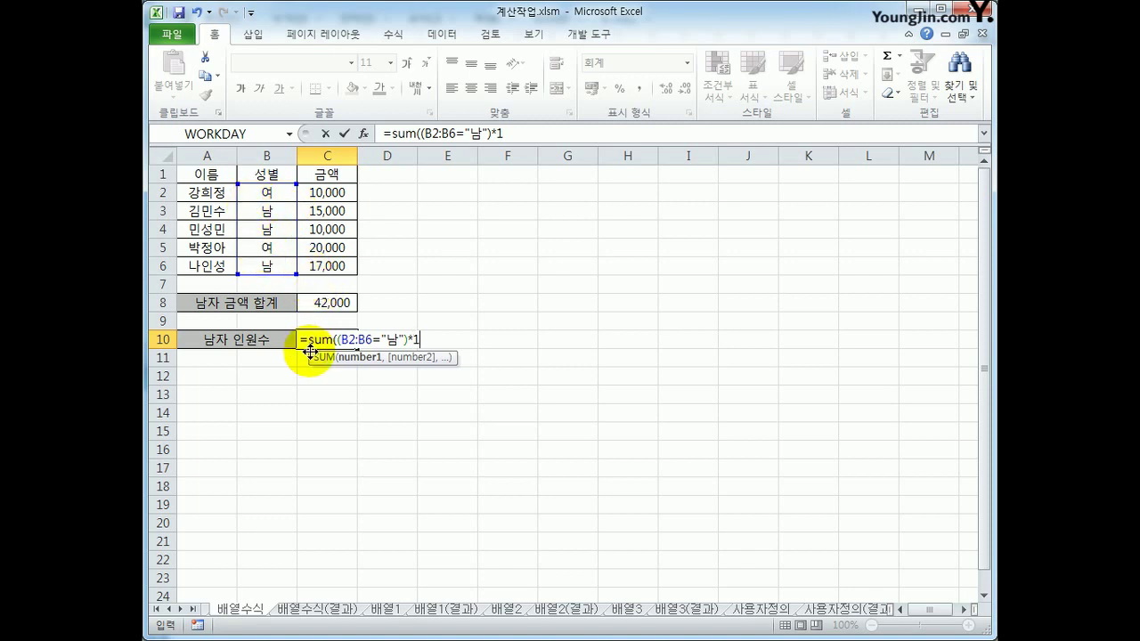
text())
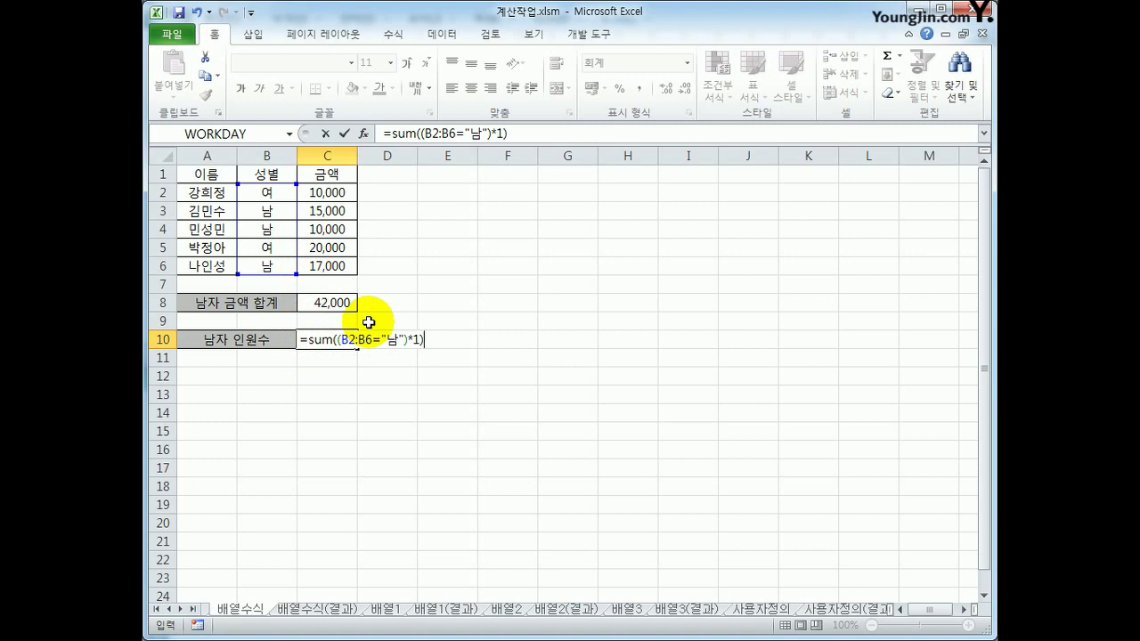
key(ctrl+shift+Return)
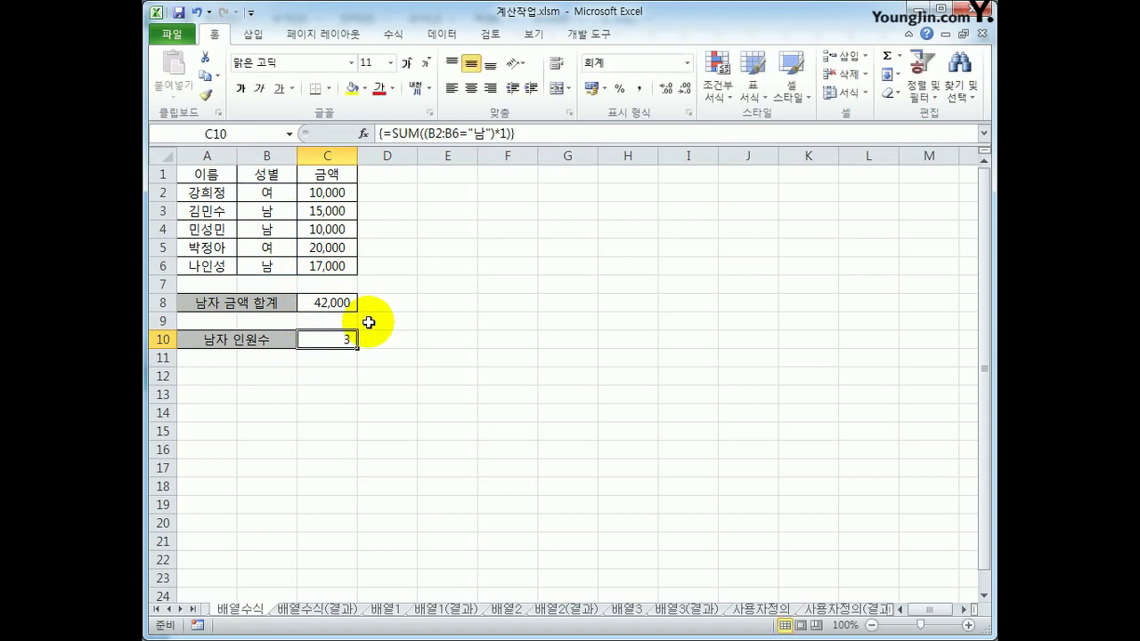
Check the 남 entries in B3, B4 and B6 against the head count in C10
click(283, 213)
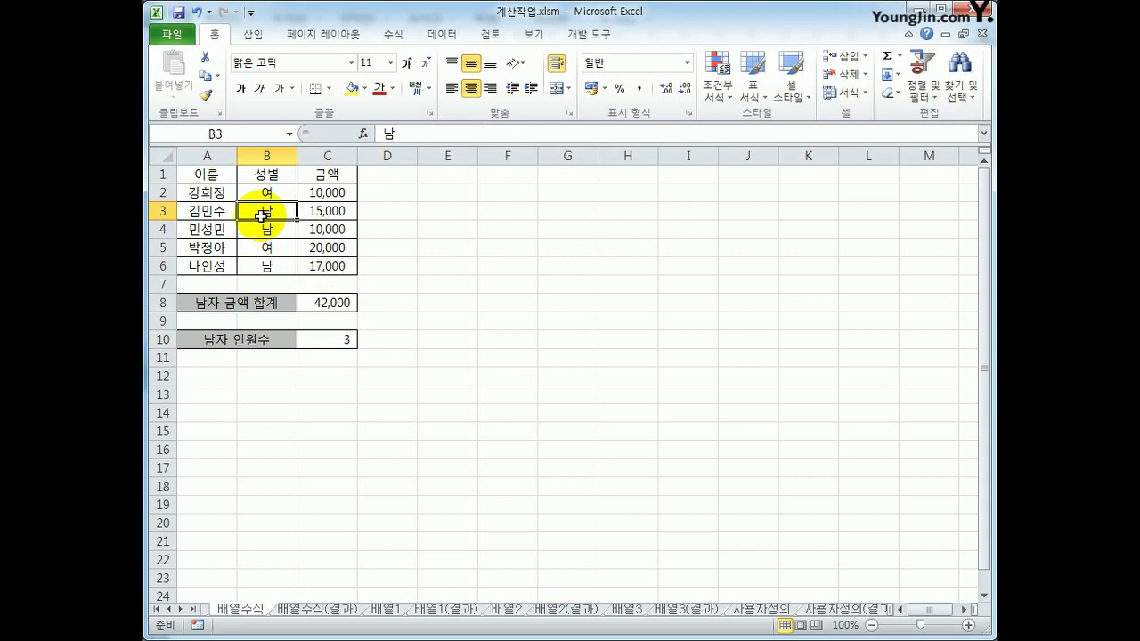
click(464, 214)
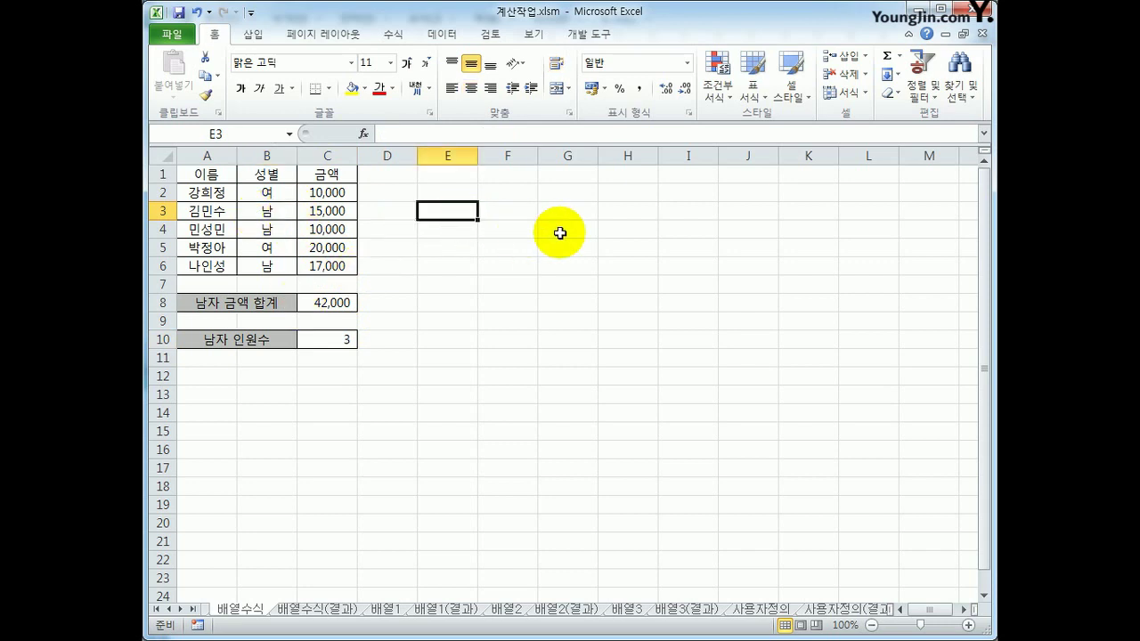
click(276, 211)
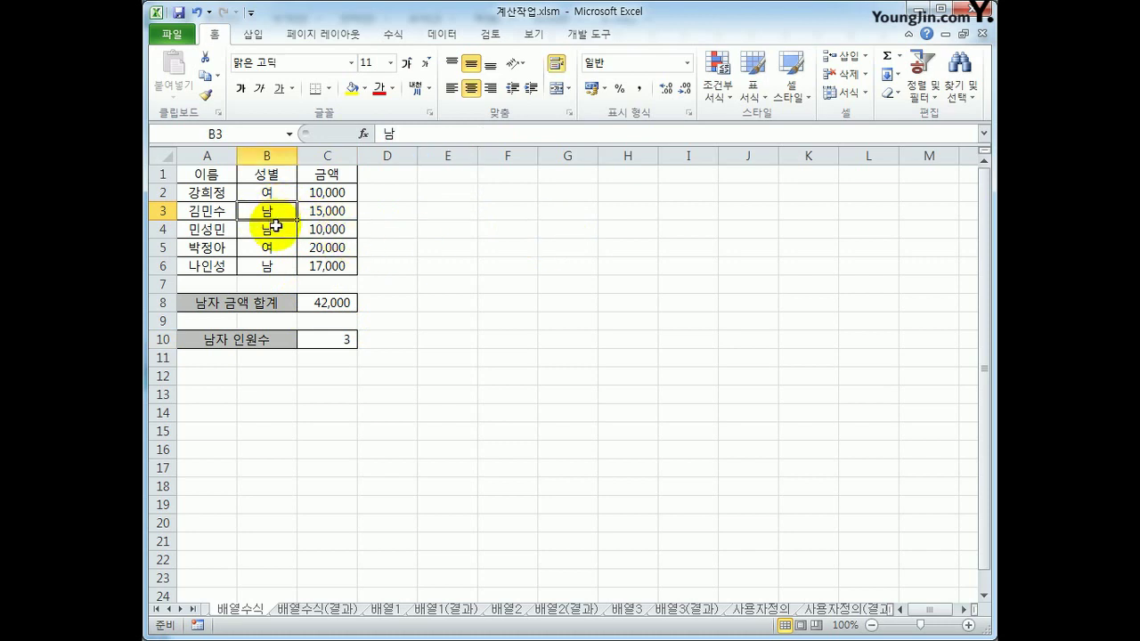
click(272, 264)
click(267, 217)
click(267, 229)
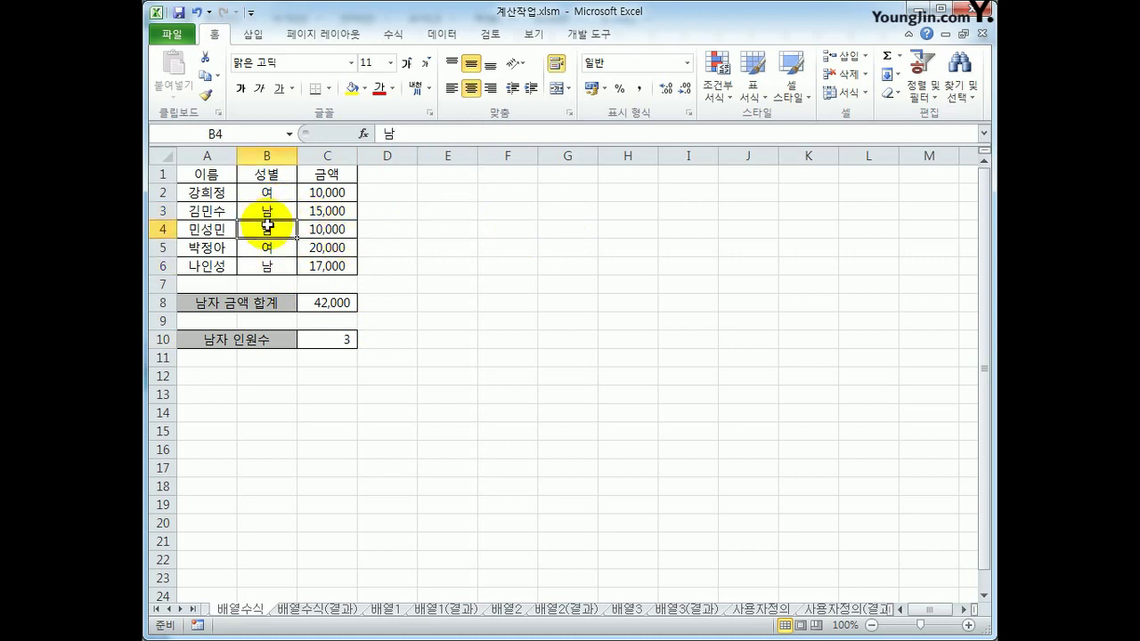
click(277, 267)
Compare the array formulas in C10 and C8, inspecting the condition part of C8 and keeping it as an array formula
click(307, 339)
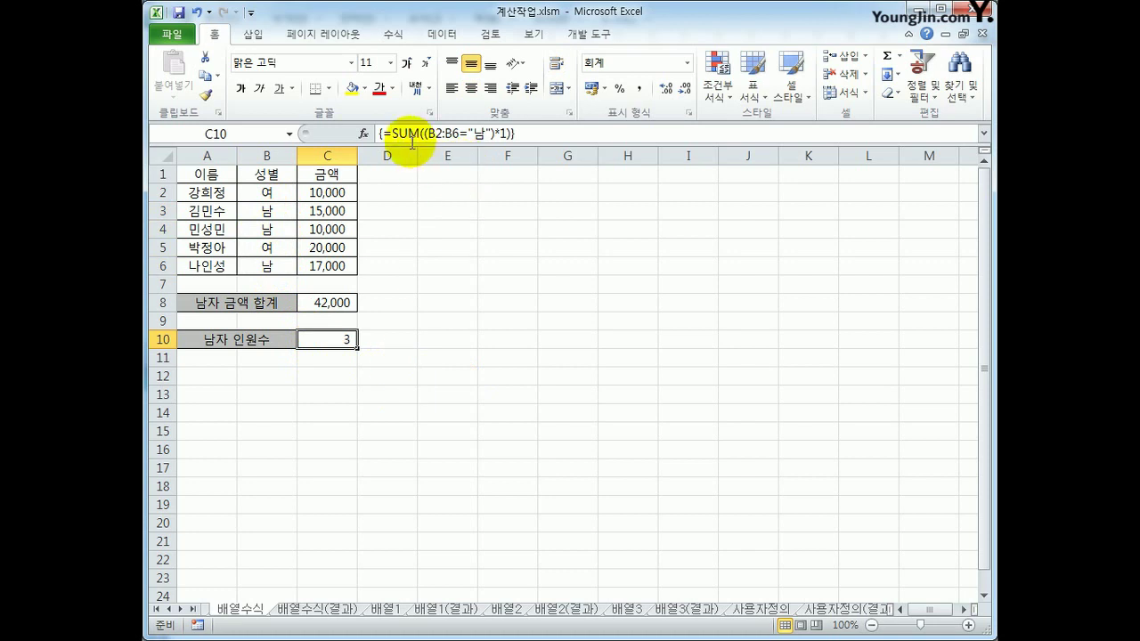
click(325, 303)
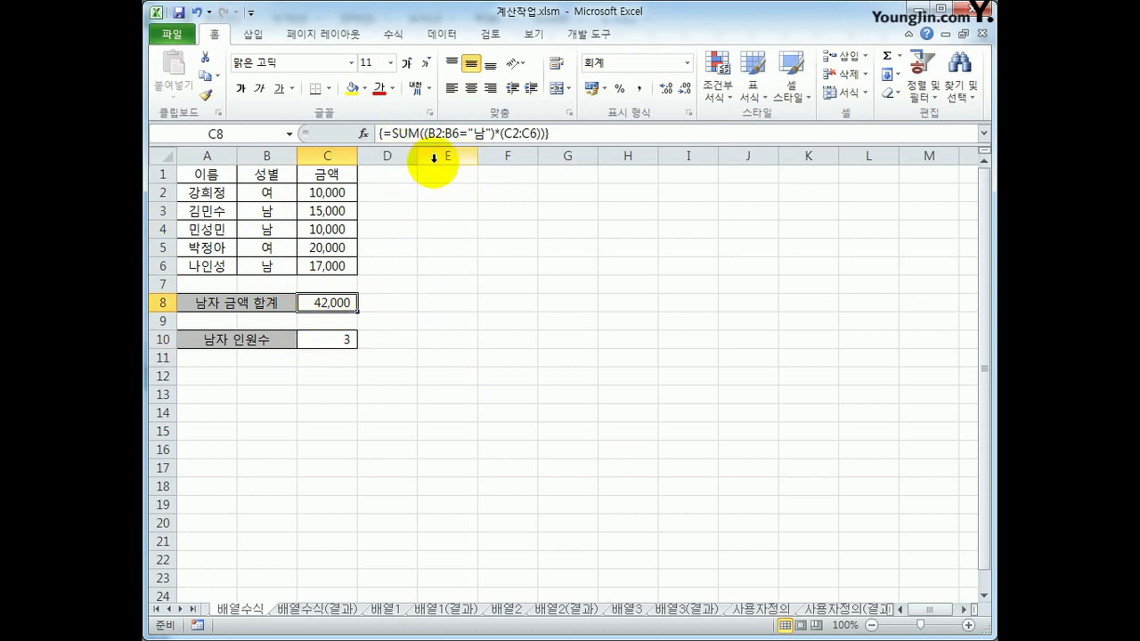
drag(423, 133, 496, 134)
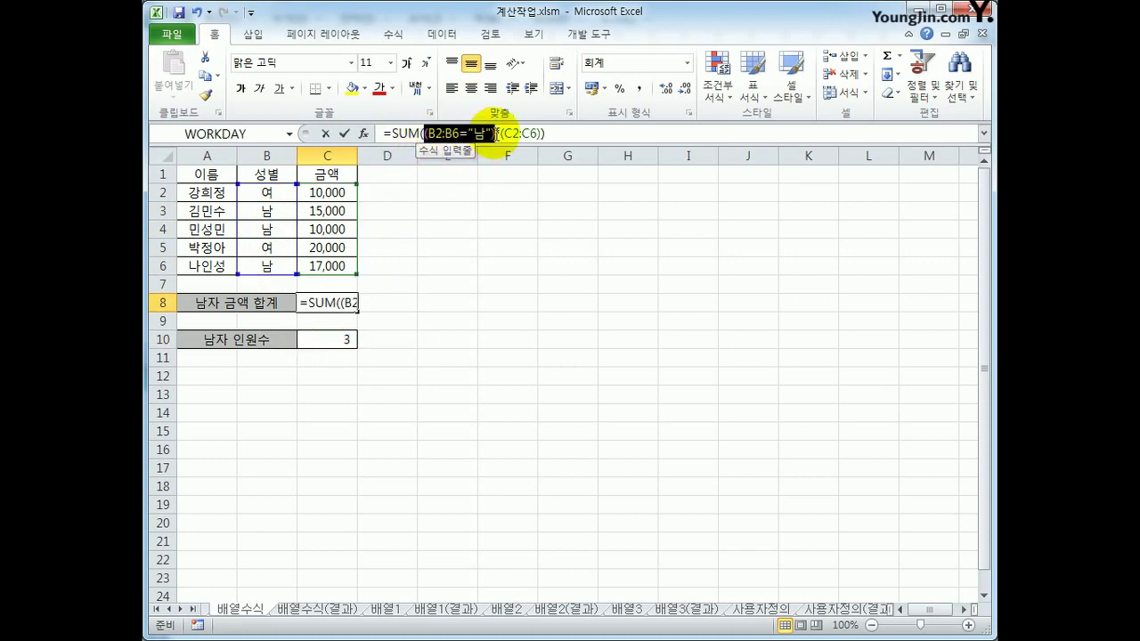
click(562, 134)
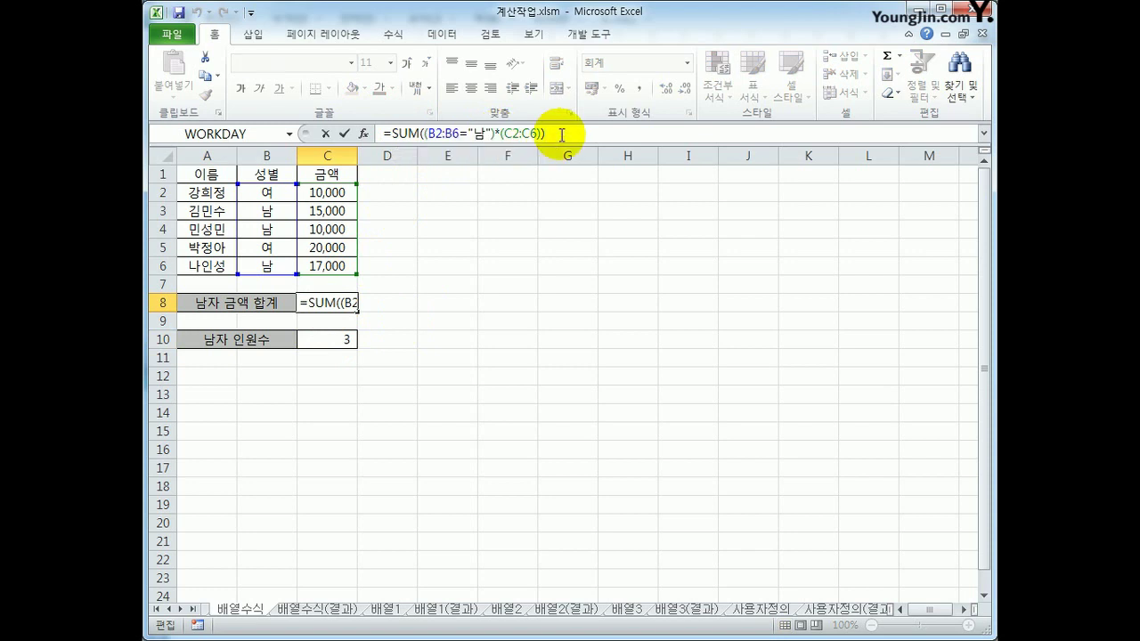
key(ctrl+shift+Return)
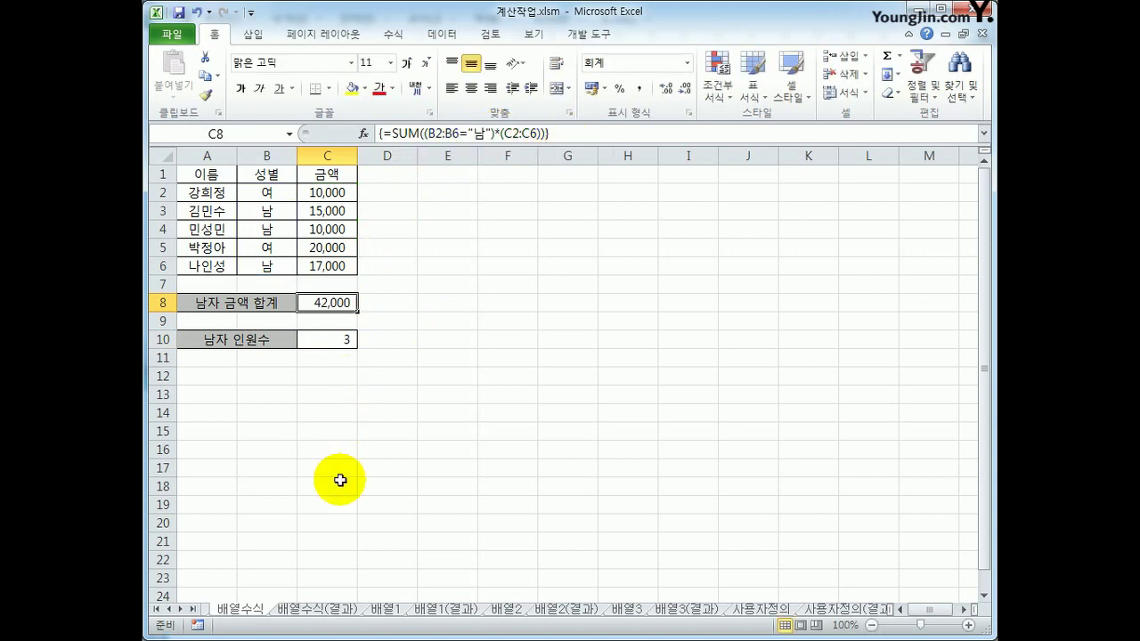
Open the 배열1 sheet and review the 표2 data from 부서명 through 절충협조
click(387, 610)
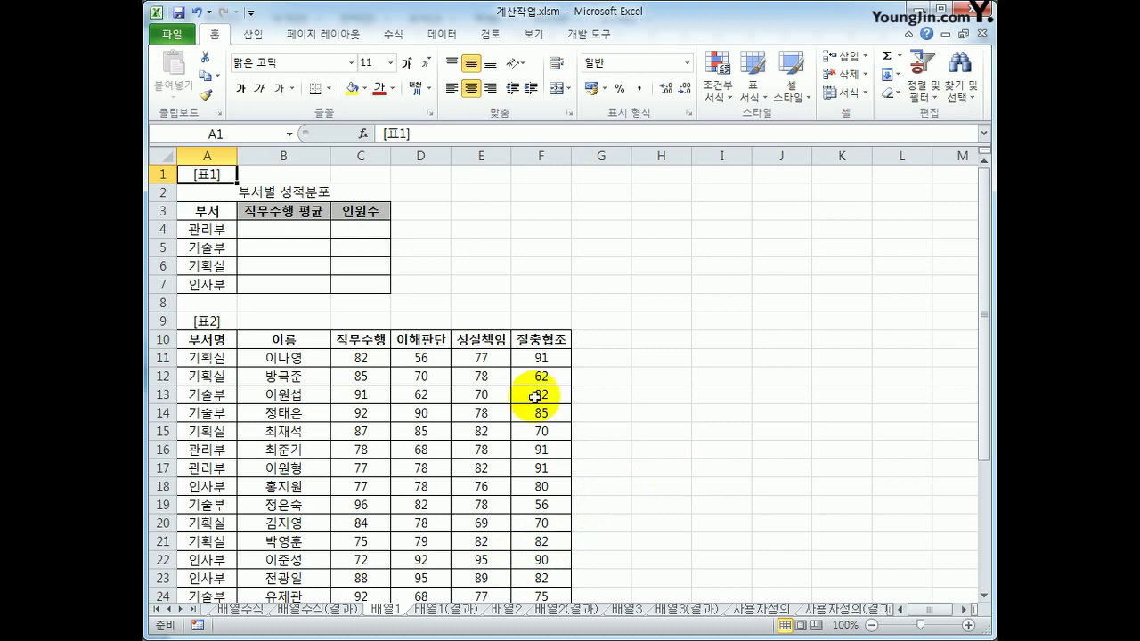
click(283, 229)
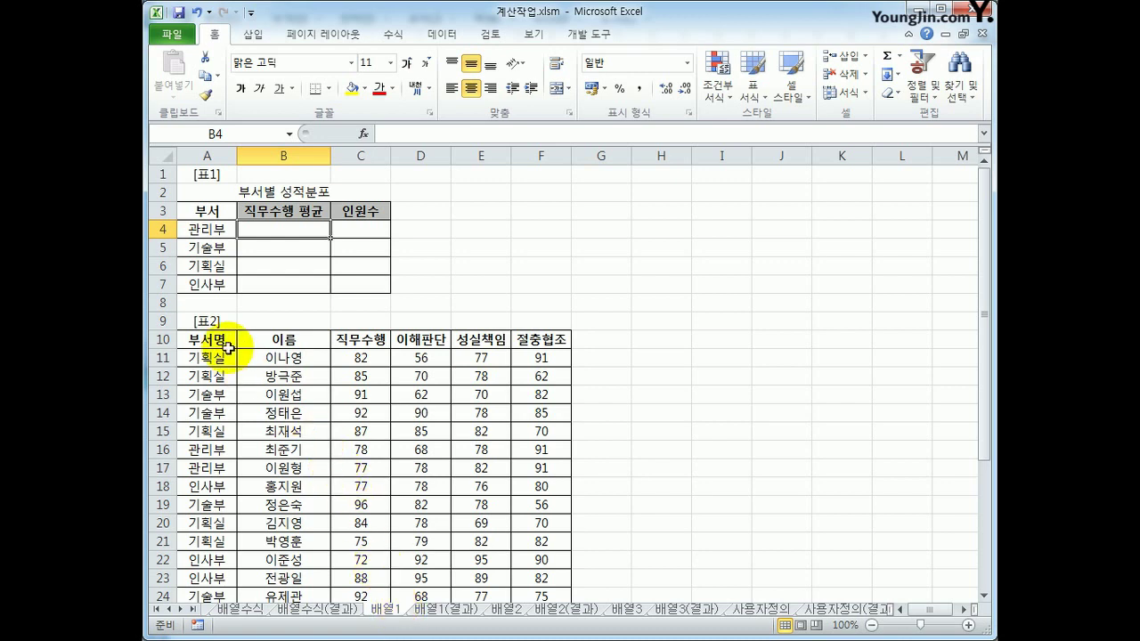
drag(220, 343, 222, 516)
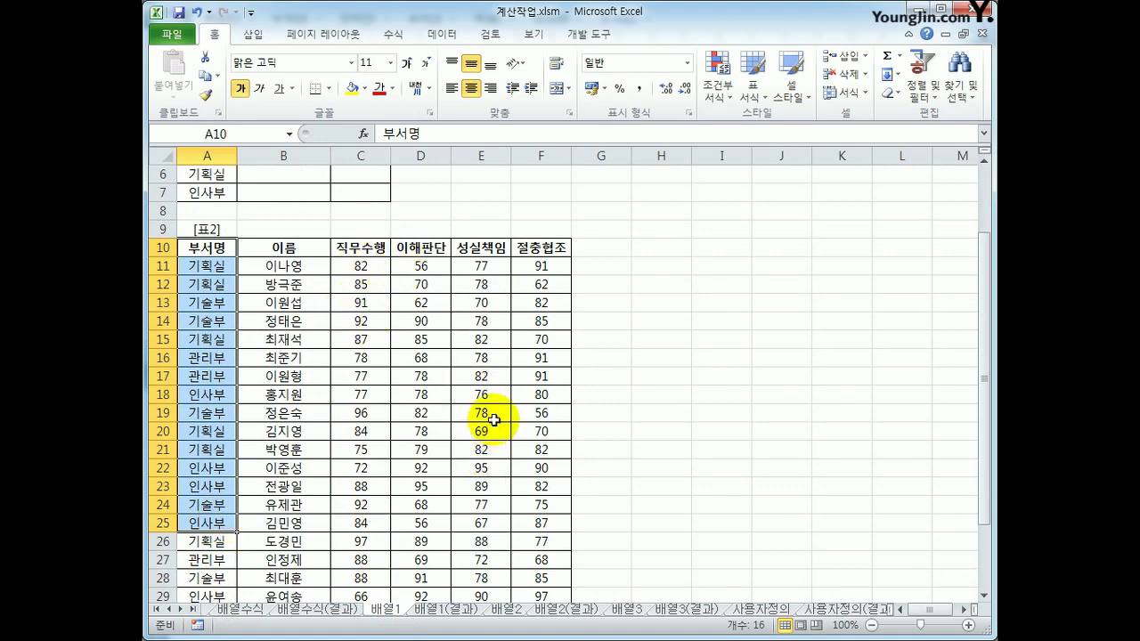
scroll(493, 420, down, 1)
scroll(494, 420, down, 1)
scroll(493, 420, up, 3)
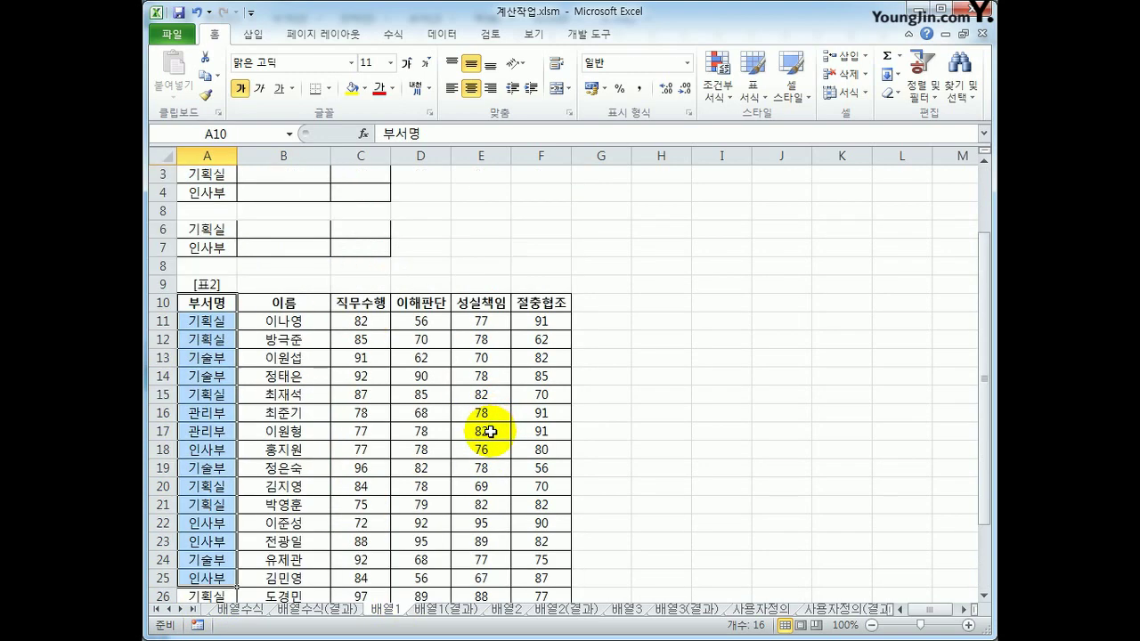
drag(206, 303, 522, 580)
scroll(534, 574, up, 3)
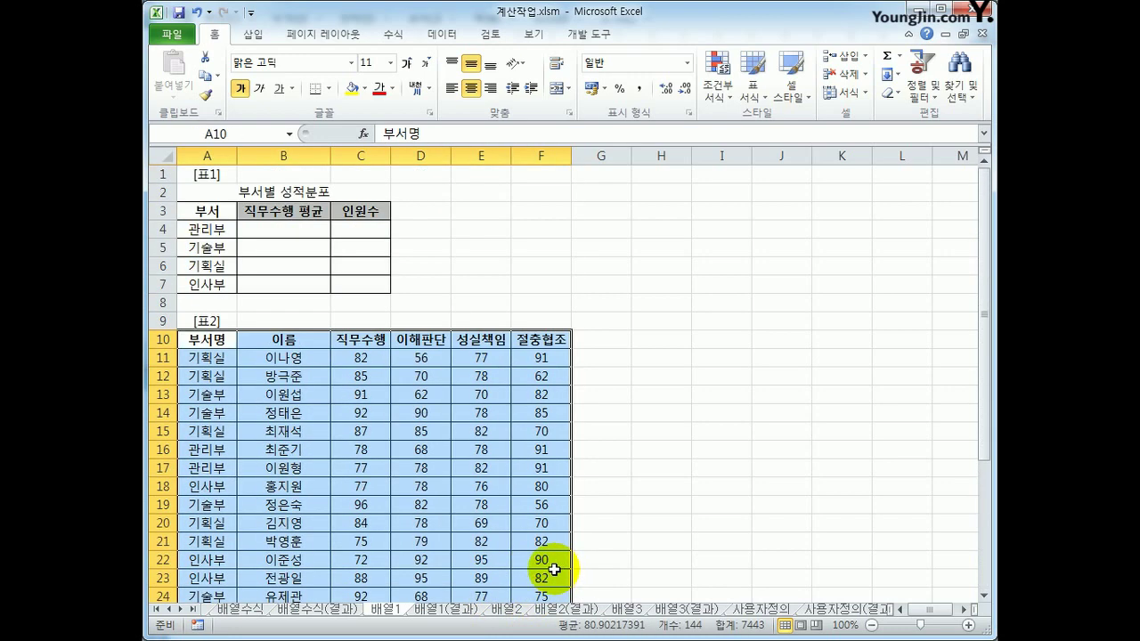
Examine how the departments in 표1 and the 직무수행 column of 표2 relate to the average and 인원수 cells
click(270, 341)
click(273, 228)
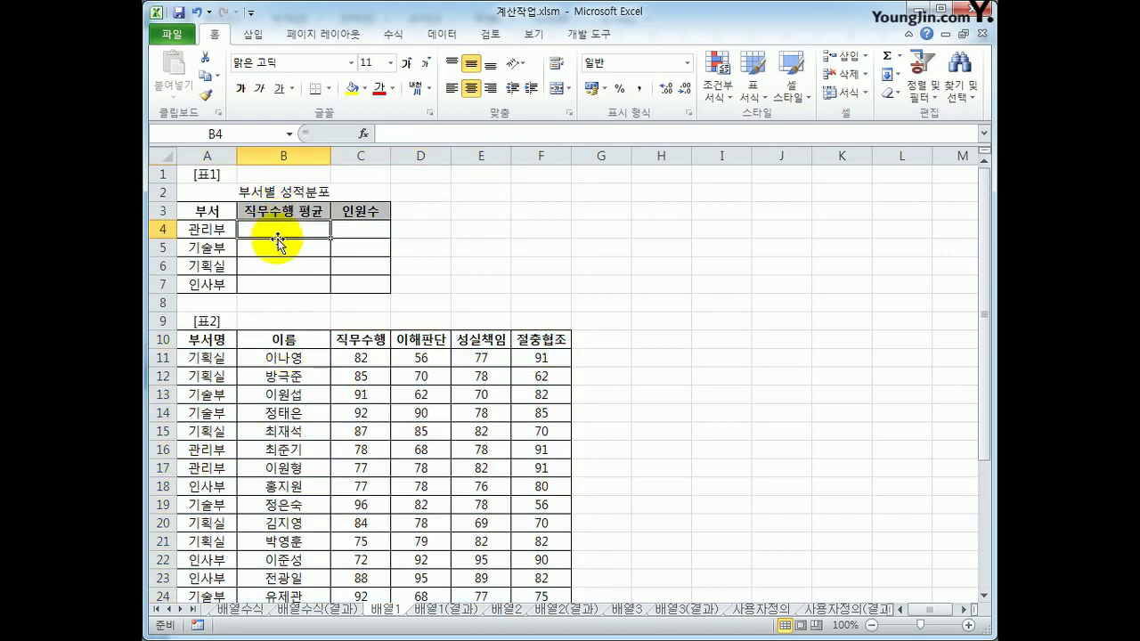
click(225, 230)
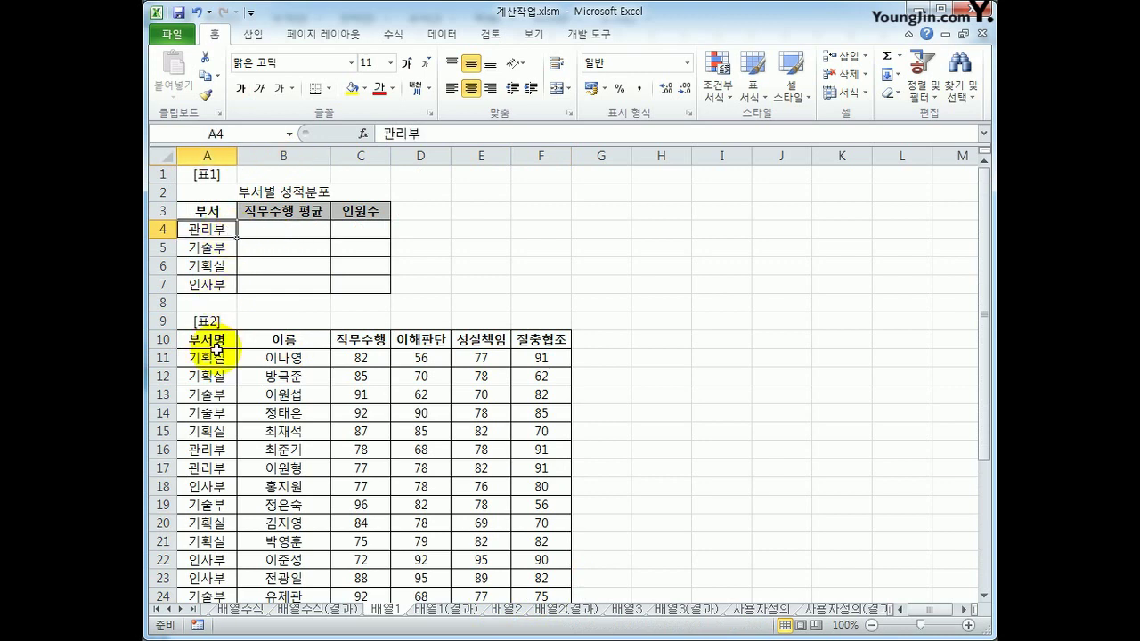
click(365, 339)
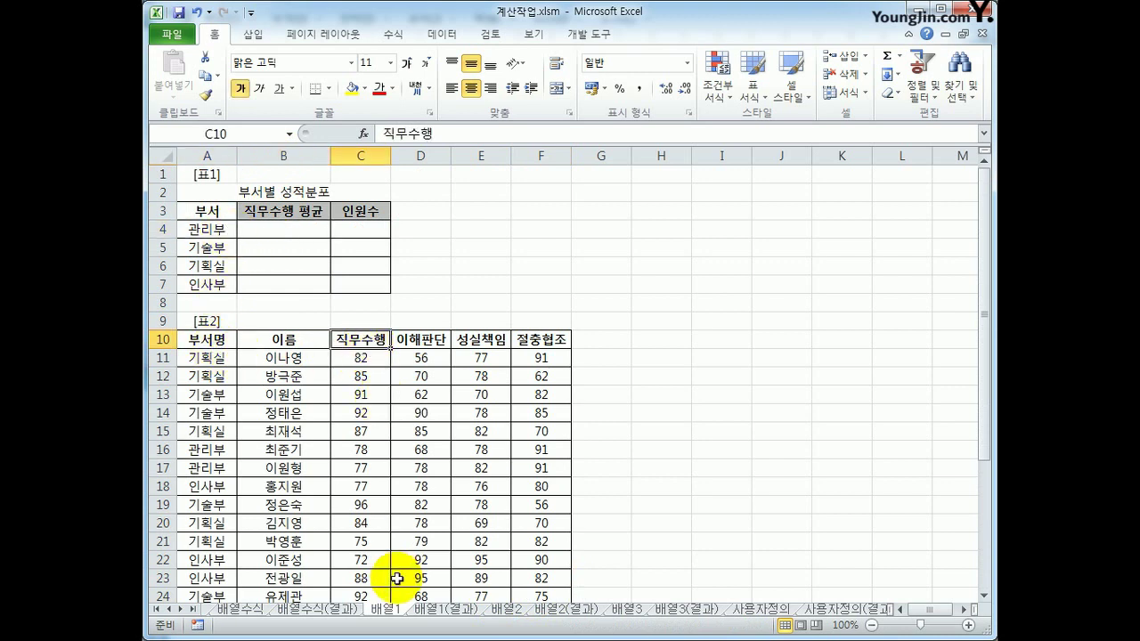
click(285, 229)
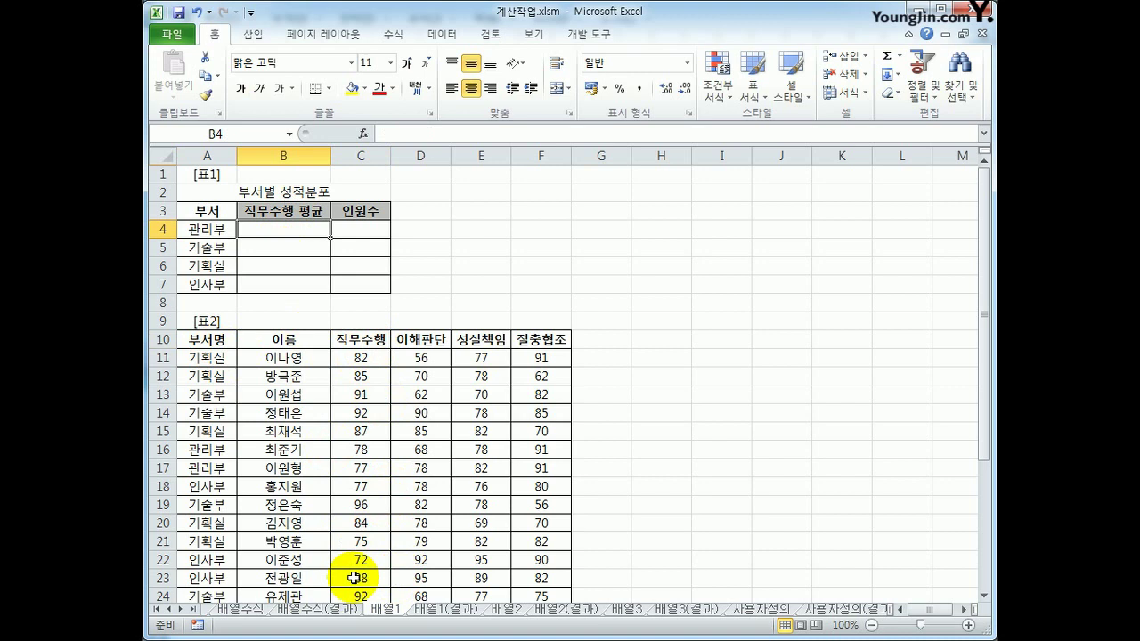
click(207, 229)
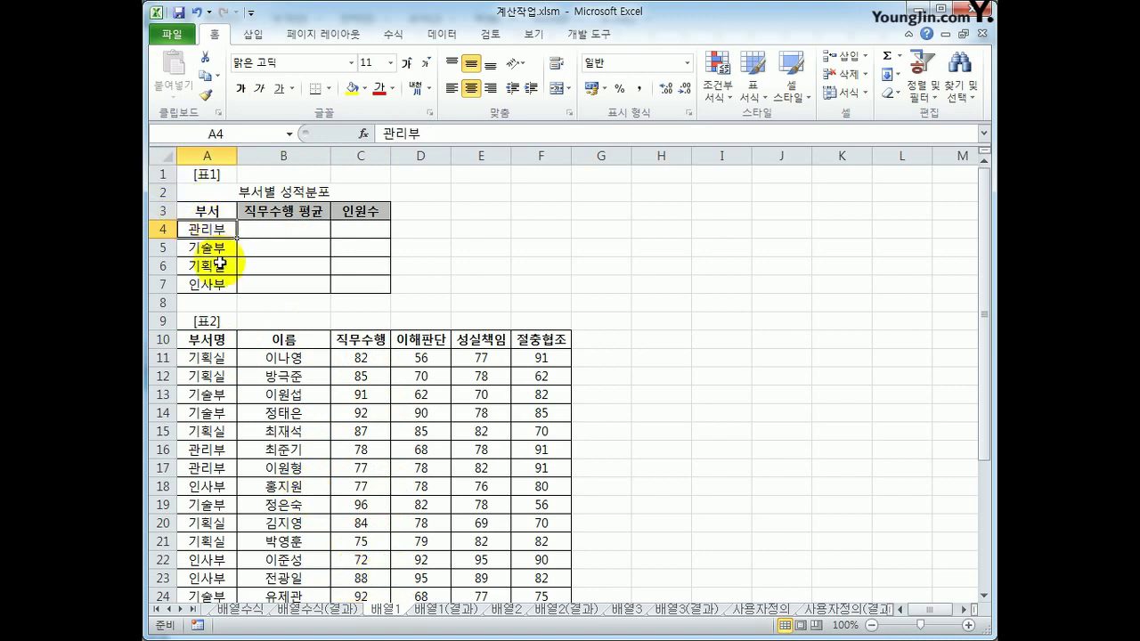
click(371, 229)
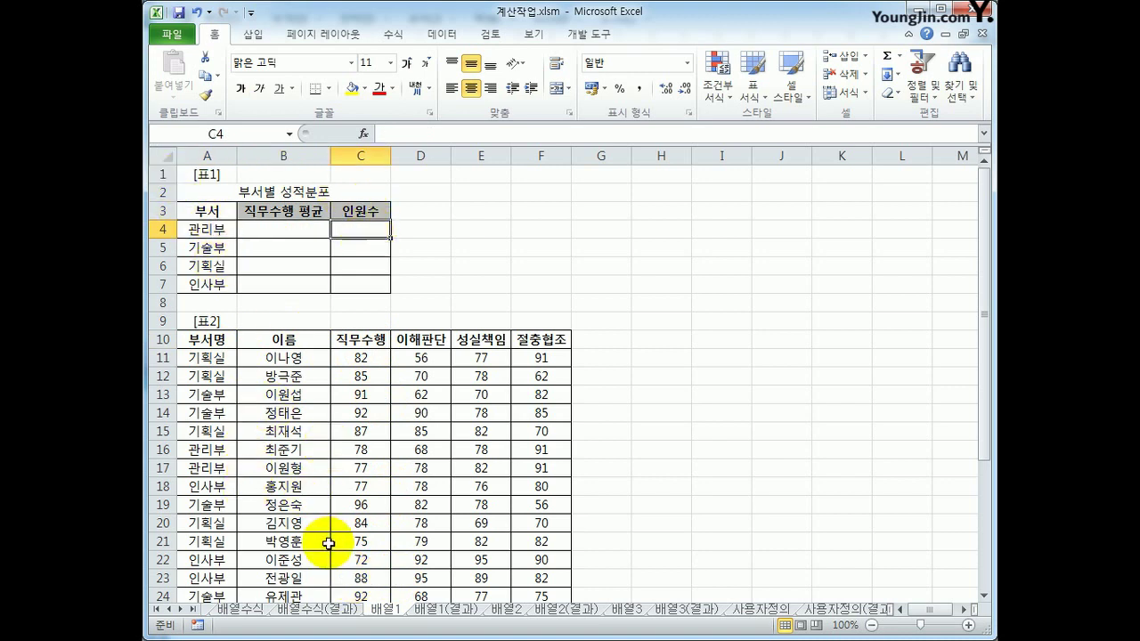
Start a formula in B4 for 관리부's 직무수행 평균, nesting an IF function inside AVERAGE
click(300, 230)
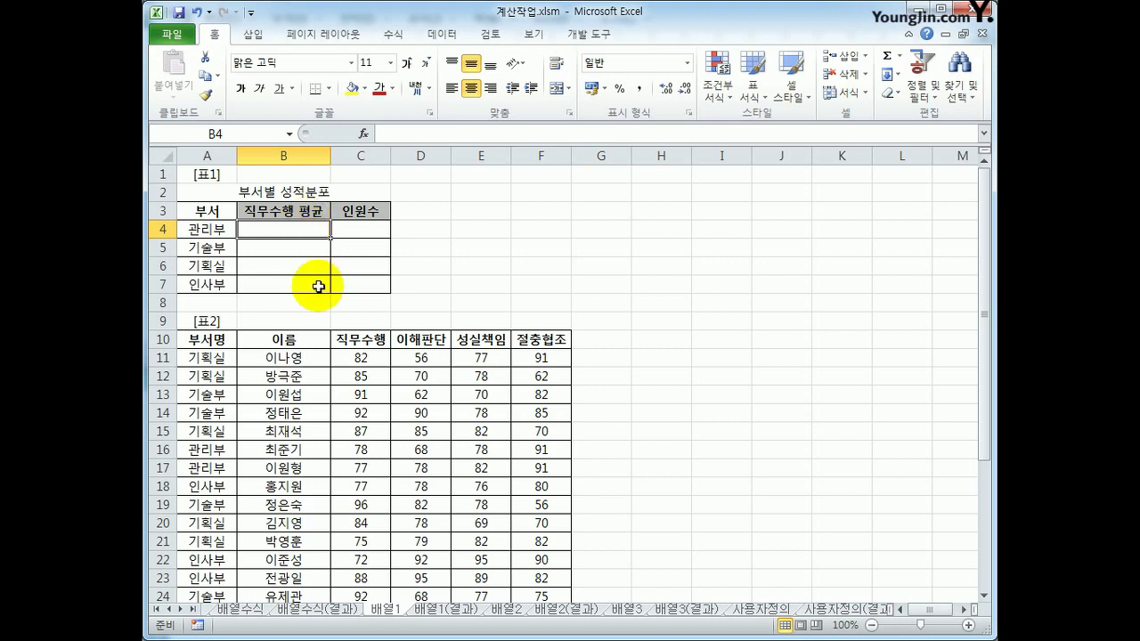
text(=)
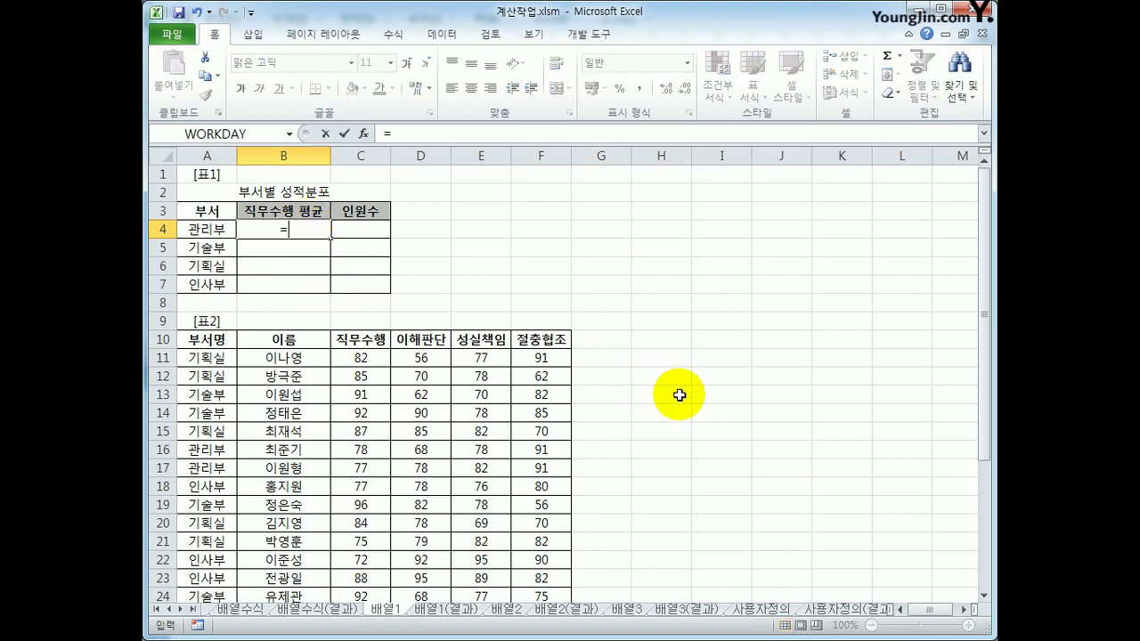
text(va)
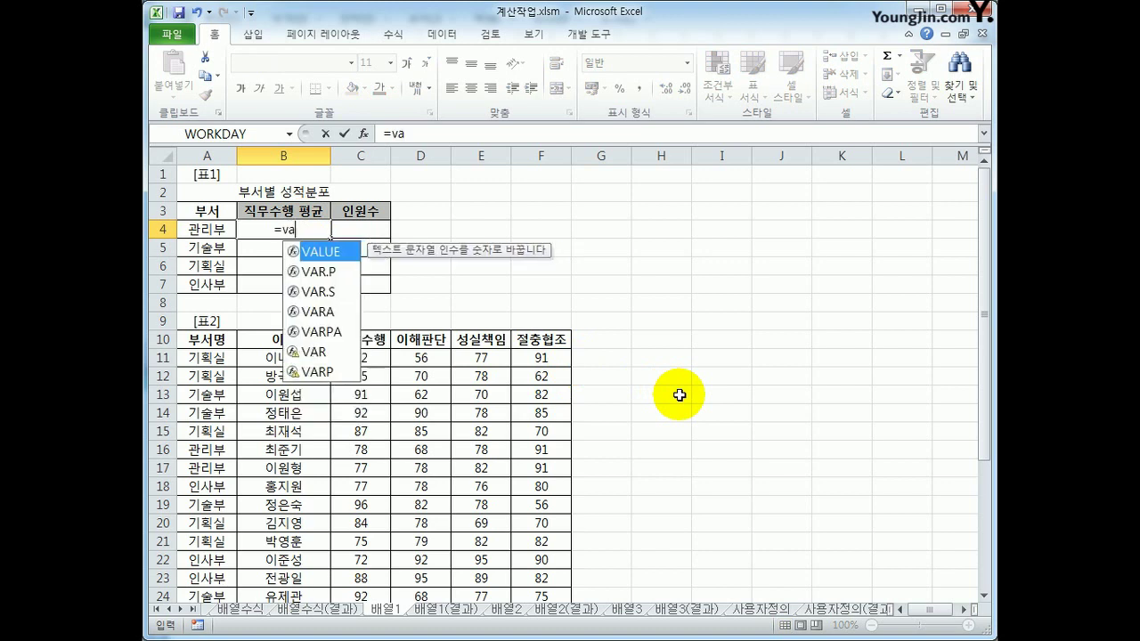
key(BackSpace)
key(BackSpace)
text(ave)
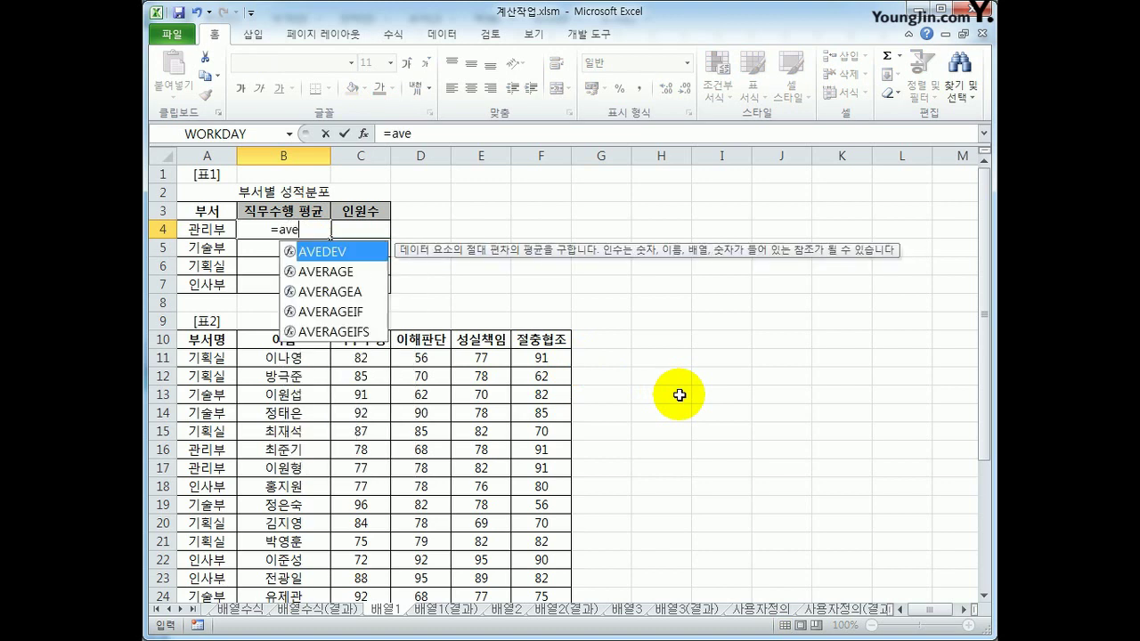
key(Down)
key(Tab)
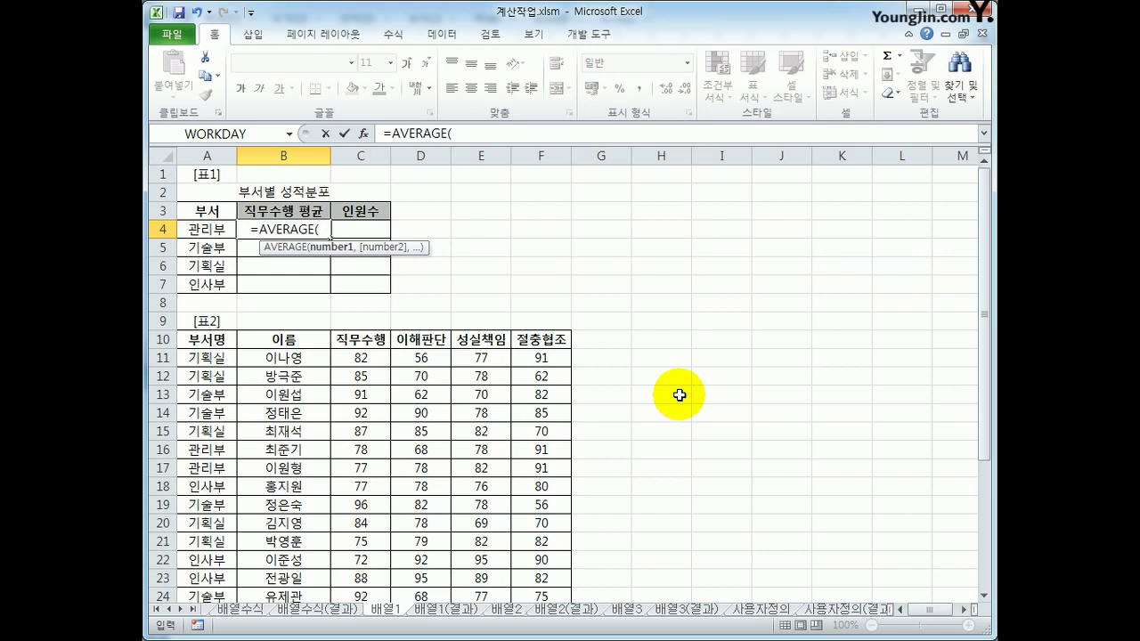
text(if()
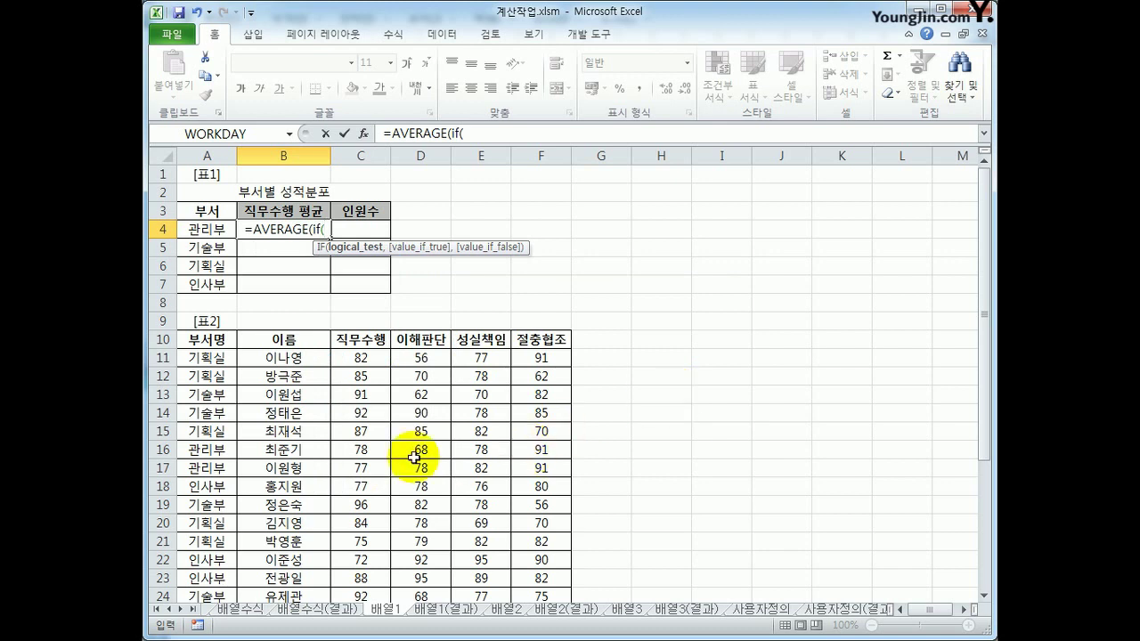
Set the IF condition in B4 to $A$11:$A$33=A4, comparing the absolute 부서명 range with the department in A4
click(207, 356)
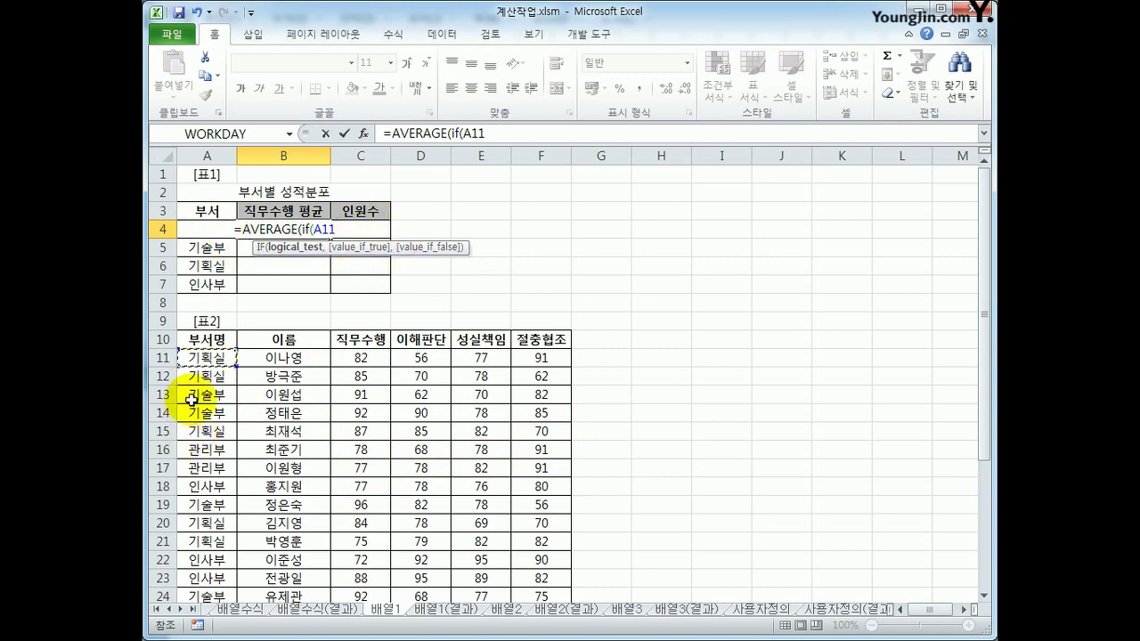
drag(207, 357, 194, 580)
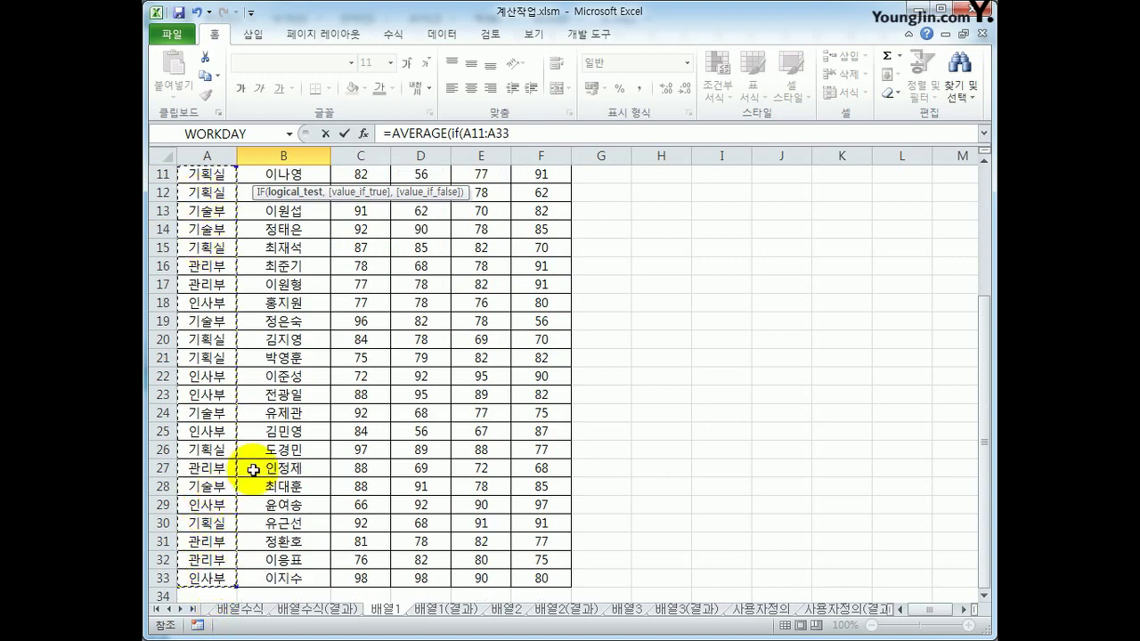
scroll(258, 499, up, 2)
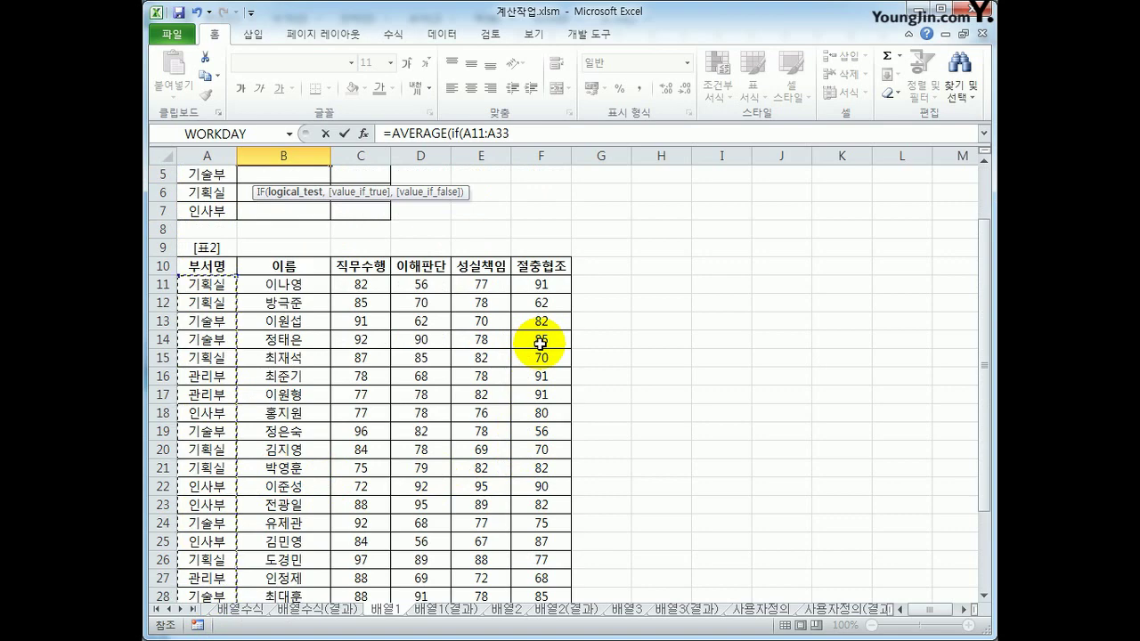
scroll(540, 343, up, 2)
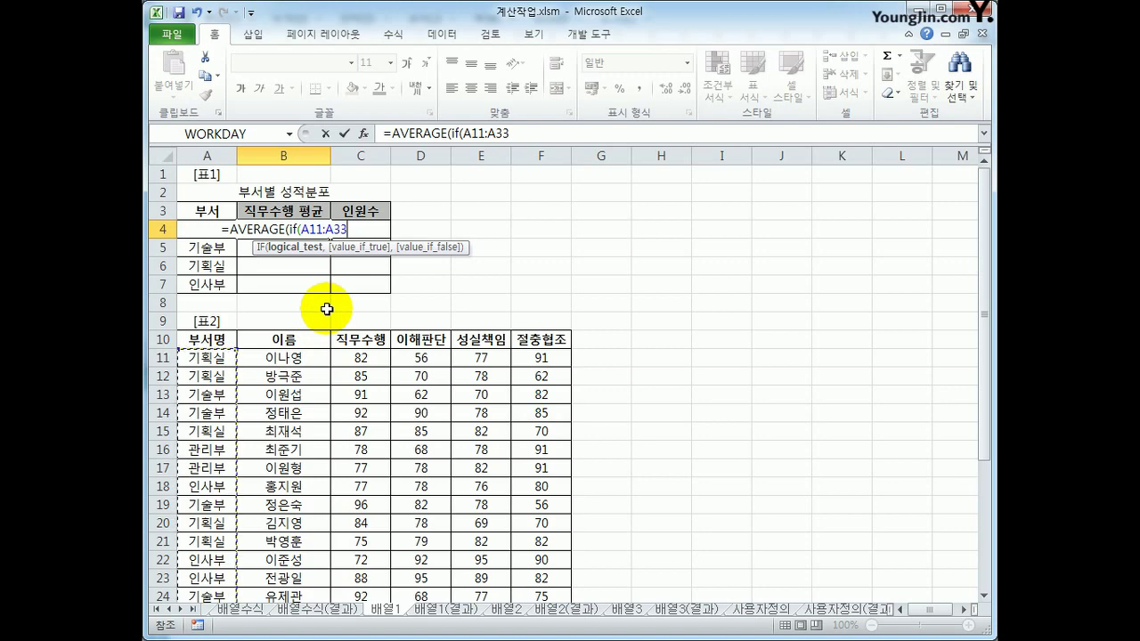
scroll(327, 312, down, 3)
scroll(293, 409, down, 1)
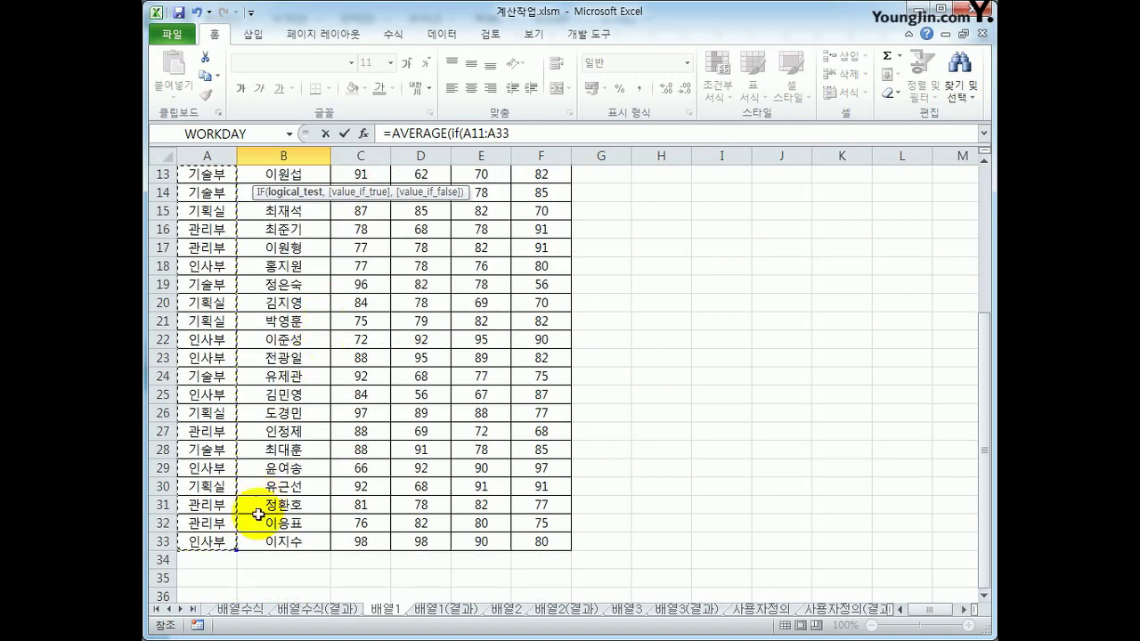
scroll(267, 436, up, 3)
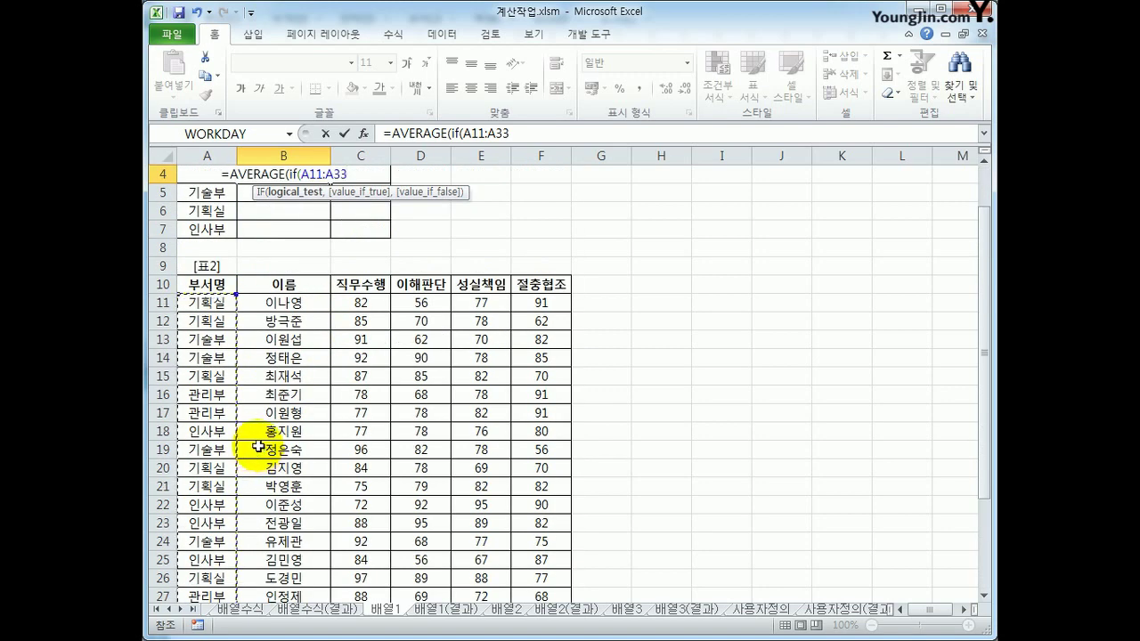
key(F4)
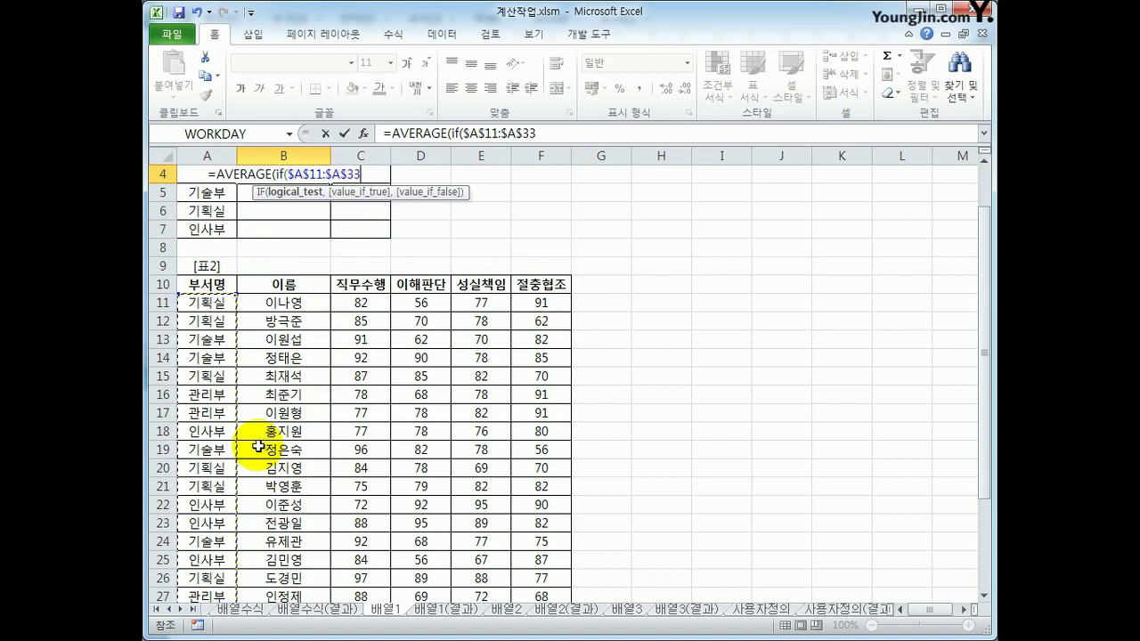
text(=)
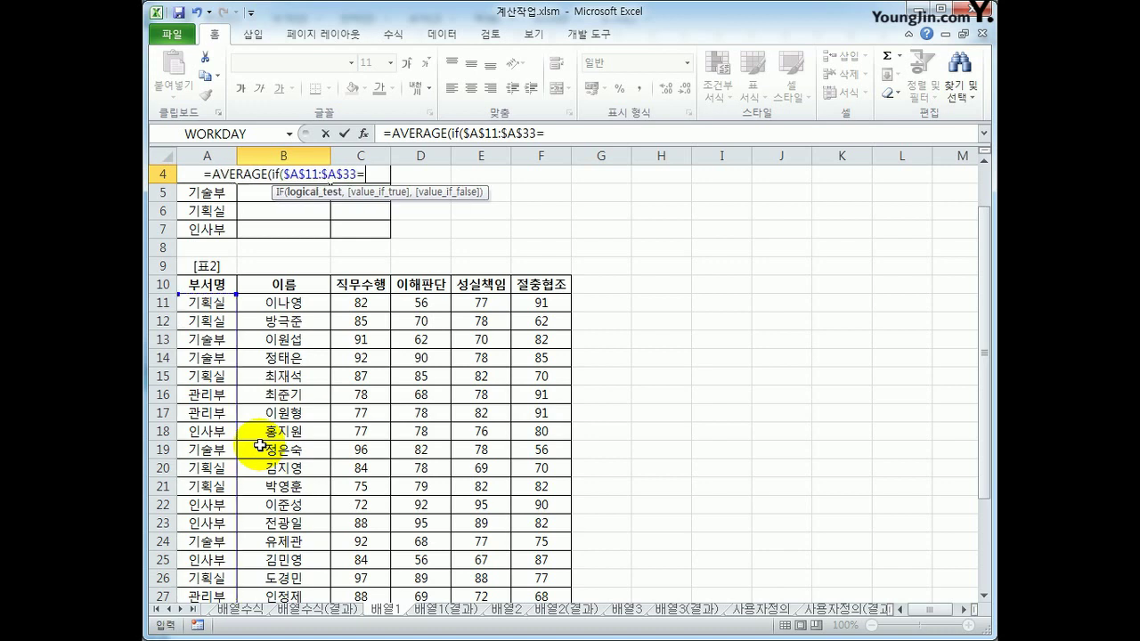
key(Left)
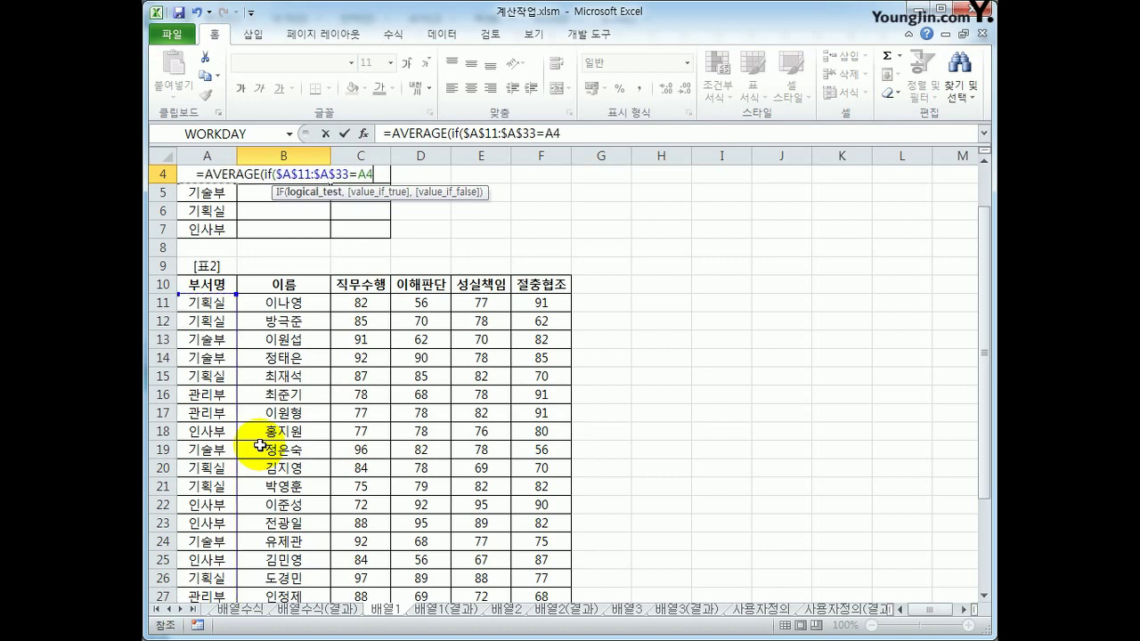
text(,)
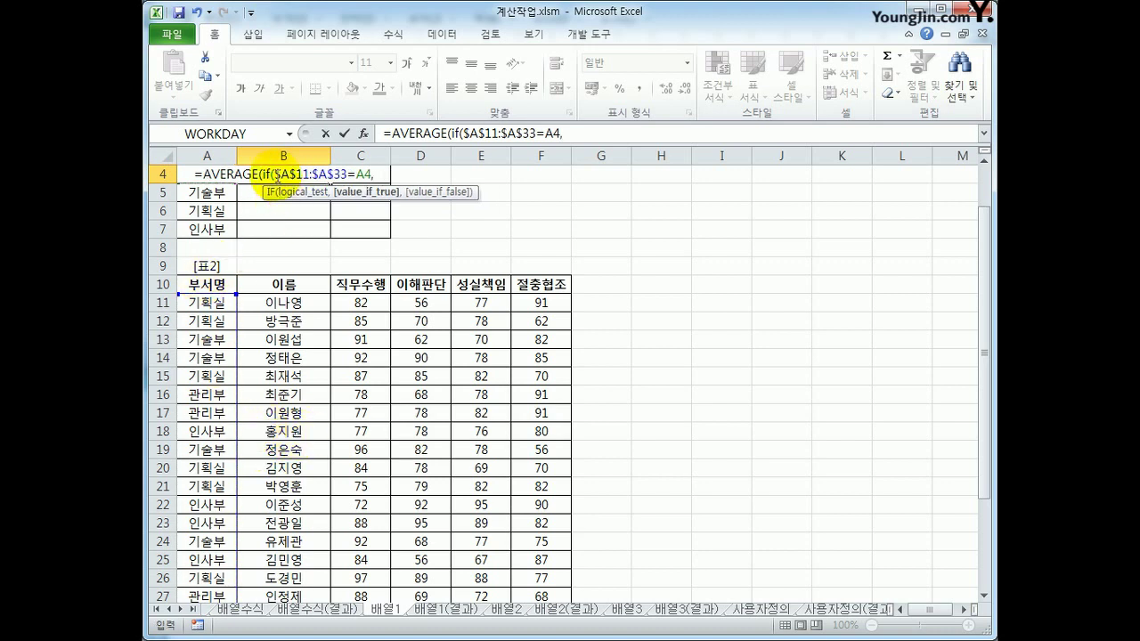
Add the absolute 직무수행 range $C$11:$C$33 as the IF's true value and close both functions in B4
drag(275, 173, 401, 174)
click(401, 173)
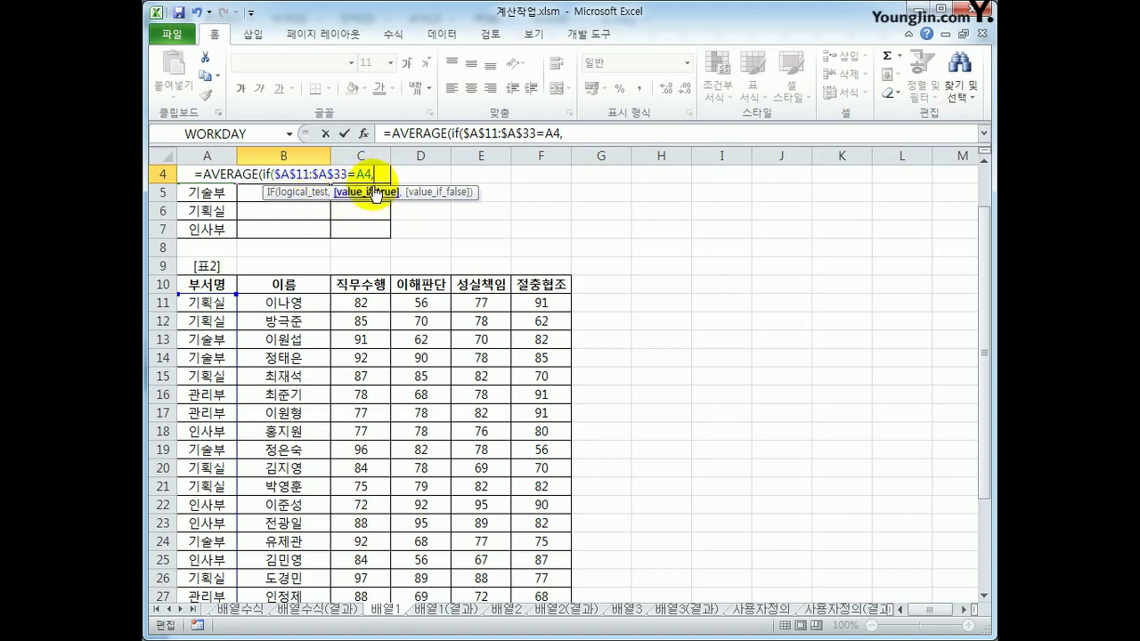
drag(361, 302, 355, 579)
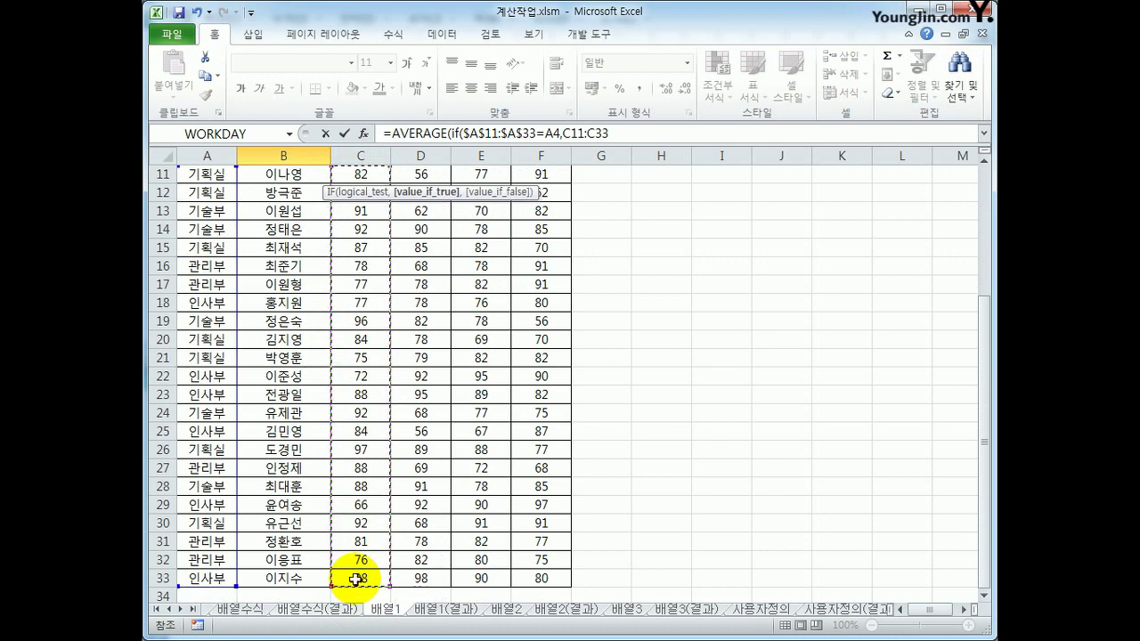
scroll(369, 538, up, 1)
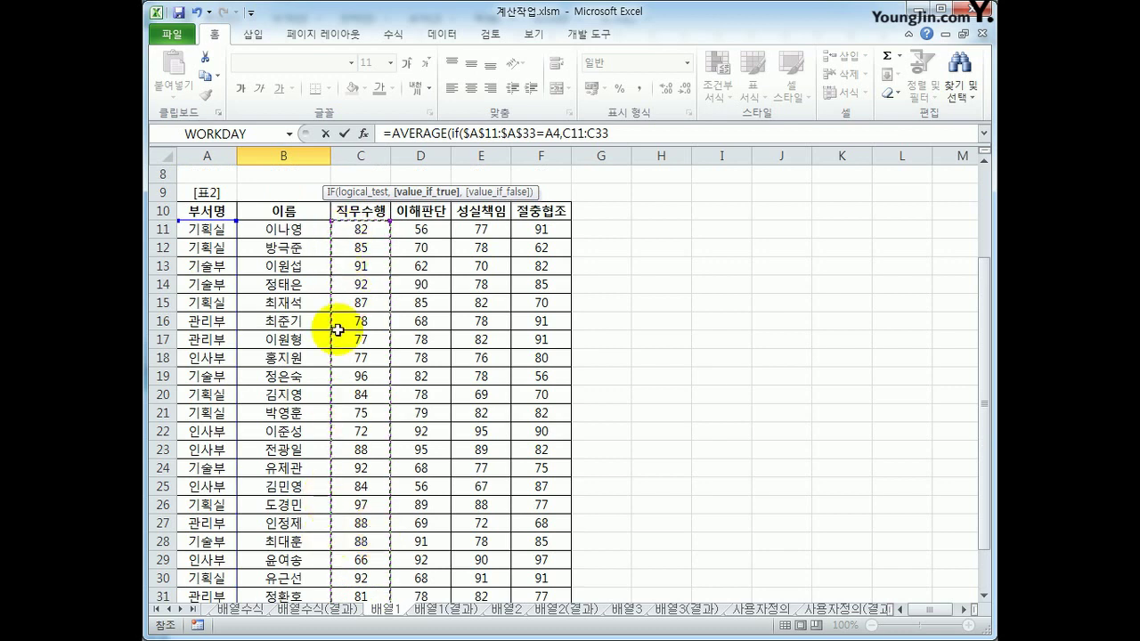
key(F4)
scroll(356, 463, up, 3)
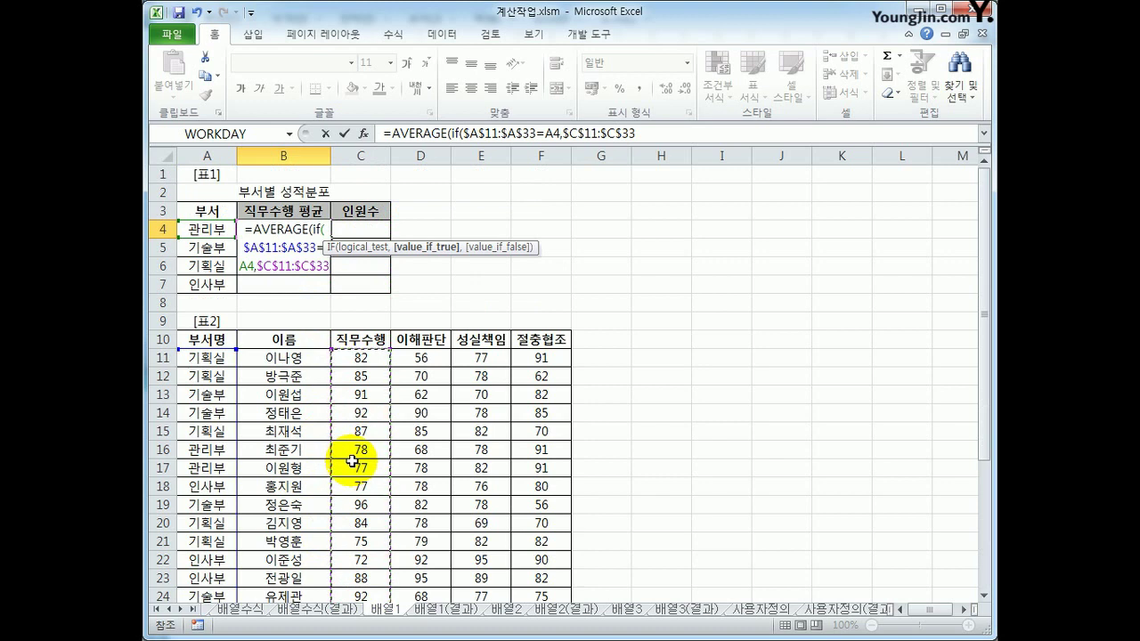
text())
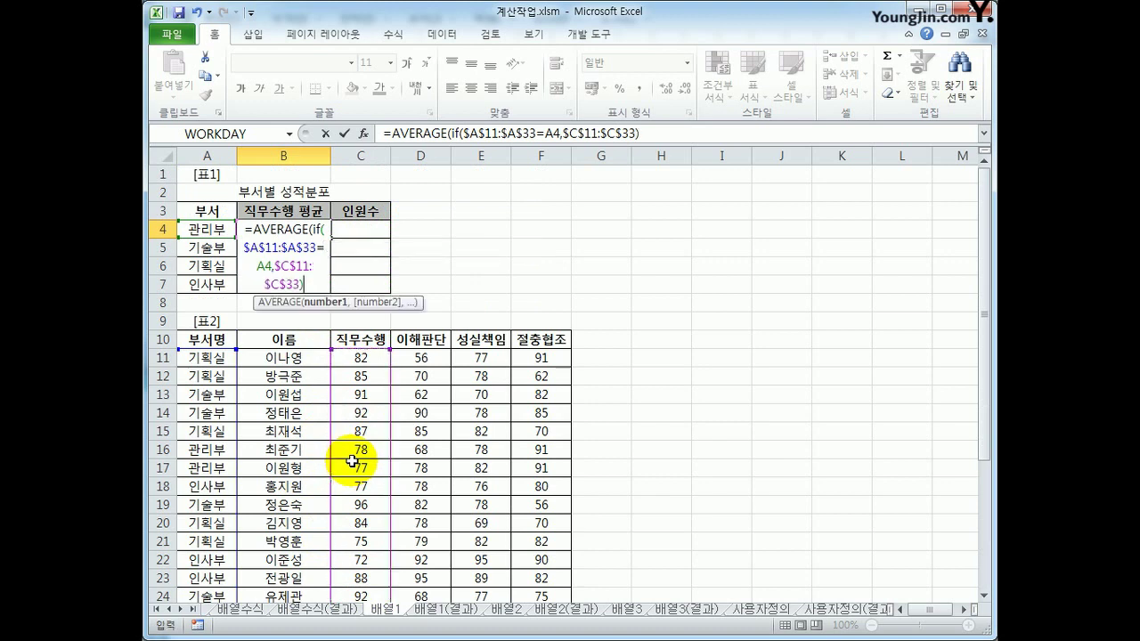
text())
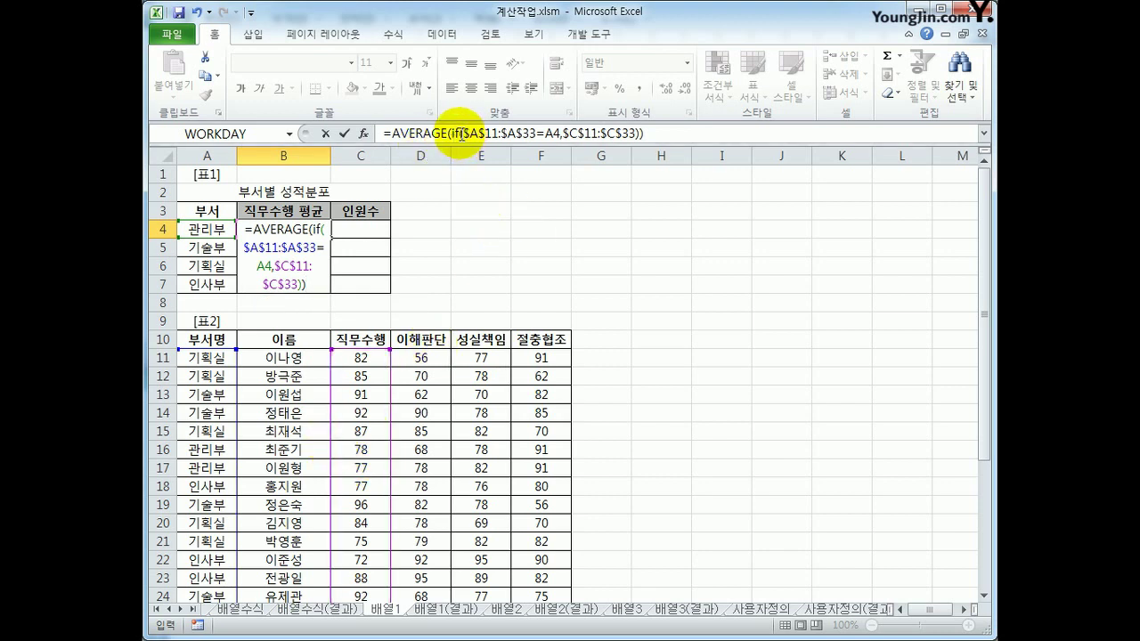
Enter B4's reviewed AVERAGE and IF formula as an array formula and fill it down through B7
drag(461, 133, 635, 133)
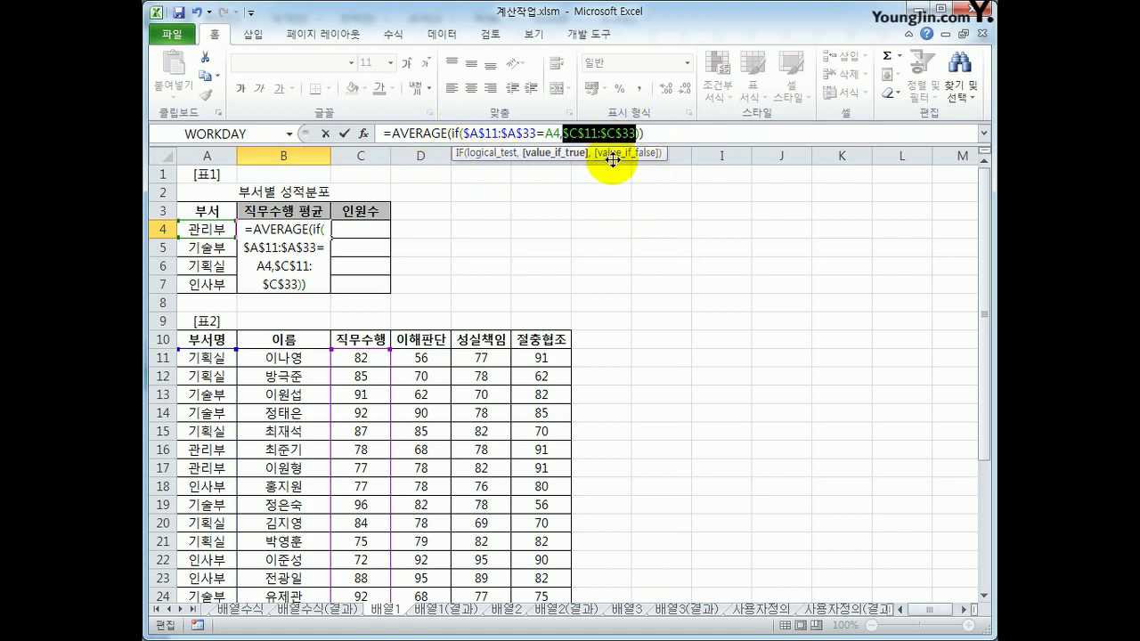
click(668, 136)
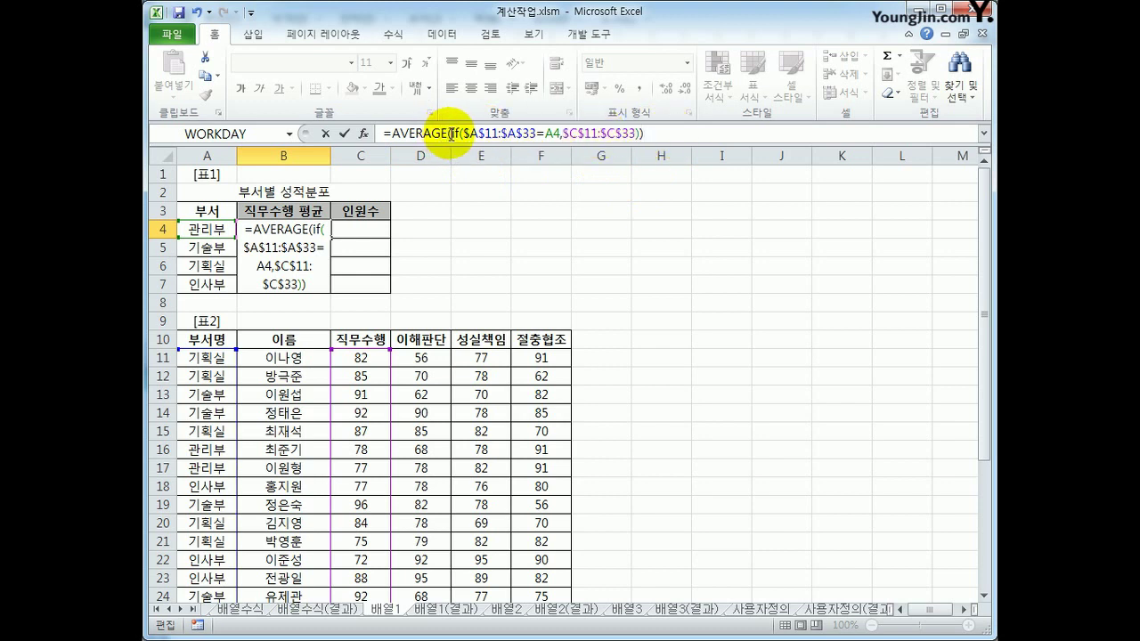
drag(451, 133, 640, 135)
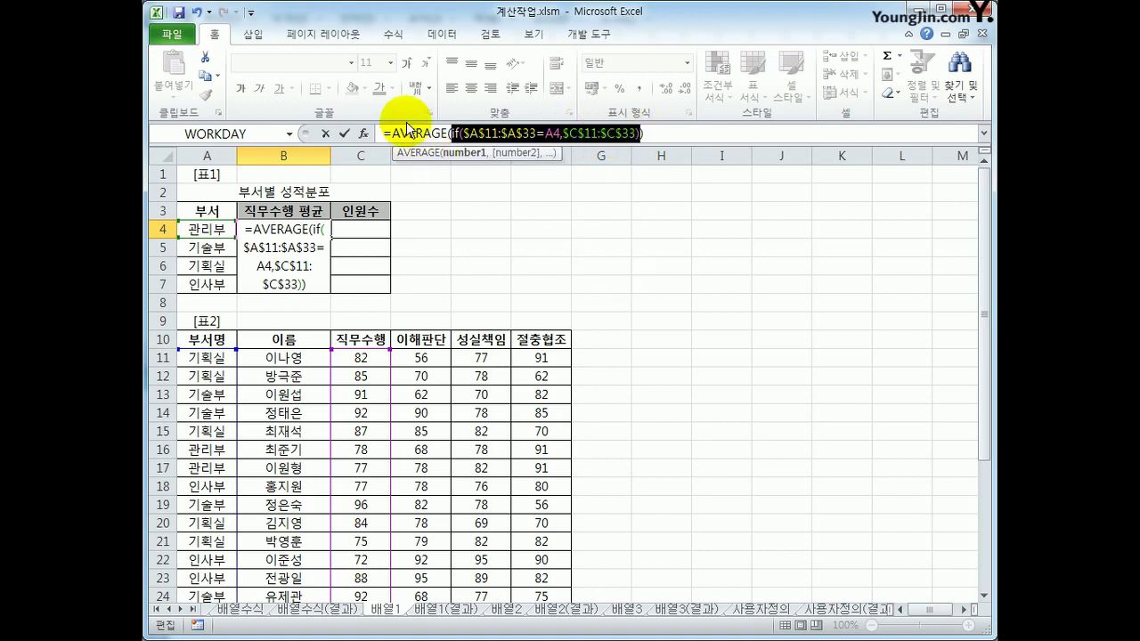
drag(392, 134, 446, 134)
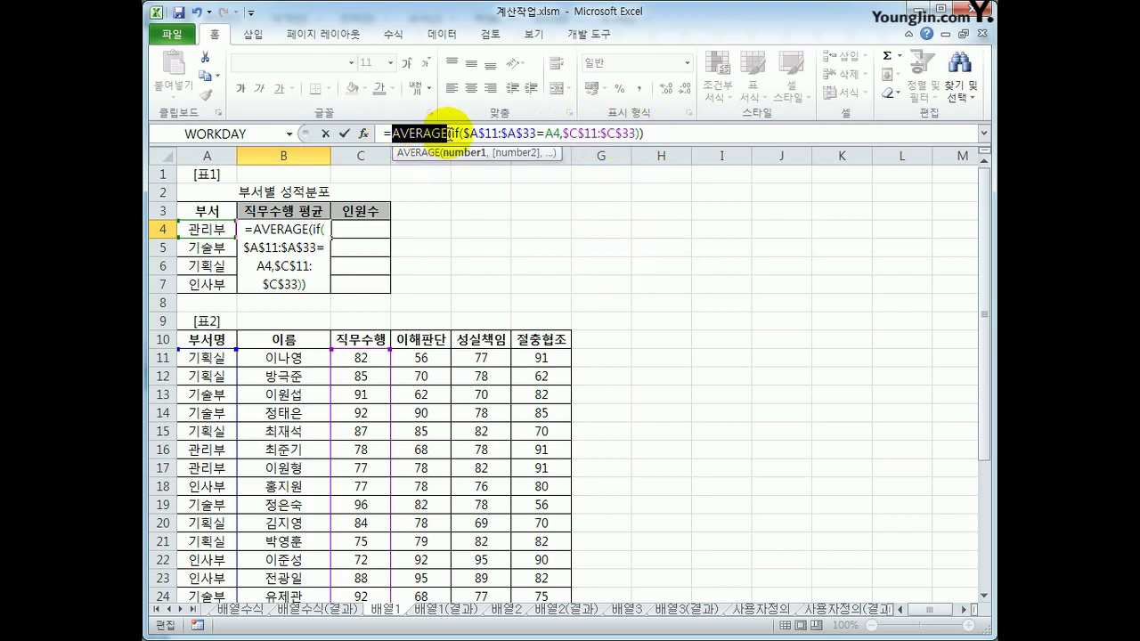
click(703, 132)
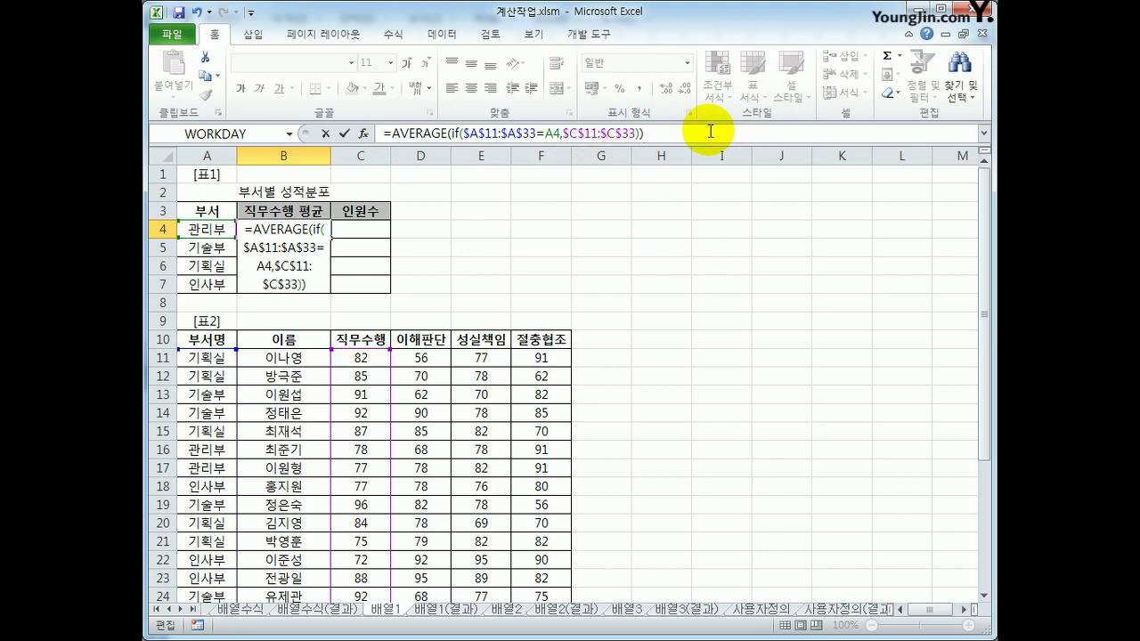
key(ctrl+shift+Return)
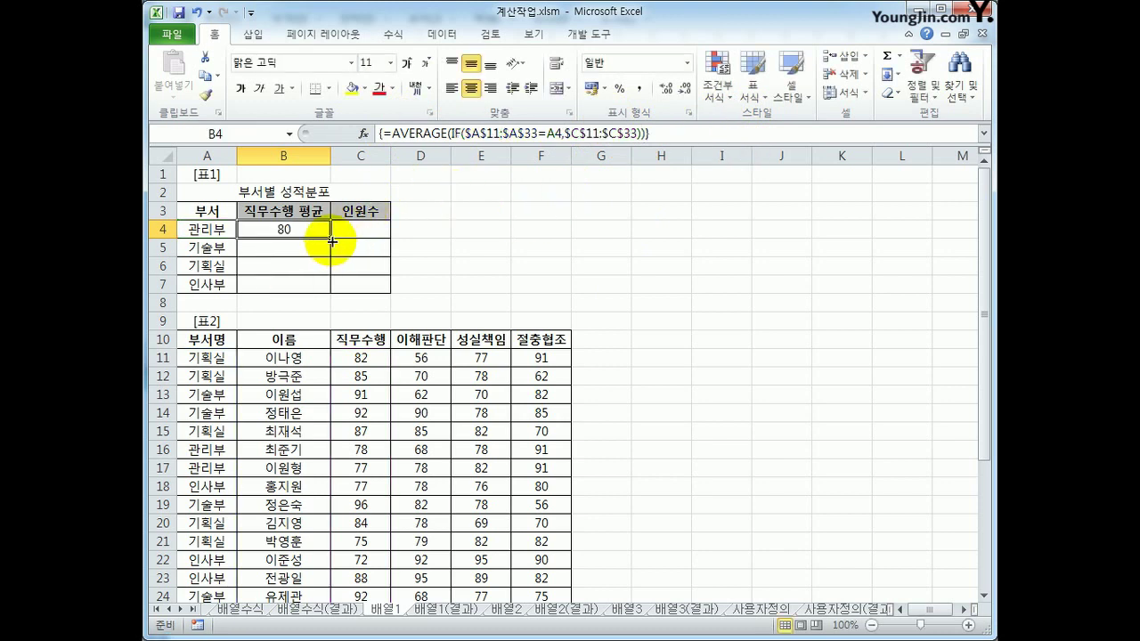
drag(329, 238, 326, 291)
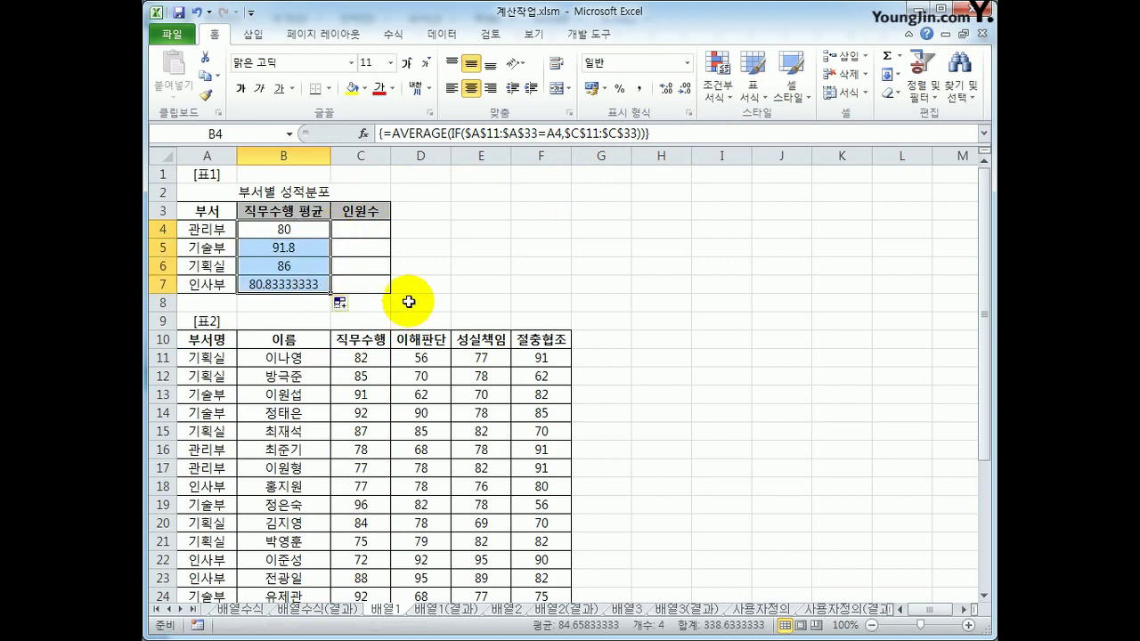
Start a formula in C4 for 관리부's 인원수, nesting an IF function inside SUM
click(374, 229)
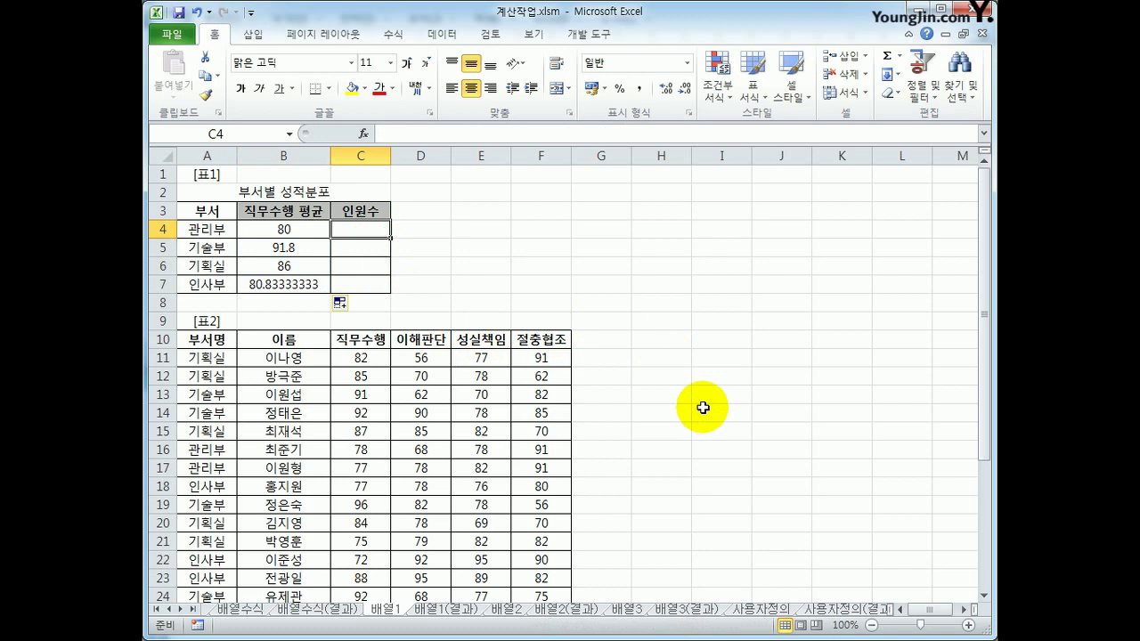
text(=C)
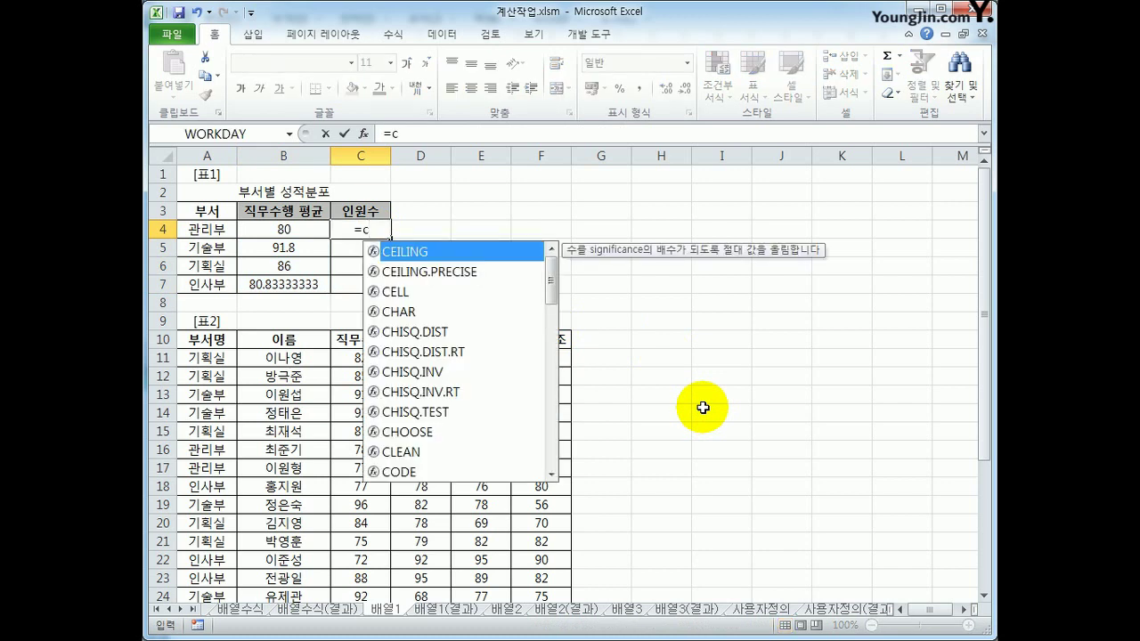
key(BackSpace)
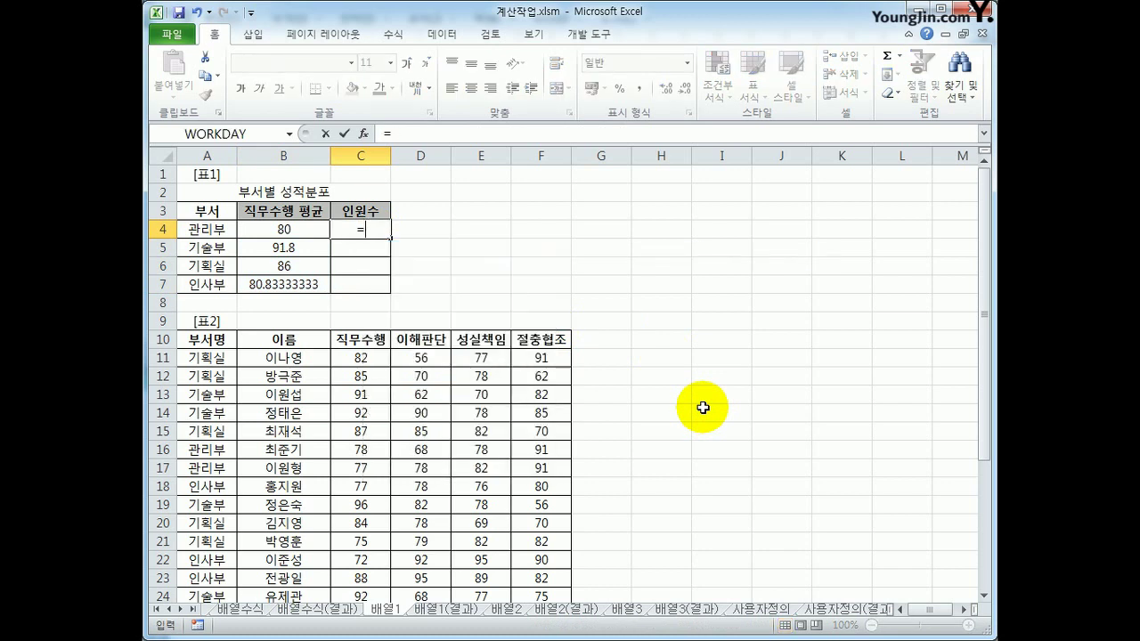
text(sum(if()
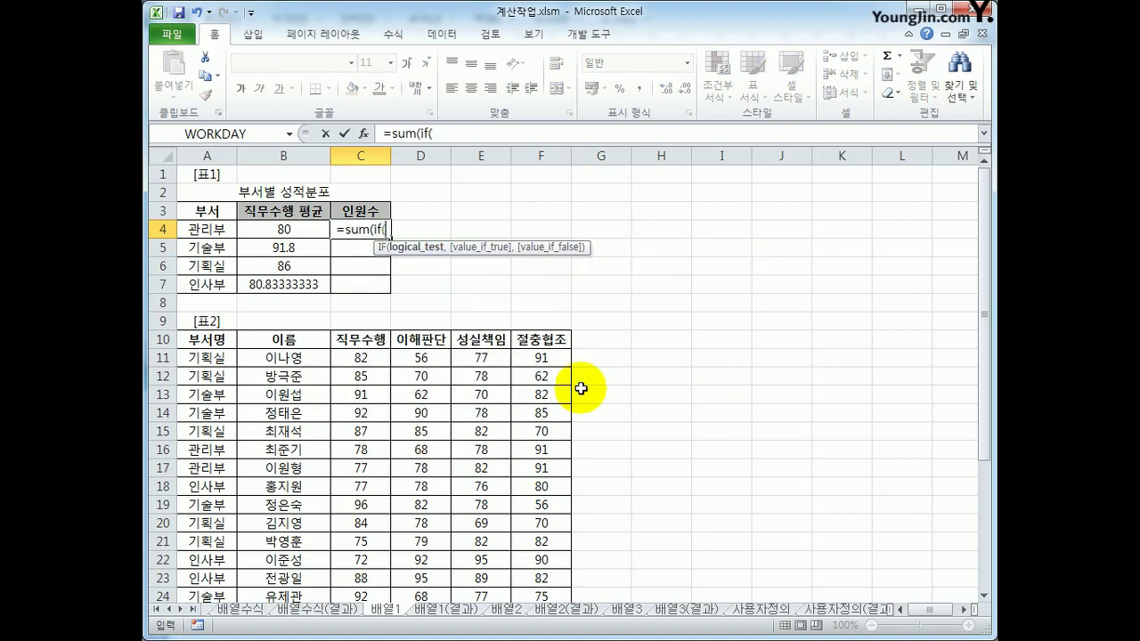
Set the IF condition in C4 to $A$11:$A$33=A4, comparing the absolute 부서명 range with the department in A4
drag(207, 357, 214, 579)
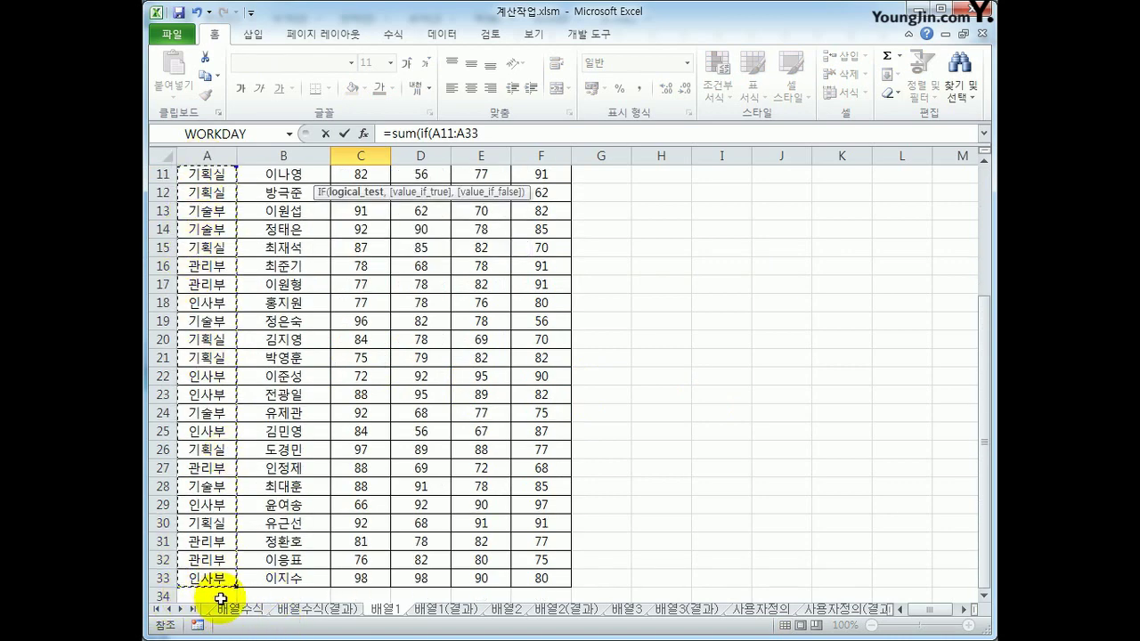
key(F4)
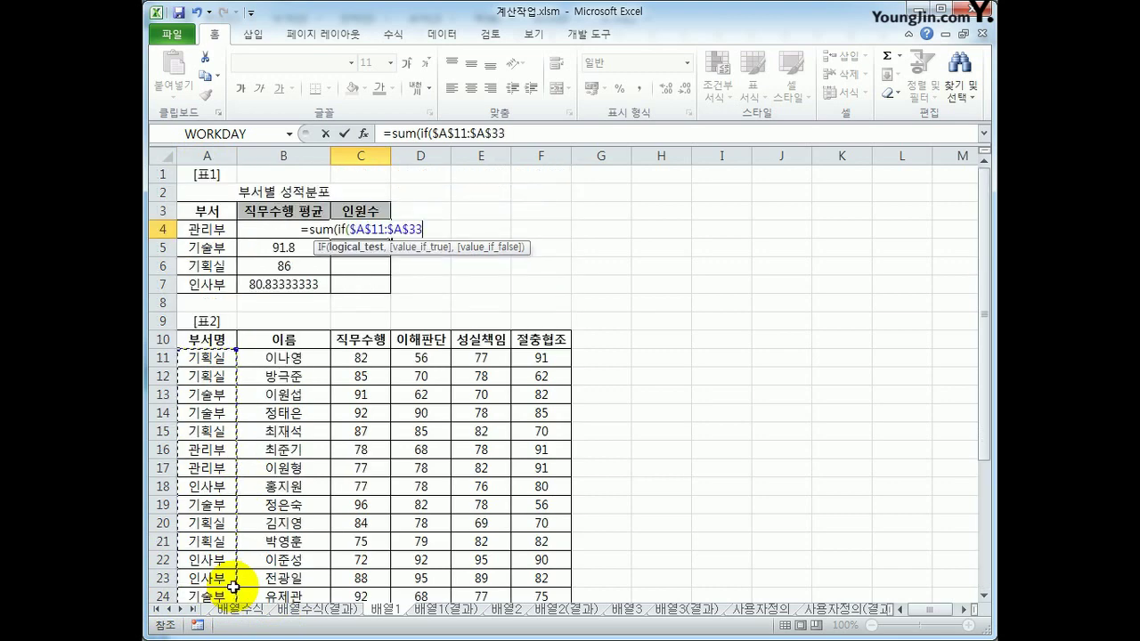
text(=)
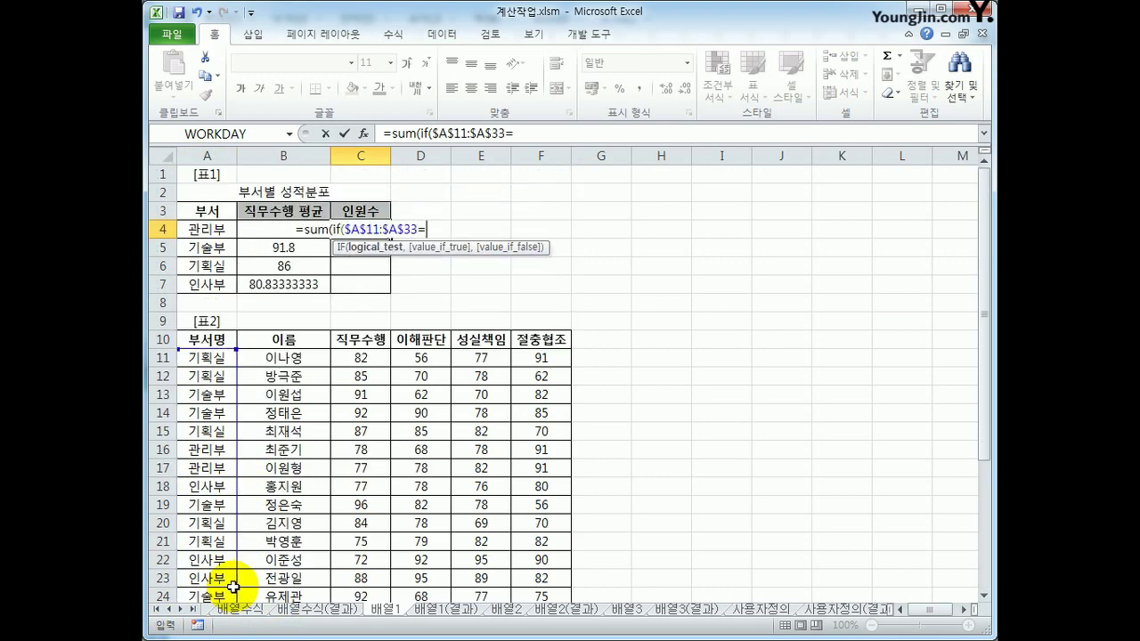
key(Left)
key(Left)
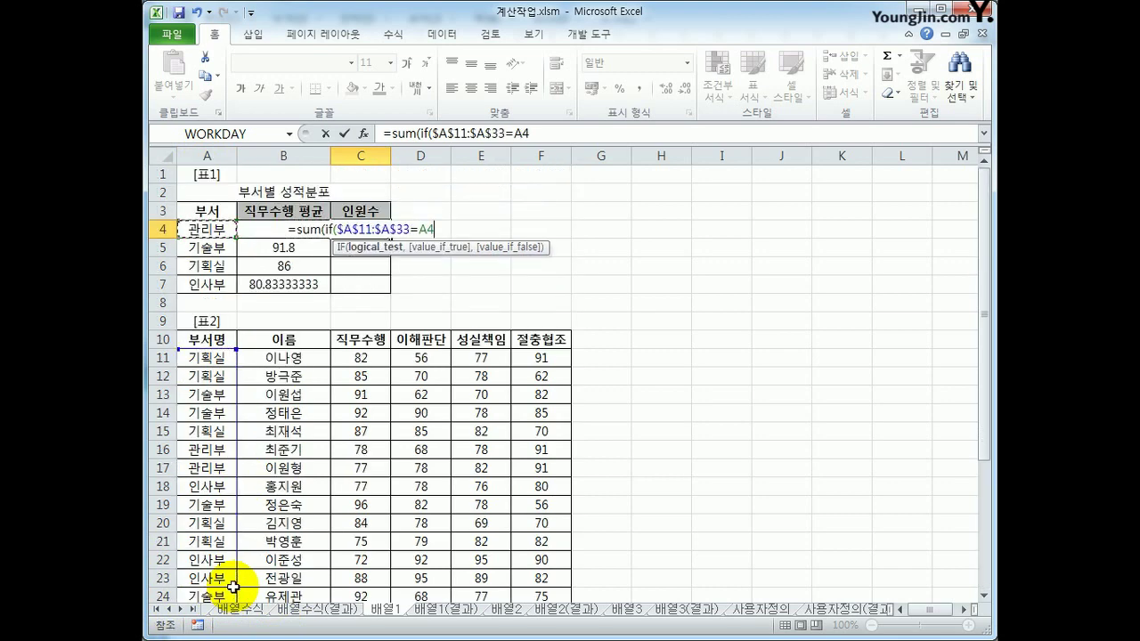
Complete C4's formula with 1 as the IF's true value, entering it as an array formula filled down through C7
text(,)
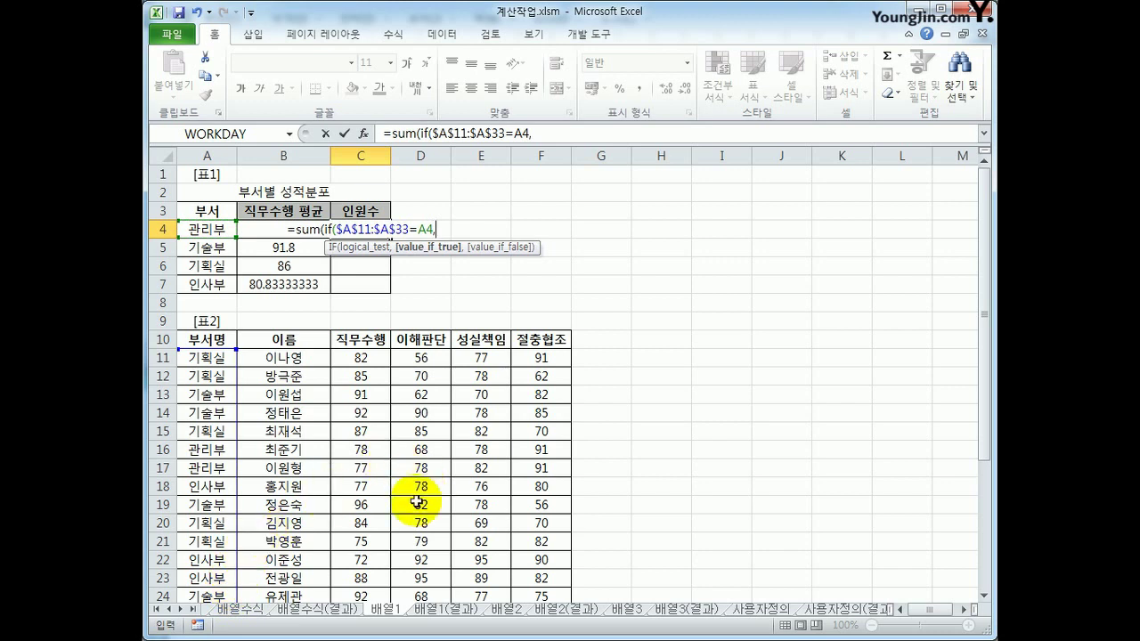
text(1)
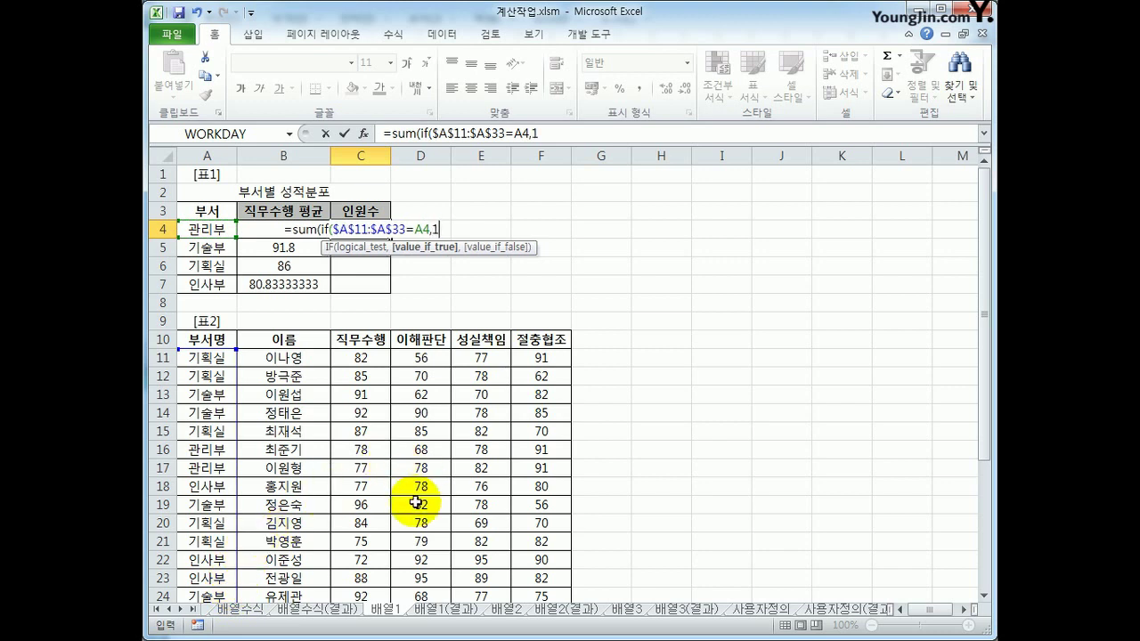
text())
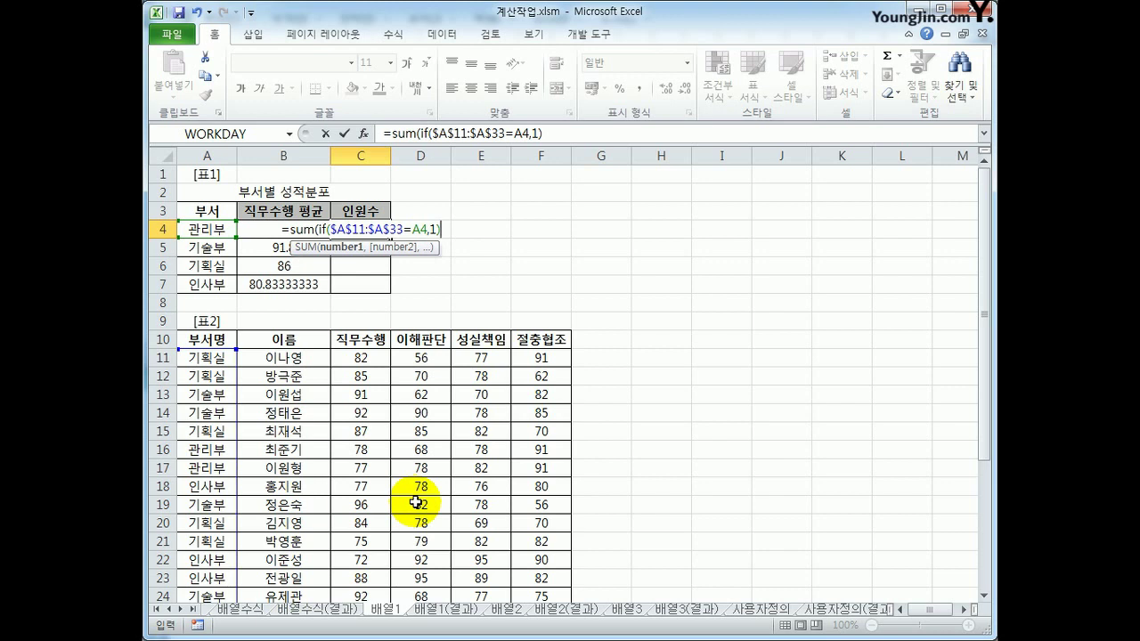
text())
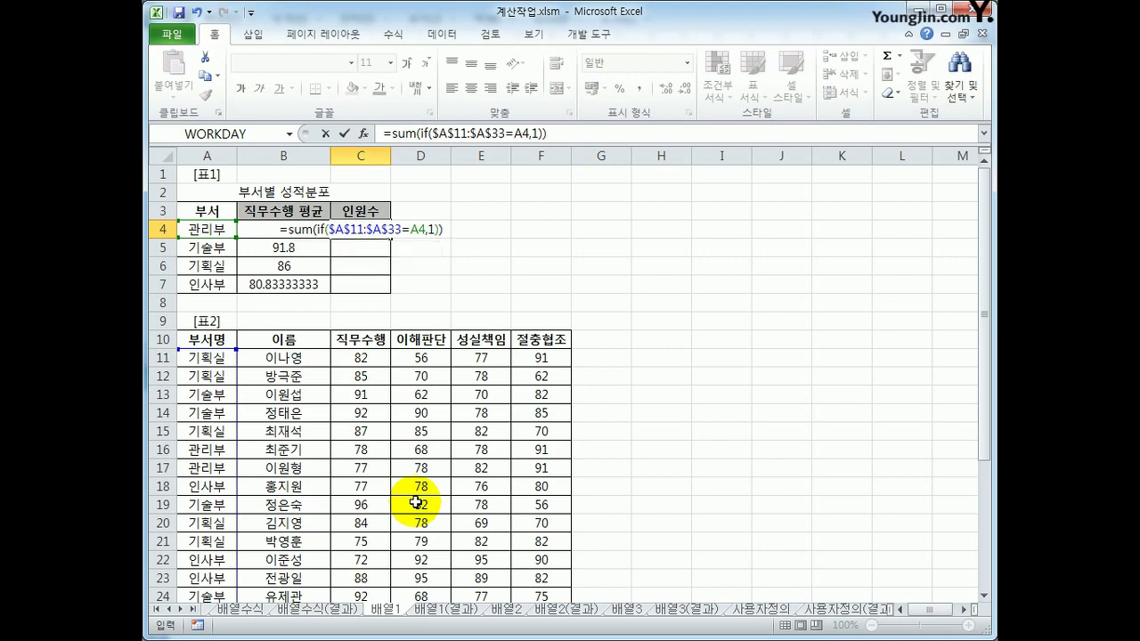
key(ctrl+shift+Return)
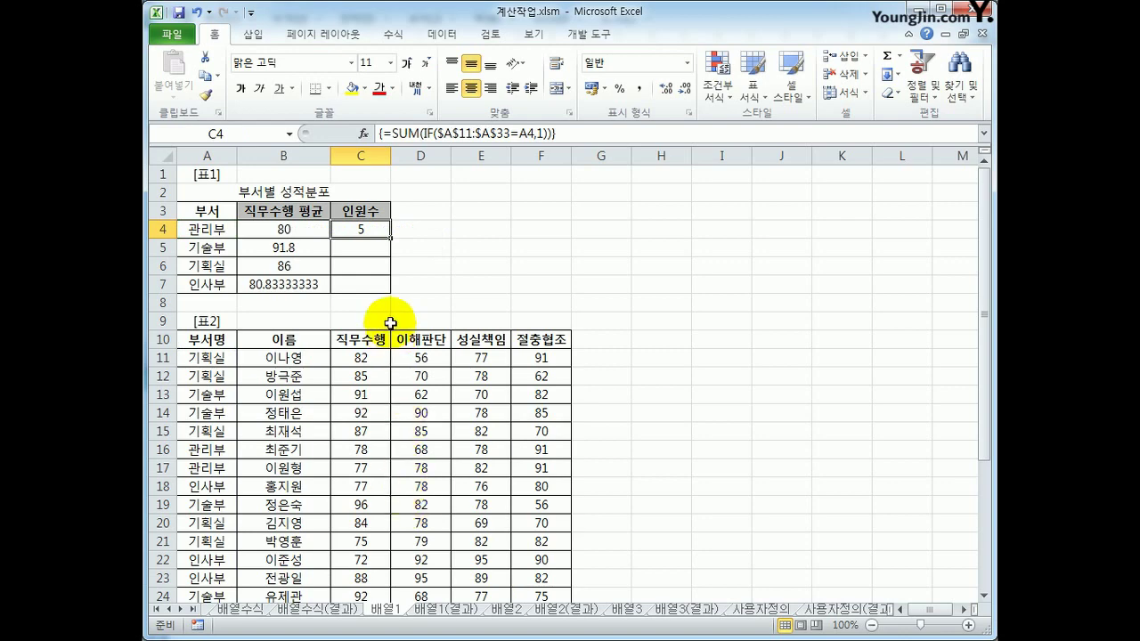
drag(390, 239, 389, 297)
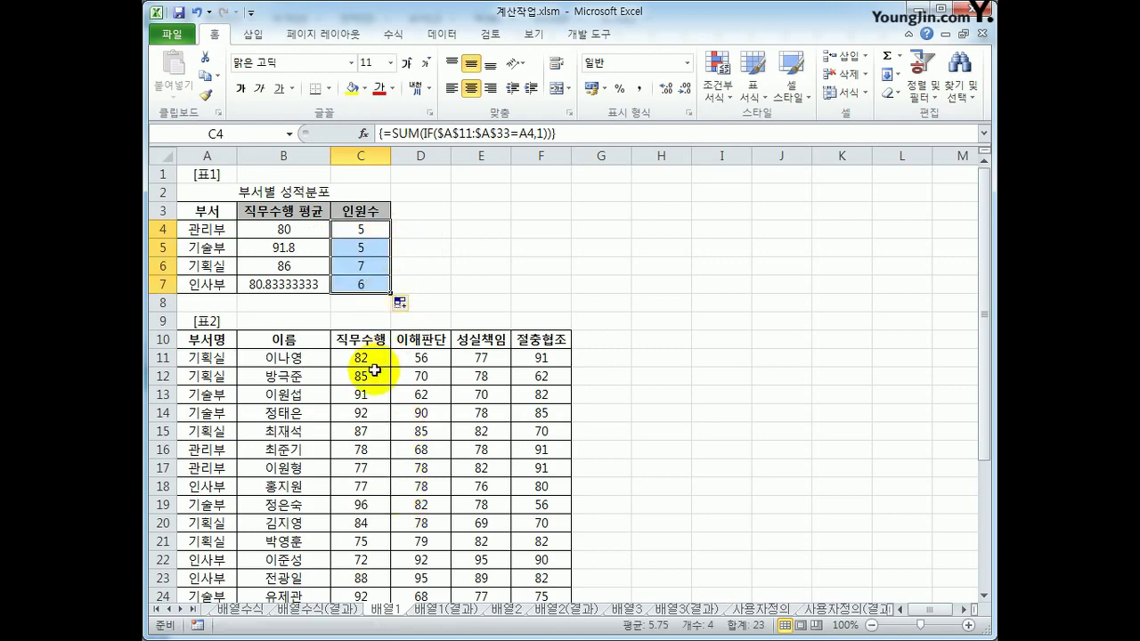
Check C4's head count by selecting every 관리부 cell in 표2's 부서명 column
click(365, 229)
scroll(444, 437, down, 2)
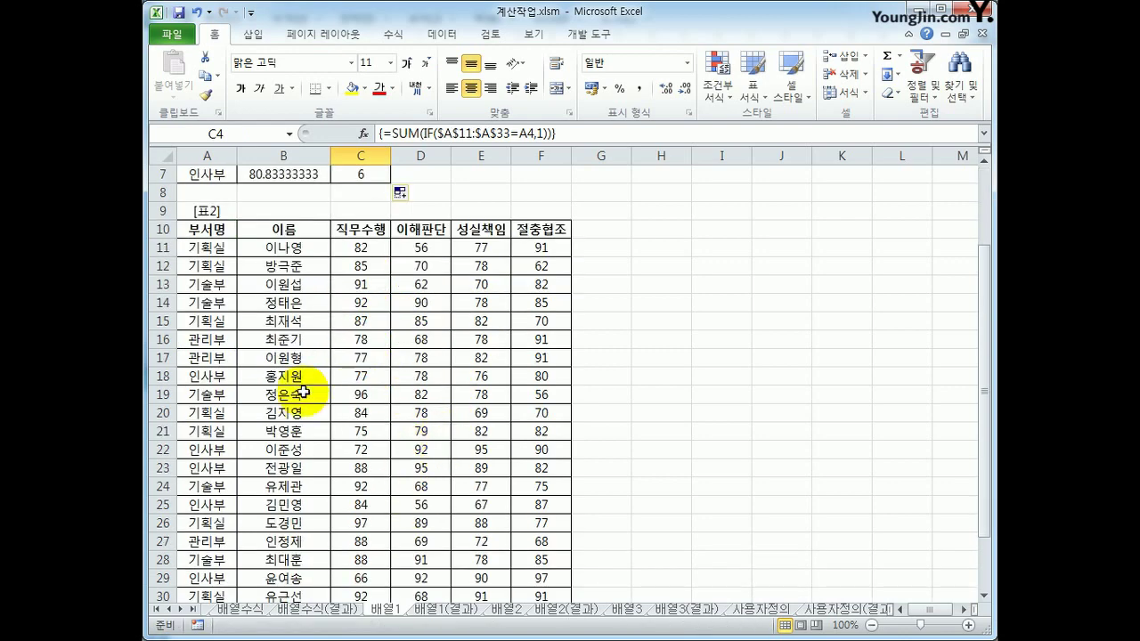
click(209, 339)
ctrl+click(217, 355)
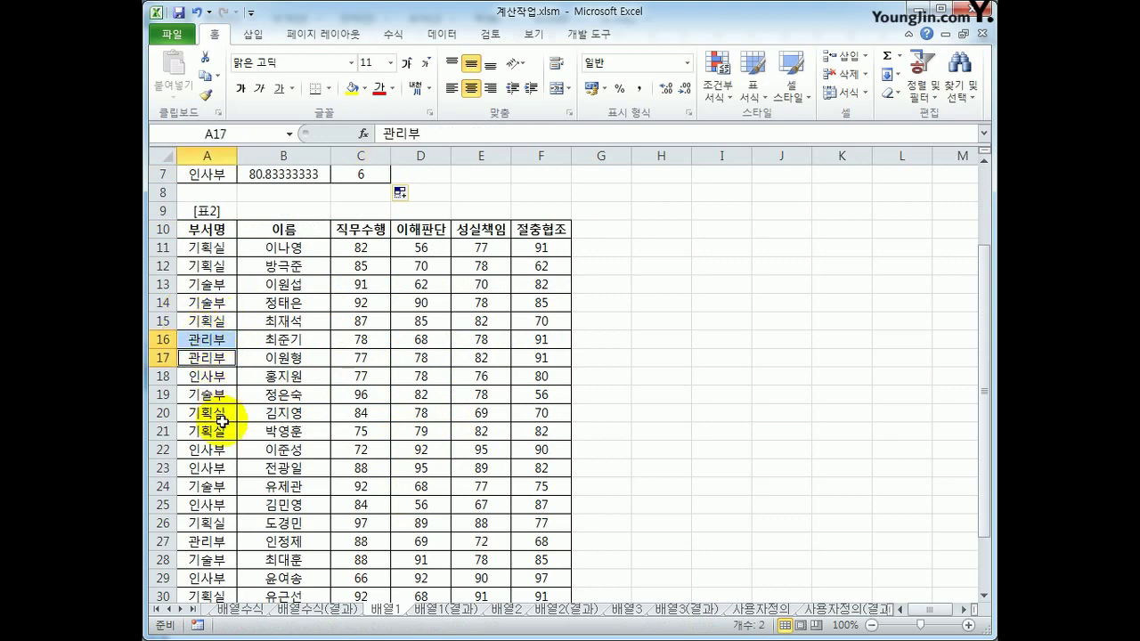
ctrl+click(220, 543)
scroll(223, 556, down, 2)
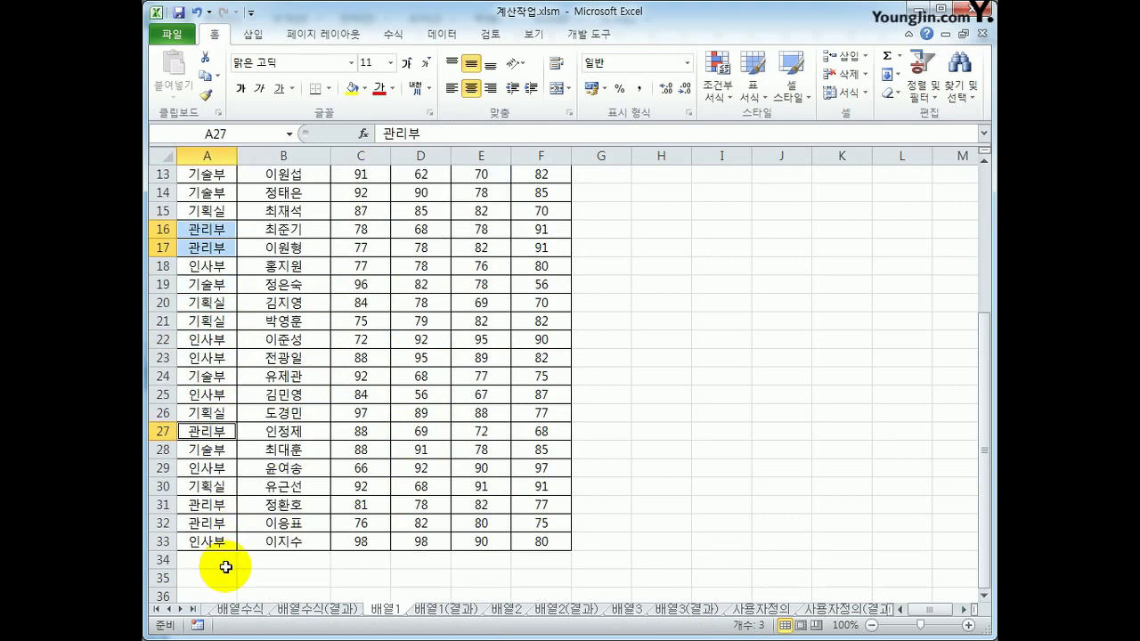
ctrl+click(218, 504)
ctrl+click(225, 525)
scroll(382, 294, up, 4)
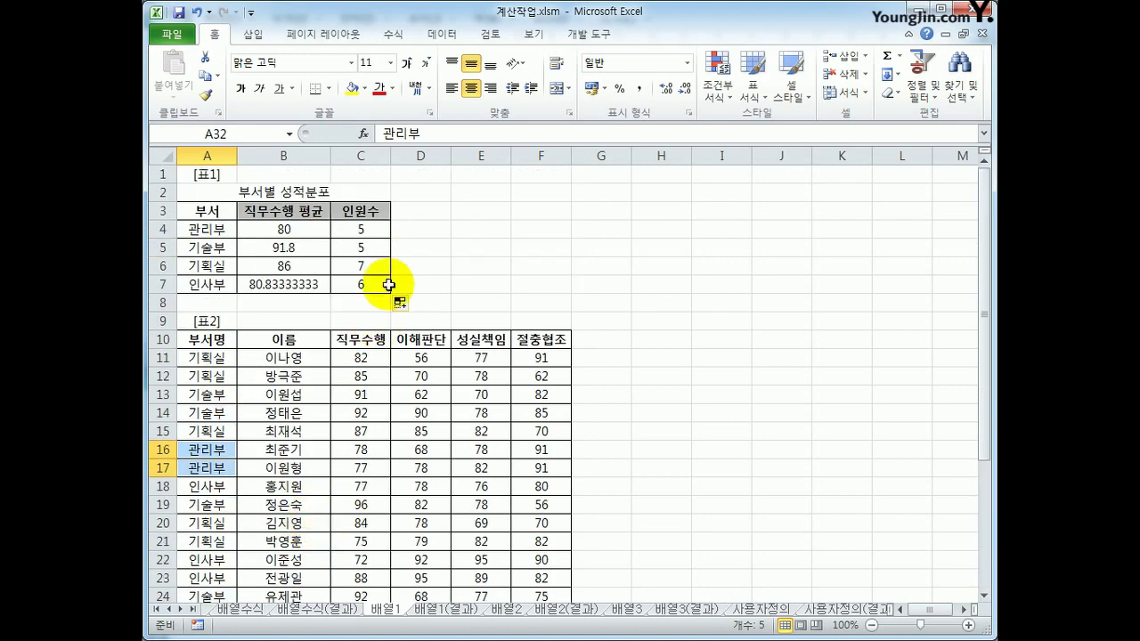
Review the IF's true value in C4's formula and re-enter it as an array formula
click(356, 232)
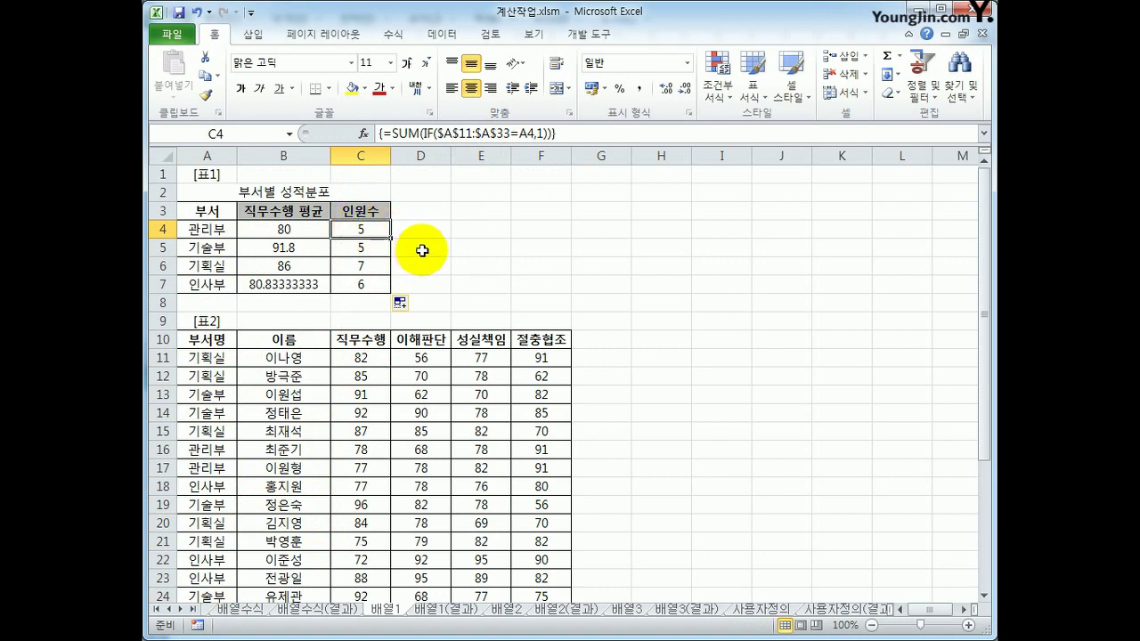
click(538, 135)
double_click(539, 134)
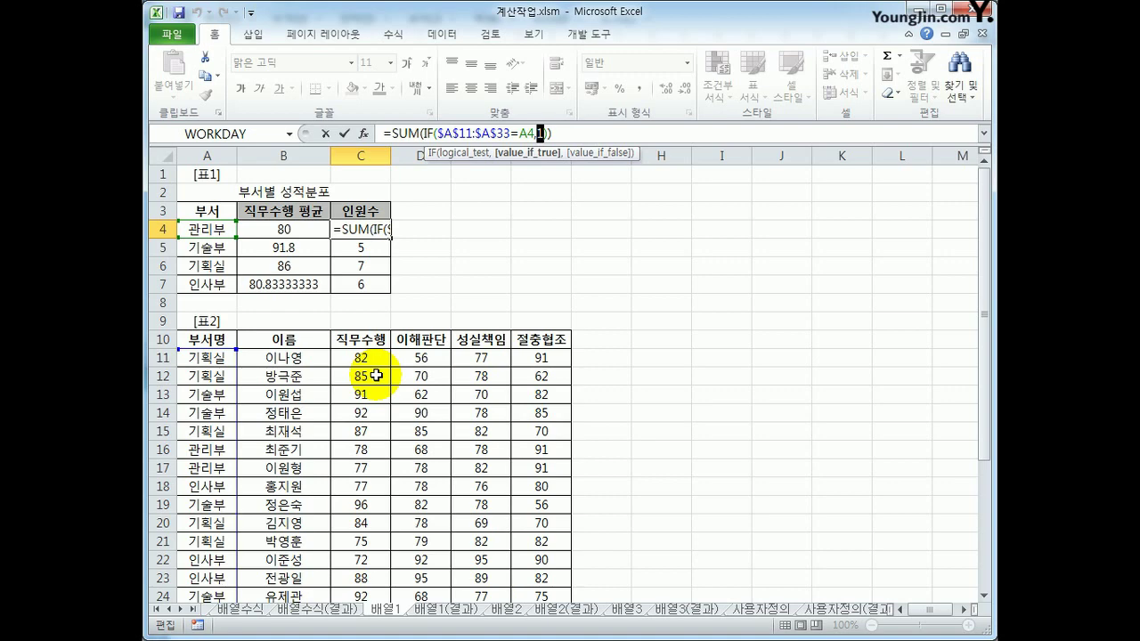
key(ctrl+shift+Return)
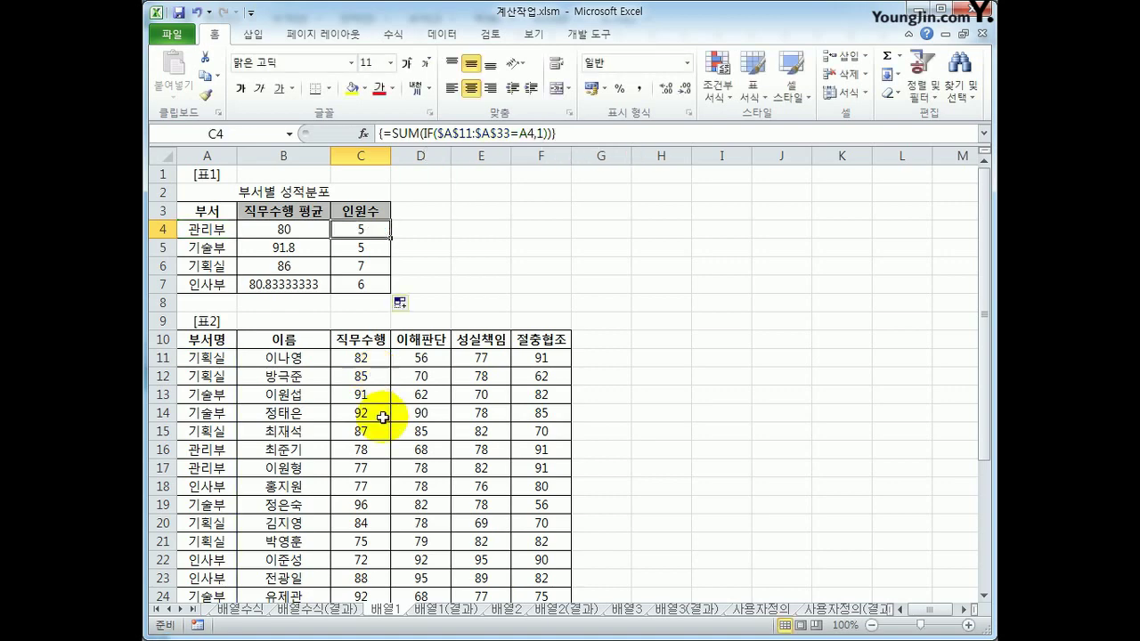
Switch to the 배열2 sheet and look over its tables
click(506, 610)
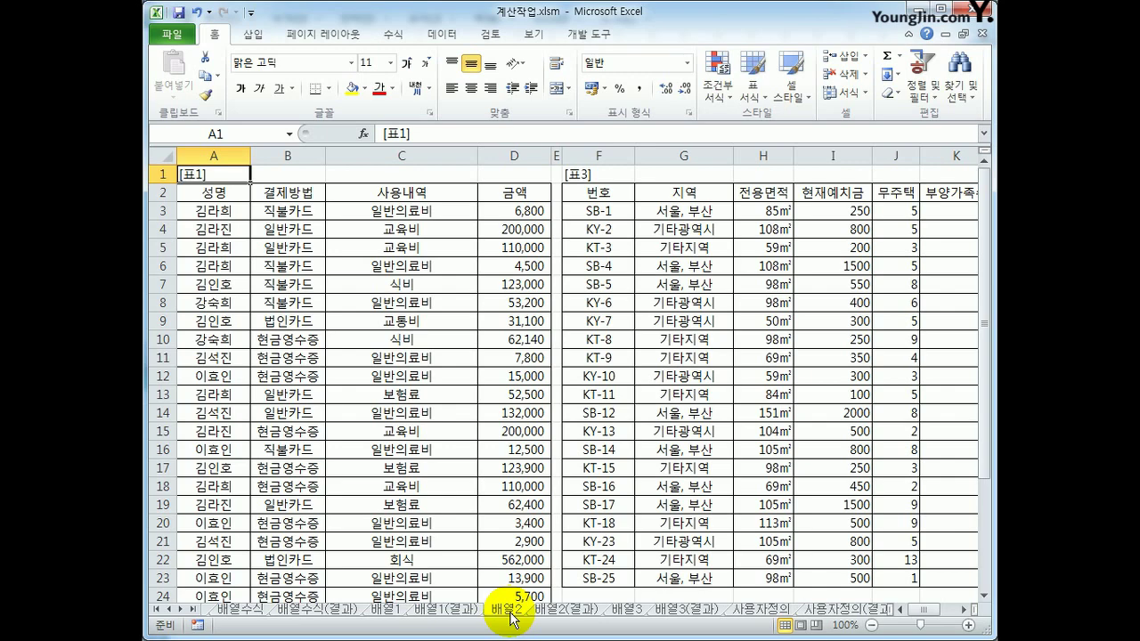
scroll(508, 458, down, 3)
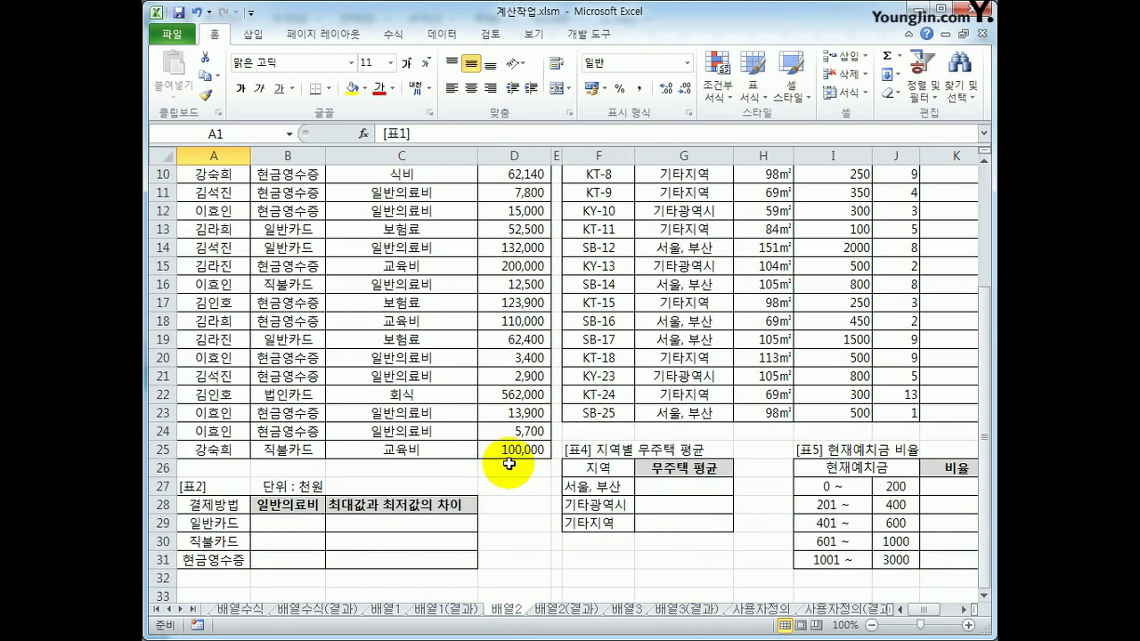
scroll(509, 463, up, 3)
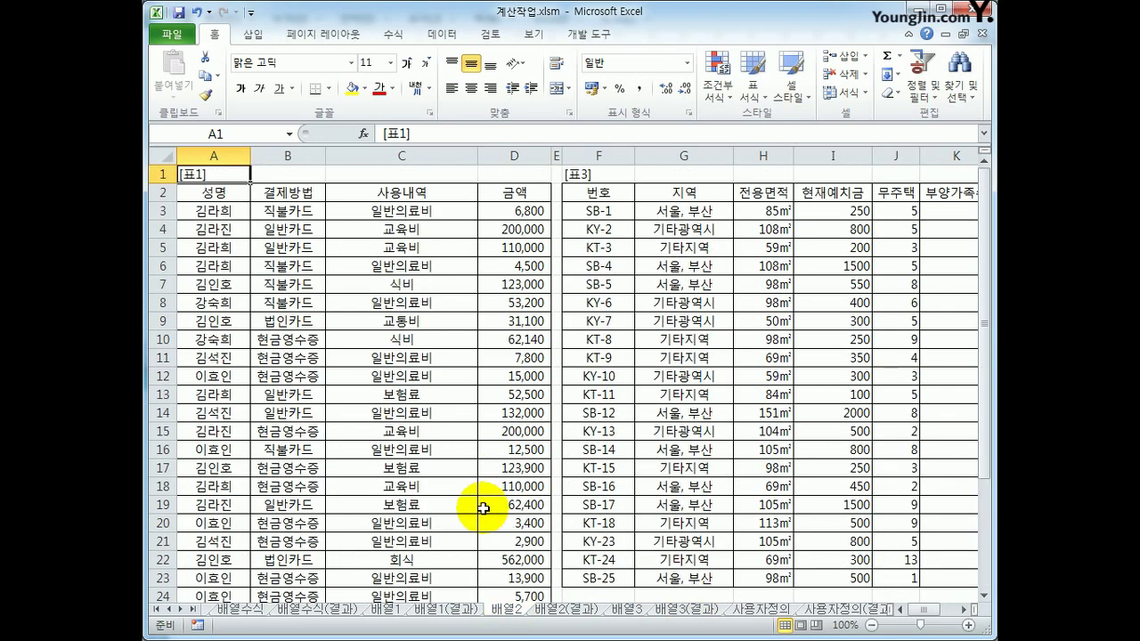
Examine 표1's column headings and 표2's 결제방법 items with their 일반의료비 and 최대값과 최저값의 차이 result ranges
click(218, 193)
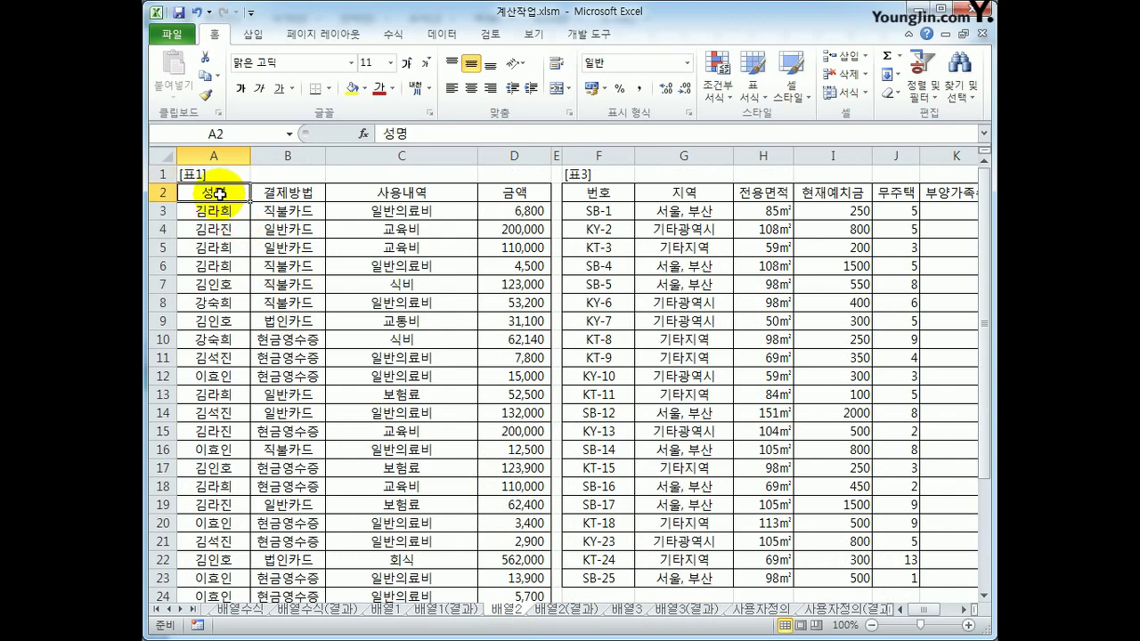
click(281, 194)
click(430, 189)
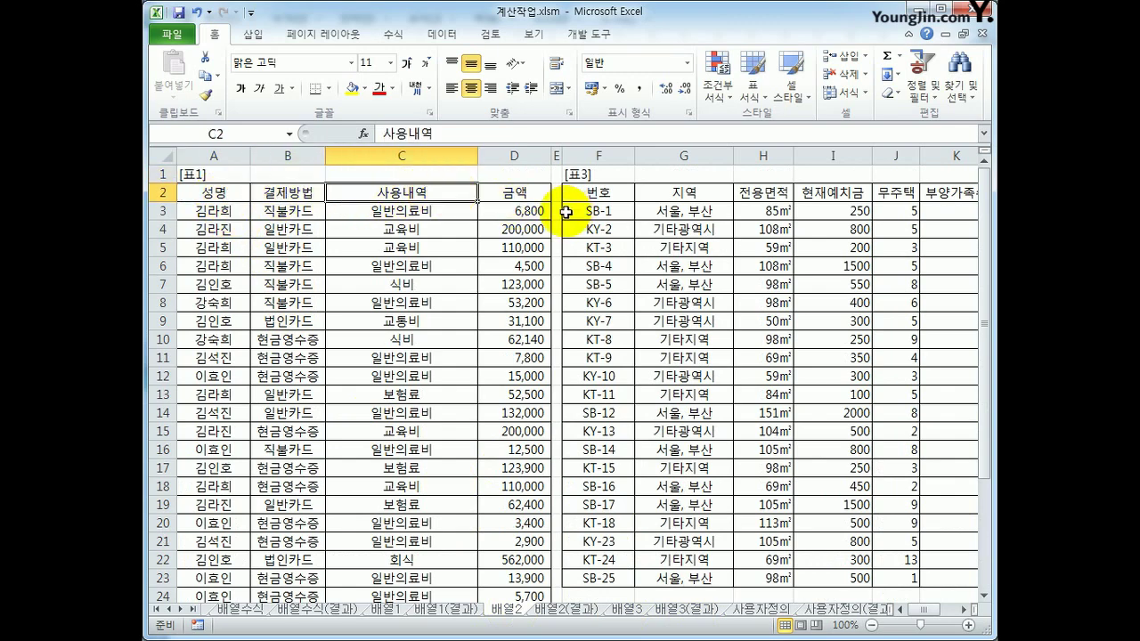
click(521, 192)
scroll(513, 392, down, 3)
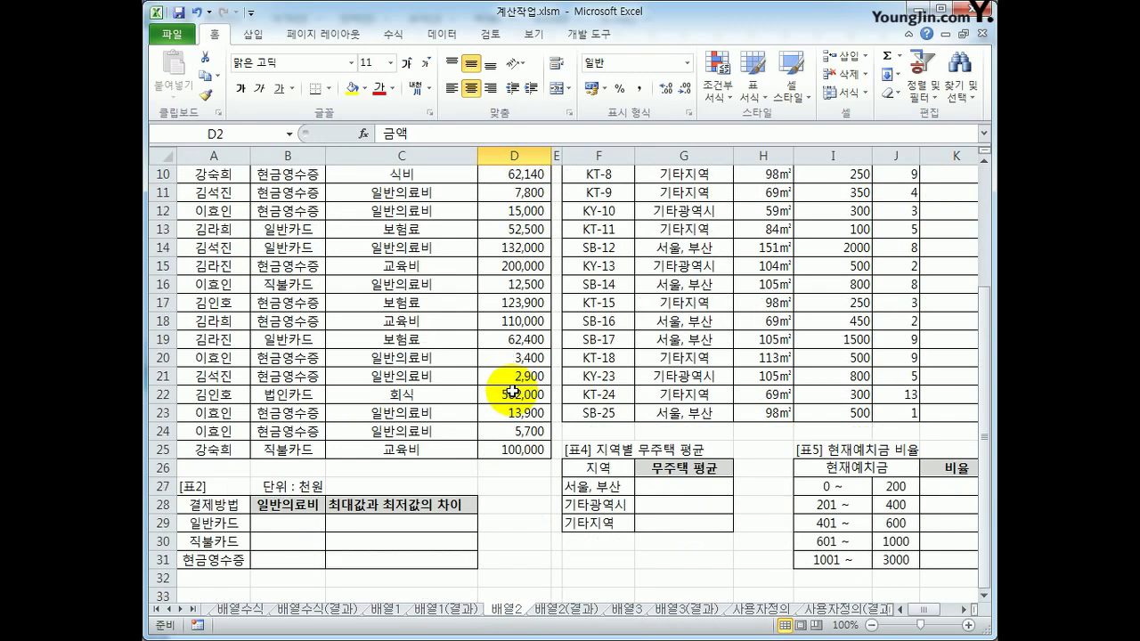
scroll(512, 392, down, 1)
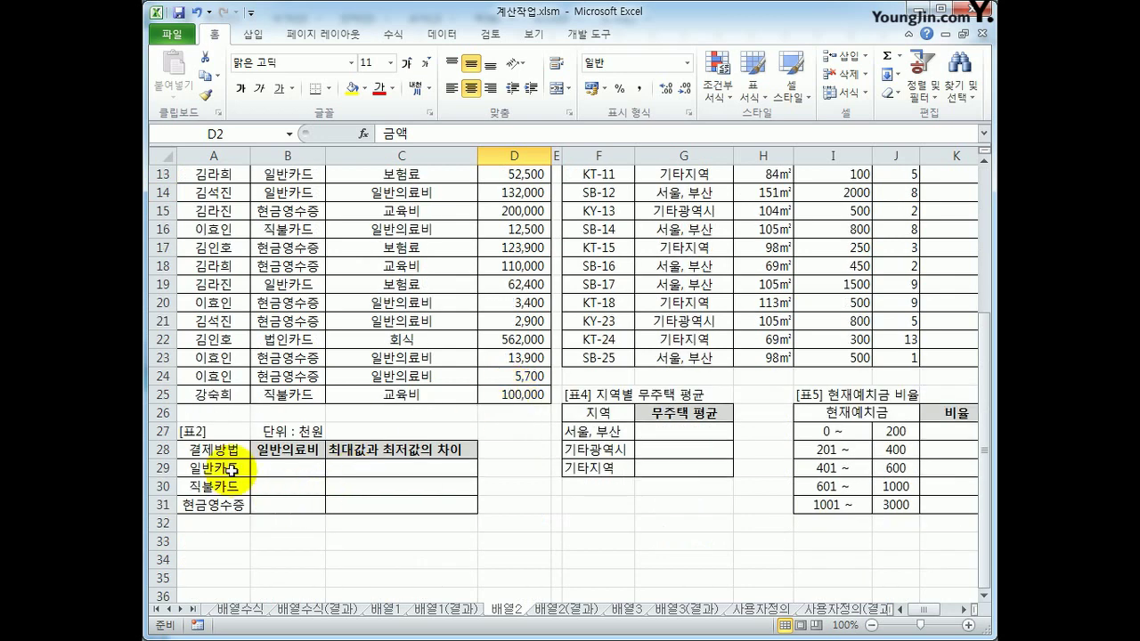
drag(218, 467, 223, 504)
drag(276, 465, 275, 500)
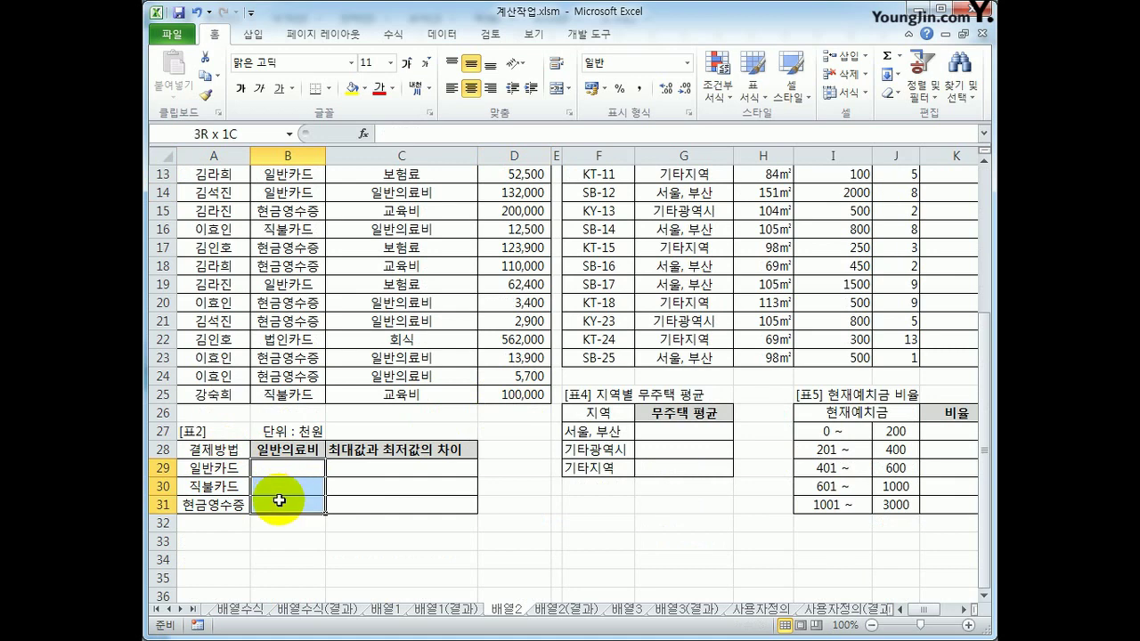
drag(389, 468, 387, 502)
Start a formula in B29 for 일반카드's 일반의료비, nesting an IF function inside SUM
click(282, 465)
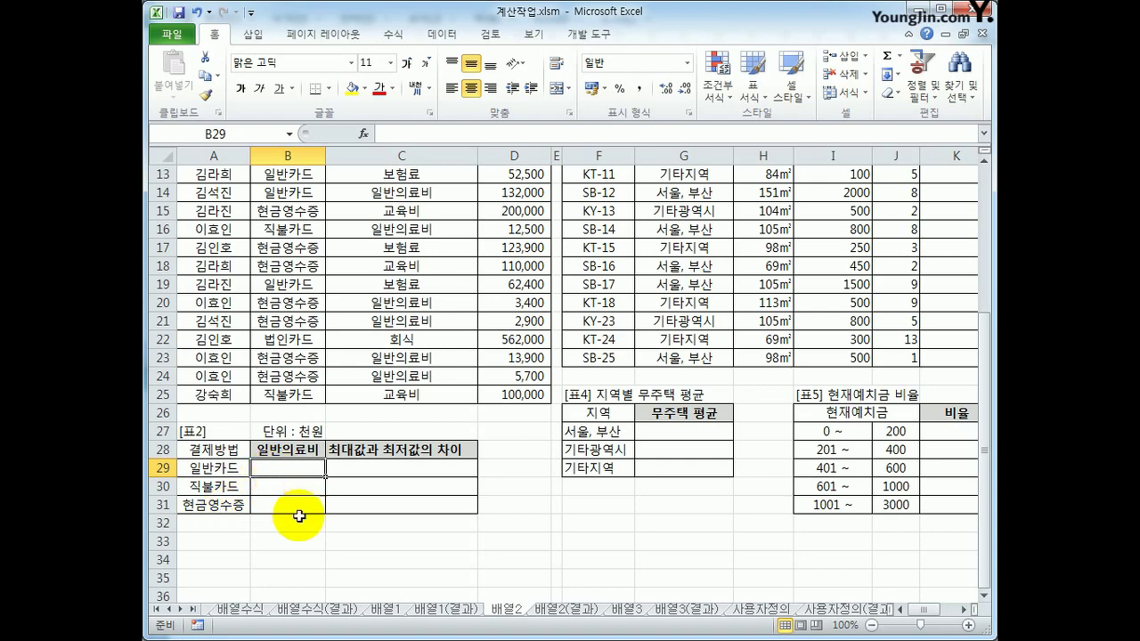
scroll(300, 521, up, 4)
scroll(300, 525, down, 3)
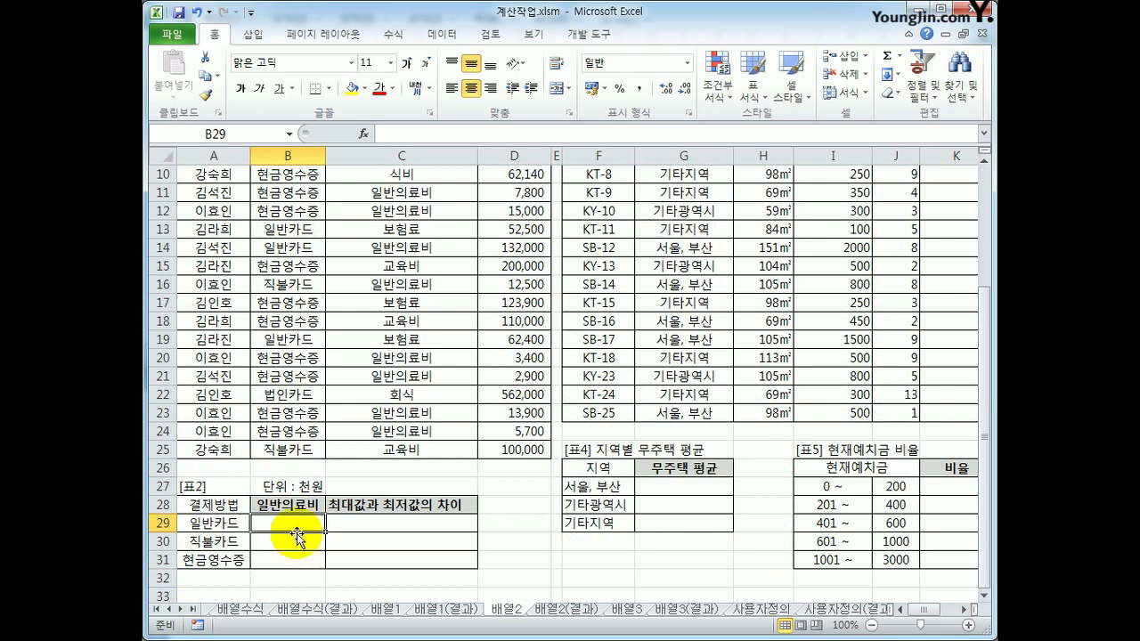
text(=sum()
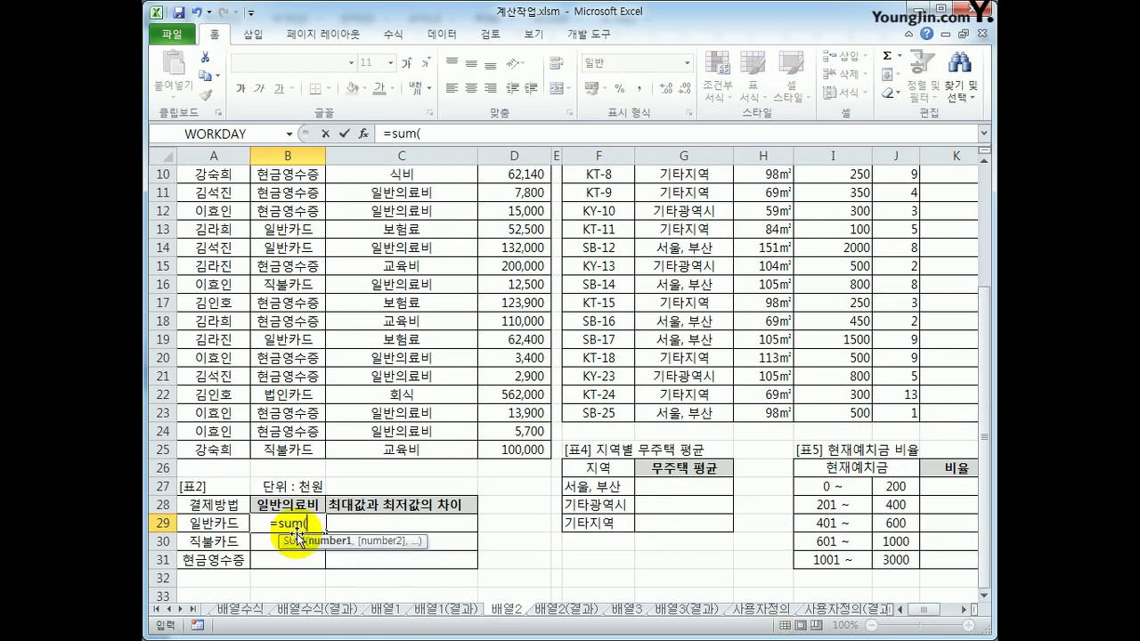
text(if()
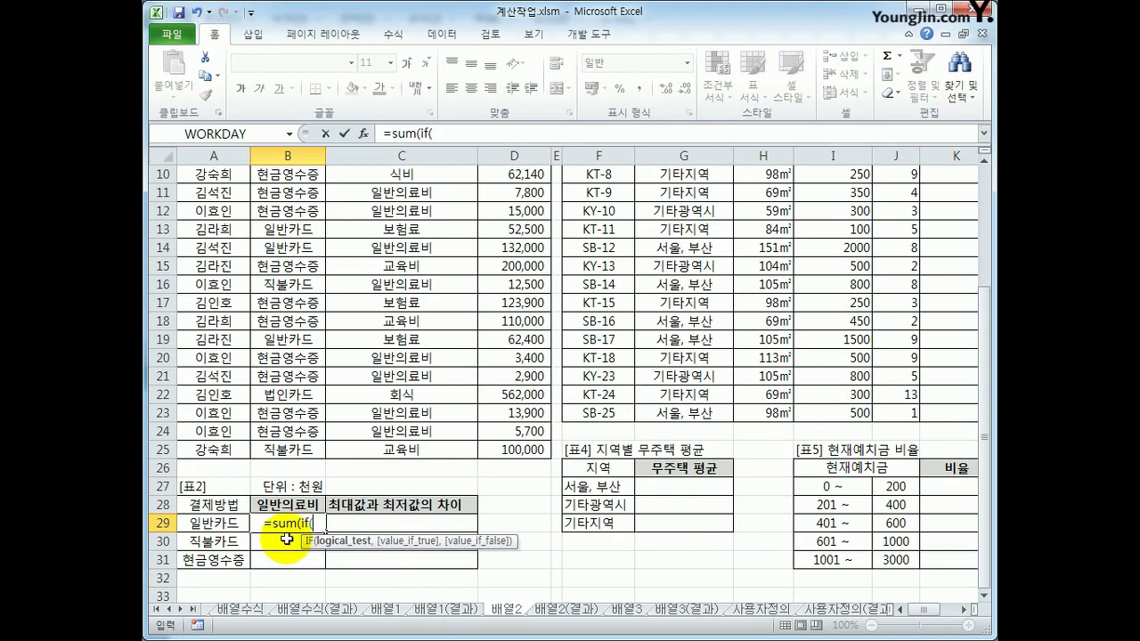
Enter the IF's first condition in B29, comparing 표1's 결제방법 range $B$3:$B$25 with the payment method in A29
scroll(294, 499, up, 3)
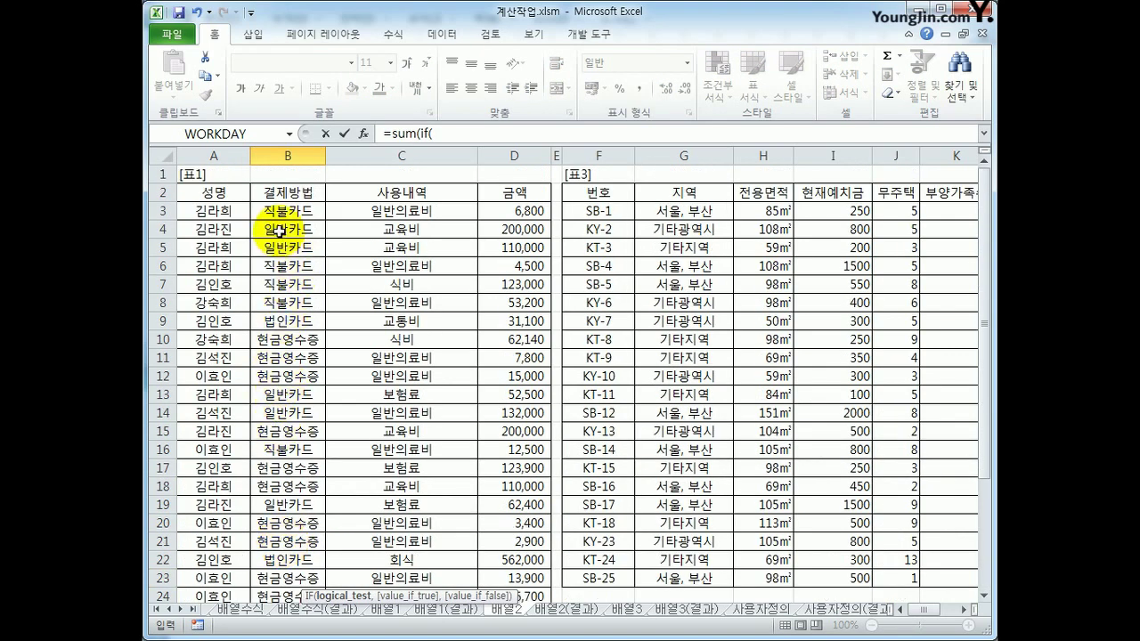
drag(287, 210, 286, 579)
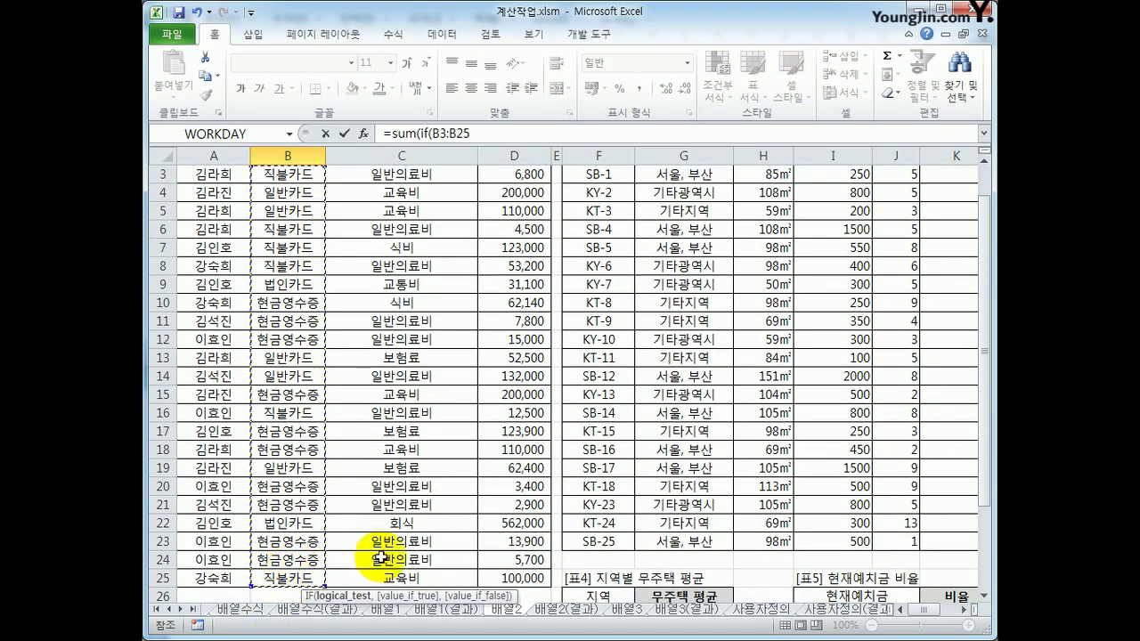
scroll(382, 544, down, 2)
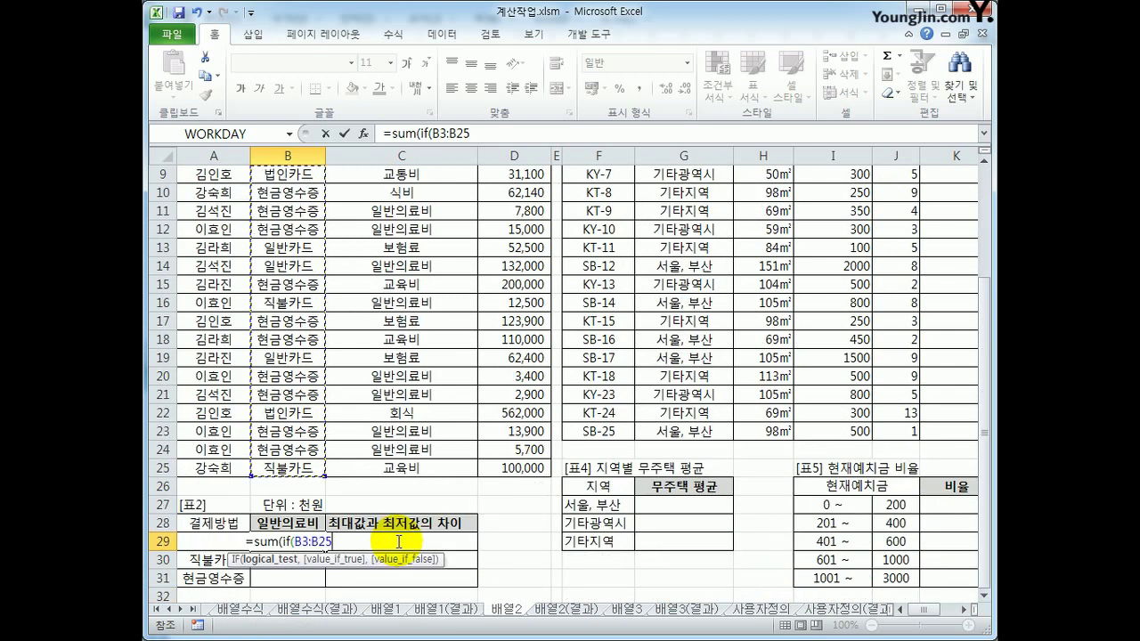
key(F4)
text(=)
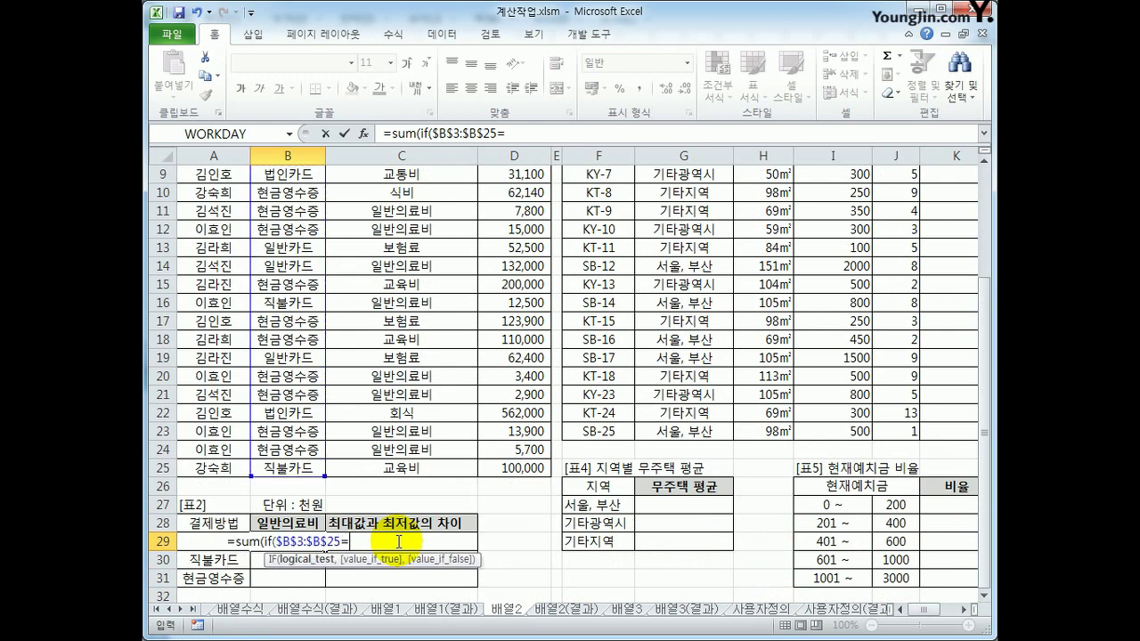
key(Left)
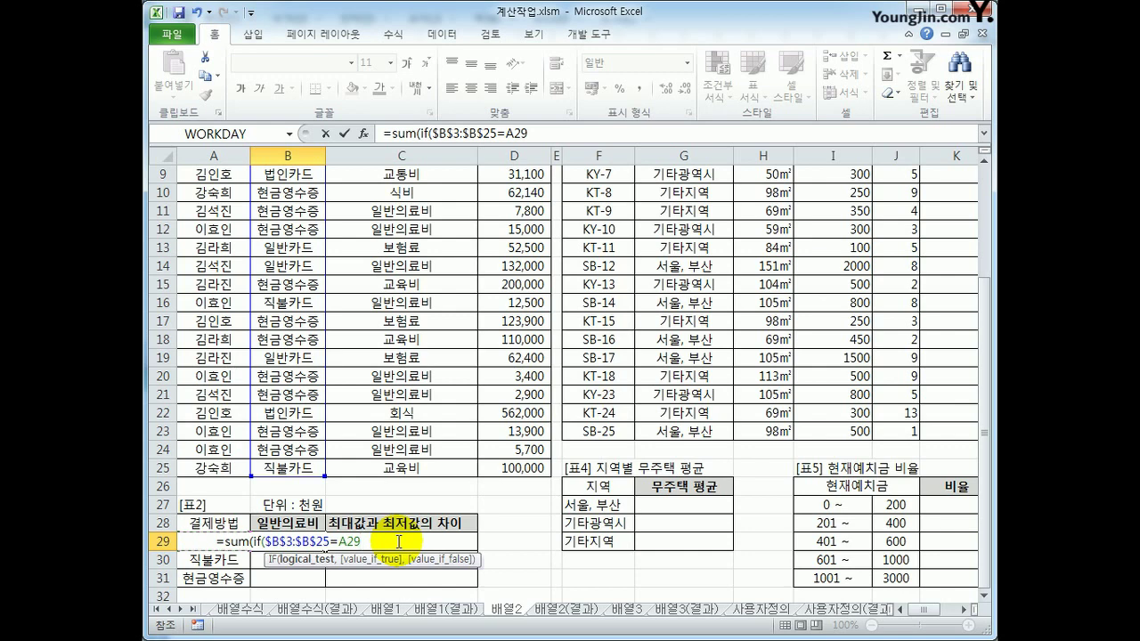
Enclose the payment method condition $B$3:$B$25=A29 in its own pair of parentheses inside the IF
text())
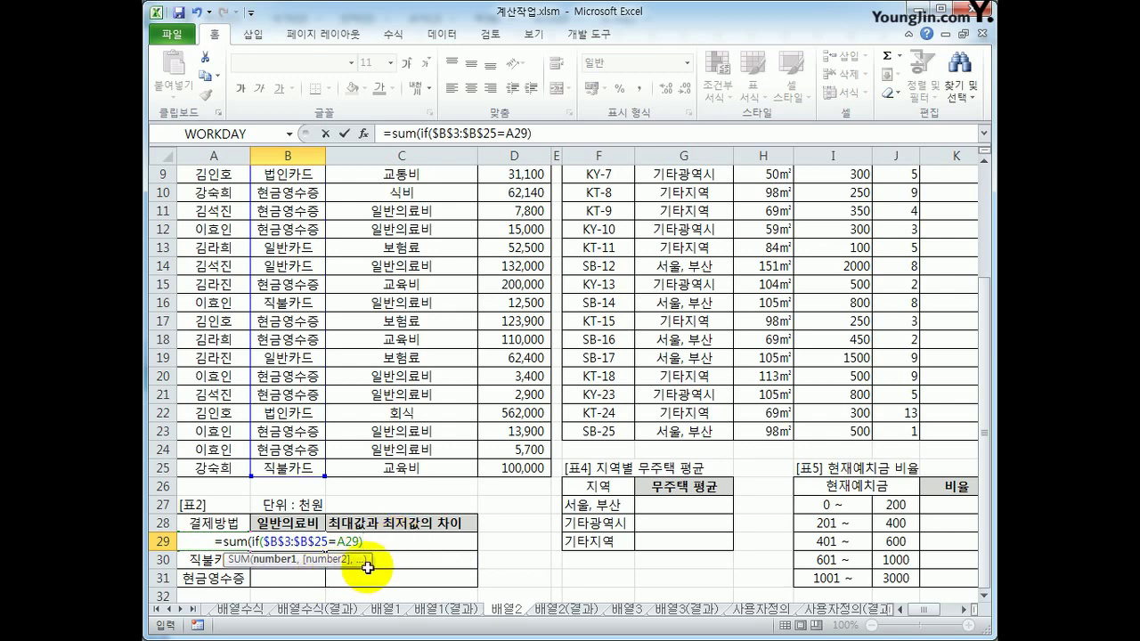
click(286, 541)
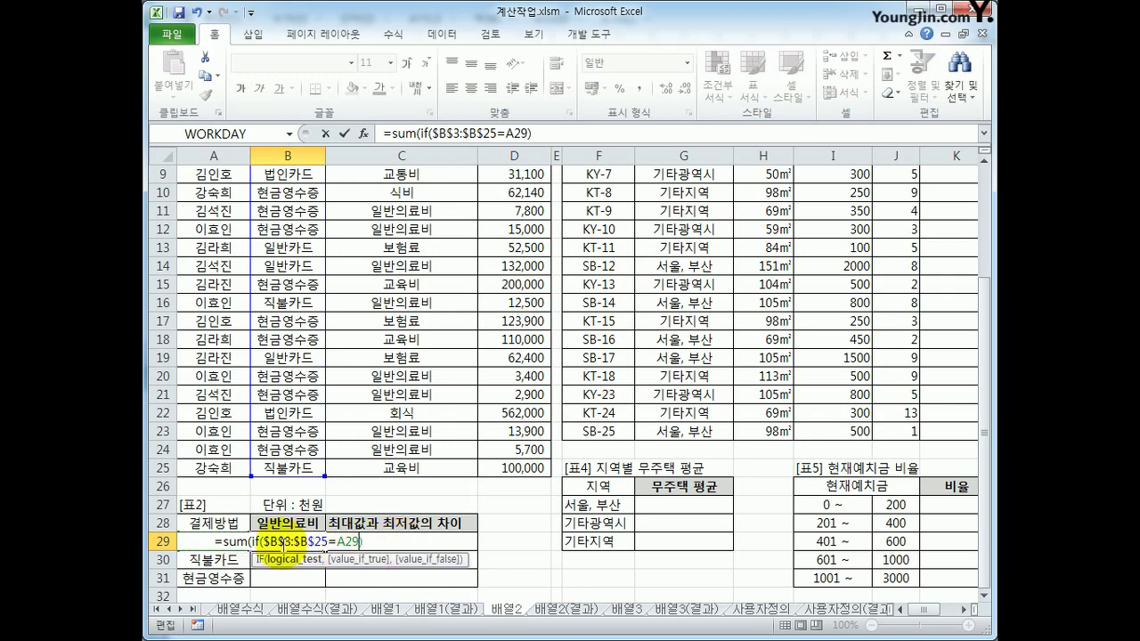
drag(261, 541, 336, 519)
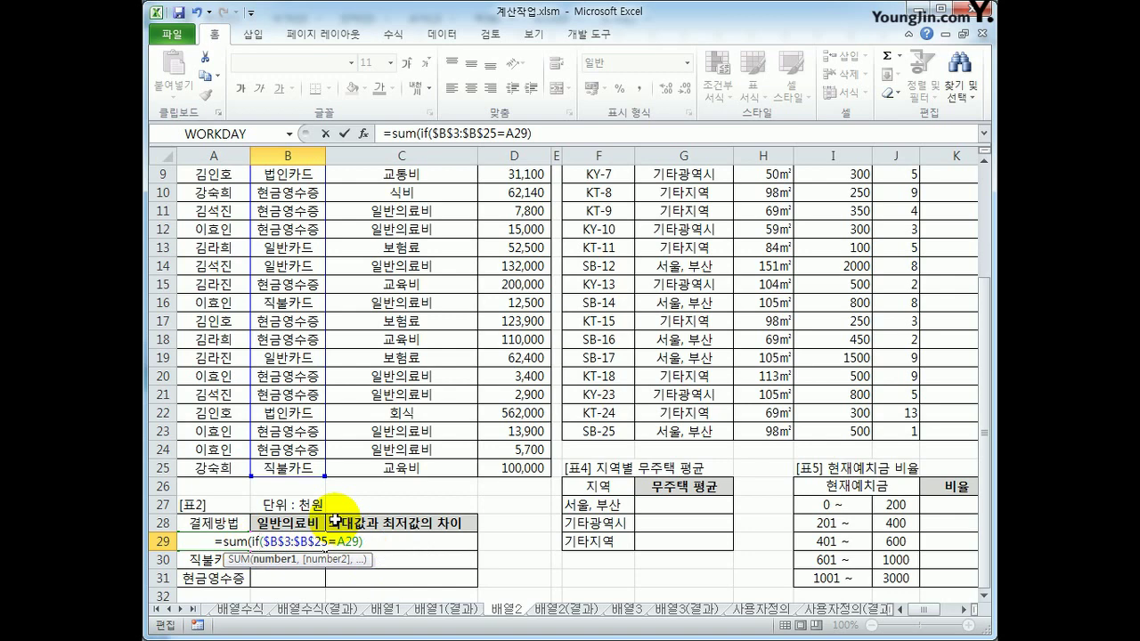
text(()
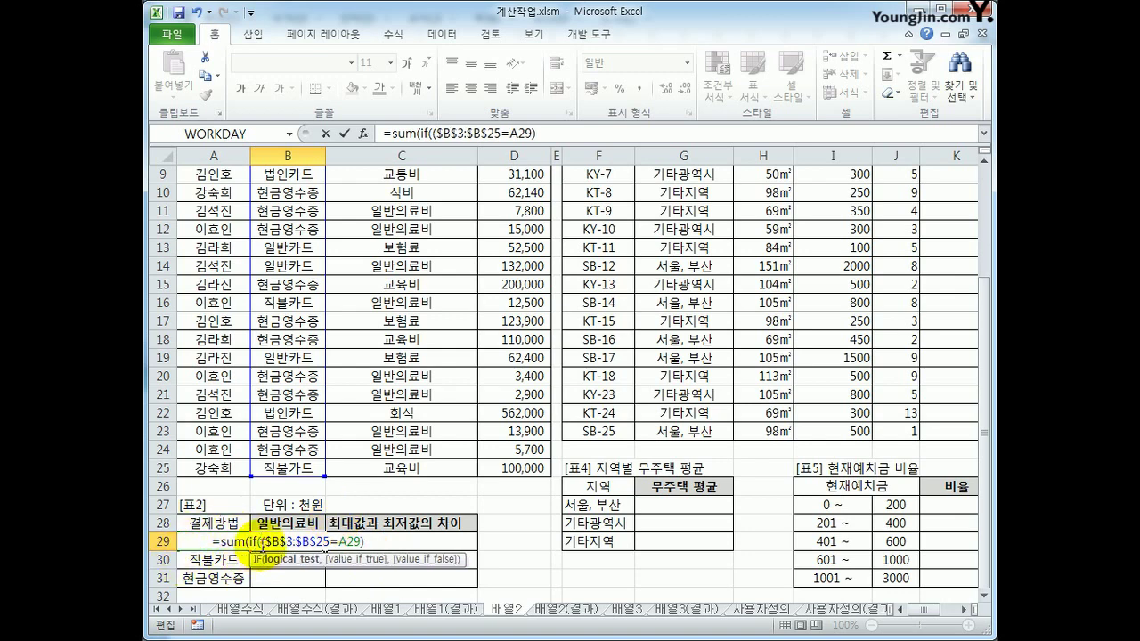
drag(260, 542, 365, 542)
click(366, 542)
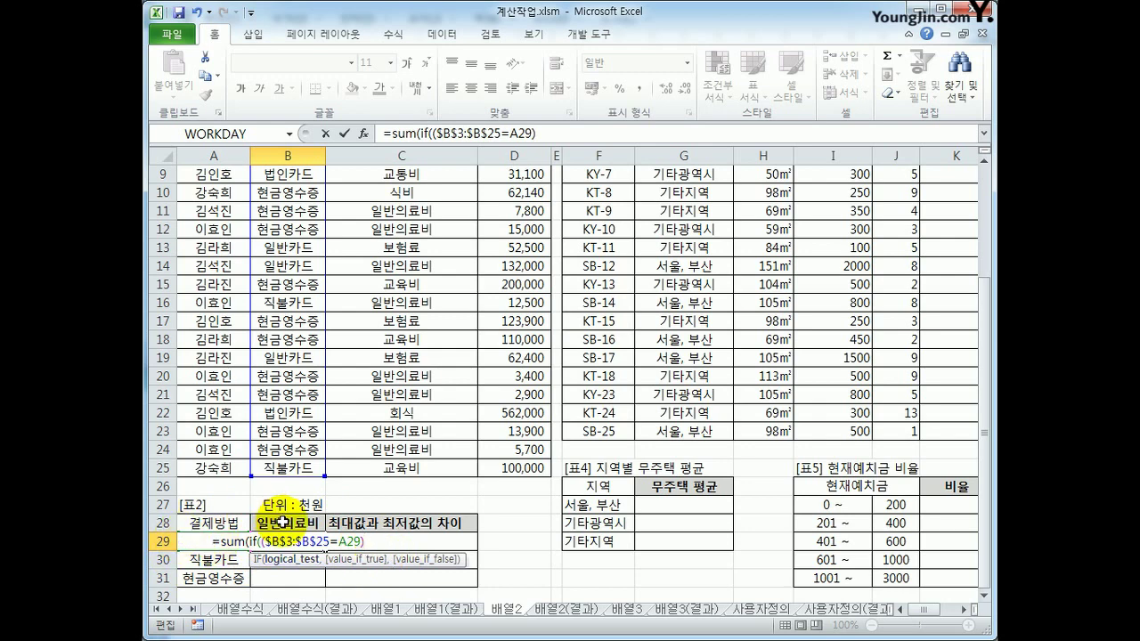
Multiply the condition by a second parenthesised one that begins with 표1's 사용내역 range as the absolute reference $C$3:$C$25
scroll(472, 512, up, 3)
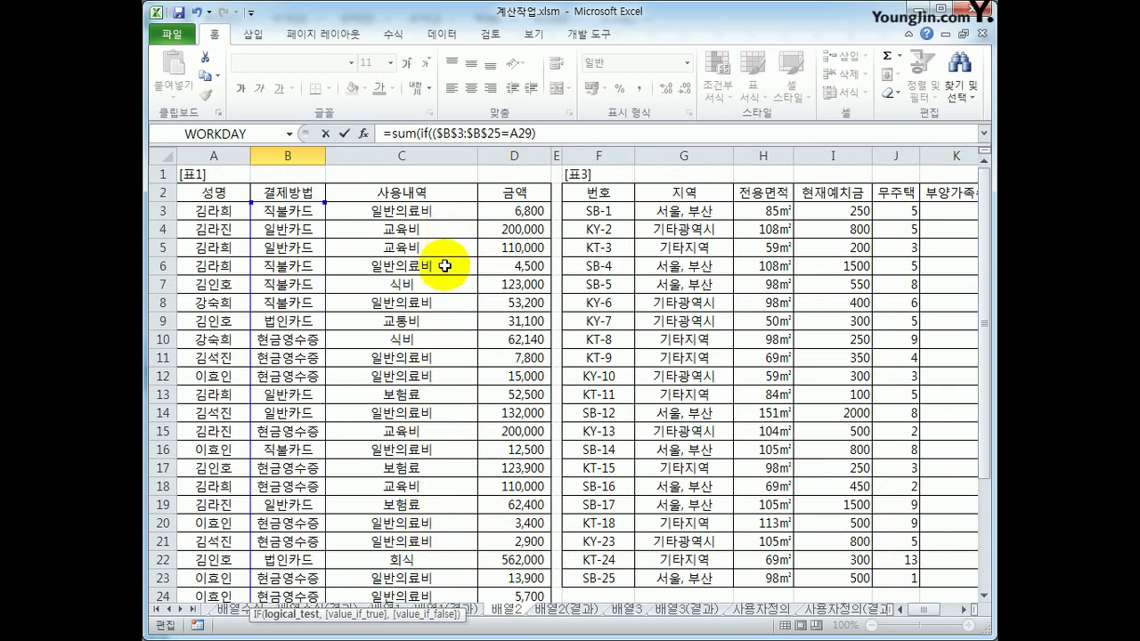
scroll(431, 303, down, 3)
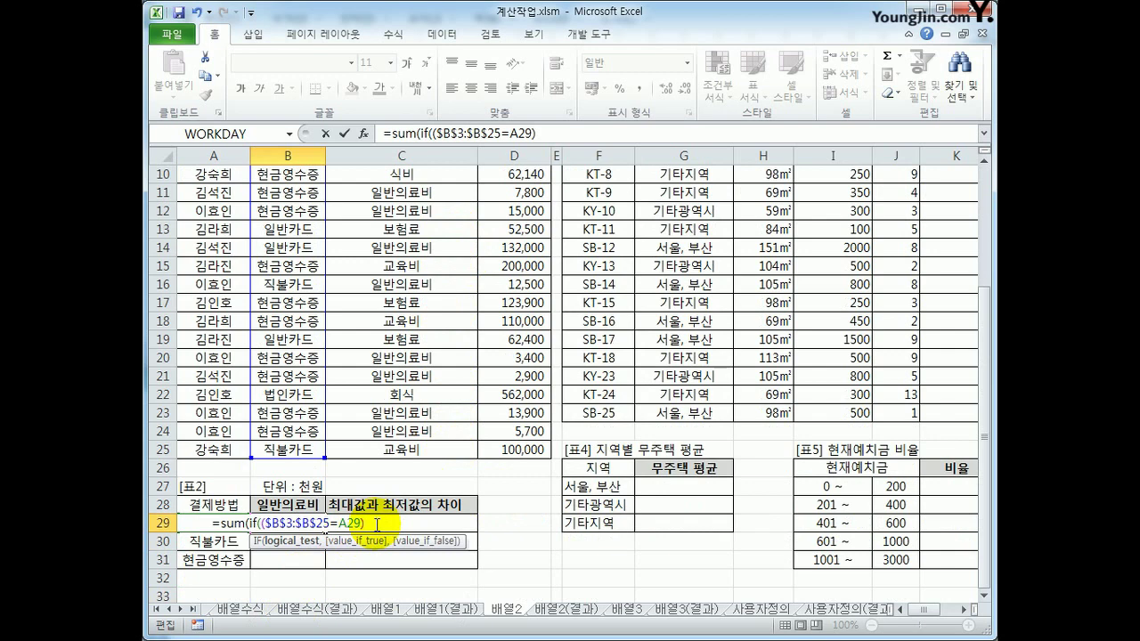
text(*)
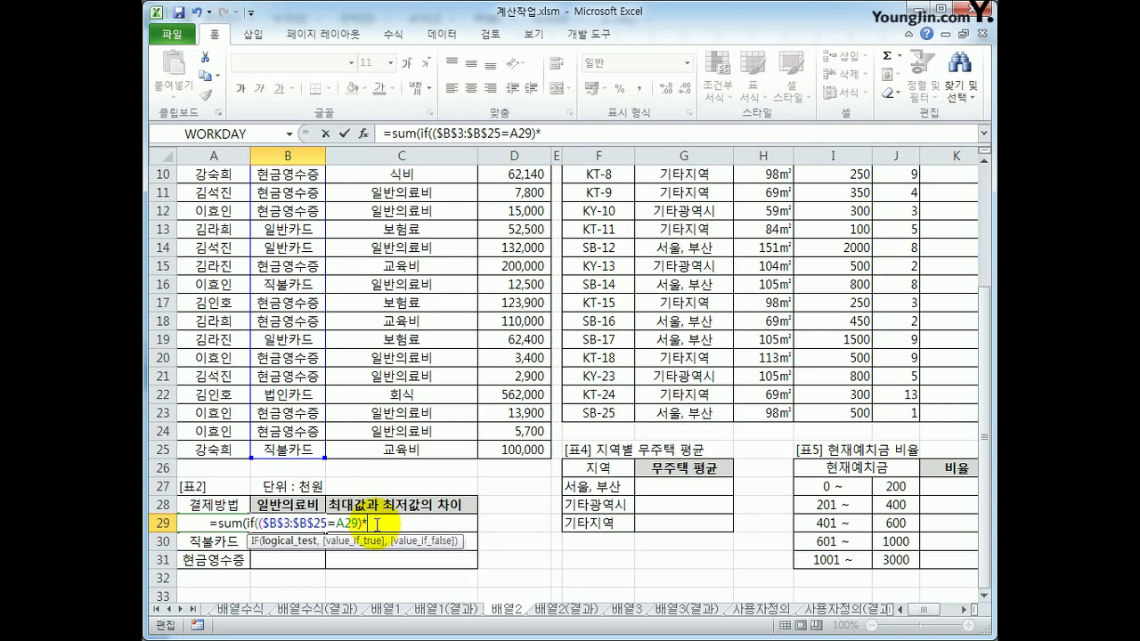
text(()
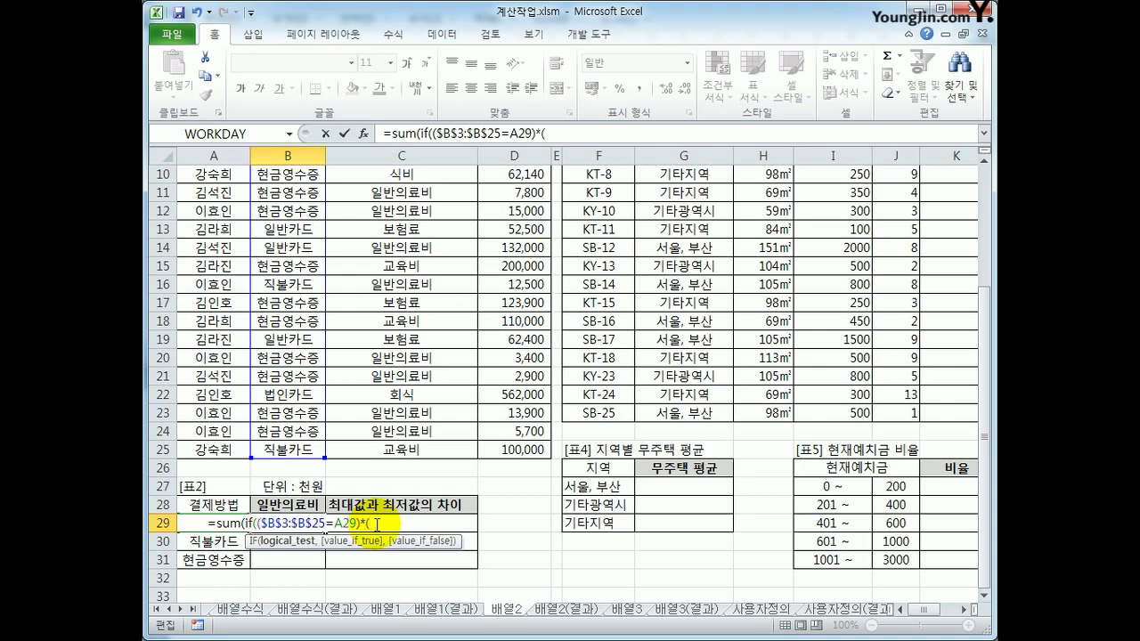
scroll(377, 525, up, 3)
drag(425, 211, 422, 561)
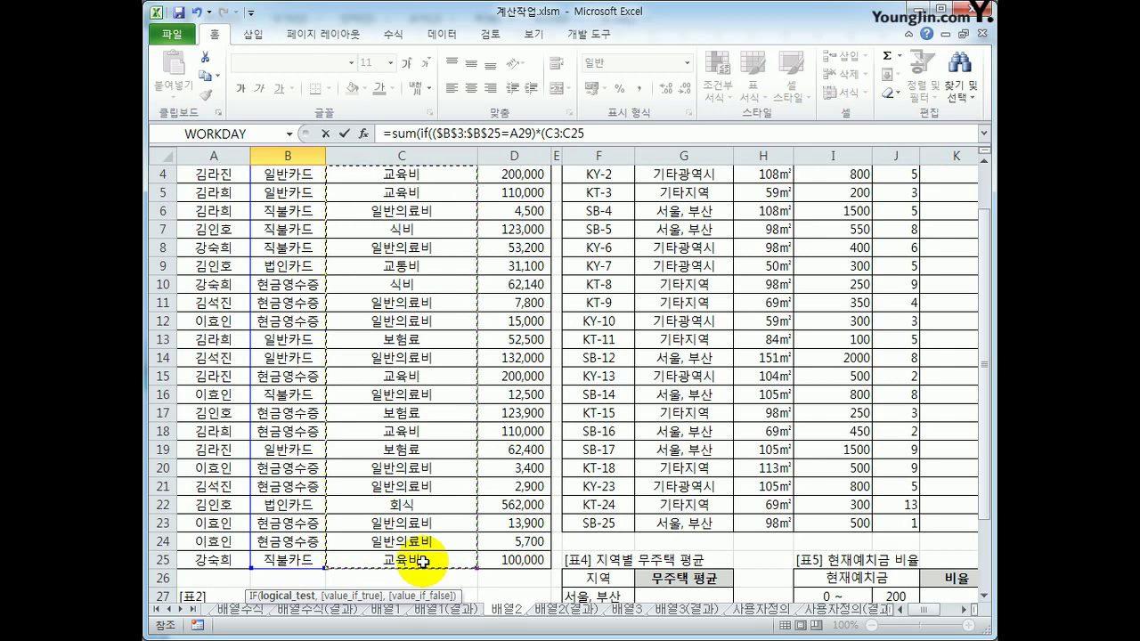
key(F4)
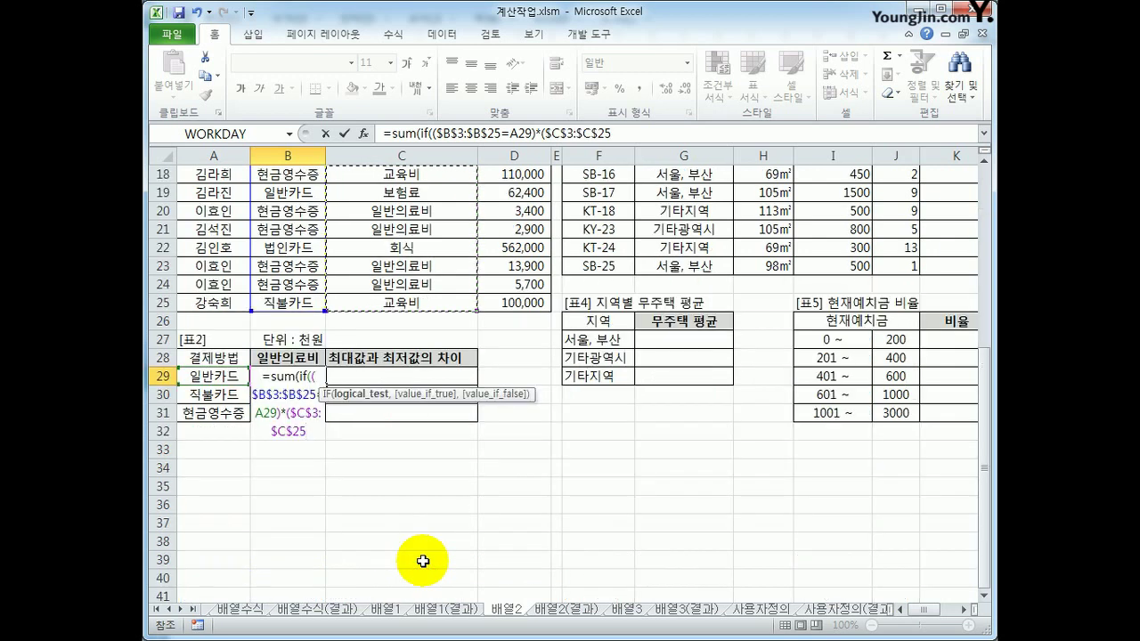
Compare the 사용내역 range with 표2's 일반의료비 heading as absolute reference $B$28 and close the second condition
text(=)
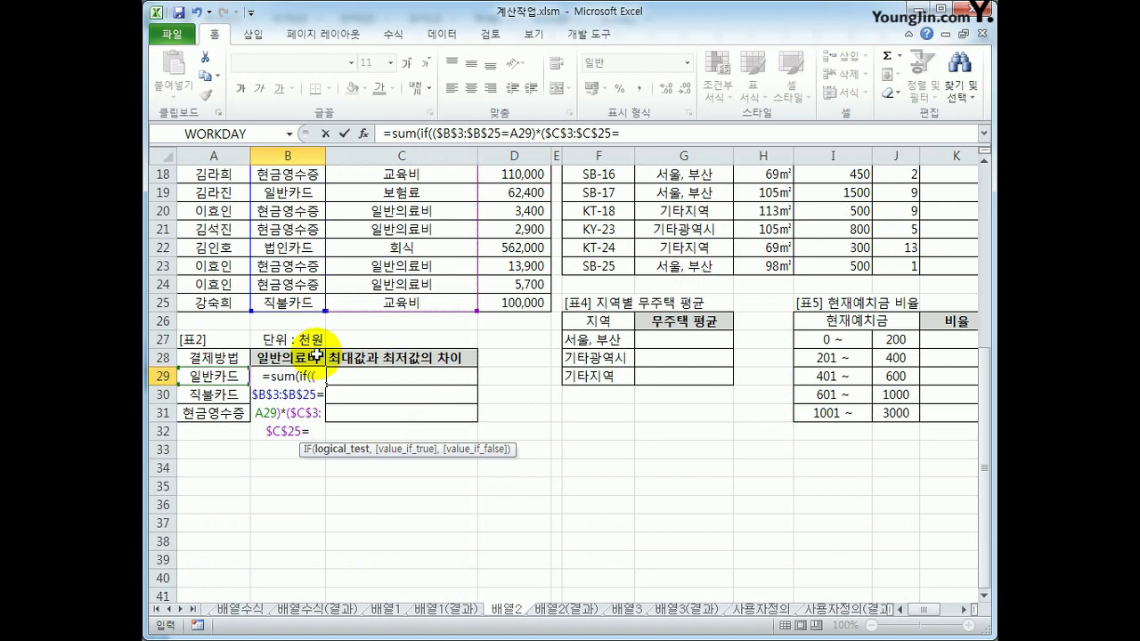
click(316, 356)
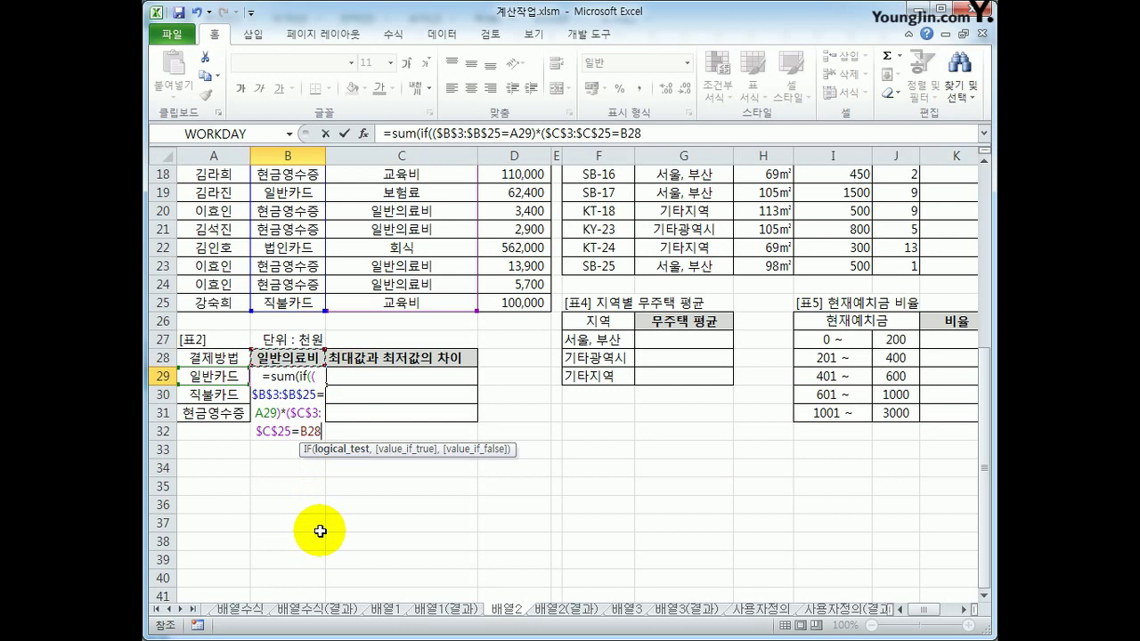
key(F4)
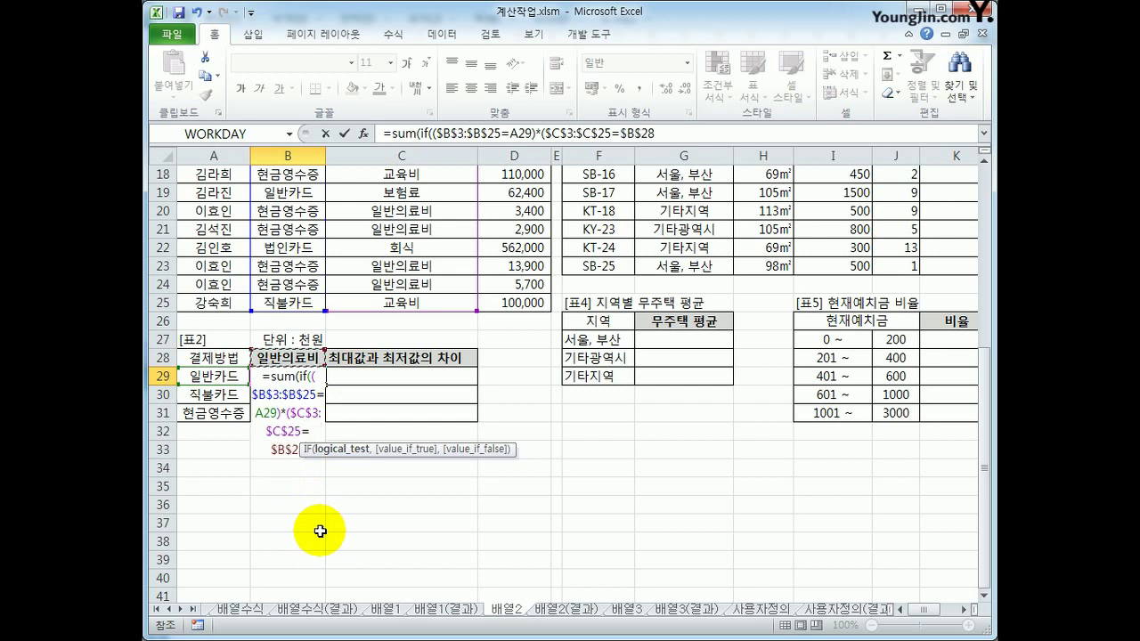
key(F4)
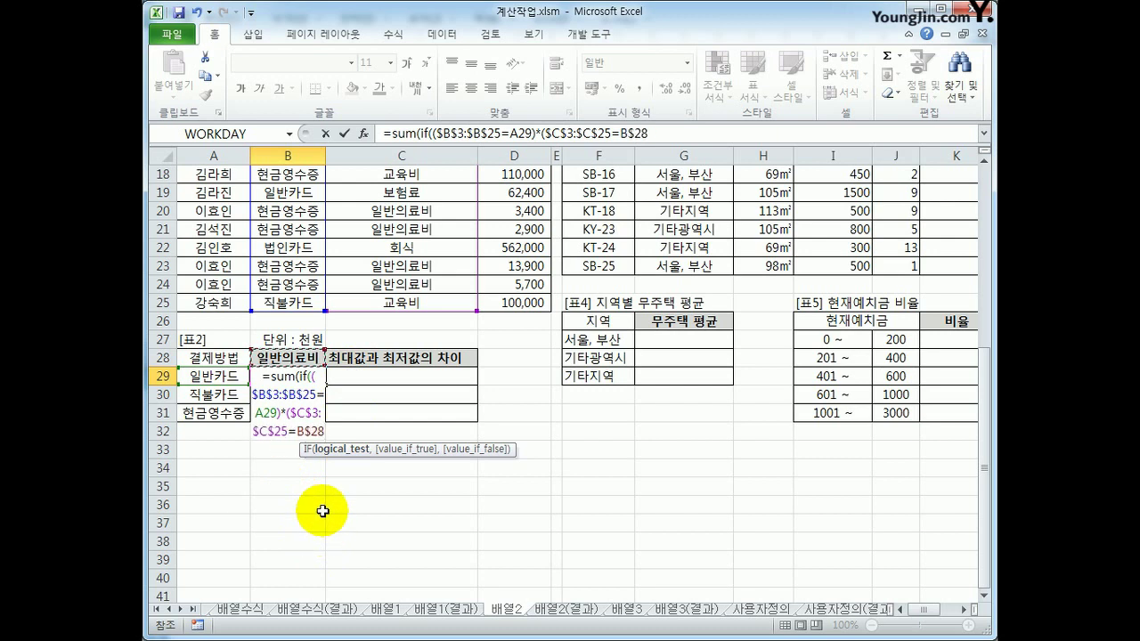
key(F4)
key(F4)
key(F4)
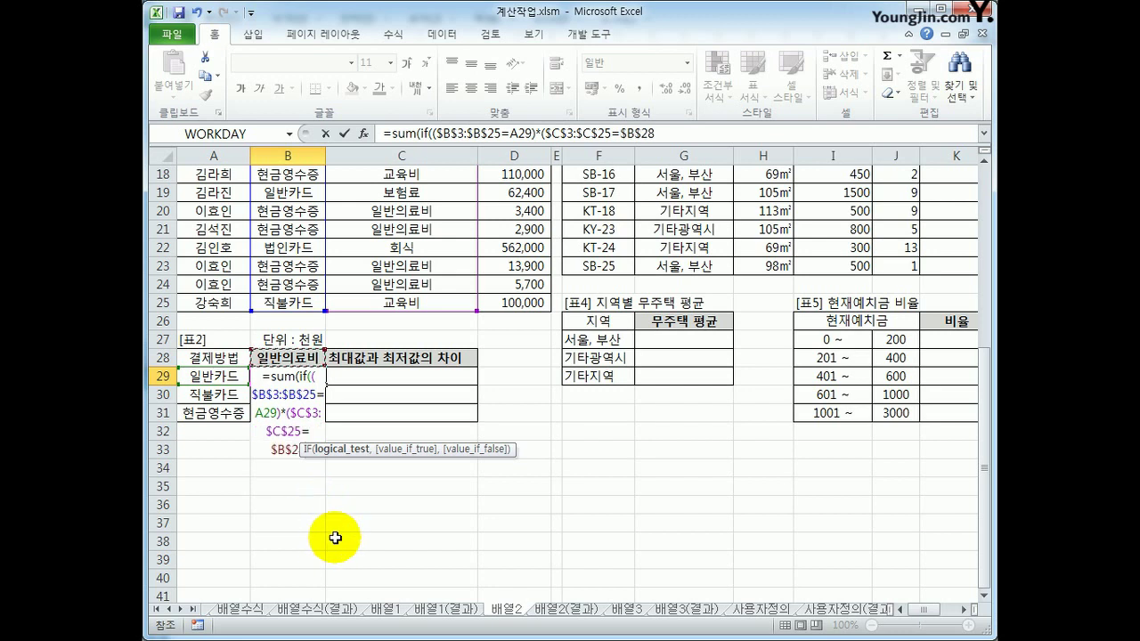
text())
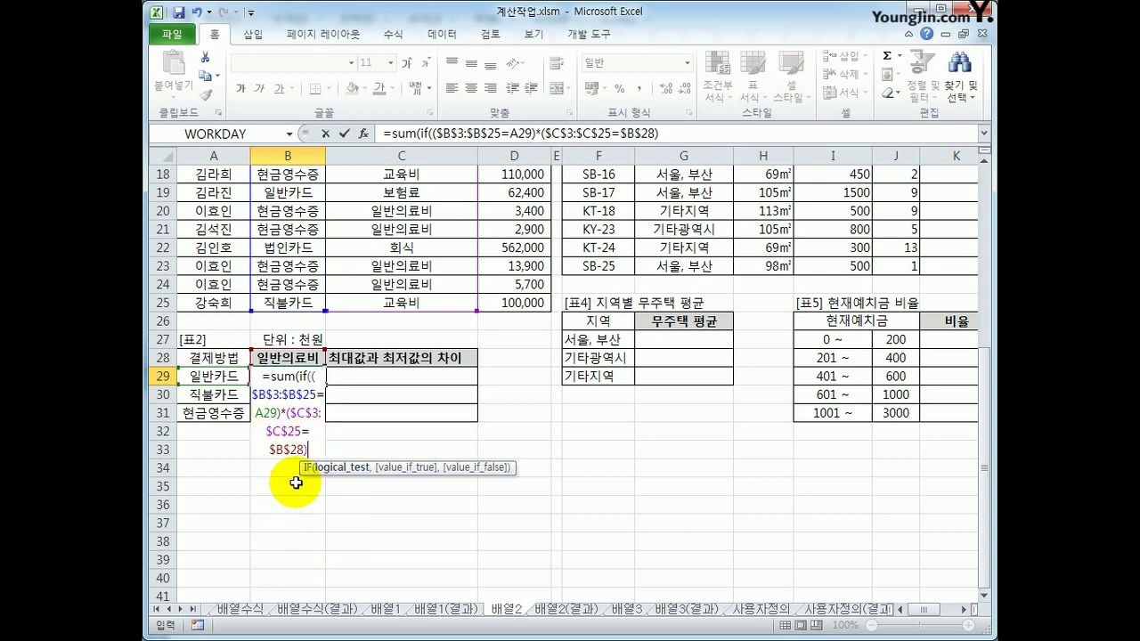
Set the IF's value if true to 표1's 금액 range as the absolute reference $D$3:$D$25
scroll(379, 481, up, 6)
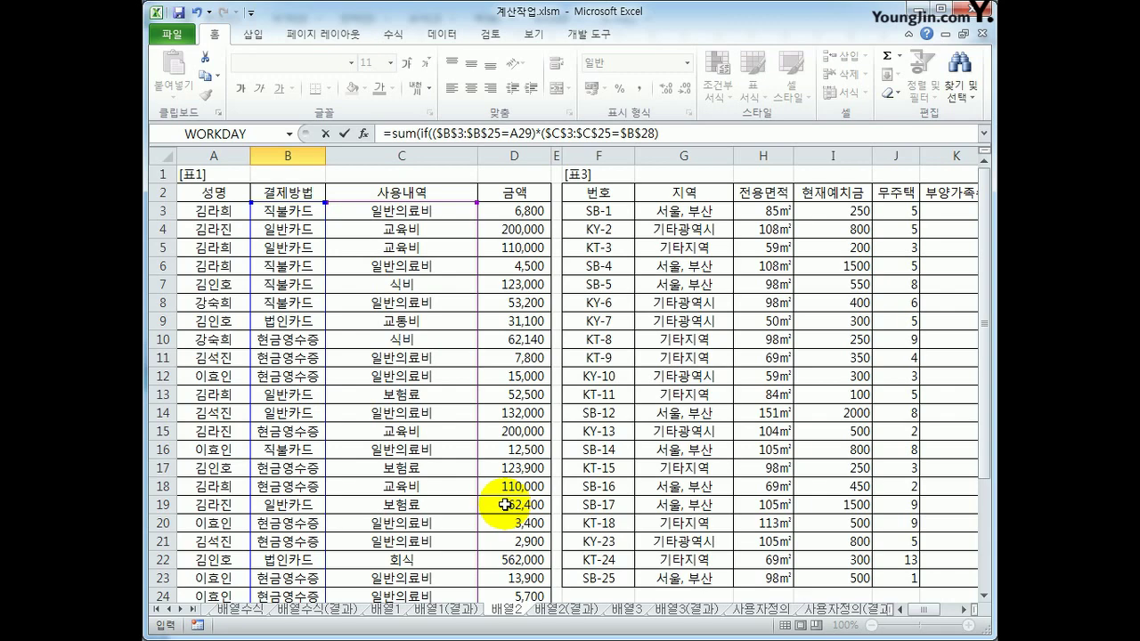
scroll(499, 490, down, 4)
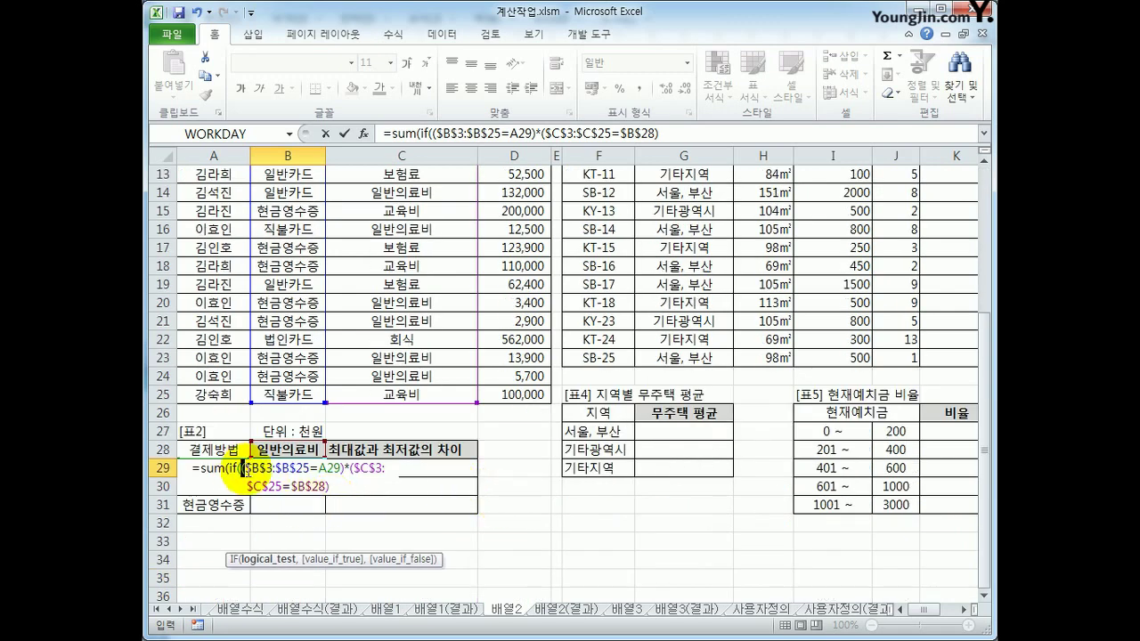
drag(240, 469, 331, 488)
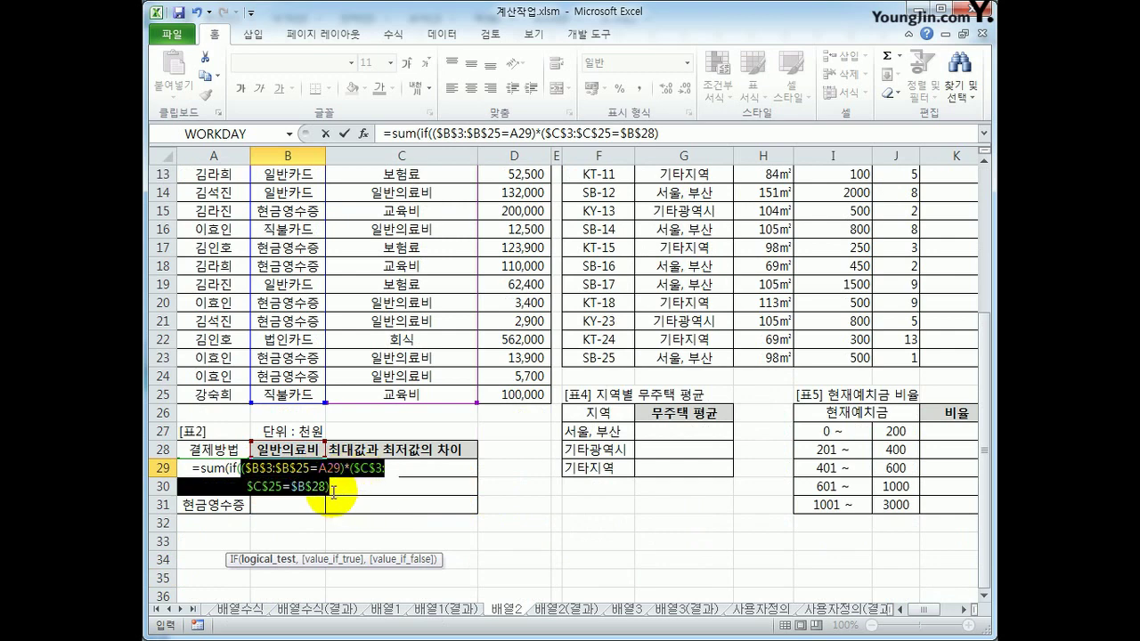
click(332, 489)
text(,)
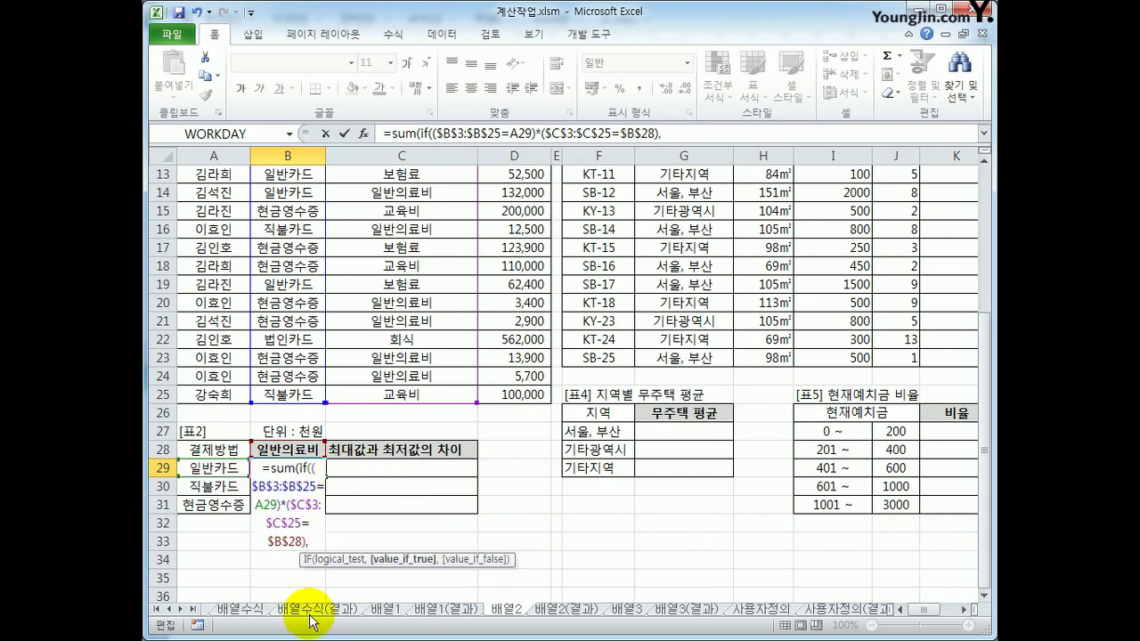
scroll(488, 412, up, 4)
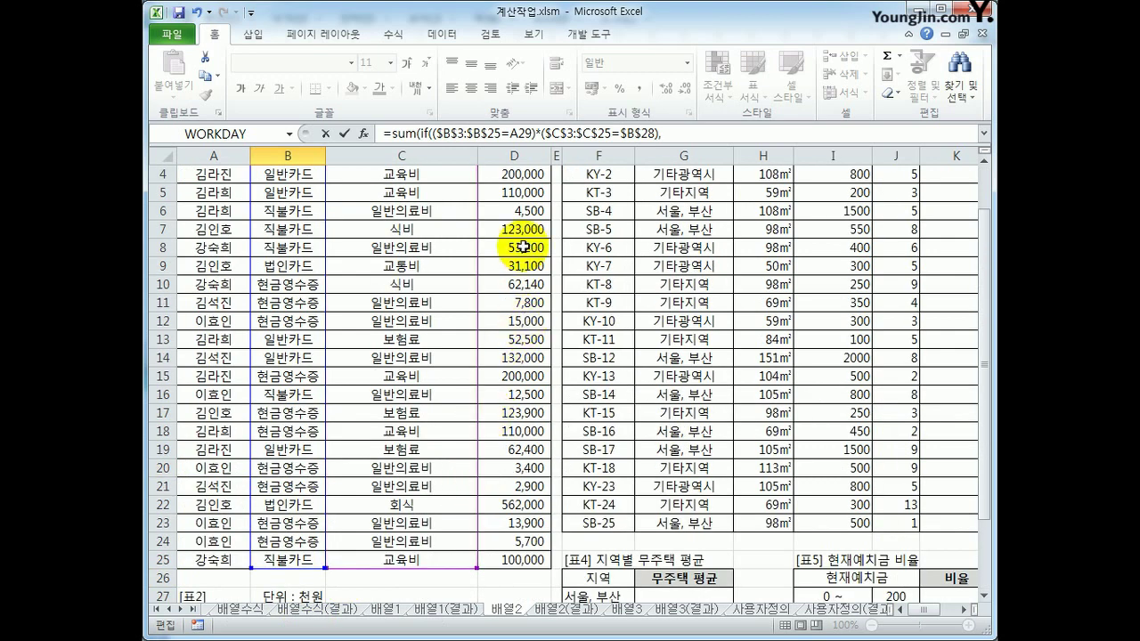
drag(512, 216, 501, 563)
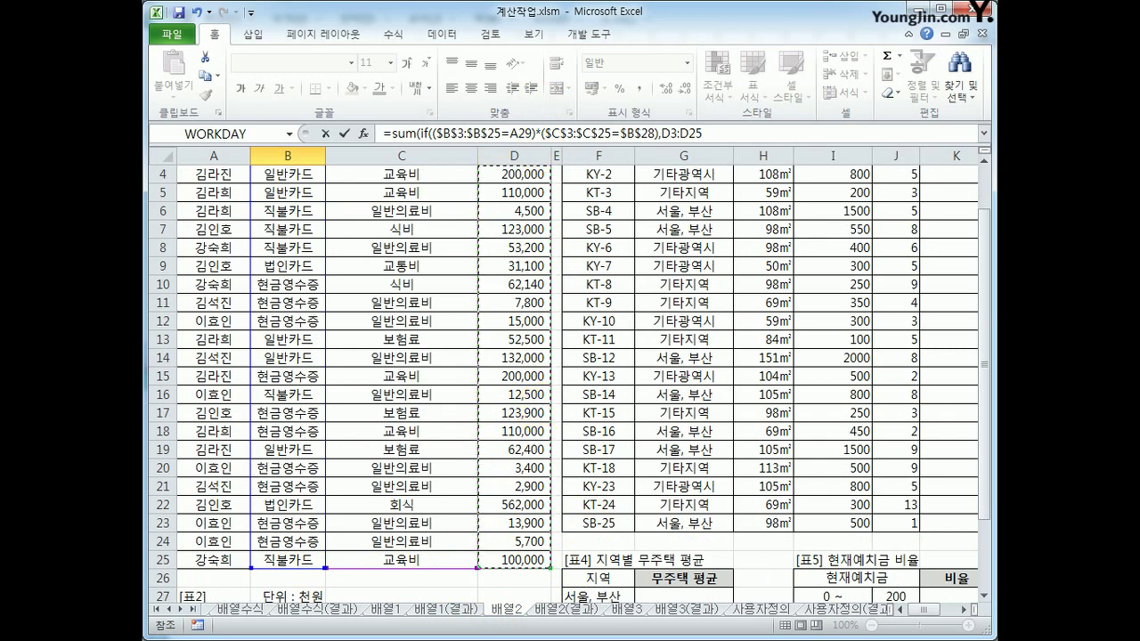
key(F4)
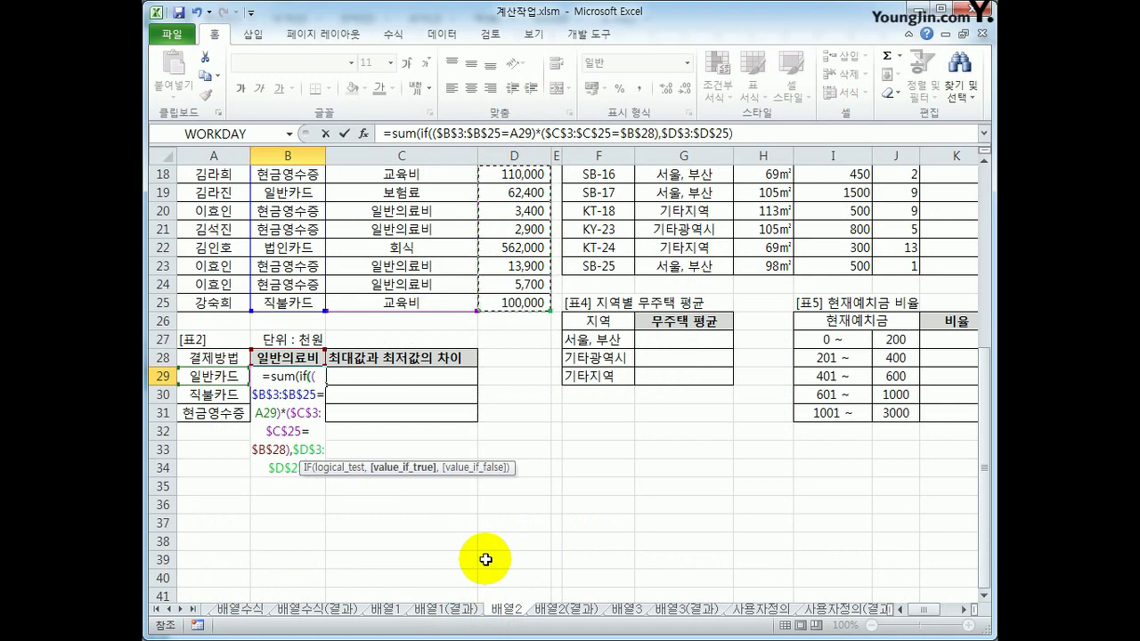
Close both functions, enter B29's formula as an array formula and fill it down to B31
text()))
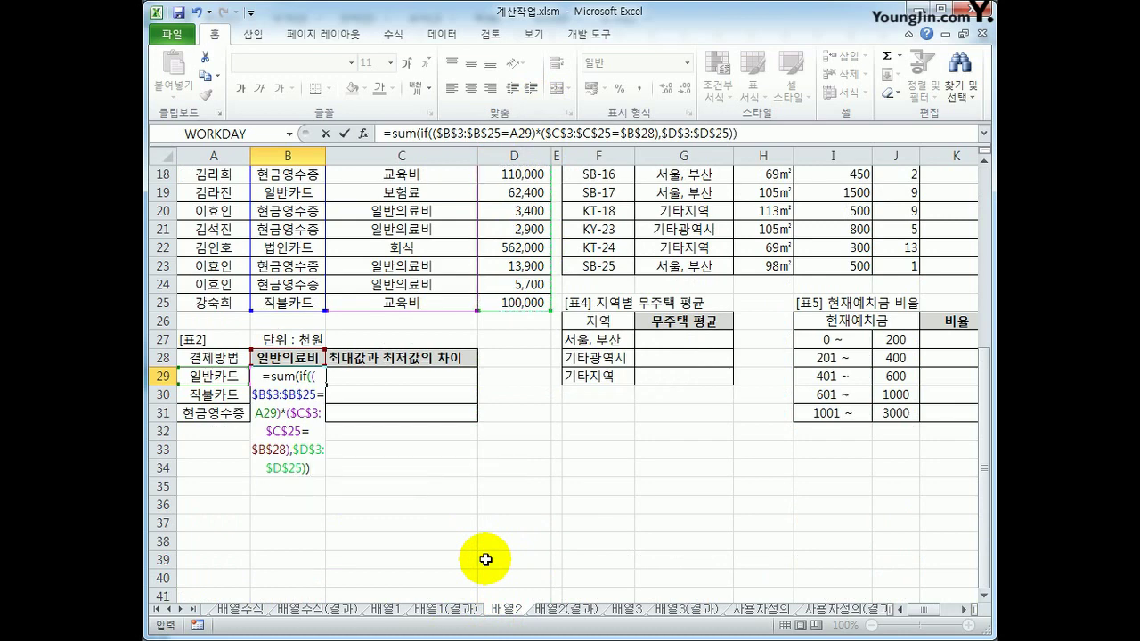
key(ctrl+shift+Return)
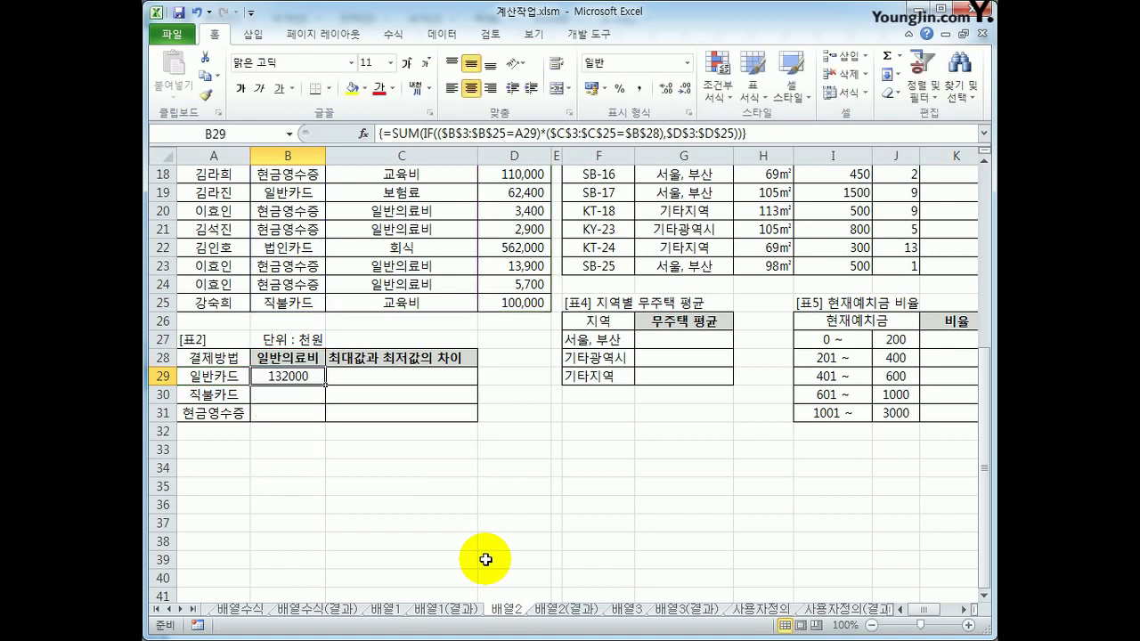
drag(325, 385, 323, 419)
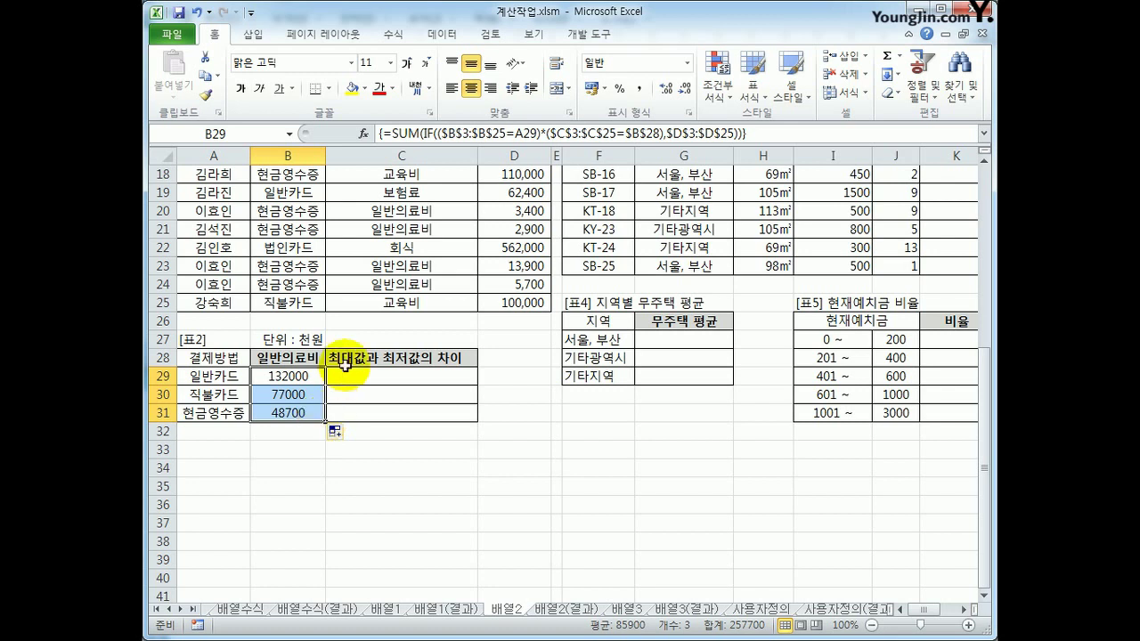
Wrap B29's SUM formula in a TEXT function with the thousands format "#,##0,"
click(283, 376)
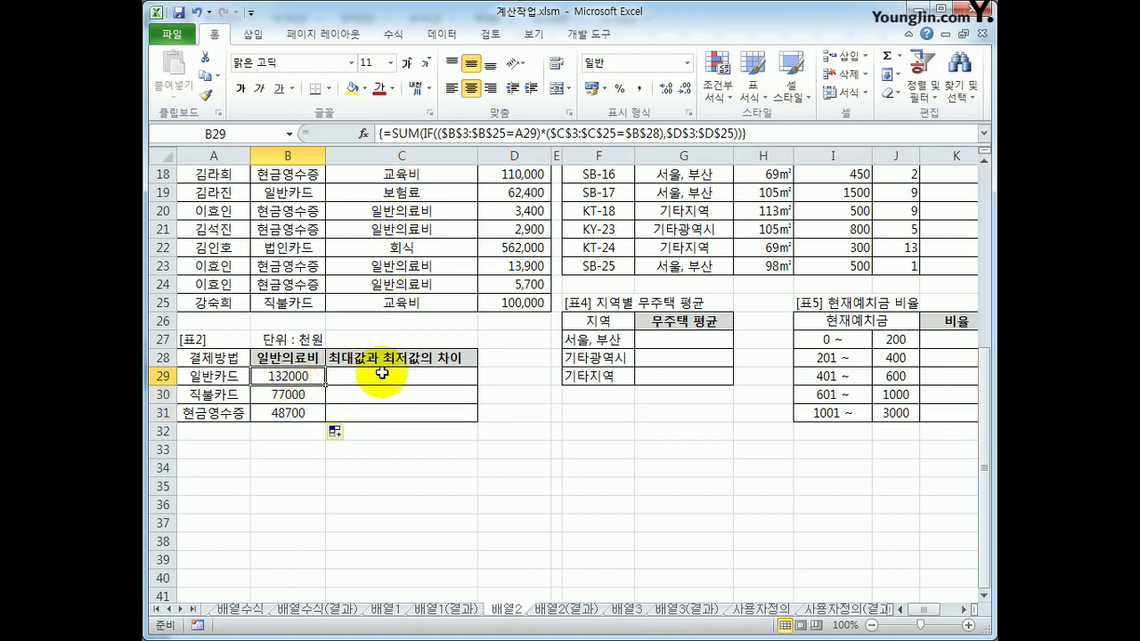
click(393, 133)
text(TEXT()
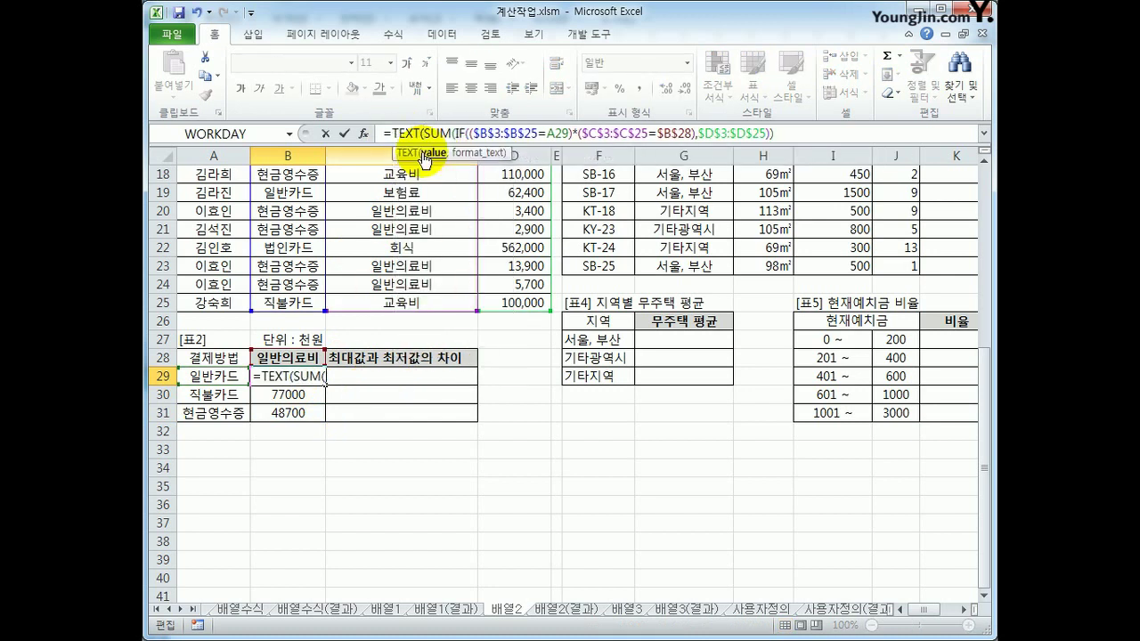
click(829, 128)
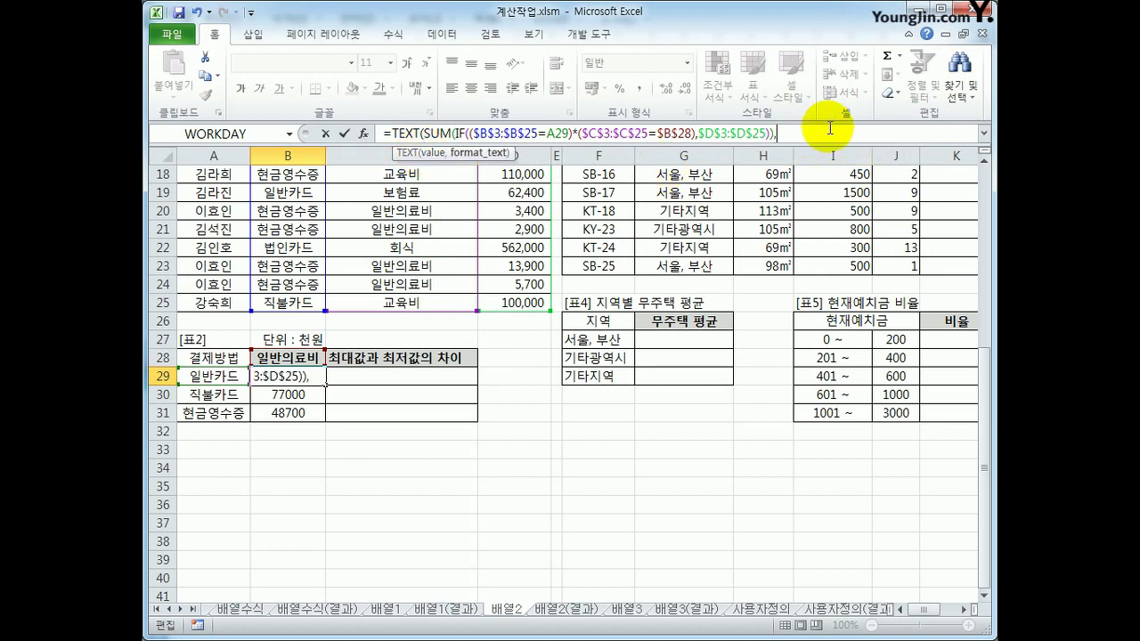
text(,"#,##0)
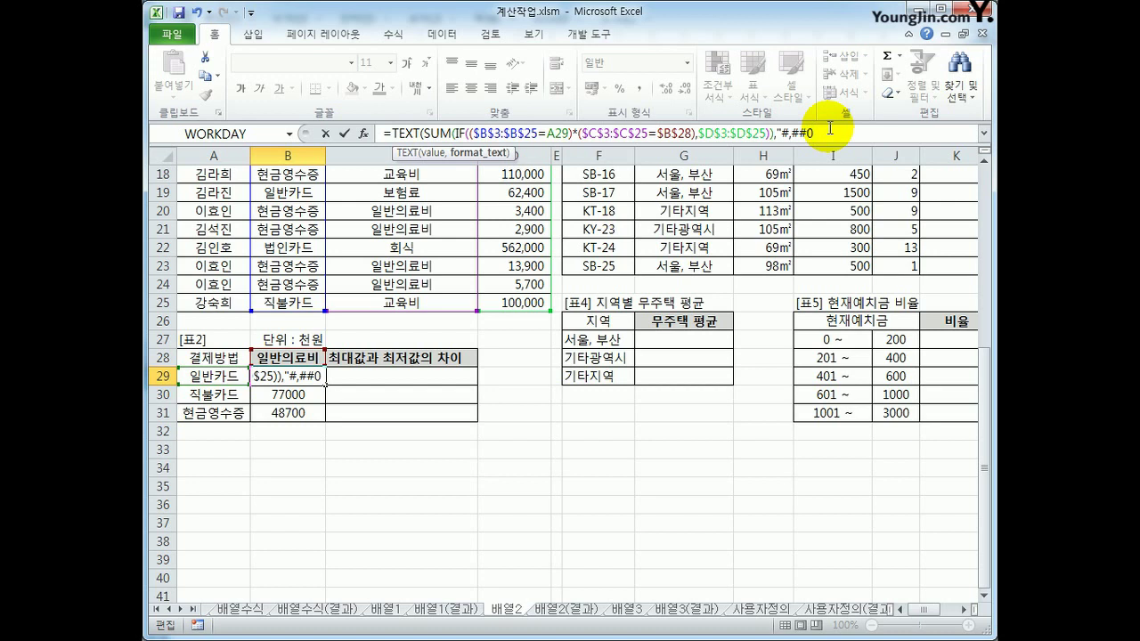
text(,)
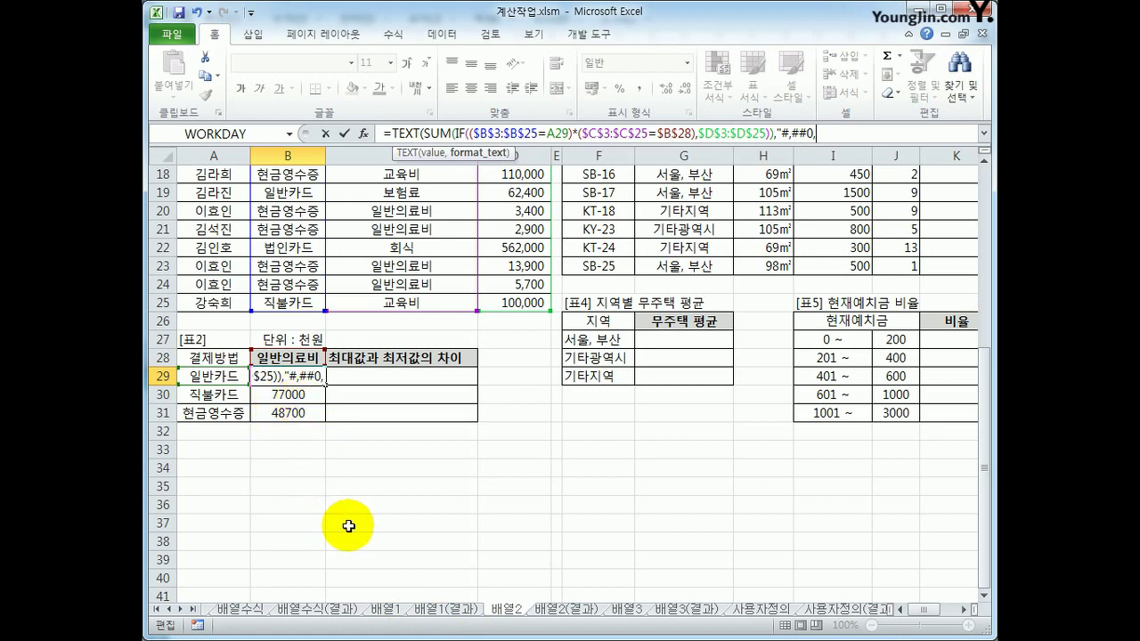
text("))
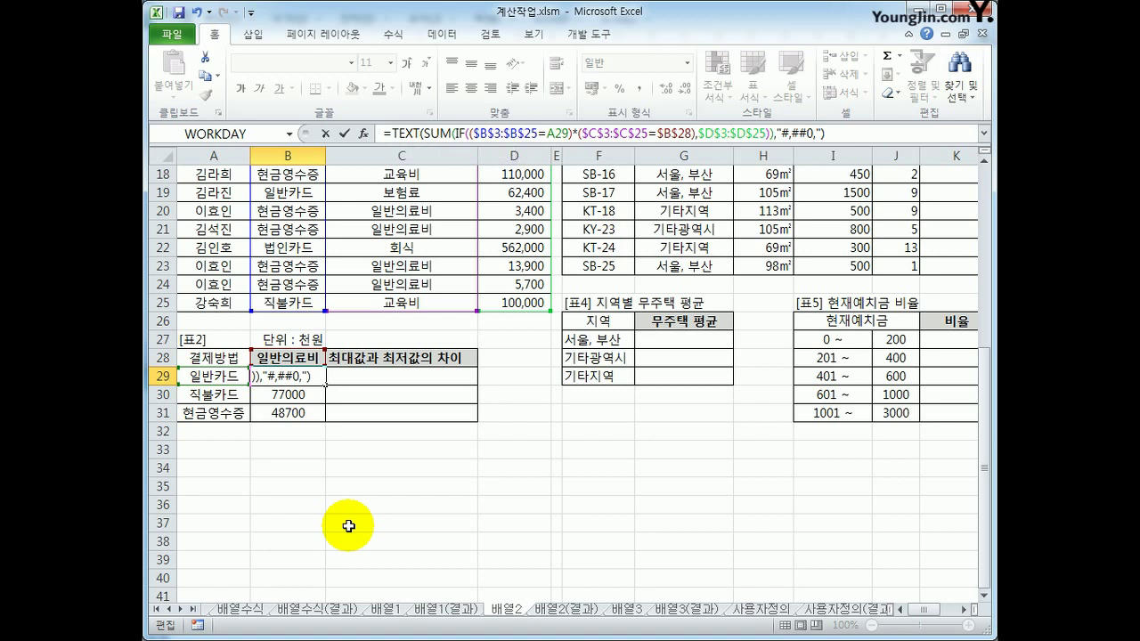
Enter B29's TEXT formula as an array formula and fill it down to B31
key(ctrl+shift+Return)
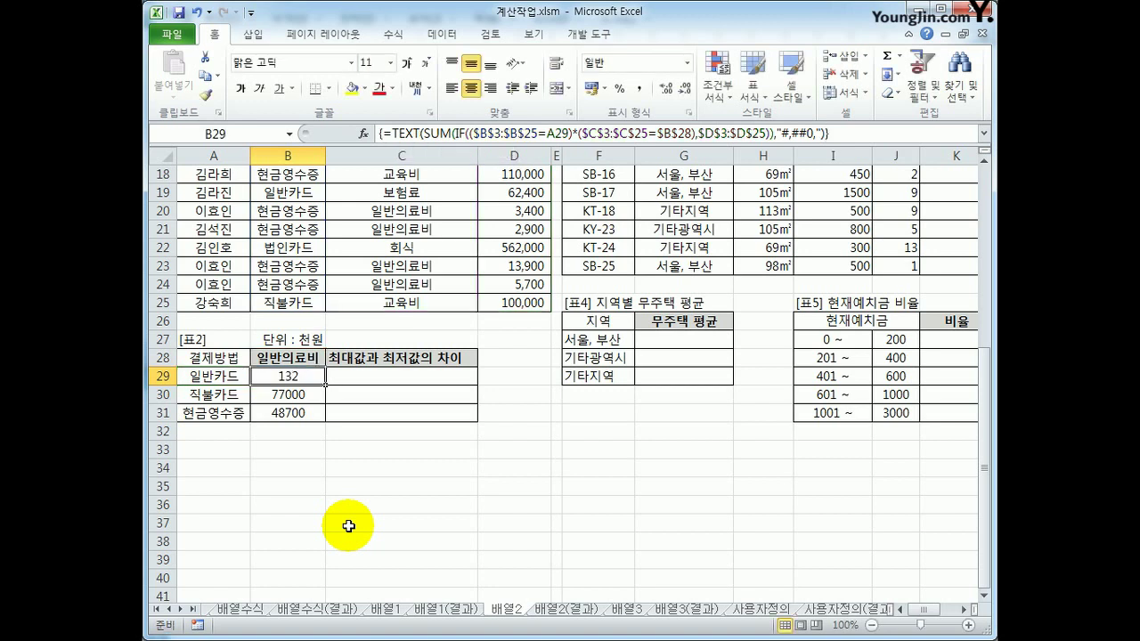
drag(325, 385, 323, 413)
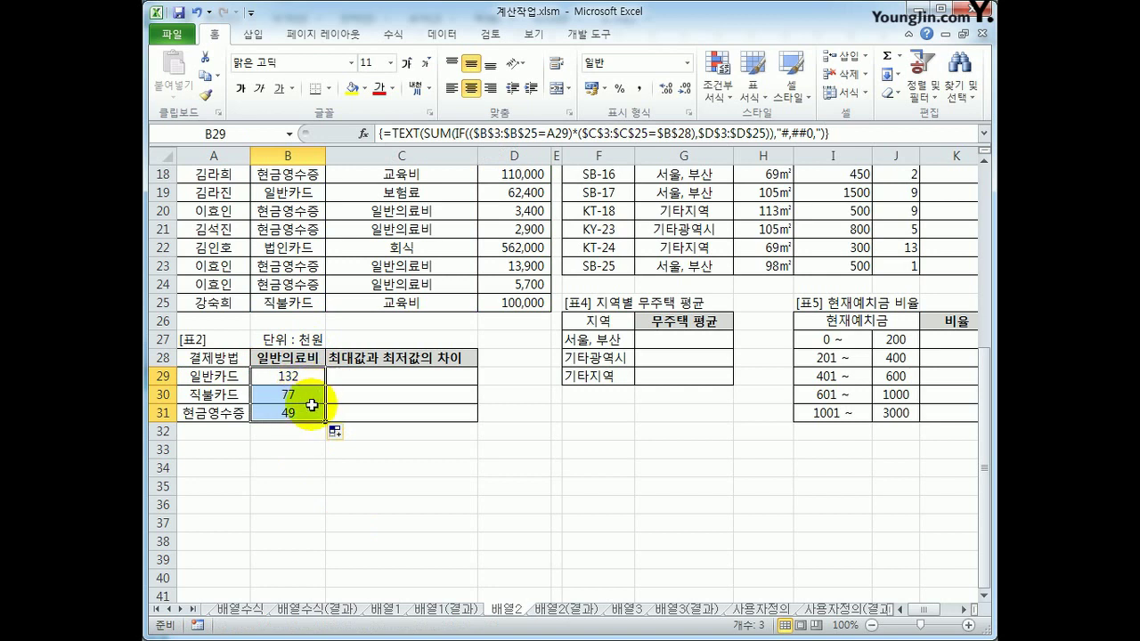
drag(301, 377, 313, 413)
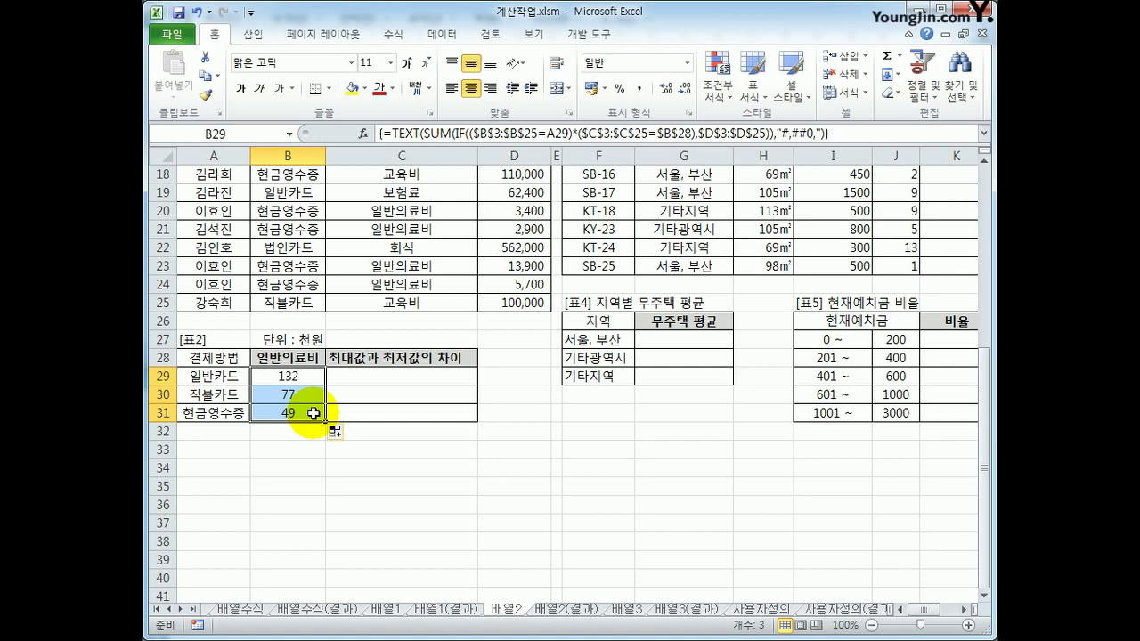
Start a formula in C29, under 최대값과 최저값의 차이, with a LARGE function containing a nested IF
click(366, 379)
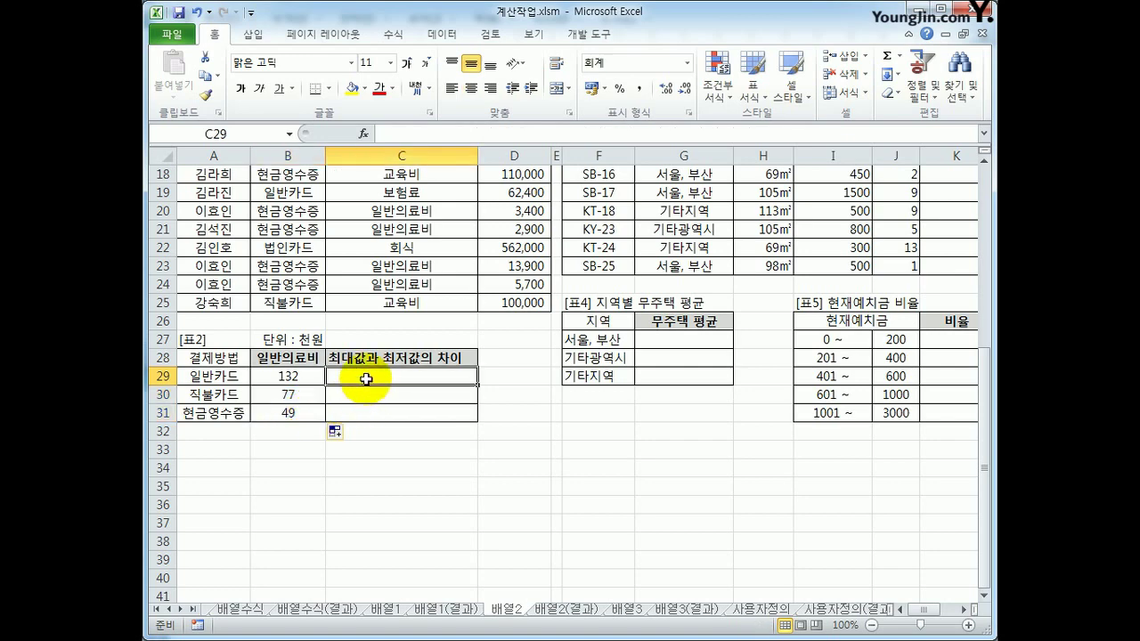
scroll(366, 379, up, 6)
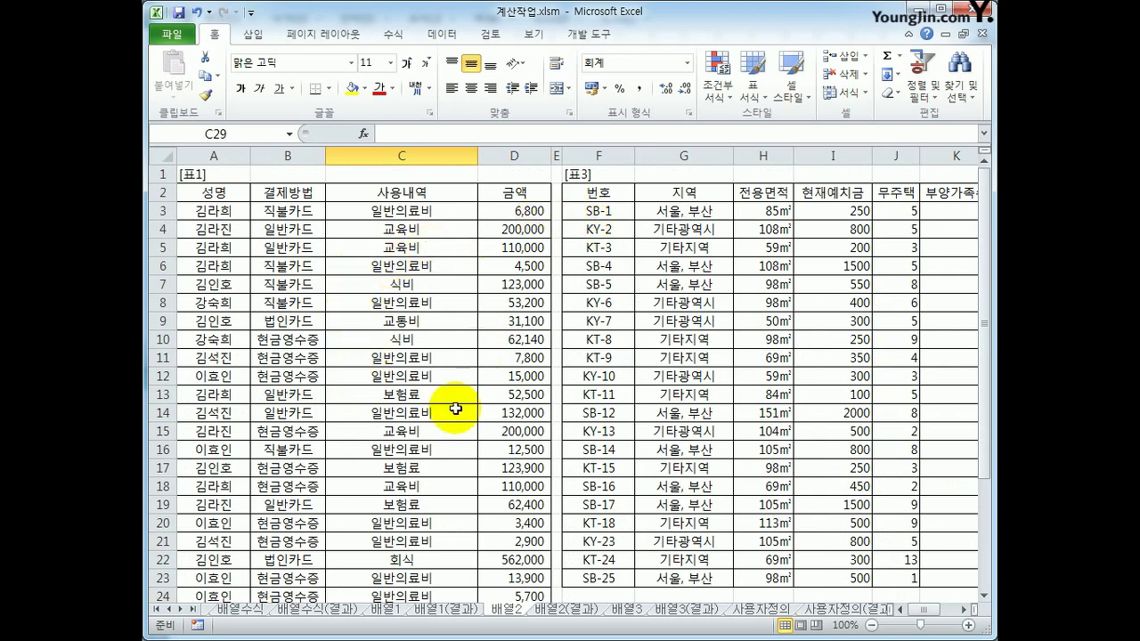
scroll(421, 490, down, 3)
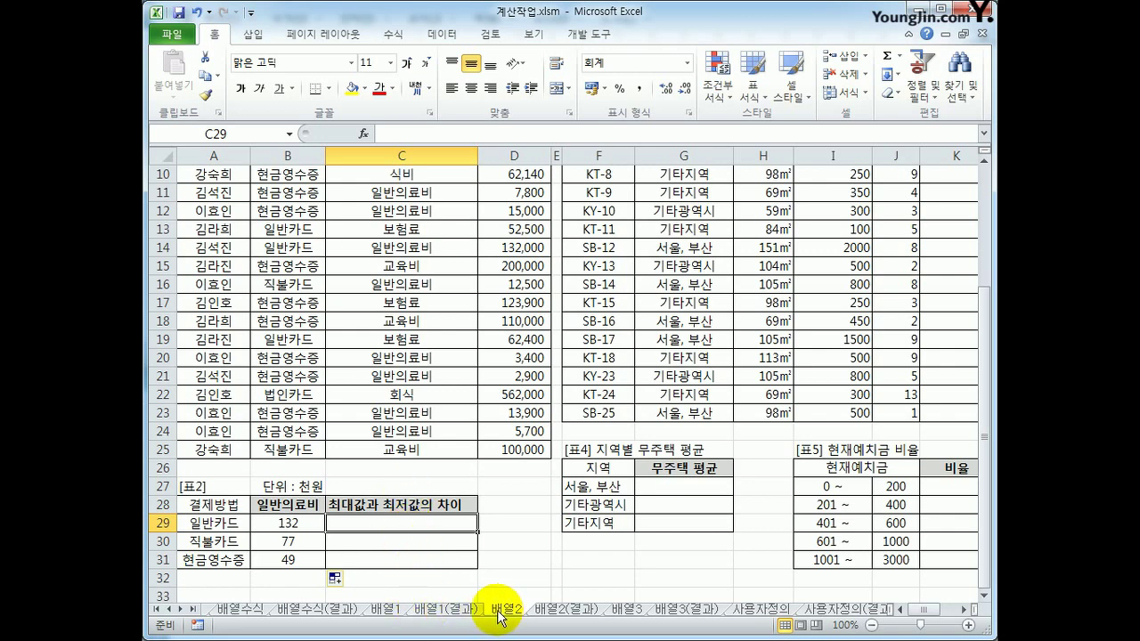
text(=lar)
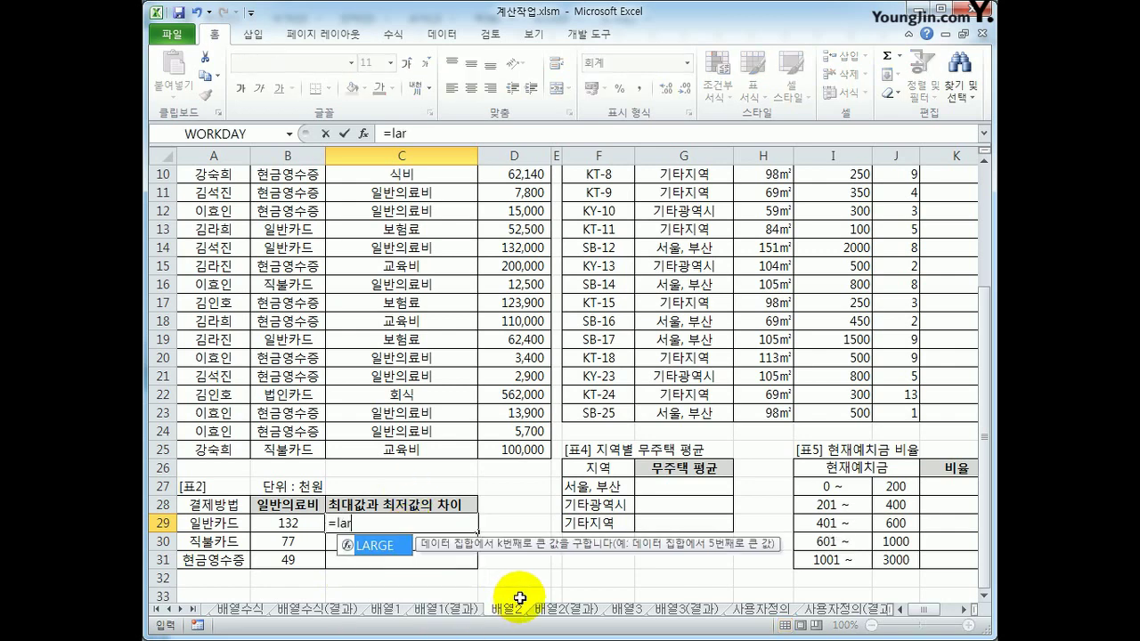
key(Tab)
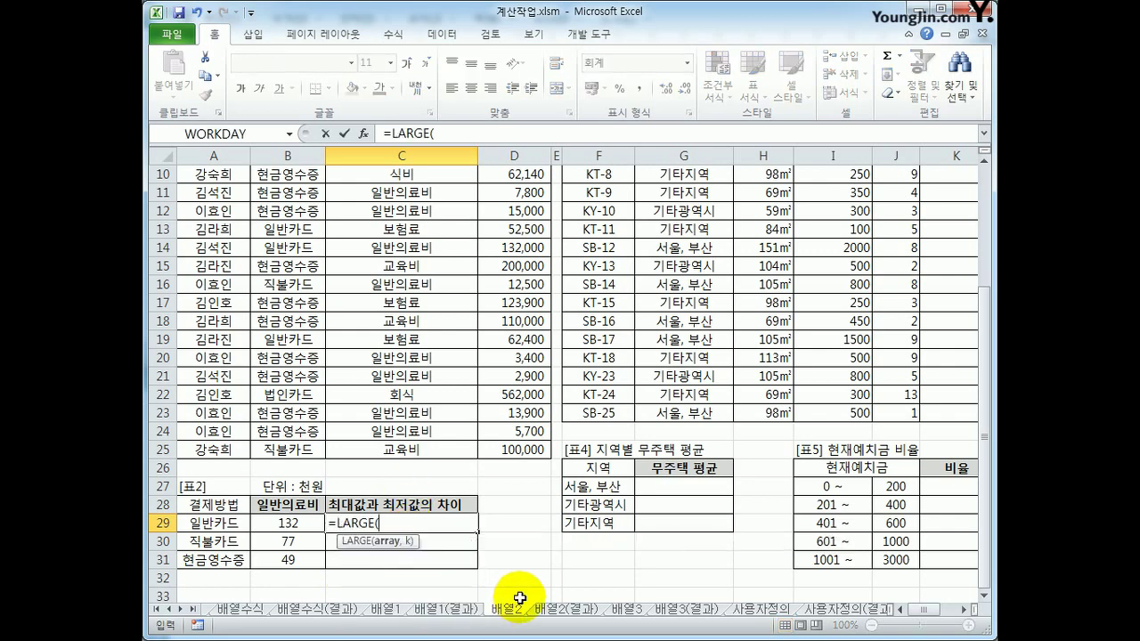
text(if()
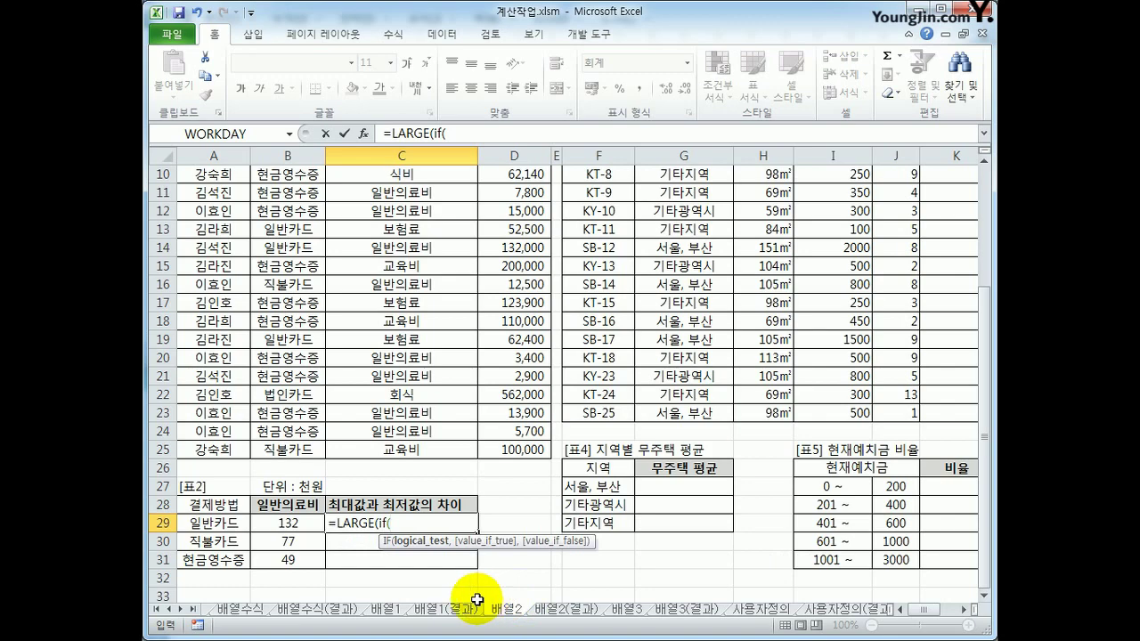
Set the IF's condition to 표1's 결제방법 range as absolute reference $B$3:$B$25 equal to A29
scroll(339, 374, up, 3)
drag(287, 210, 295, 561)
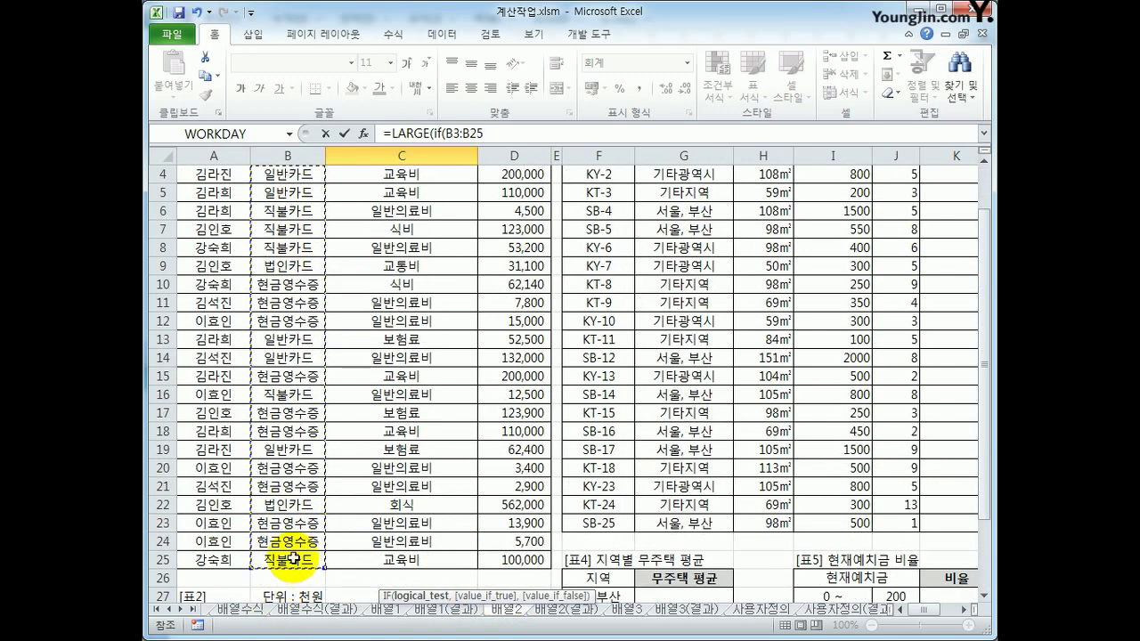
key(F4)
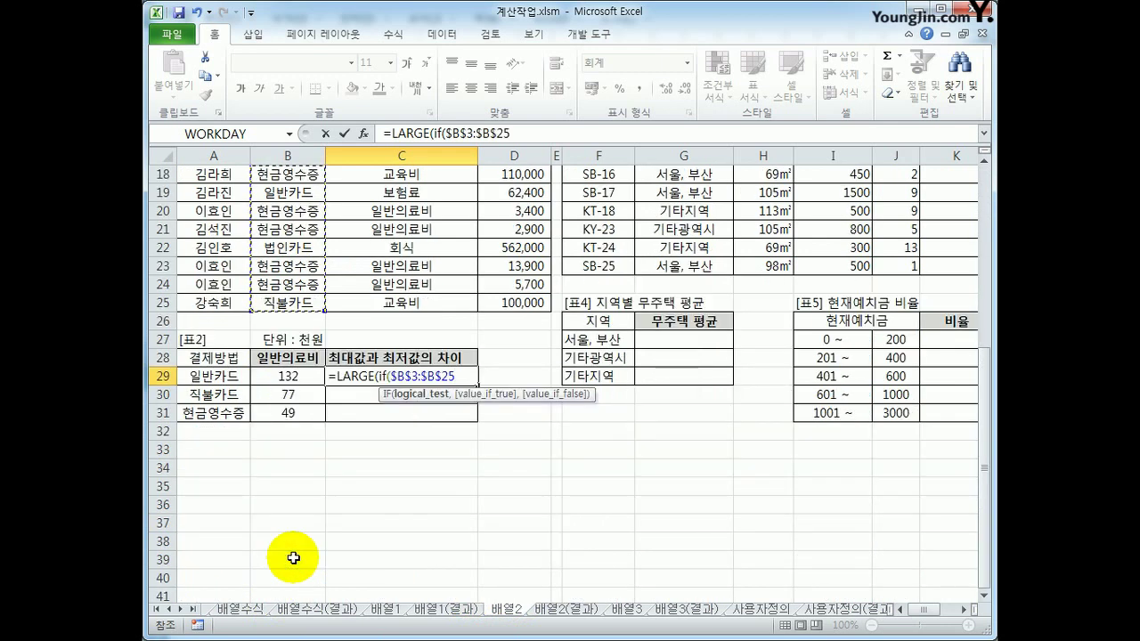
text(=)
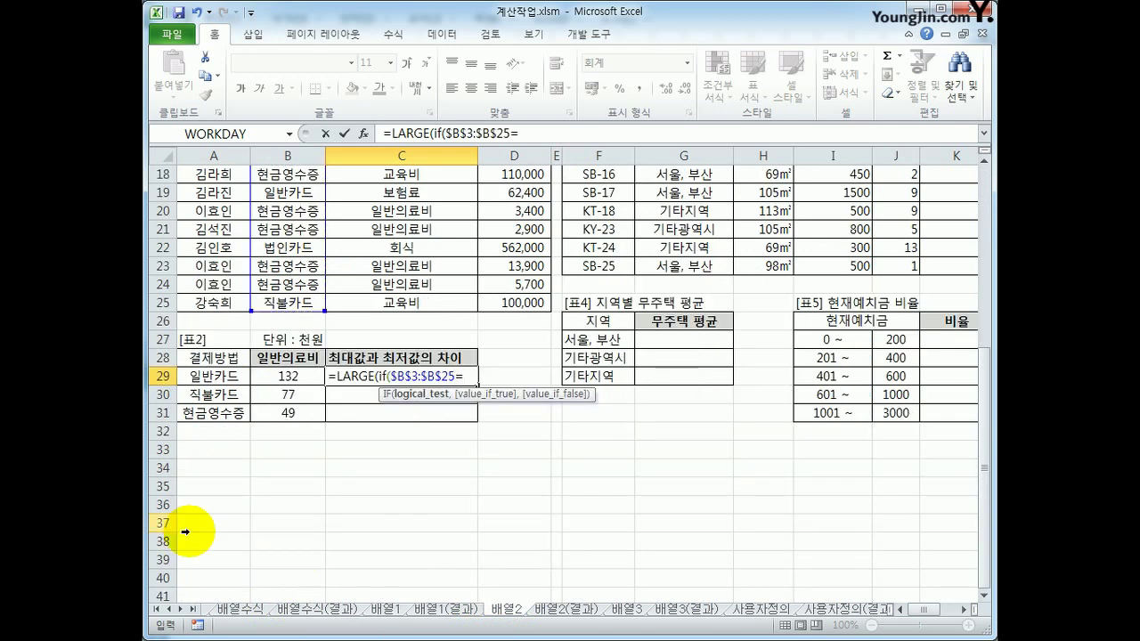
click(206, 375)
text(,)
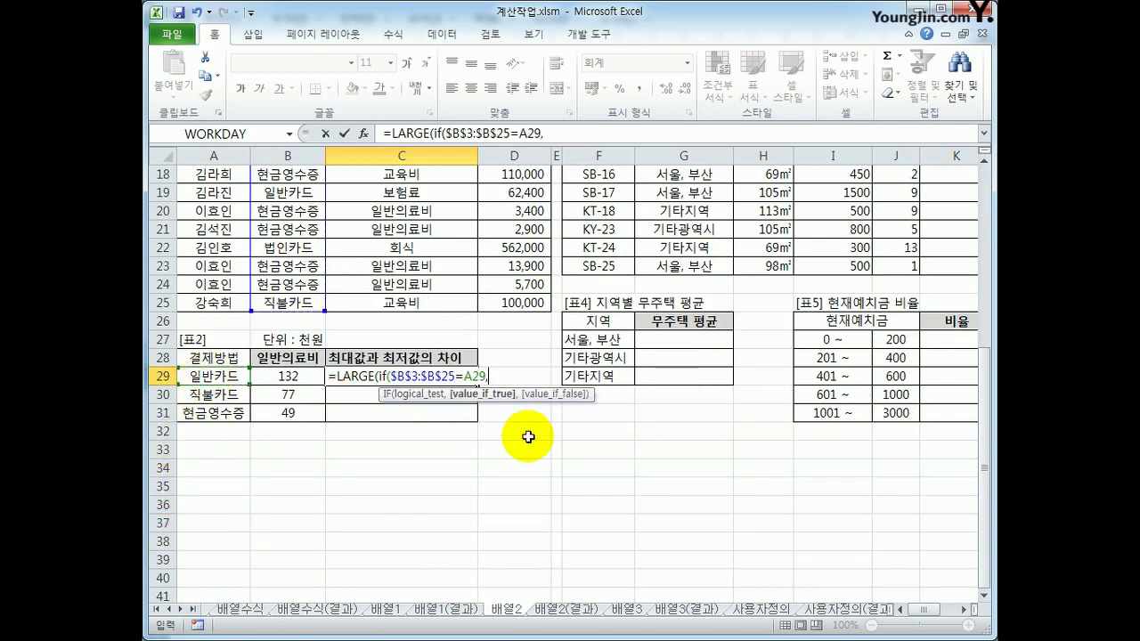
Set LARGE's IF to return 표1's 금액 range as absolute reference $D$3:$D$25 and close the IF
scroll(516, 441, up, 6)
click(516, 212)
drag(516, 212, 532, 554)
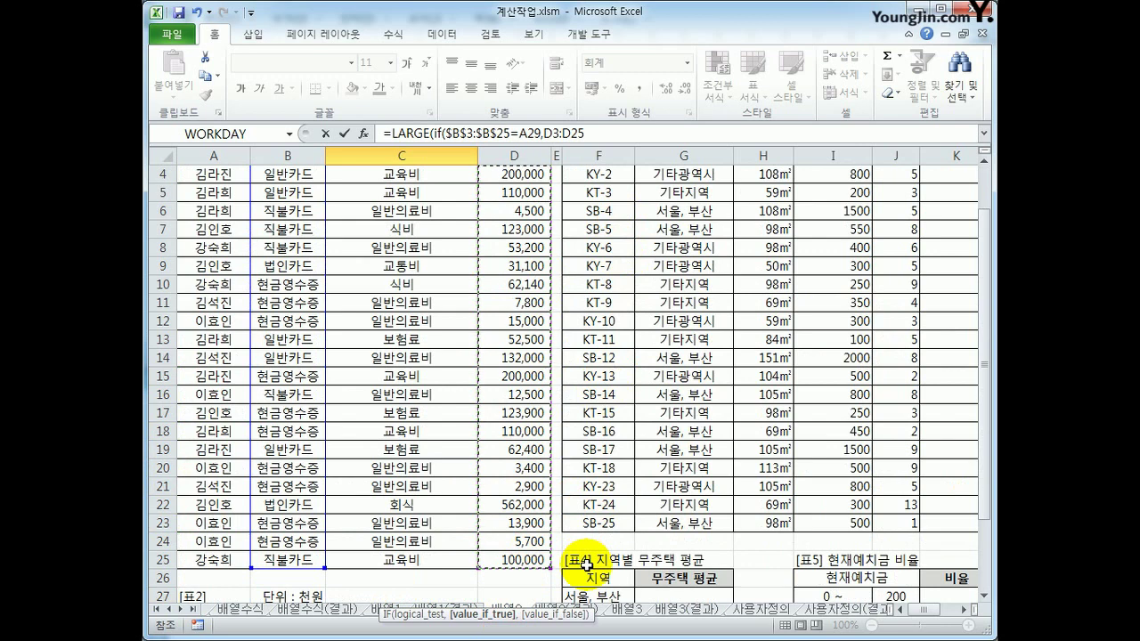
scroll(585, 563, down, 5)
key(F4)
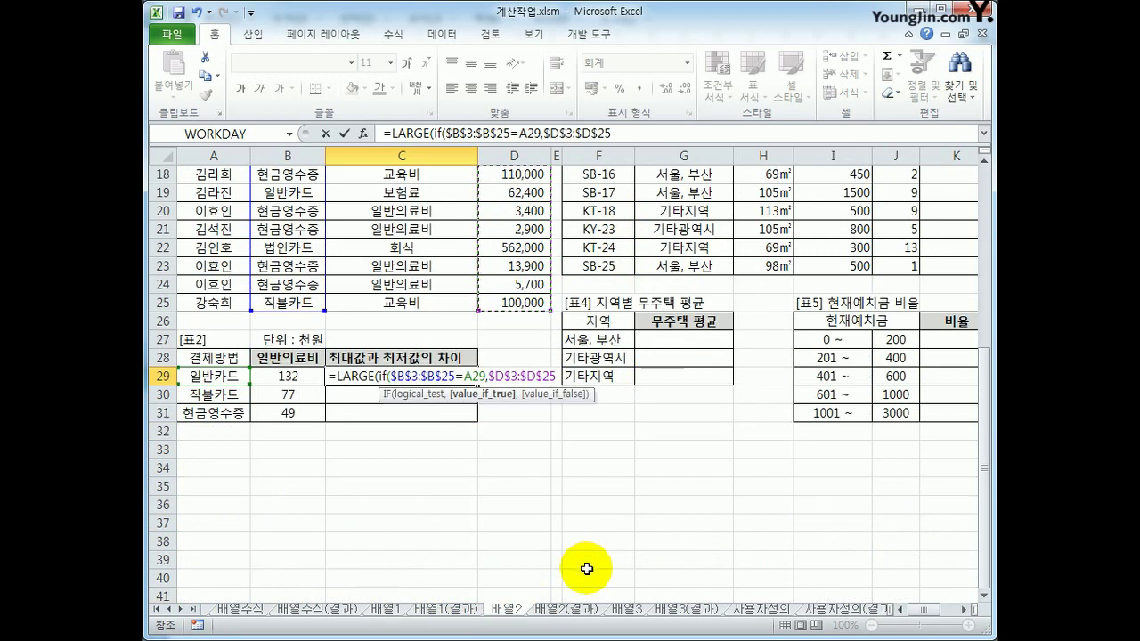
text())
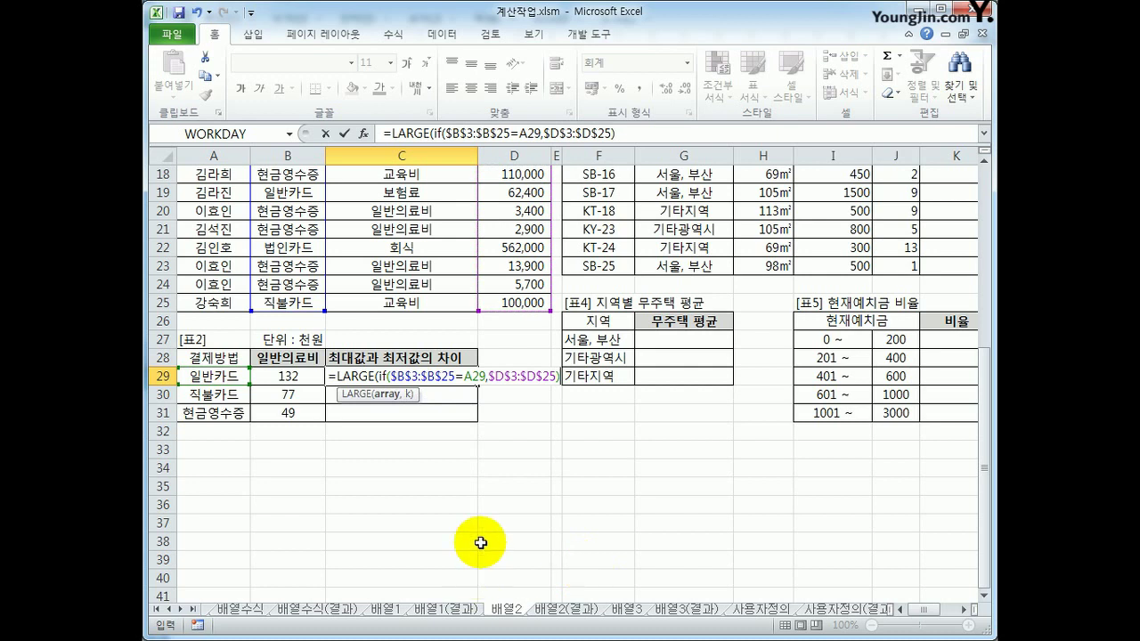
Complete LARGE with k set to 1 and subtract a SMALL function containing a nested IF
drag(381, 375, 559, 378)
click(559, 377)
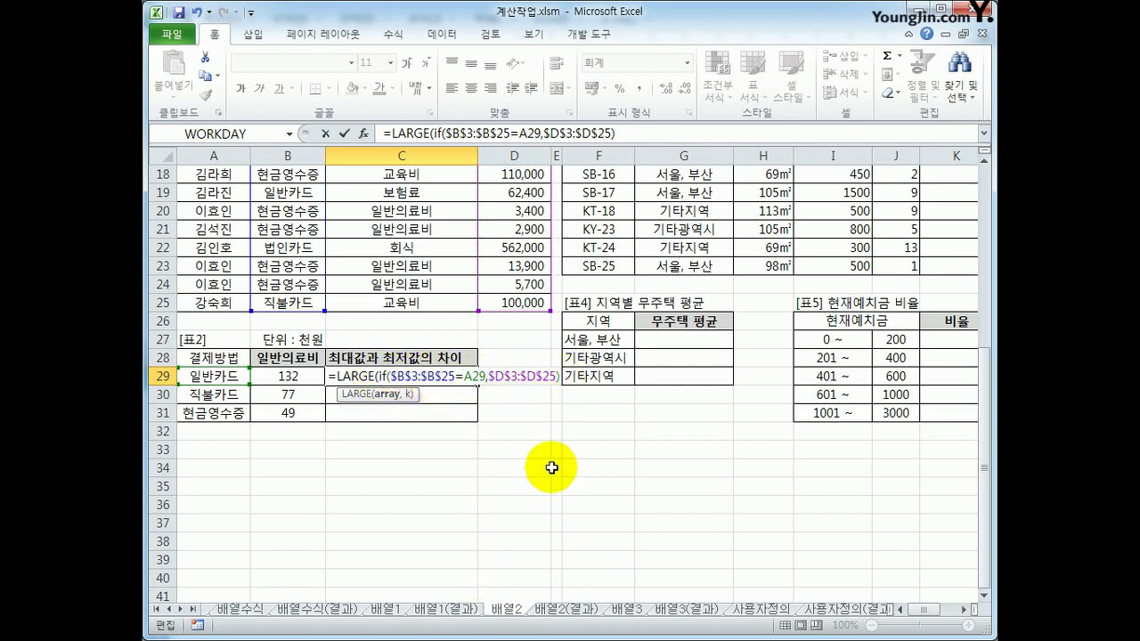
text(),1)
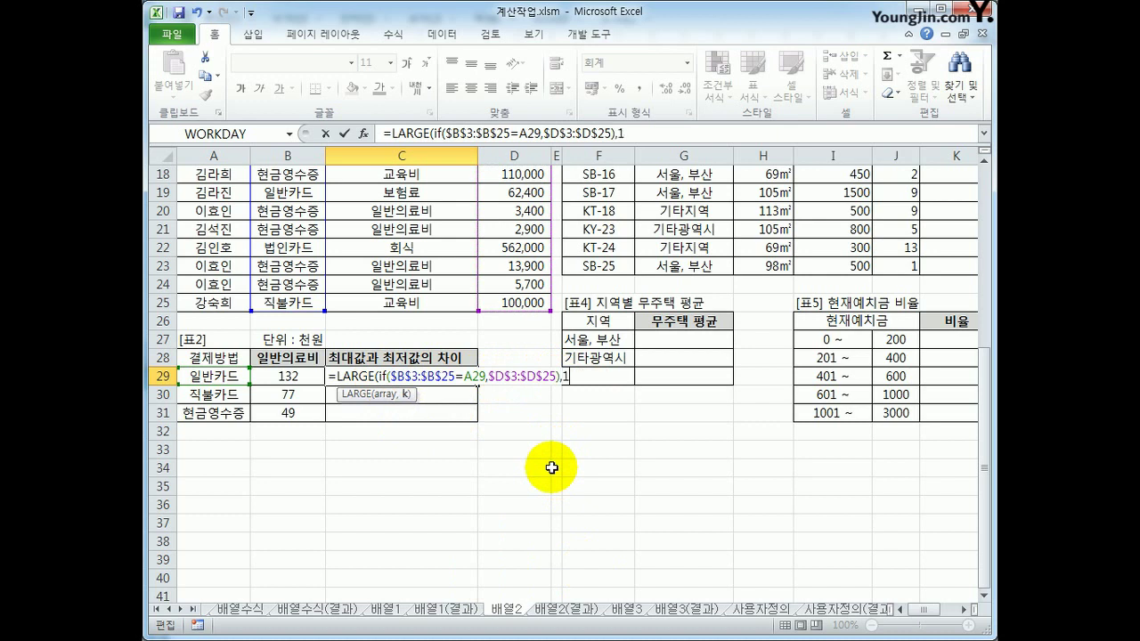
text())
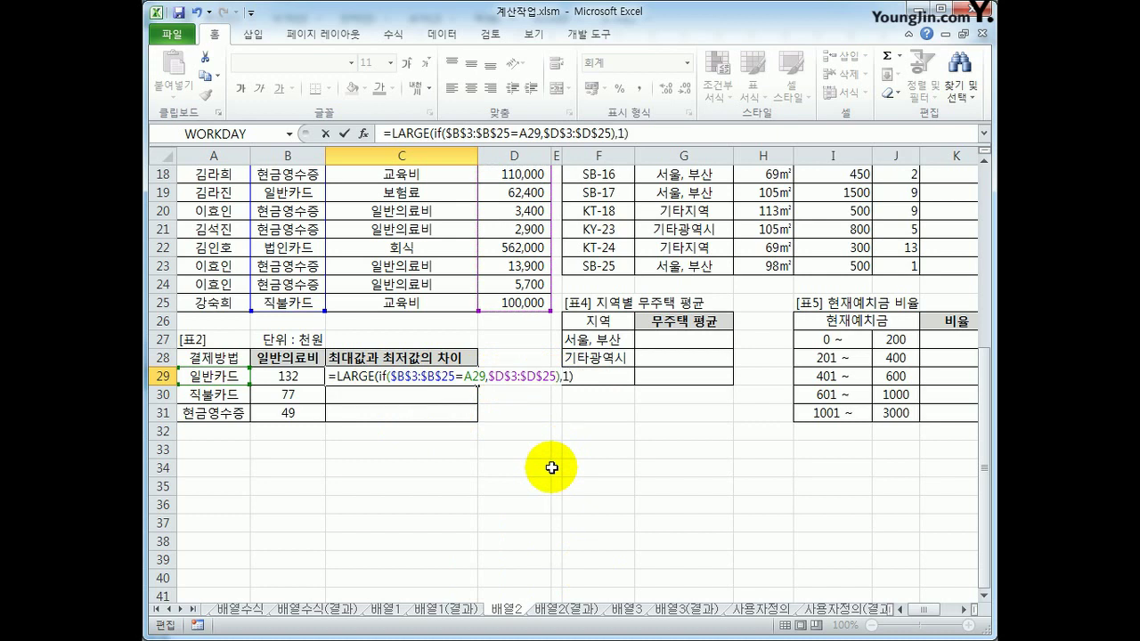
text(-sm)
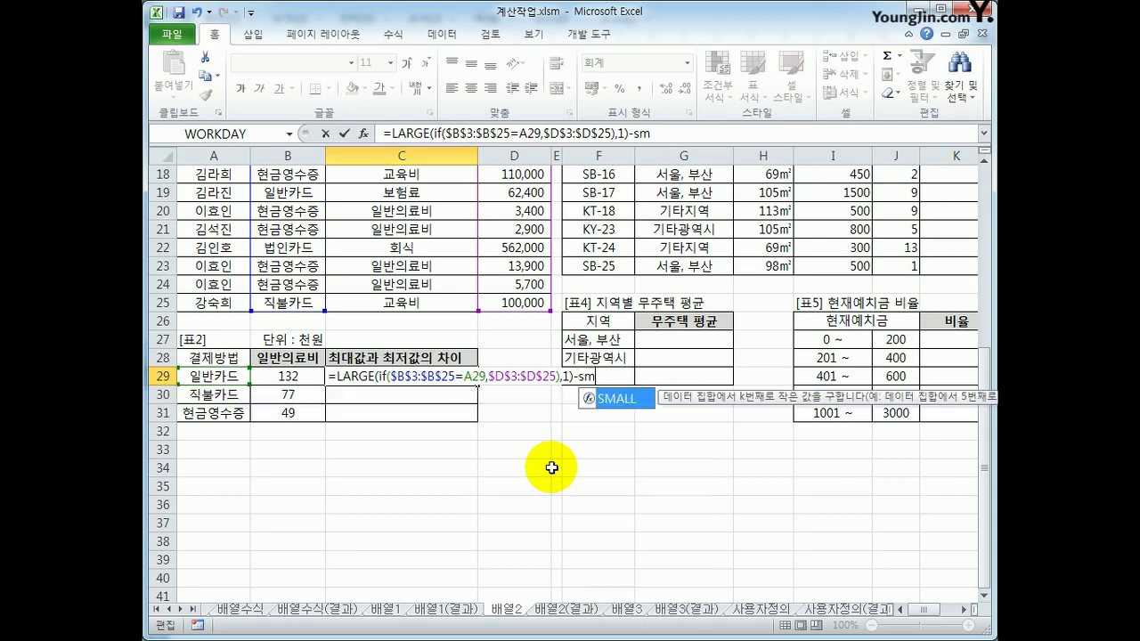
key(Tab)
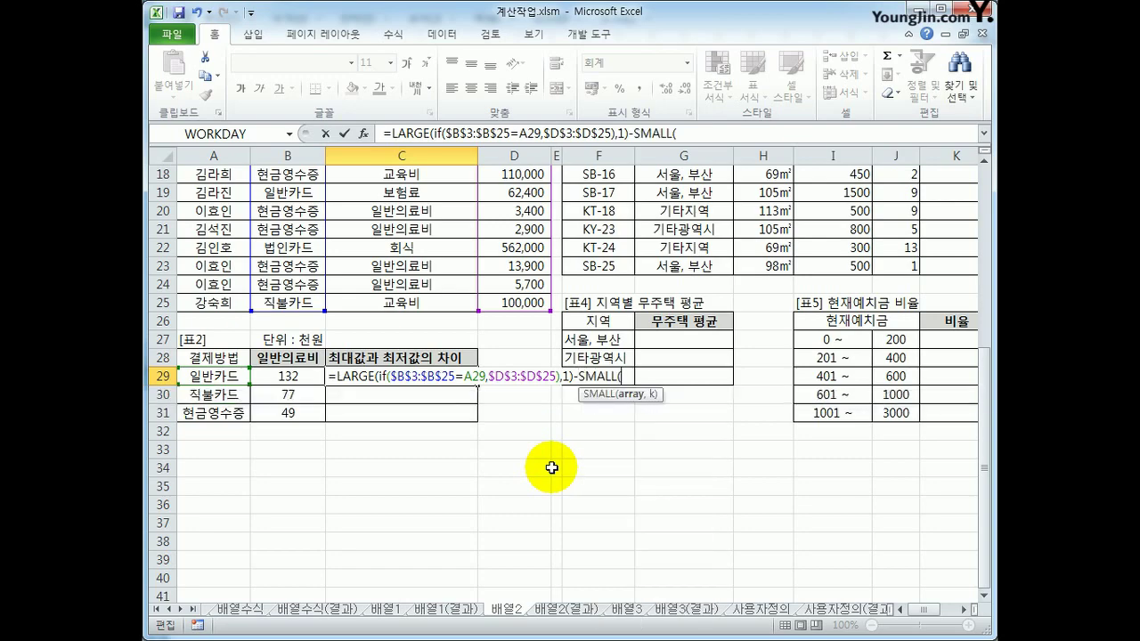
text(if()
Set the condition of SMALL's IF to the 결제방법 range $B$3:$B$25 equal to A29
scroll(487, 457, up, 5)
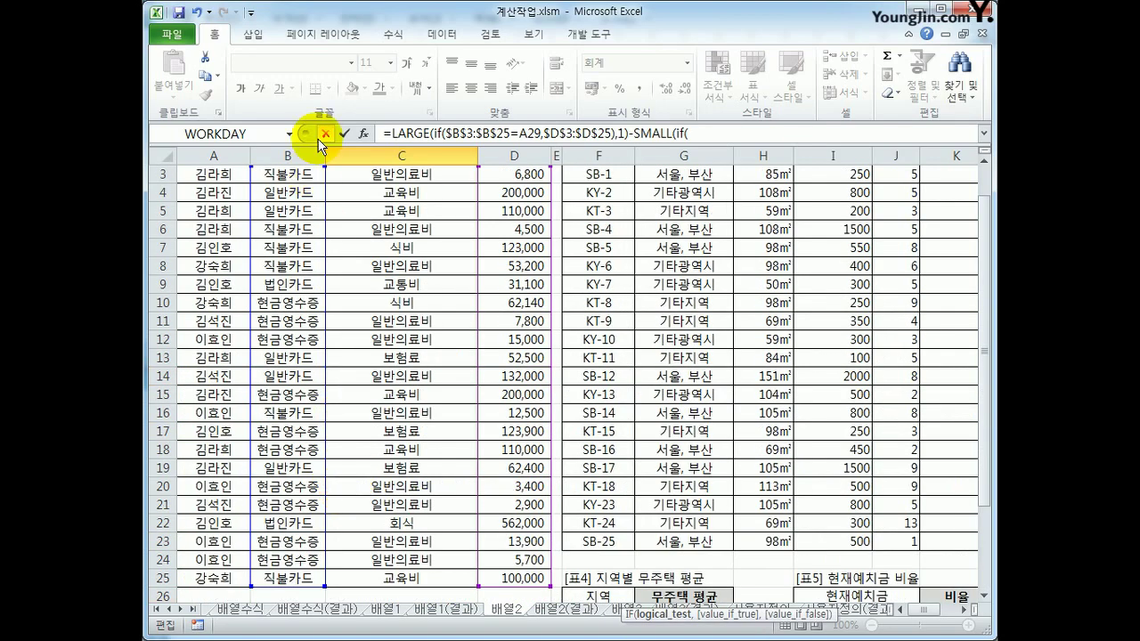
scroll(287, 212, up, 1)
drag(286, 212, 301, 577)
key(F4)
text(=)
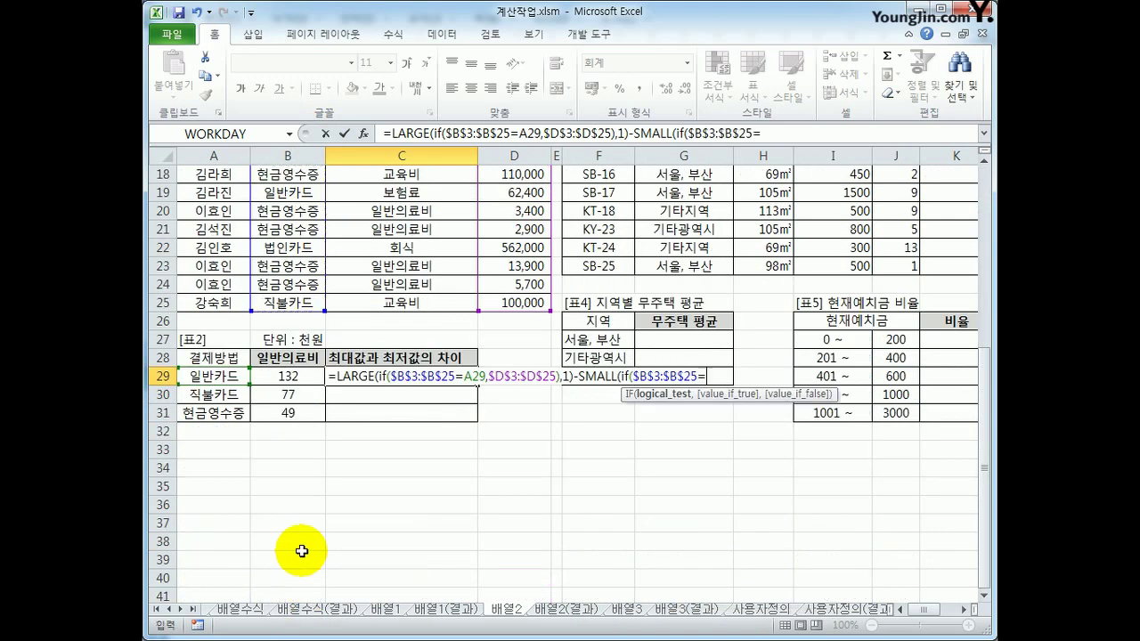
click(201, 375)
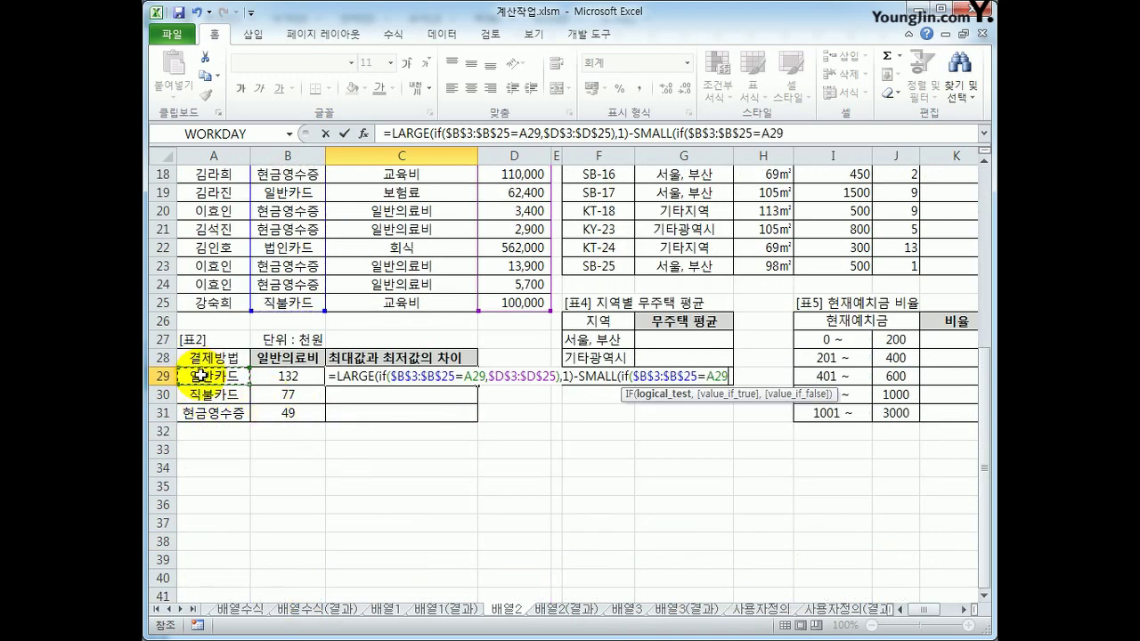
text(,)
Set the value if true of SMALL's IF to the 금액 range as absolute reference $D$3:$D$25
scroll(499, 312, up, 6)
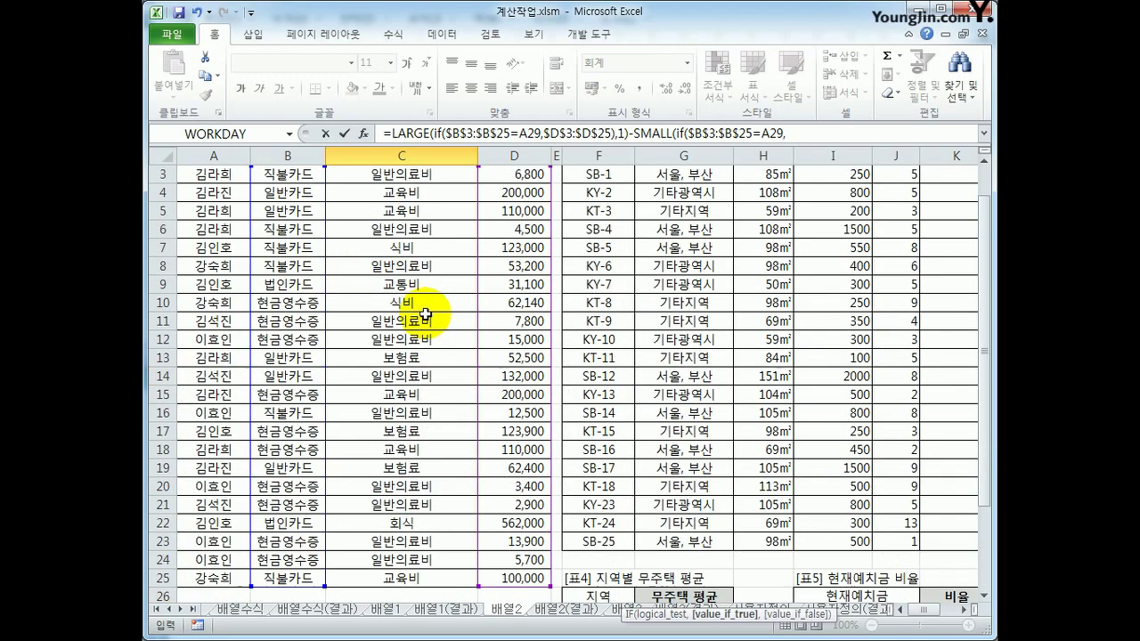
drag(515, 213, 510, 559)
key(F4)
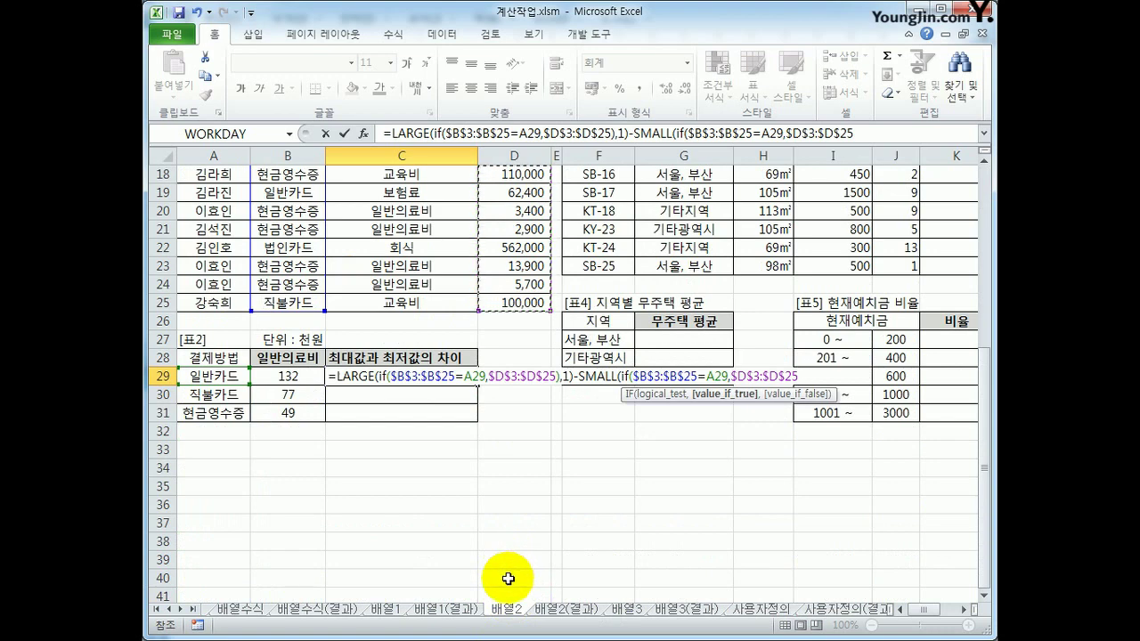
Complete SMALL with k set to 1 and enter C29's formula as an array formula
text(),)
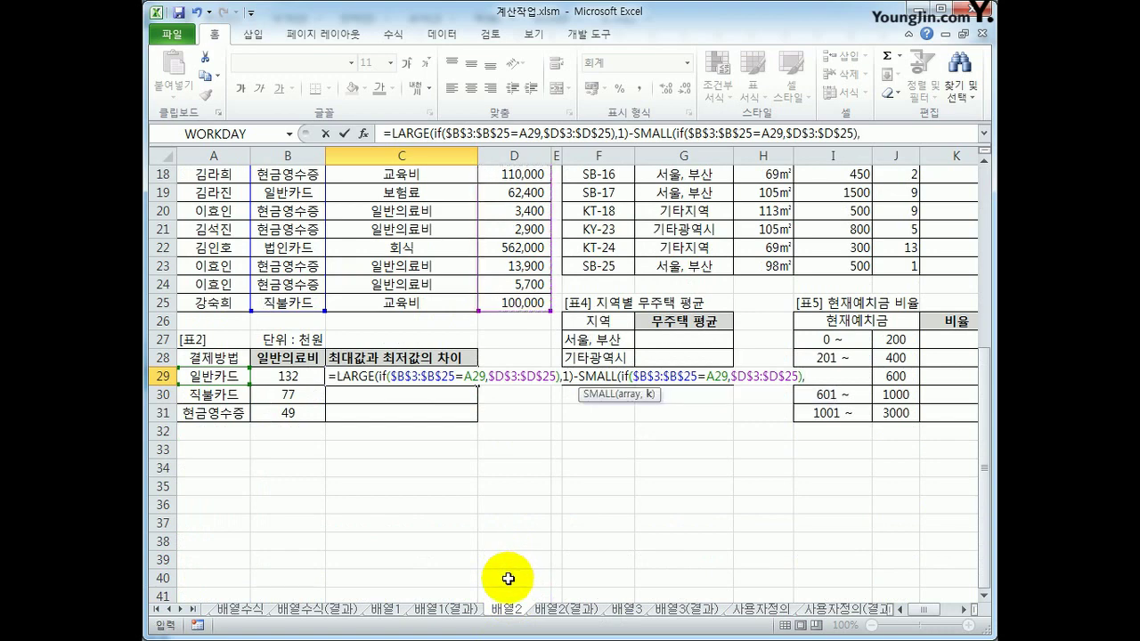
text(1))
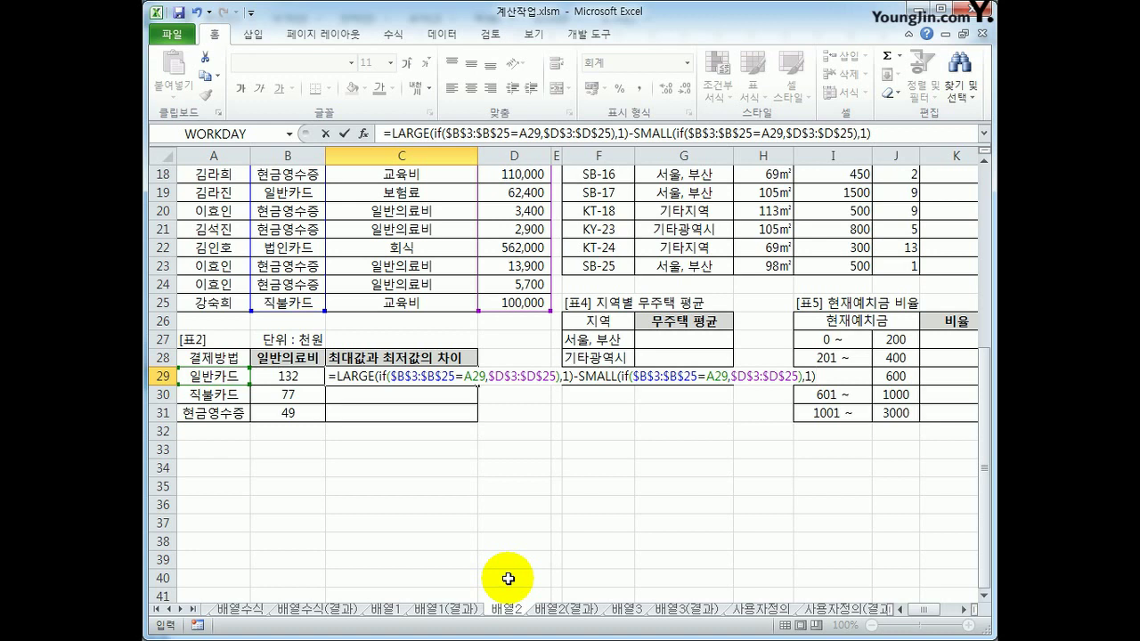
key(ctrl+shift+Return)
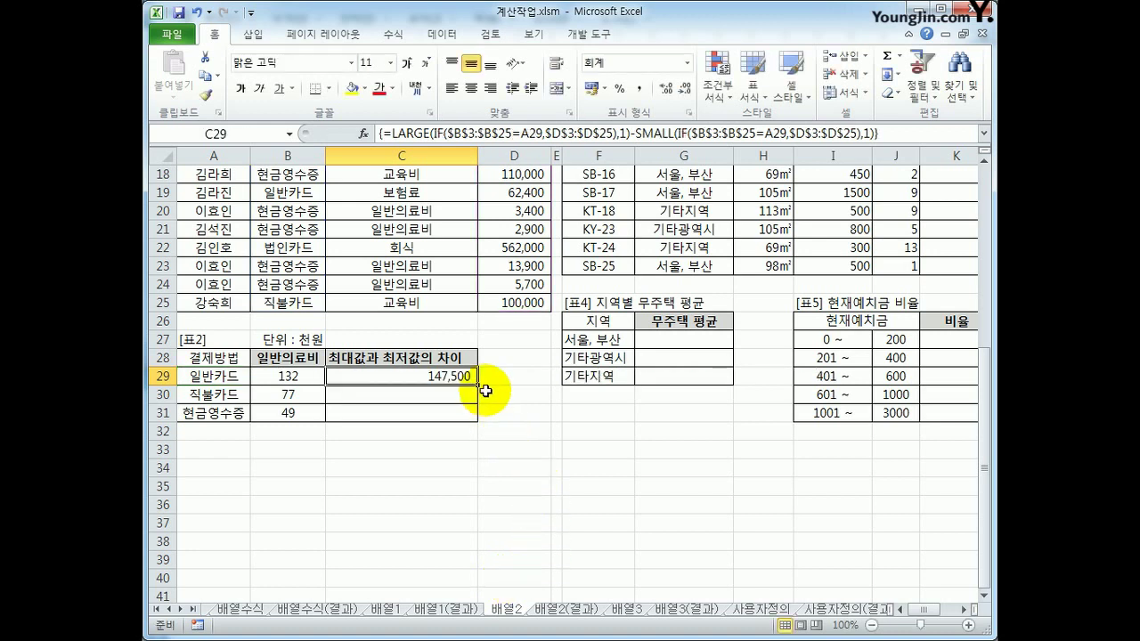
Copy C29's array formula down through C31
drag(477, 384, 474, 418)
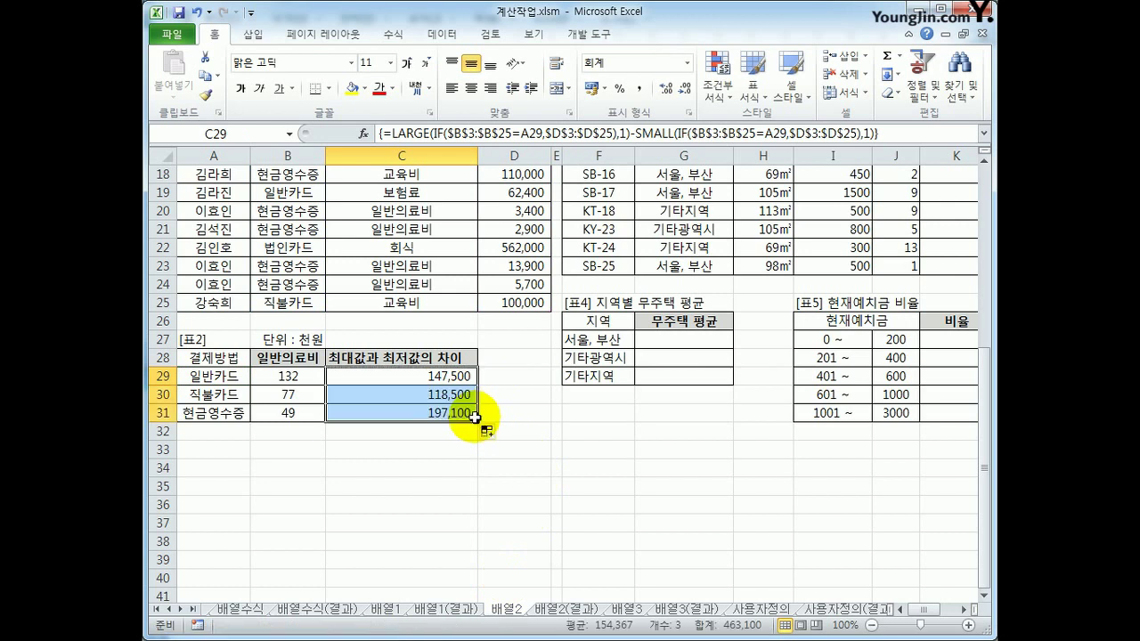
Examine the column headings and data of 표3, including 현재예치금 and 무주택, and the empty 표4 and 표5 below
scroll(619, 398, up, 6)
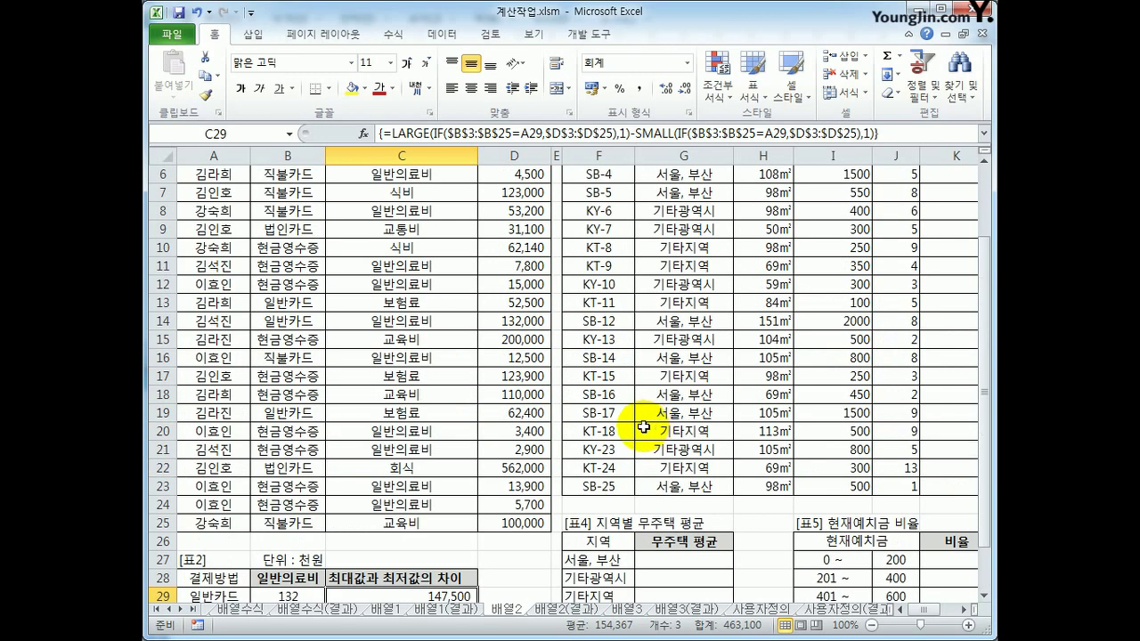
click(596, 196)
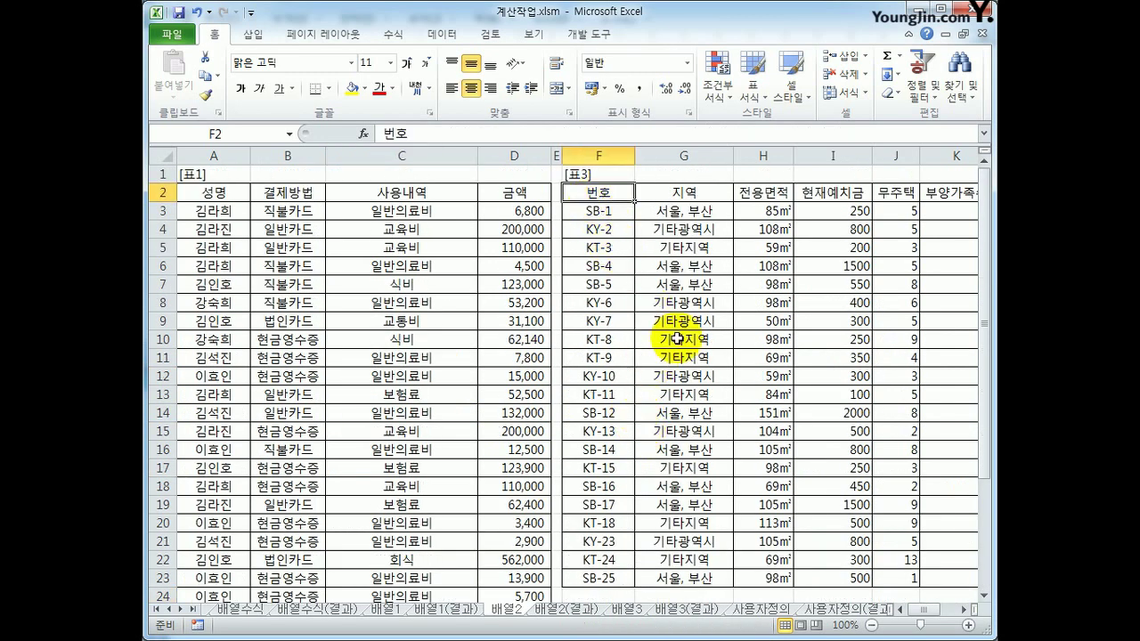
click(723, 190)
click(766, 190)
click(815, 203)
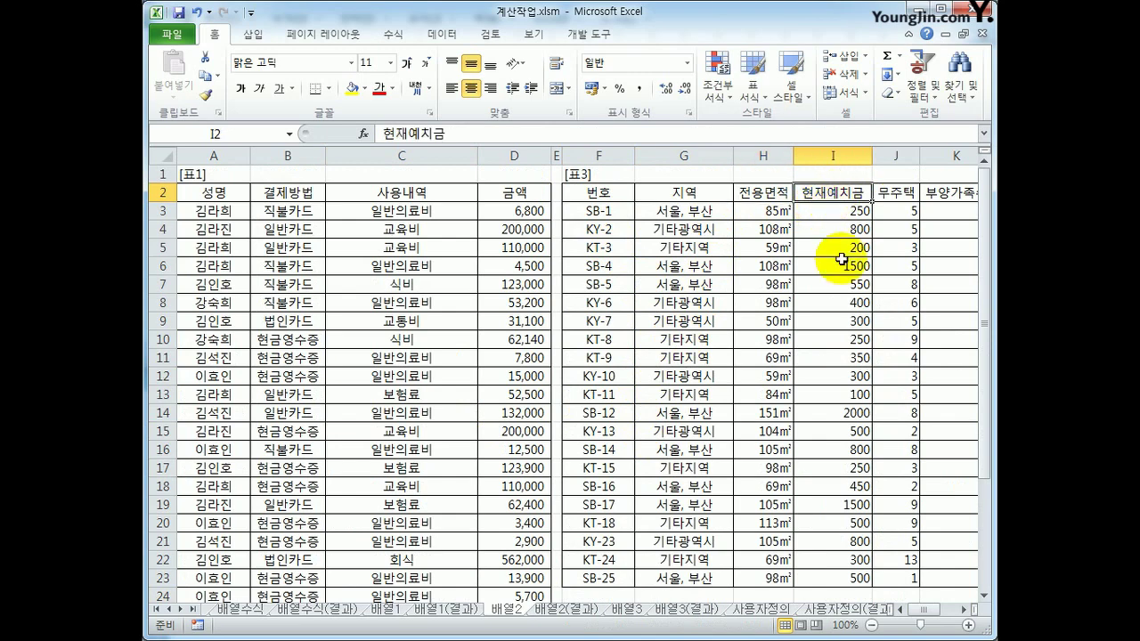
click(962, 609)
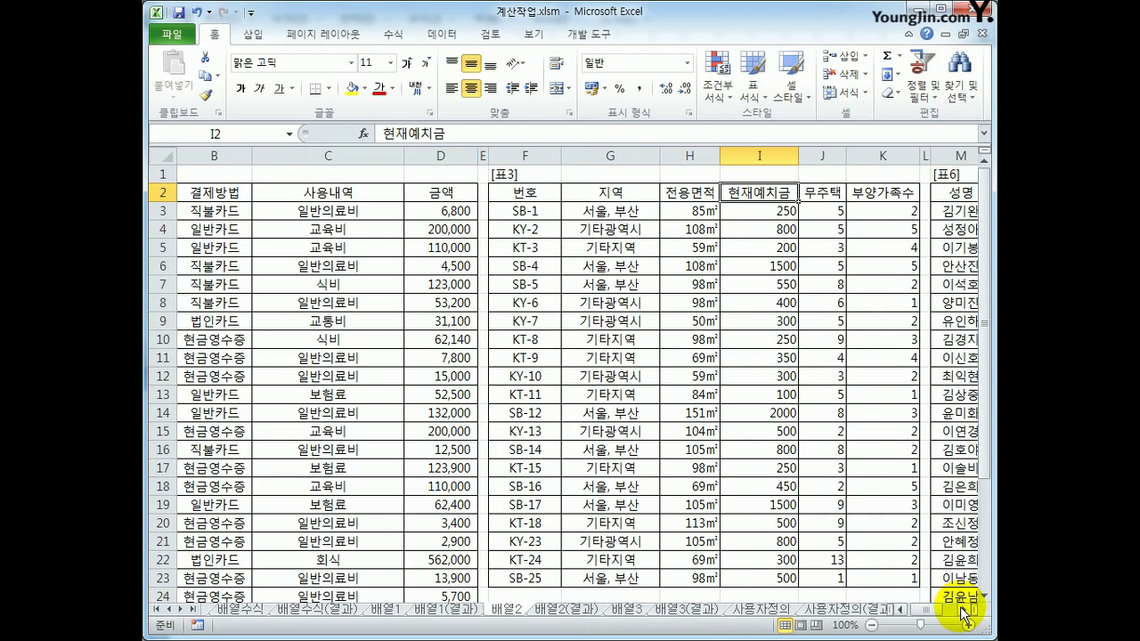
click(962, 609)
scroll(817, 344, down, 3)
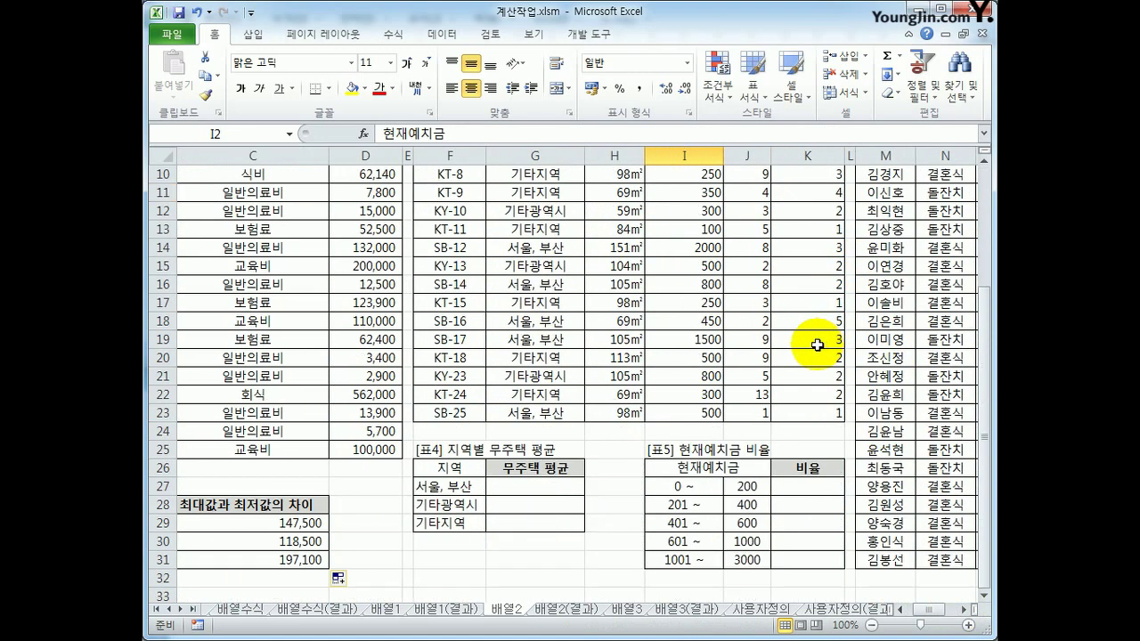
Start an AVERAGE formula with a nested IF in G27, the 무주택 평균 cell for 서울, 부산
click(545, 488)
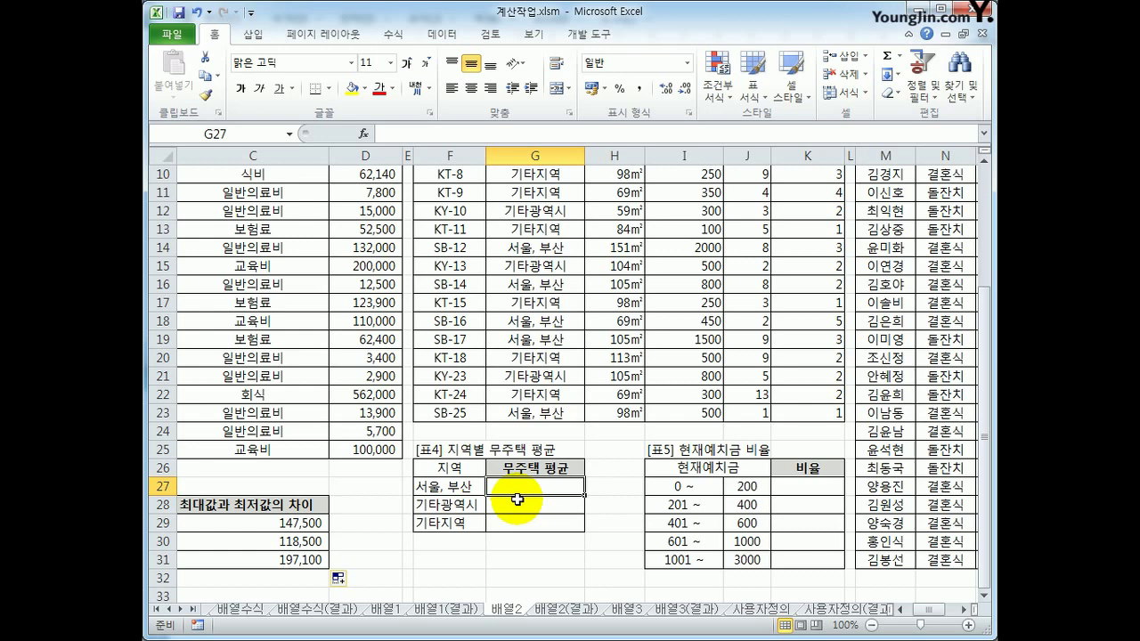
text(=ave)
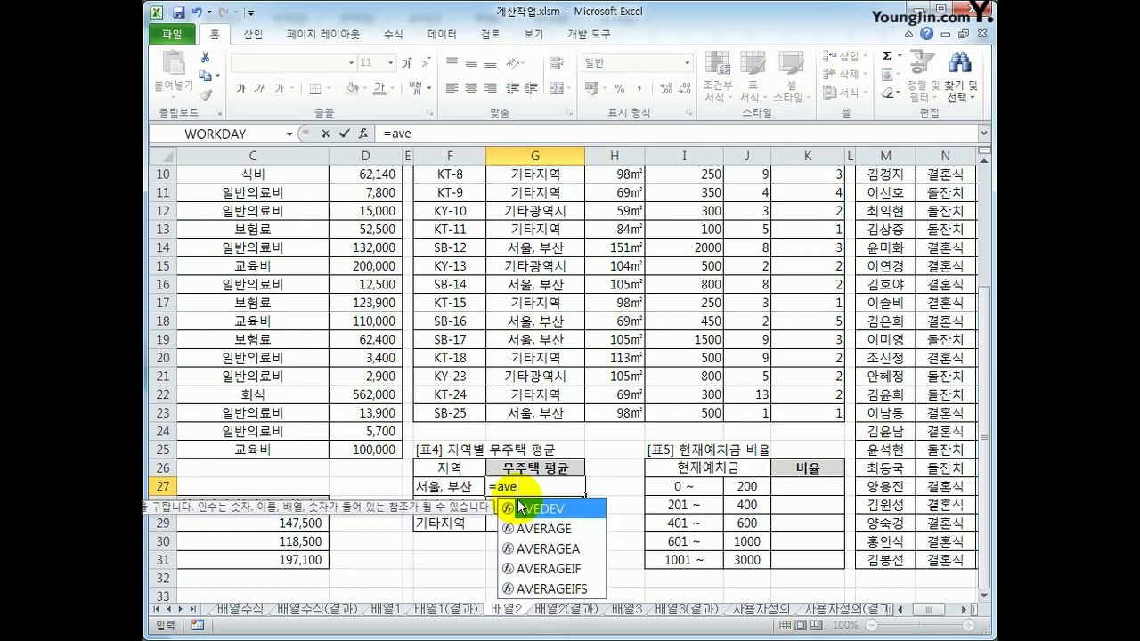
key(Down)
key(Tab)
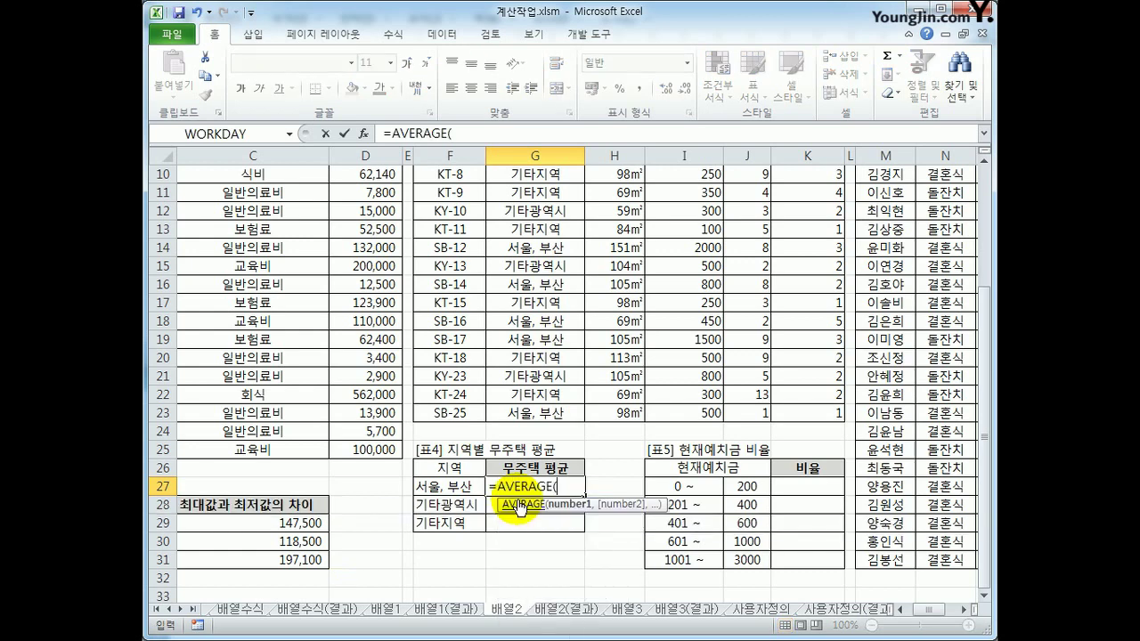
text(if()
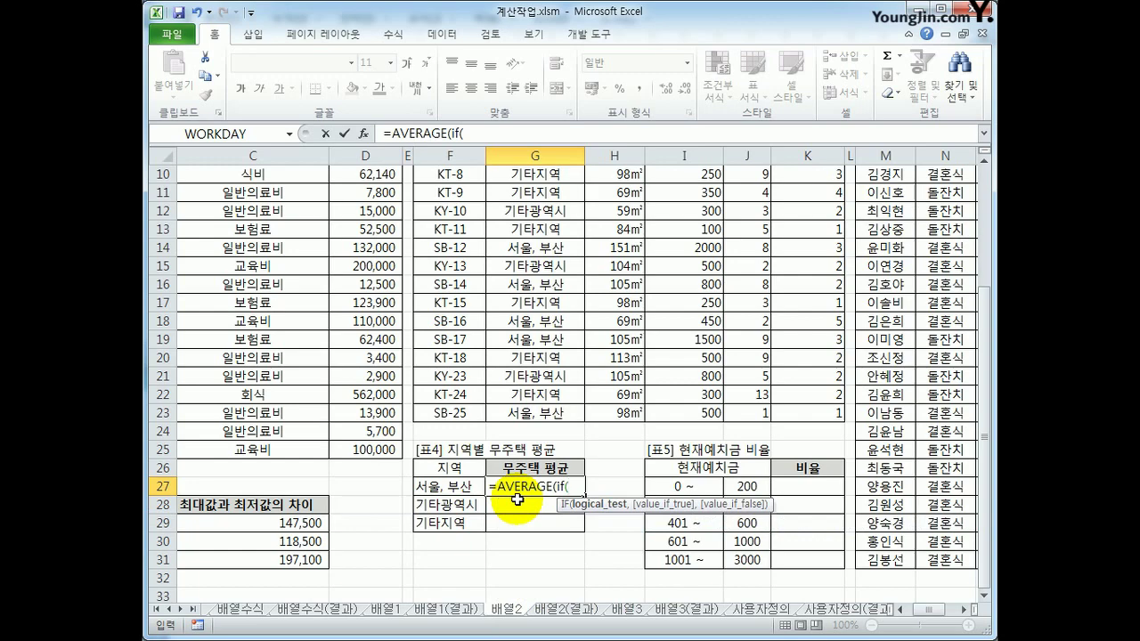
Set IF's condition to the 지역 range as absolute reference $G$3:$G$23 equal to F27
scroll(516, 499, up, 3)
drag(533, 212, 539, 580)
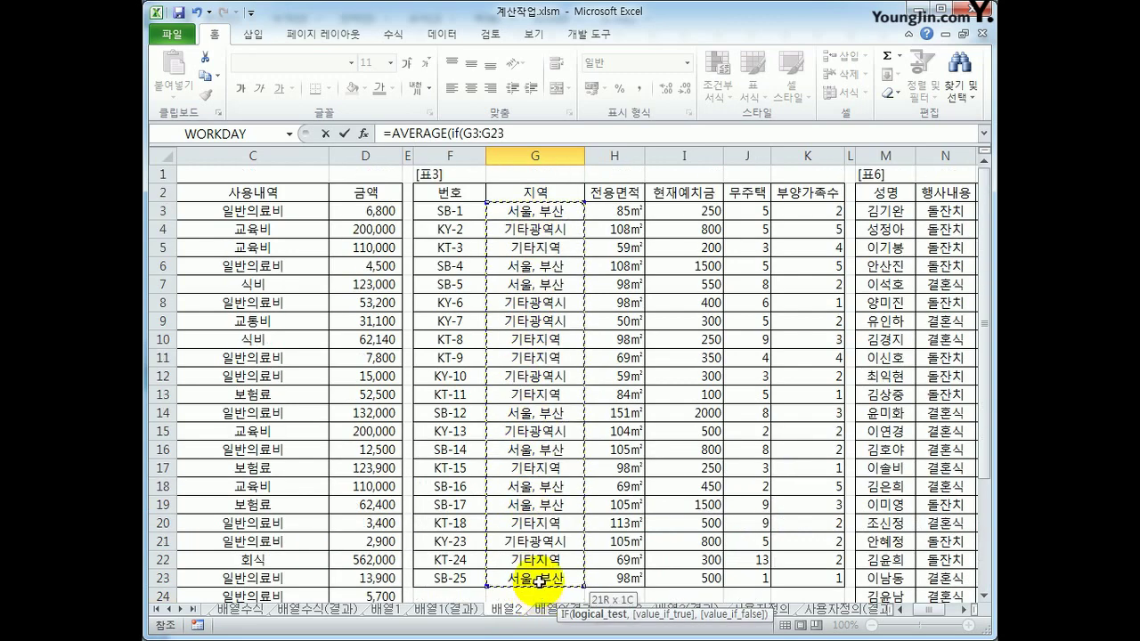
key(F4)
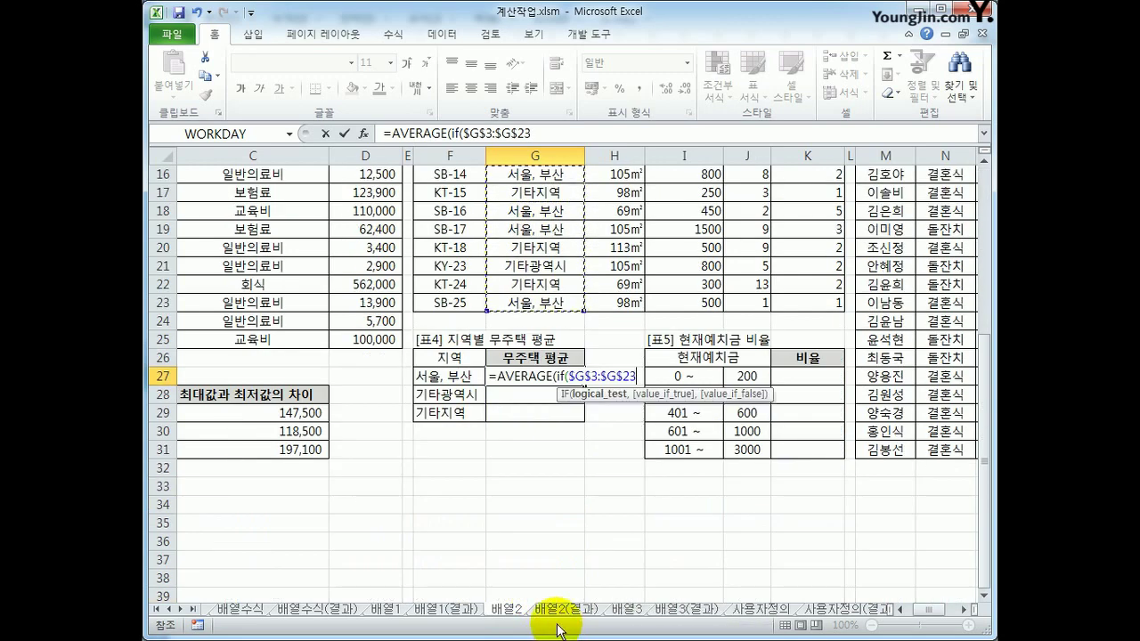
text(=)
click(450, 376)
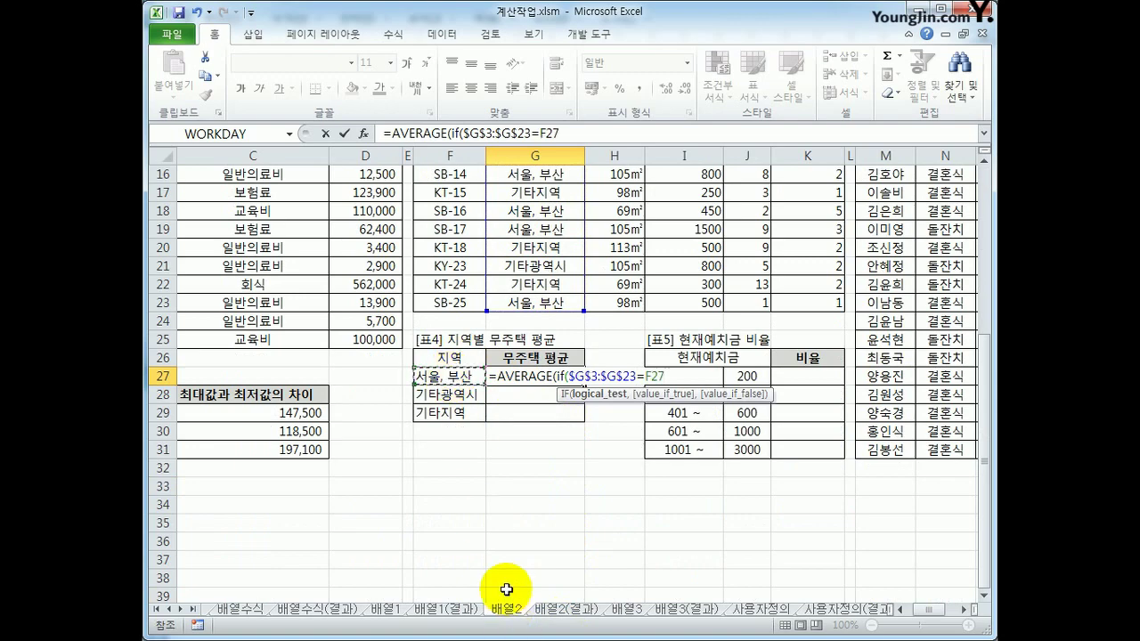
text(,)
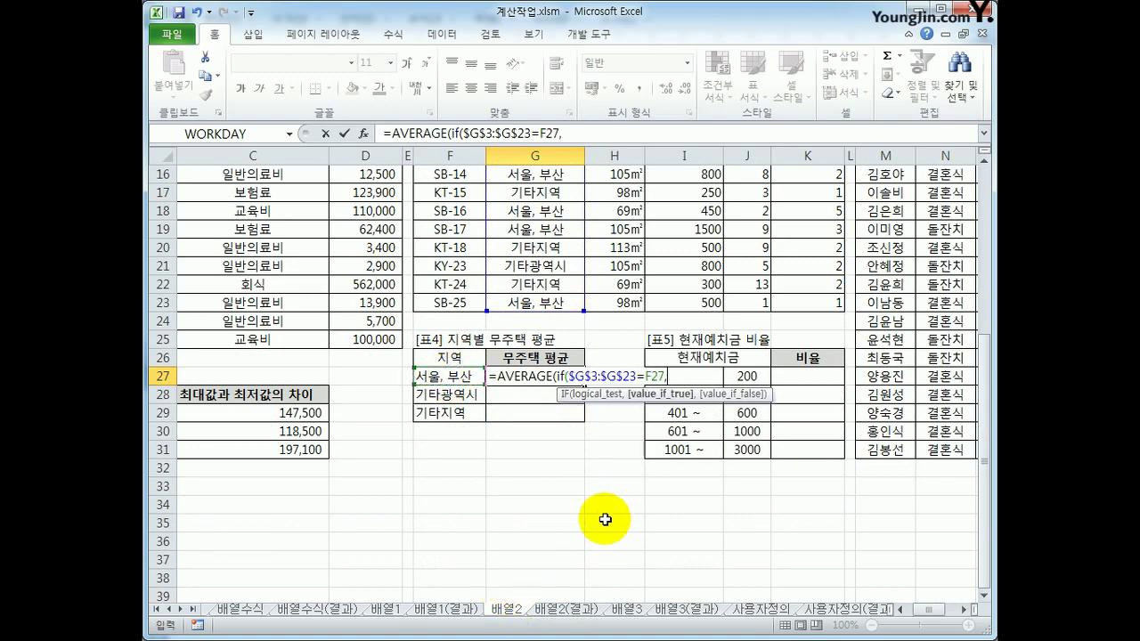
Set IF's value if true to the 무주택 range $J$3:$J$23 and enter G27's formula as an array formula
scroll(600, 532, up, 5)
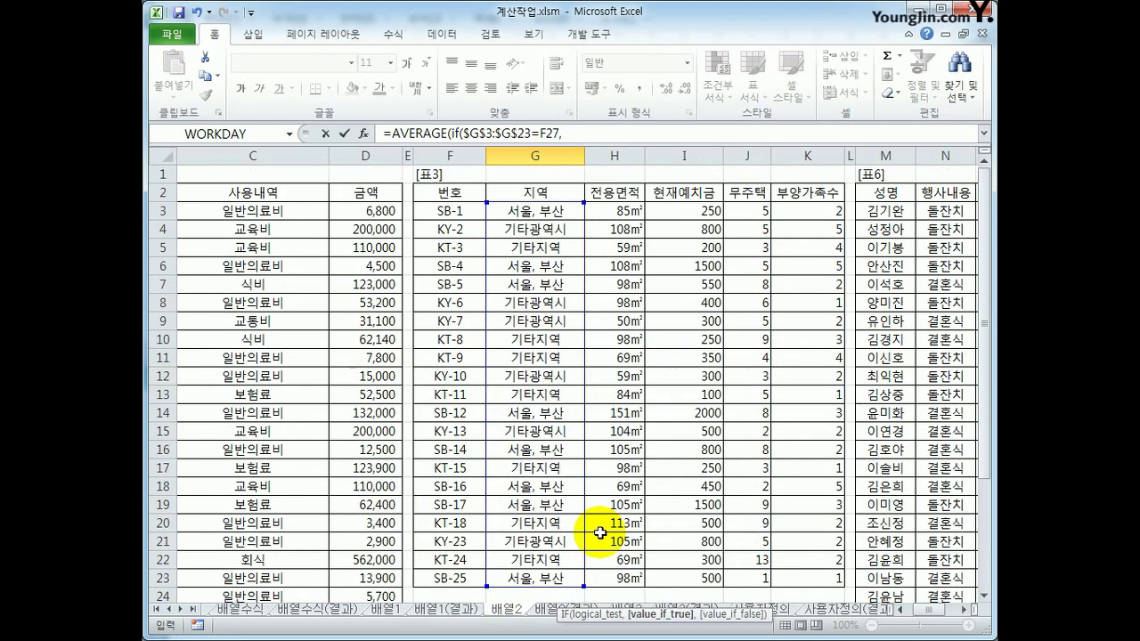
drag(745, 211, 737, 577)
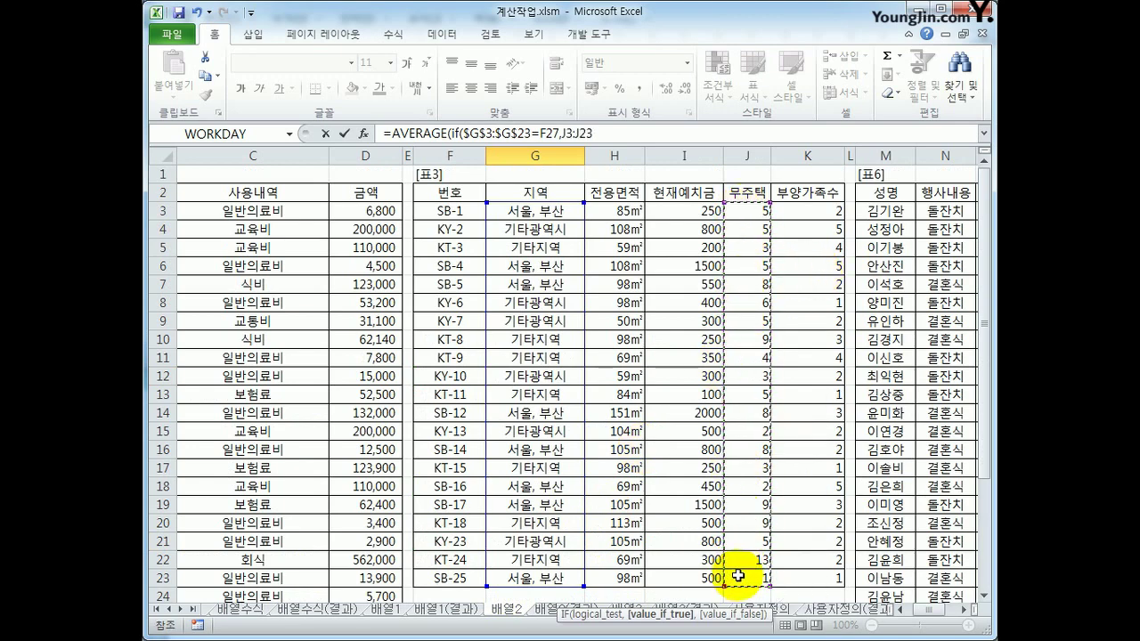
key(F4)
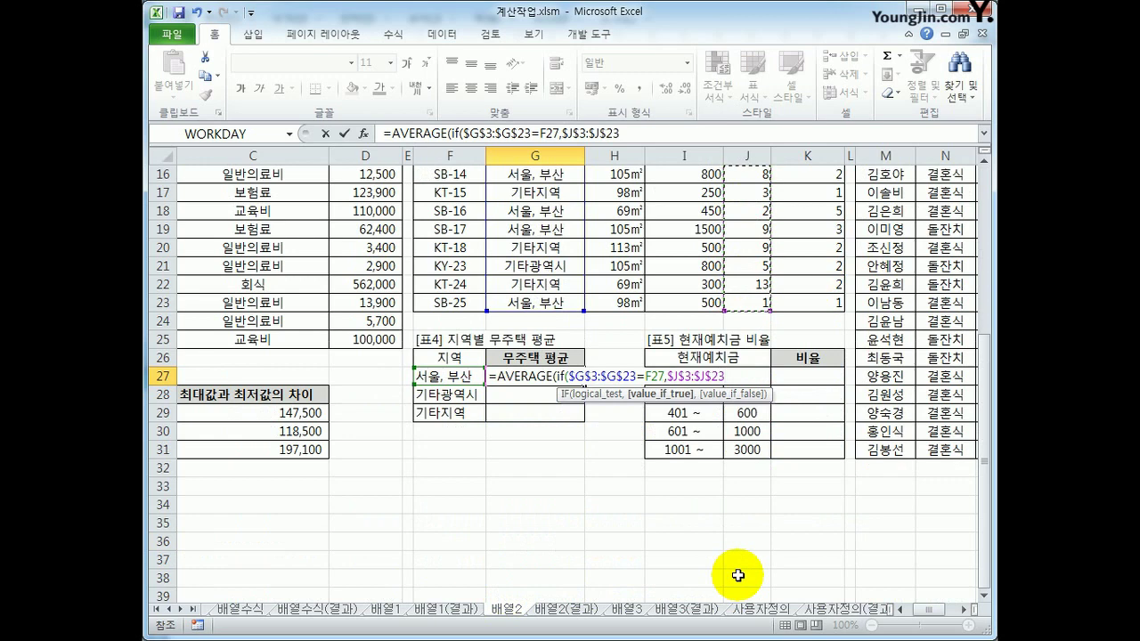
text())
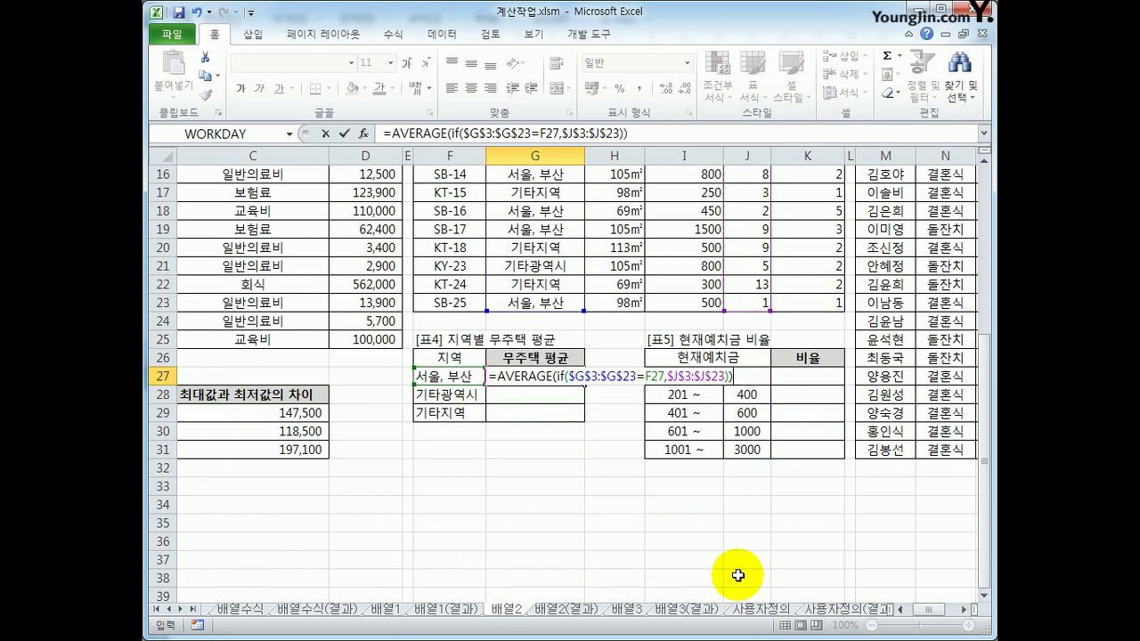
key(ctrl+shift+Return)
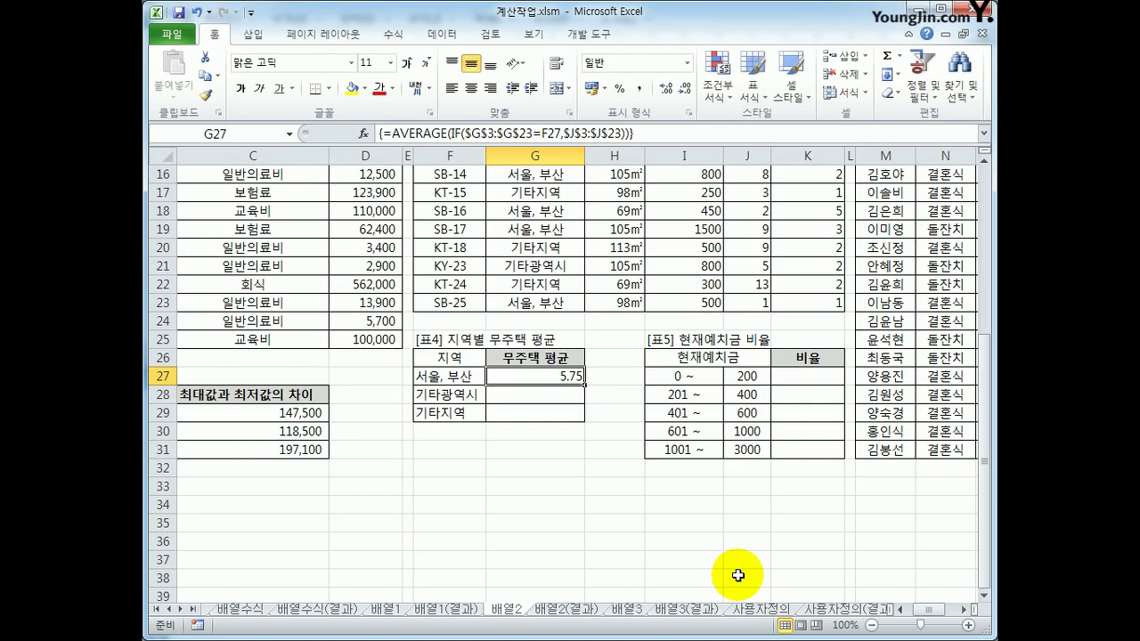
Copy G27's average formula down through G29 and check the result for each region
drag(584, 384, 579, 417)
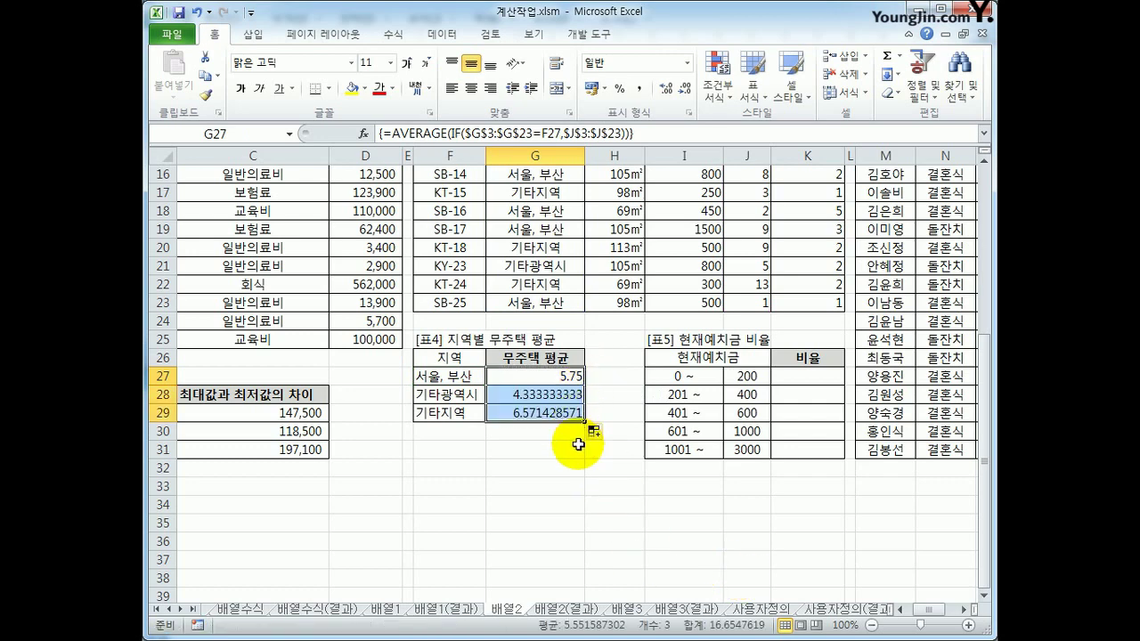
click(538, 396)
click(518, 414)
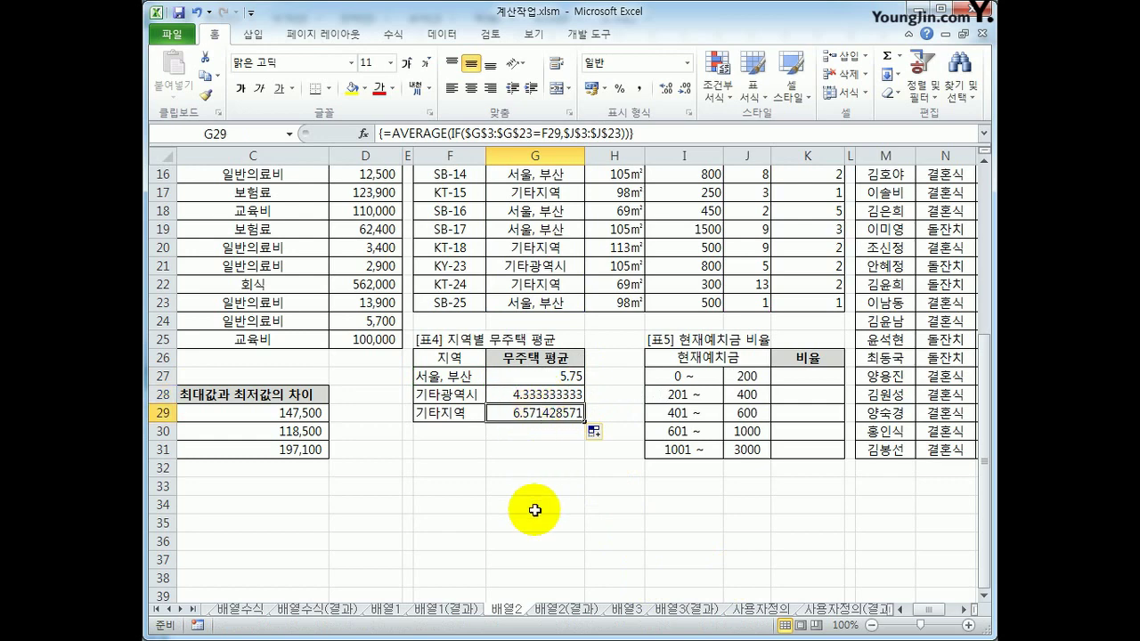
click(535, 376)
click(534, 394)
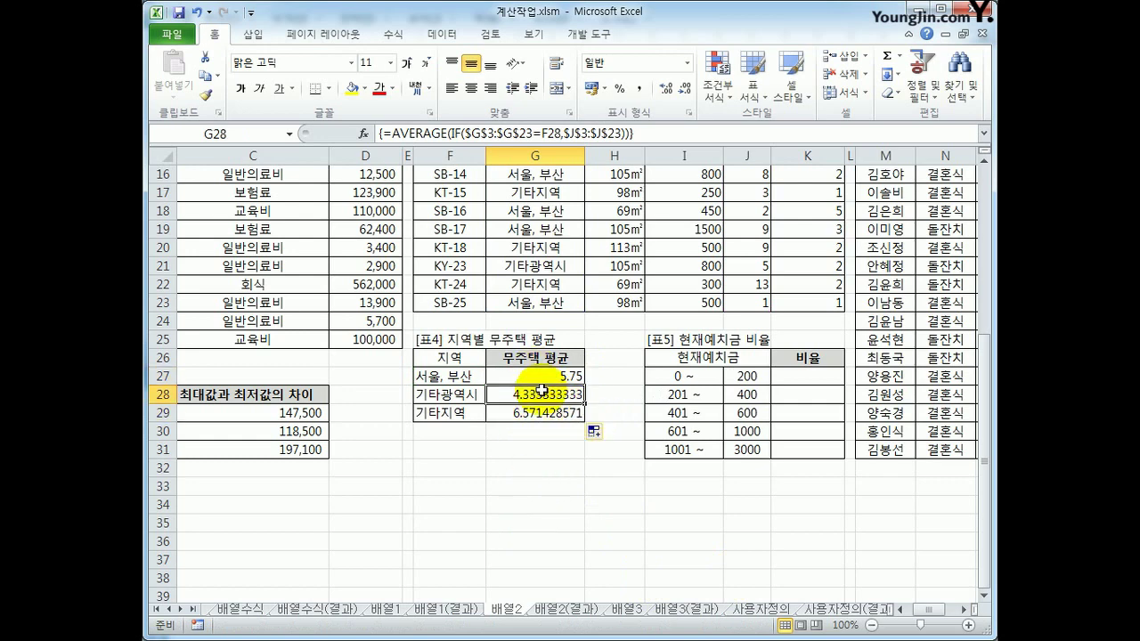
click(550, 411)
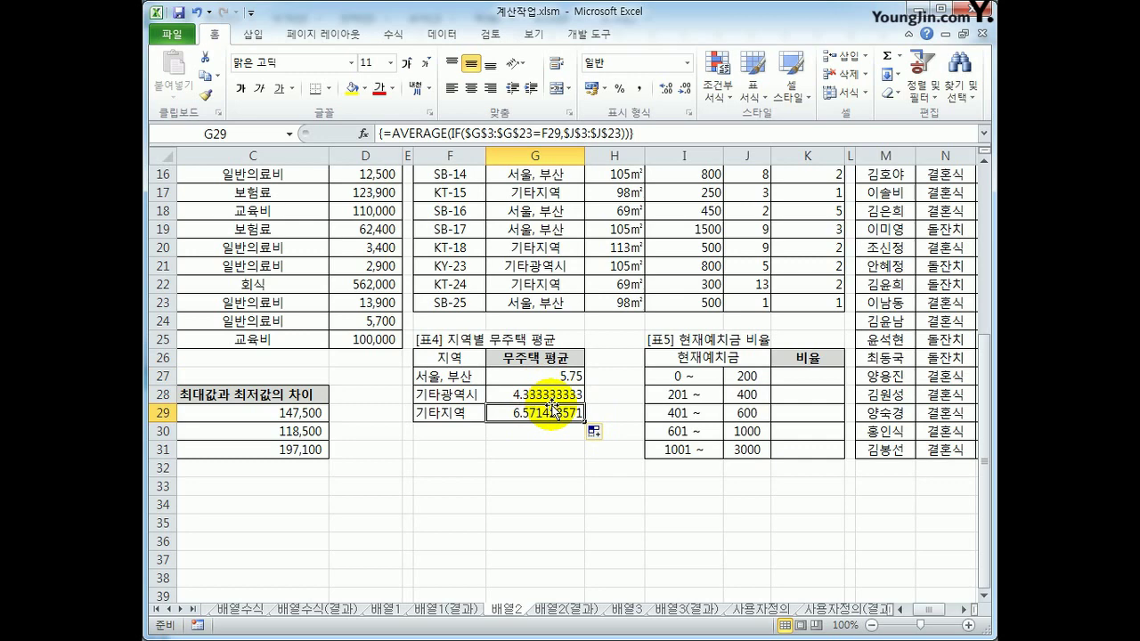
Insert a REPT function in front of AVERAGE in G27's formula
click(554, 373)
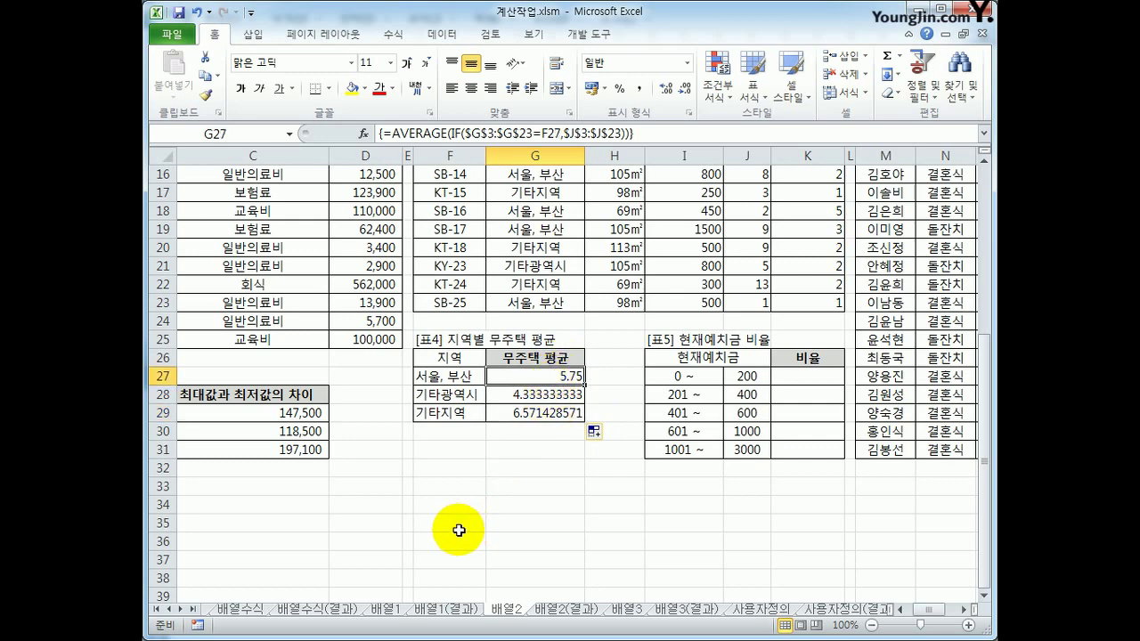
click(385, 132)
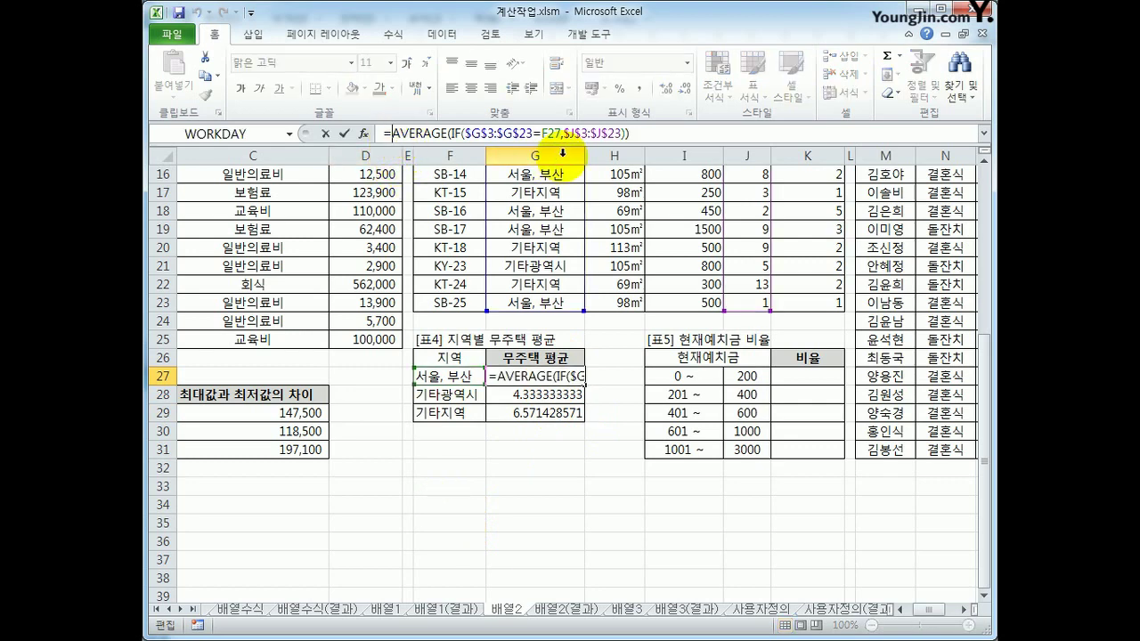
text(rep)
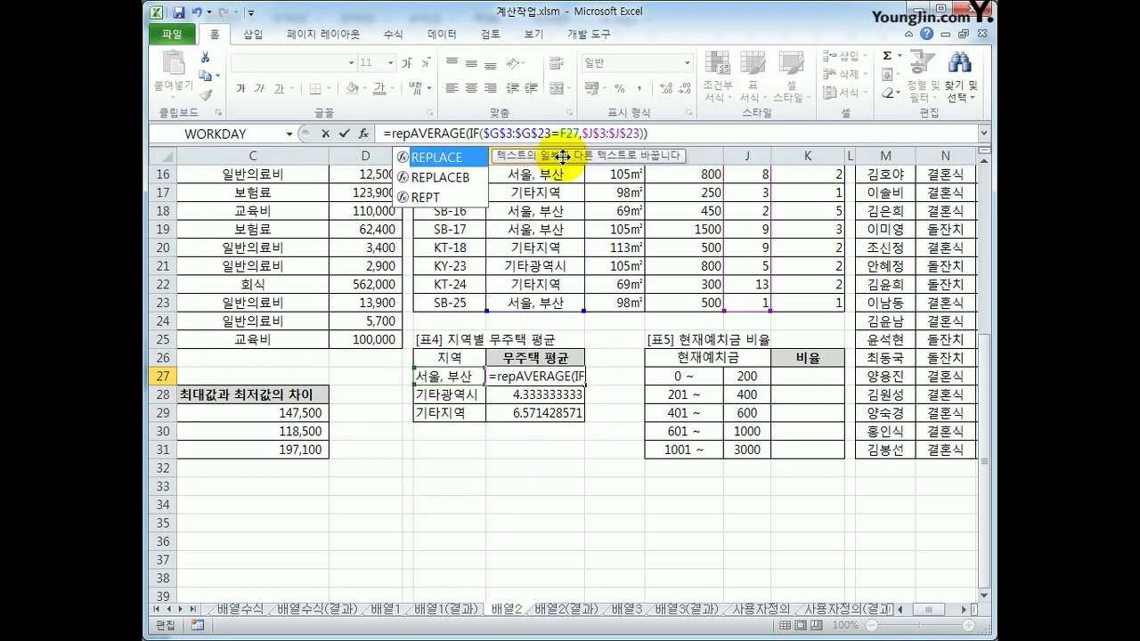
text(t)
key(Tab)
Set REPT's text to the special character "■" so that the AVERAGE result serves as the number of repetitions
text("a)
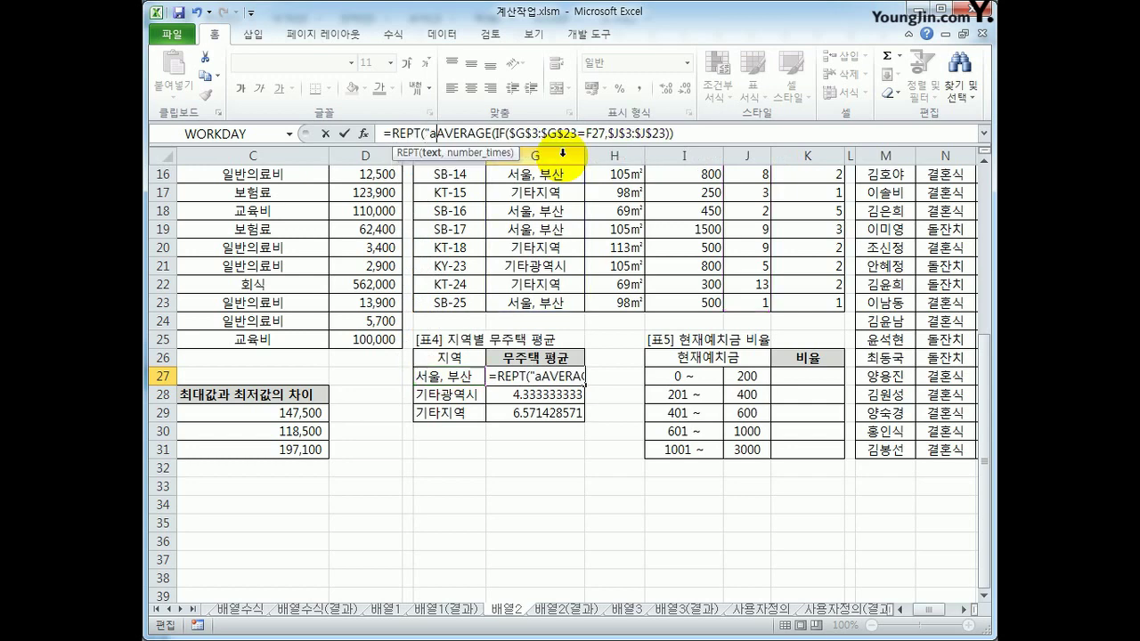
key(BackSpace)
key(Hangul)
text(ㅁ)
key(Hangul_Hanja)
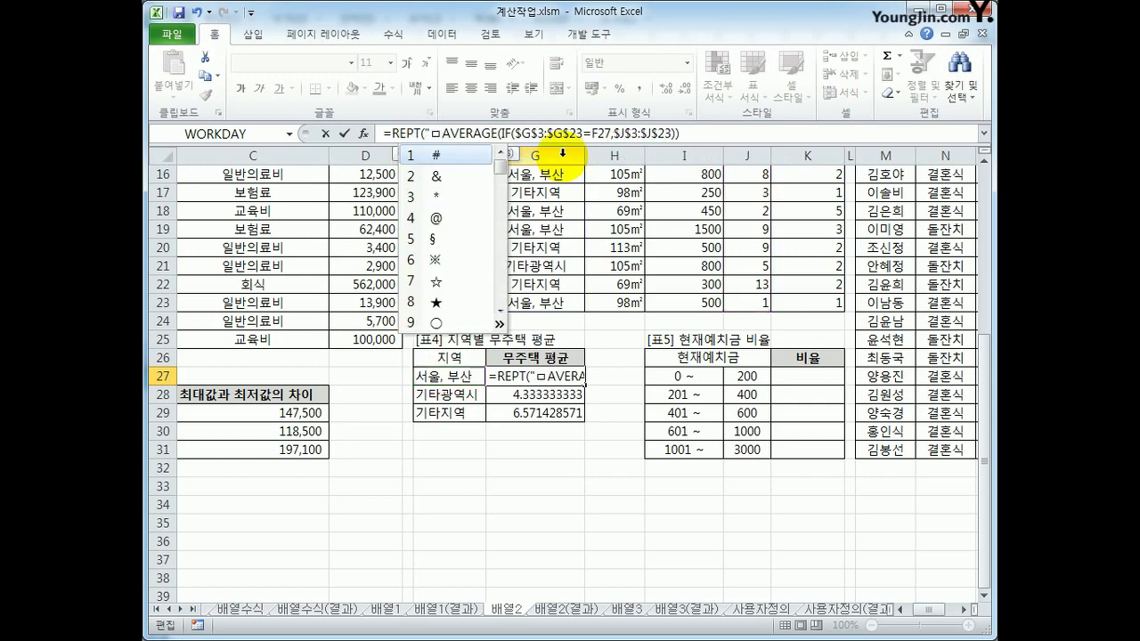
click(499, 323)
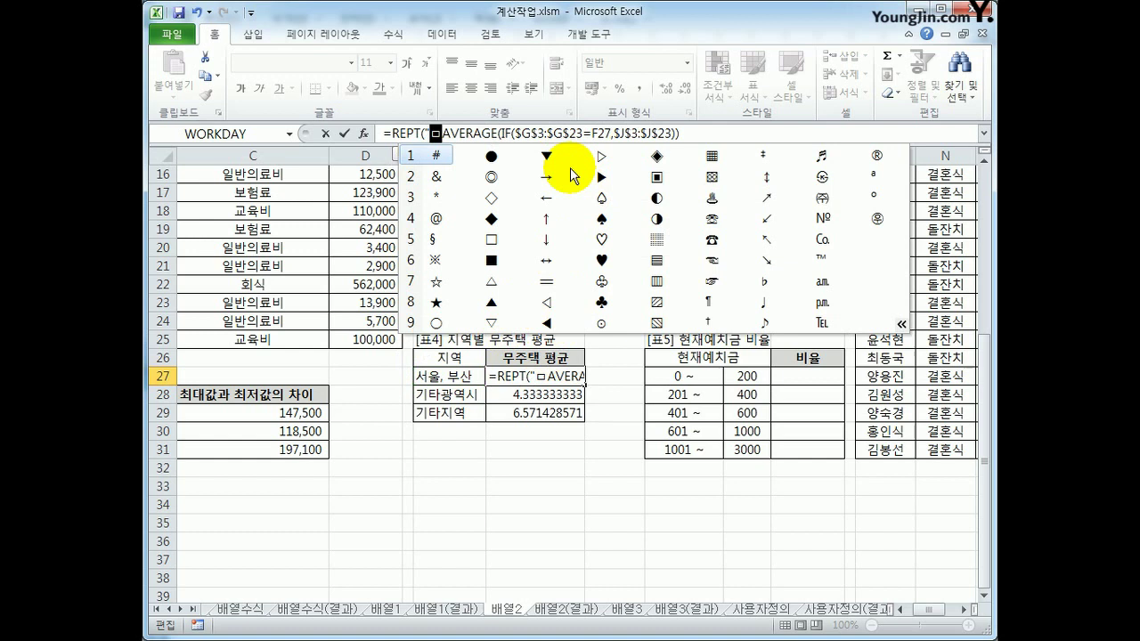
click(483, 266)
text(",)
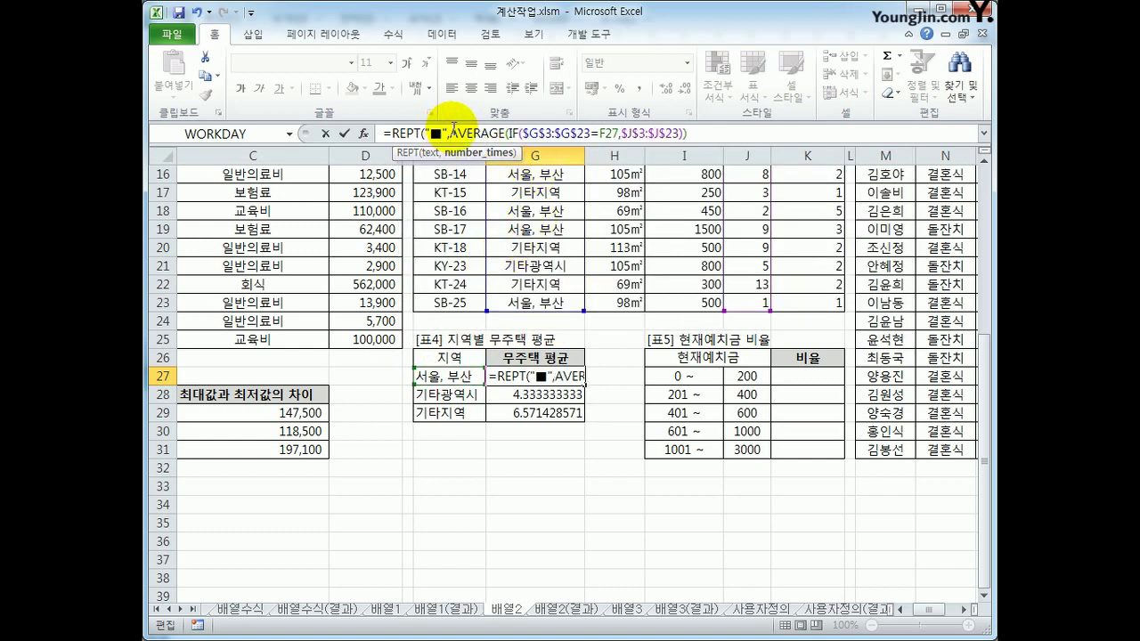
Close REPT, enter G27's formula as an array formula and copy it down through G29
click(697, 132)
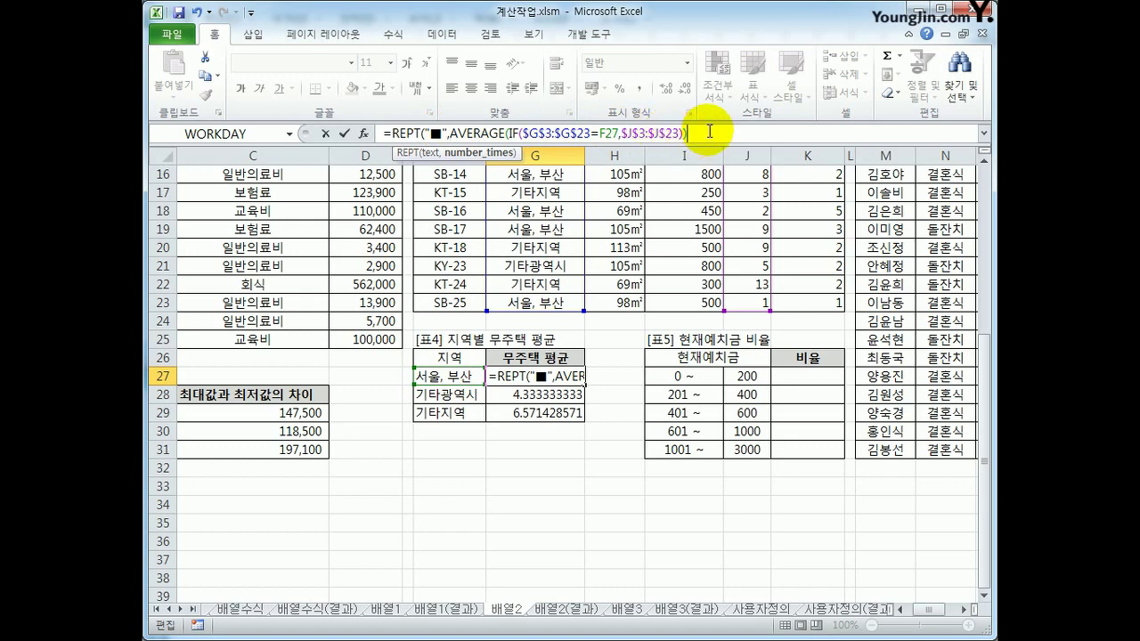
text())
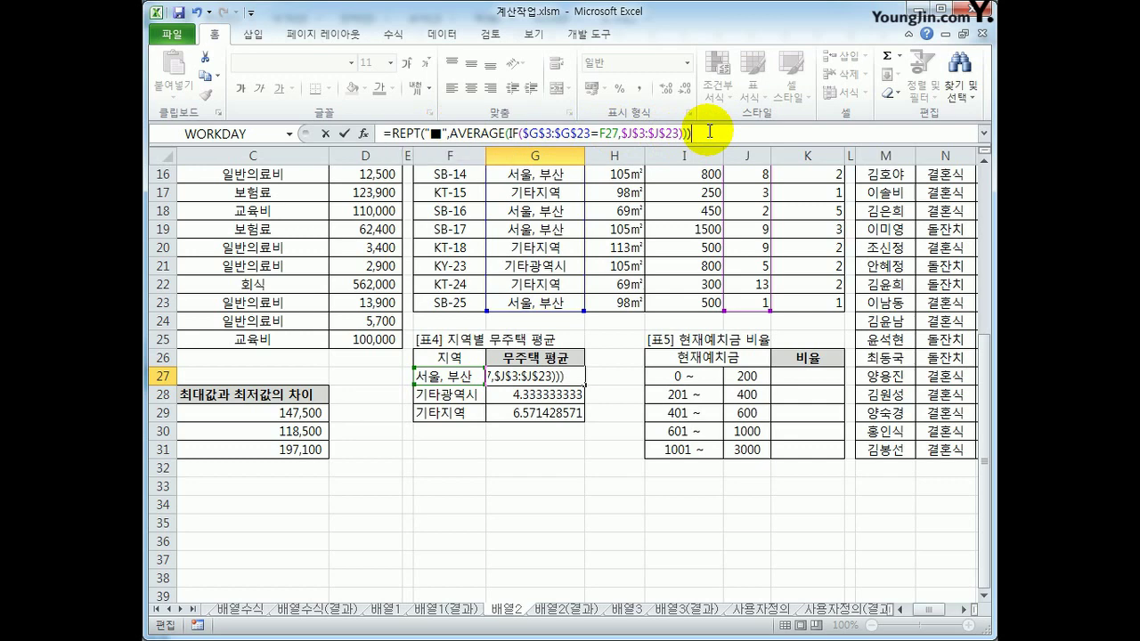
key(ctrl+shift+Return)
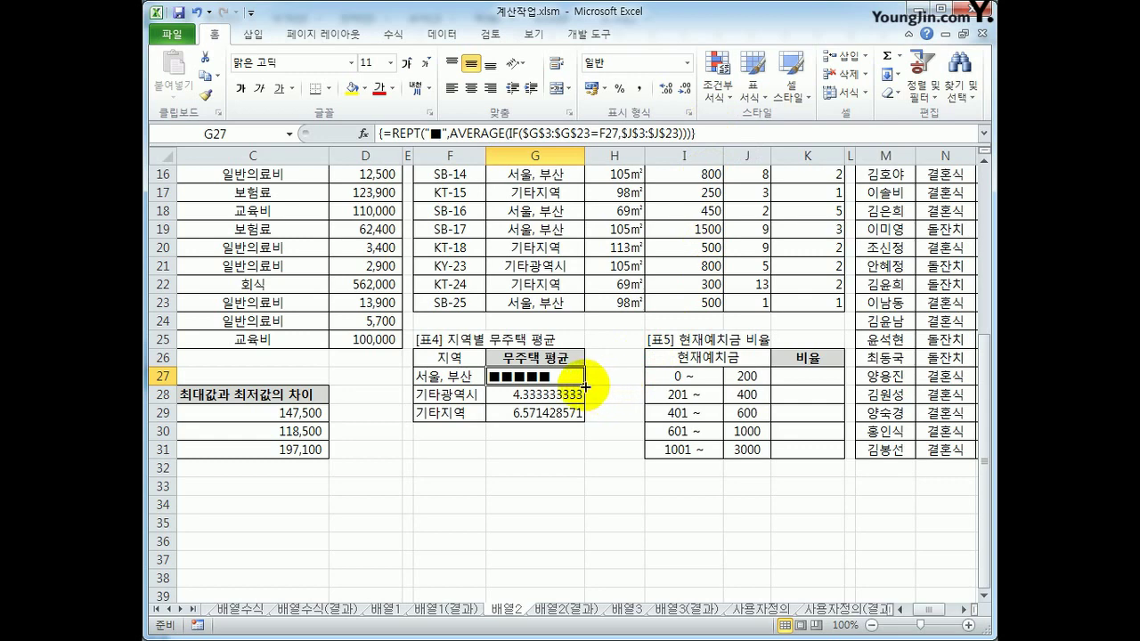
drag(584, 384, 585, 420)
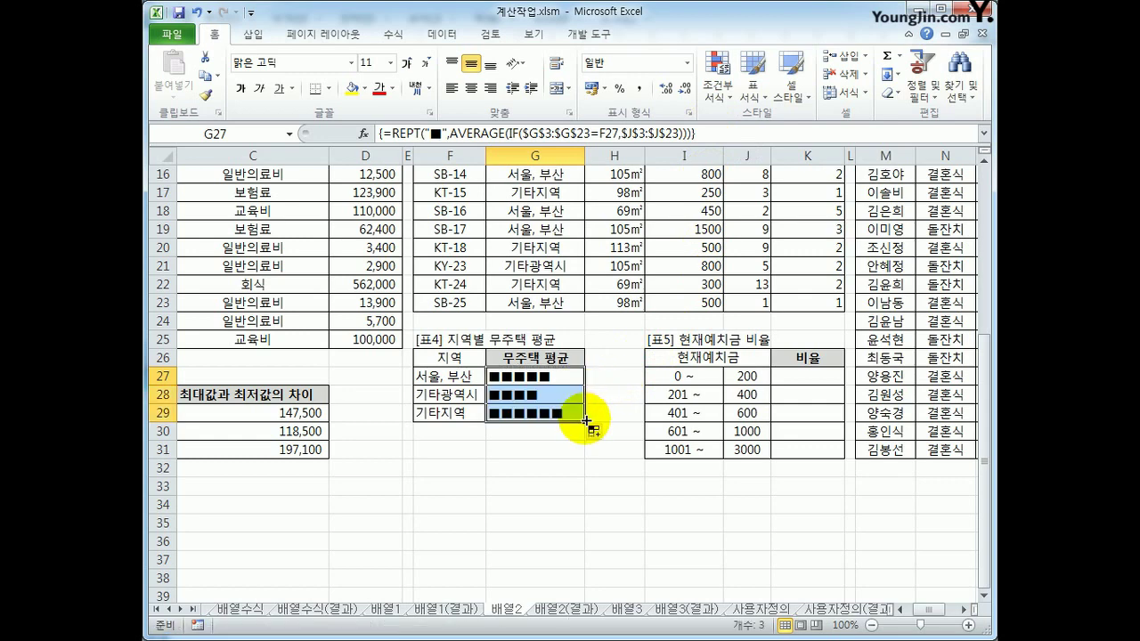
click(537, 400)
click(527, 413)
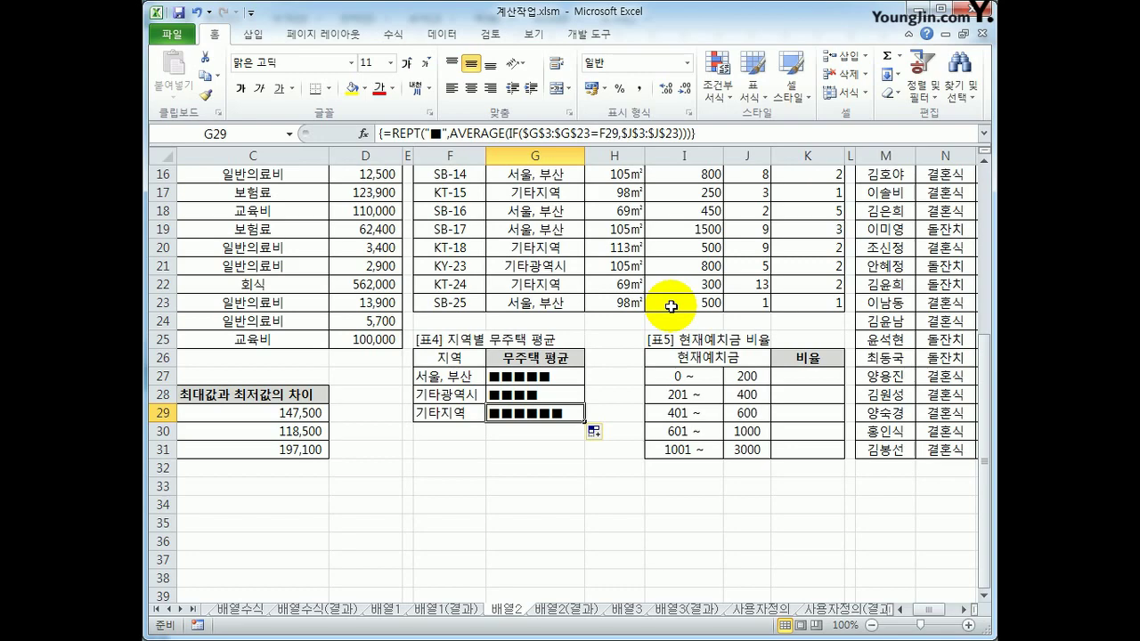
Select the 비율 cells K27:K31 in 표5 and begin a FREQUENCY formula for the whole range
scroll(748, 377, up, 5)
scroll(748, 365, down, 4)
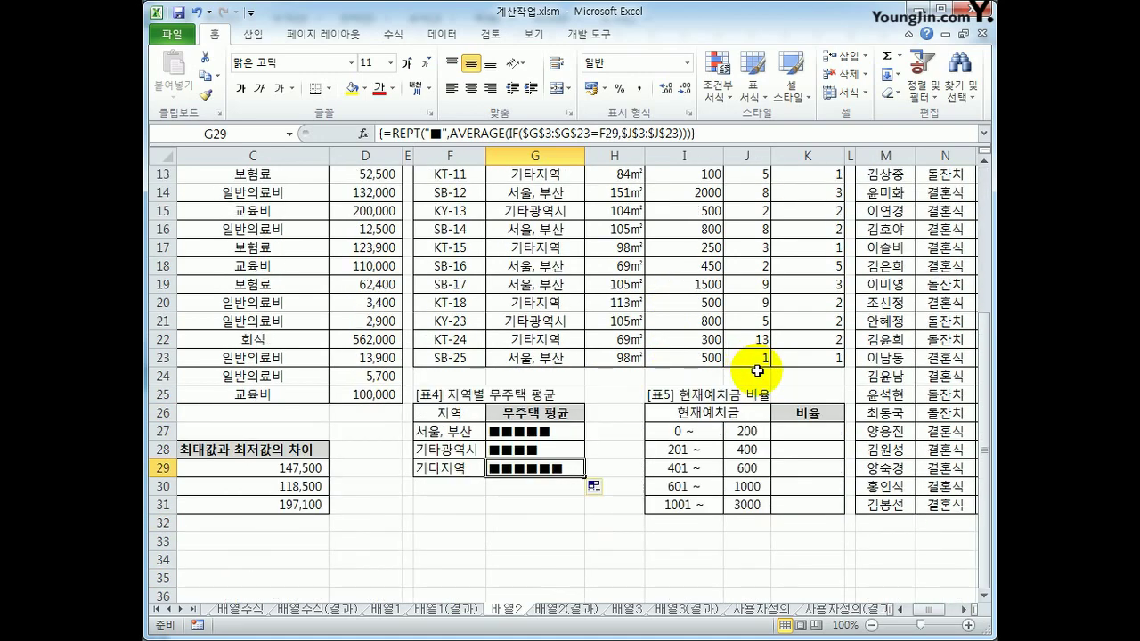
click(687, 392)
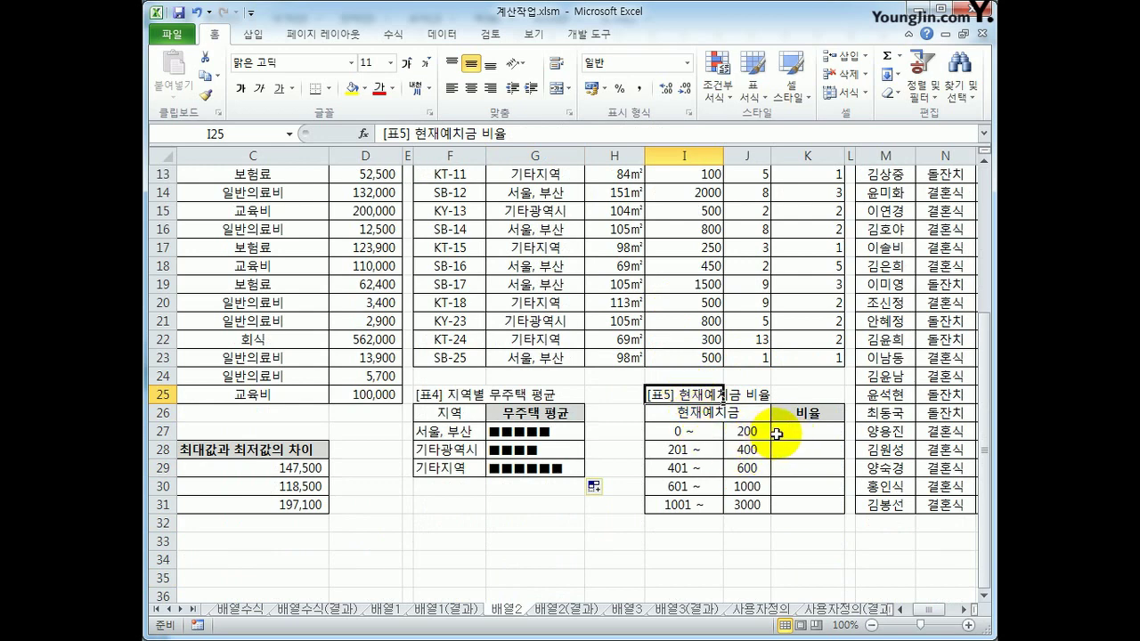
drag(782, 427, 789, 503)
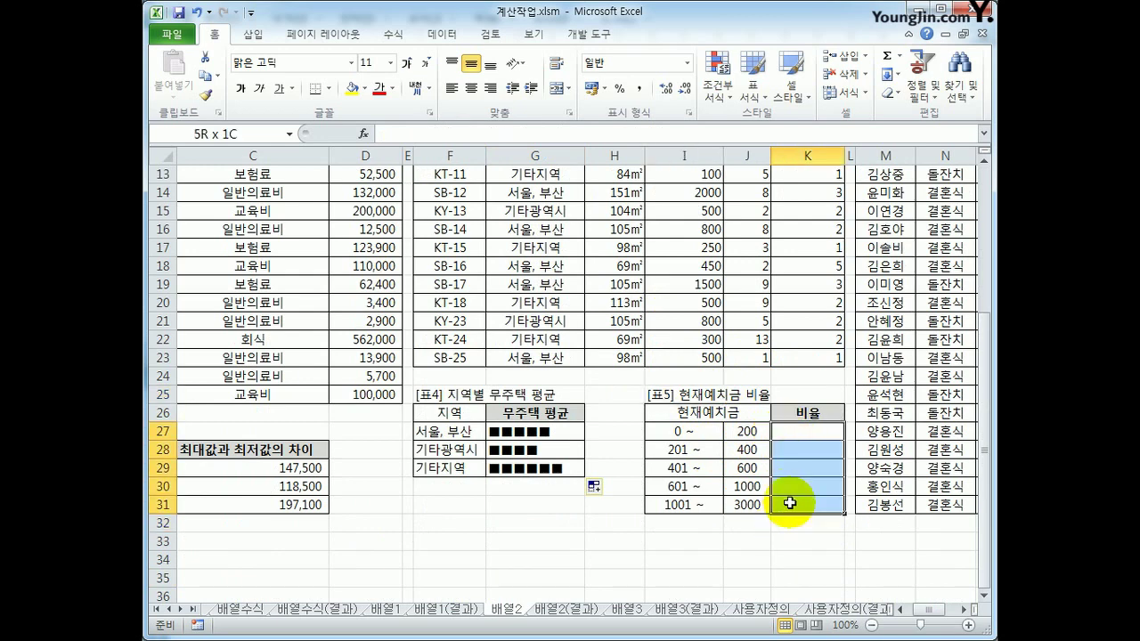
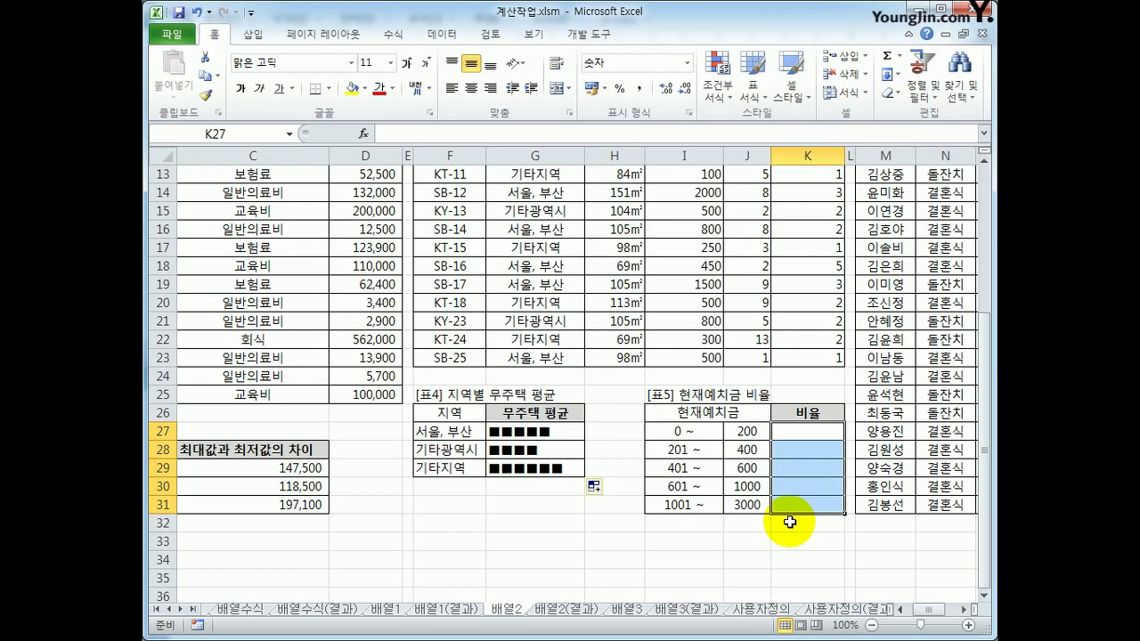
click(810, 432)
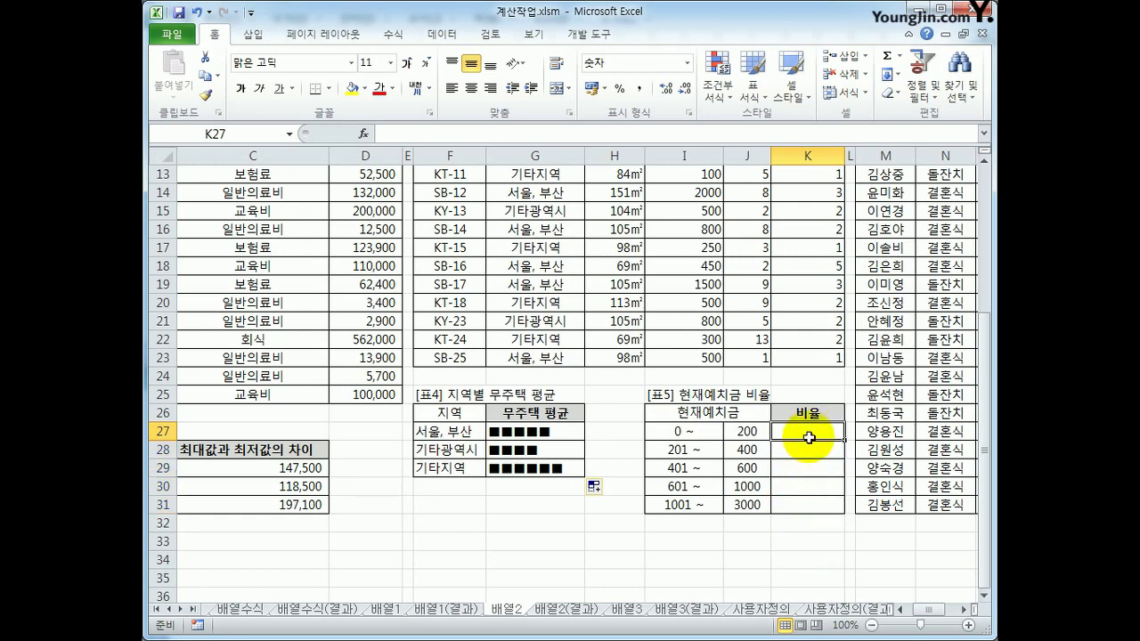
drag(808, 437, 806, 503)
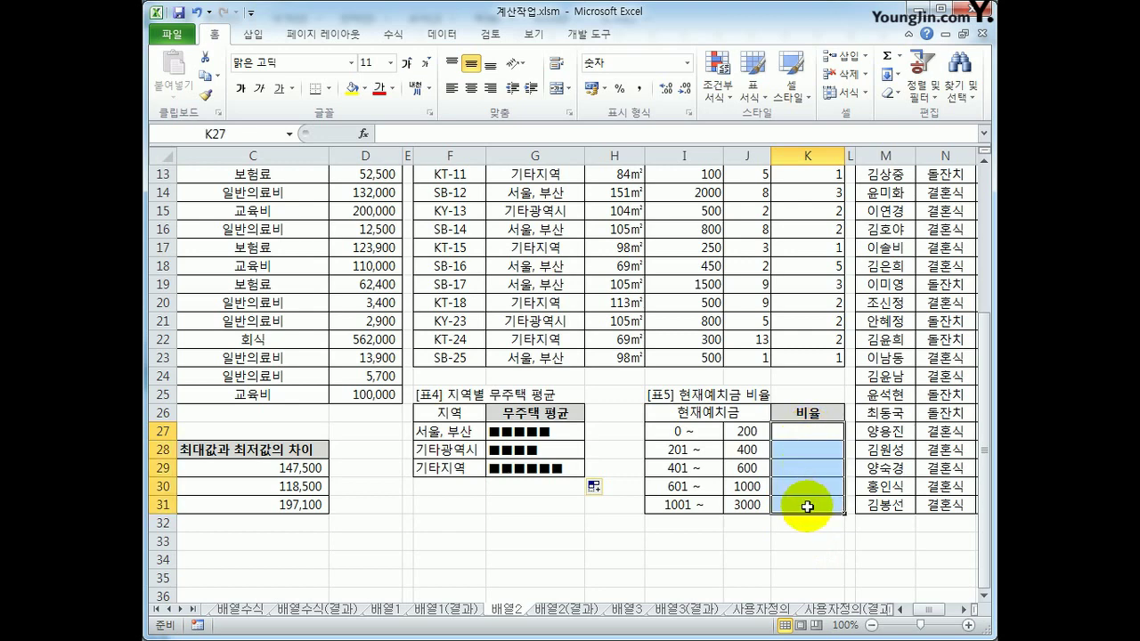
text(=)
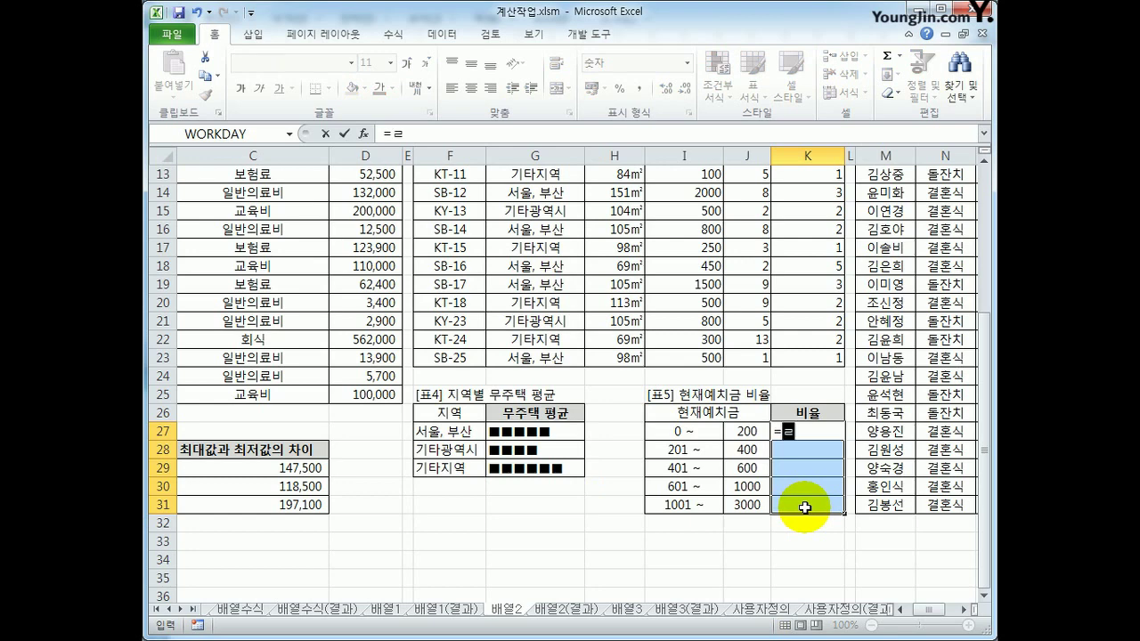
text(fr)
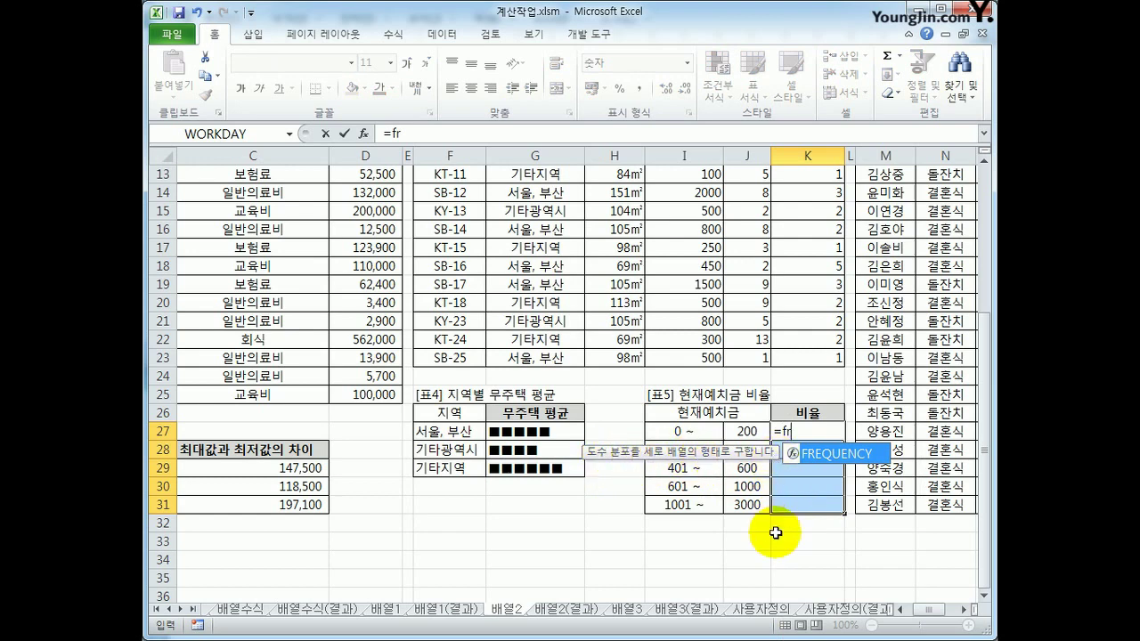
key(Tab)
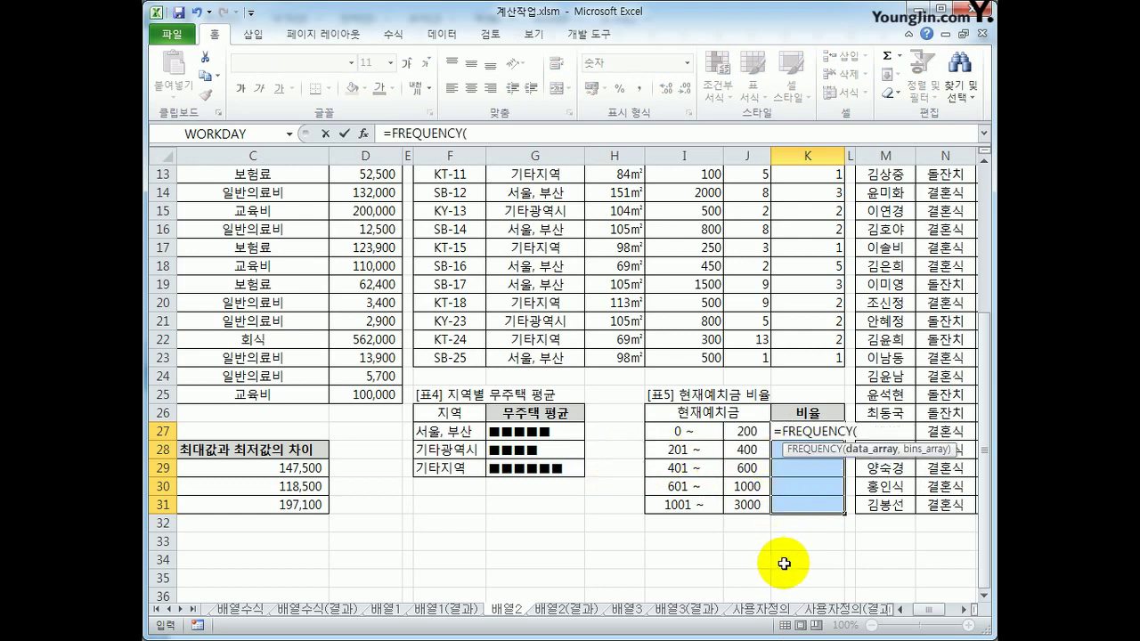
Set FREQUENCY's data array to the 현재예치금 values in I3:I23
scroll(783, 564, up, 4)
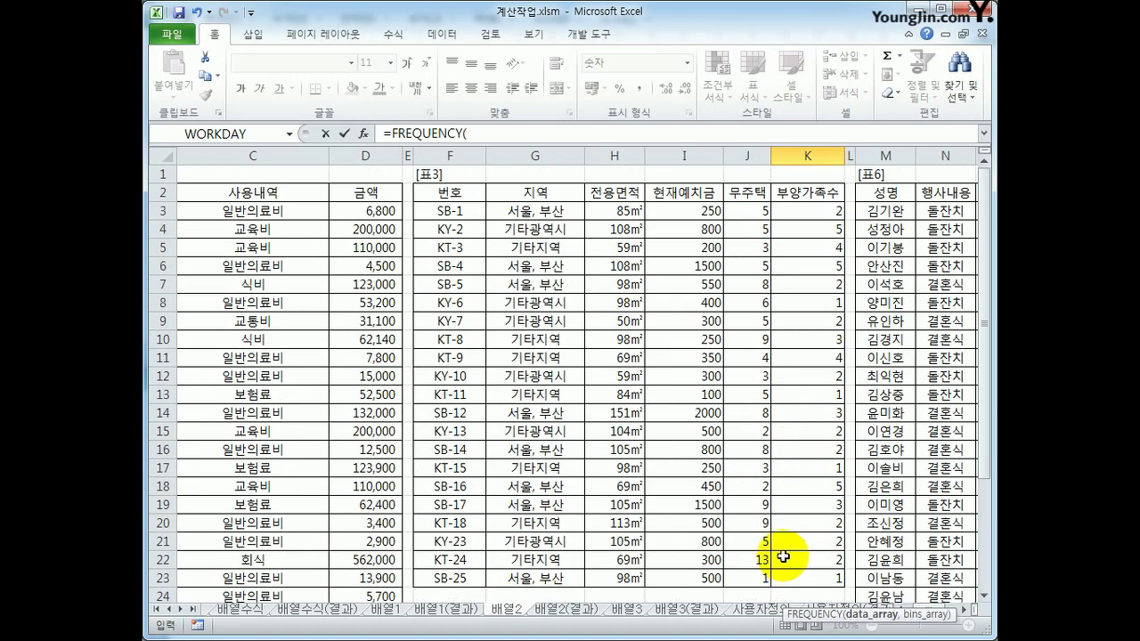
click(700, 212)
drag(700, 212, 680, 484)
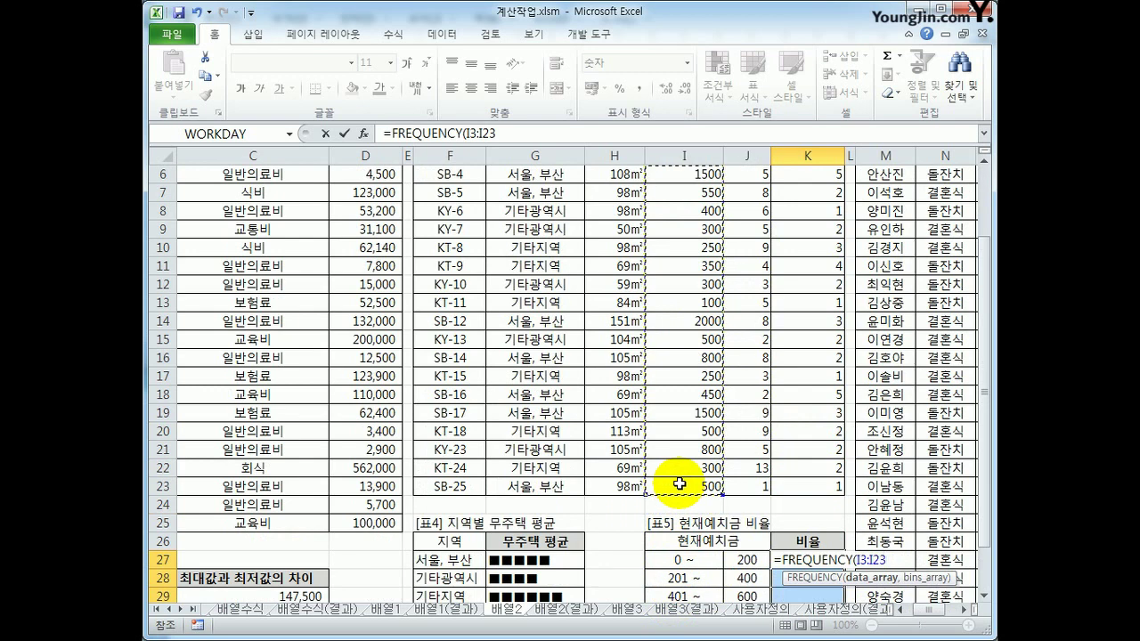
scroll(771, 485, down, 2)
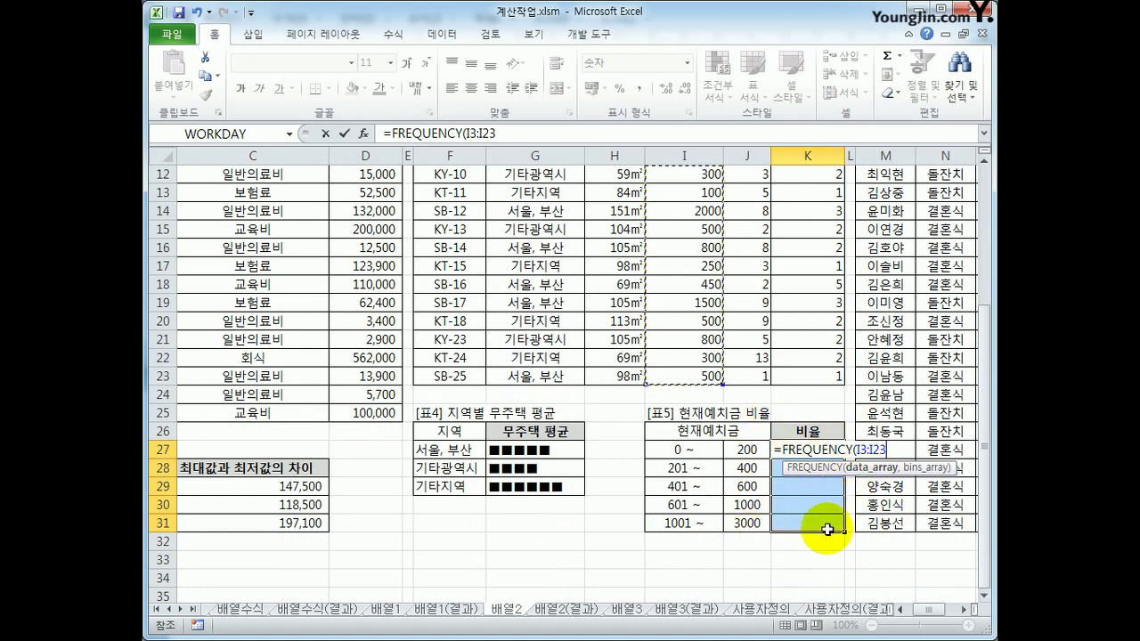
Use the upper limits J27:J31 as FREQUENCY's bins array and enter the formula as an array formula in K27:K31
text(,)
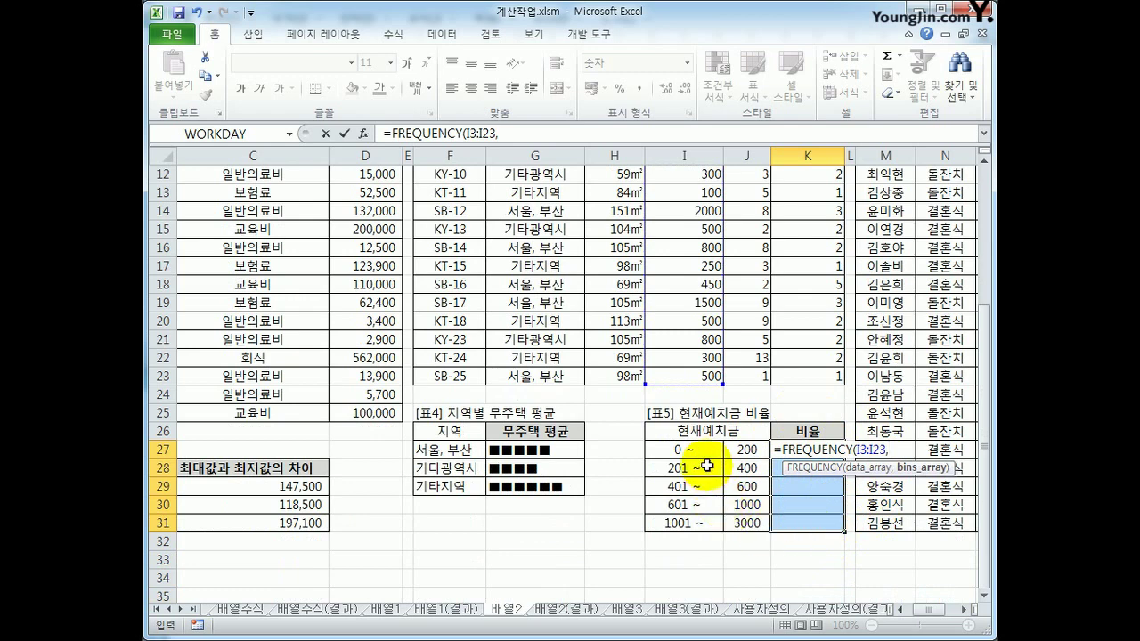
click(745, 449)
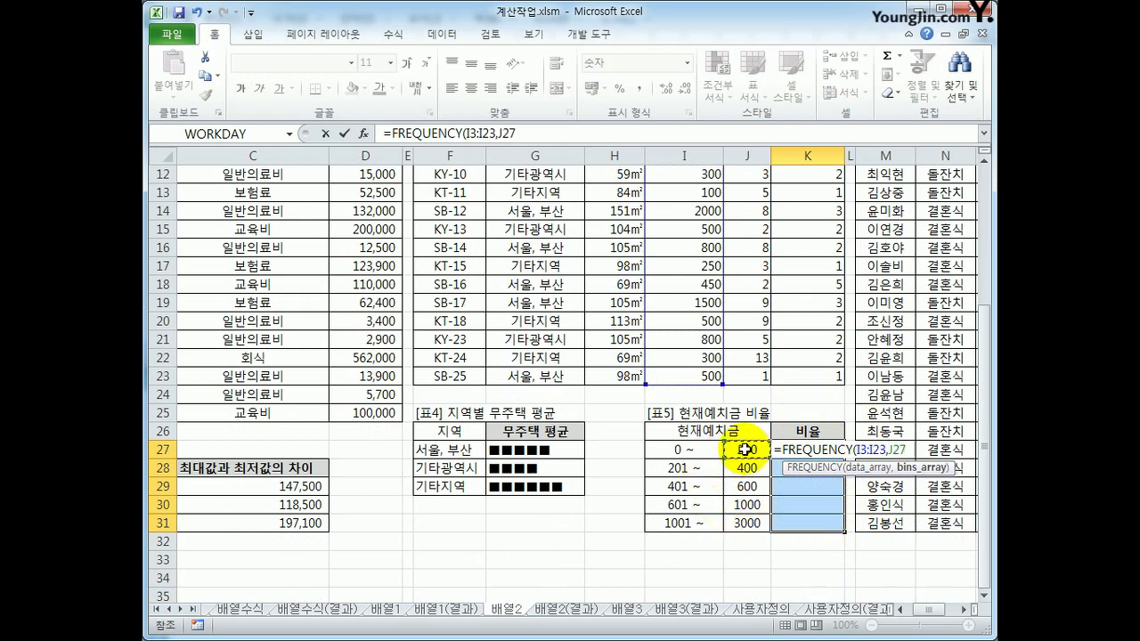
drag(744, 449, 751, 519)
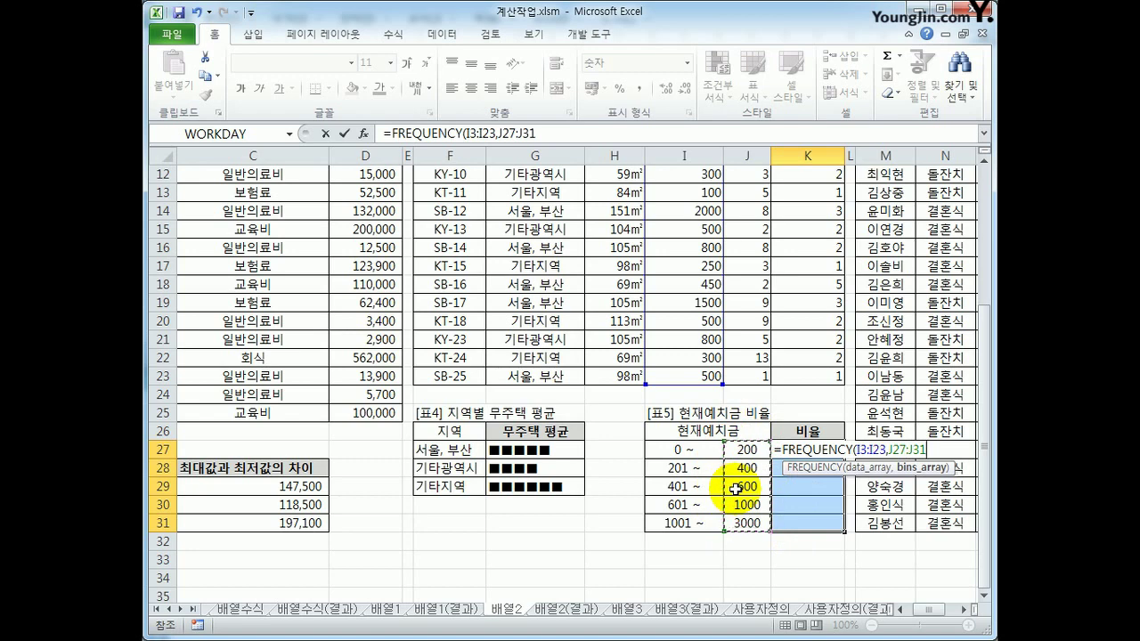
text())
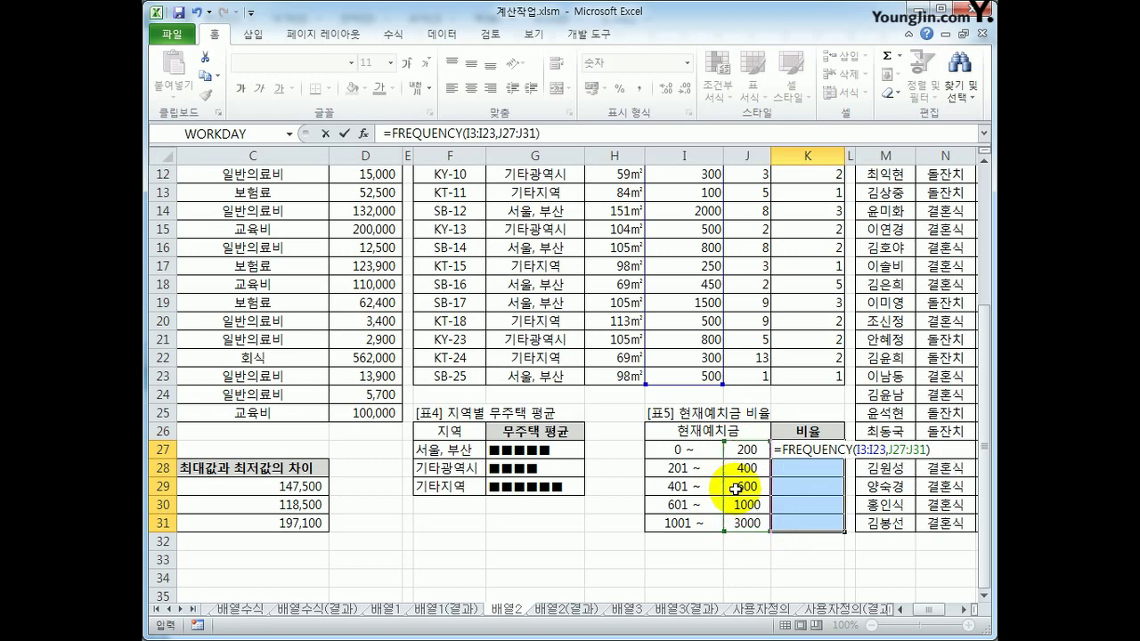
key(ctrl+shift+Return)
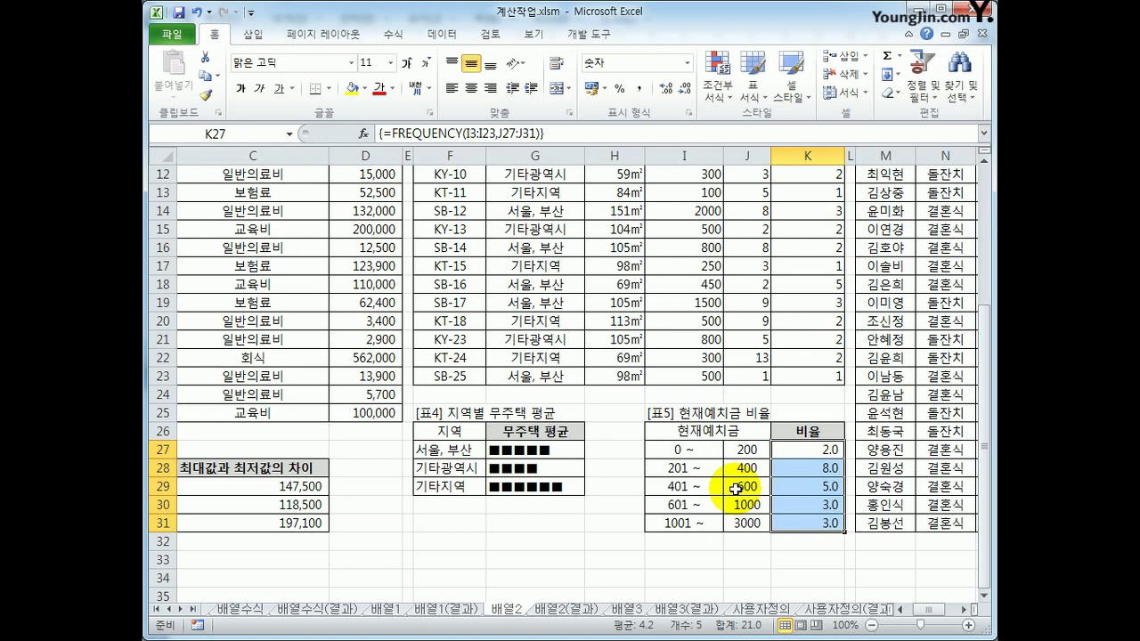
click(804, 450)
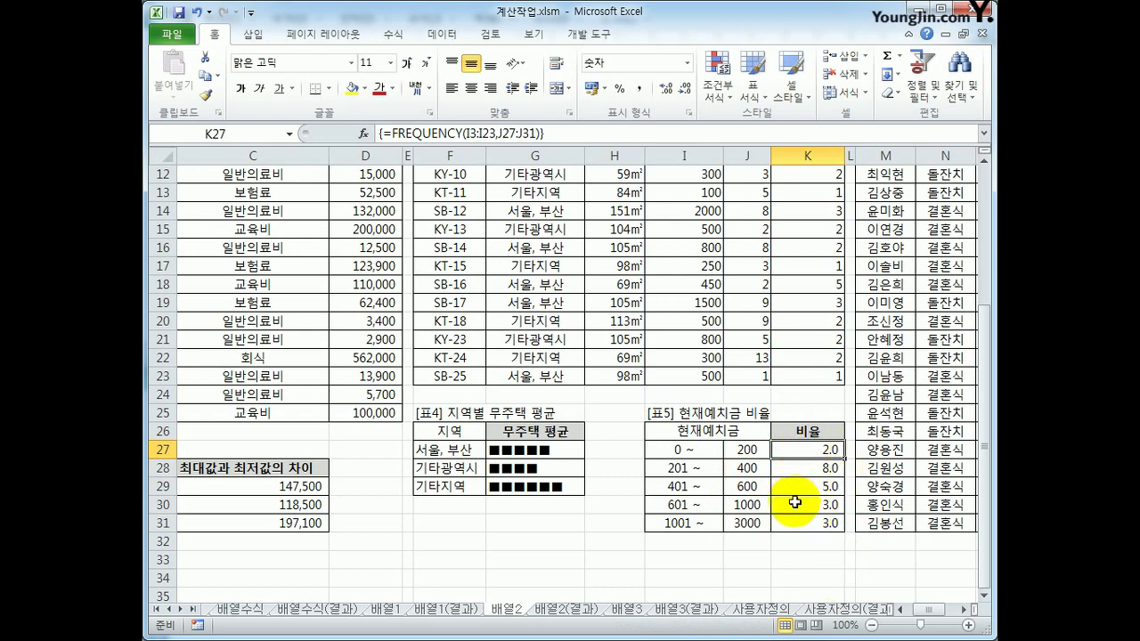
click(562, 132)
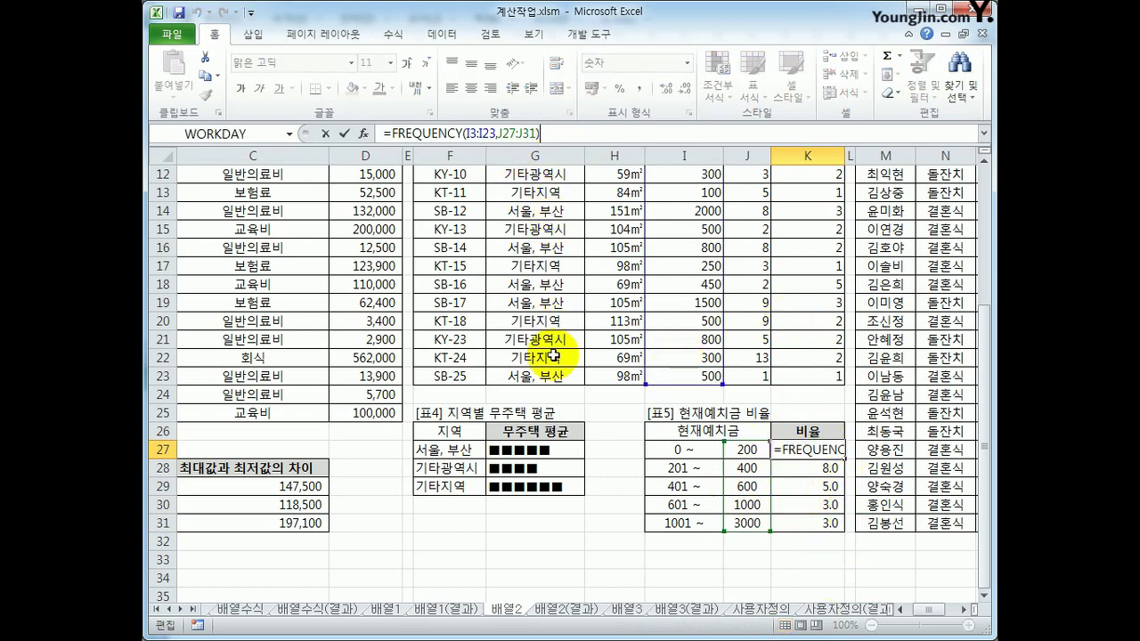
key(Escape)
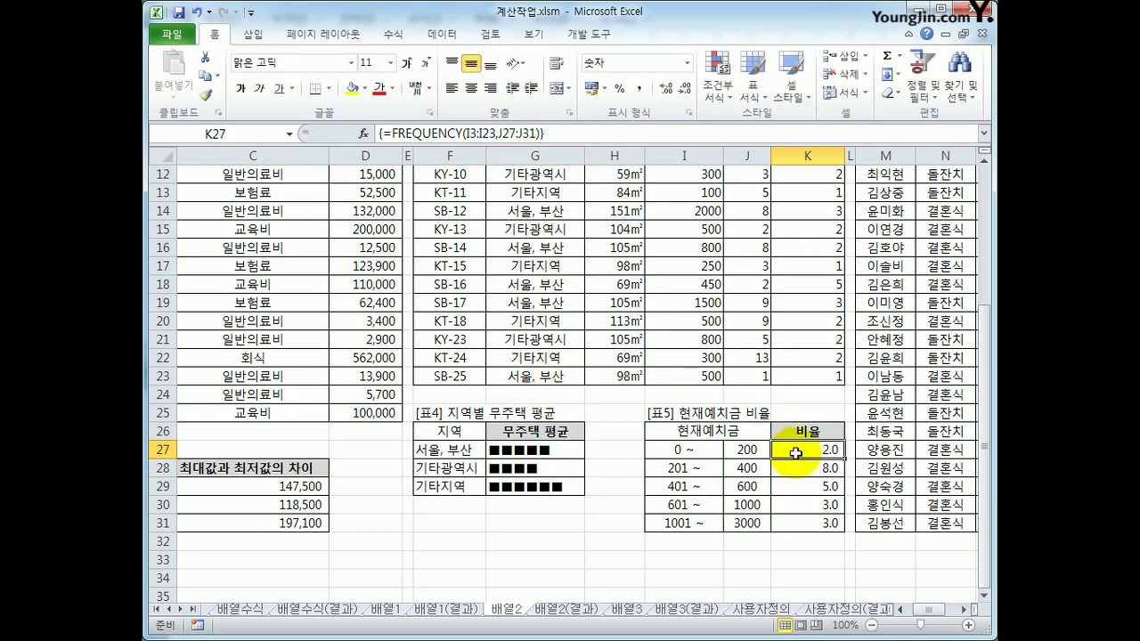
Edit the array formula of K27:K31 so that FREQUENCY is divided by COUNT(I3:I23)
drag(796, 450, 795, 527)
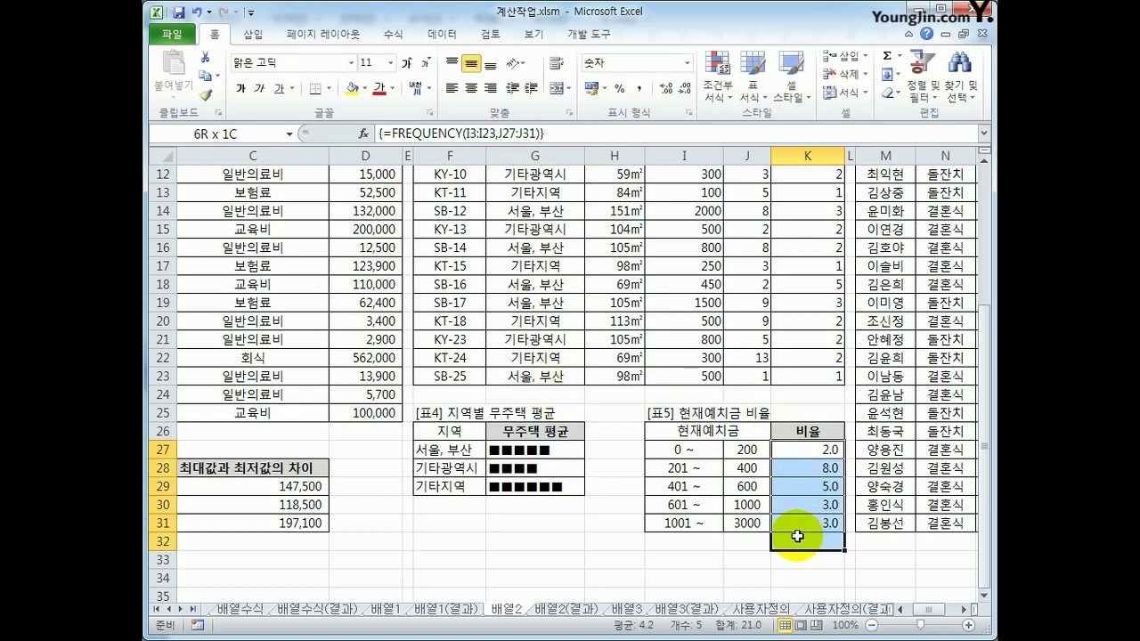
click(561, 134)
text(/)
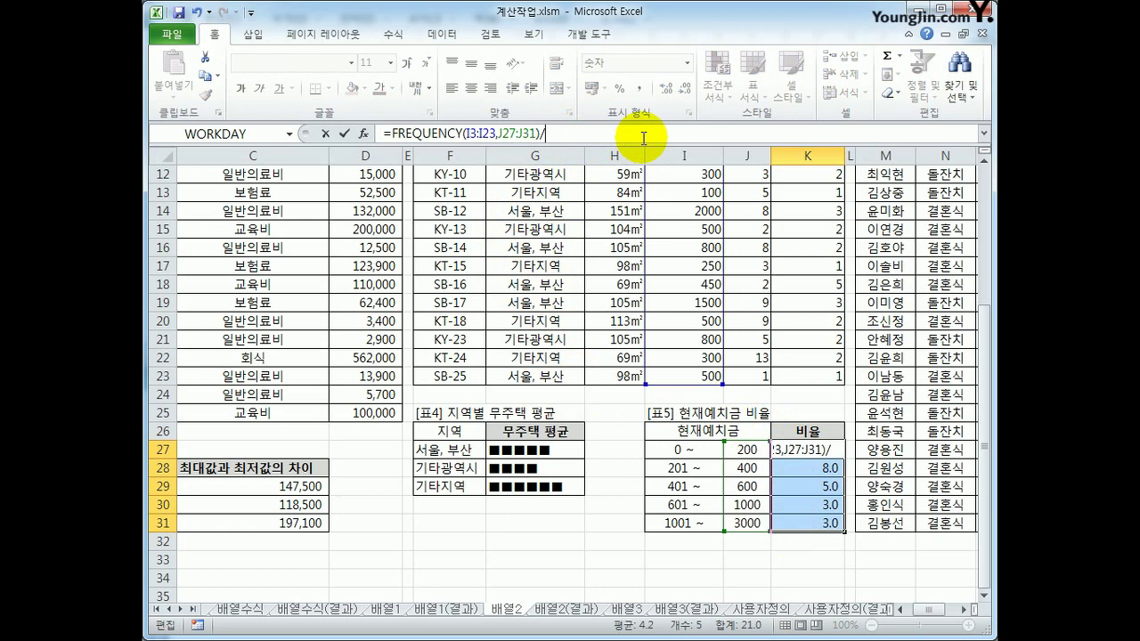
text(count()
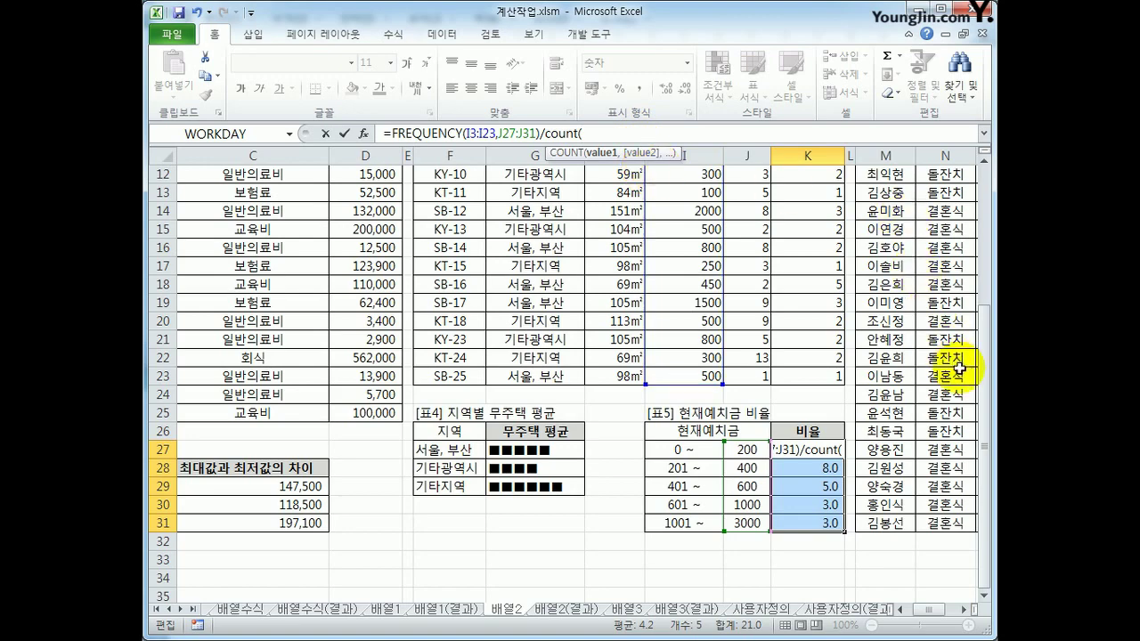
drag(983, 392, 990, 223)
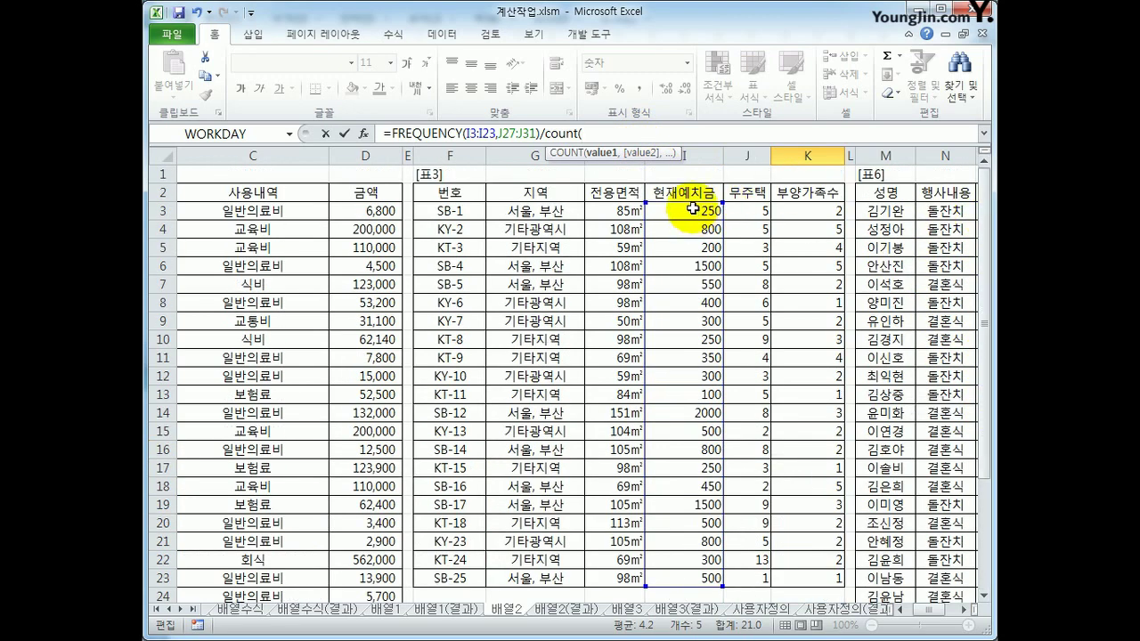
drag(690, 211, 674, 575)
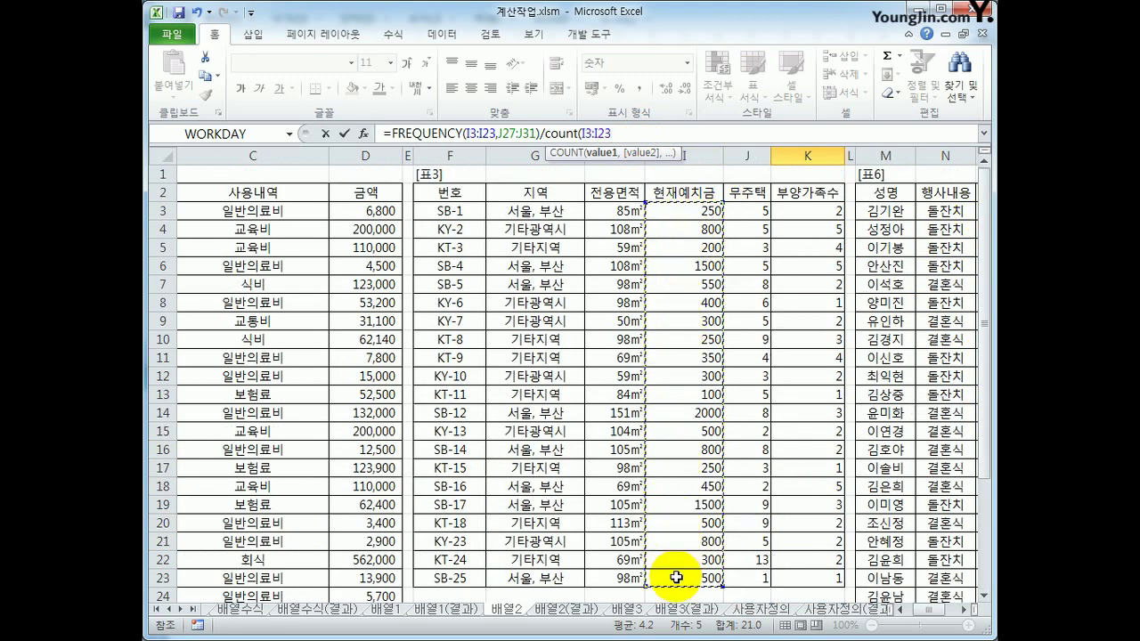
text())
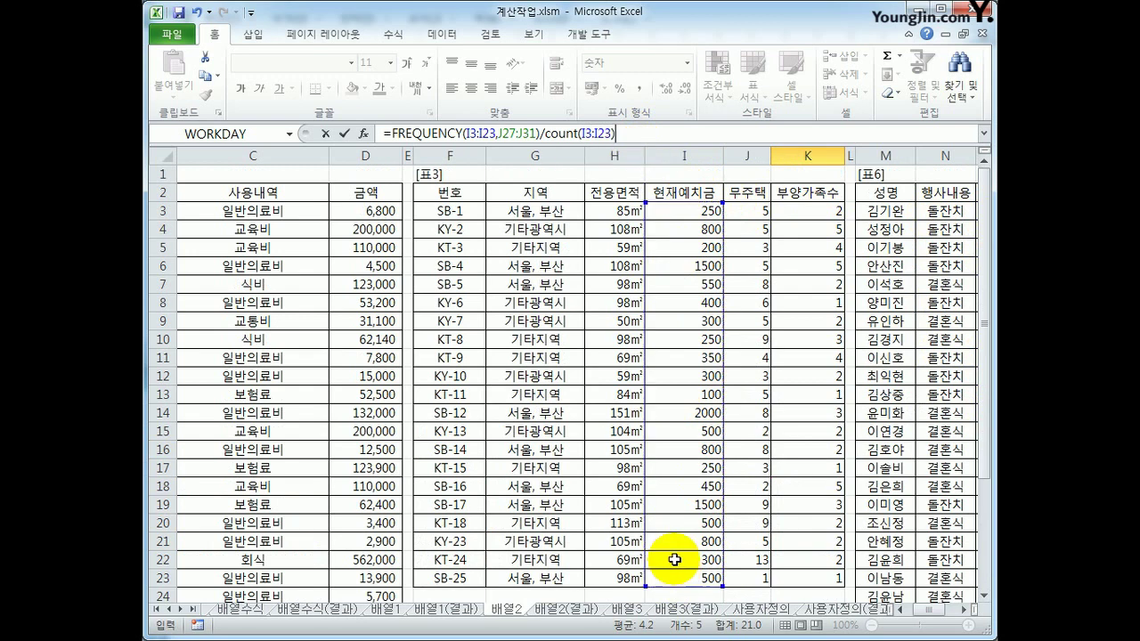
Multiply the ratio formula by 100, enter it as an array formula in K27:K31 and check the 비율 results
text(*100)
key(ctrl+shift+Return)
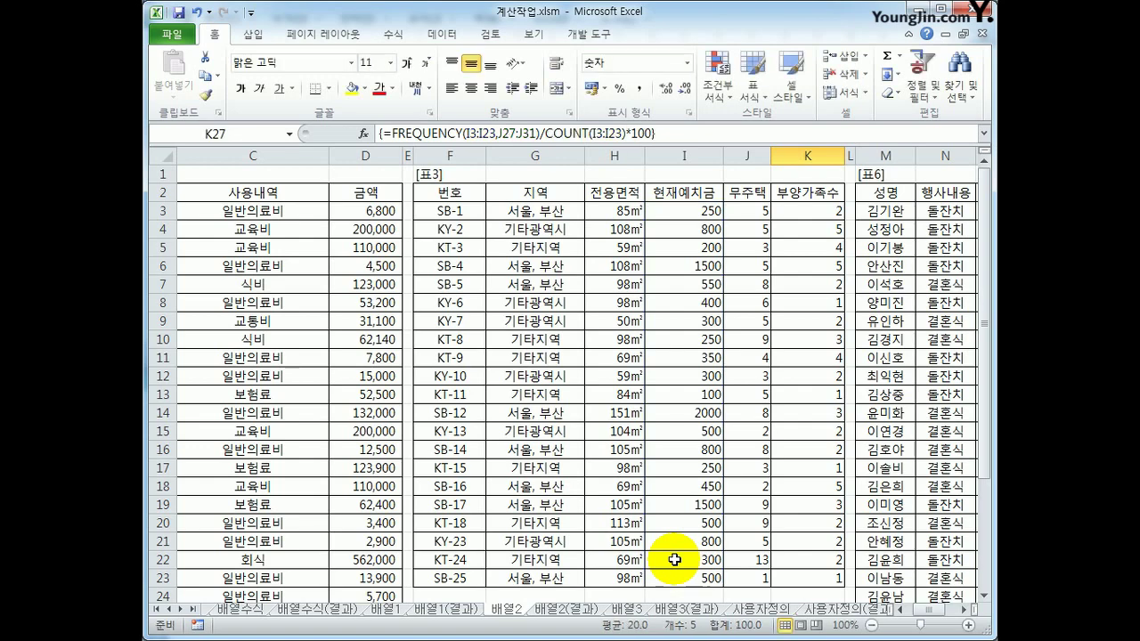
scroll(674, 559, down, 4)
drag(808, 431, 824, 501)
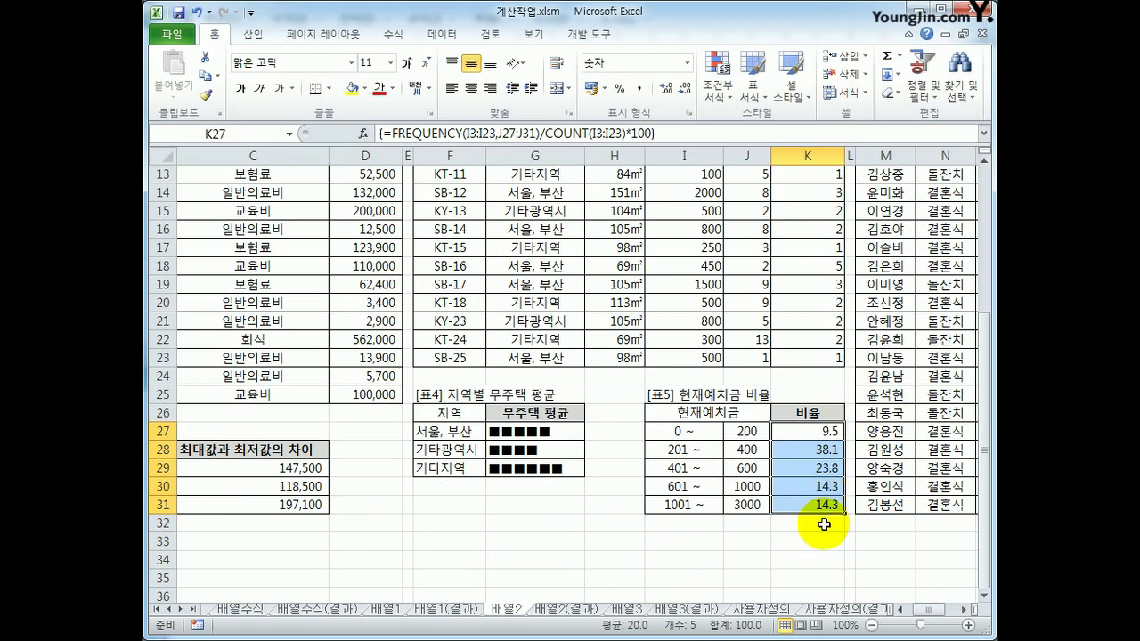
Examine 표6's 행사내용 and 인원 columns and the empty 돌잔치 and 결혼식 frequency columns of 표7
click(964, 611)
click(964, 610)
click(964, 610)
scroll(923, 528, up, 4)
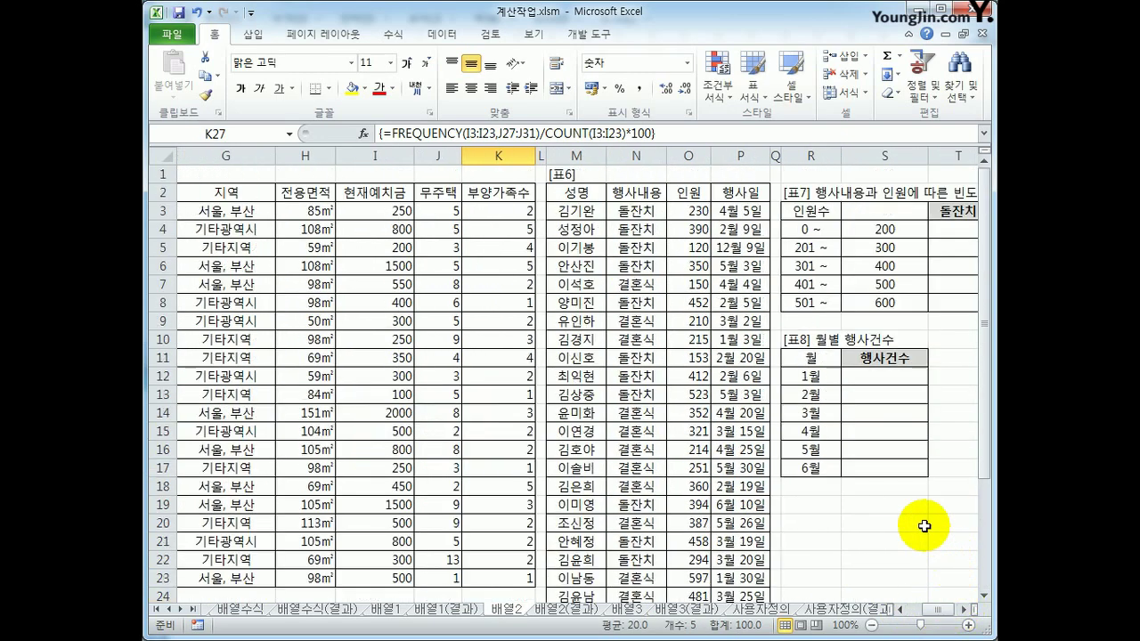
click(964, 611)
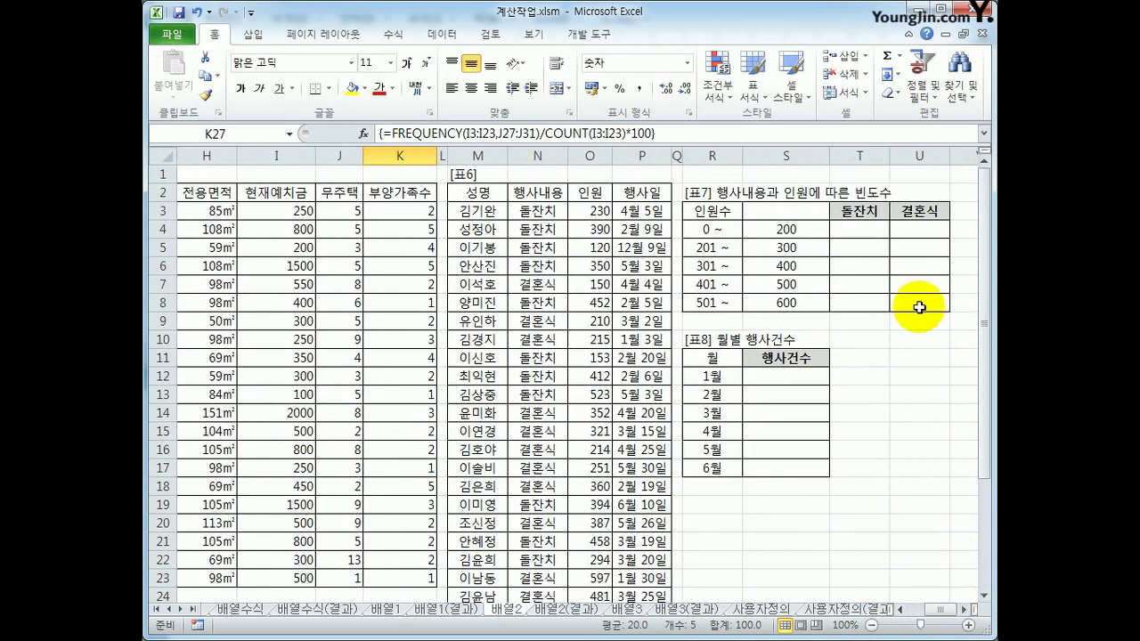
click(867, 230)
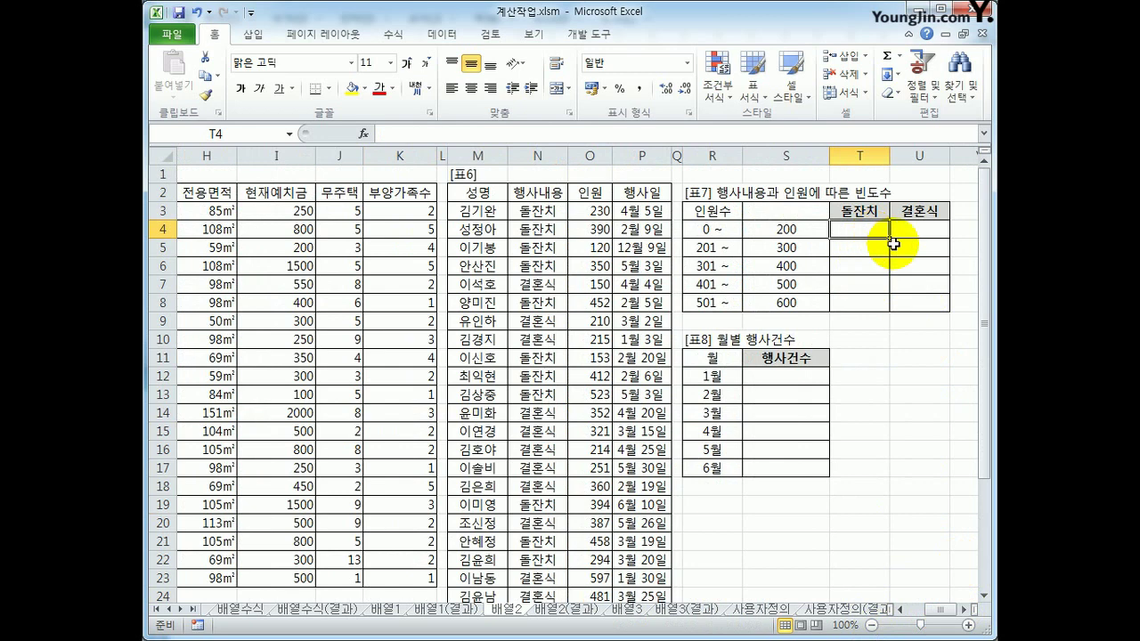
click(535, 211)
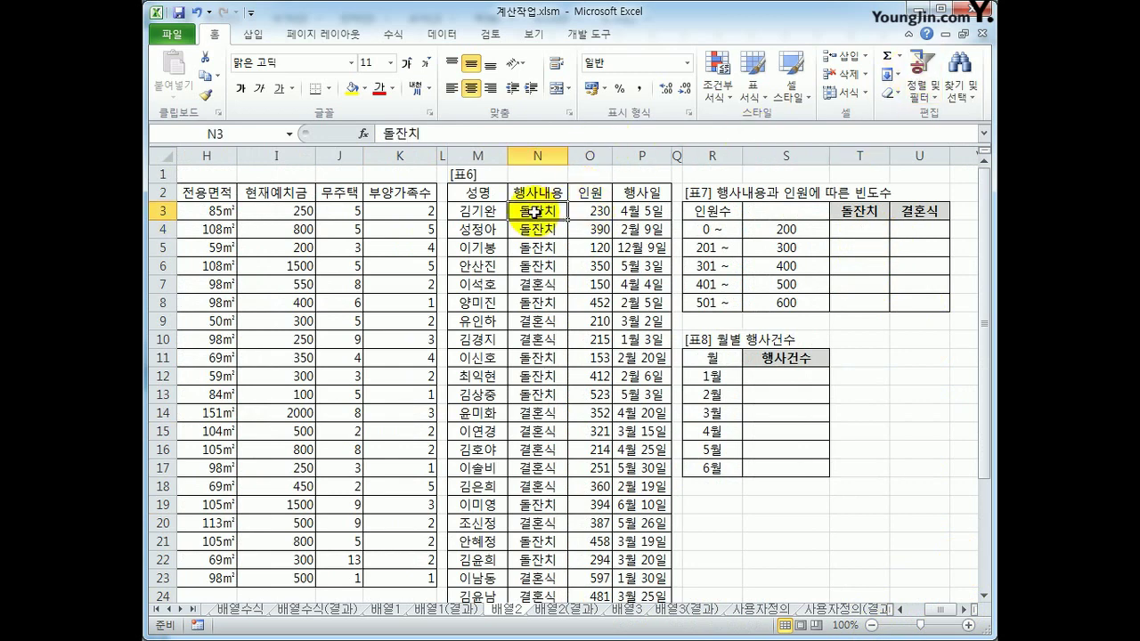
click(591, 211)
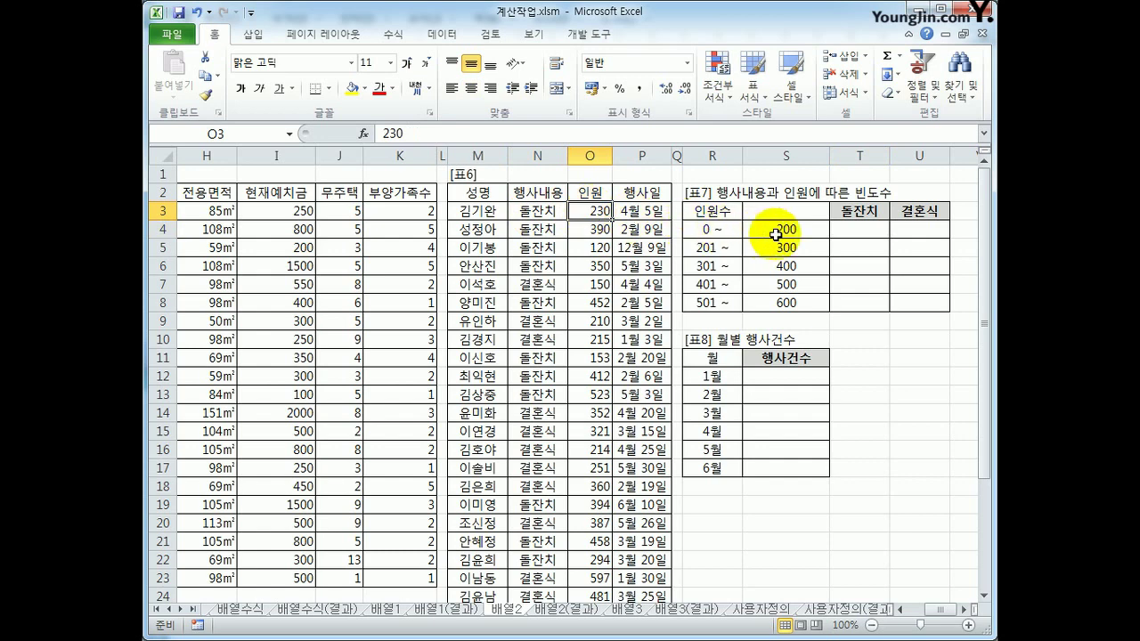
click(850, 234)
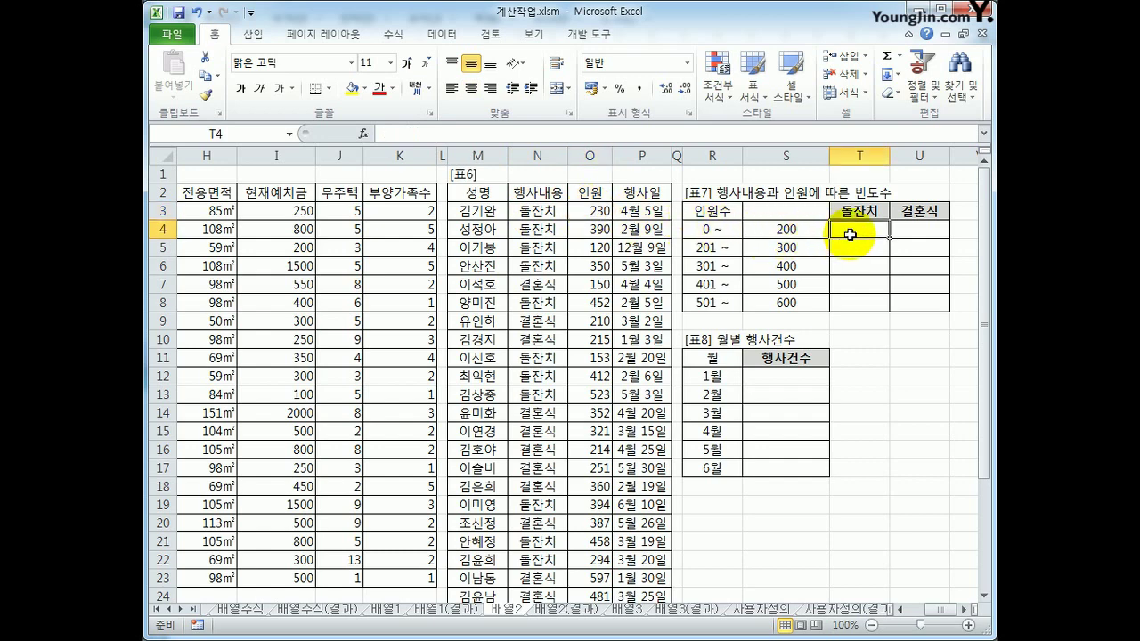
click(926, 234)
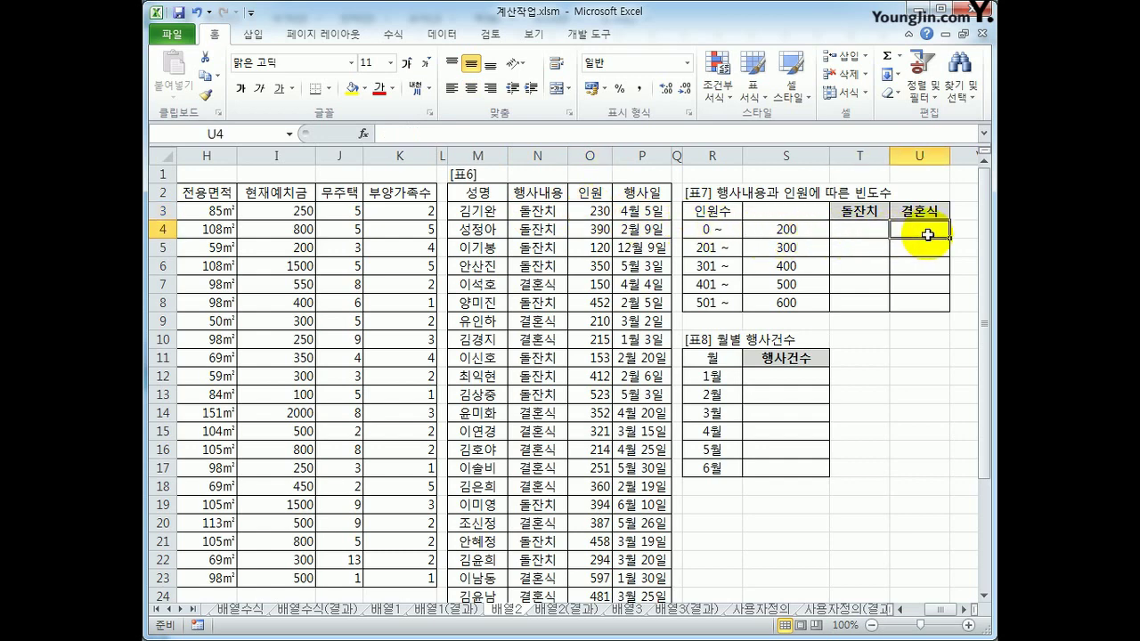
Start a FREQUENCY formula with a nested IF in 표7's 돌잔치 cells T4:T8, testing the absolute 행사내용 range $N$3:$N$31
click(855, 229)
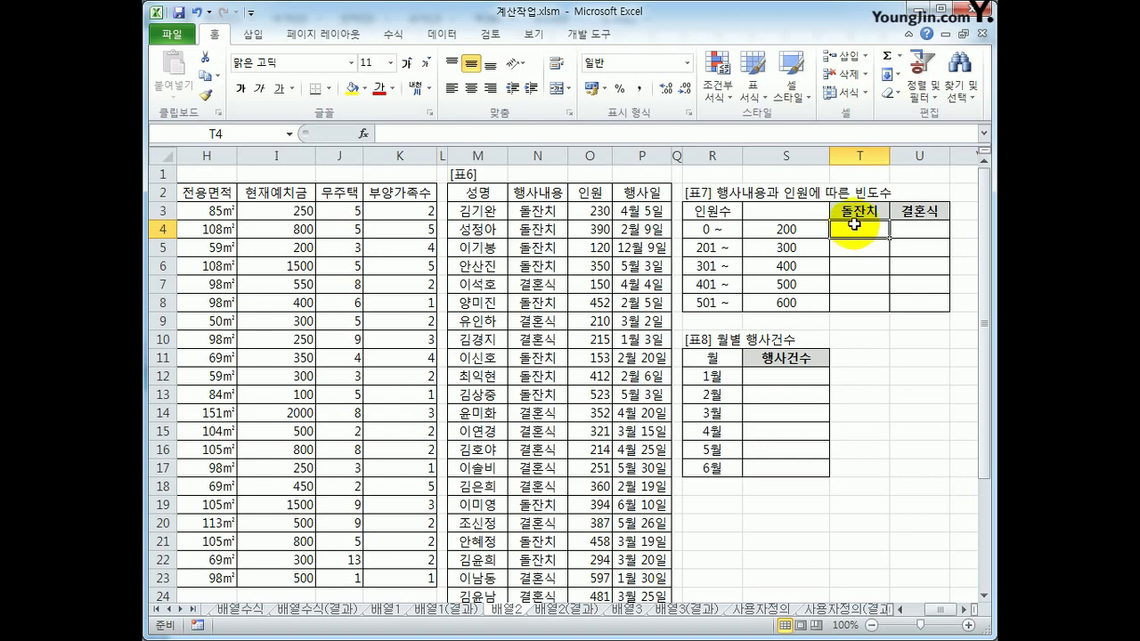
drag(854, 225, 855, 300)
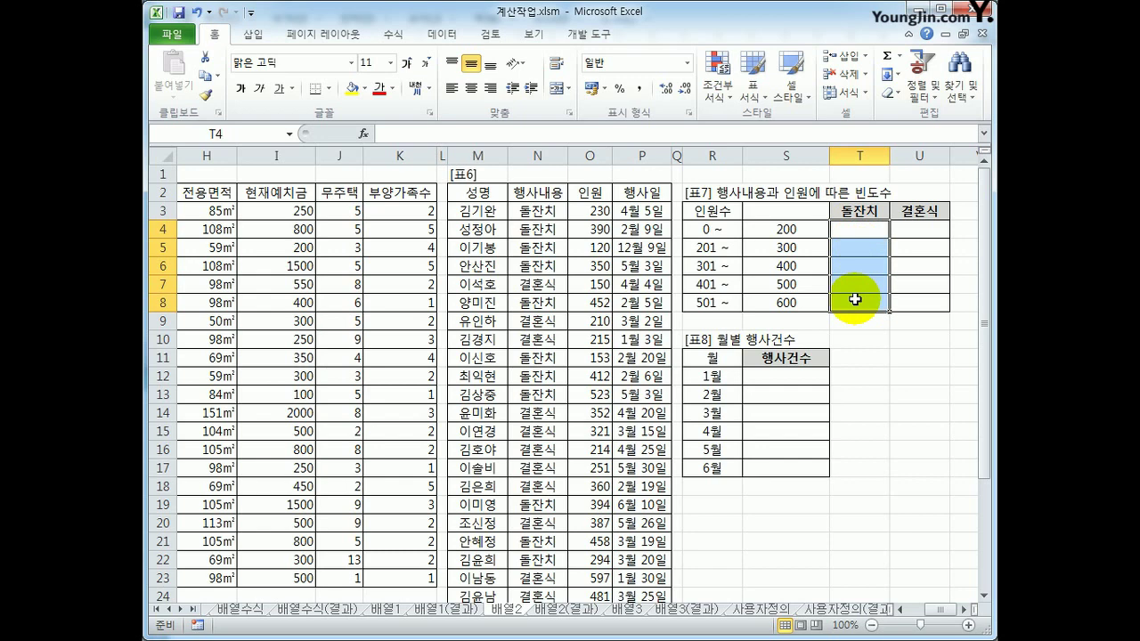
text(=fr)
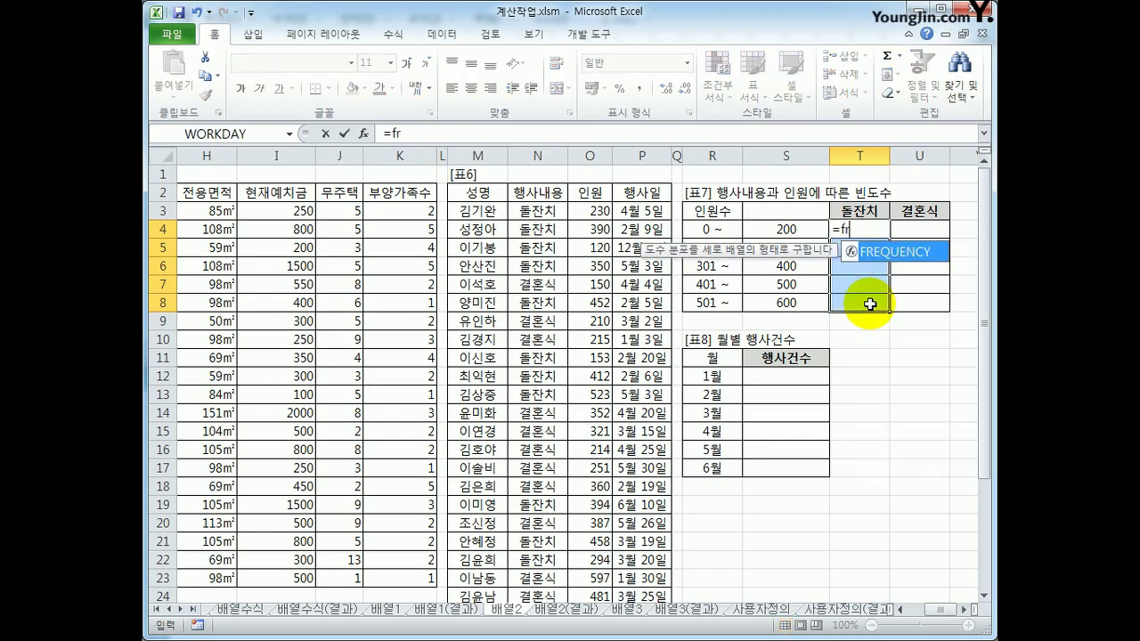
key(Tab)
text(if()
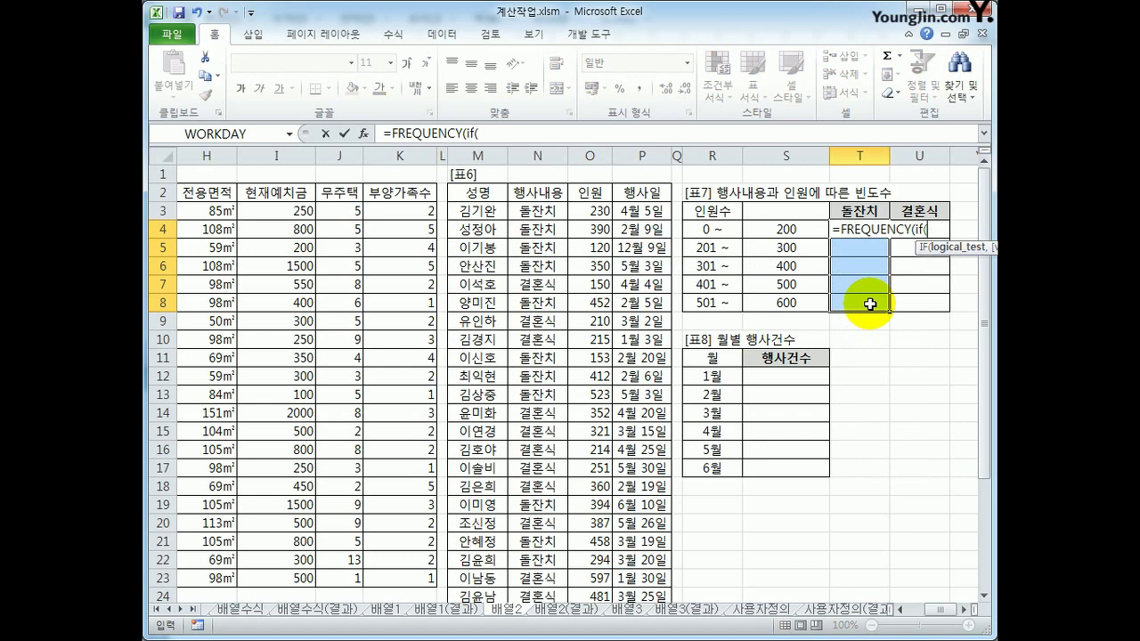
click(545, 213)
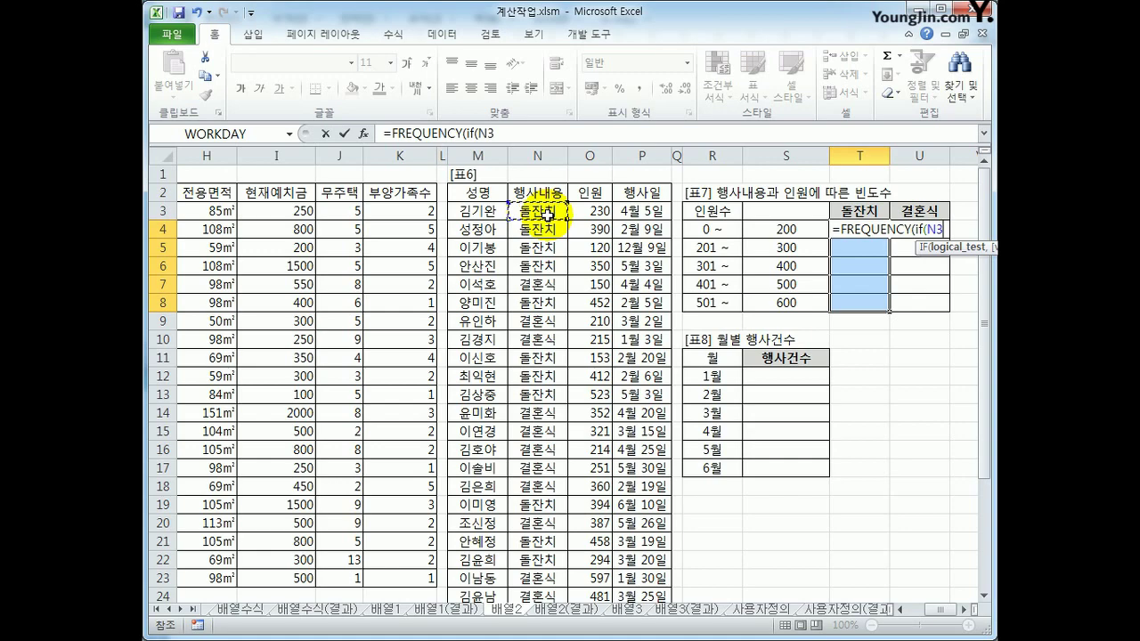
drag(545, 213, 538, 560)
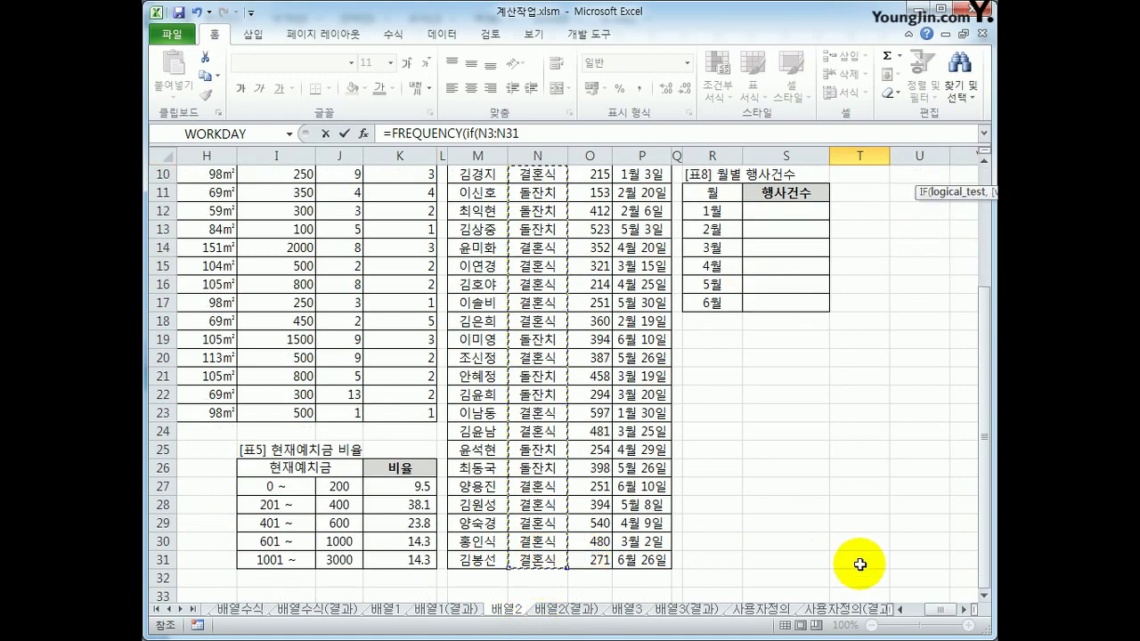
scroll(941, 526, up, 3)
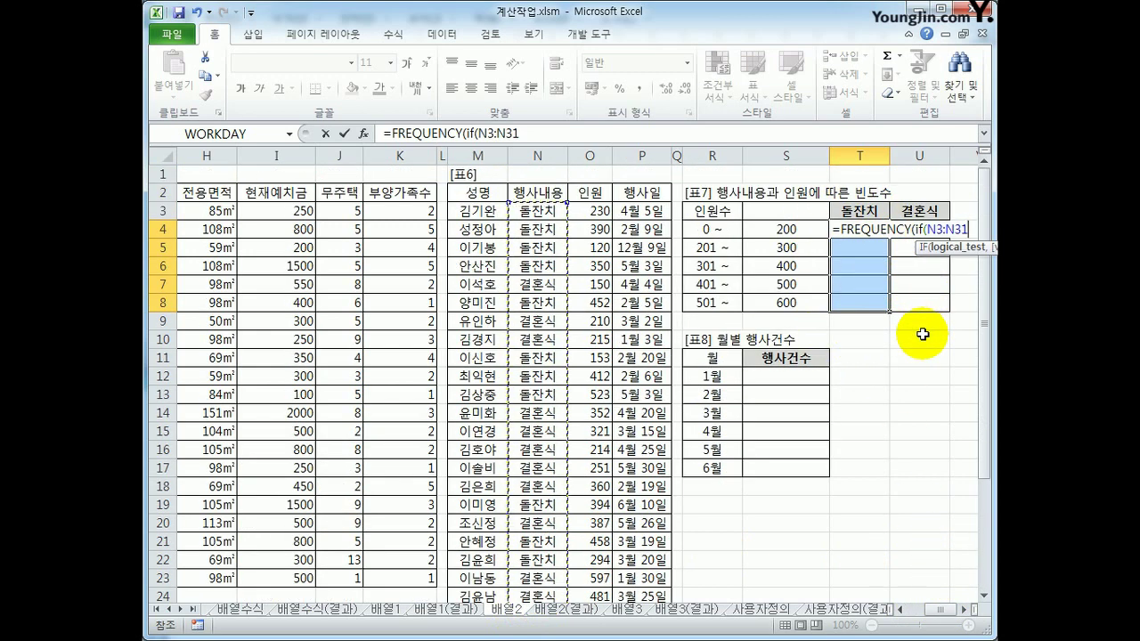
key(F4)
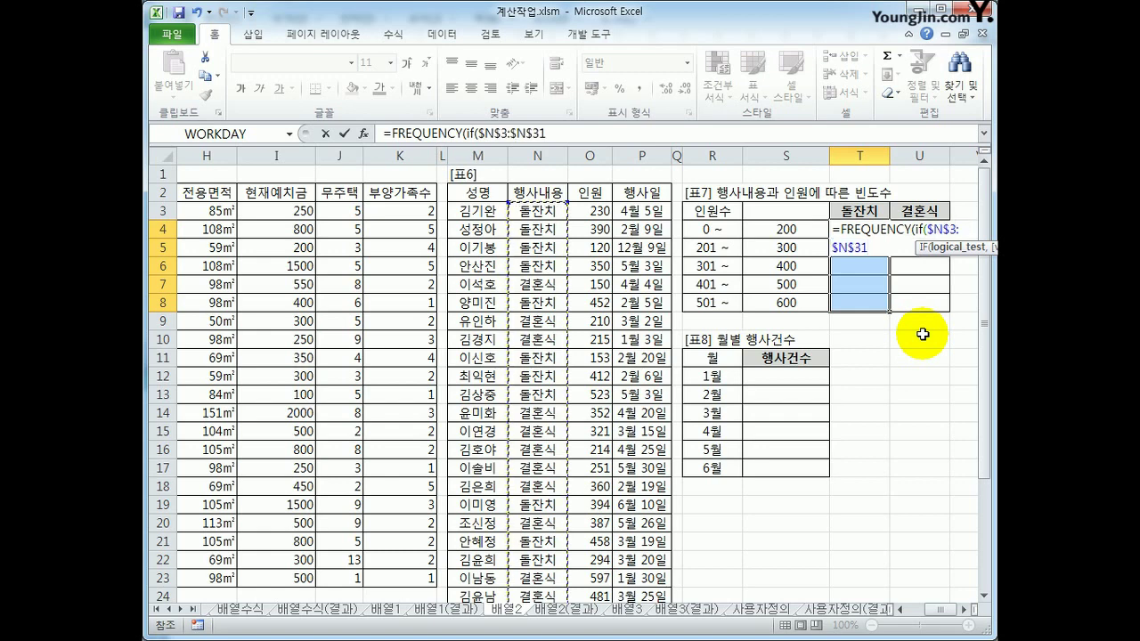
Compare the IF condition's 행사내용 range with the 돌잔치 heading, using the row-locked reference T$3
text(=)
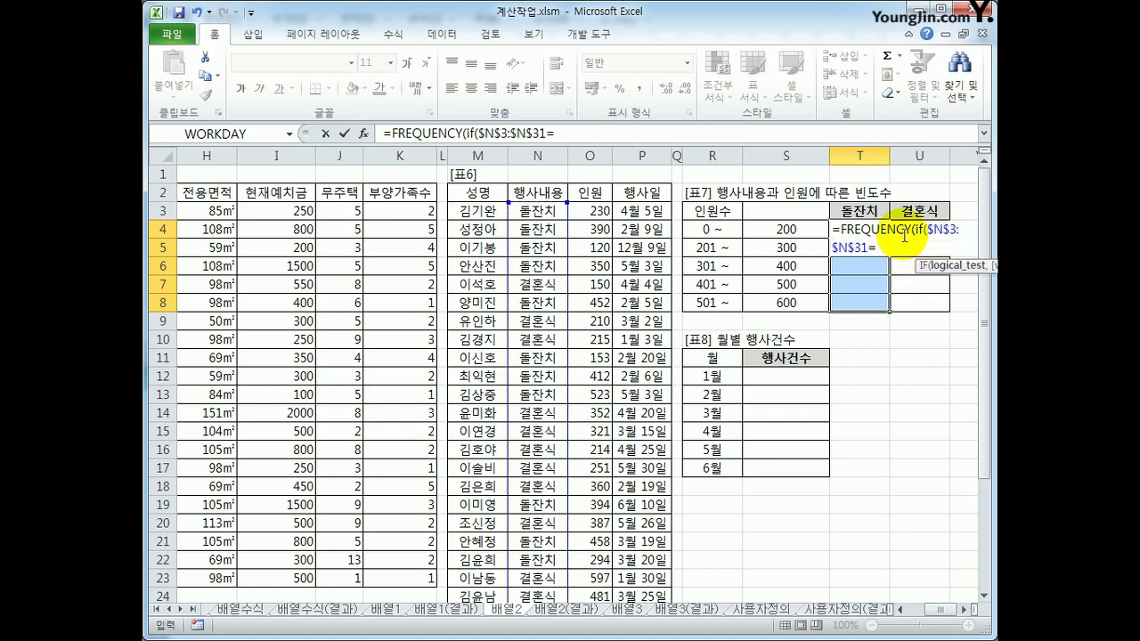
click(873, 211)
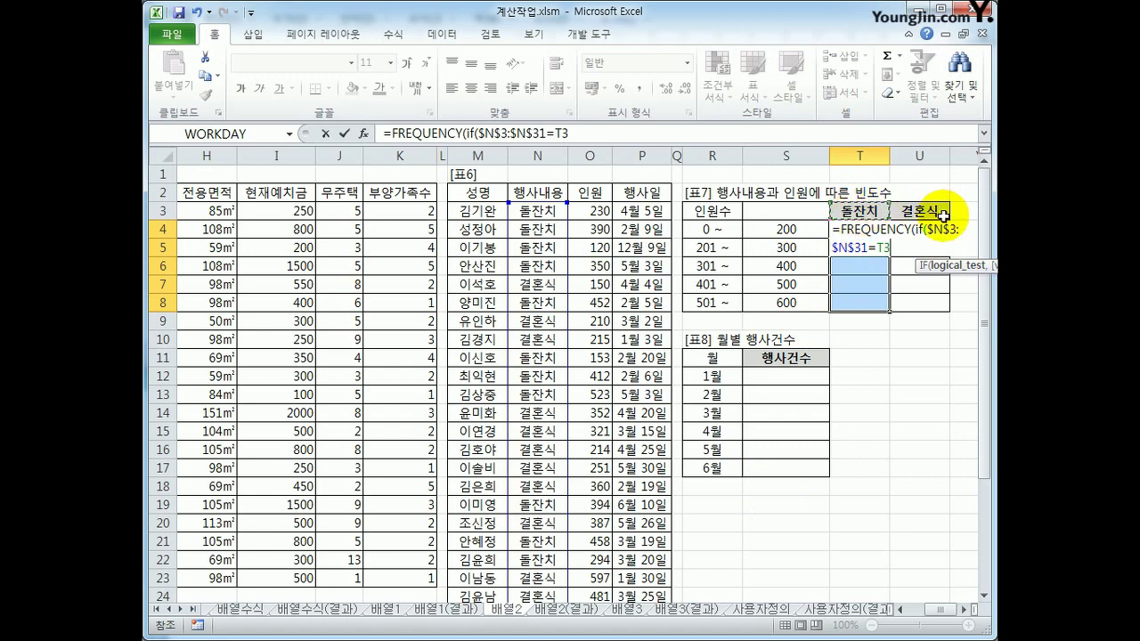
key(F4)
key(F4)
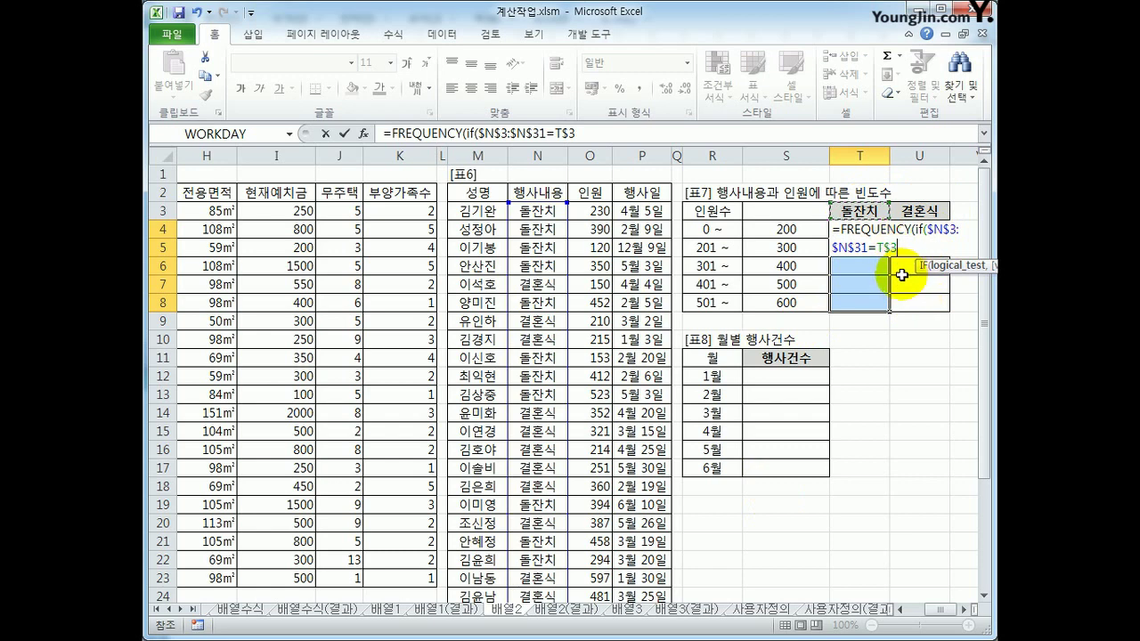
Return the absolute 인원 range $O$3:$O$31 when the condition is true and close the IF function
text(,)
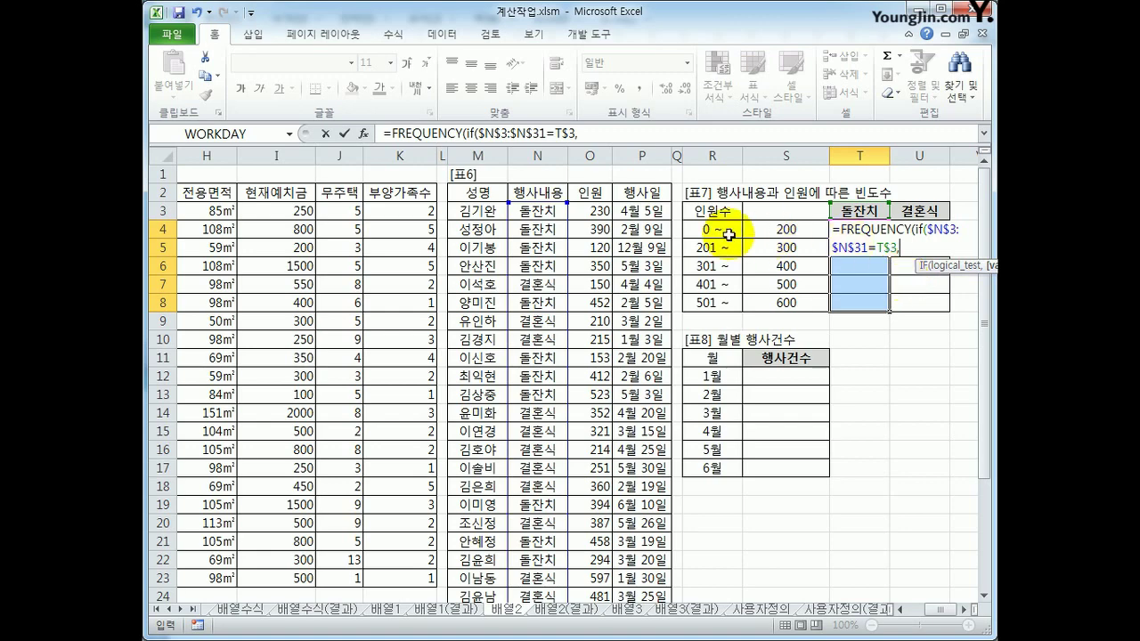
drag(595, 211, 600, 565)
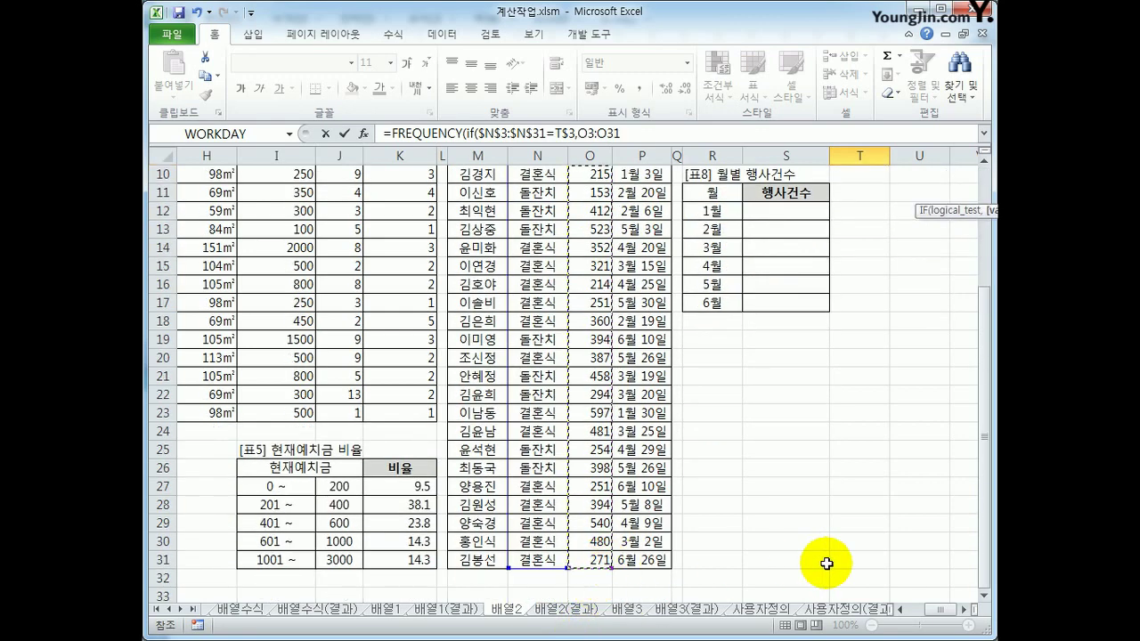
key(F4)
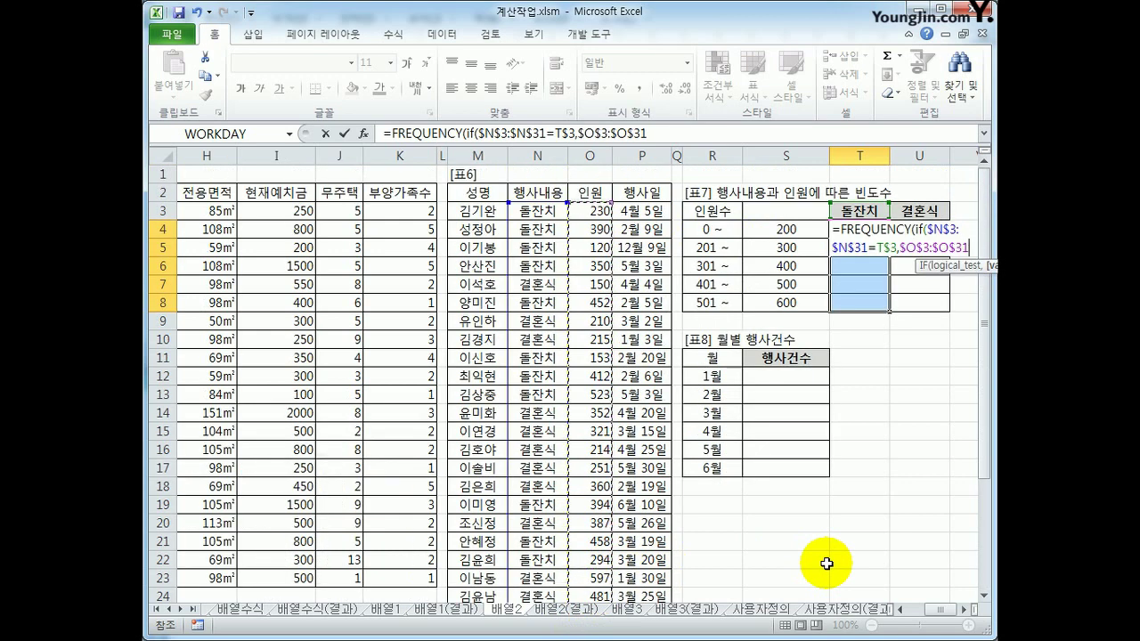
text(),)
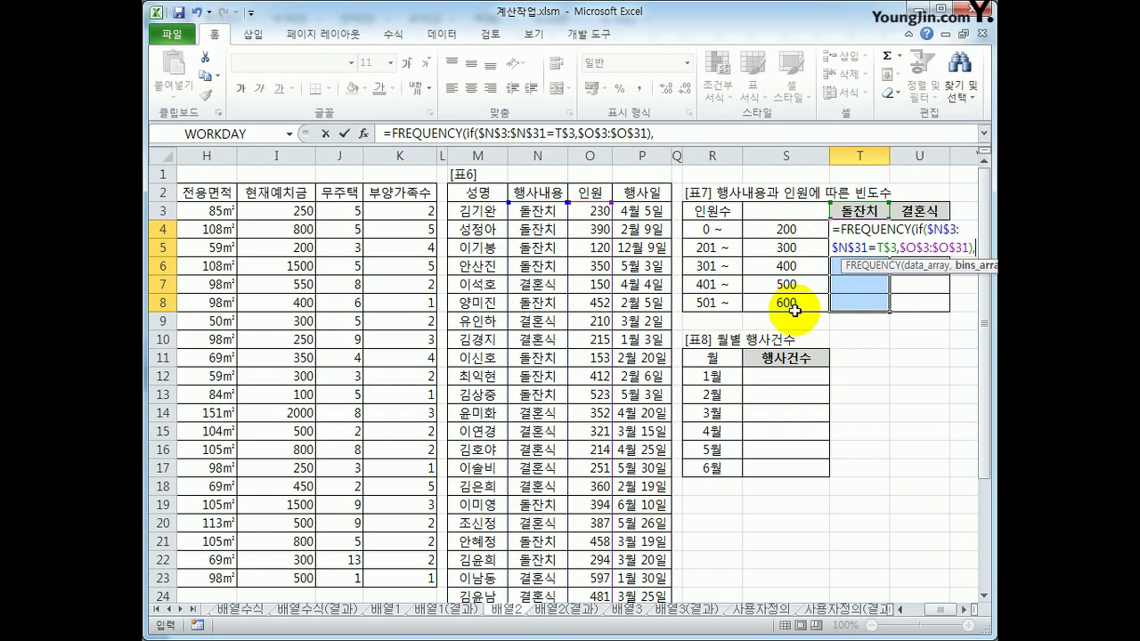
Use the absolute upper limits $S$4:$S$8 as FREQUENCY's bins array and close the function
drag(790, 224, 791, 299)
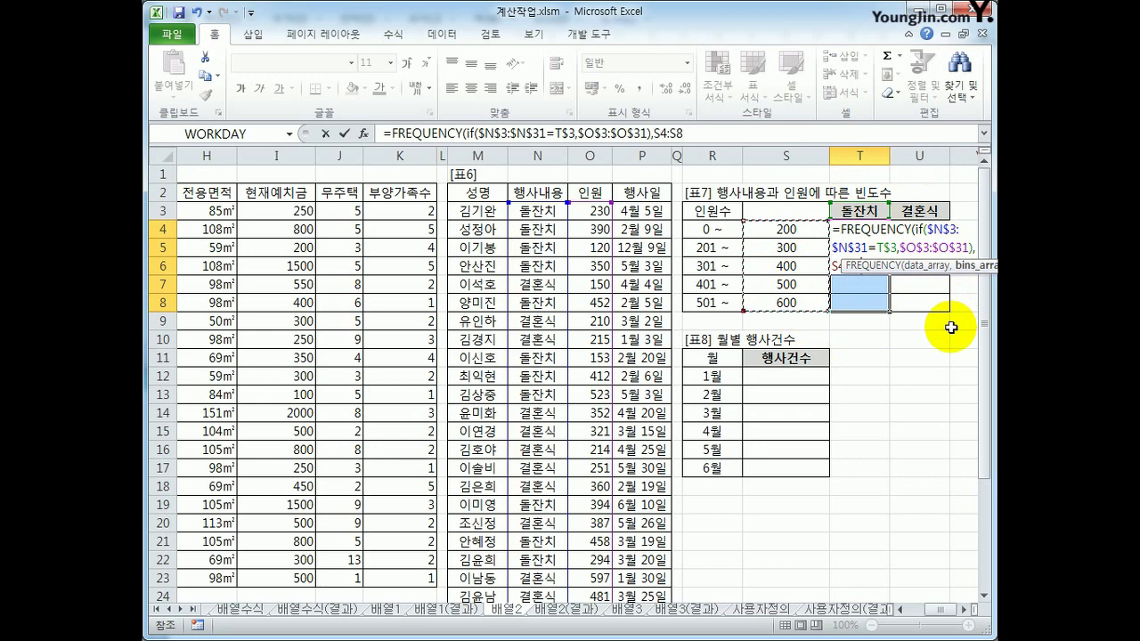
key(F4)
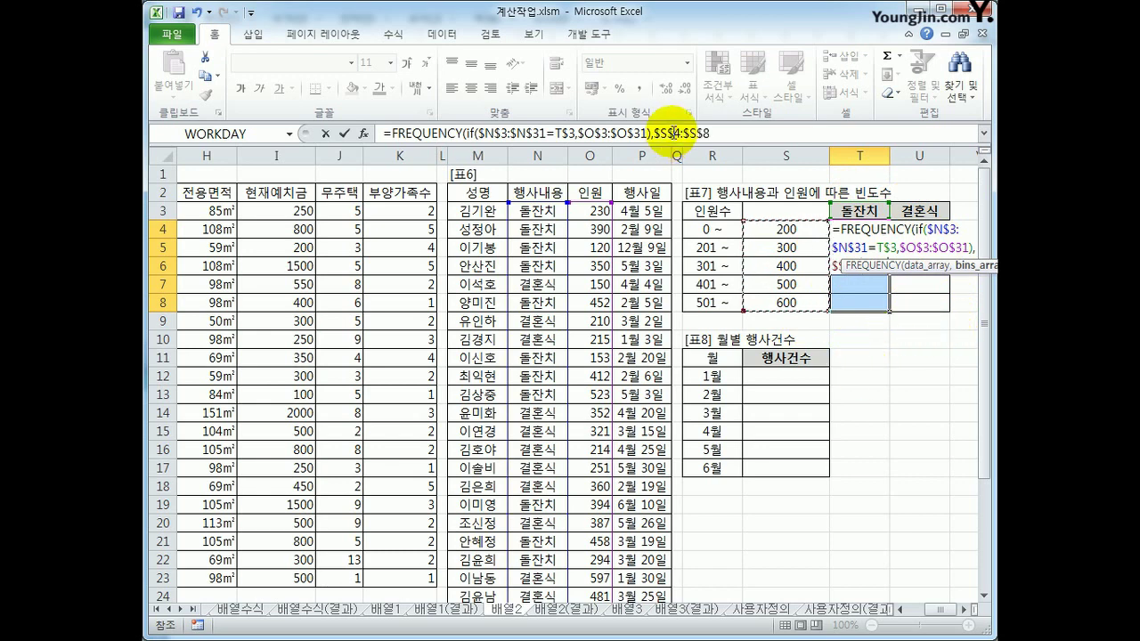
click(715, 134)
text())
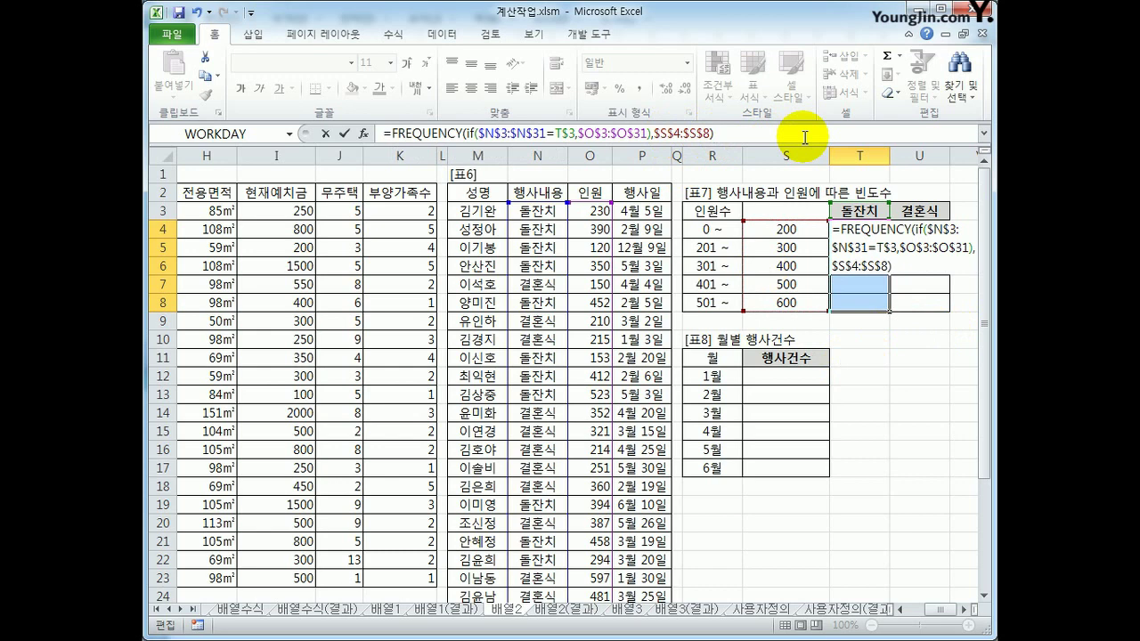
Enter the formula as an array formula in T4:T8 and copy it across to the 결혼식 cells U4:U8
key(ctrl+shift+Return)
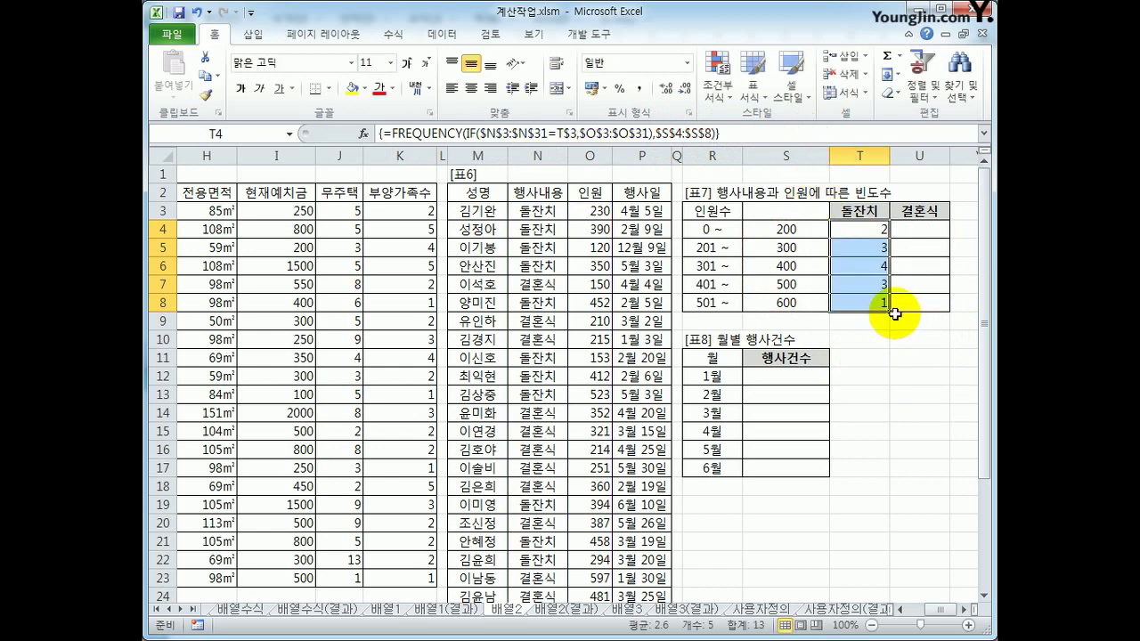
drag(888, 311, 932, 313)
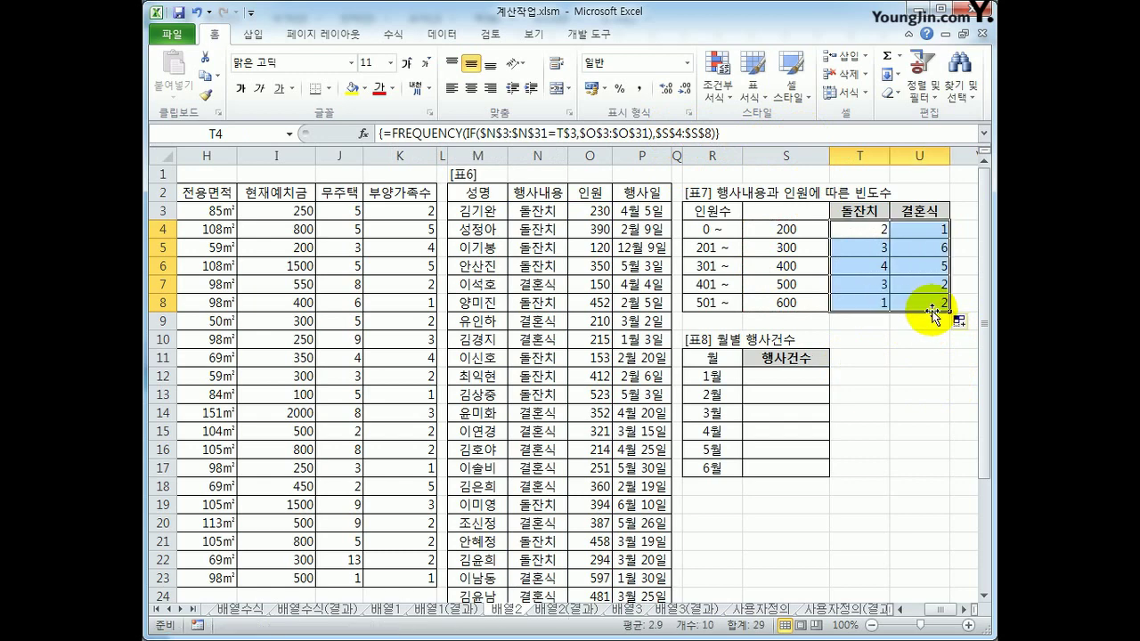
click(924, 230)
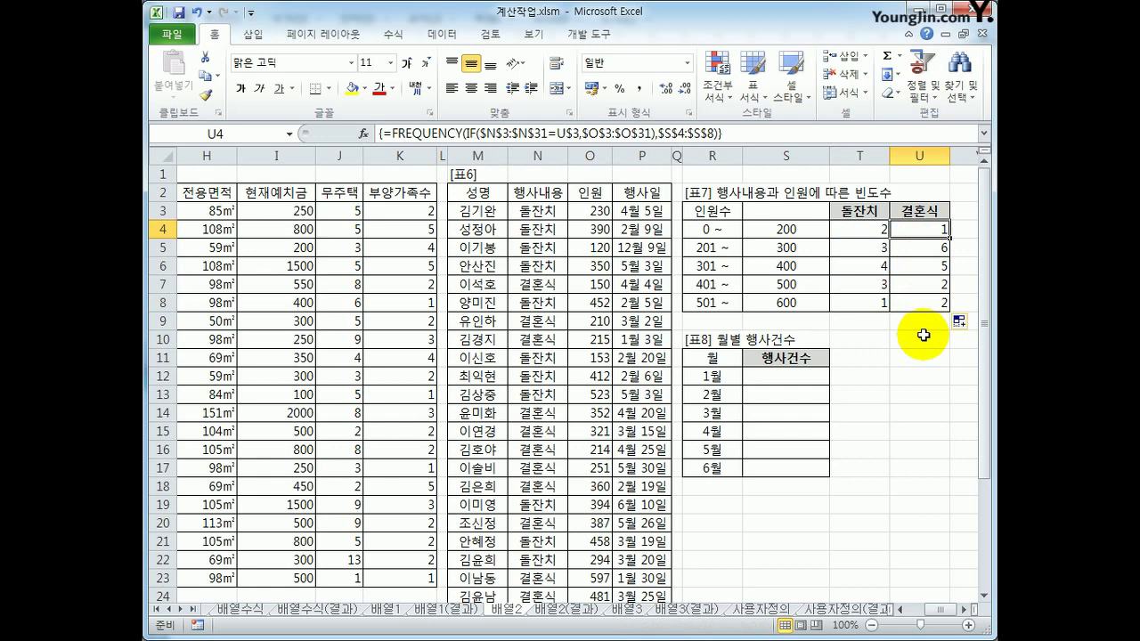
Examine 표6's 행사일 dates and the months of 표8 for the empty 행사건수 column
click(761, 376)
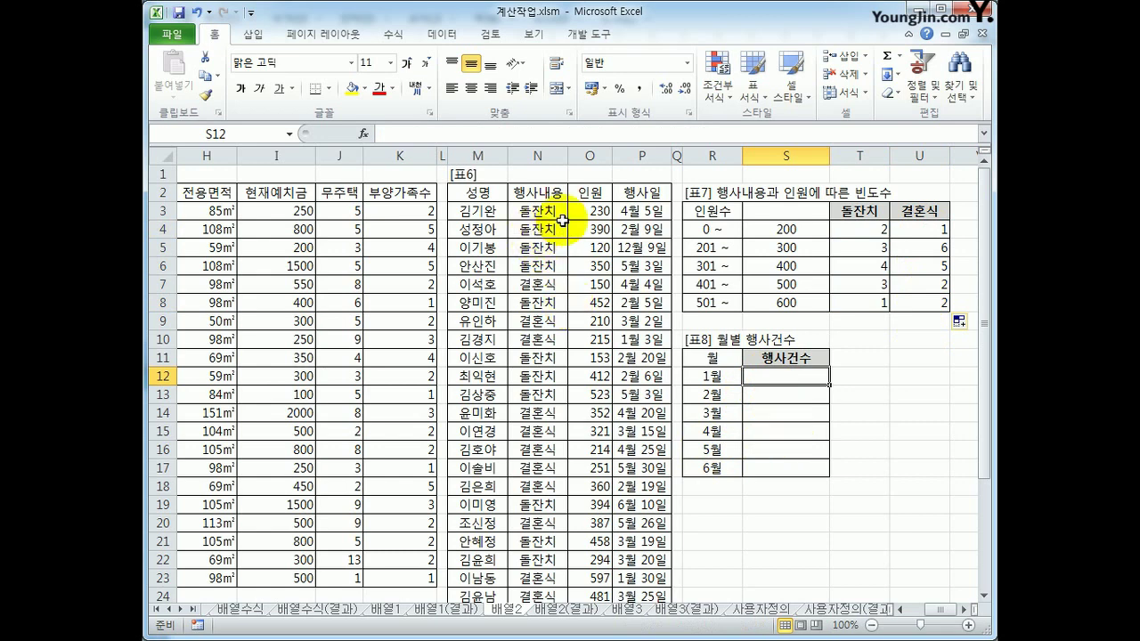
drag(636, 210, 629, 463)
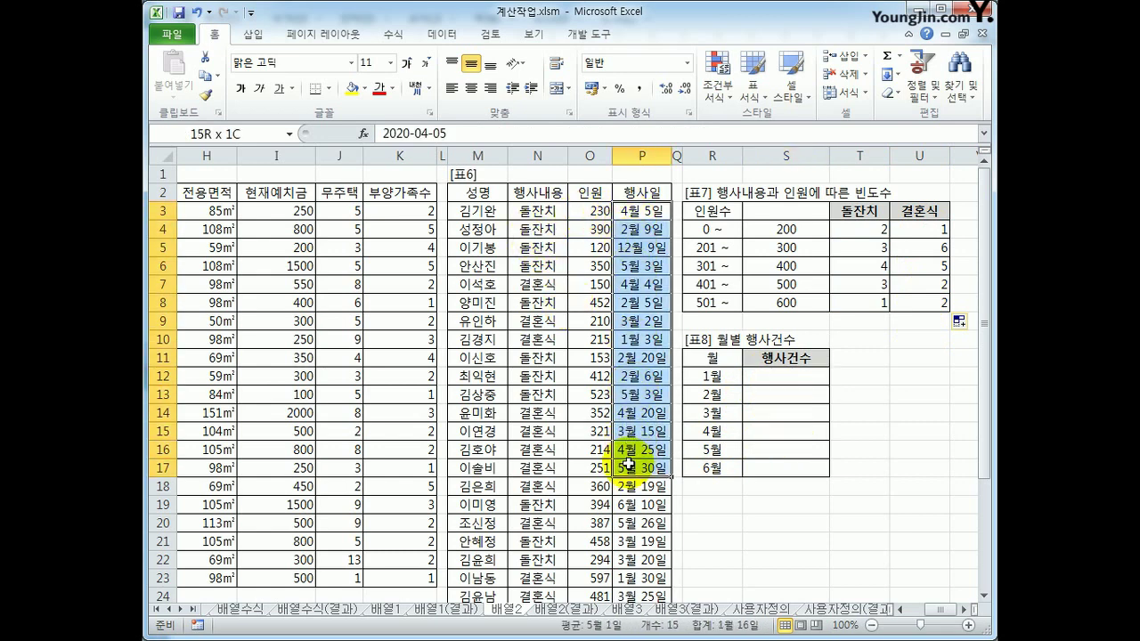
click(713, 393)
drag(638, 212, 654, 539)
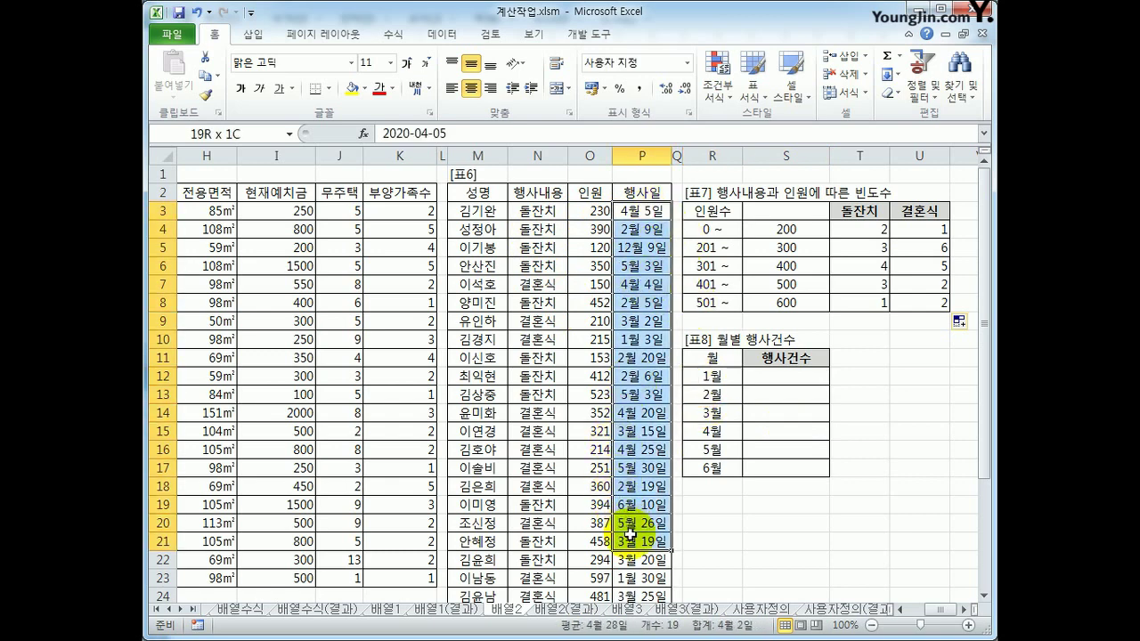
Start the 1월 event-count formula in S12 with SUM, IF and MONTH over the absolute date range $P$3:$P$31
click(806, 374)
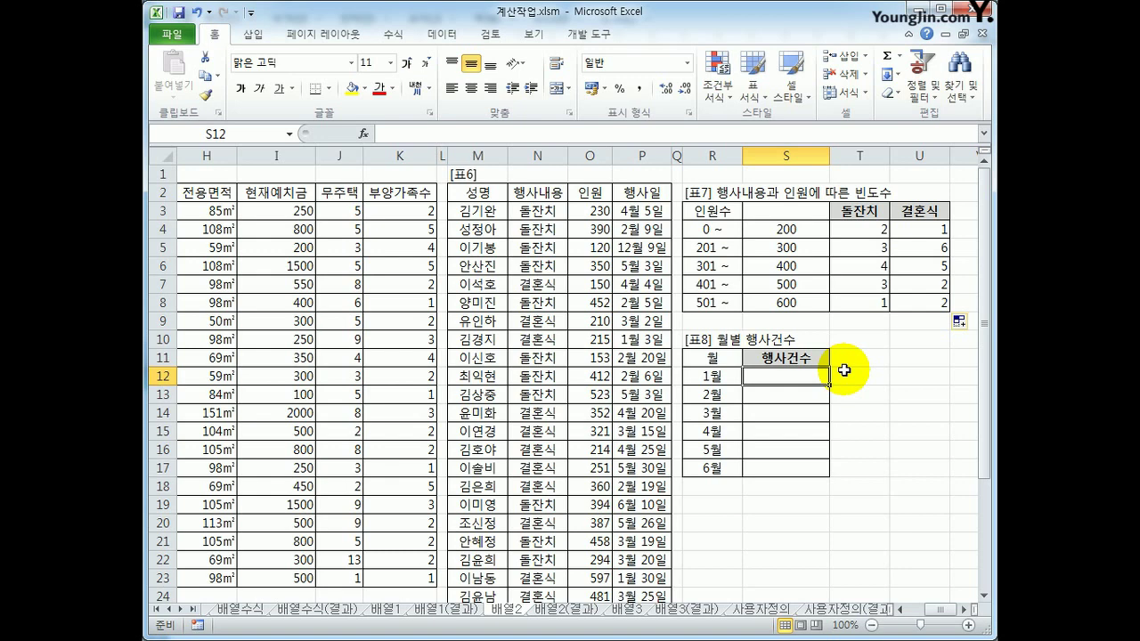
text(=s)
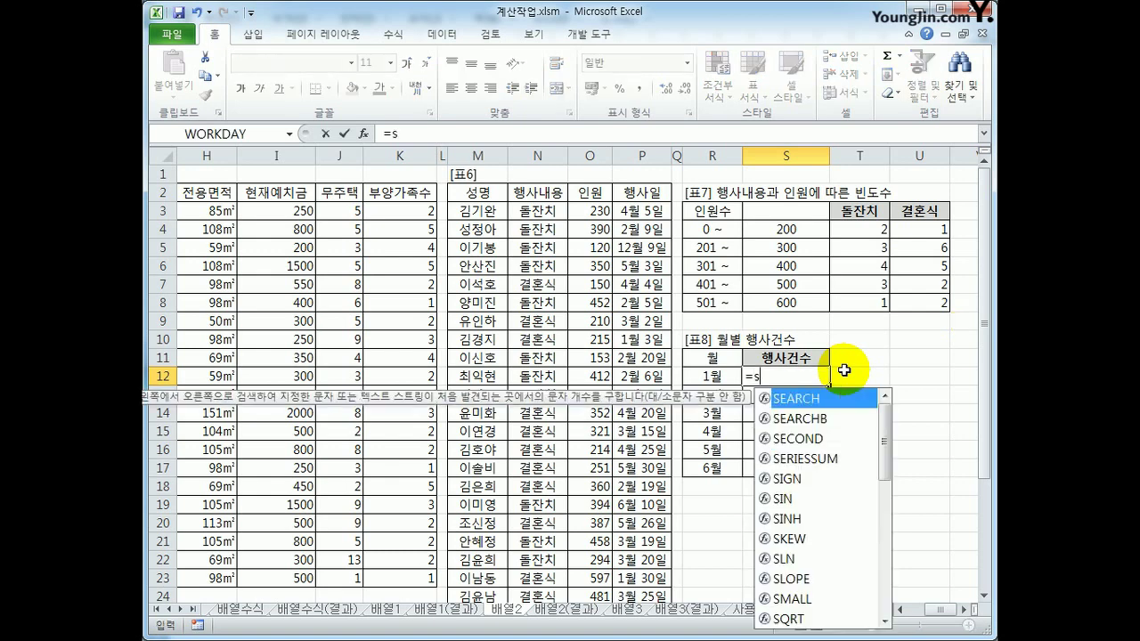
text(um(if()
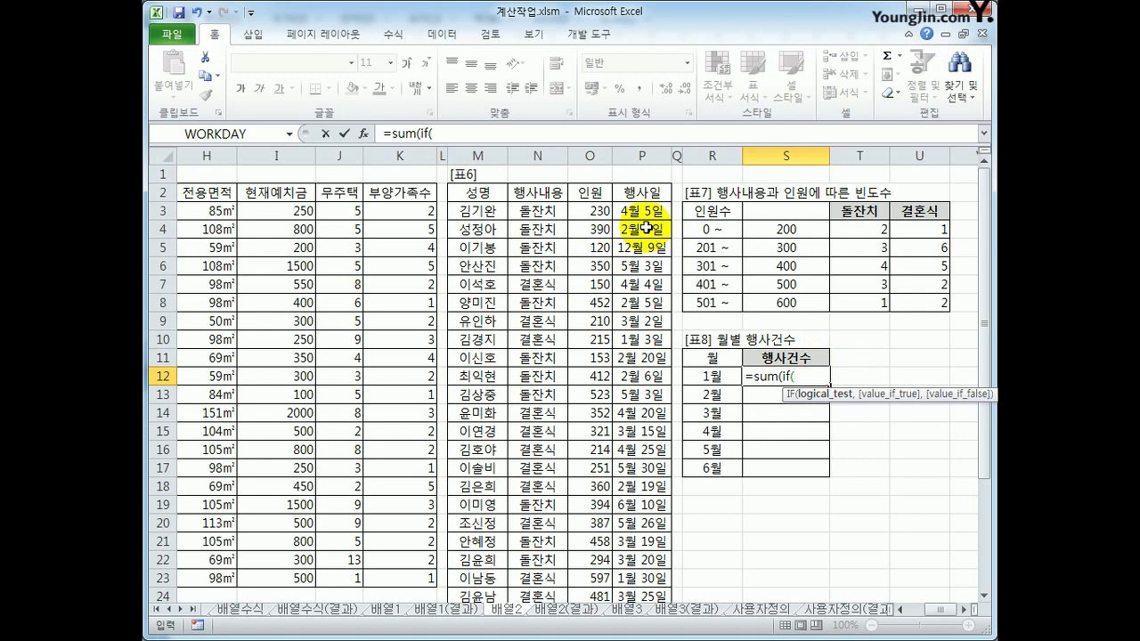
text(mon)
key(Tab)
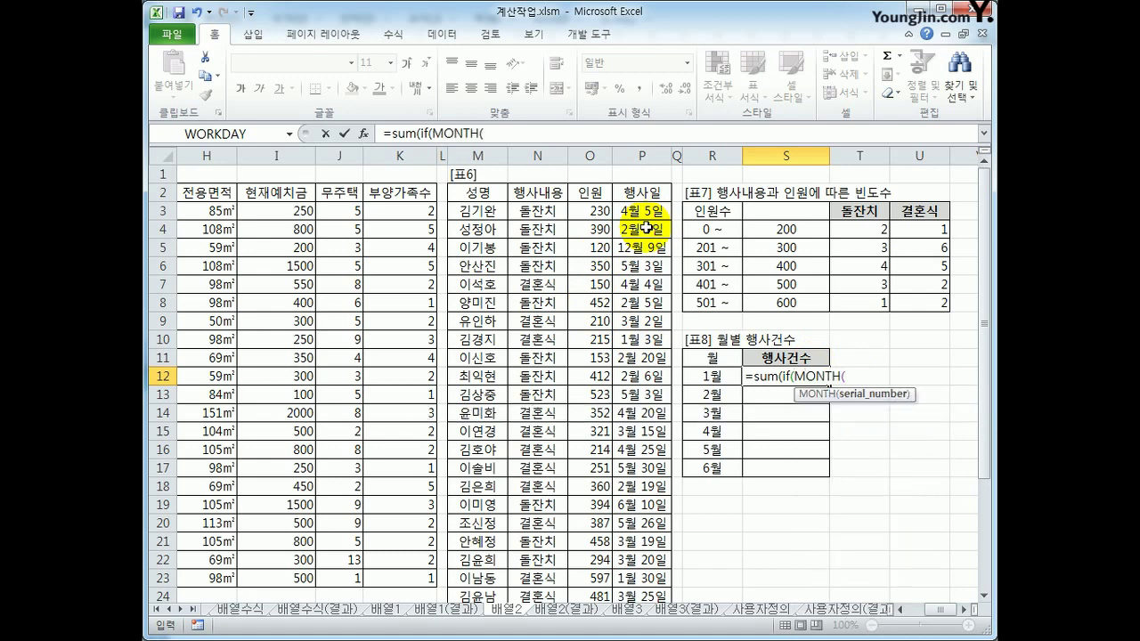
drag(642, 211, 652, 561)
key(F4)
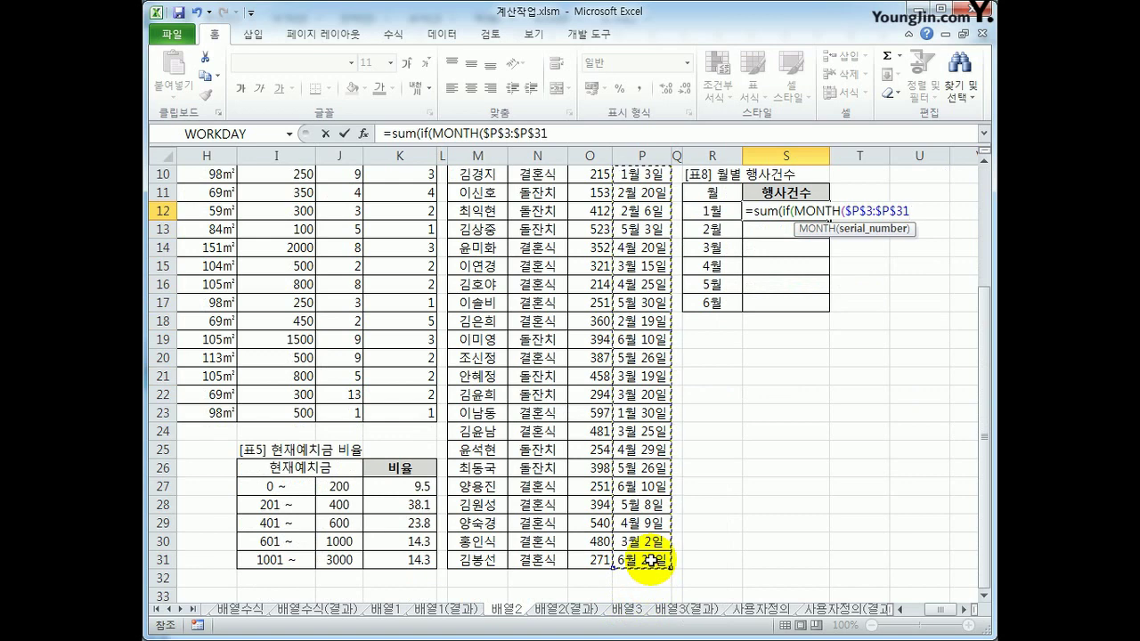
text())
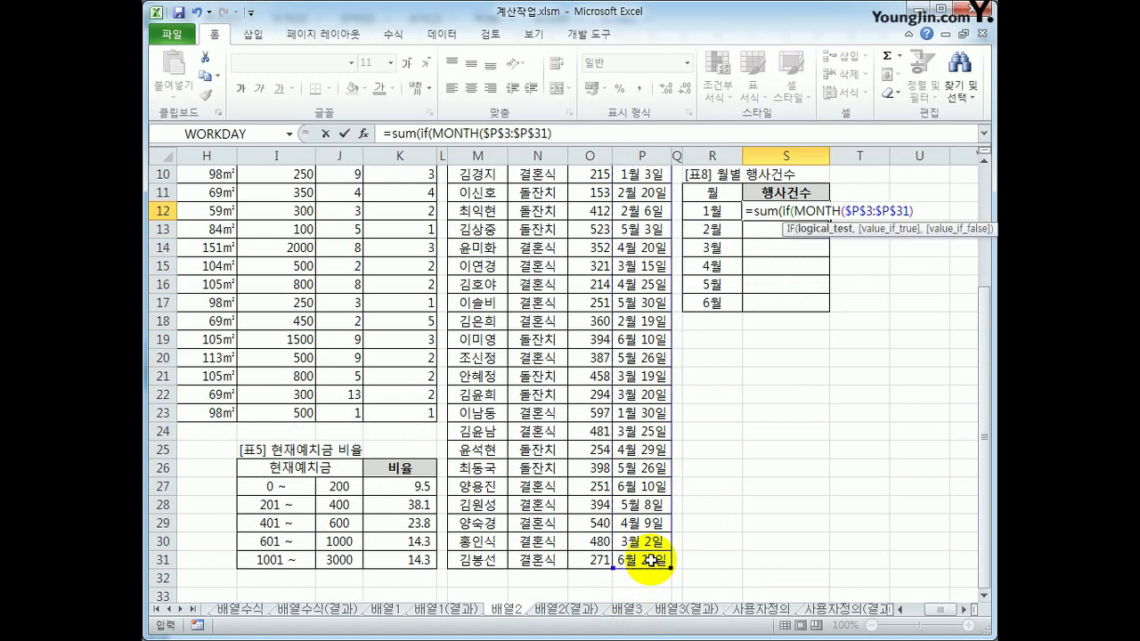
Compare the month with R12, return 1 for matches, enter it as an array formula, and fill it down to S17
text(=)
key(Left)
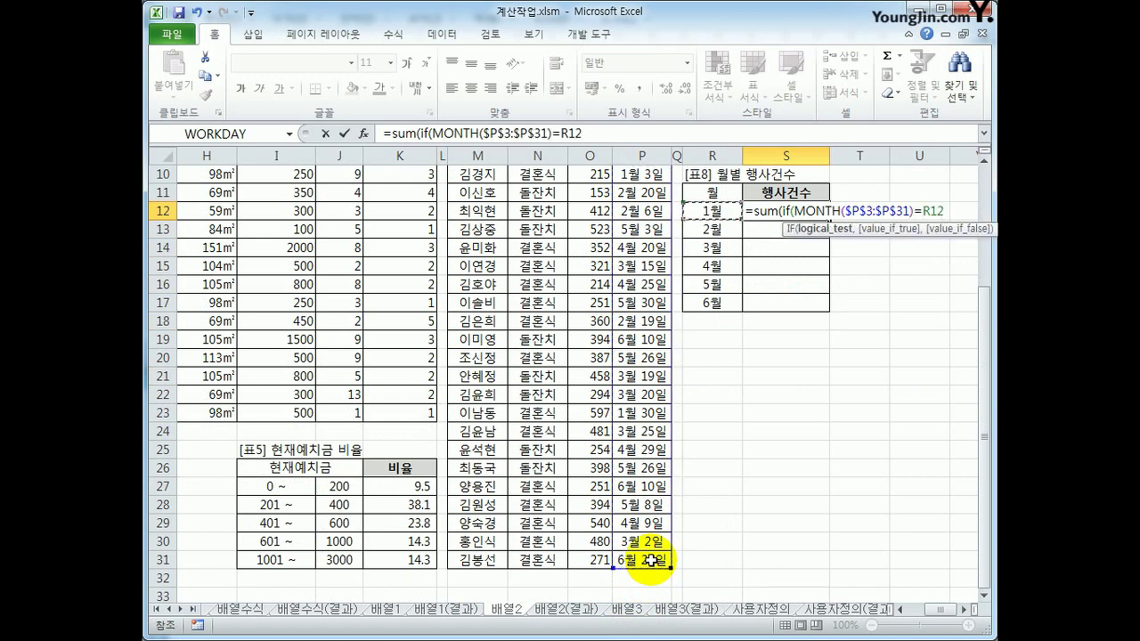
text(,)
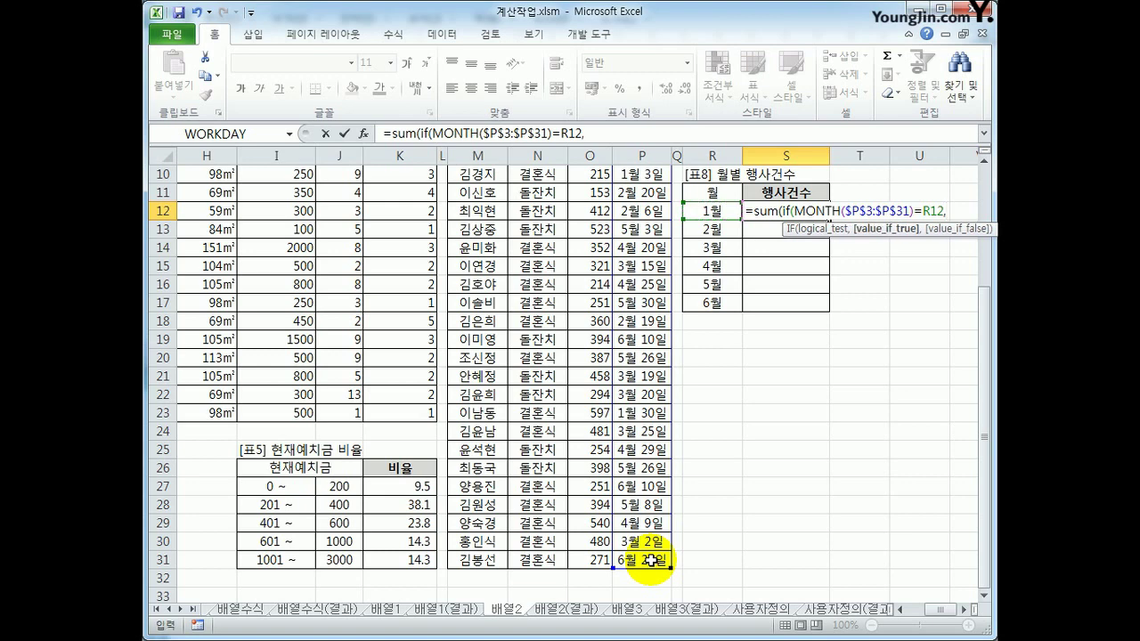
text(1)))
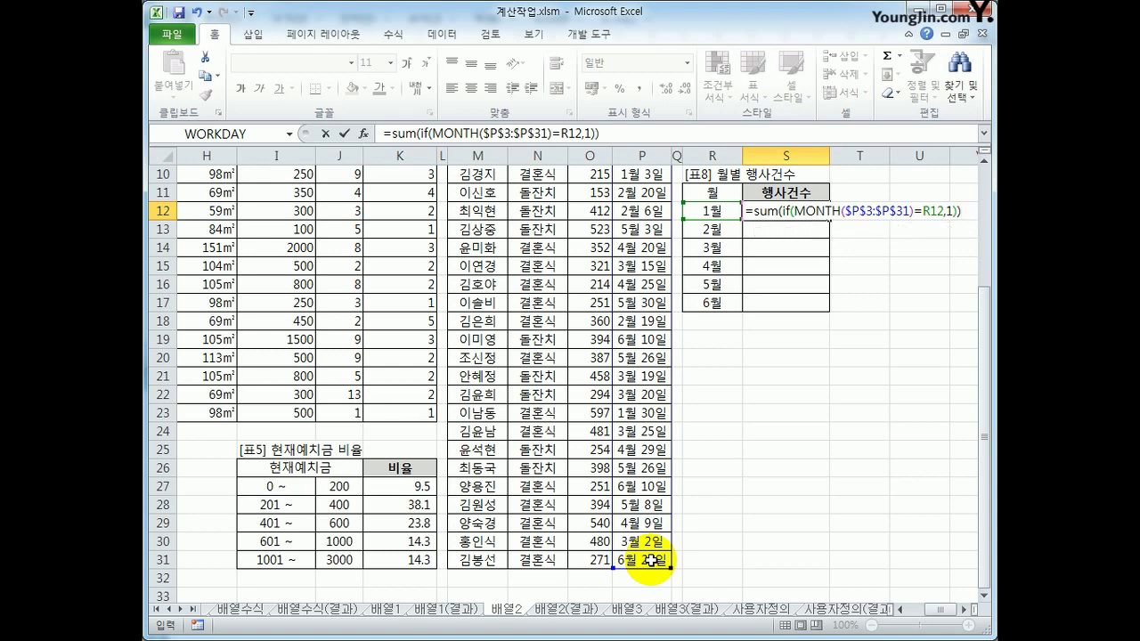
key(ctrl+shift+Return)
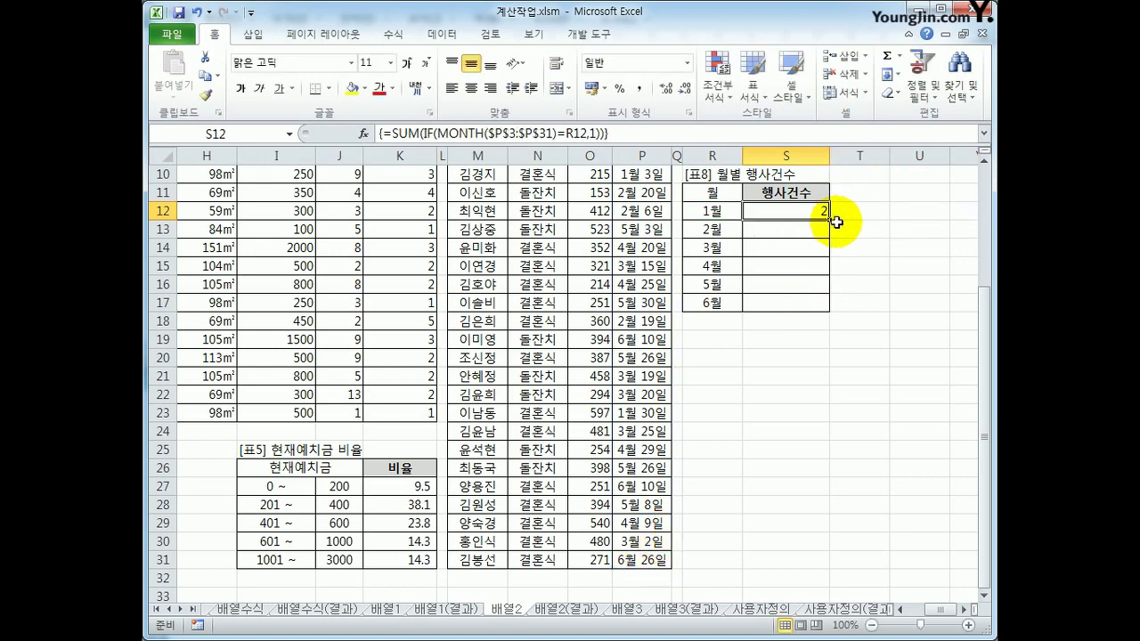
drag(828, 219, 827, 310)
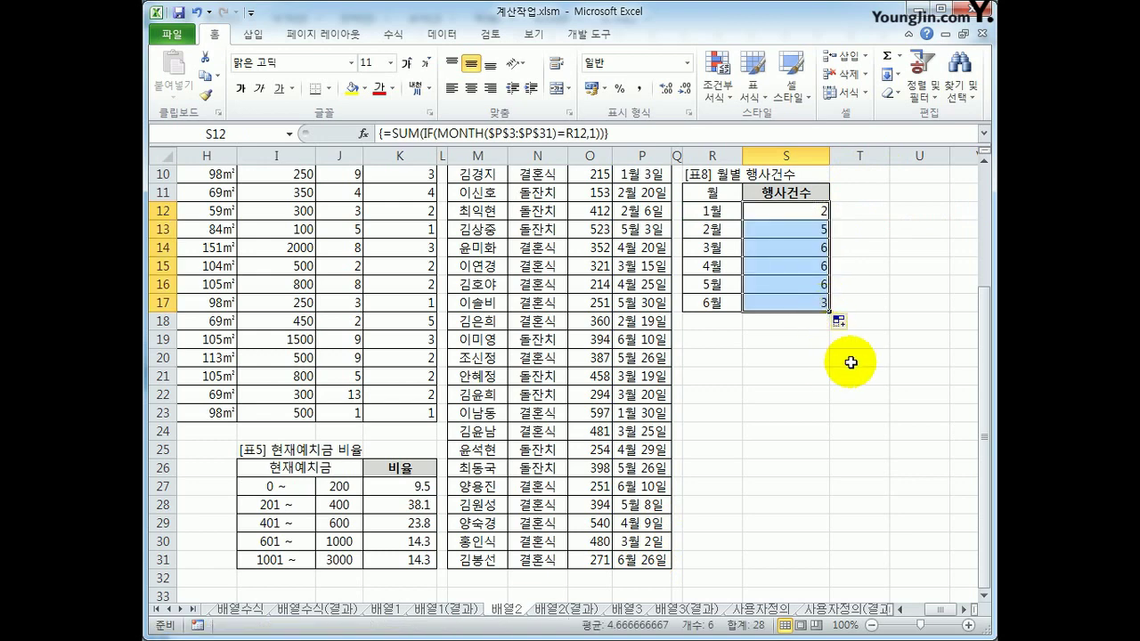
Check the 1월 count against the January dates in the 행사일 column of 표6
scroll(852, 356, up, 2)
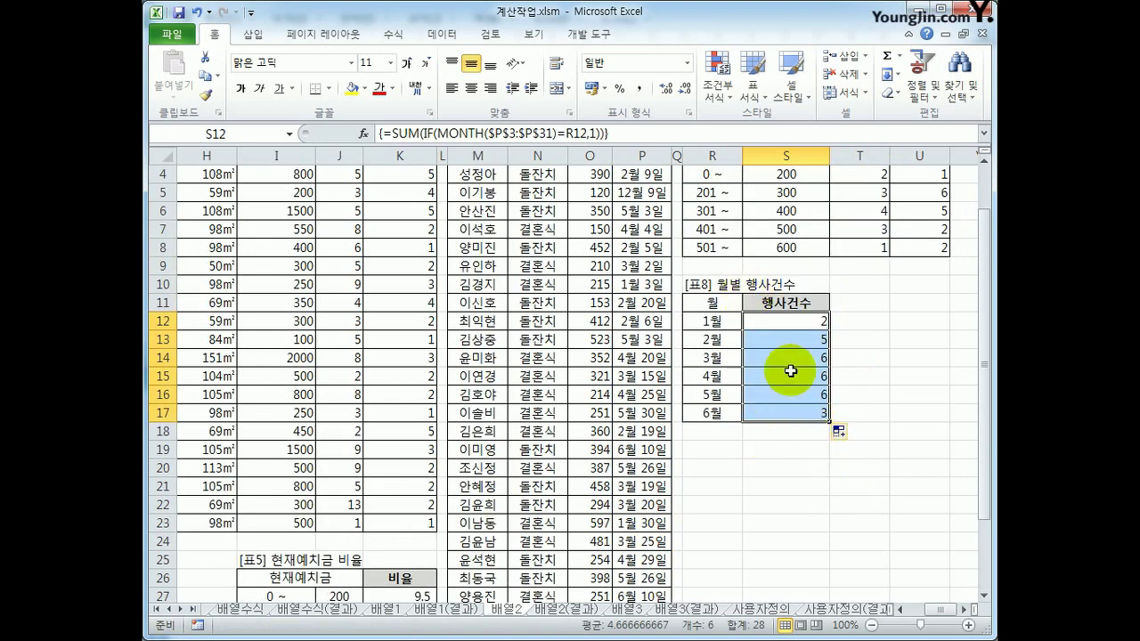
scroll(775, 338, up, 1)
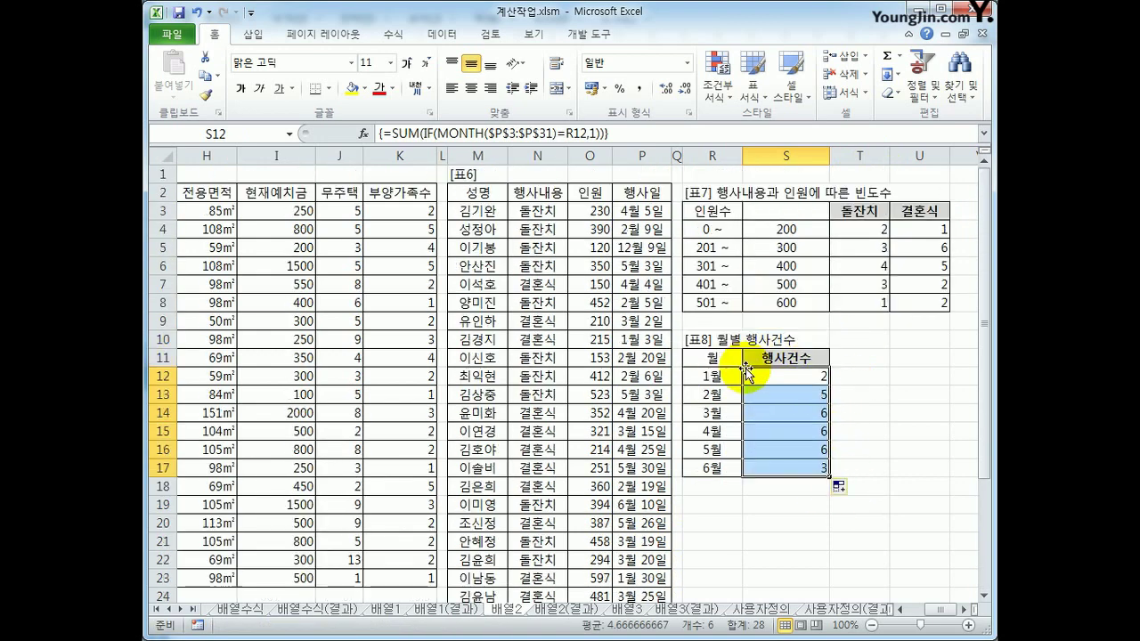
click(641, 335)
scroll(651, 427, down, 3)
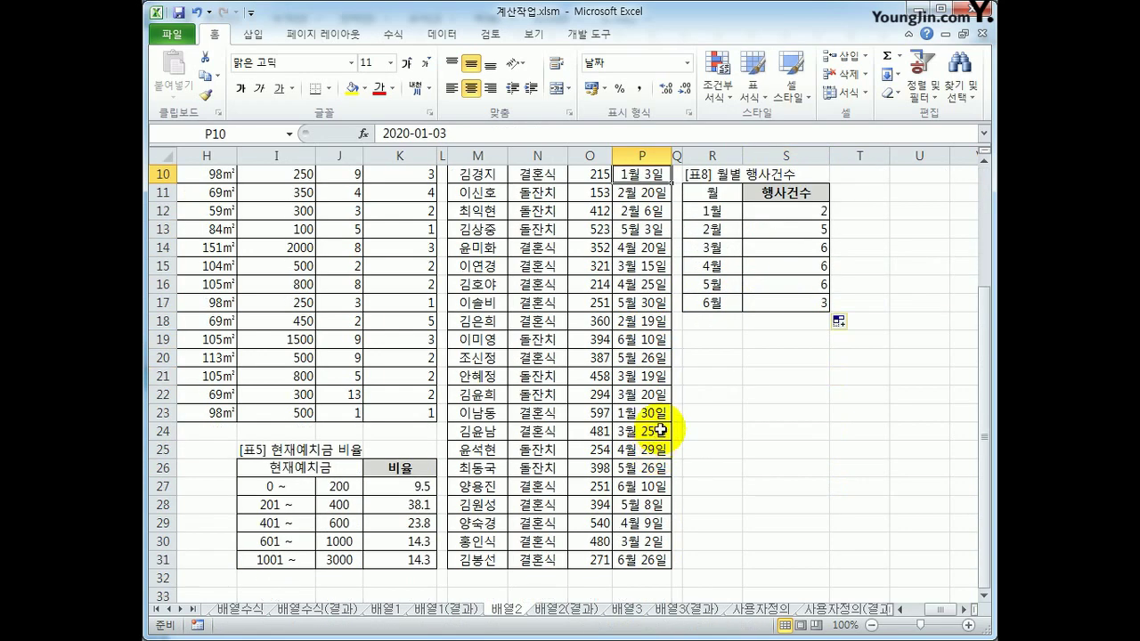
click(655, 414)
scroll(685, 396, up, 3)
Wrap the S12 array formula in REPT with "♥" as the repeated text, and fill it down to S17
click(784, 377)
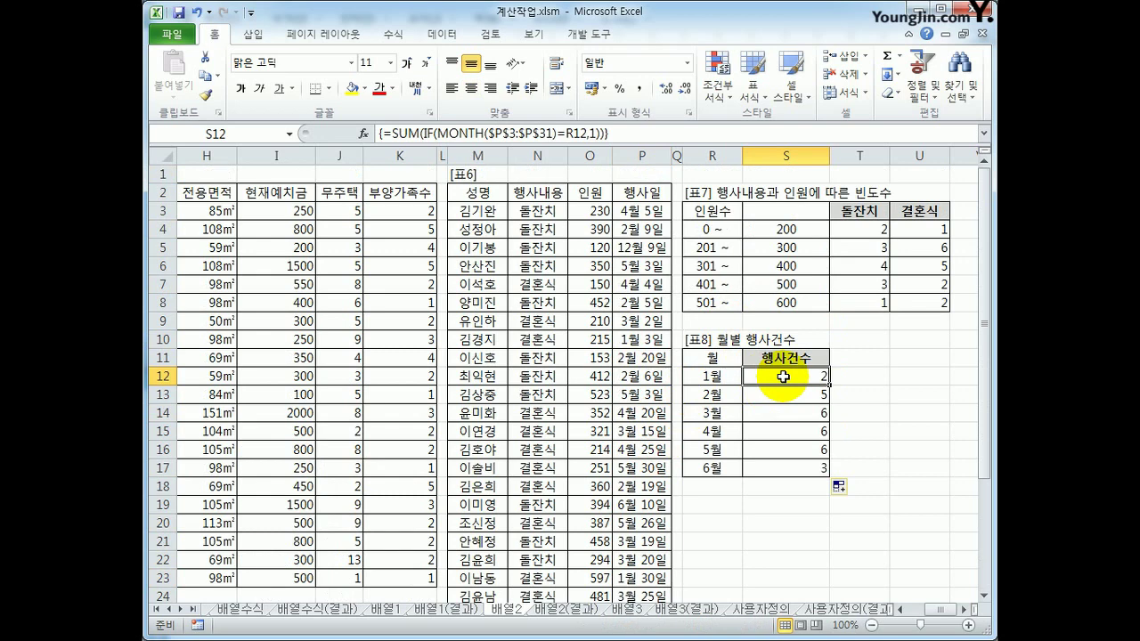
click(390, 135)
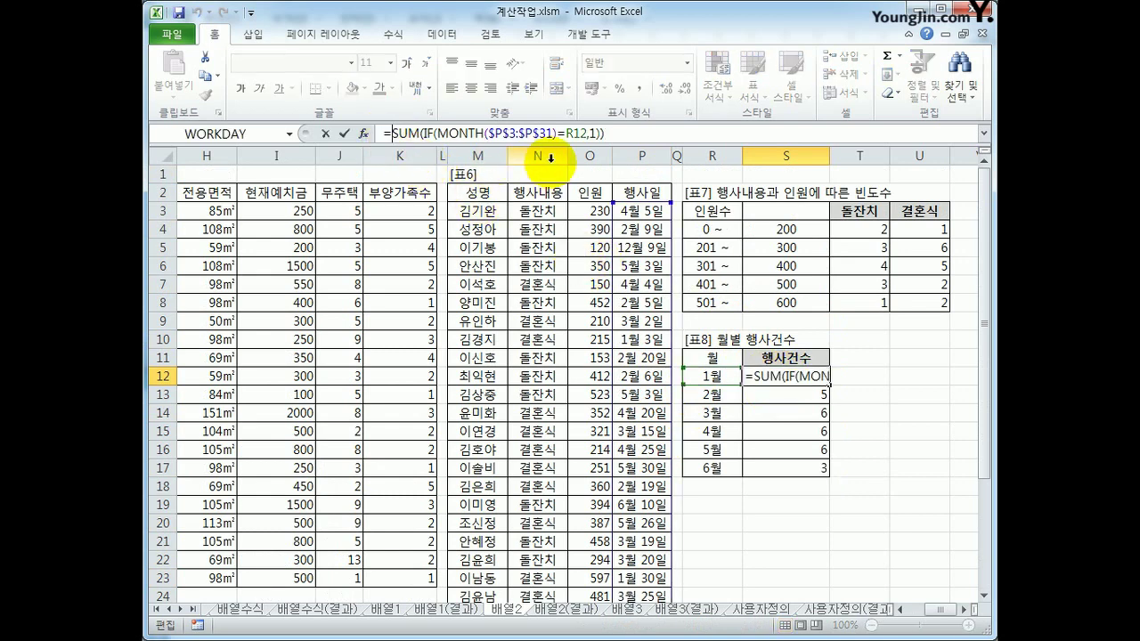
text(rept)
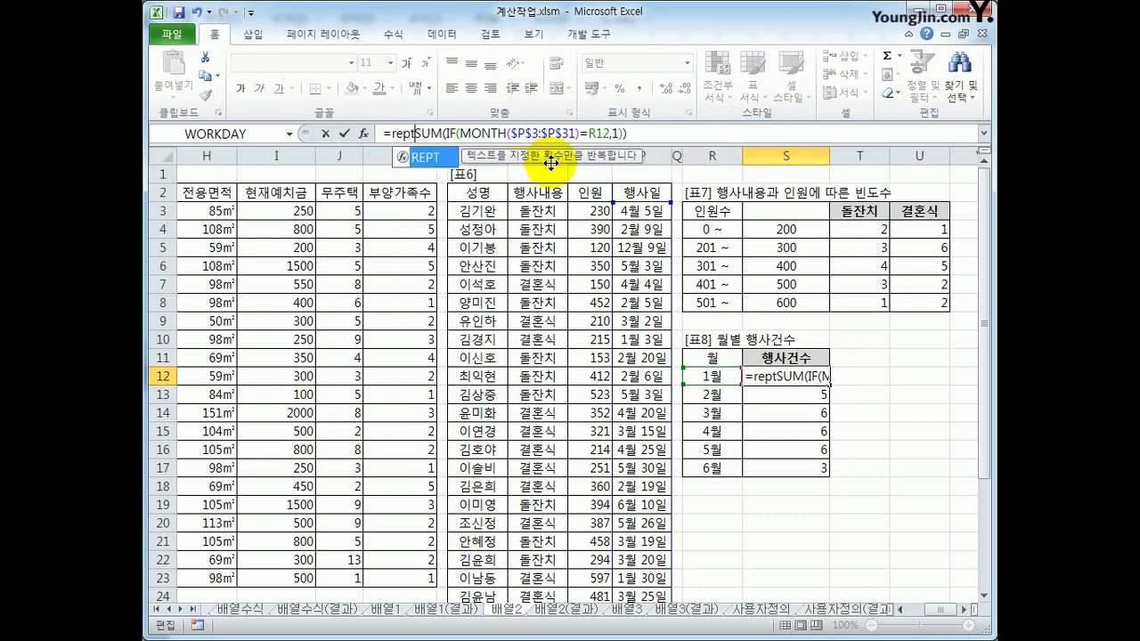
key(Tab)
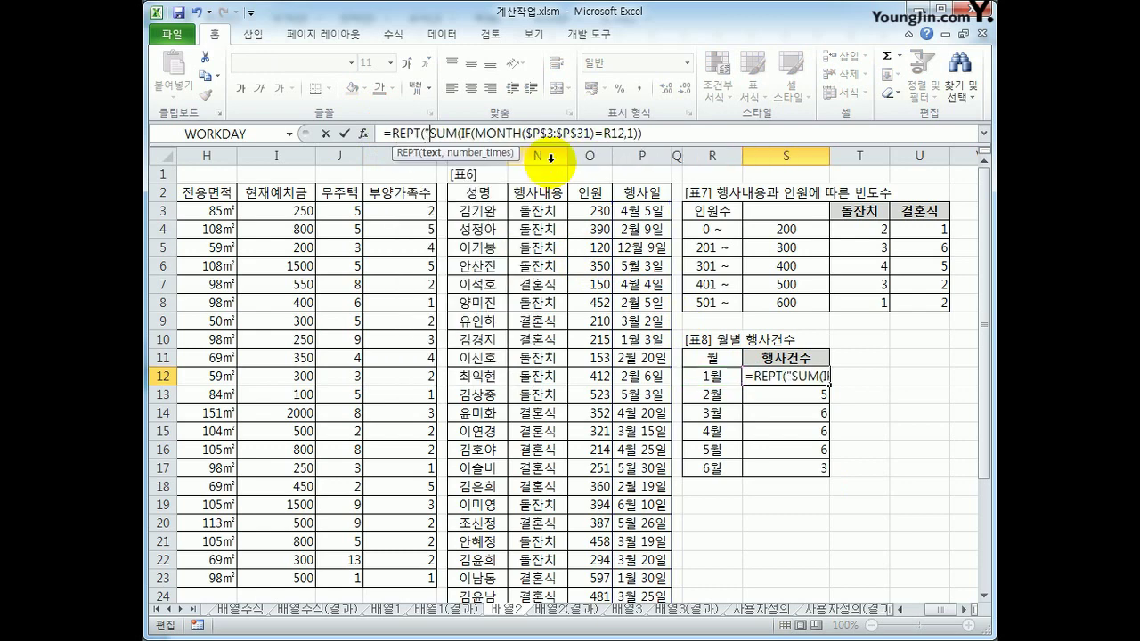
text("ㅁ)
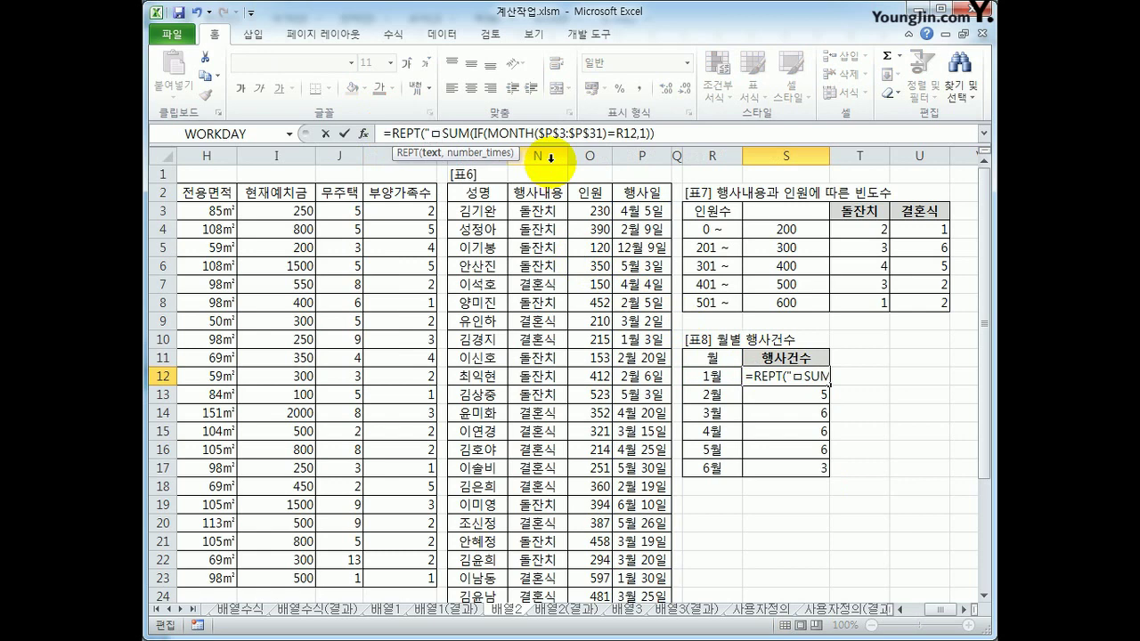
key(Hangul_Hanja)
click(507, 324)
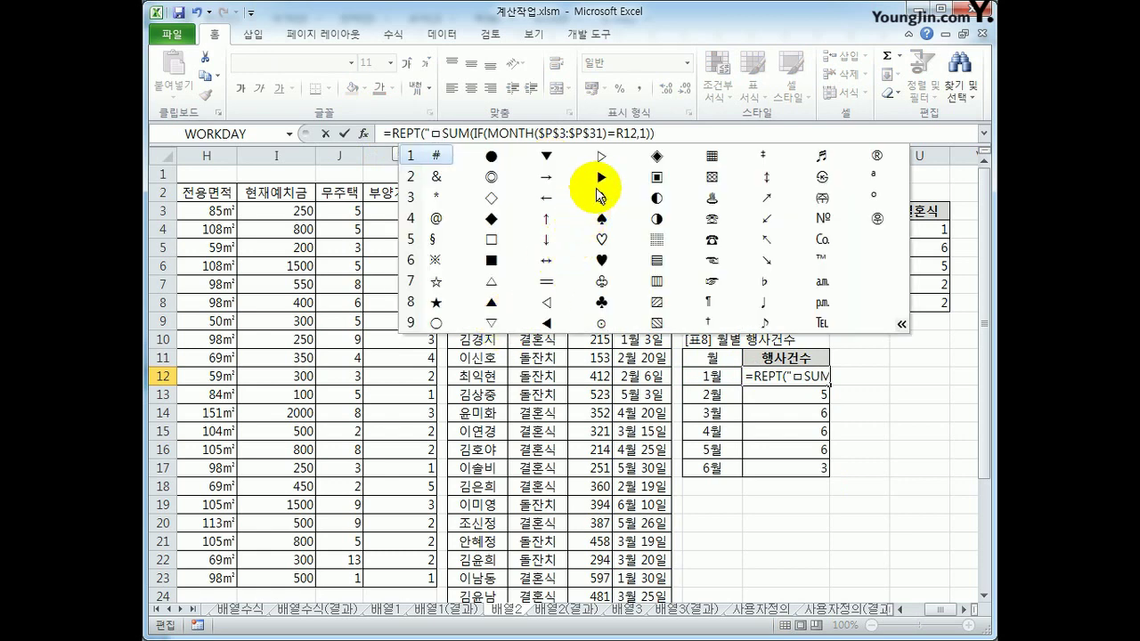
click(601, 260)
text(",)
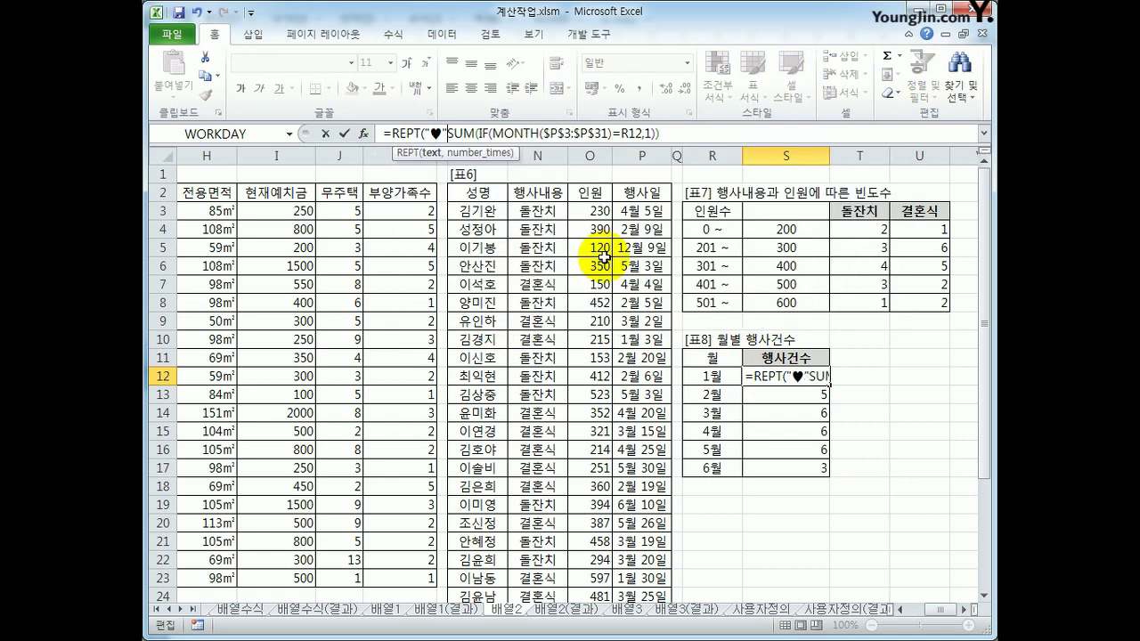
click(663, 132)
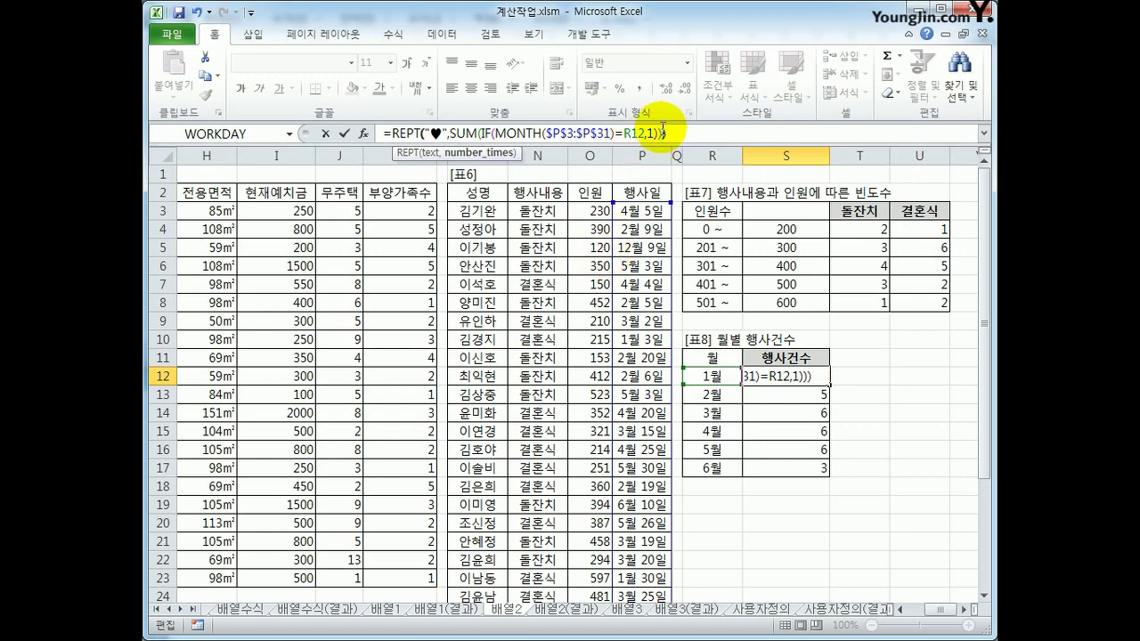
key(ctrl+shift+Return)
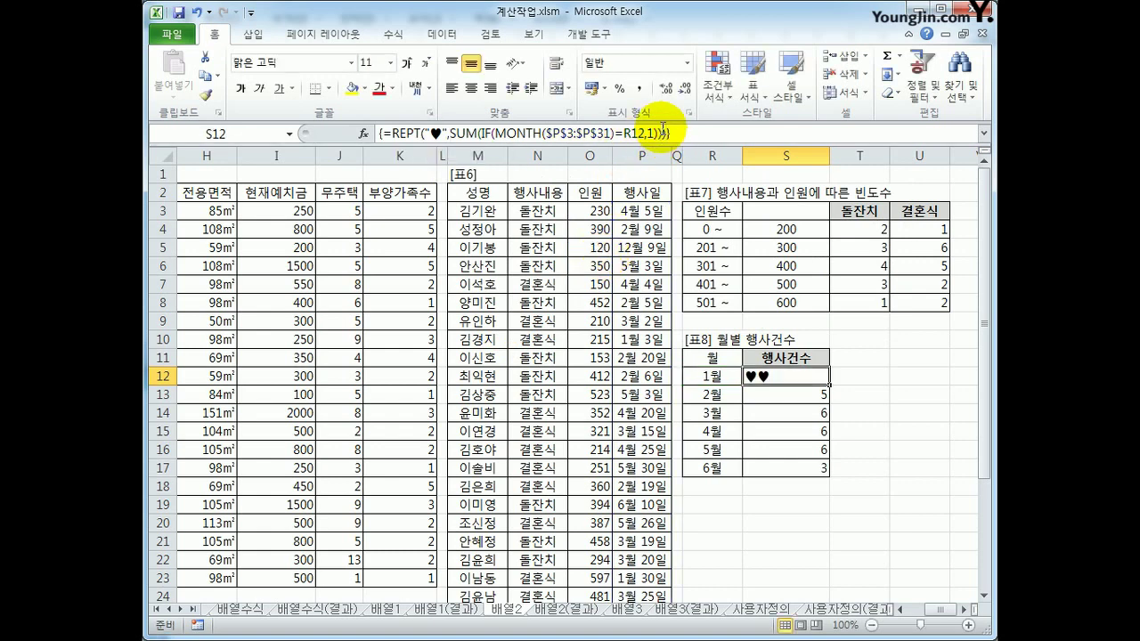
drag(827, 392, 826, 474)
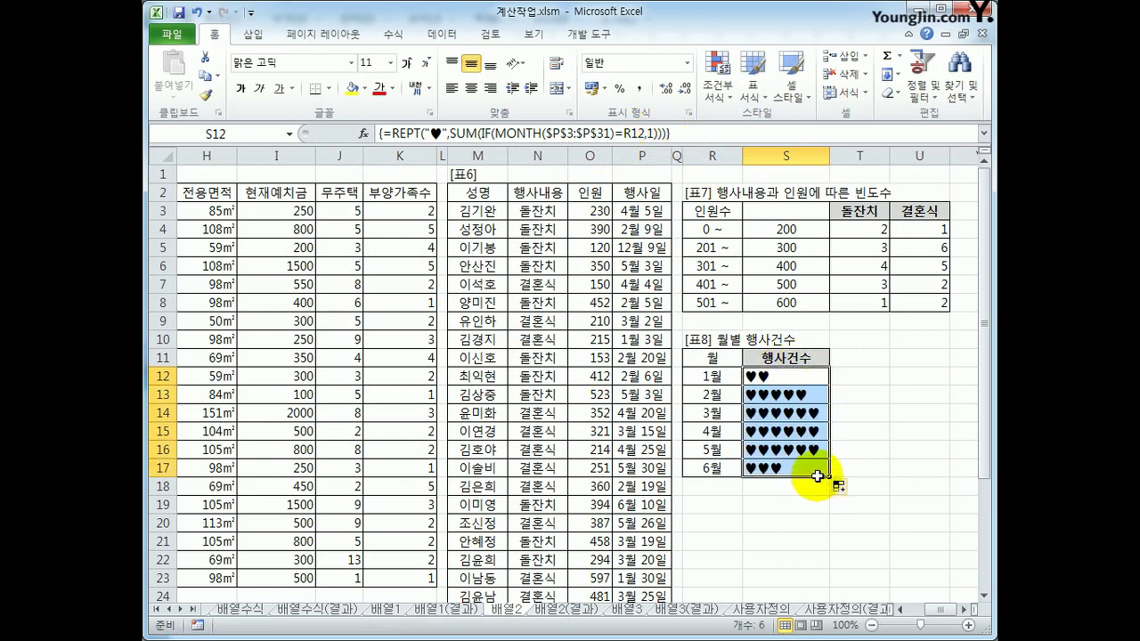
Review the SUM part that serves as the repeat count in S12's REPT formula, keeping it an array formula
click(781, 375)
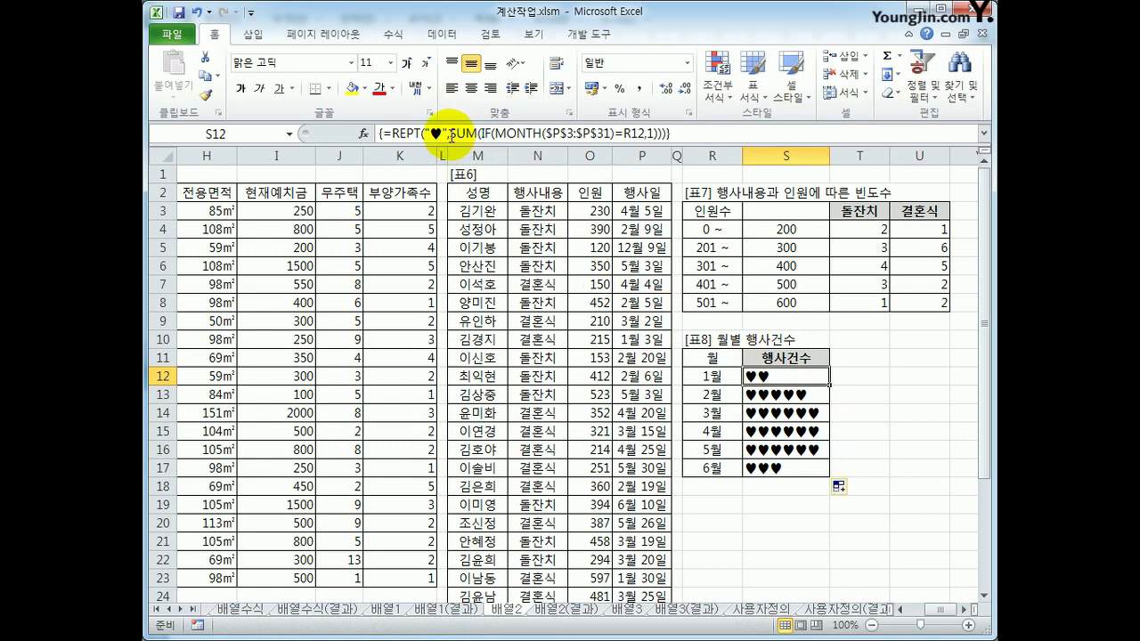
drag(449, 133, 663, 132)
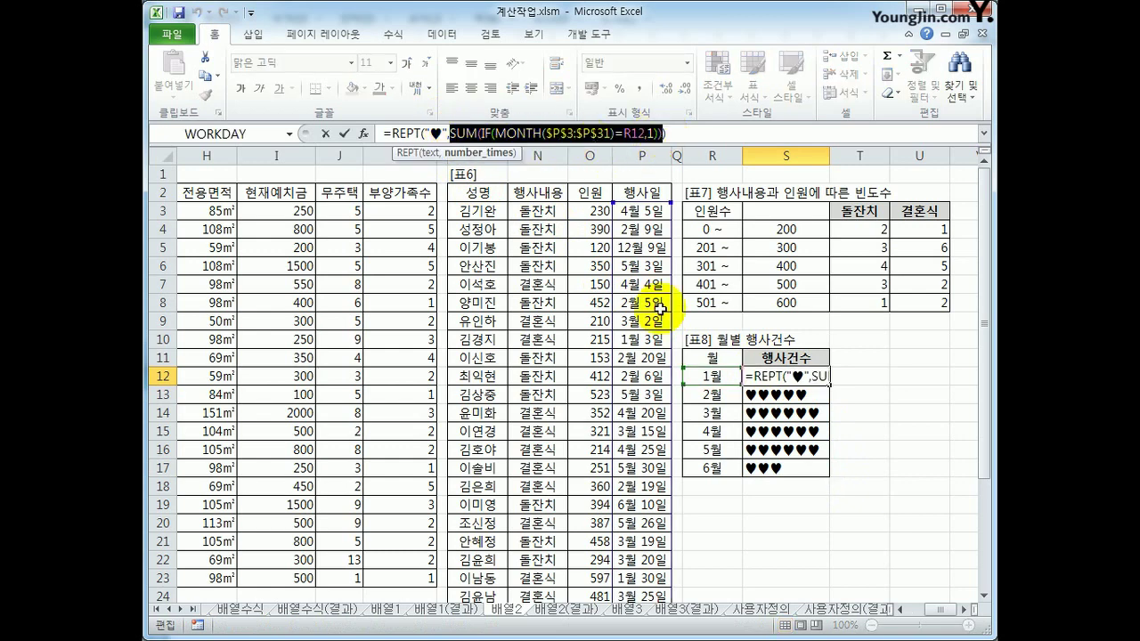
key(ctrl+shift+Return)
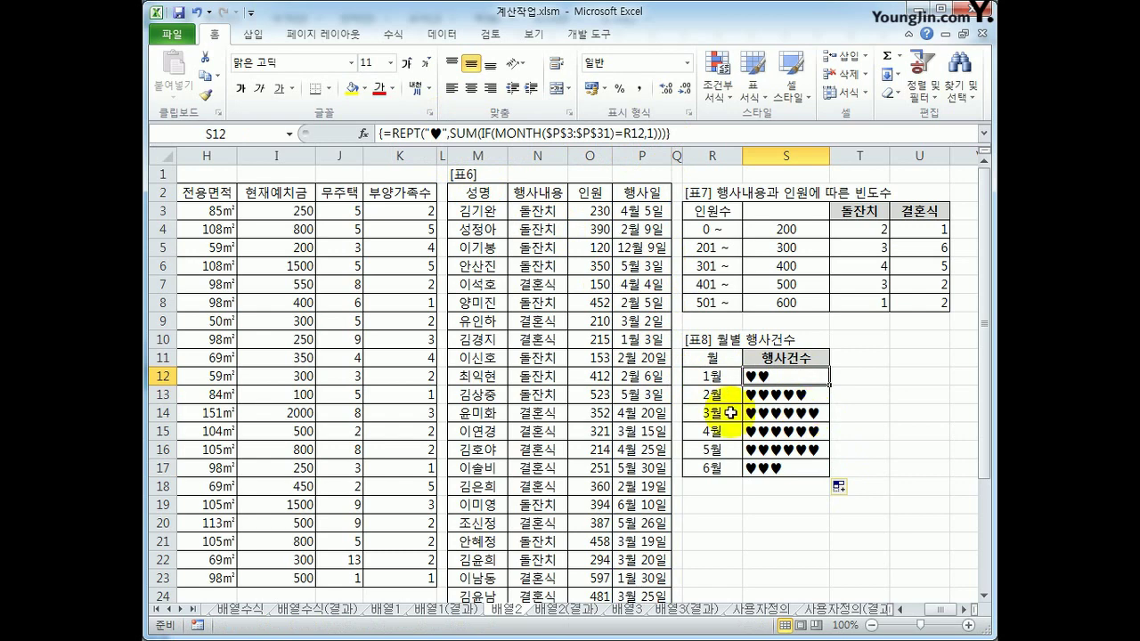
Open the 배열3 sheet and examine the 표2 regions, product codes and the 수량평균 and 단가평균 cells alongside the 표1 data
click(628, 609)
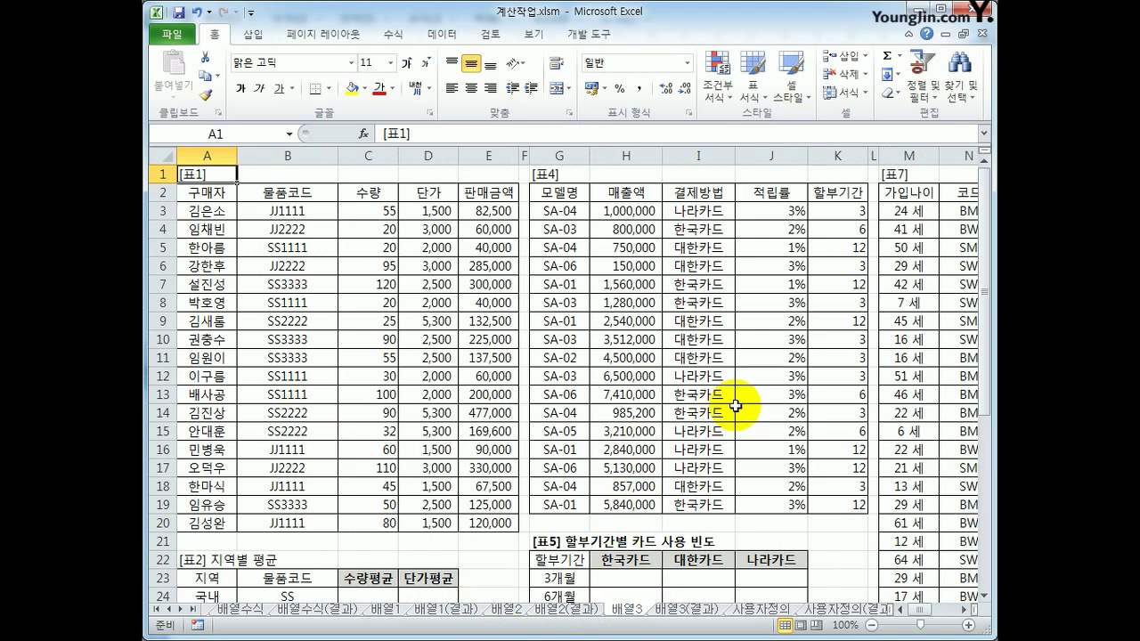
scroll(557, 454, down, 2)
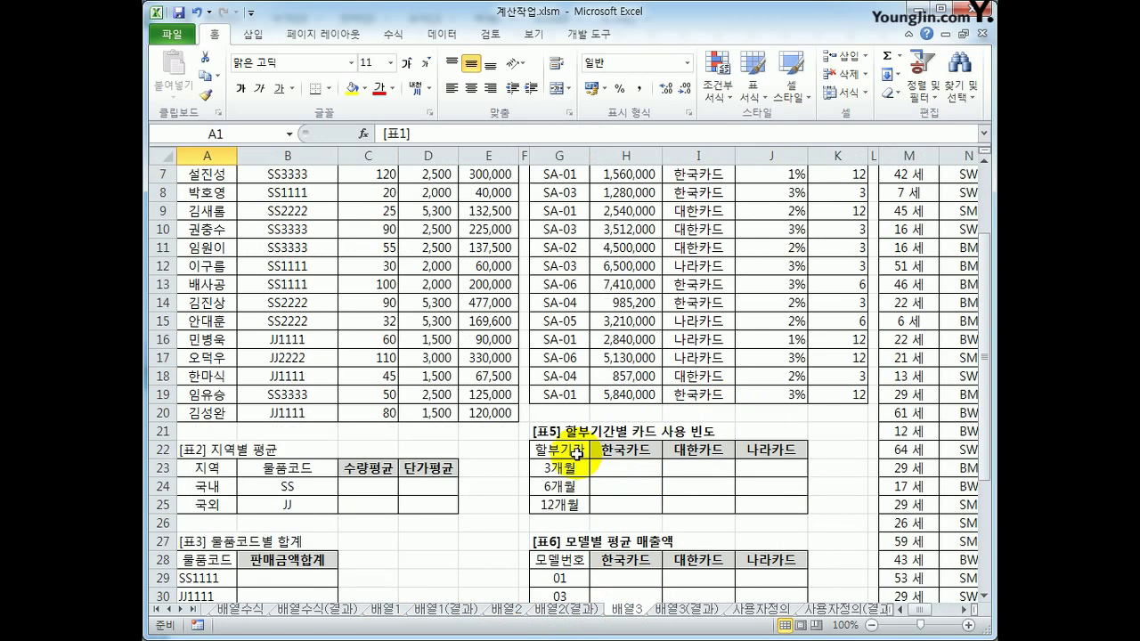
scroll(577, 454, up, 2)
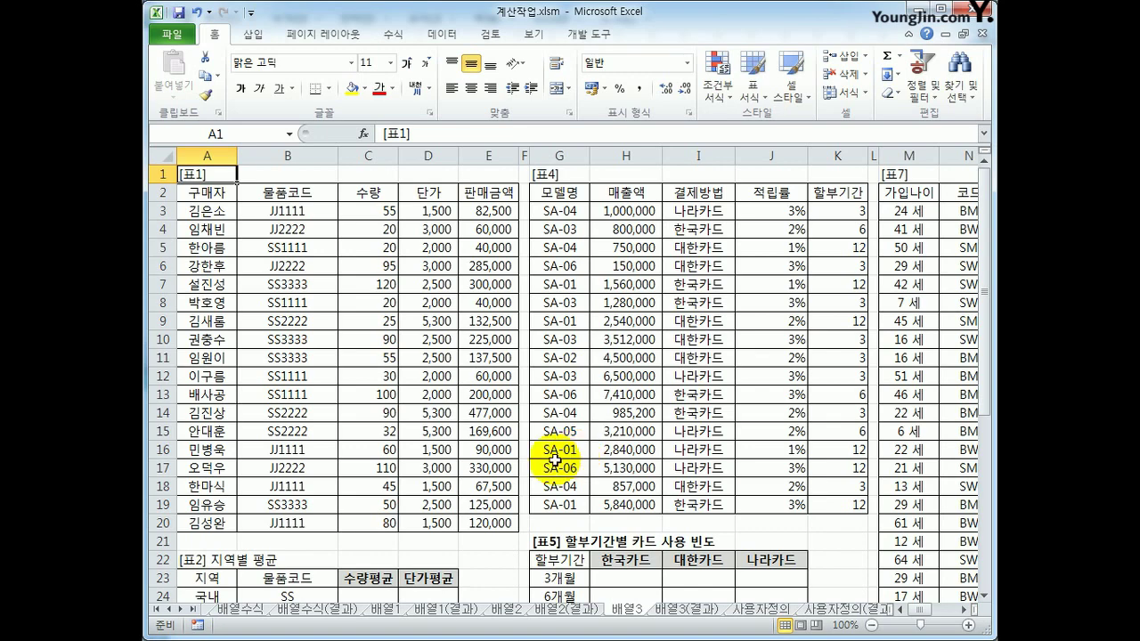
scroll(533, 464, down, 2)
click(387, 495)
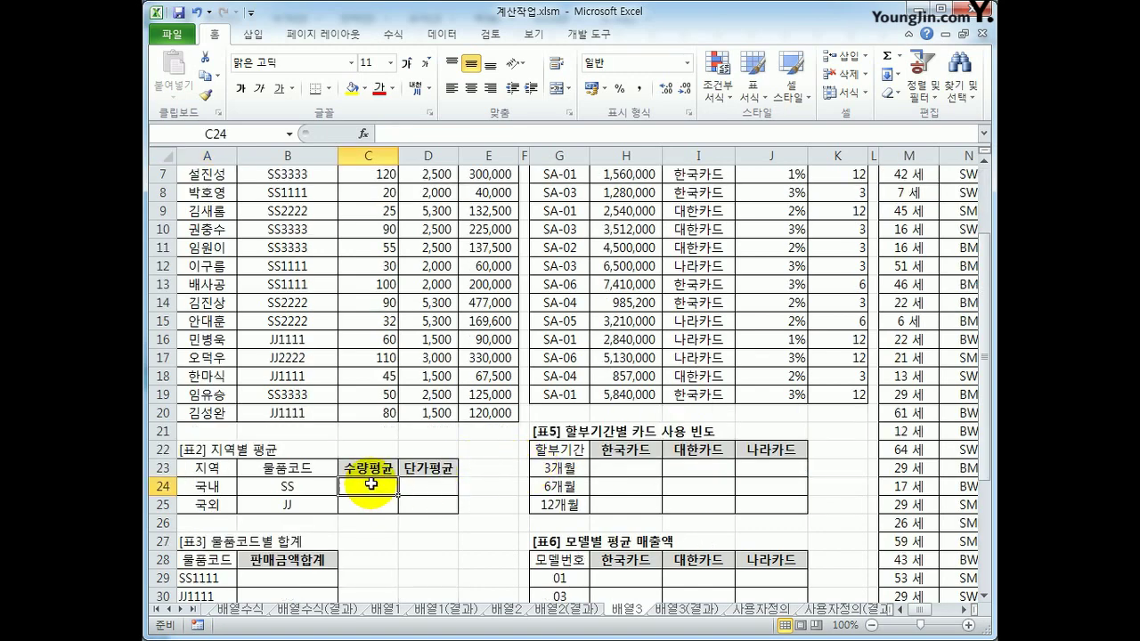
click(209, 490)
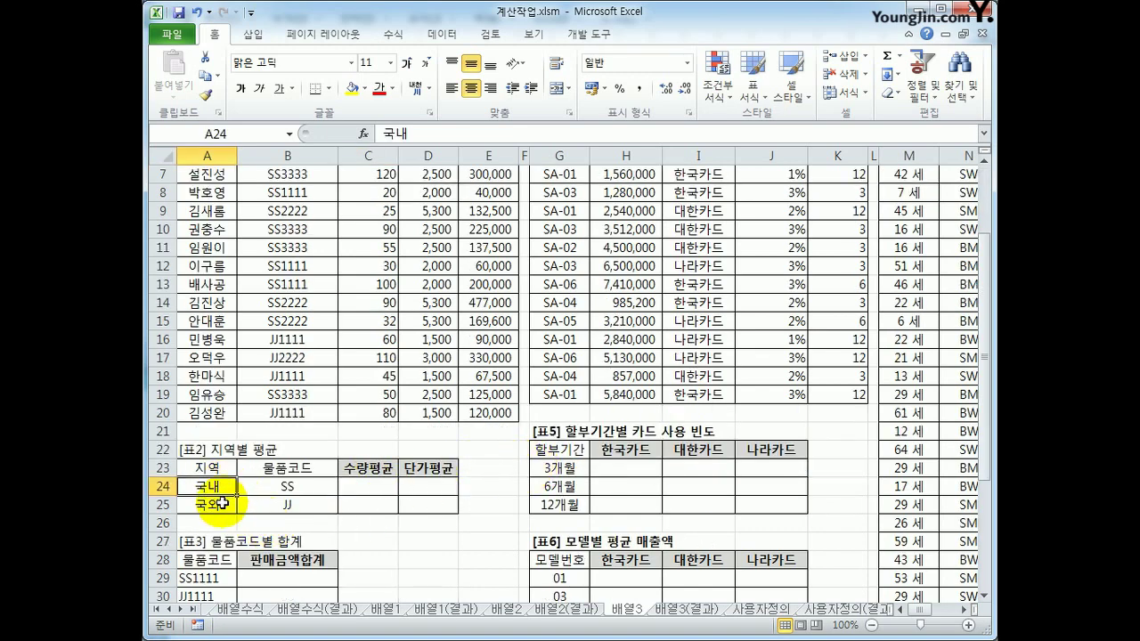
click(218, 507)
drag(358, 486, 361, 505)
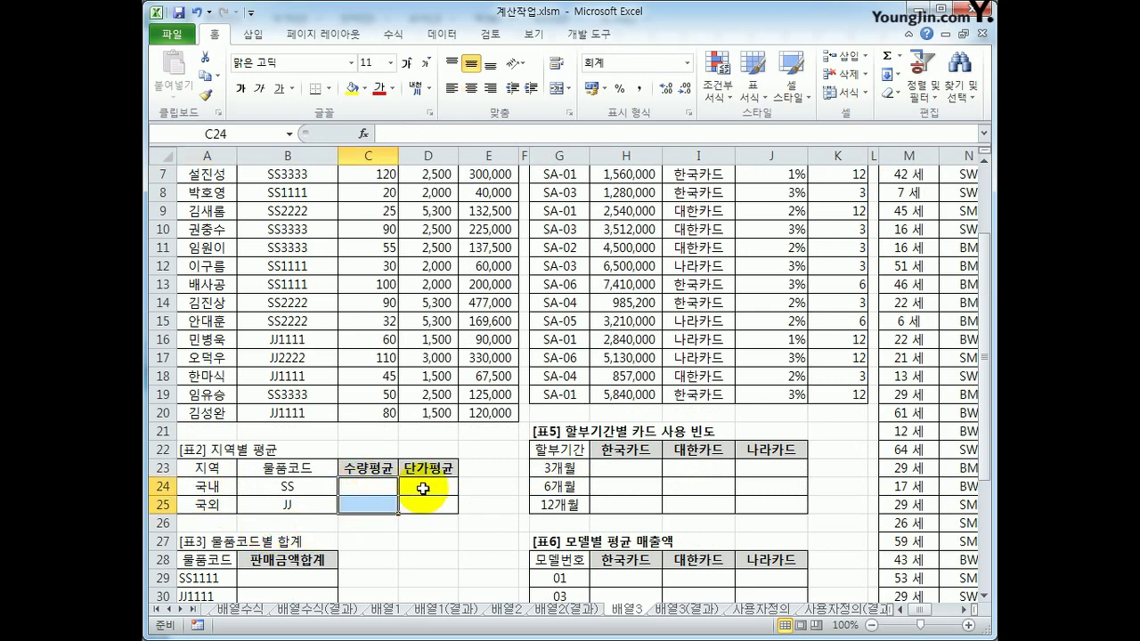
drag(427, 486, 426, 509)
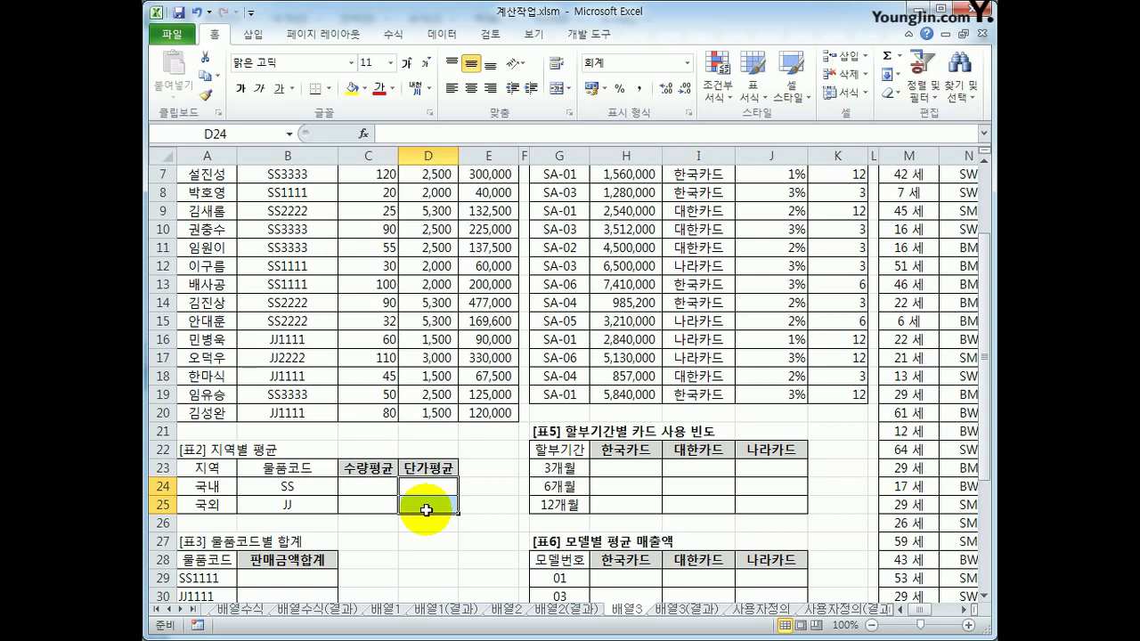
scroll(258, 521, up, 2)
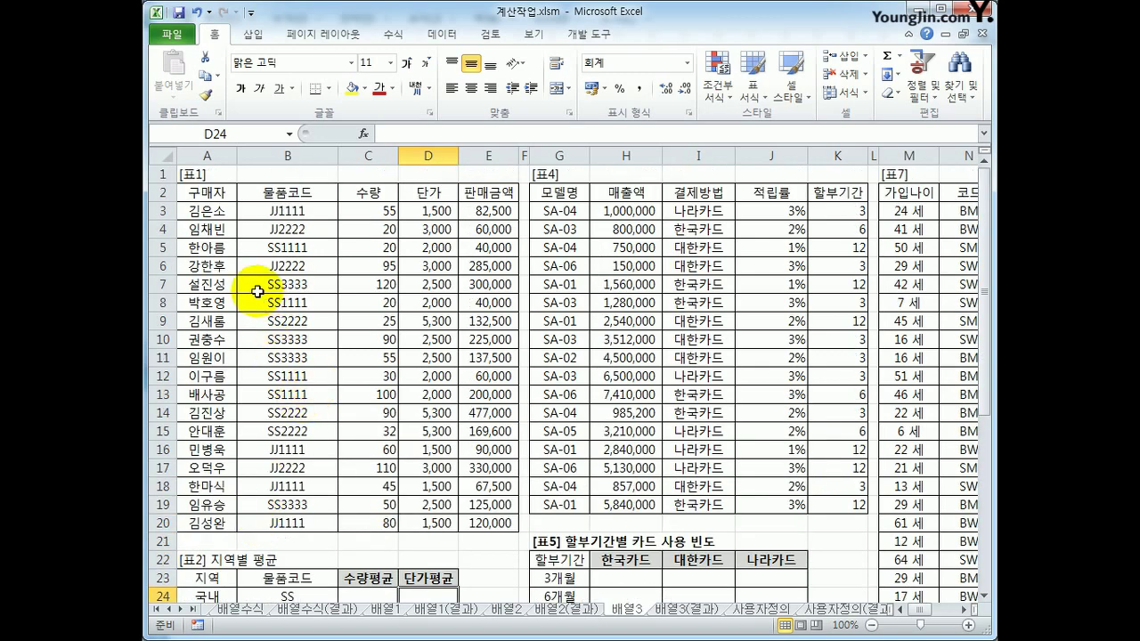
Compare the SS and JJ codes in 표2 with the 물품코드 column of 표1
scroll(263, 480, down, 3)
click(284, 449)
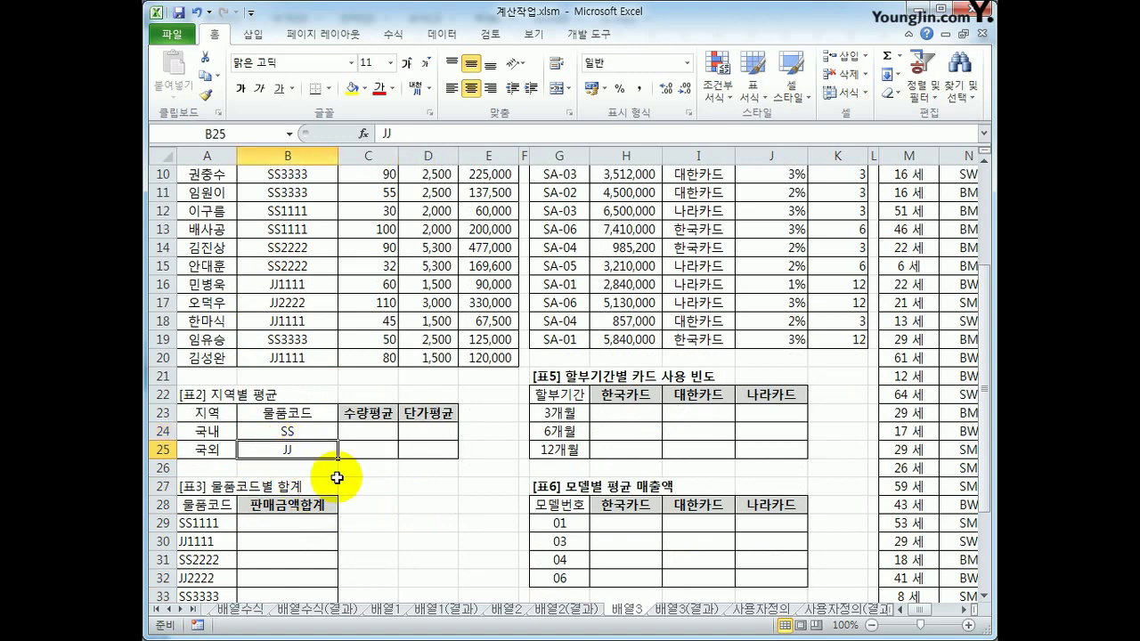
scroll(295, 238, up, 3)
drag(290, 336, 290, 515)
scroll(291, 511, down, 2)
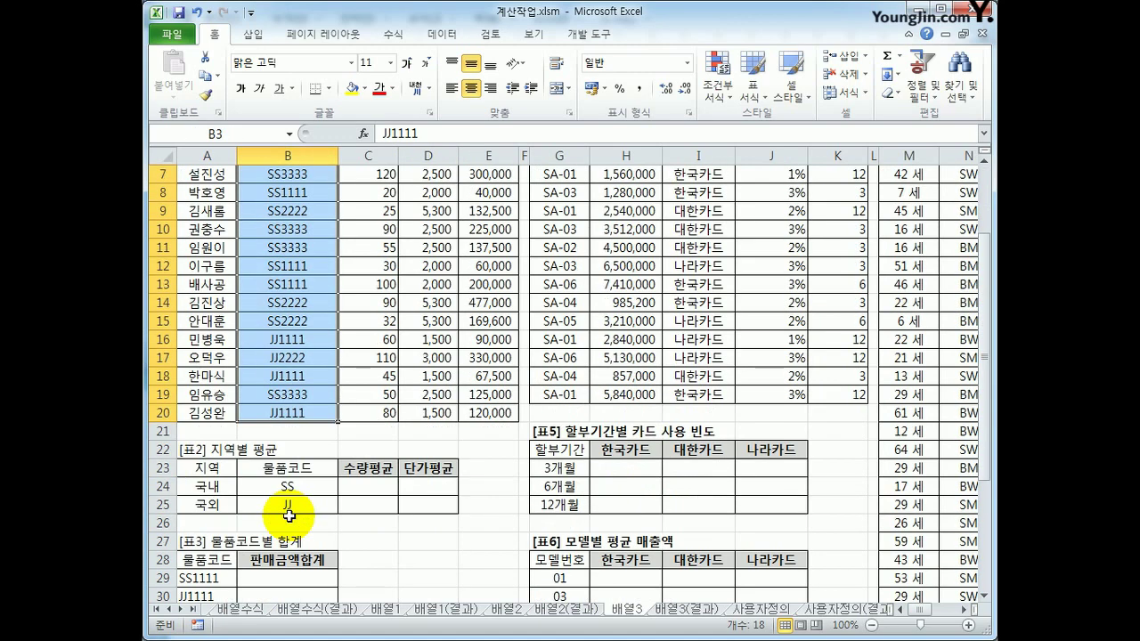
Begin the 국내 수량평균 formula in C24 with nested AVERAGE, IF and LEFT functions
click(356, 487)
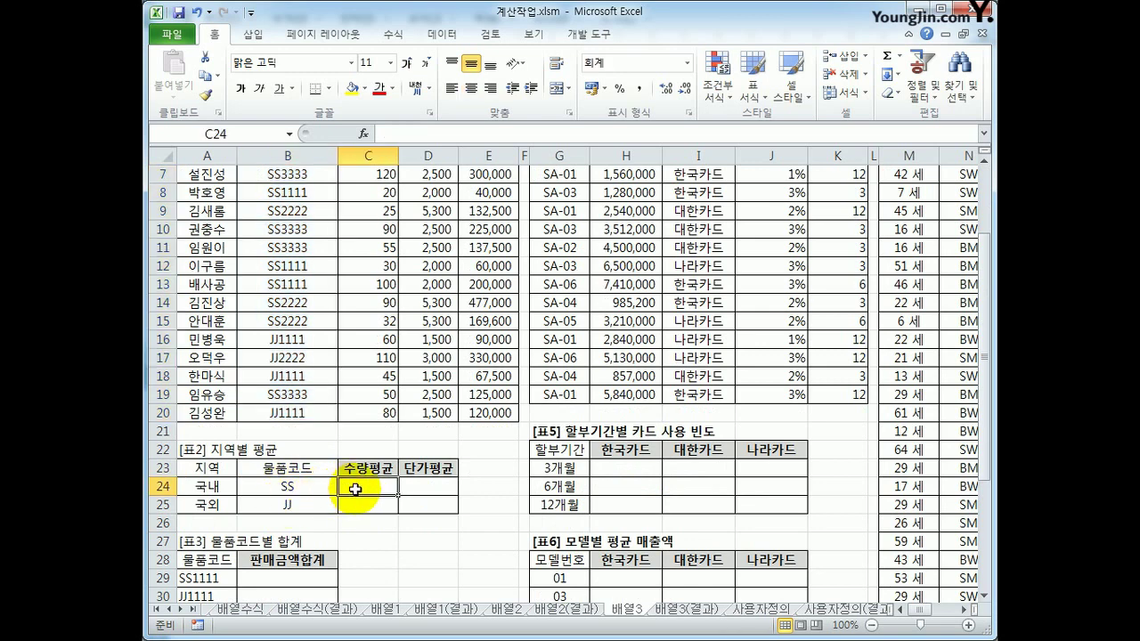
text(=)
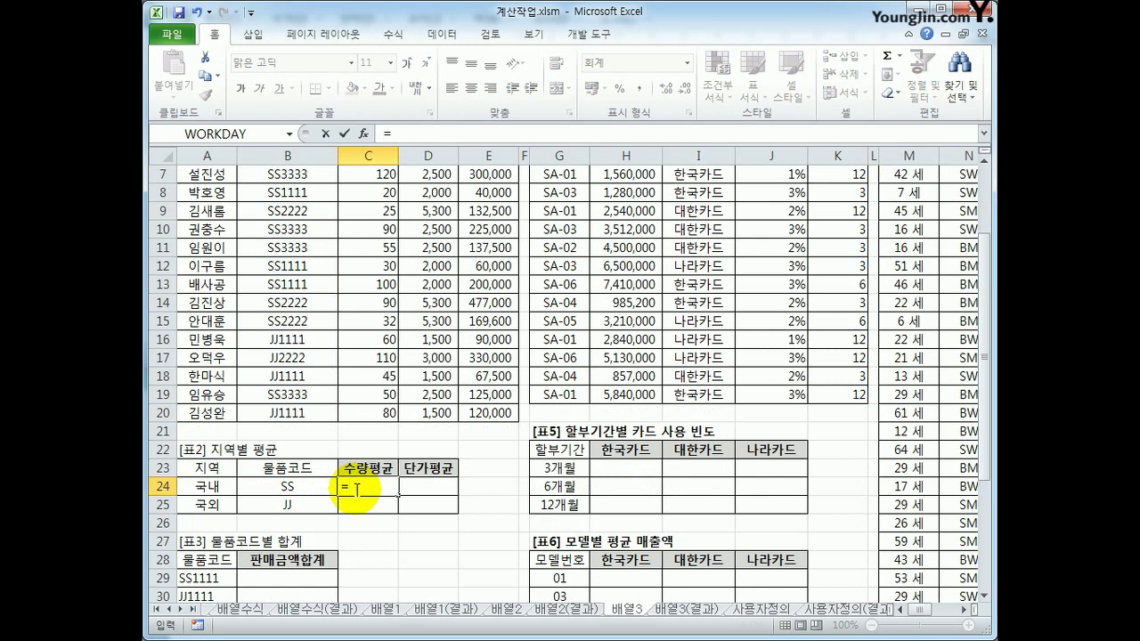
text(ave)
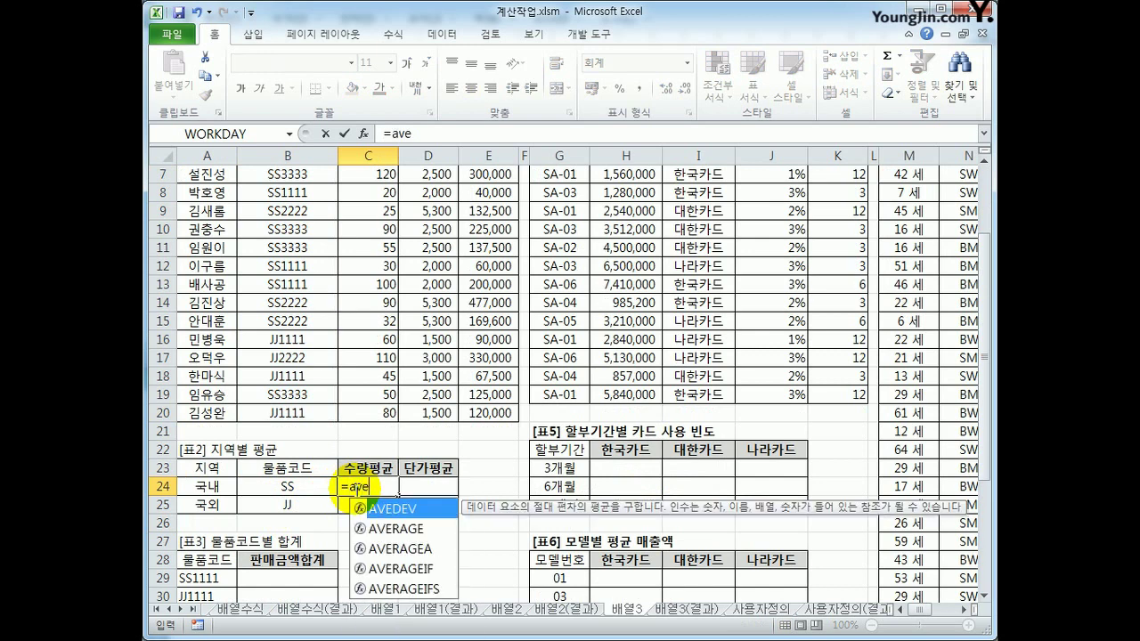
key(Down)
key(Tab)
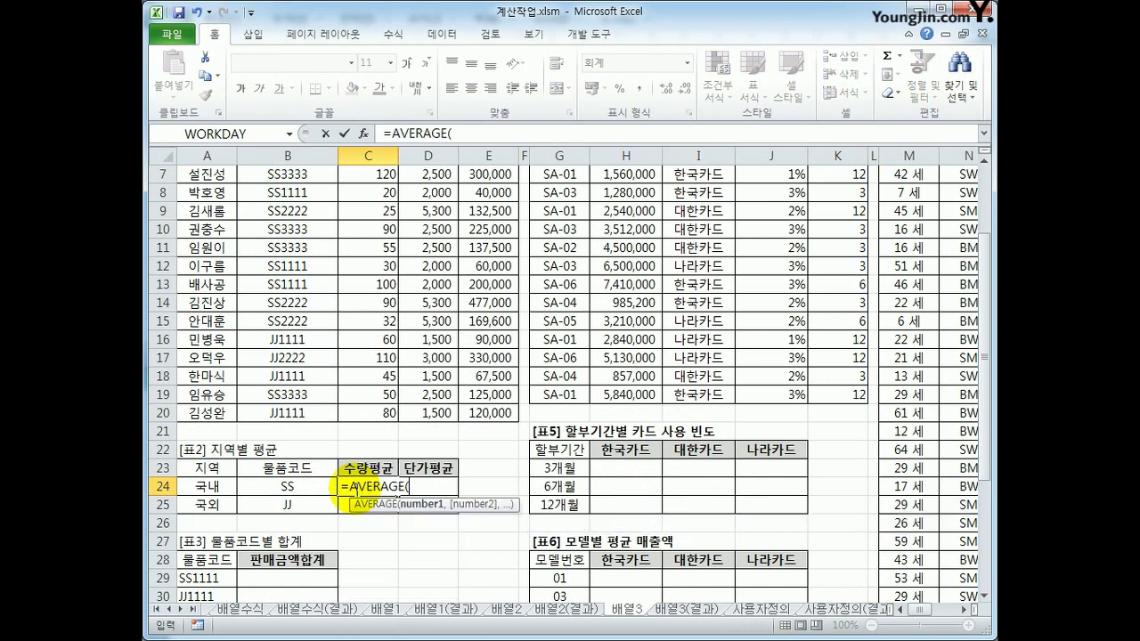
text(if()
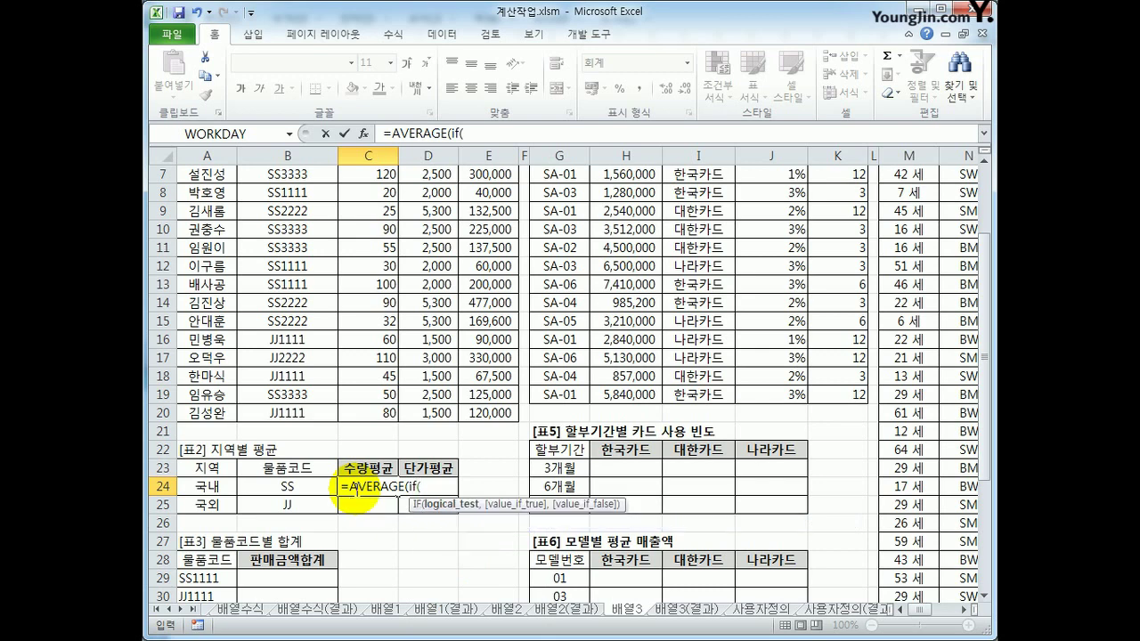
text(left()
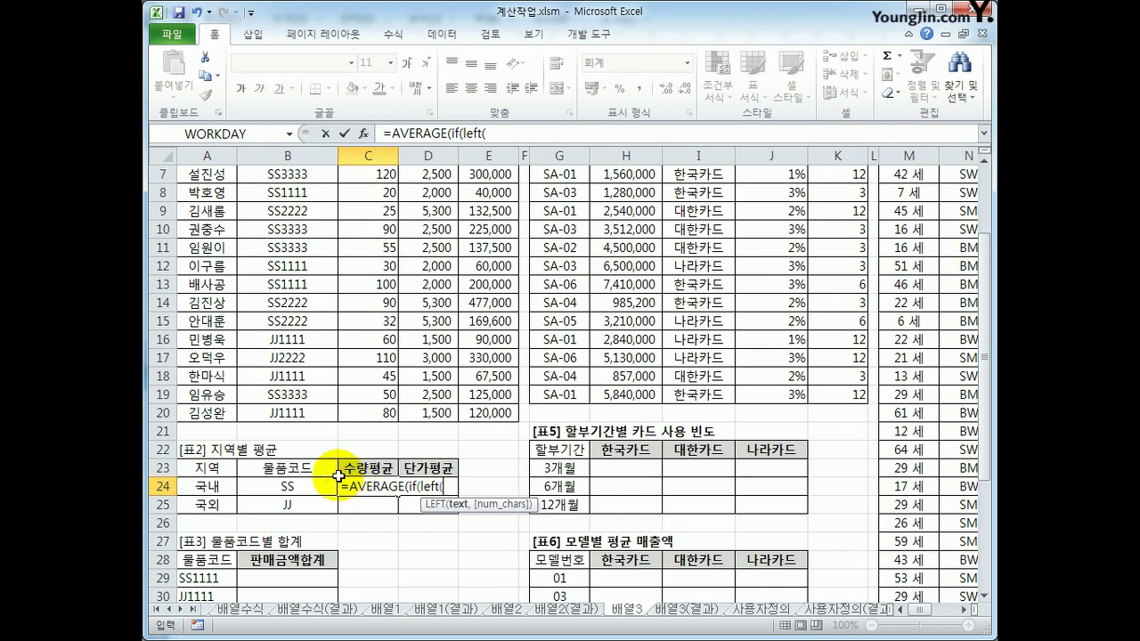
Have LEFT take the first 2 characters of the absolute range $B$3:$B$20 and begin an equality comparison
scroll(334, 468, up, 2)
drag(277, 214, 289, 522)
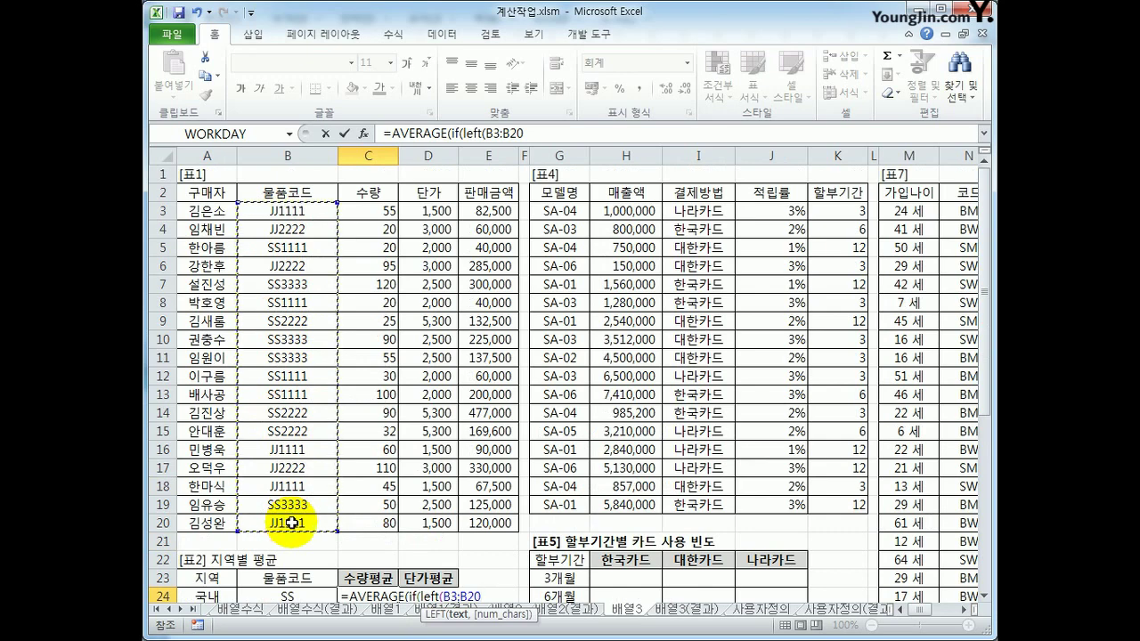
scroll(292, 522, down, 1)
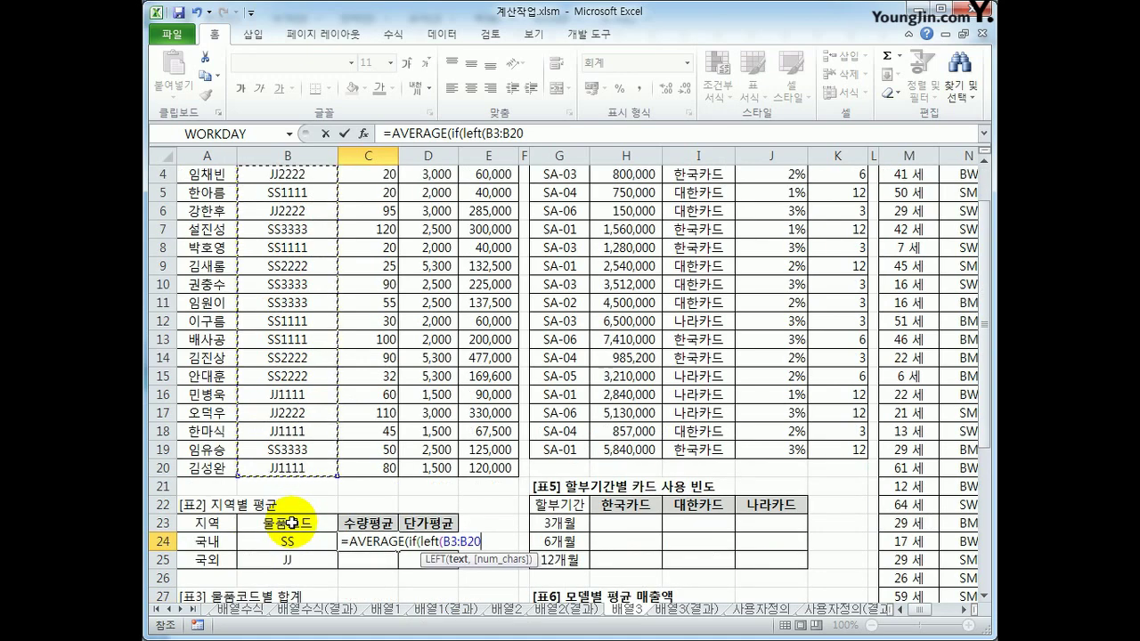
key(F4)
text(,2)=)
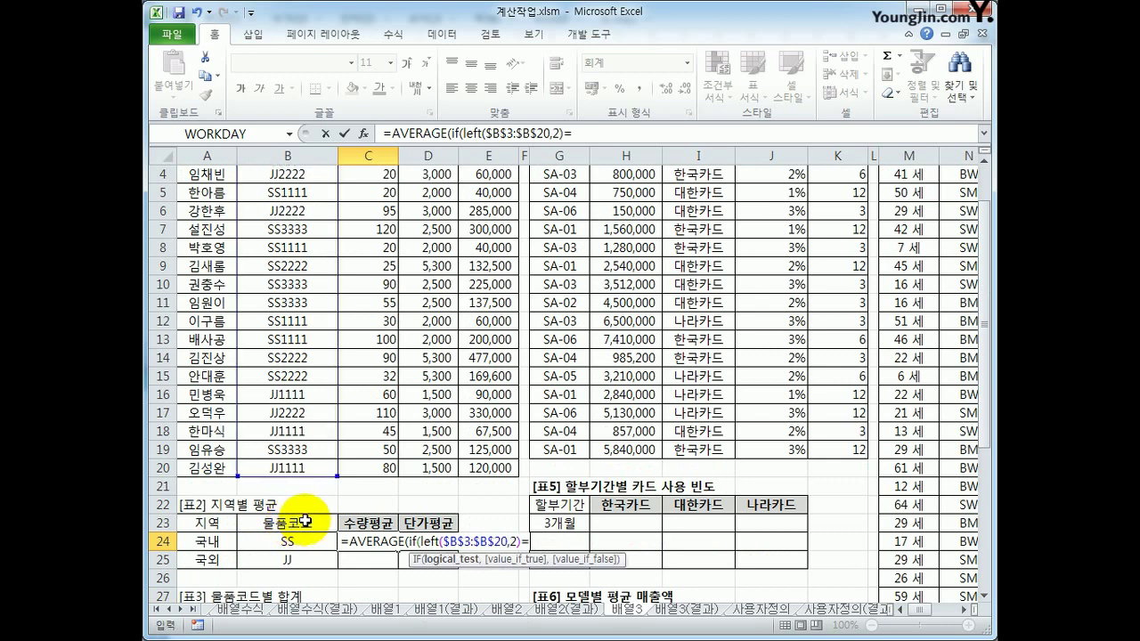
Complete the IF condition by comparing with the SS code in B24, locking only its column as $B24
key(Left)
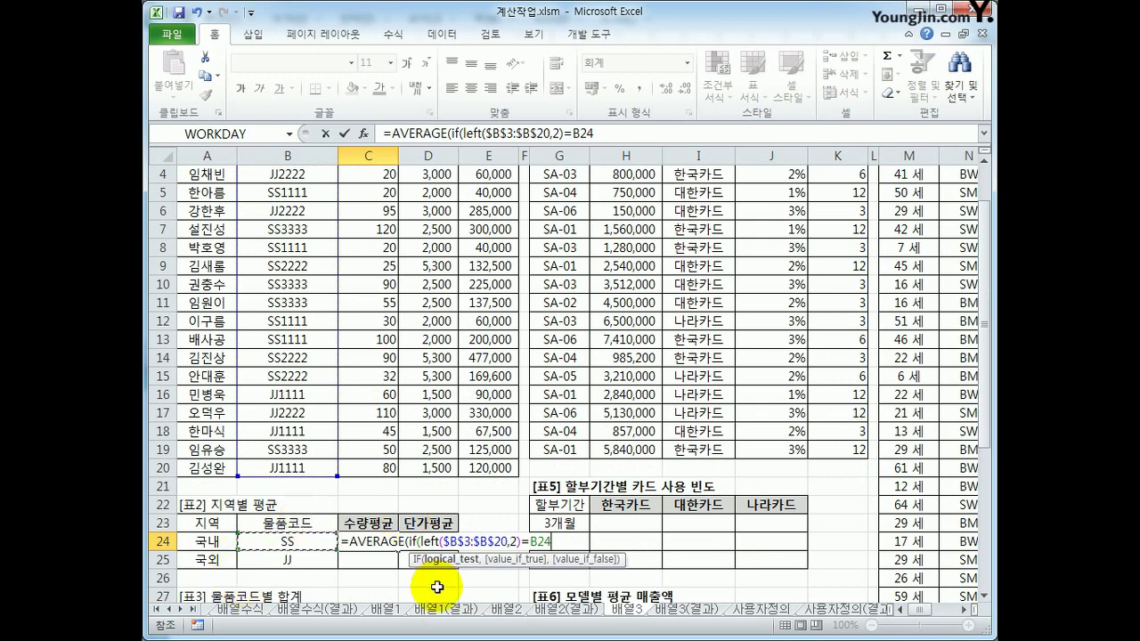
key(F4)
key(F4)
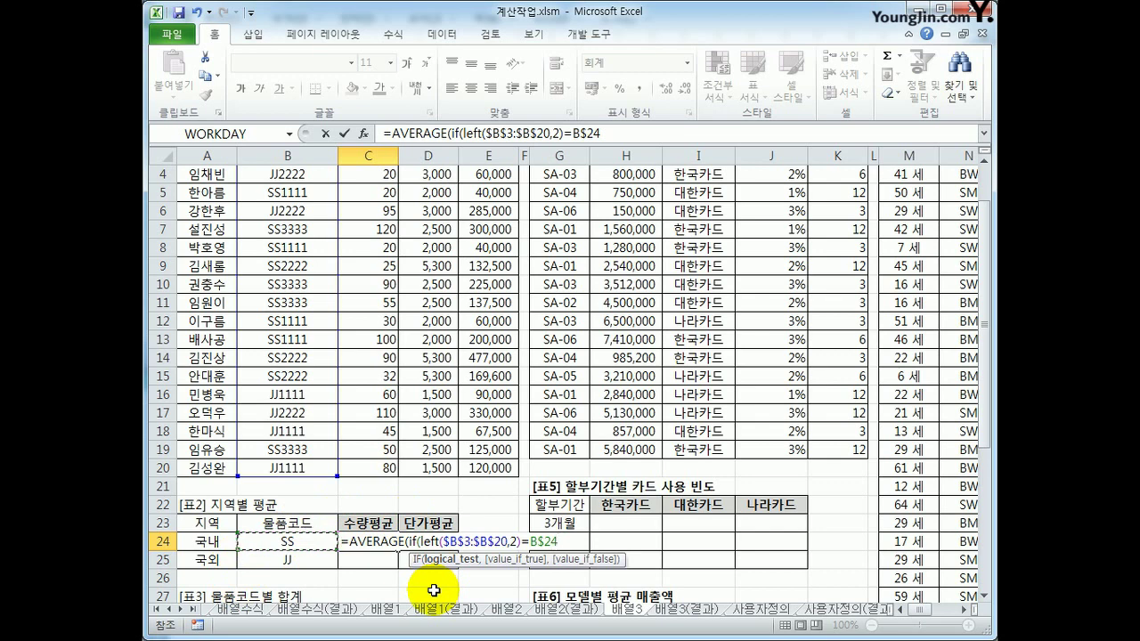
key(F4)
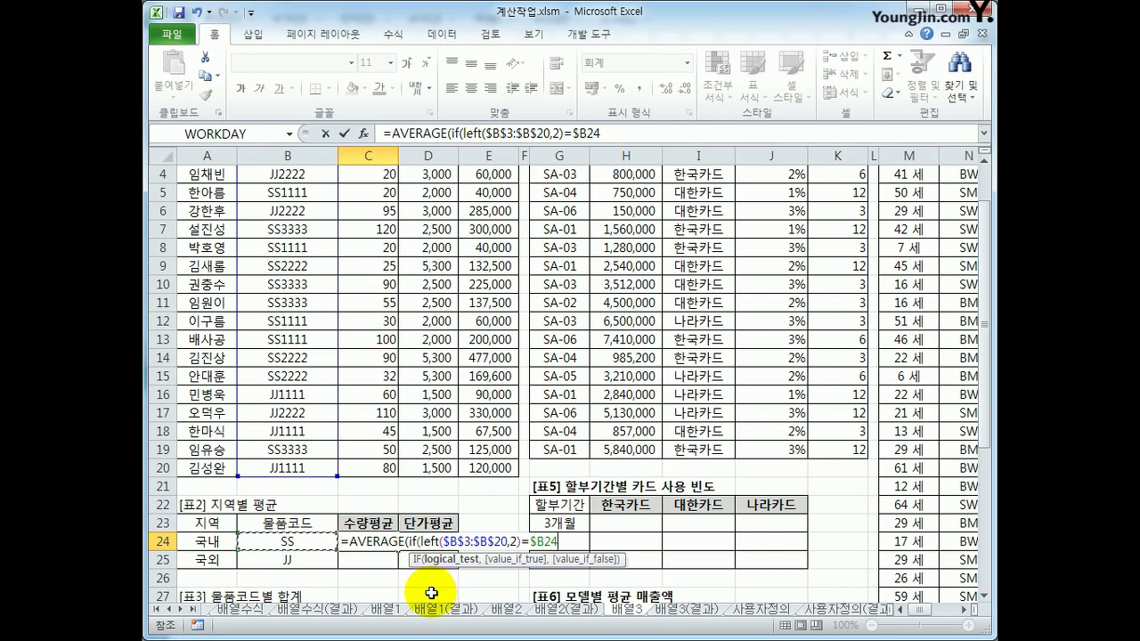
text(,)
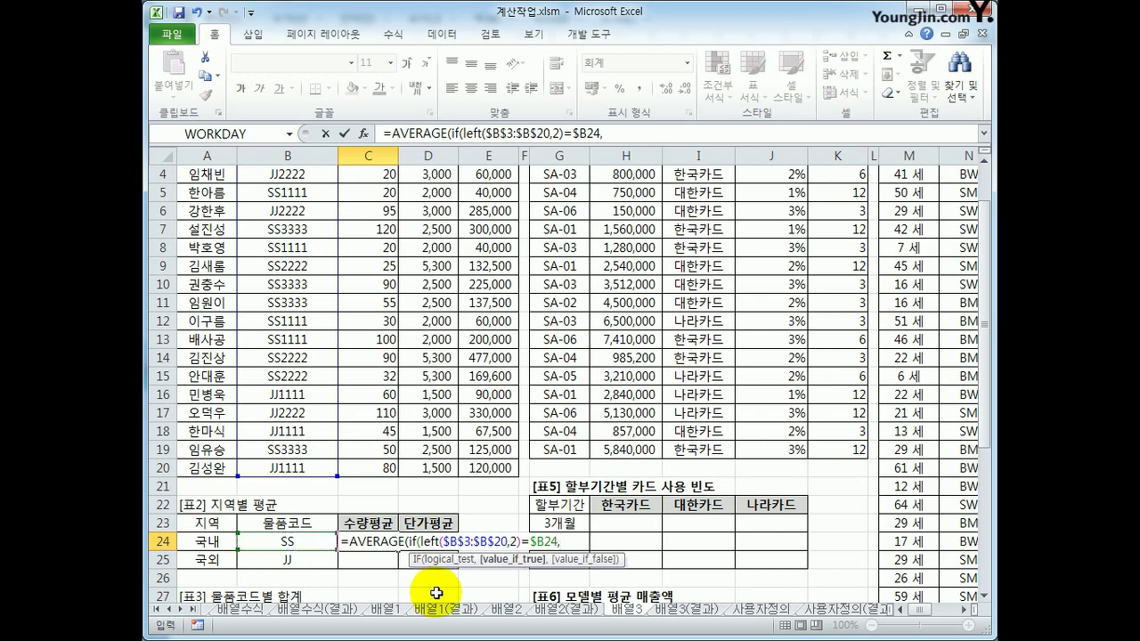
Use the 수량 range C3:C20 as the IF true value, locking only its rows as C$3:C$20
scroll(433, 507, up, 1)
drag(365, 208, 364, 522)
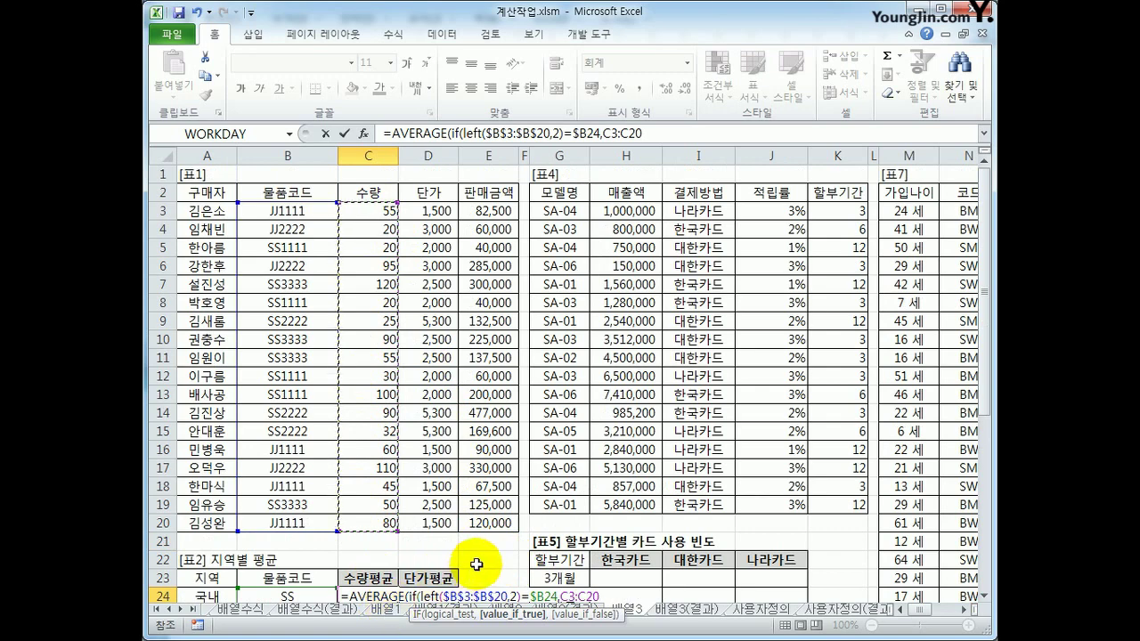
scroll(445, 564, down, 1)
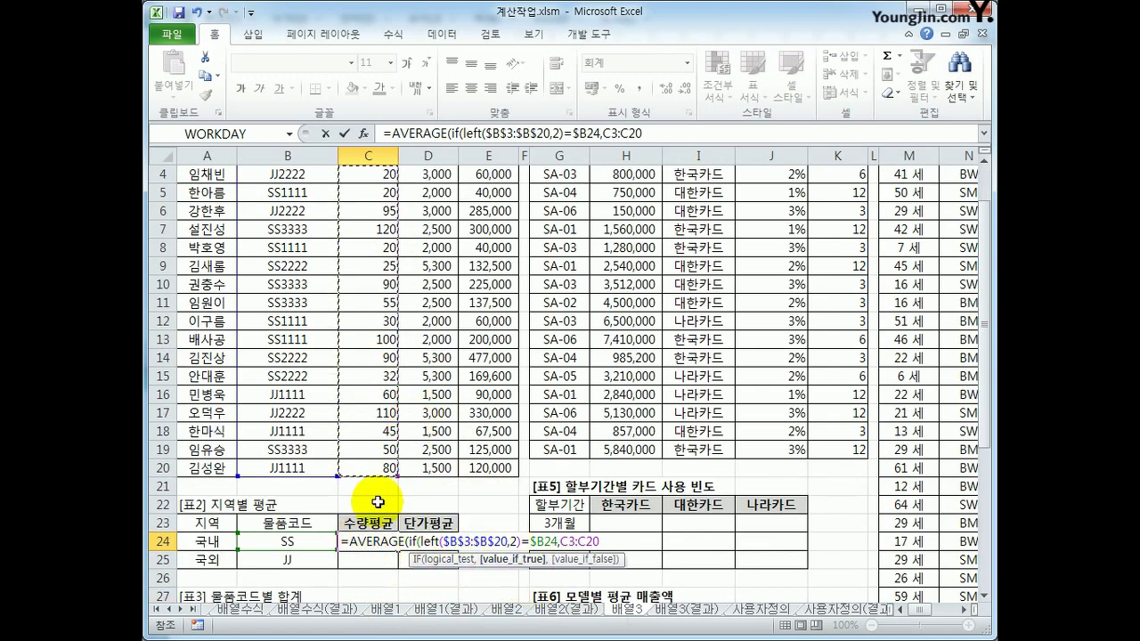
scroll(396, 325, up, 1)
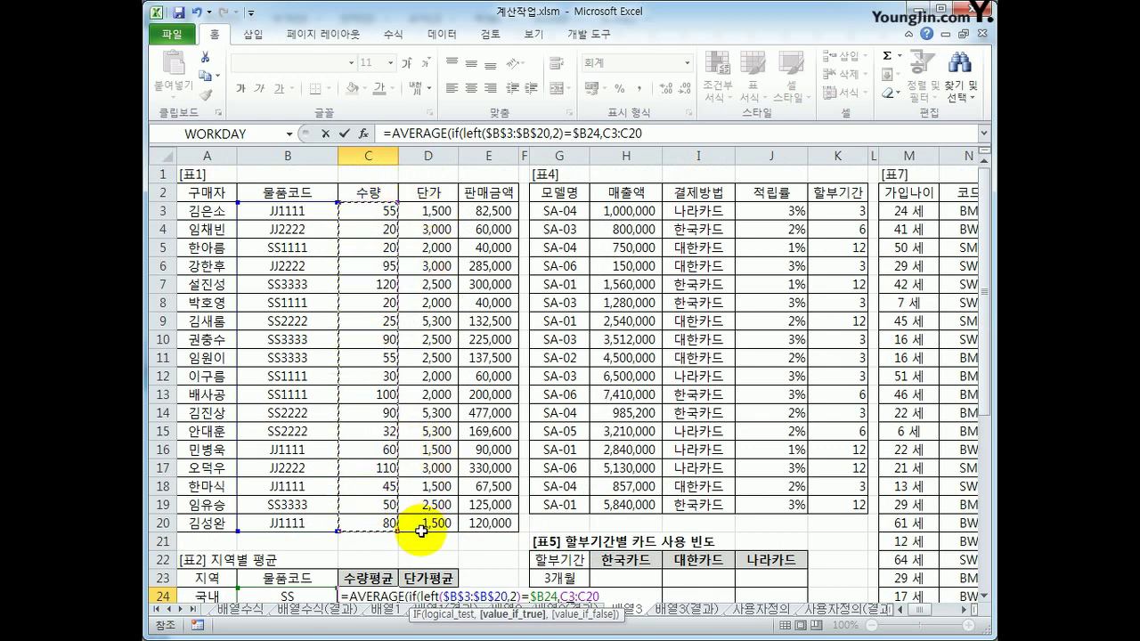
scroll(424, 535, down, 1)
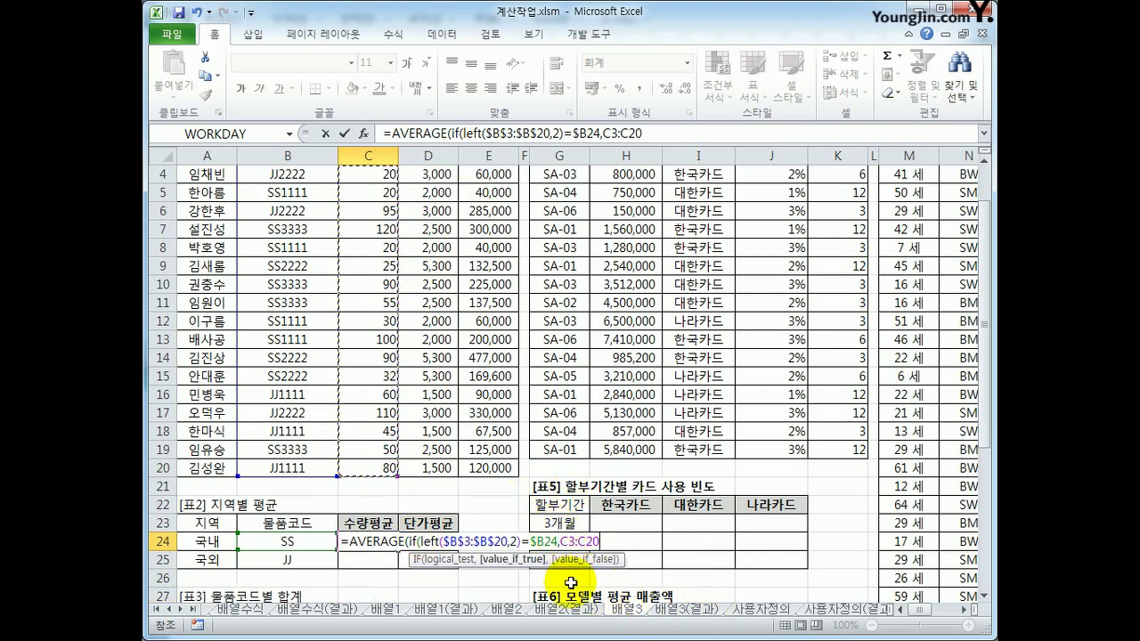
key(F4)
key(F4)
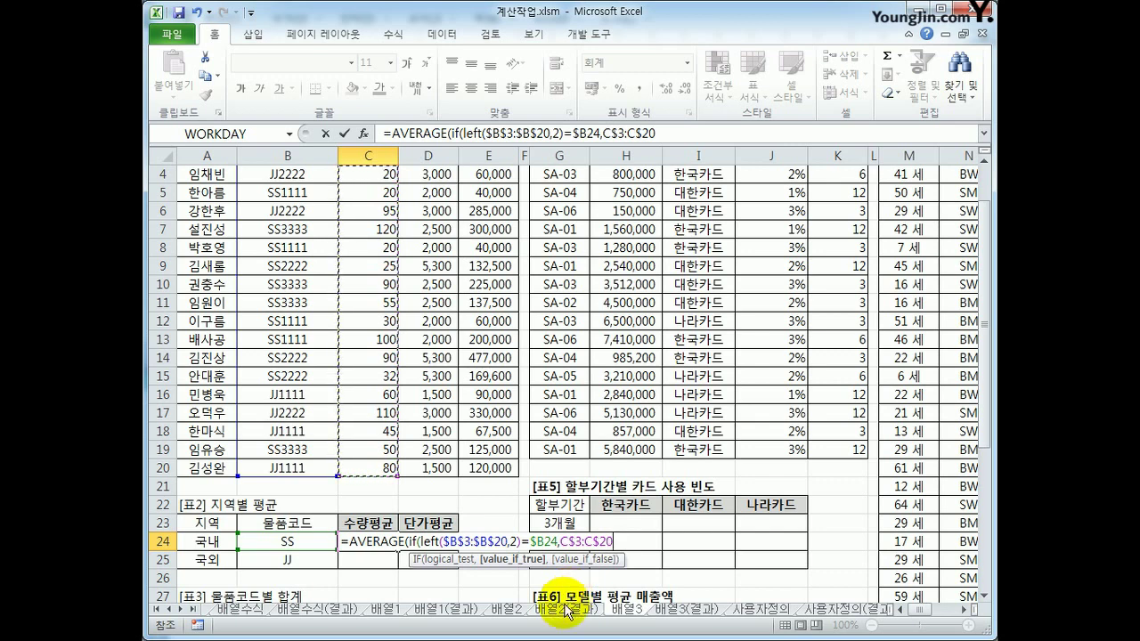
Close both functions, enter C24 as an array formula and fill it across C24:D25
text())
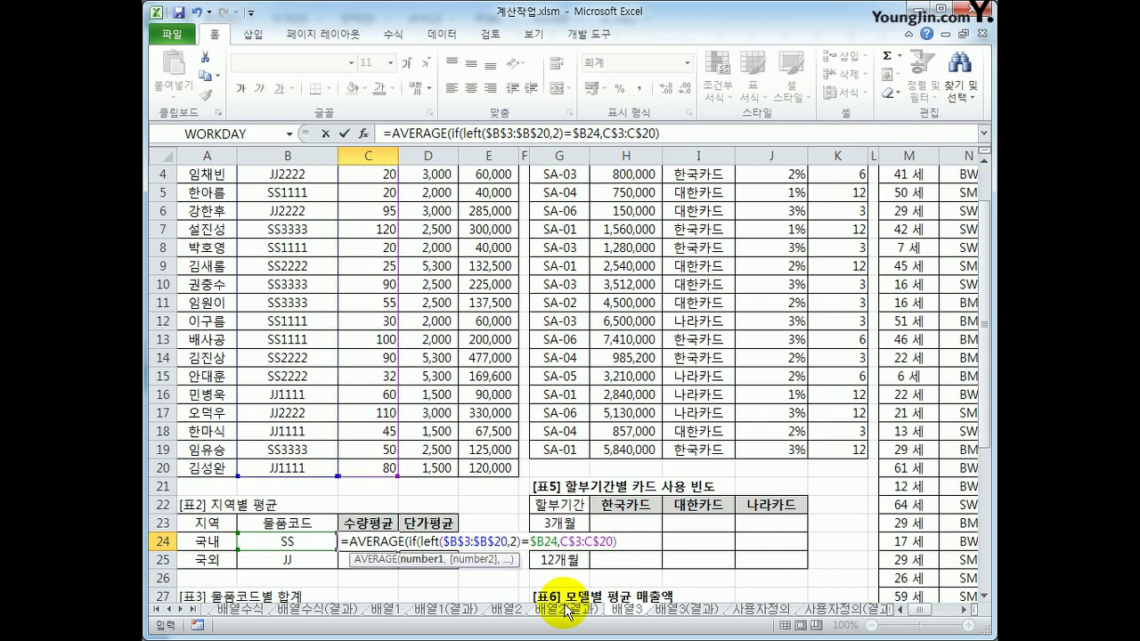
text())
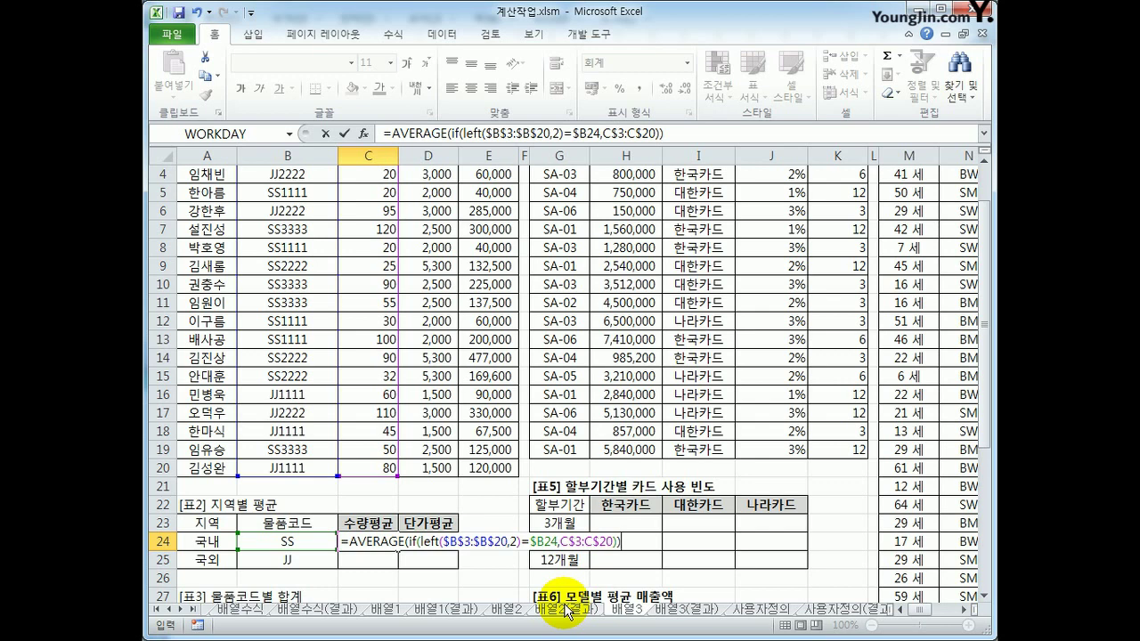
key(ctrl+shift+Return)
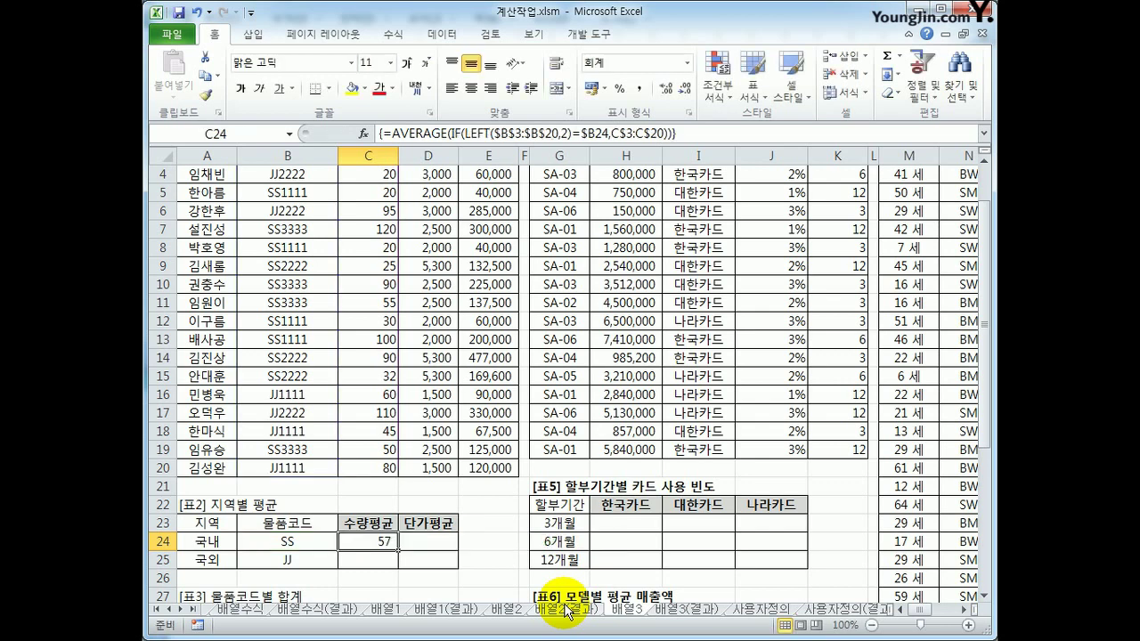
drag(400, 548, 445, 572)
Review the $B$3:$B$20 reference in C24's average formula, keeping it an array formula
click(367, 541)
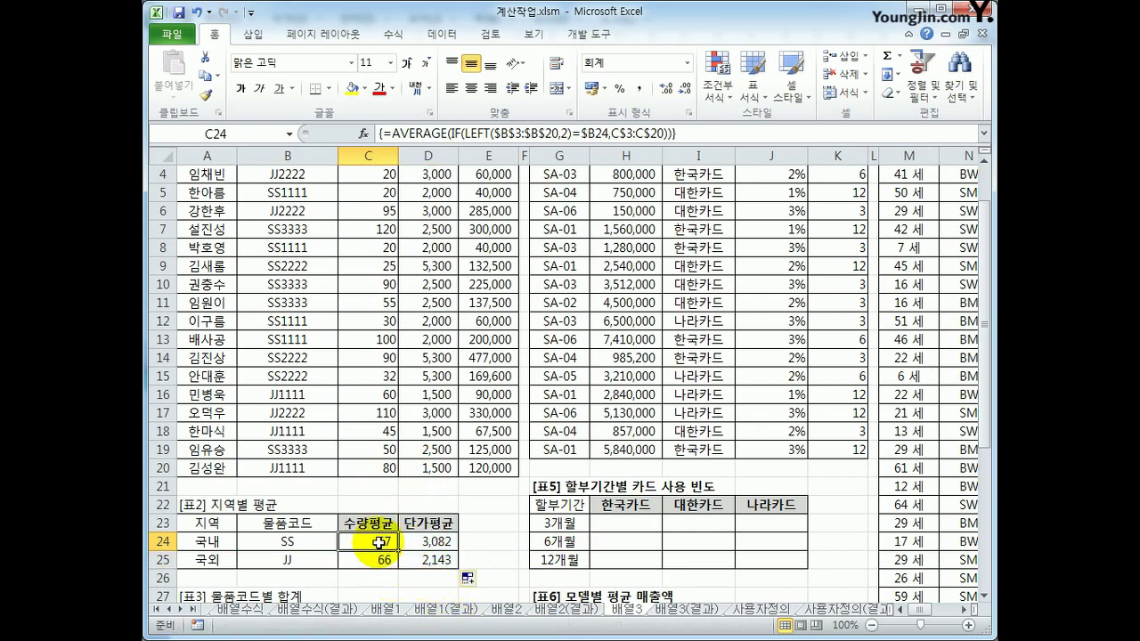
drag(496, 134, 559, 133)
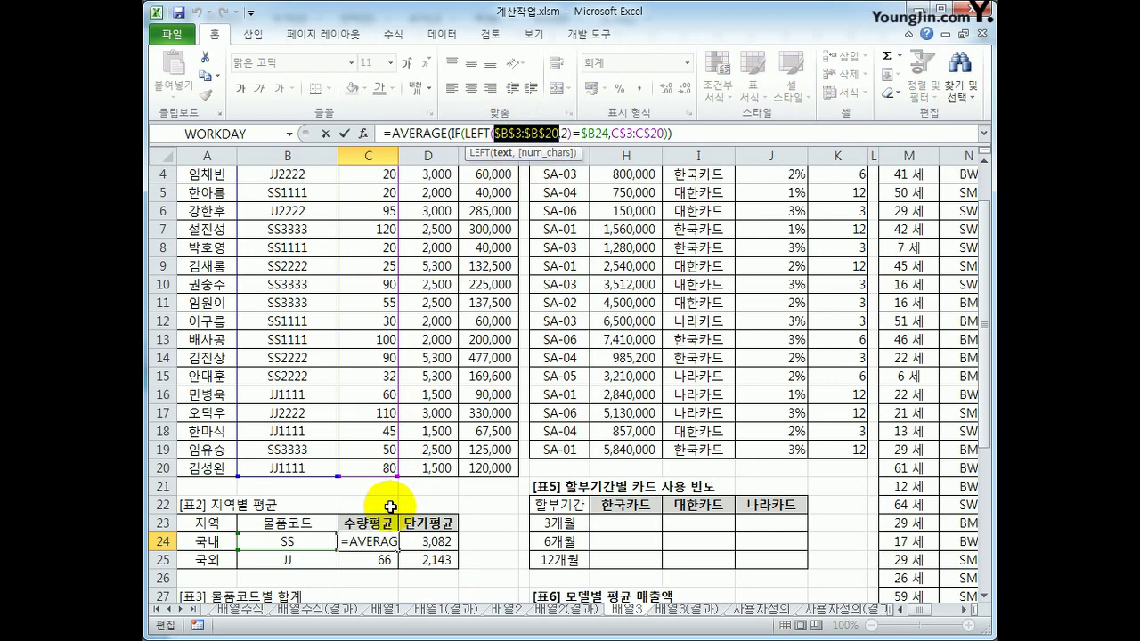
key(ctrl+shift+Return)
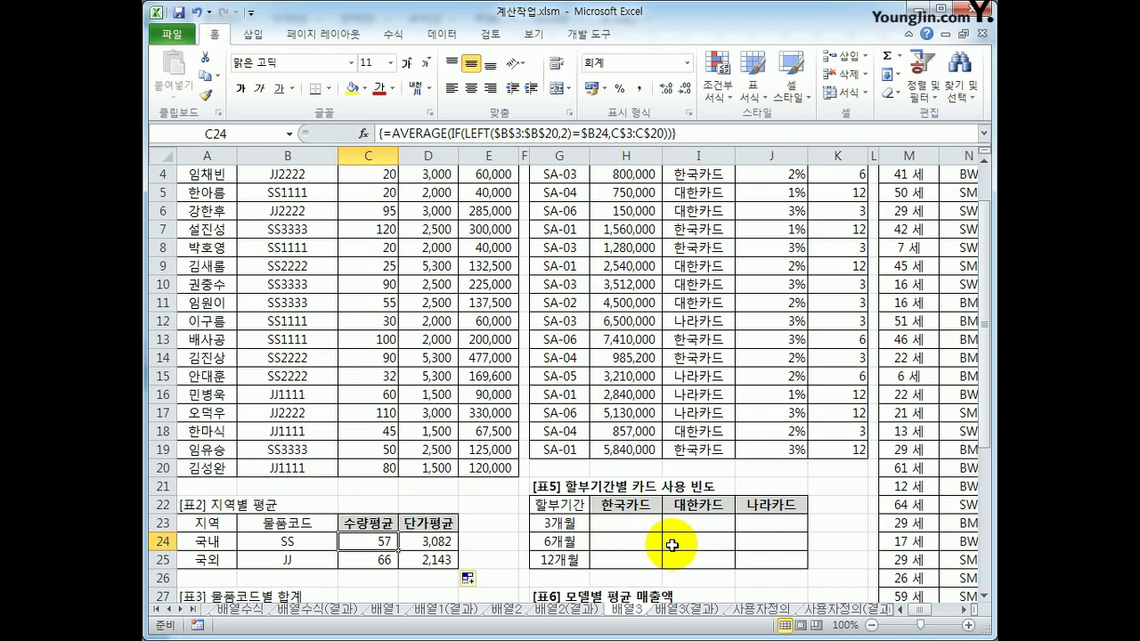
Examine the 판매금액합계 cells of 표3 and the 판매금액 values E3:E20 in 표1
scroll(672, 545, down, 4)
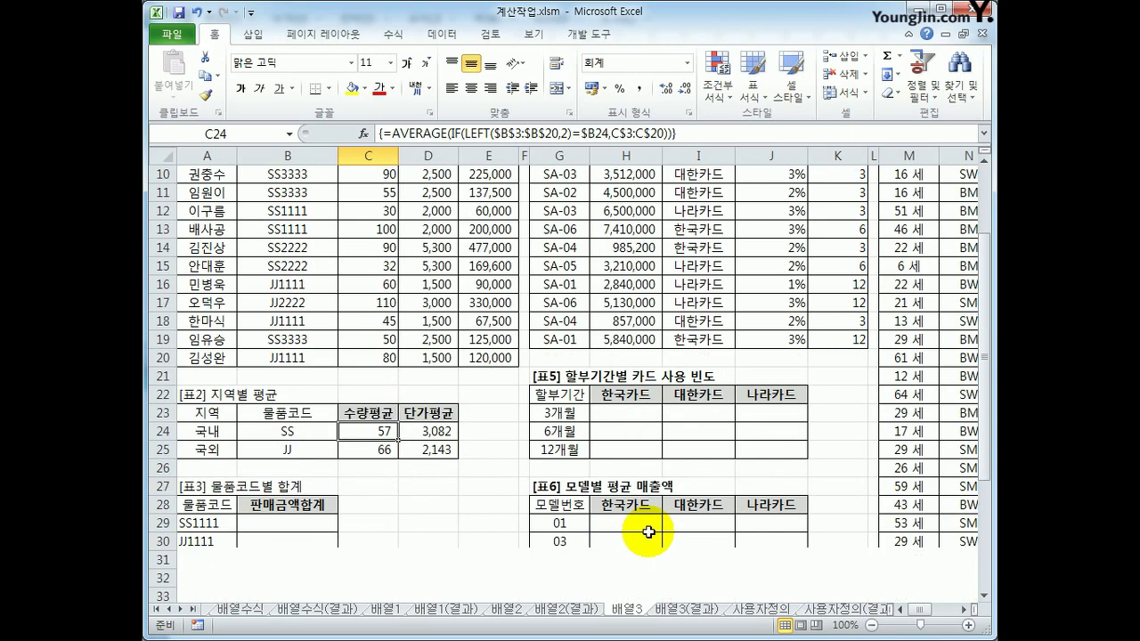
click(304, 414)
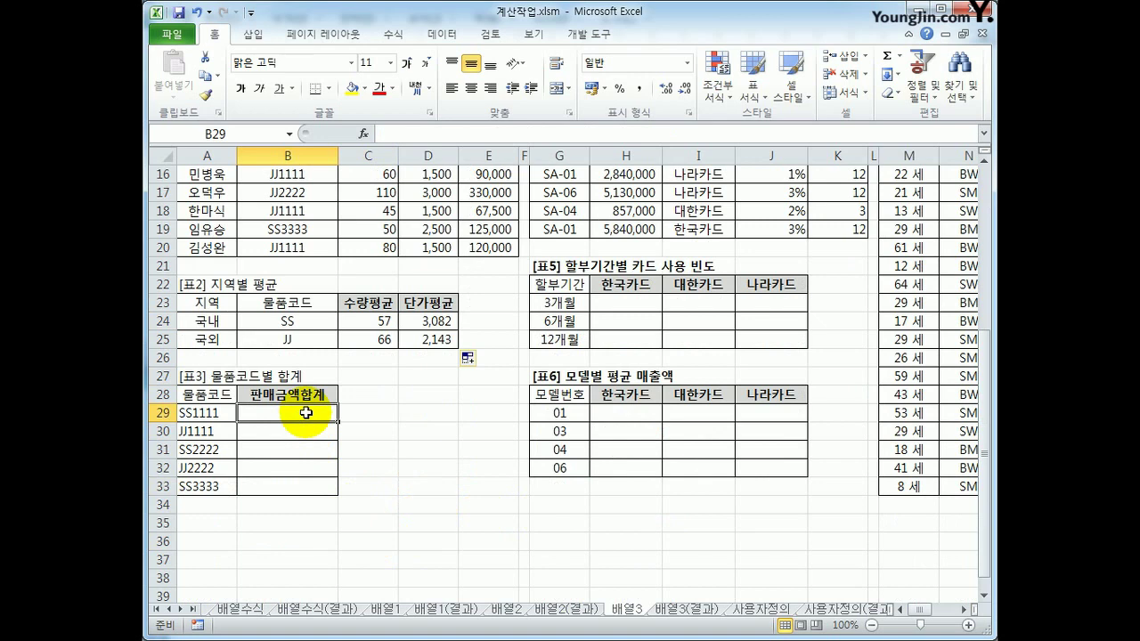
scroll(294, 428, up, 5)
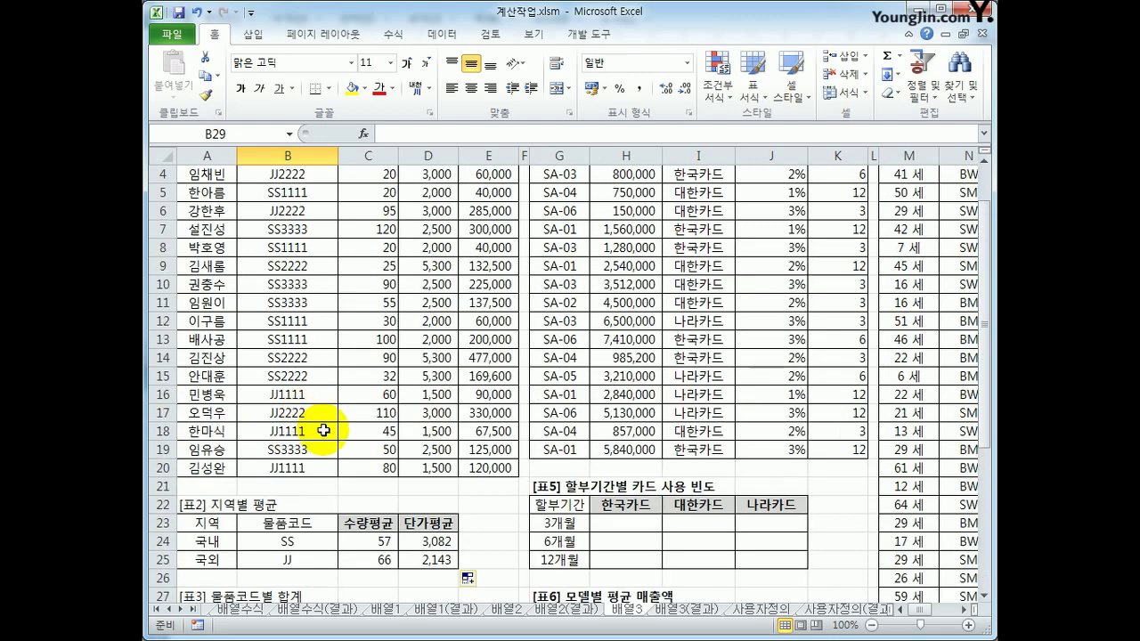
drag(485, 211, 484, 514)
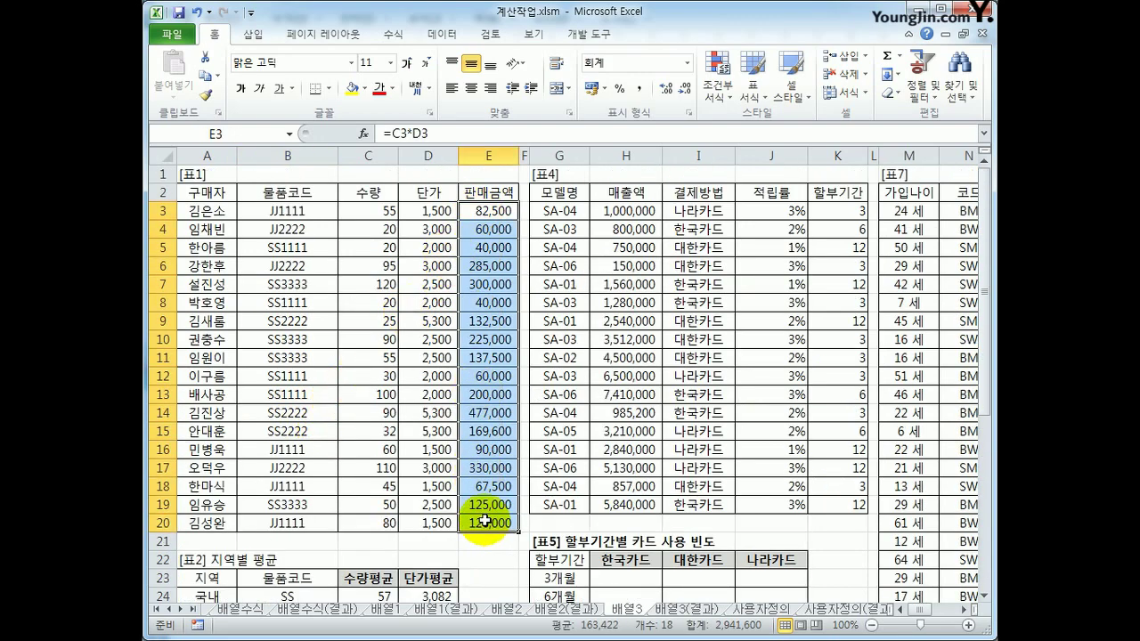
scroll(467, 512, down, 4)
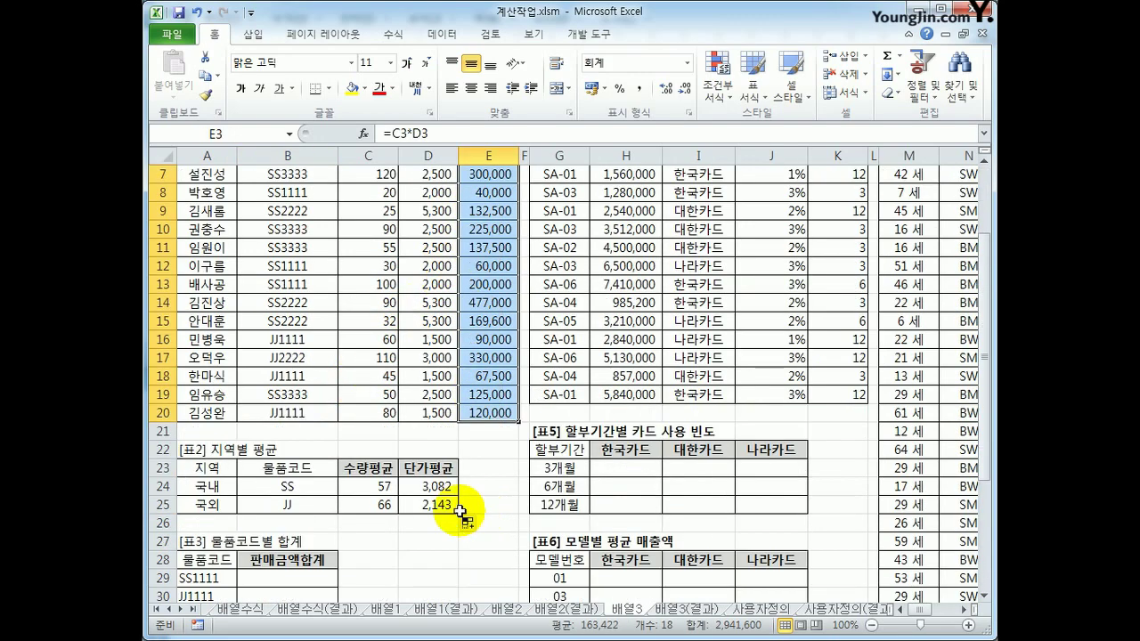
Start a SUM formula in B29 with the condition ($B$3:$B$20=A29), matching the 물품코드 range to the code in A29
click(298, 466)
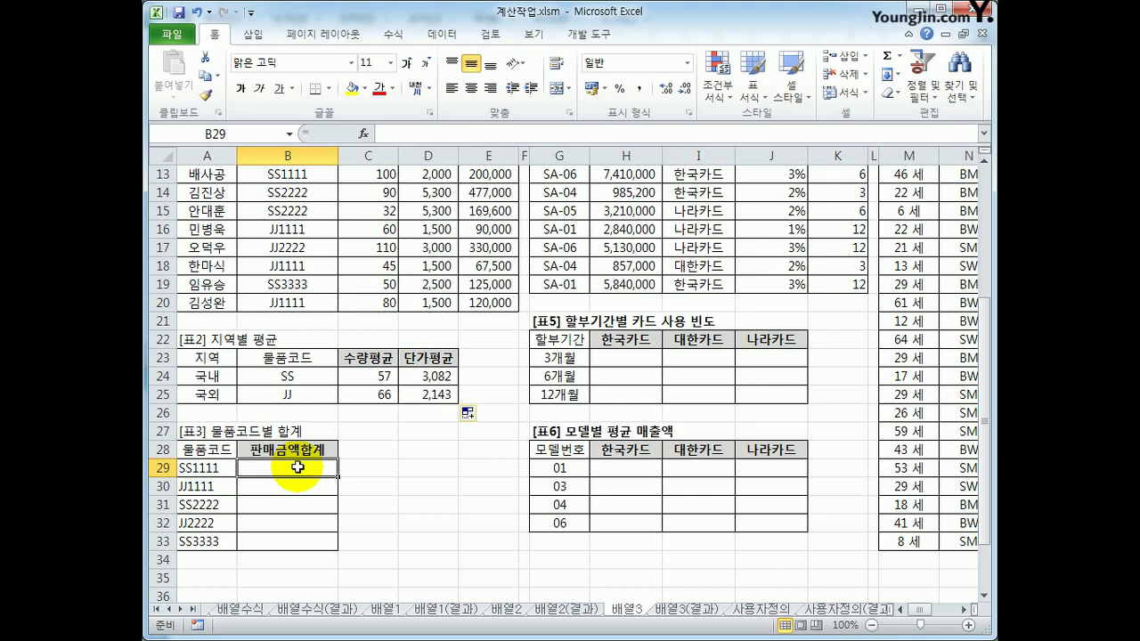
text(=sum()
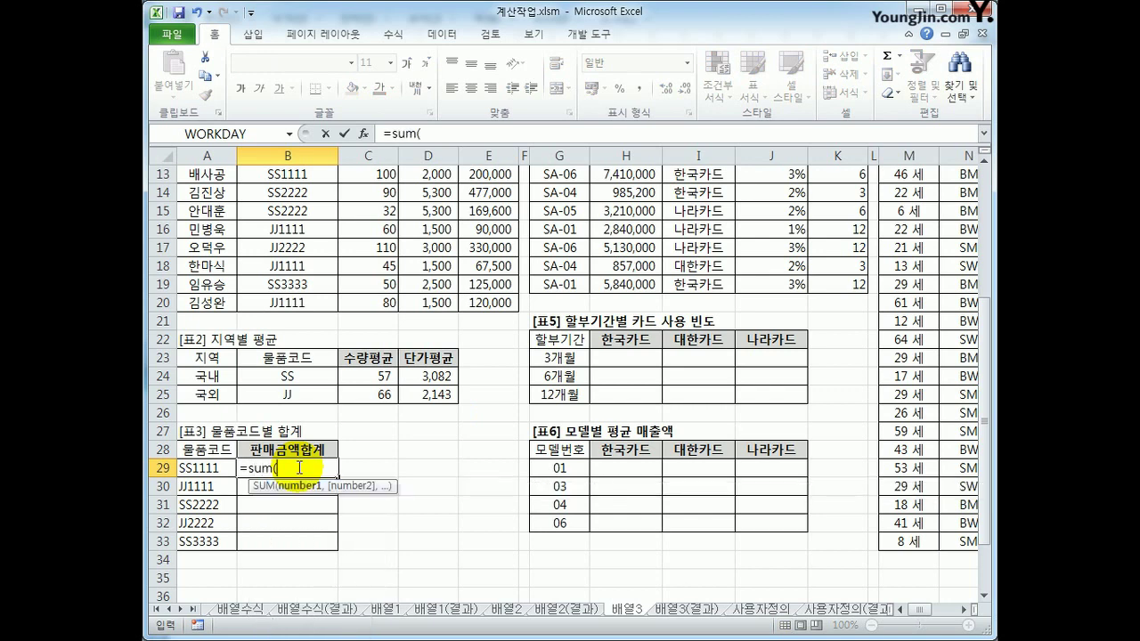
text(()
scroll(300, 458, up, 4)
drag(290, 210, 294, 524)
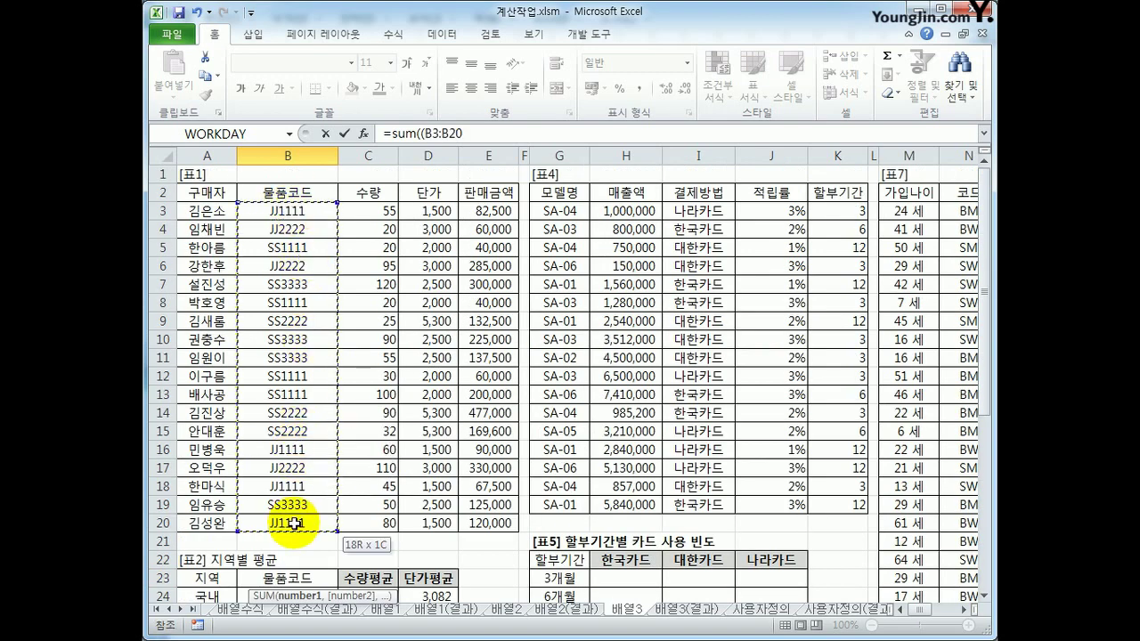
key(F4)
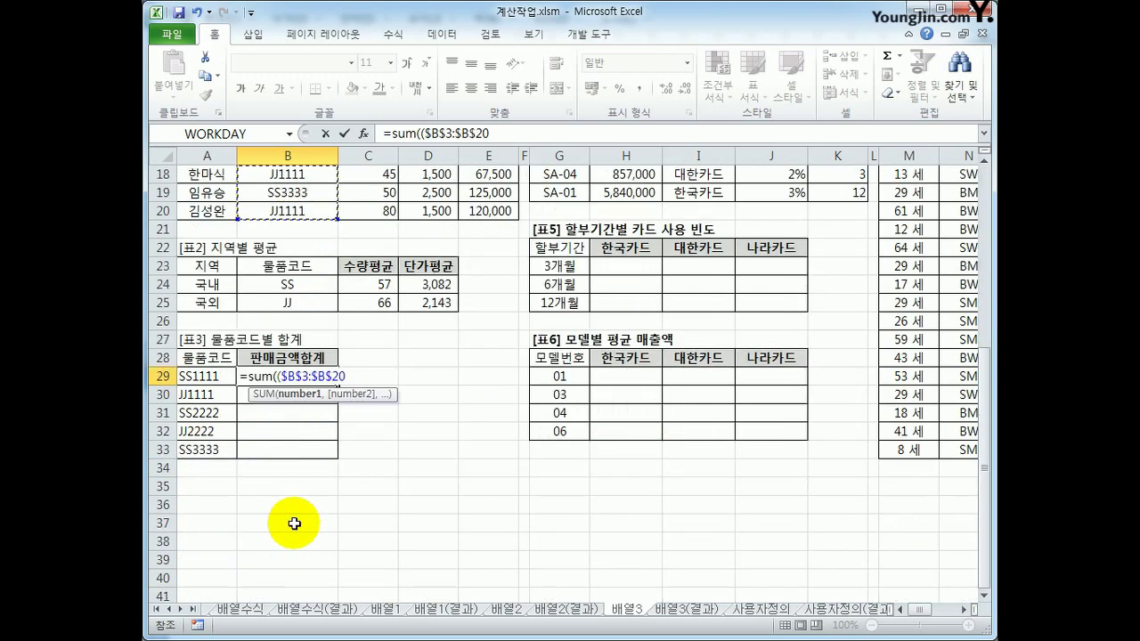
text(=)
click(210, 377)
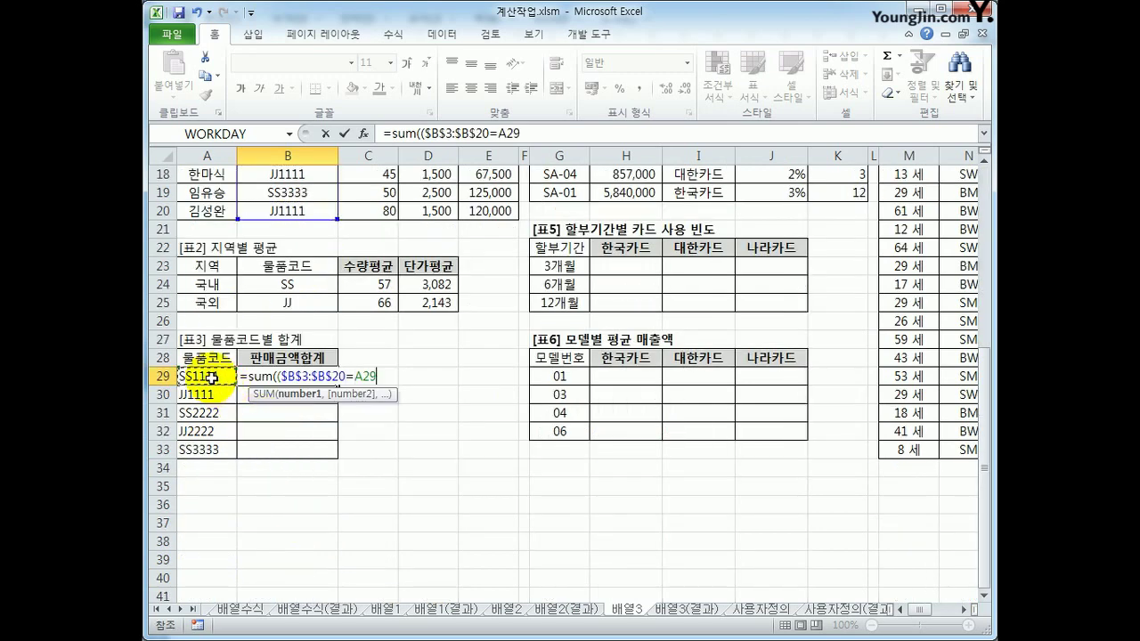
text()*)
Multiply the condition by the 판매금액 range $E$3:$E$20, enter B29 as an array formula and fill it down to B33
scroll(454, 419, up, 6)
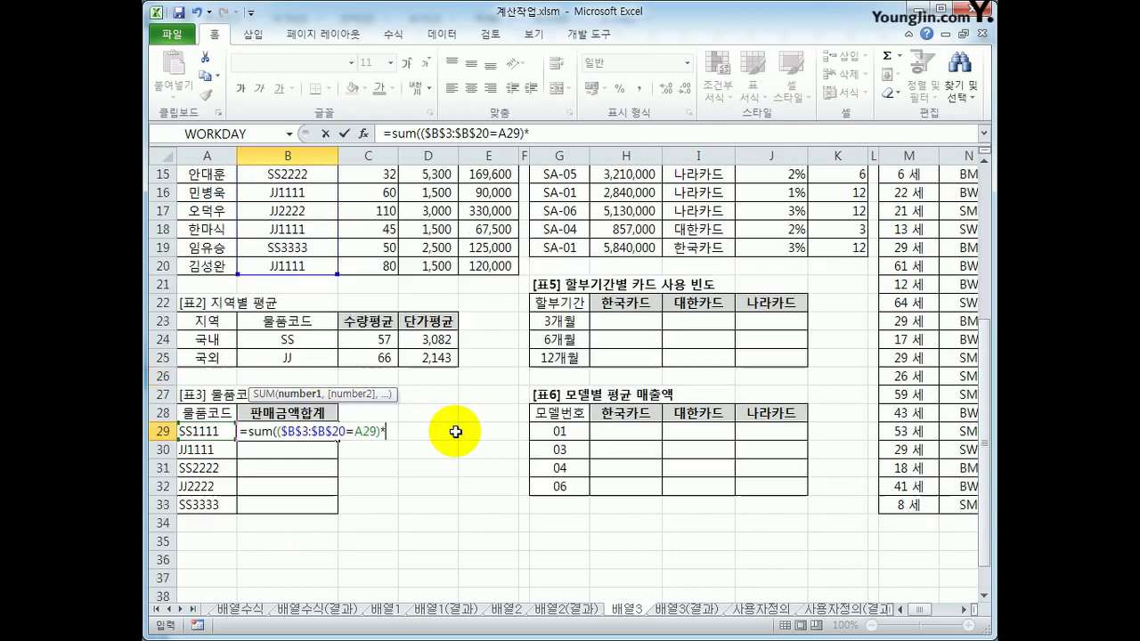
drag(488, 211, 468, 524)
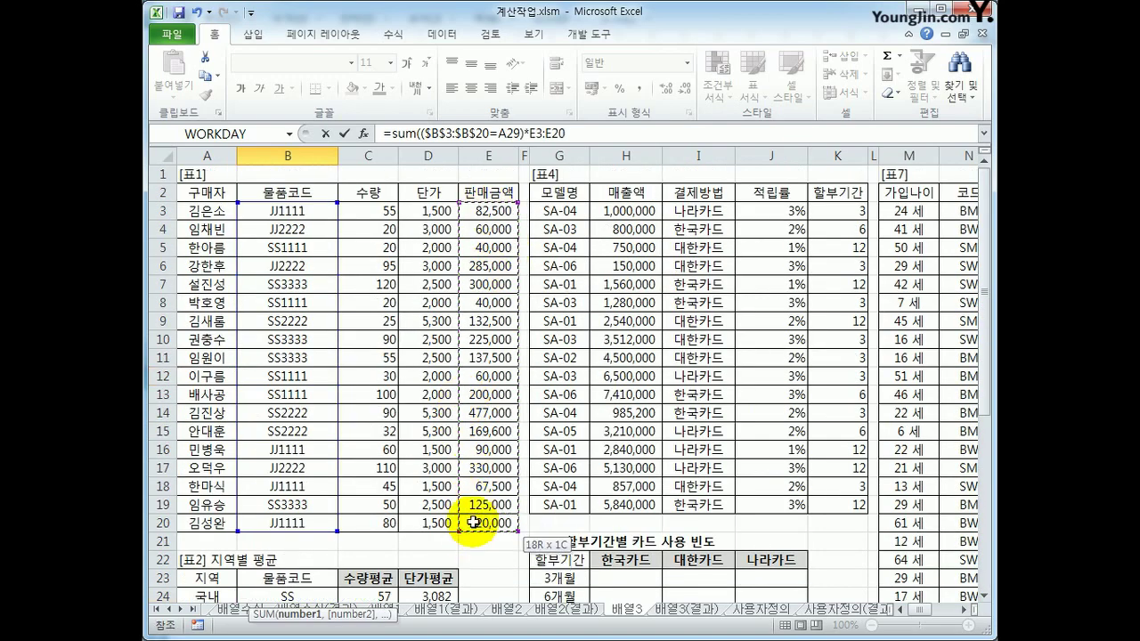
key(F4)
scroll(469, 521, down, 6)
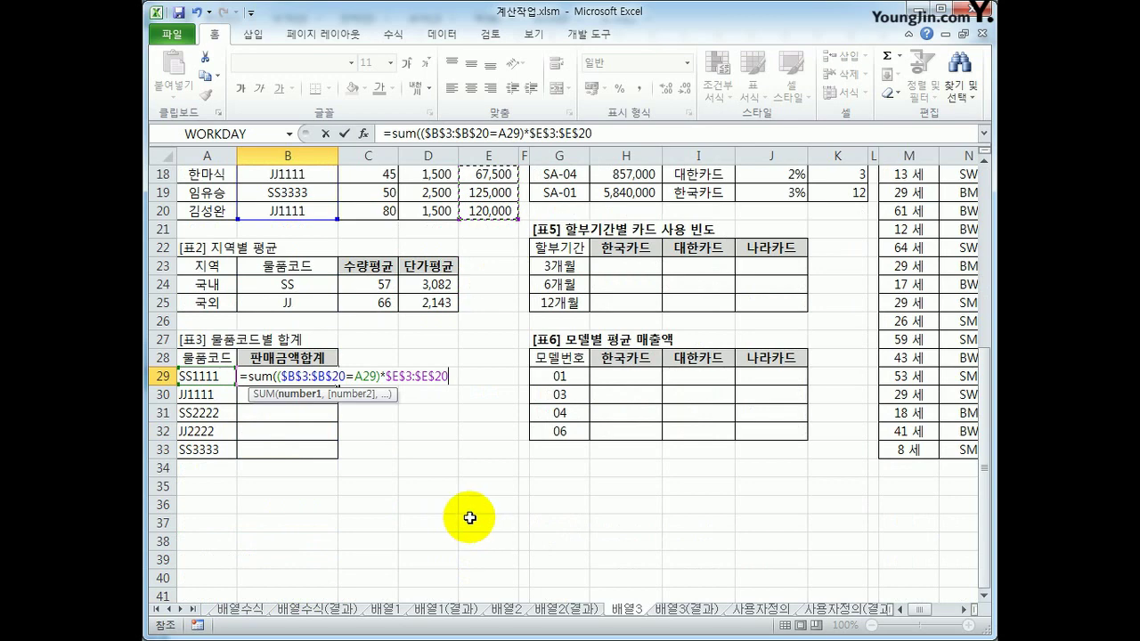
text())
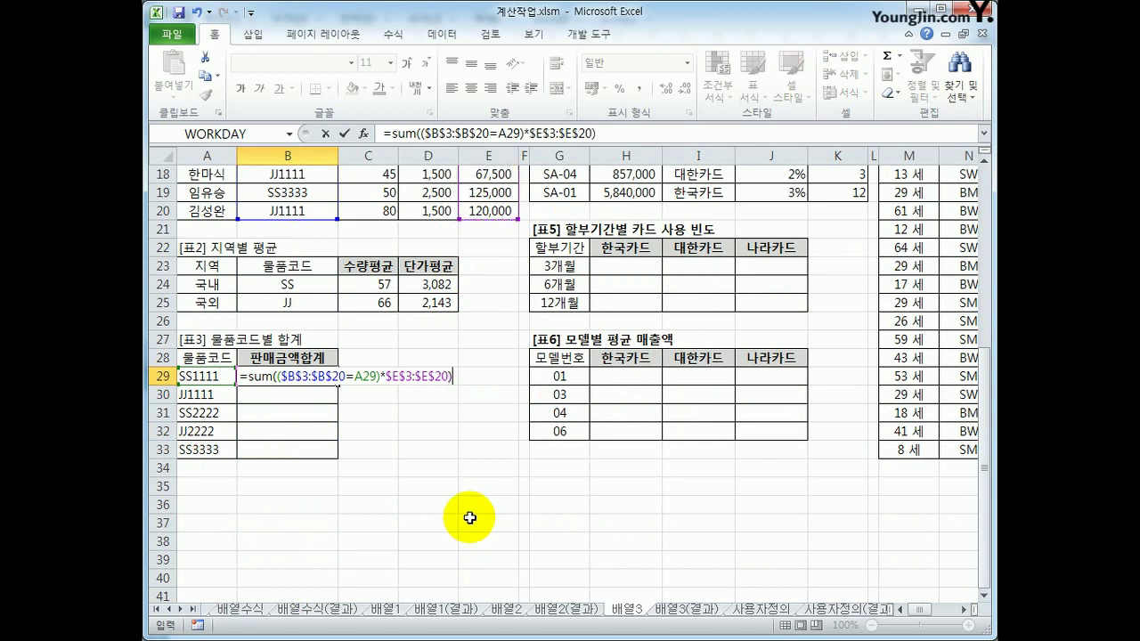
key(ctrl+shift+Return)
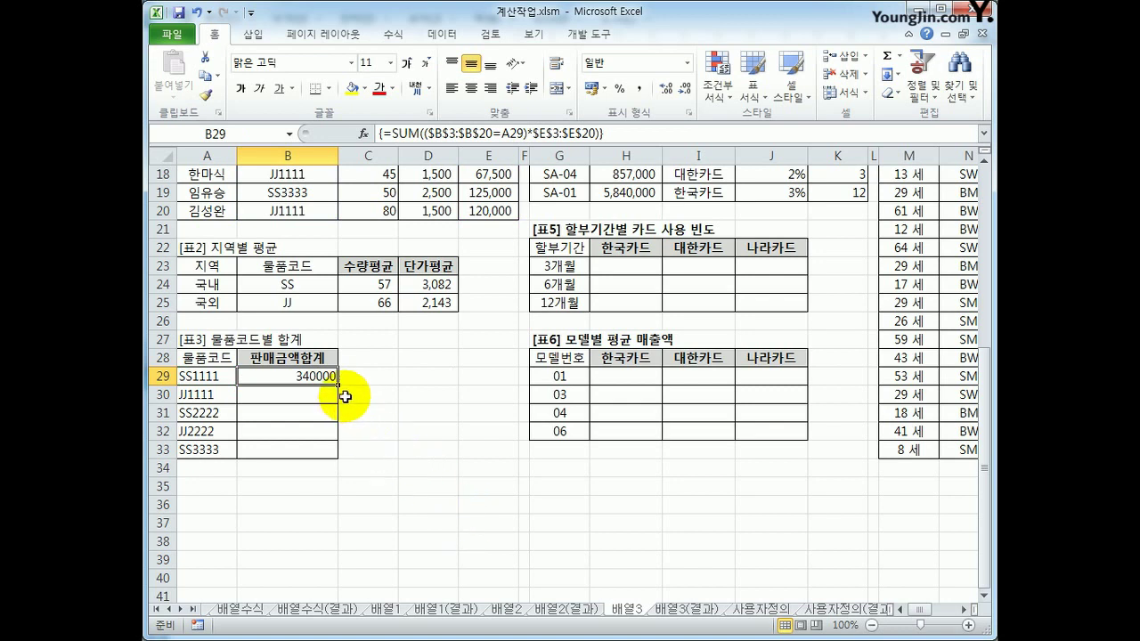
drag(334, 388, 321, 456)
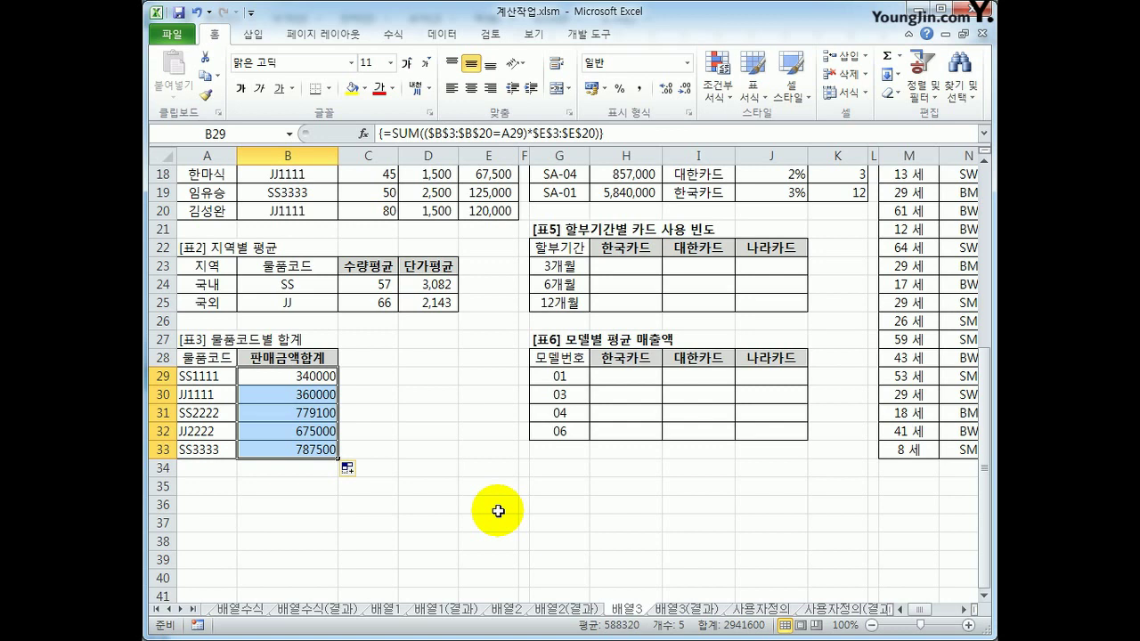
Try dividing B29's SUM by 100000 as an array formula and undo the change
click(299, 377)
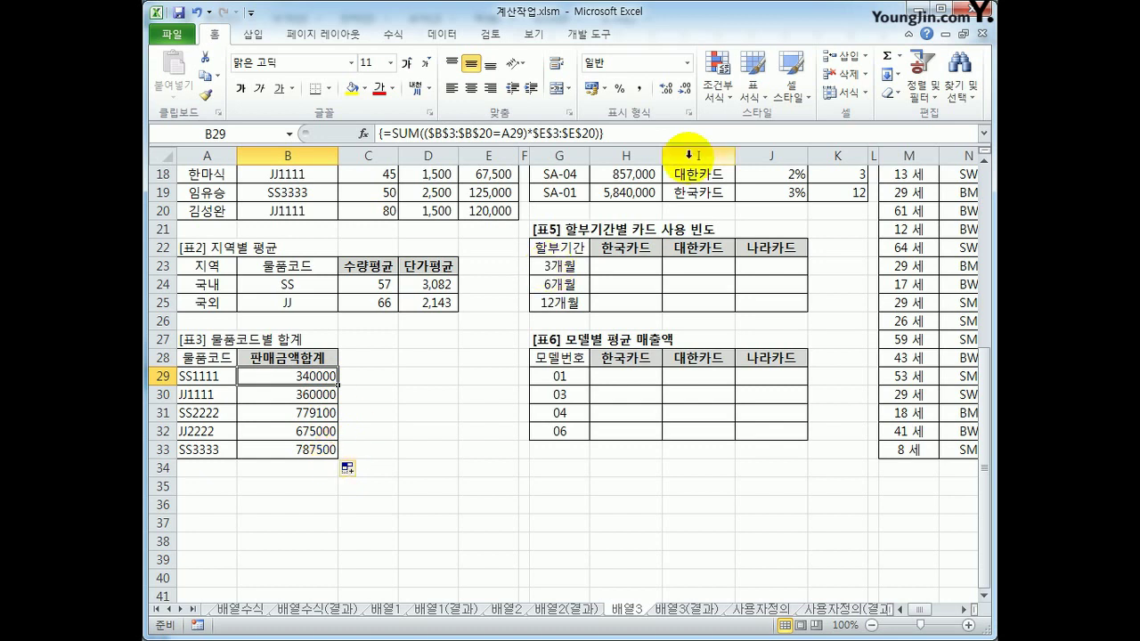
click(628, 133)
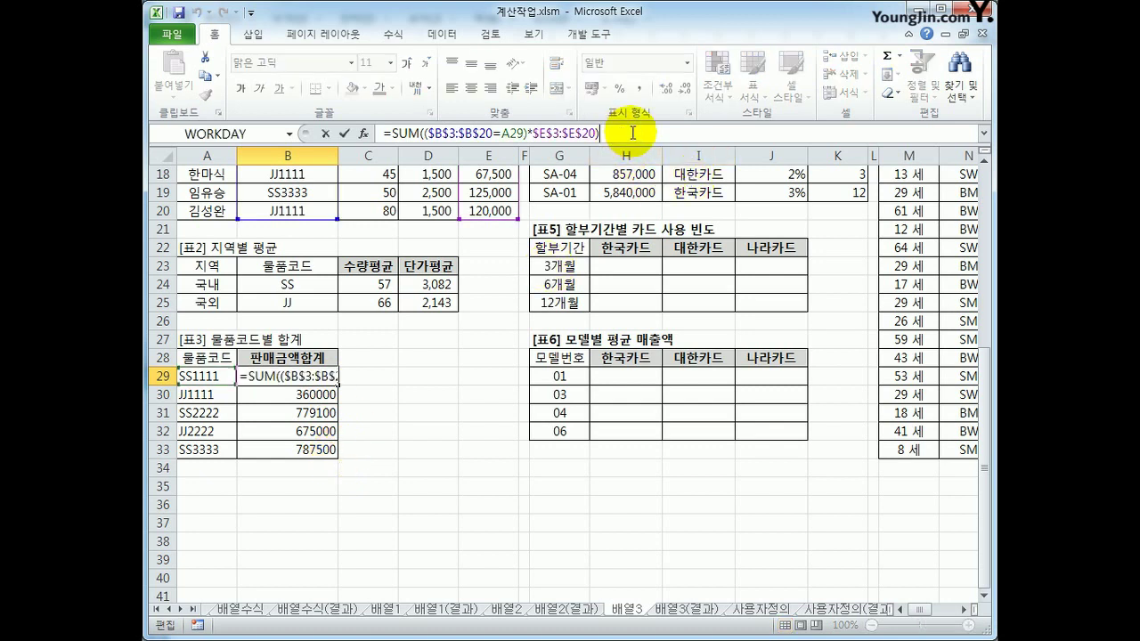
text(/100000)
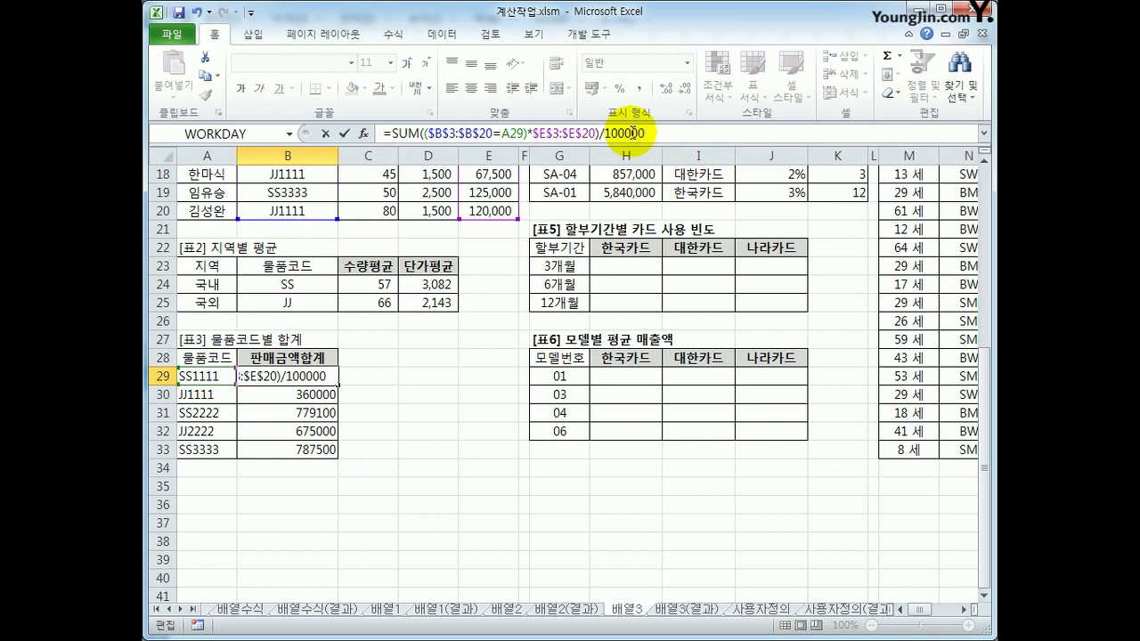
key(ctrl+shift+Return)
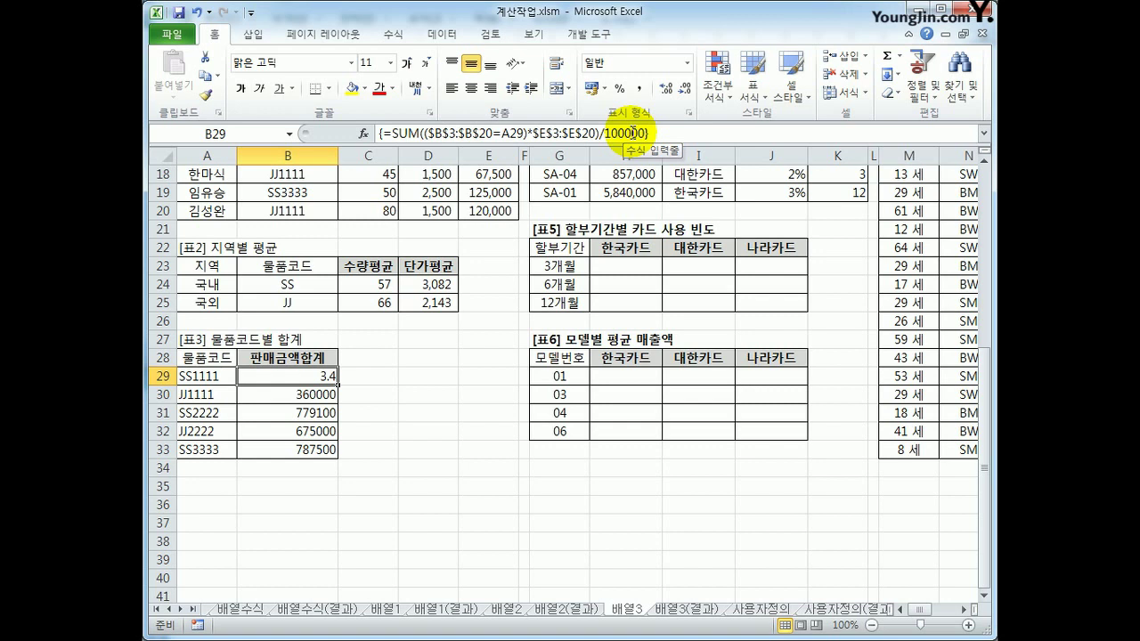
key(ctrl+z)
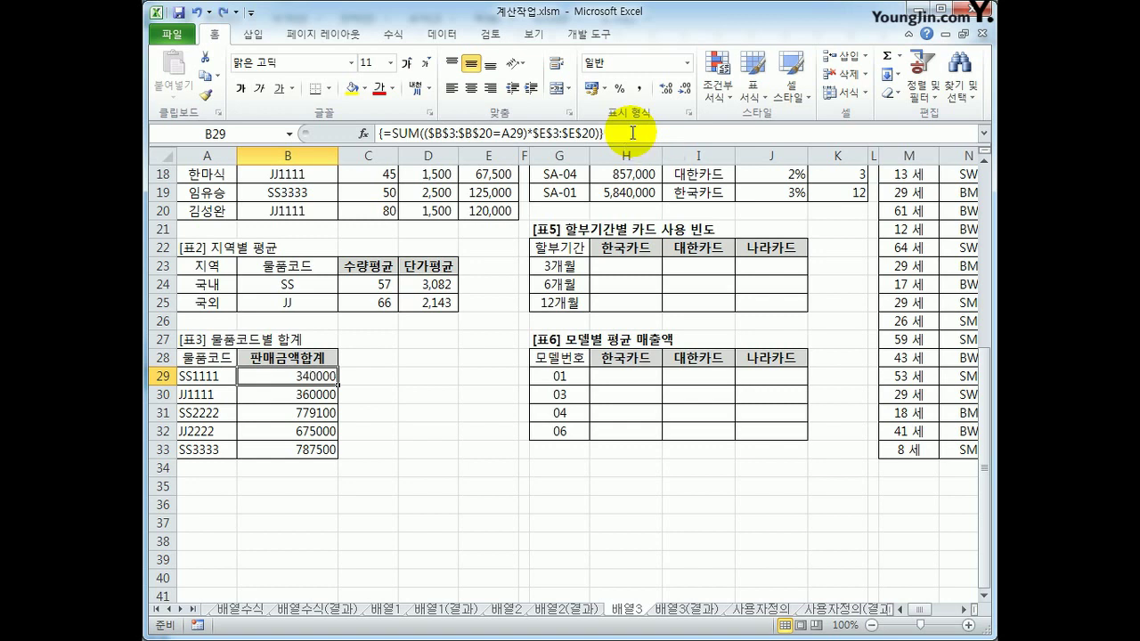
Wrap B29's SUM expression in a QUOTIENT function so that it serves as the numerator
click(392, 137)
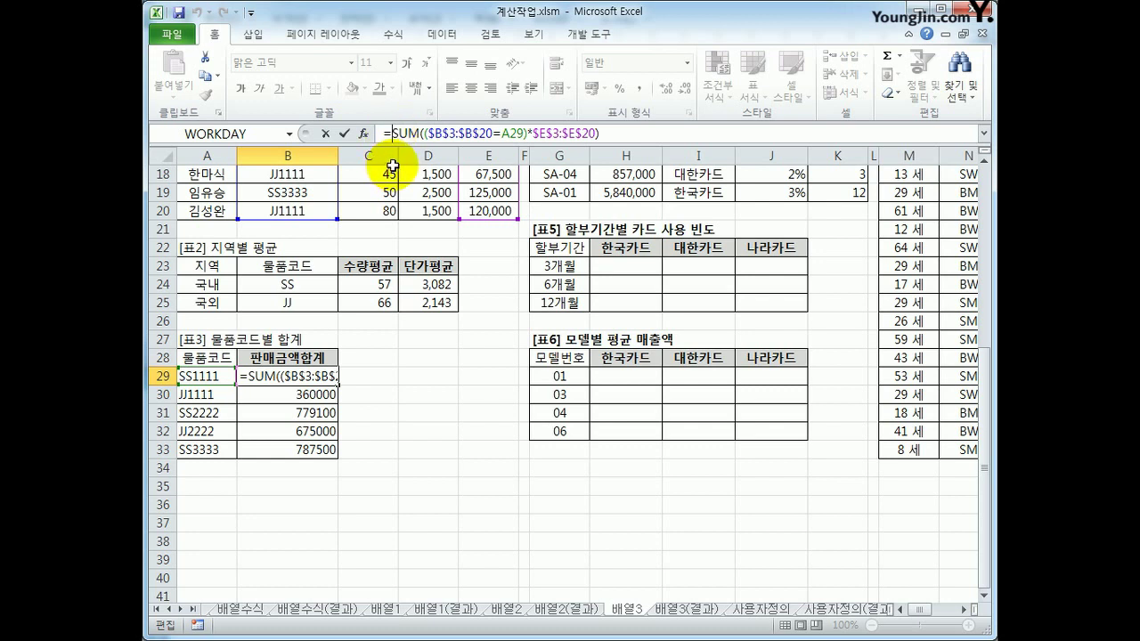
text(qu)
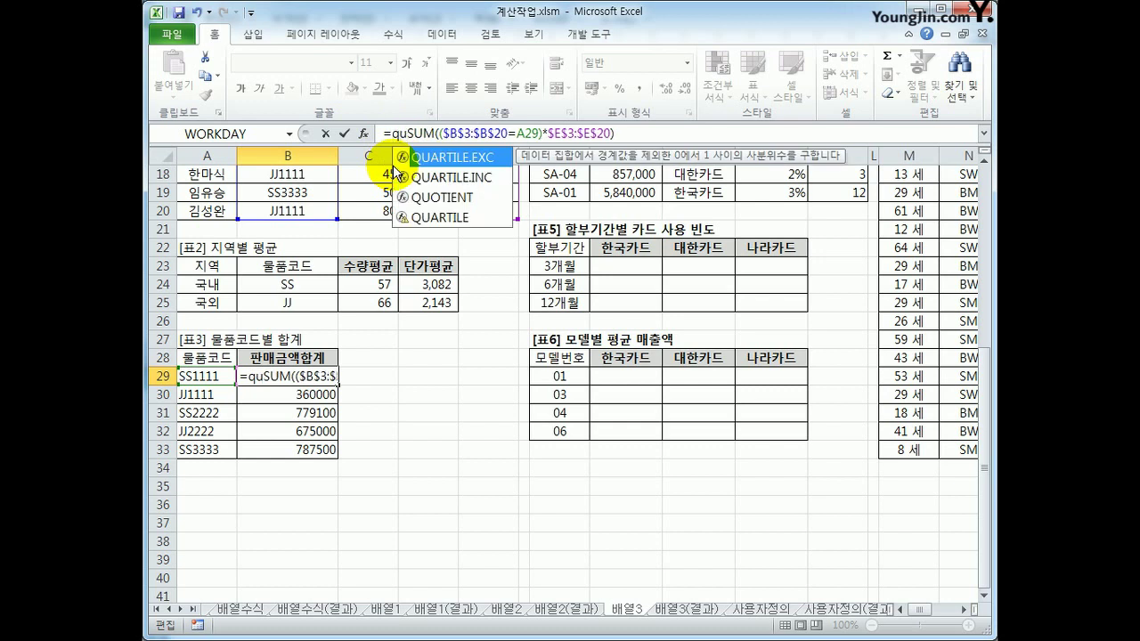
text(o)
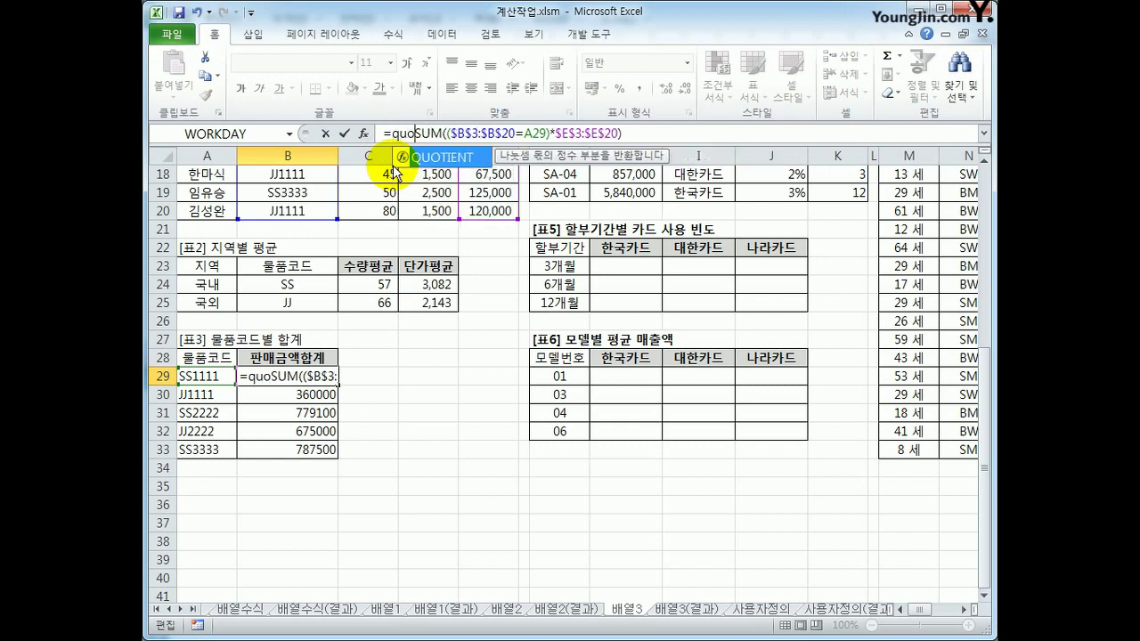
key(Tab)
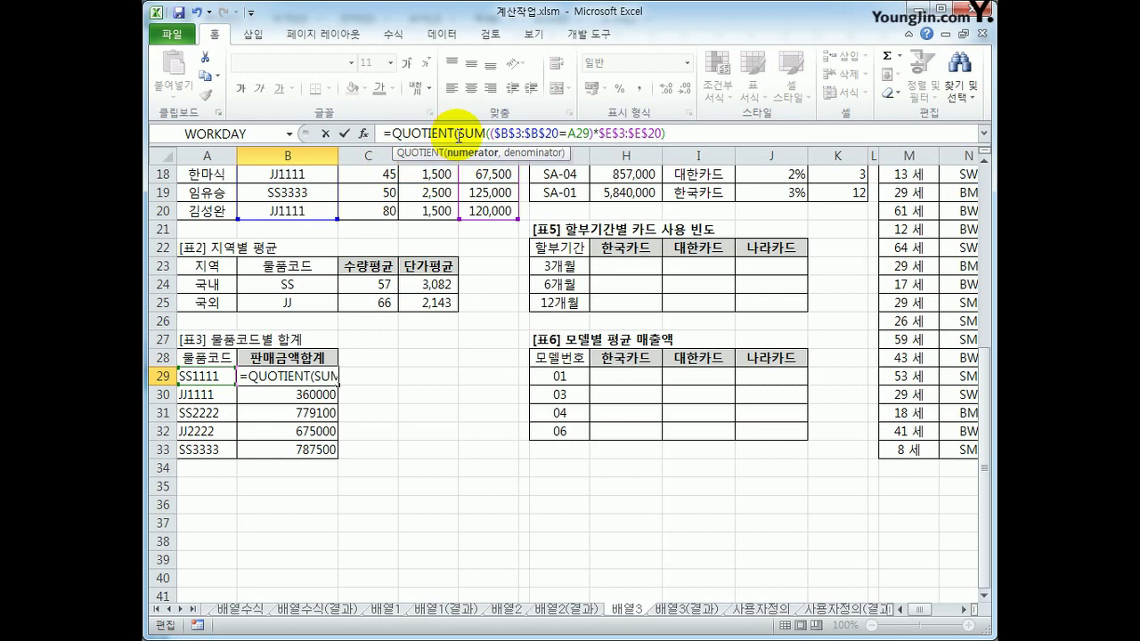
drag(458, 132, 670, 132)
click(675, 132)
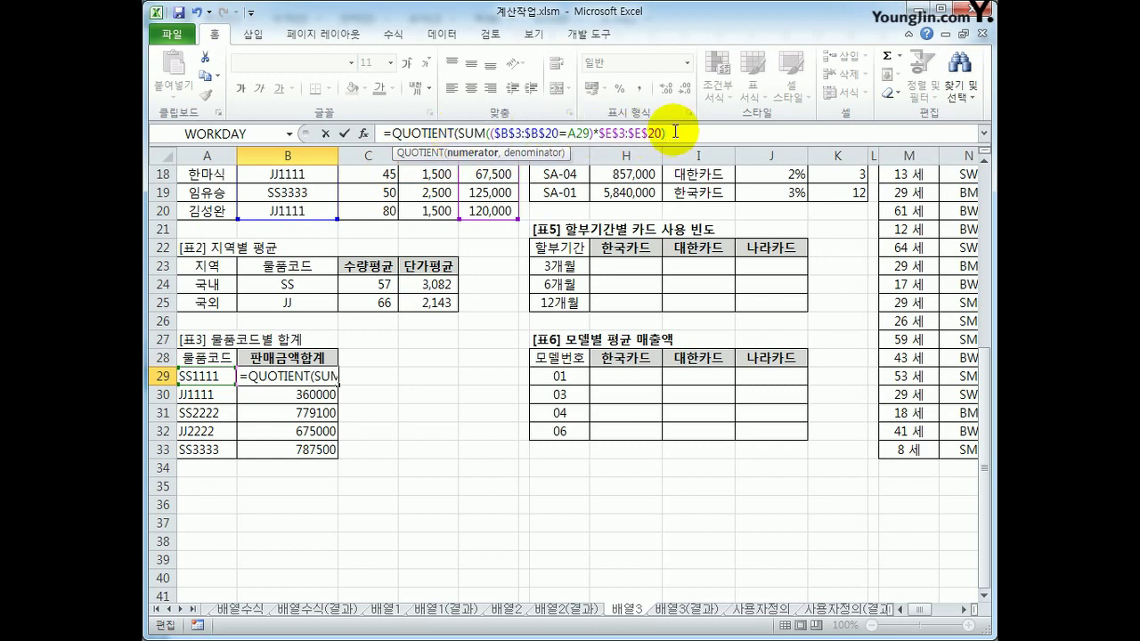
Set the QUOTIENT denominator to 100000, enter B29 as an array formula and fill it down to B33
text(,1000)
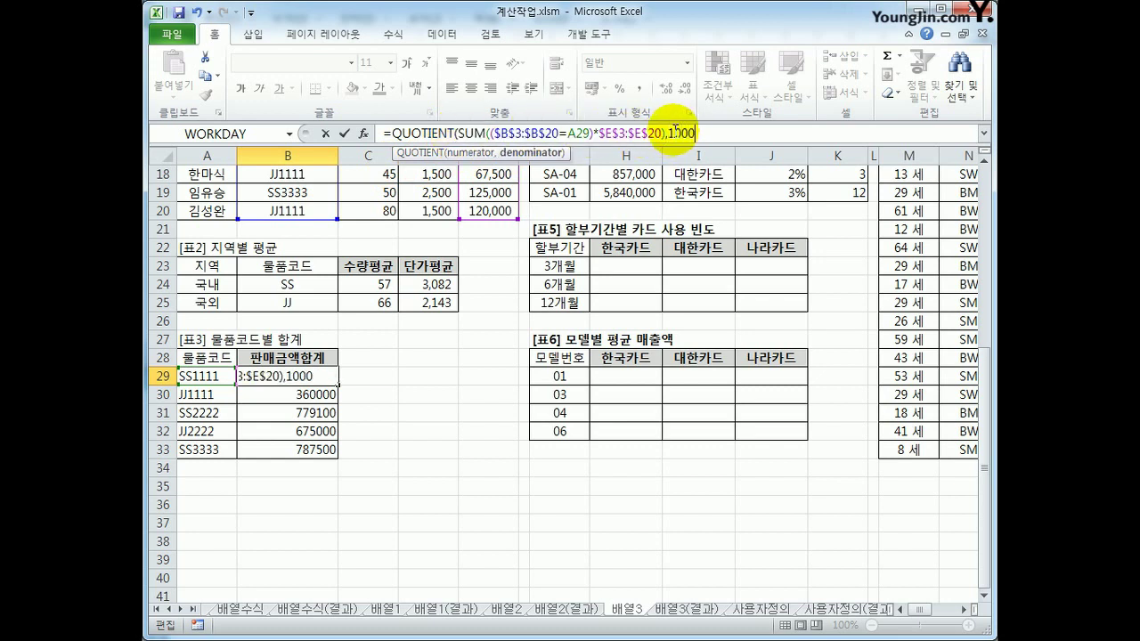
text(00))
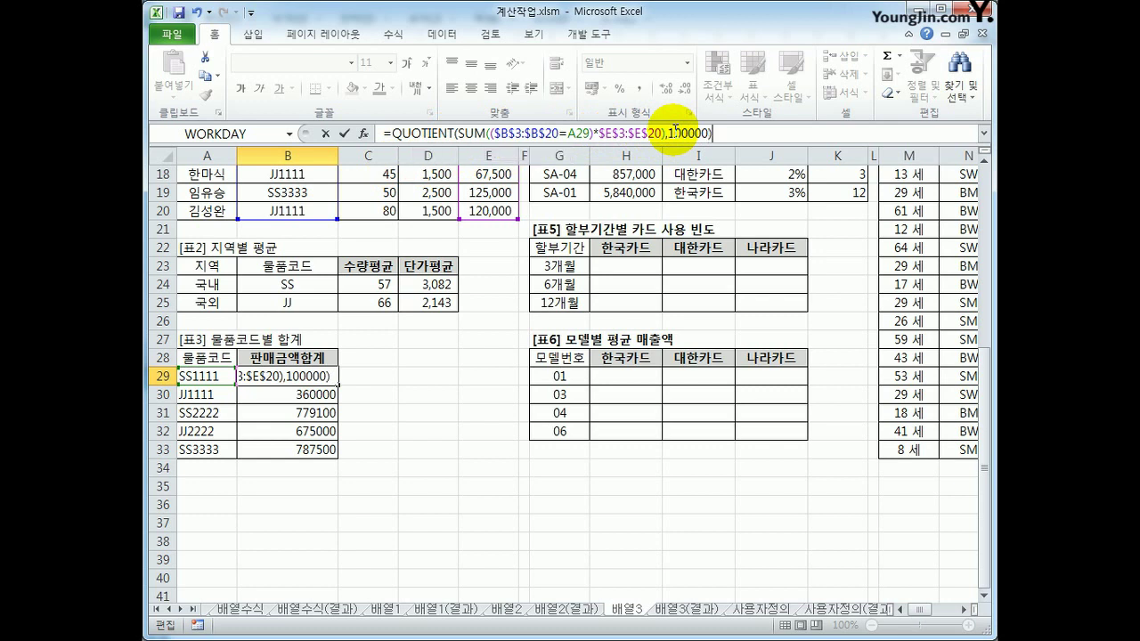
key(ctrl+shift+Return)
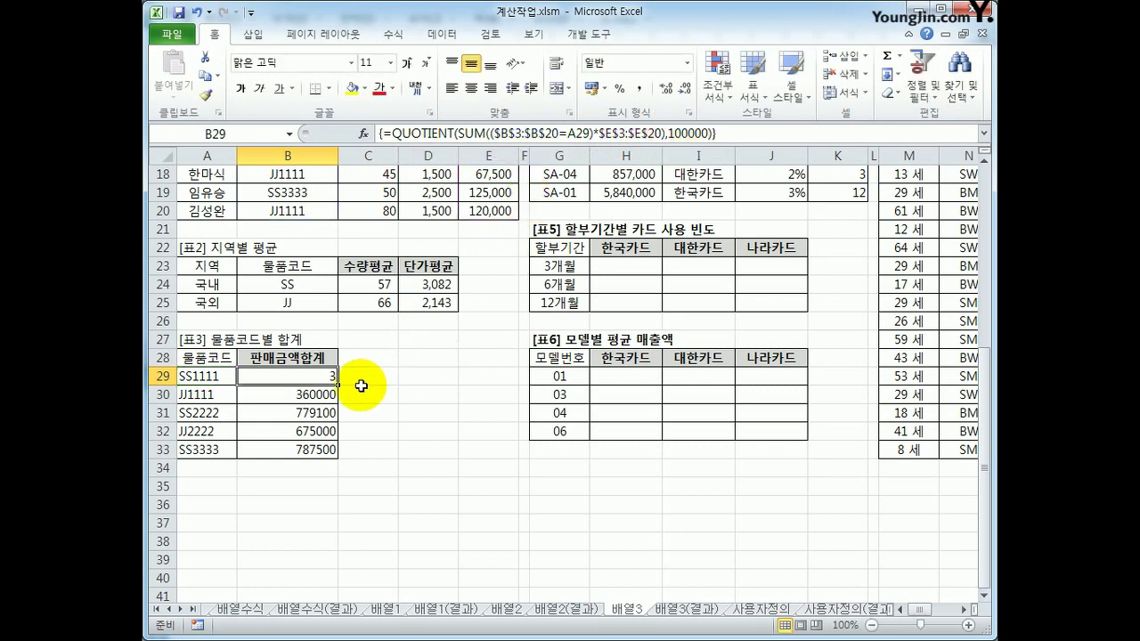
drag(337, 384, 340, 461)
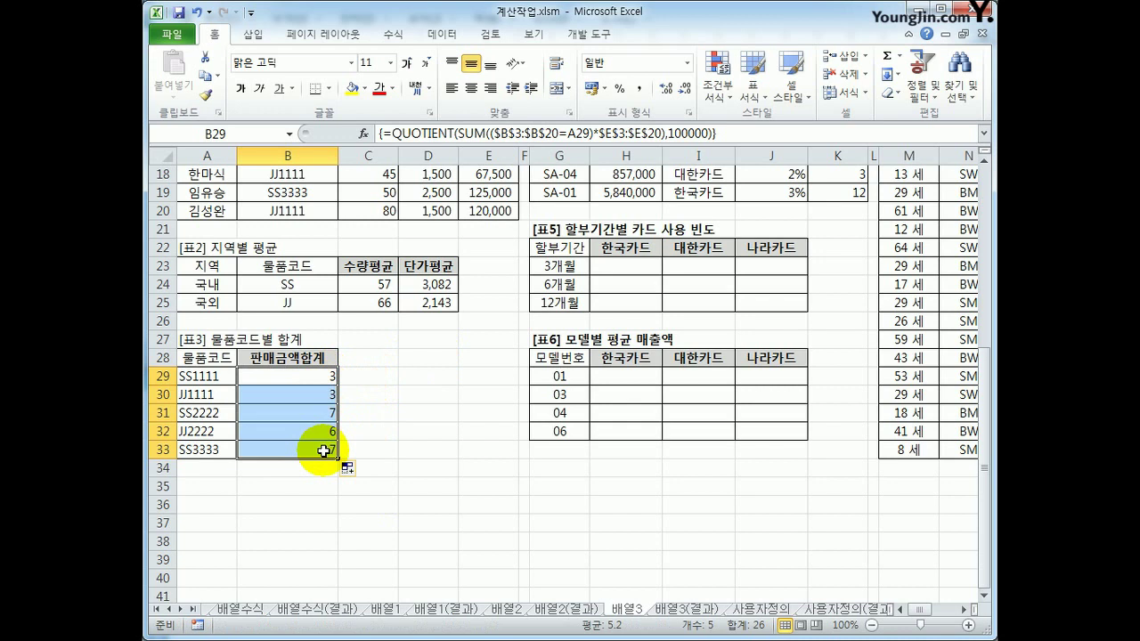
Wrap B29's QUOTIENT expression in a REPT function with "★" as the text and the quotient as the repeat count
click(325, 374)
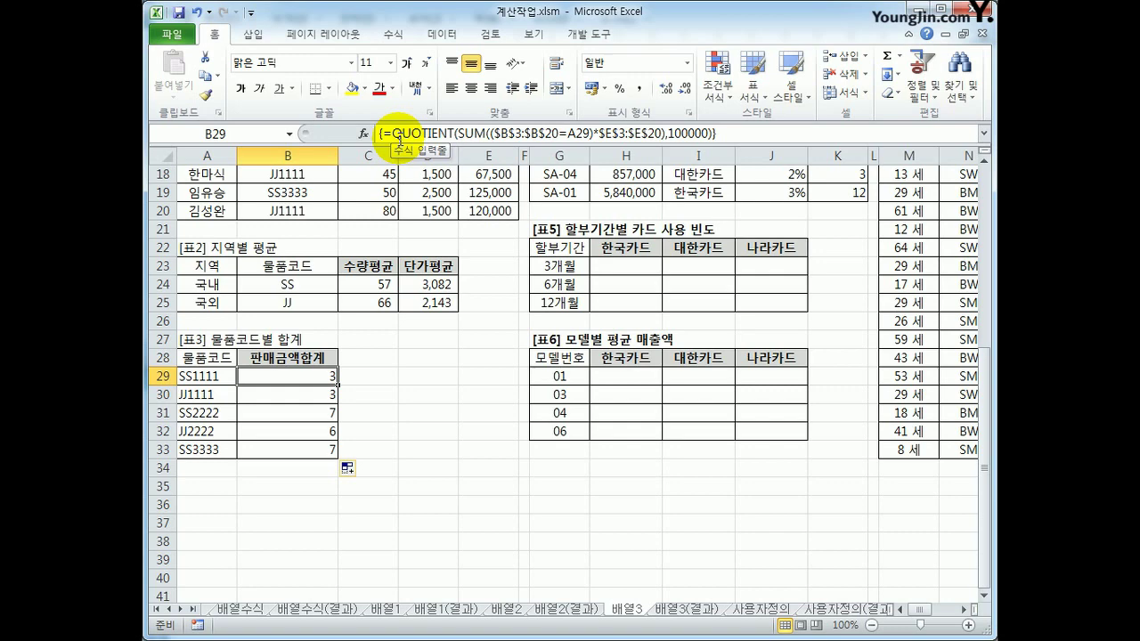
click(390, 134)
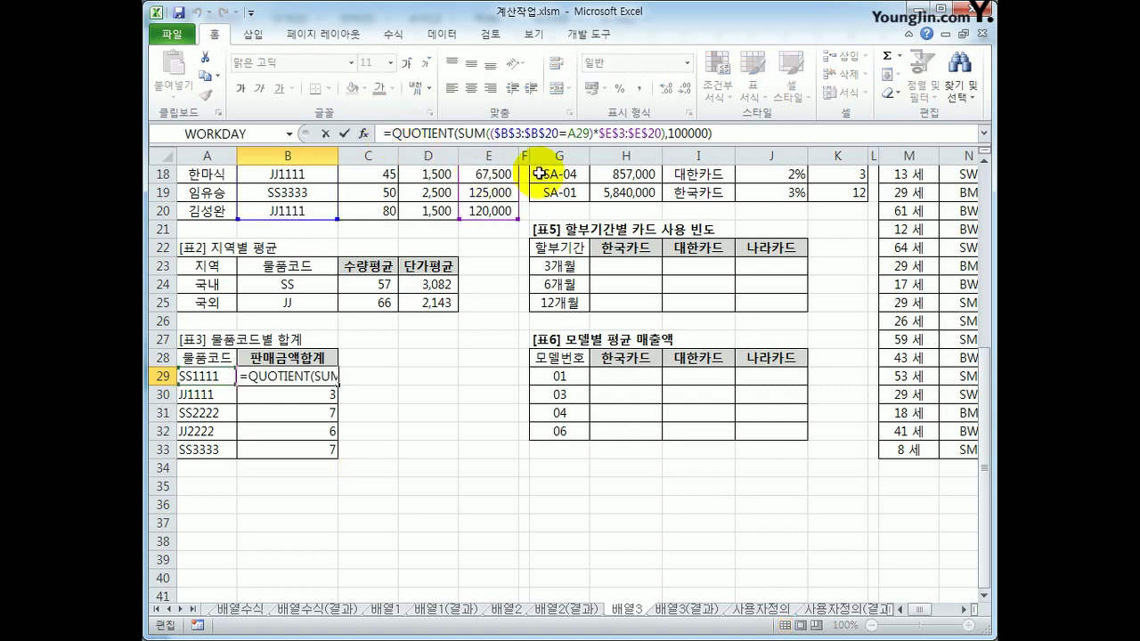
text(rept)
key(Tab)
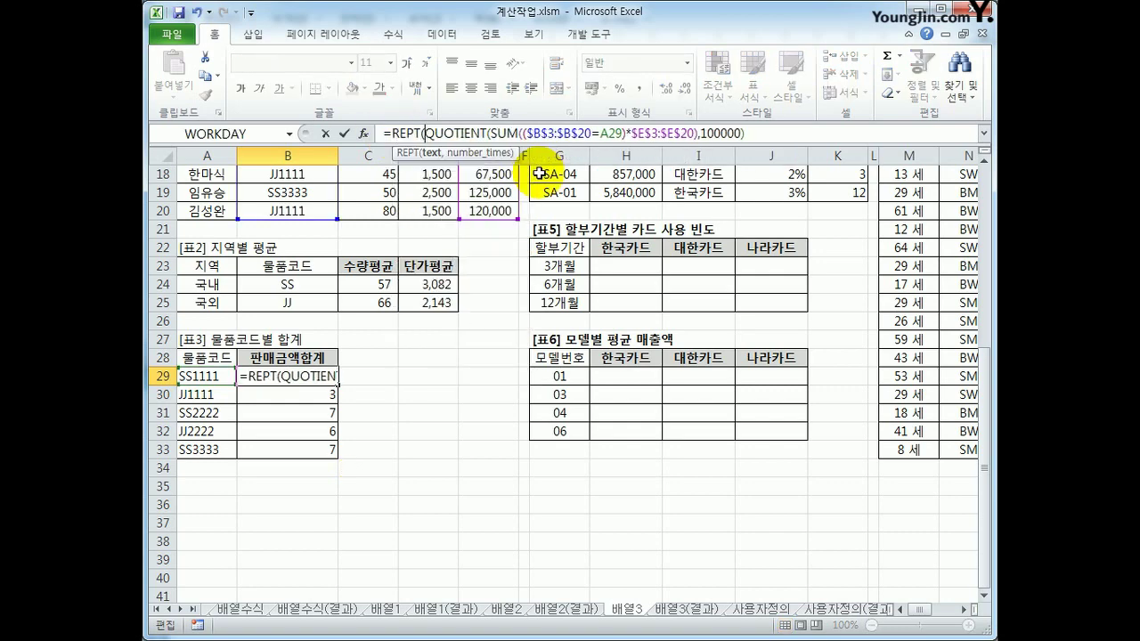
text(")
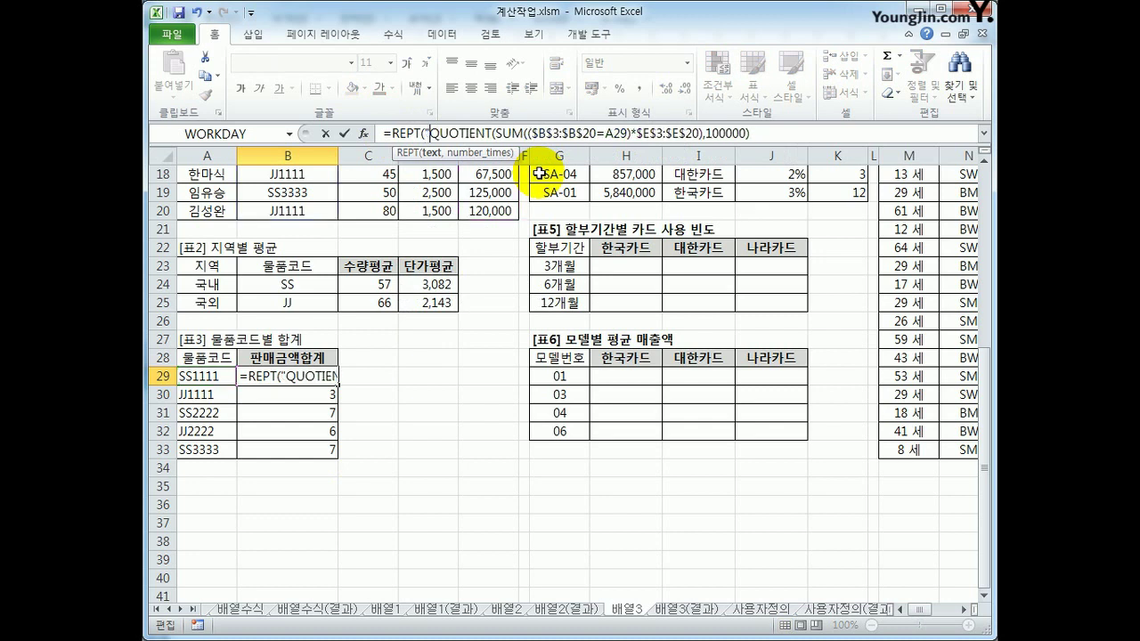
text(ㅁ)
key(Hangul_Hanja)
click(454, 303)
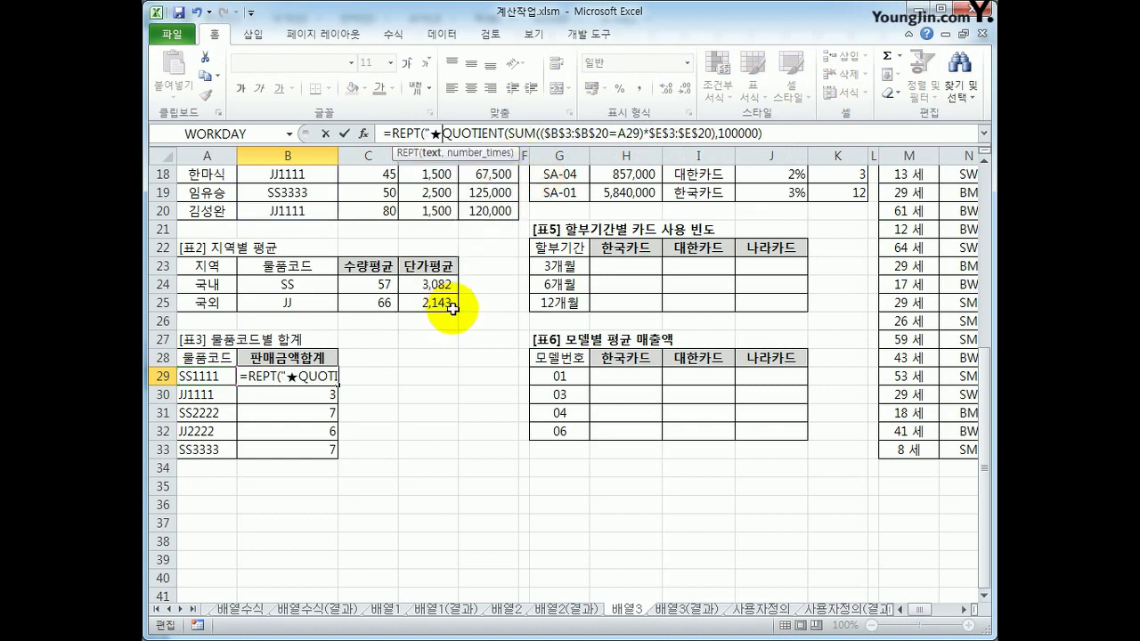
text(")
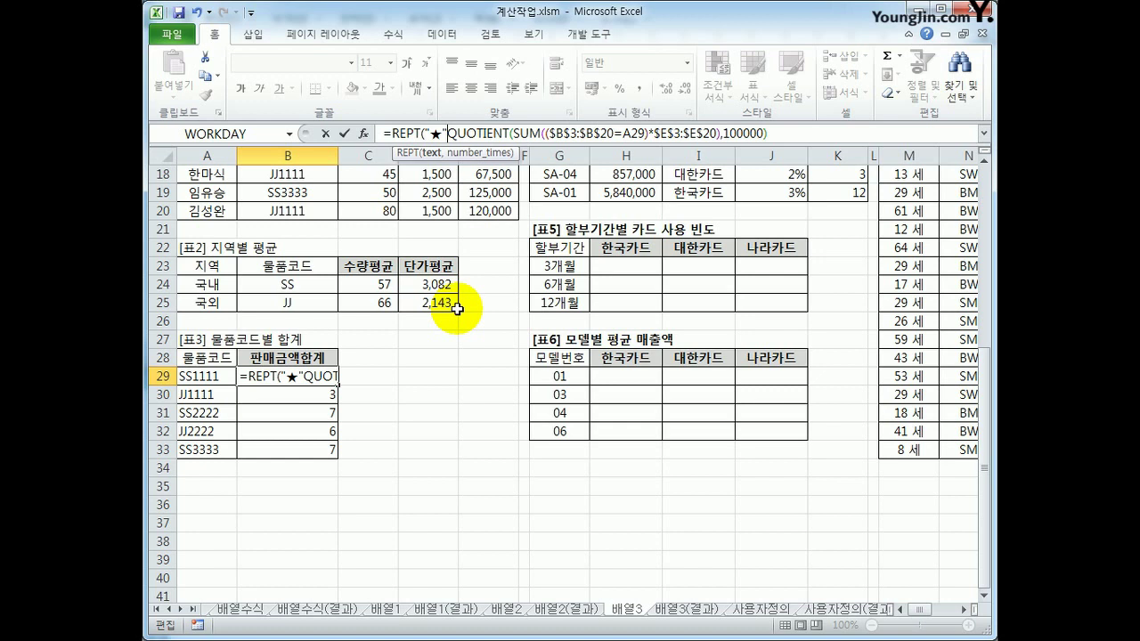
text(,)
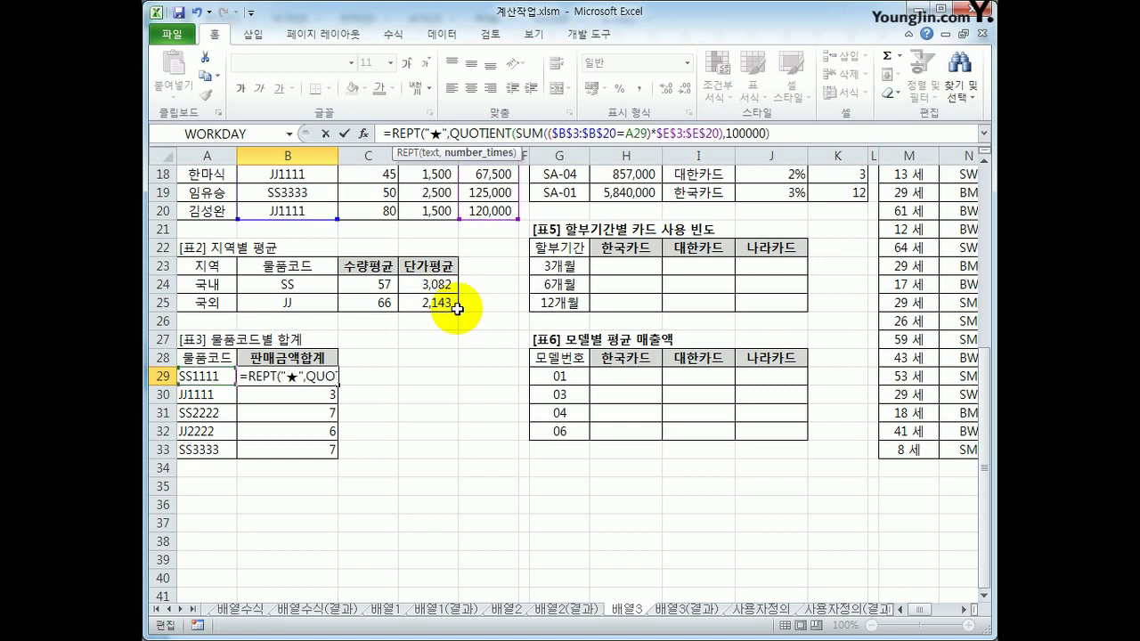
Close the REPT function in B29 and enter it as an array formula
click(804, 130)
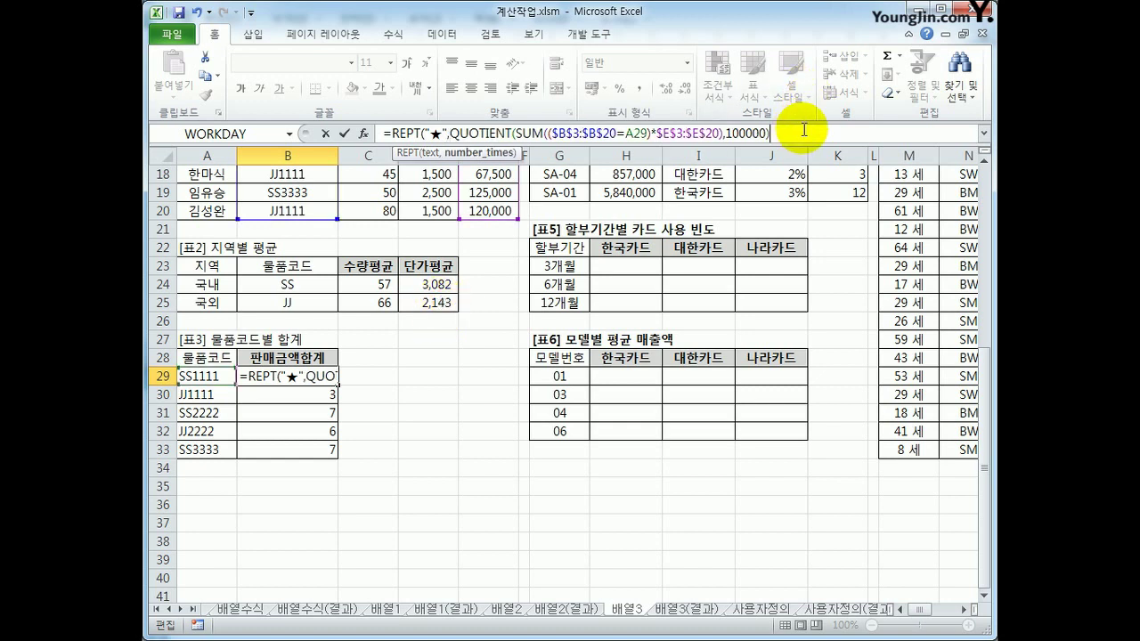
text())
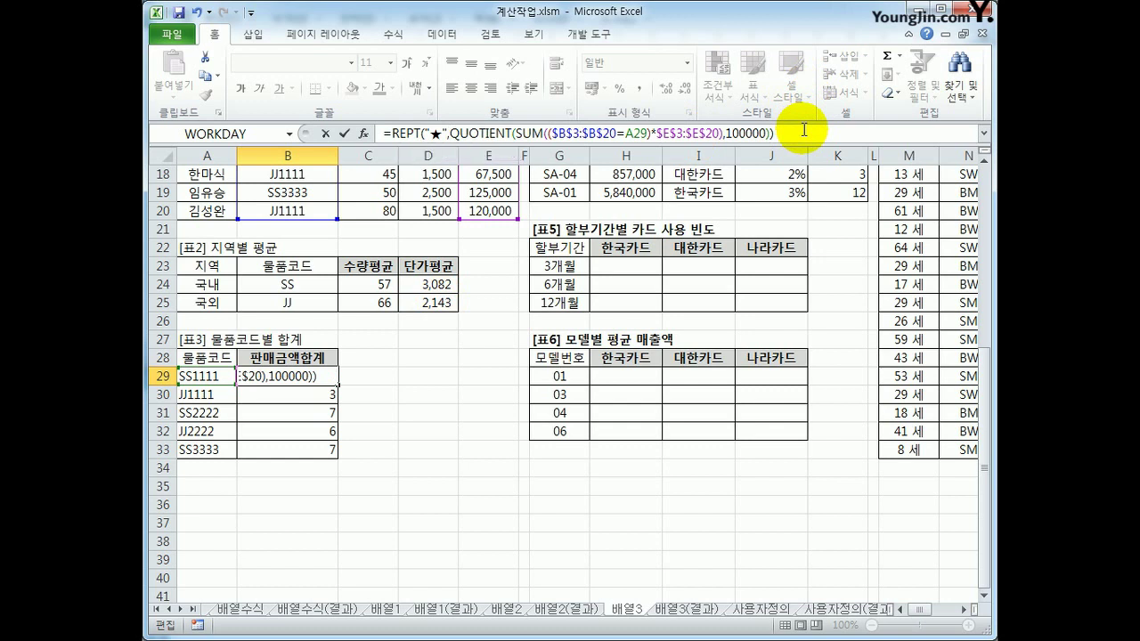
key(ctrl+shift+Return)
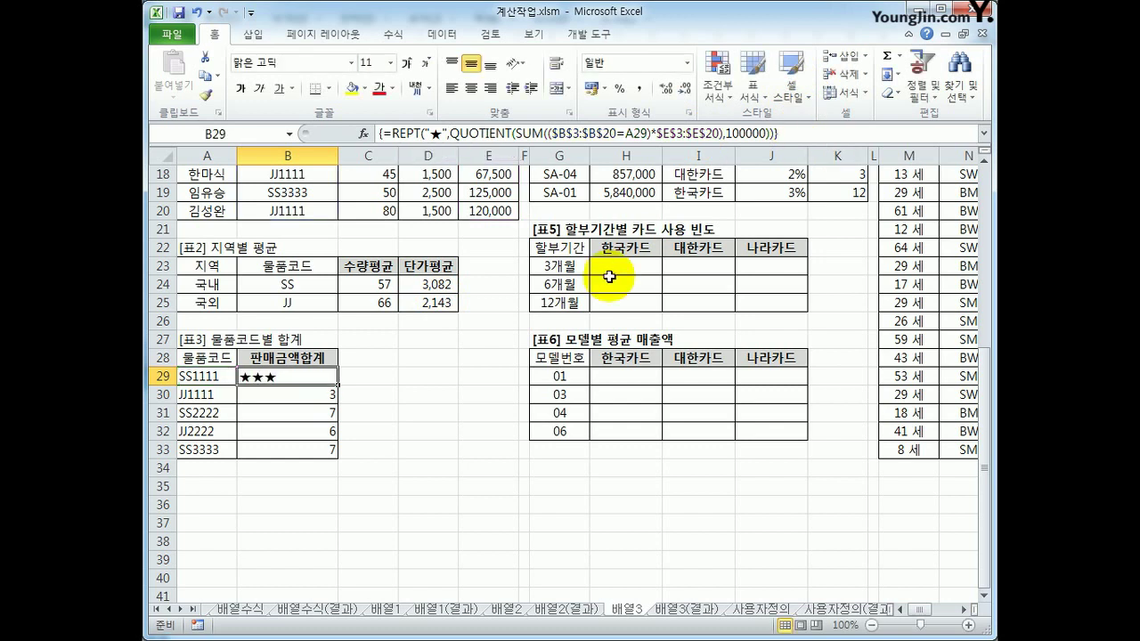
Fill the REPT array formula in B29 down to B33
drag(339, 385, 335, 455)
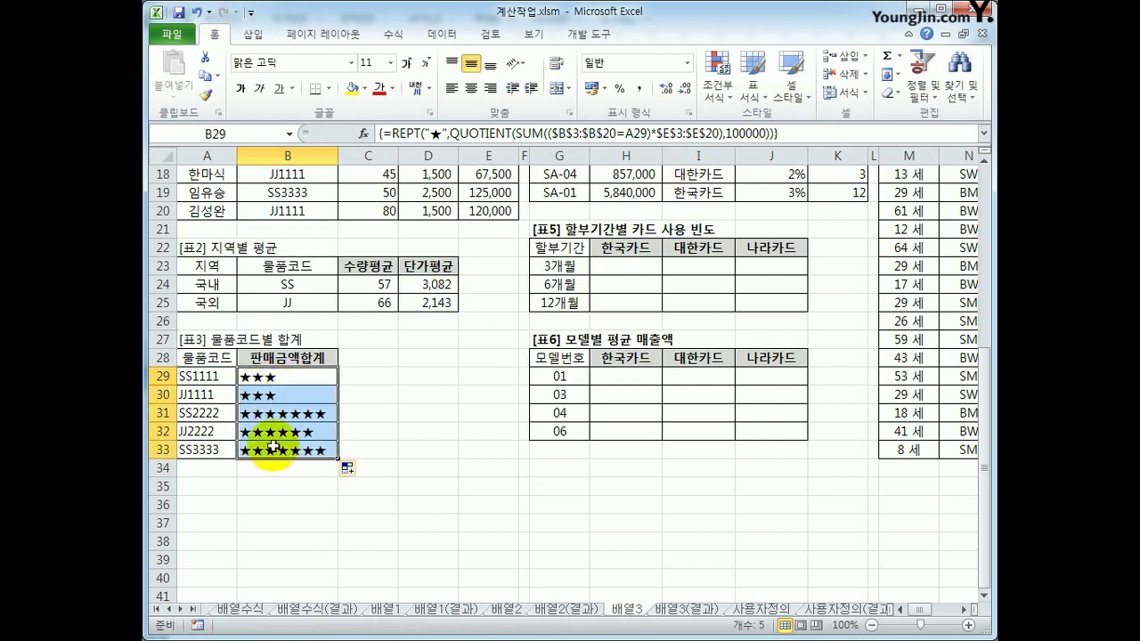
click(310, 387)
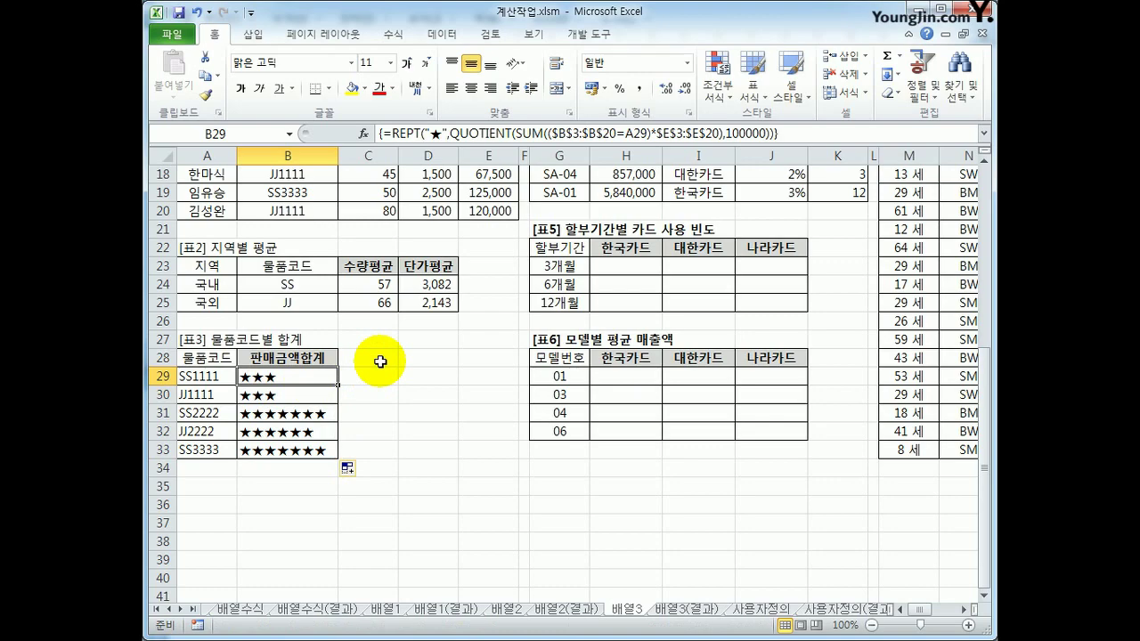
Examine the 표4 data, the 표5 layout with its installment periods, and the 할부기간 and 결제방법 columns of 표4
scroll(513, 330, up, 6)
drag(559, 192, 810, 503)
scroll(811, 503, down, 4)
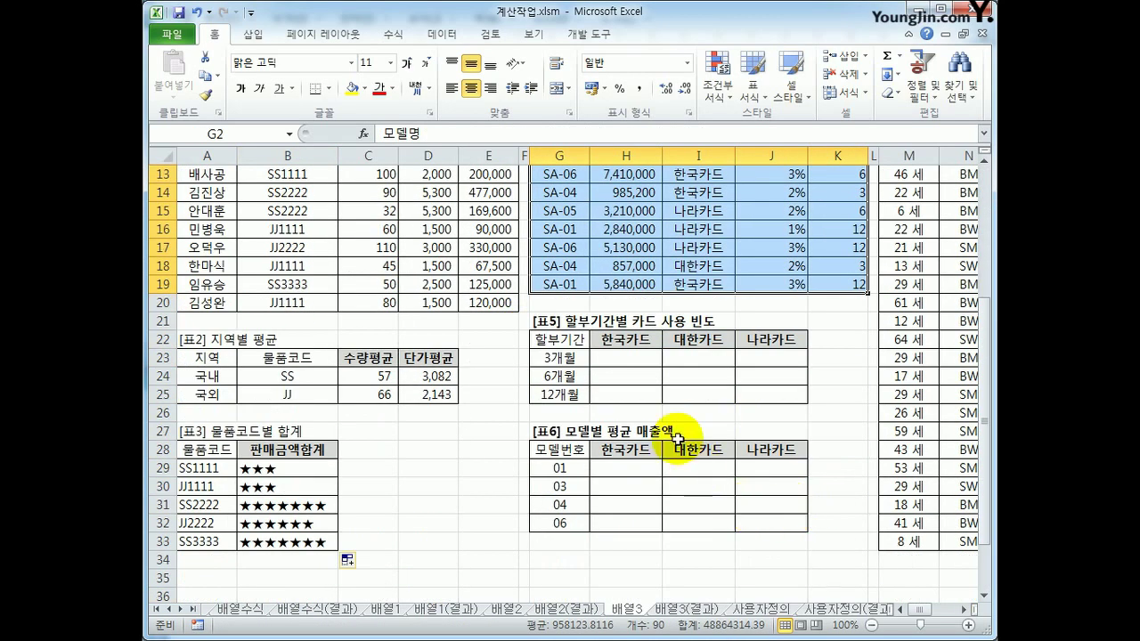
drag(566, 338, 753, 399)
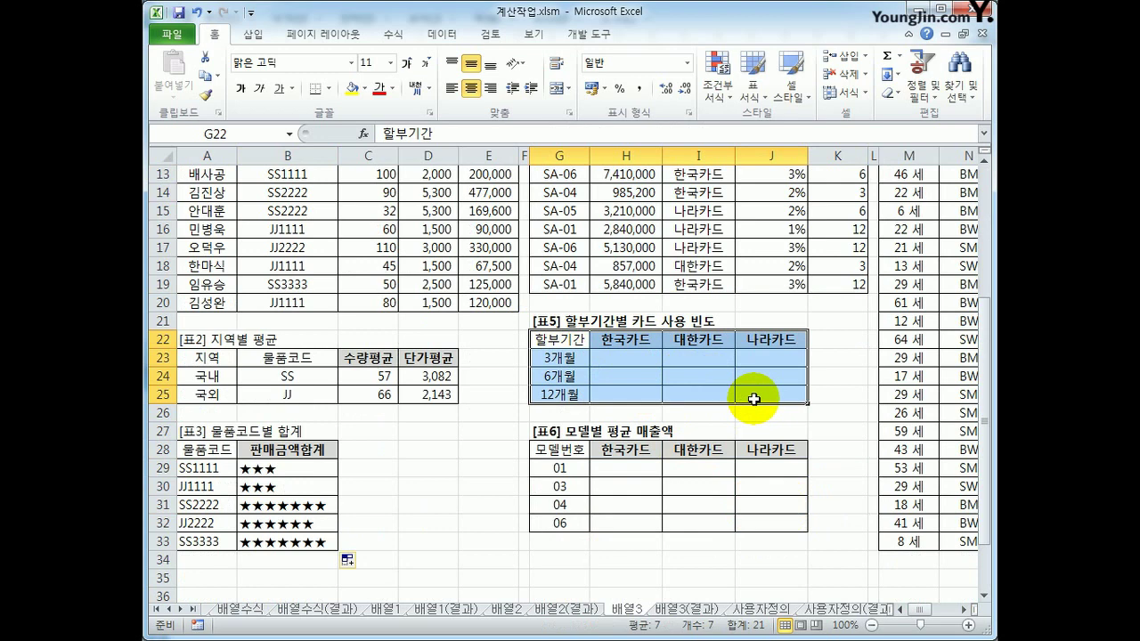
drag(561, 357, 552, 396)
scroll(694, 384, up, 4)
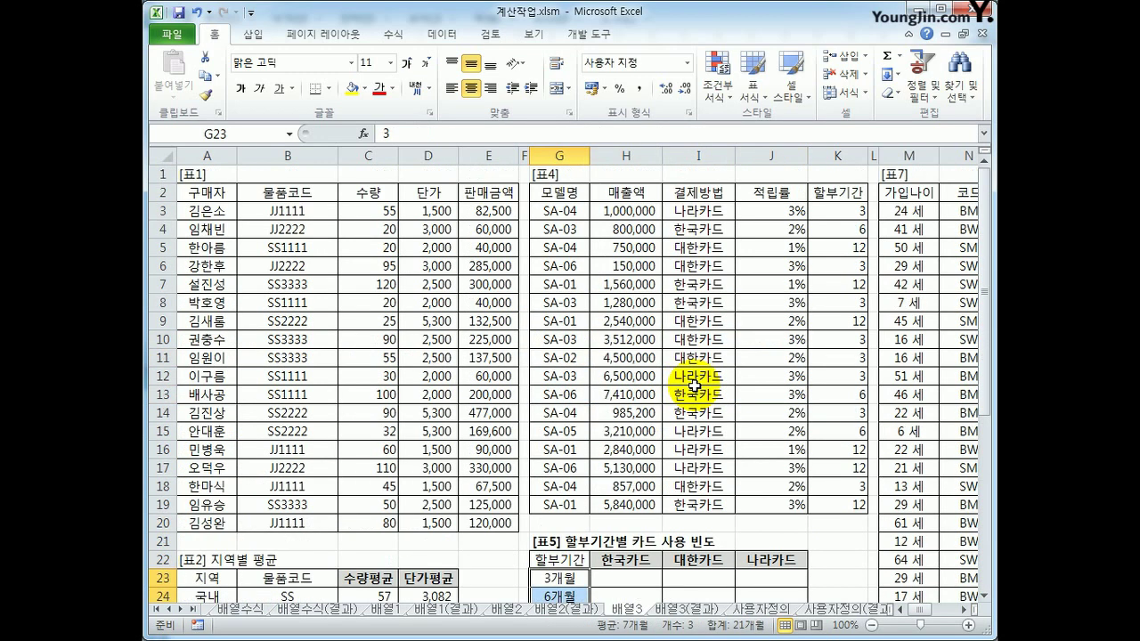
drag(832, 211, 823, 507)
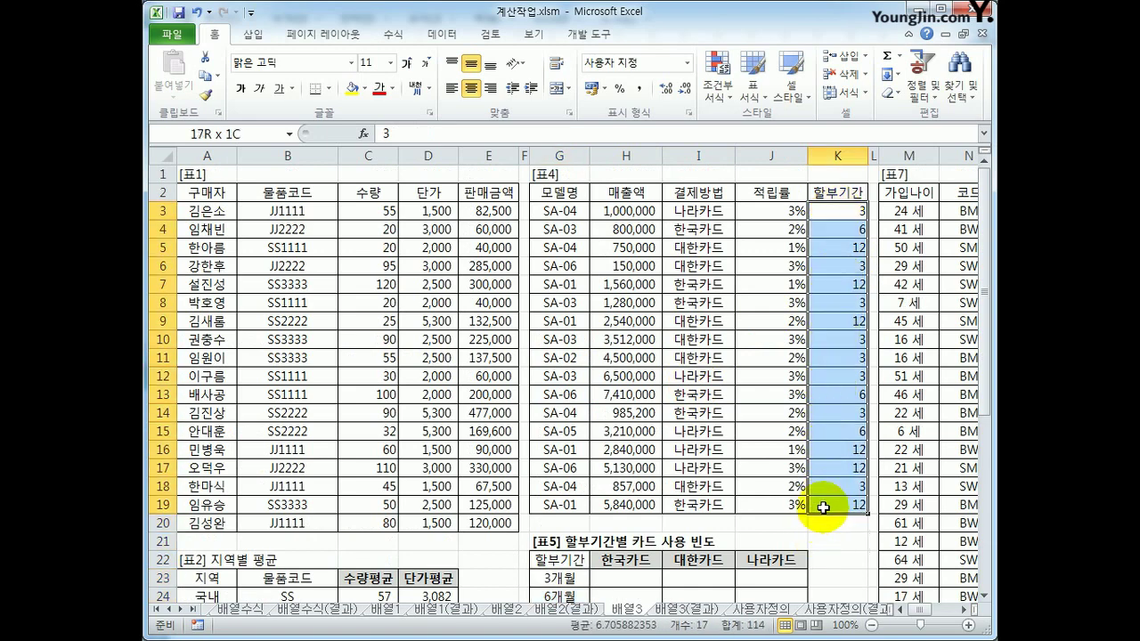
drag(712, 213, 716, 507)
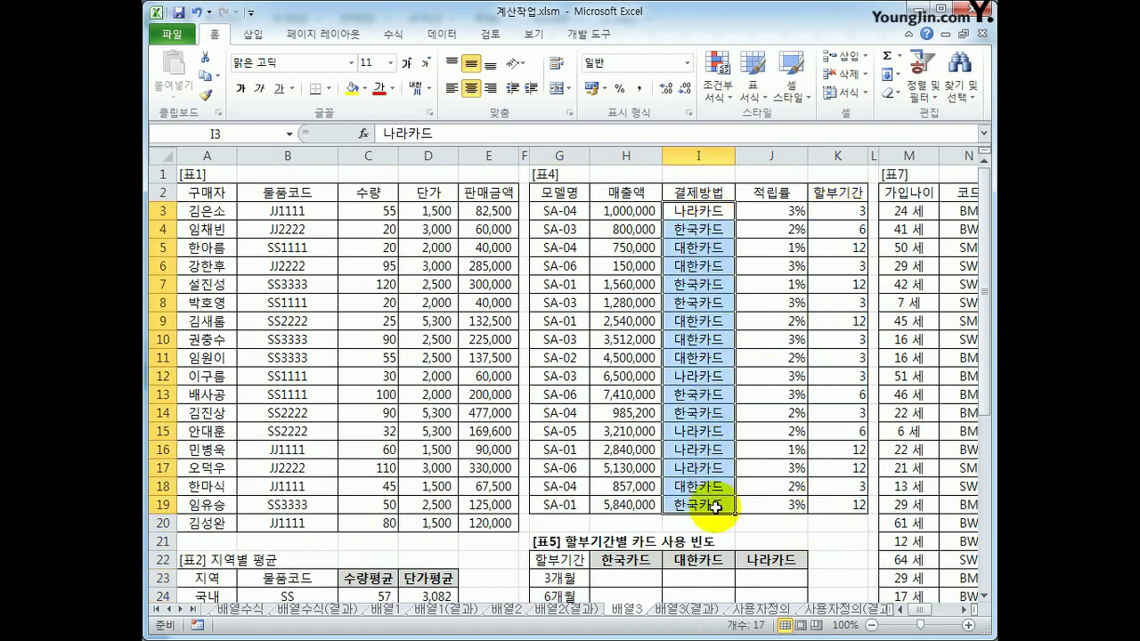
Start a formula in H23 of 표5 with an IF function nested in SUM and open a parenthesis for the first condition
scroll(716, 499, down, 3)
click(640, 413)
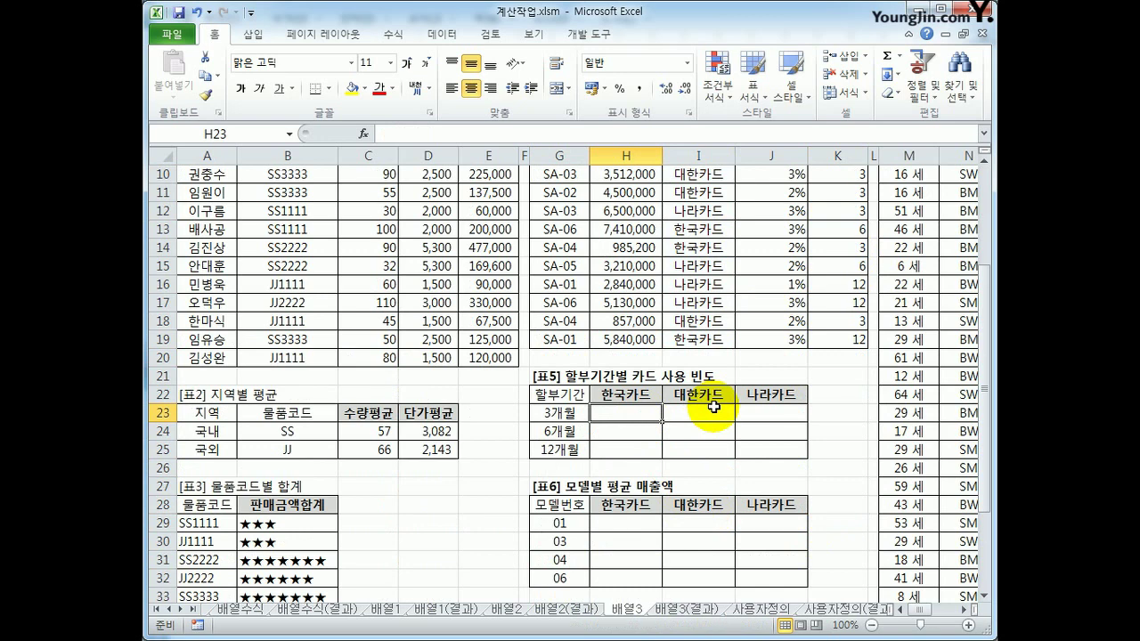
text(=)
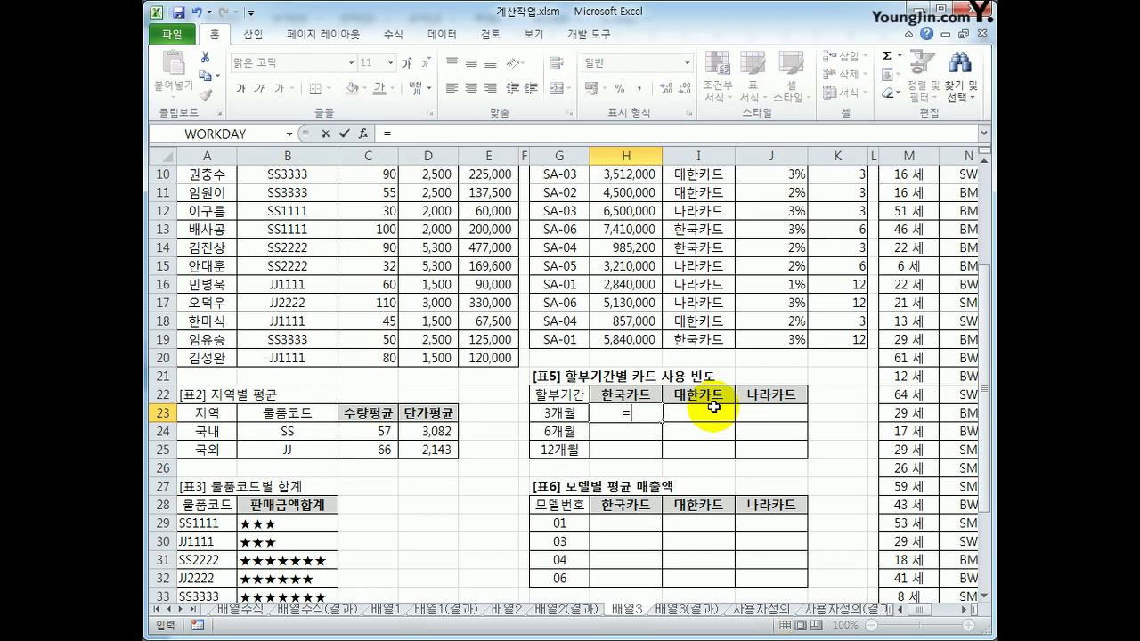
text(se)
key(BackSpace)
key(BackSpace)
text(su)
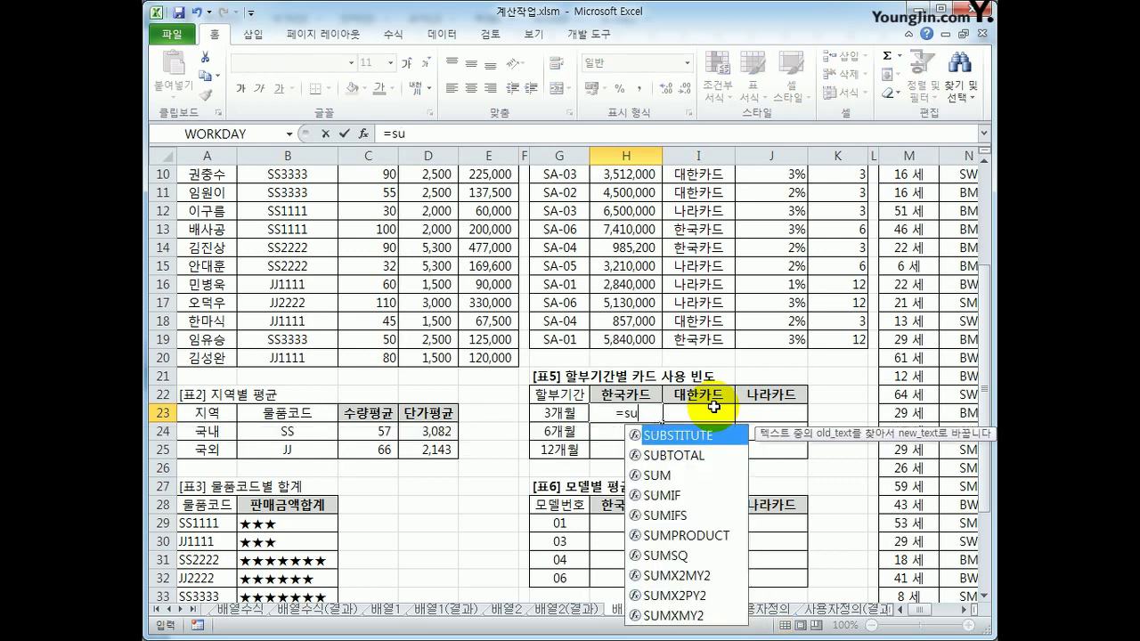
text(m(if()
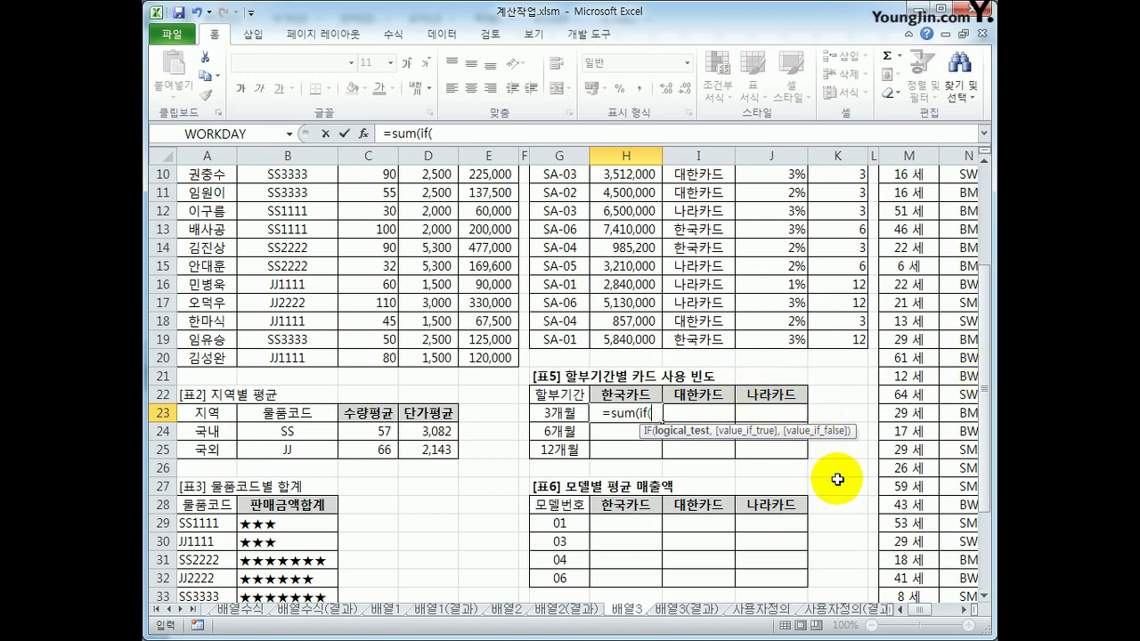
text(()
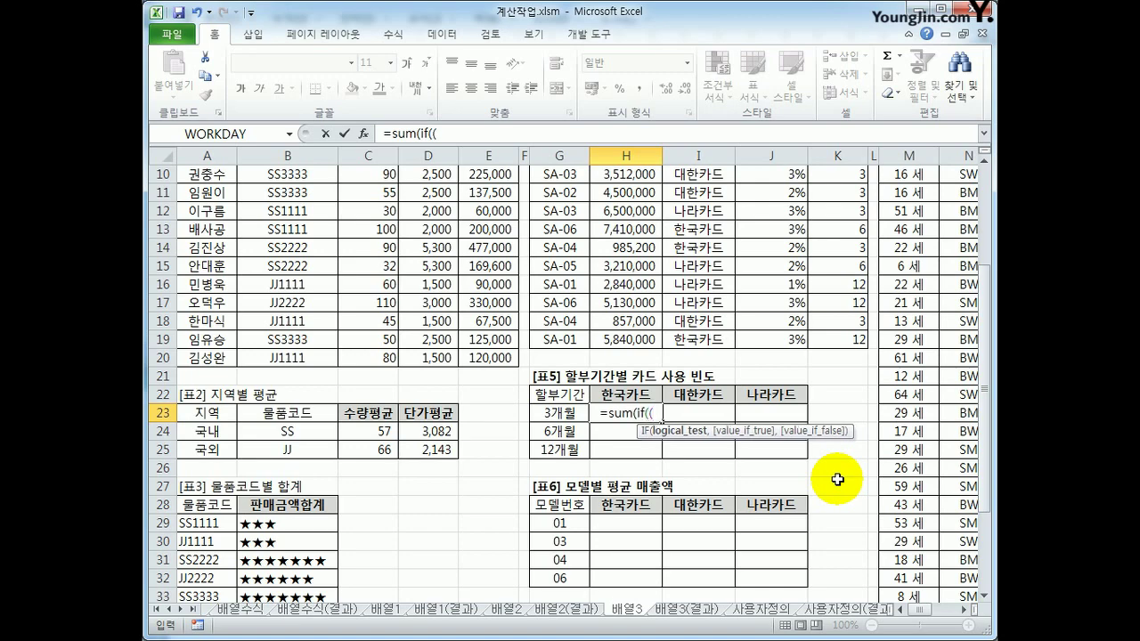
Enter the first IF condition in H23, comparing the 할부기간 range $K$3:$K$19 with $G23 using a column-only absolute reference
scroll(837, 479, up, 2)
scroll(837, 480, up, 1)
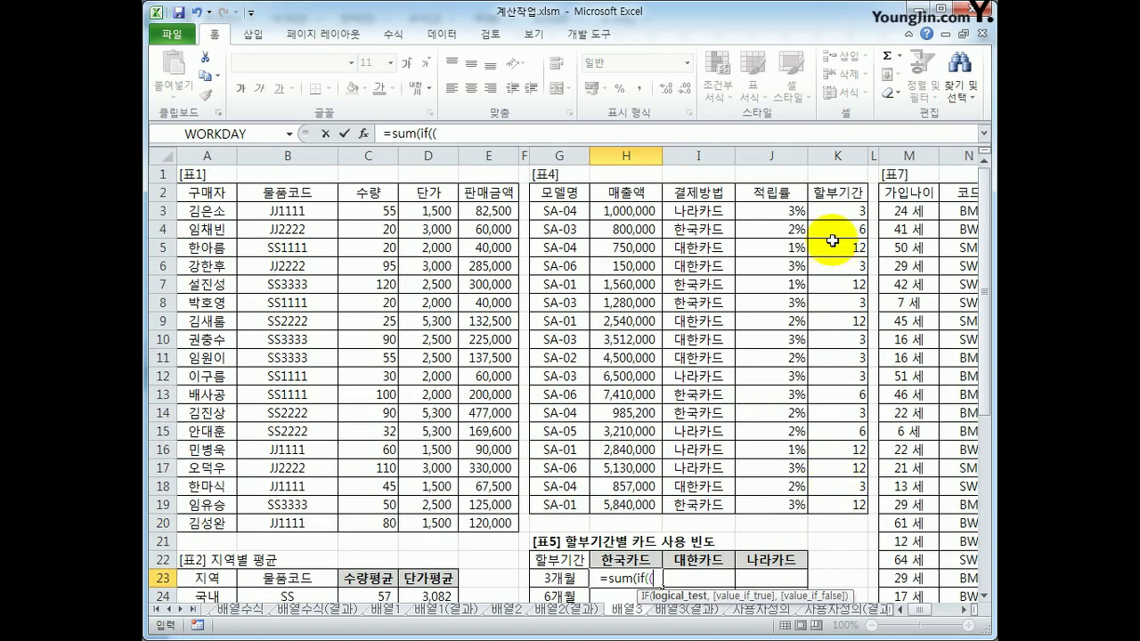
drag(842, 208, 851, 505)
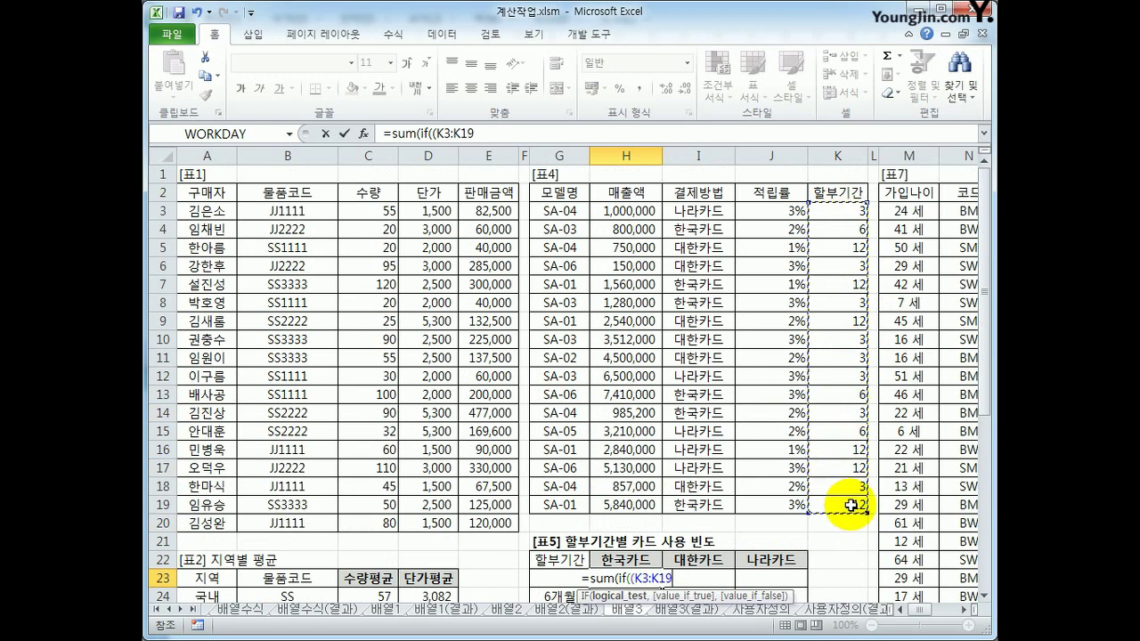
key(F4)
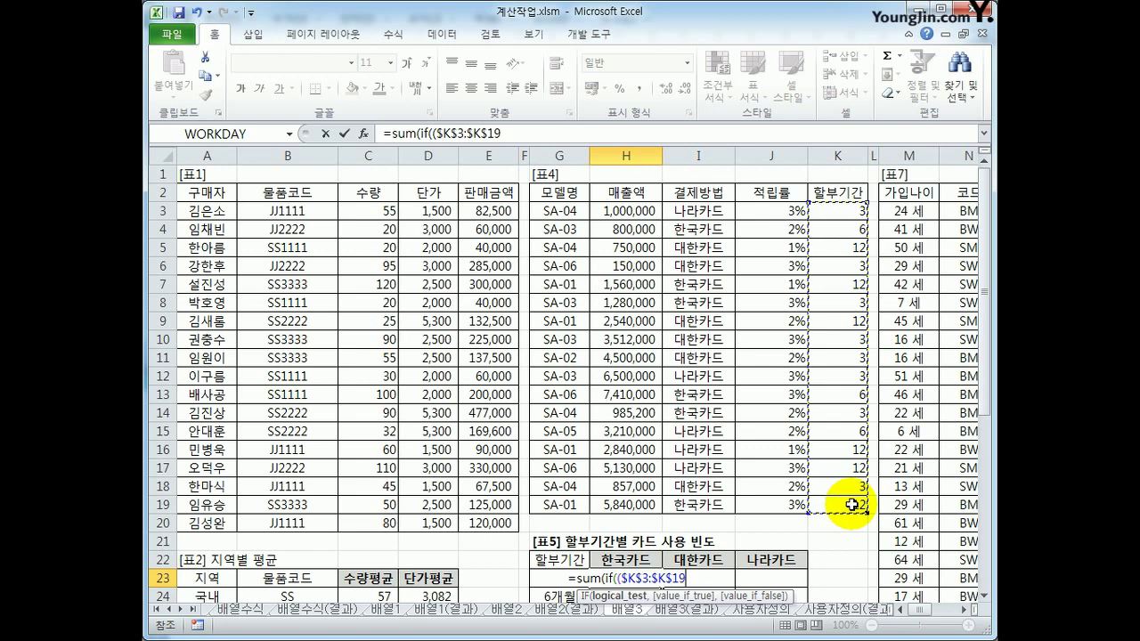
text(=G23)
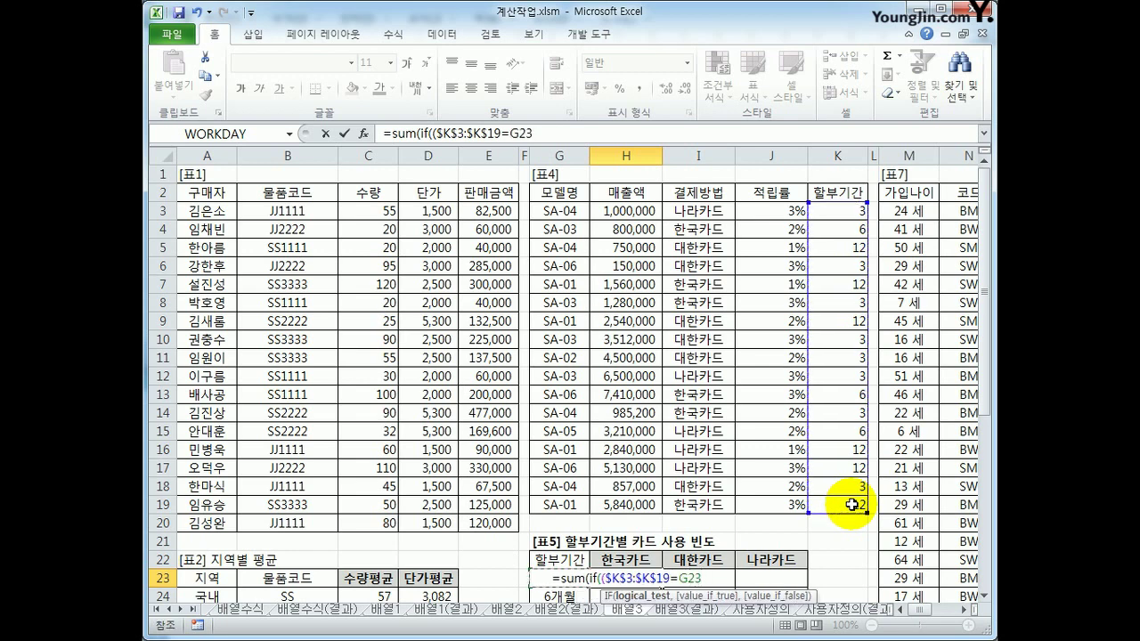
scroll(824, 516, down, 1)
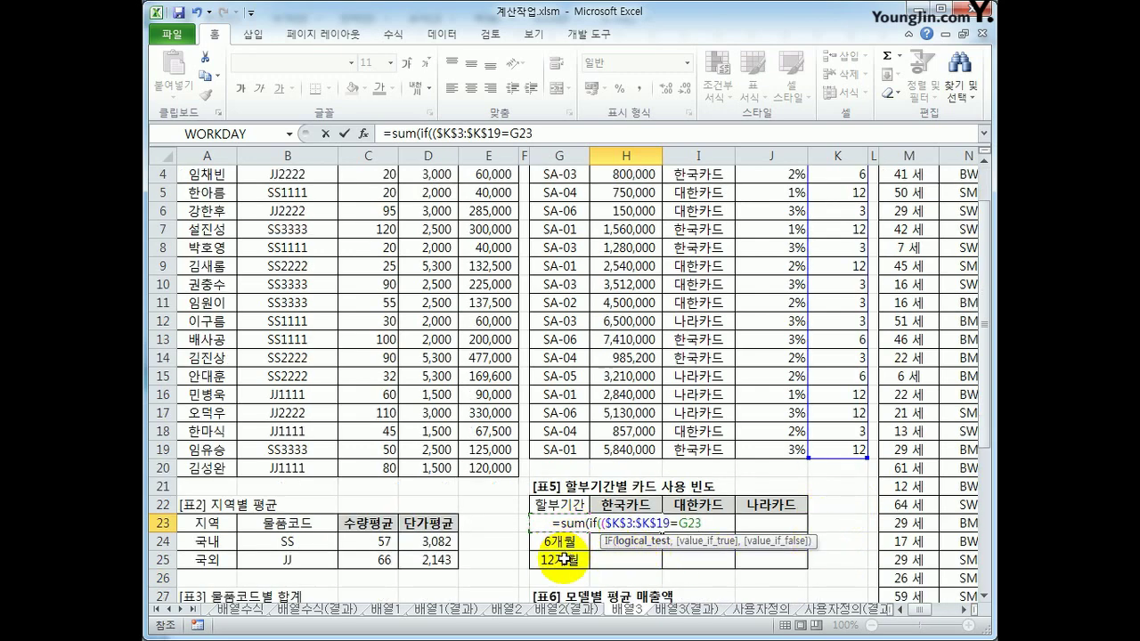
key(F4)
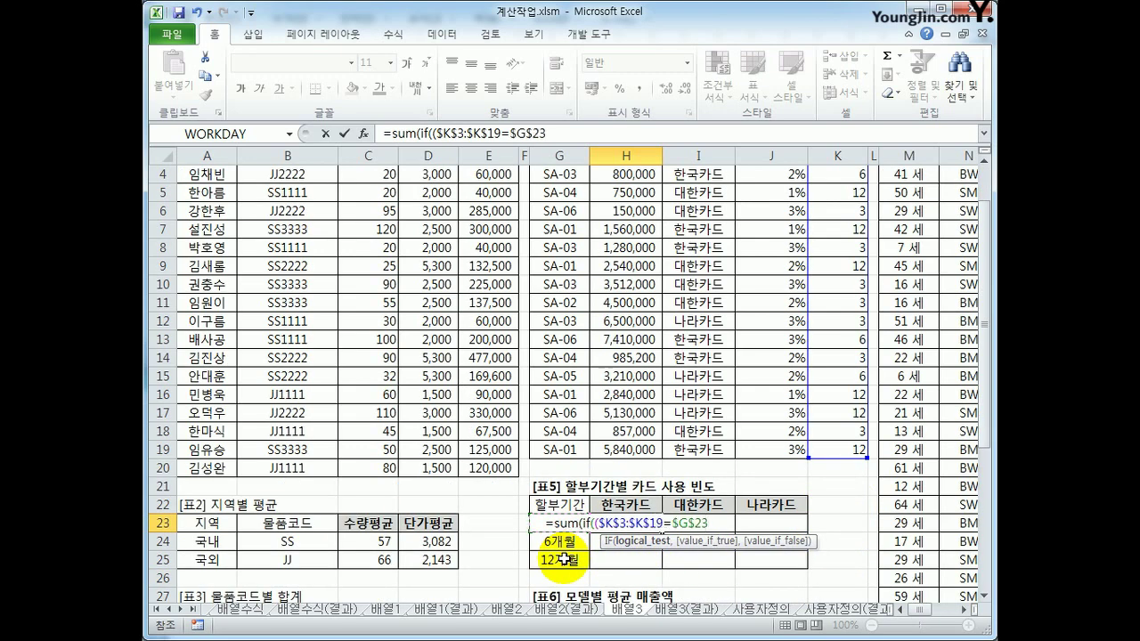
key(F4)
key(F4)
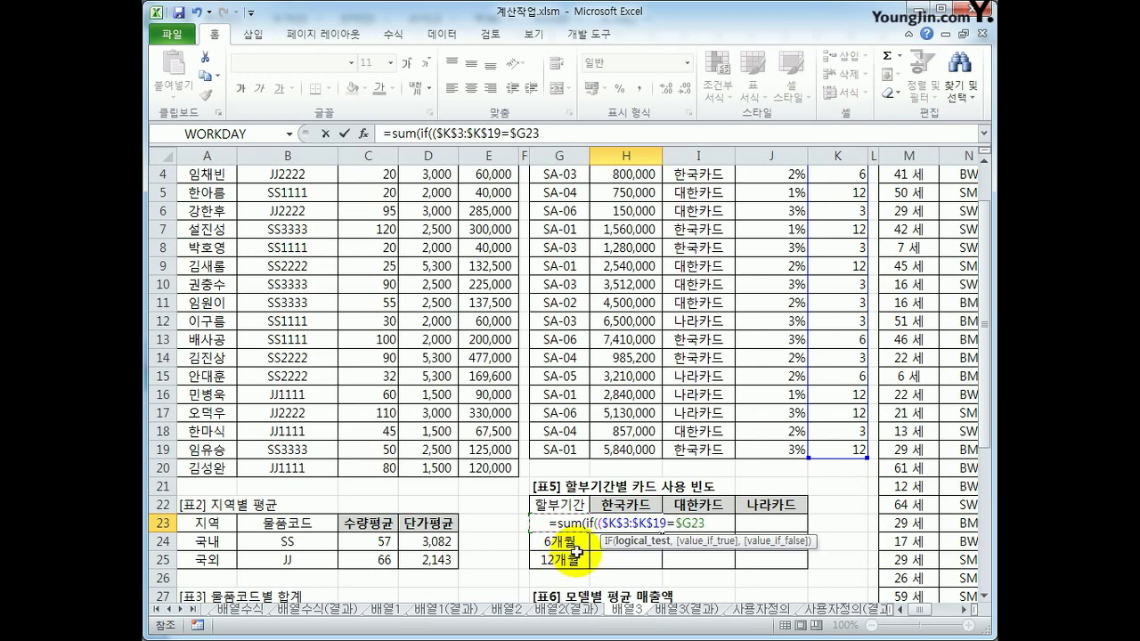
Multiply the first condition by a second one comparing the 결제방법 range $I$3:$I$19 with H$22, and close its parenthesis
text()*()
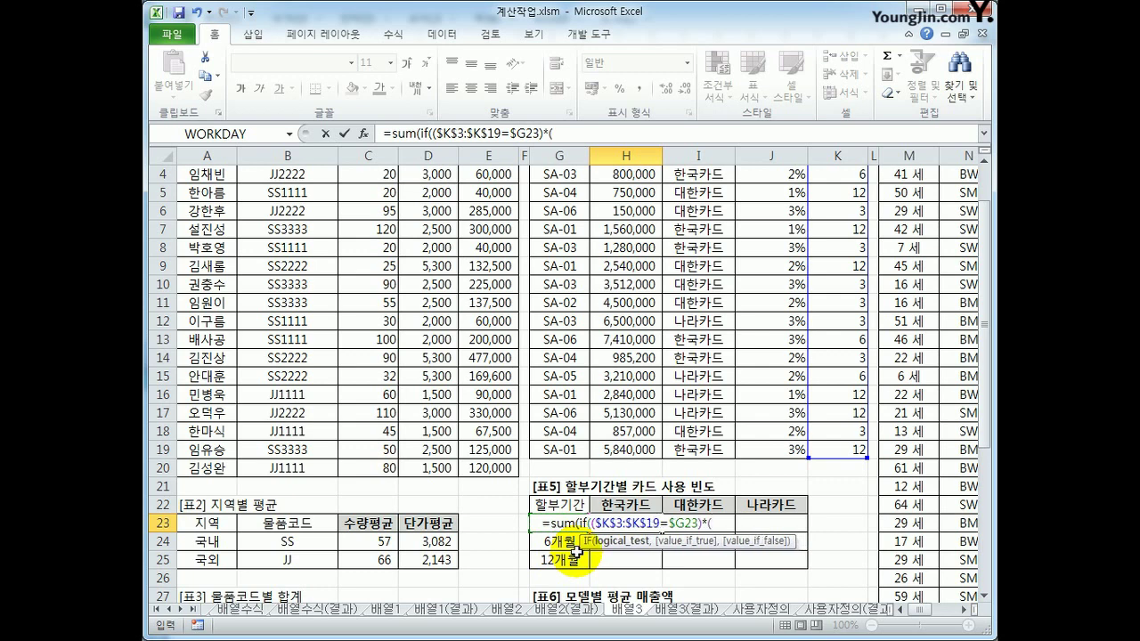
scroll(623, 516, up, 1)
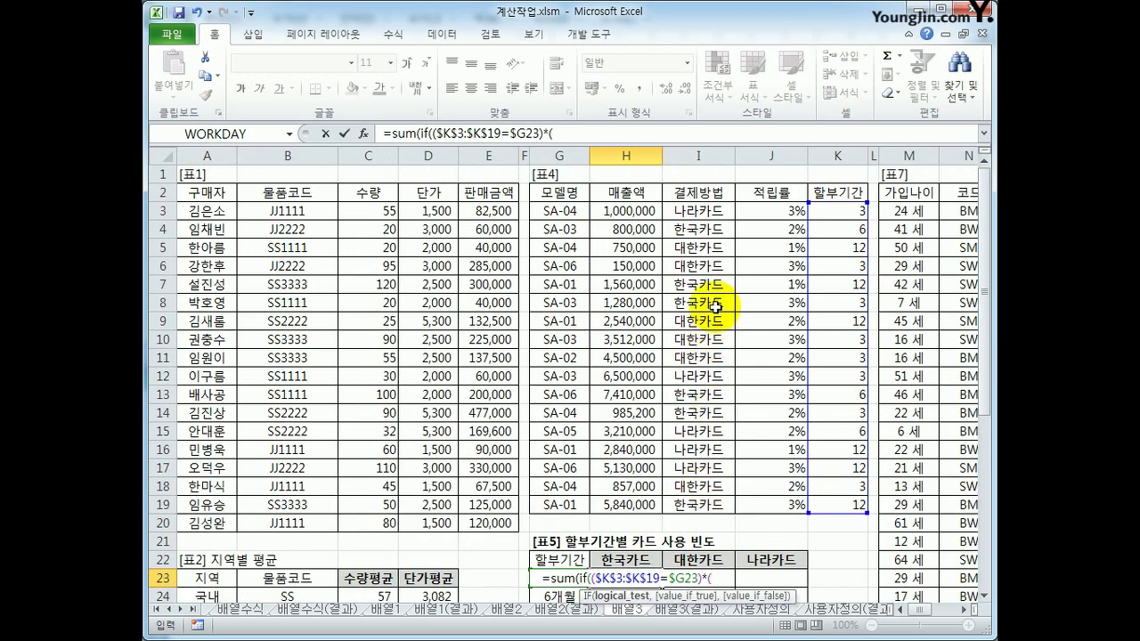
drag(690, 212, 716, 506)
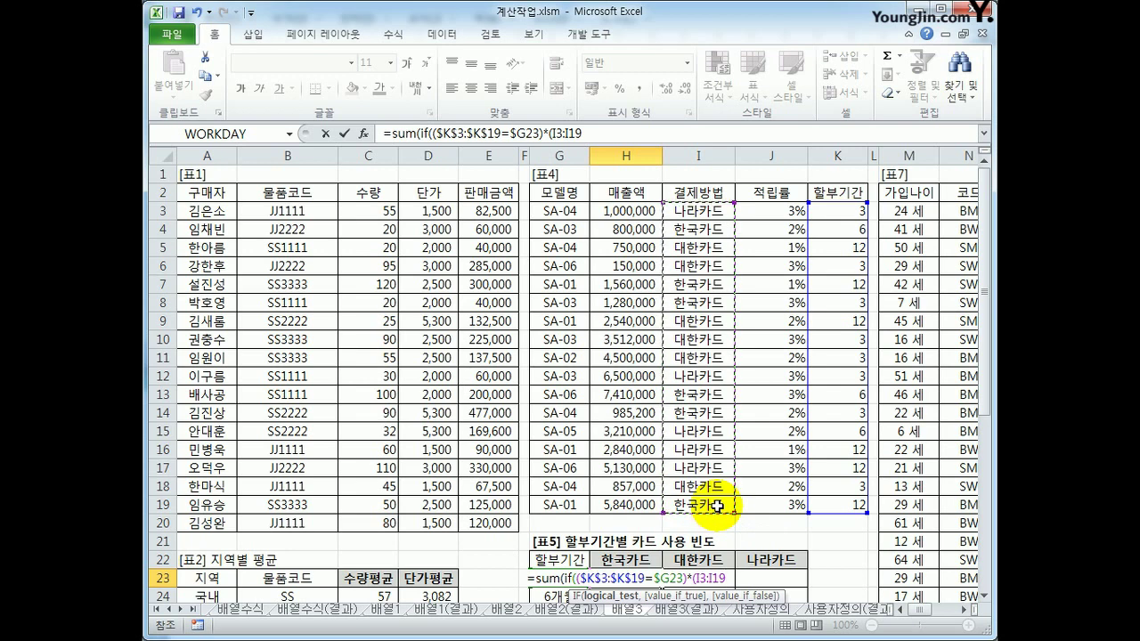
key(F4)
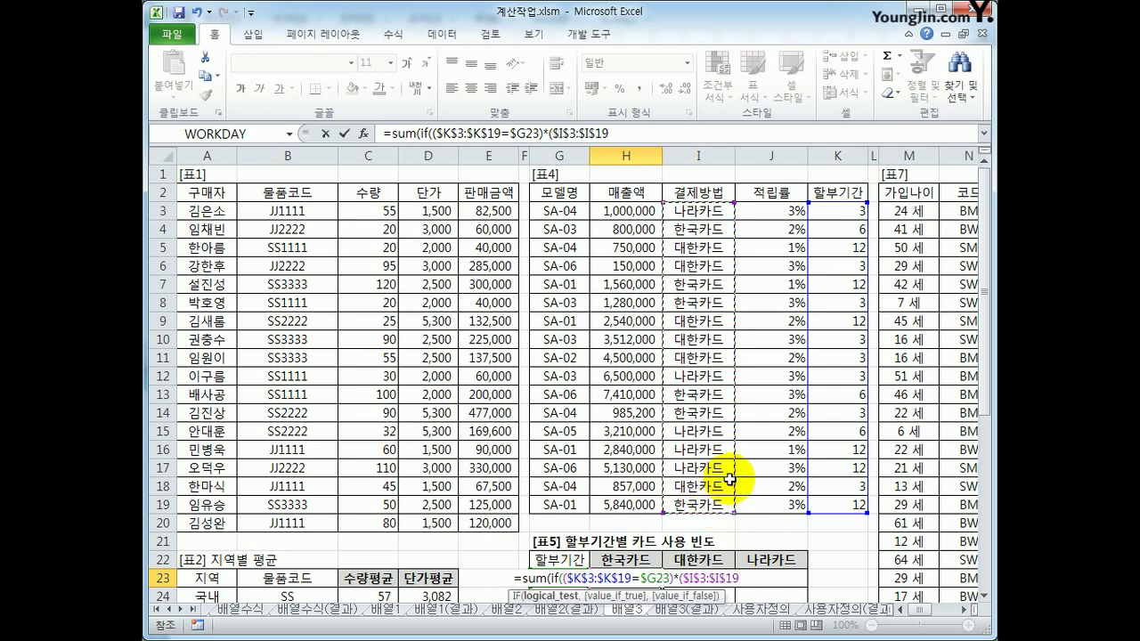
text(=)
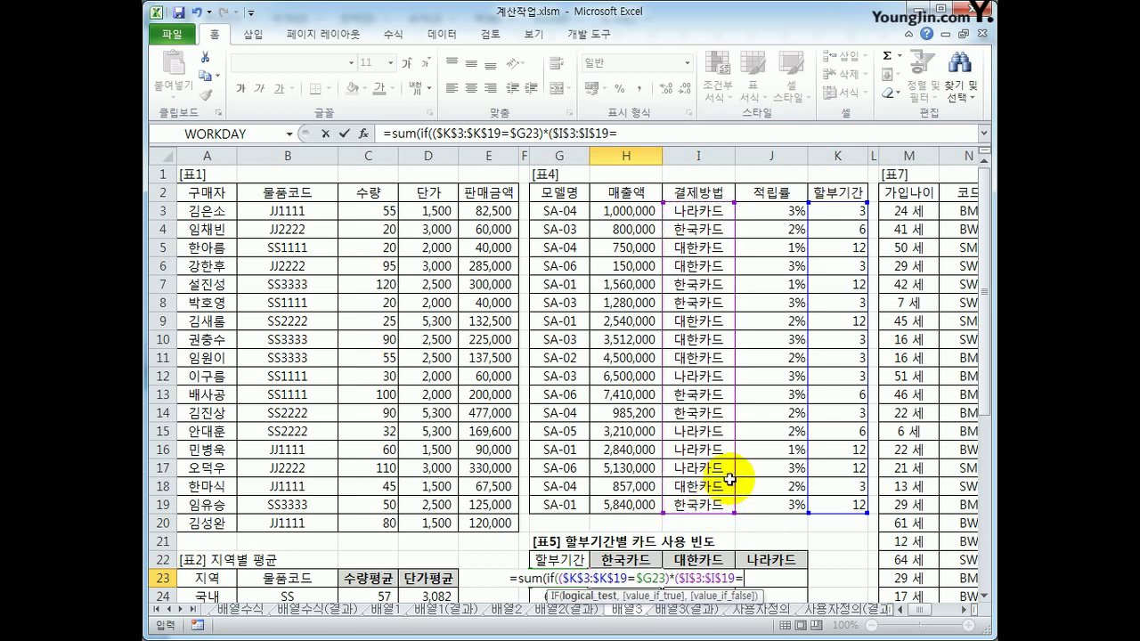
click(626, 559)
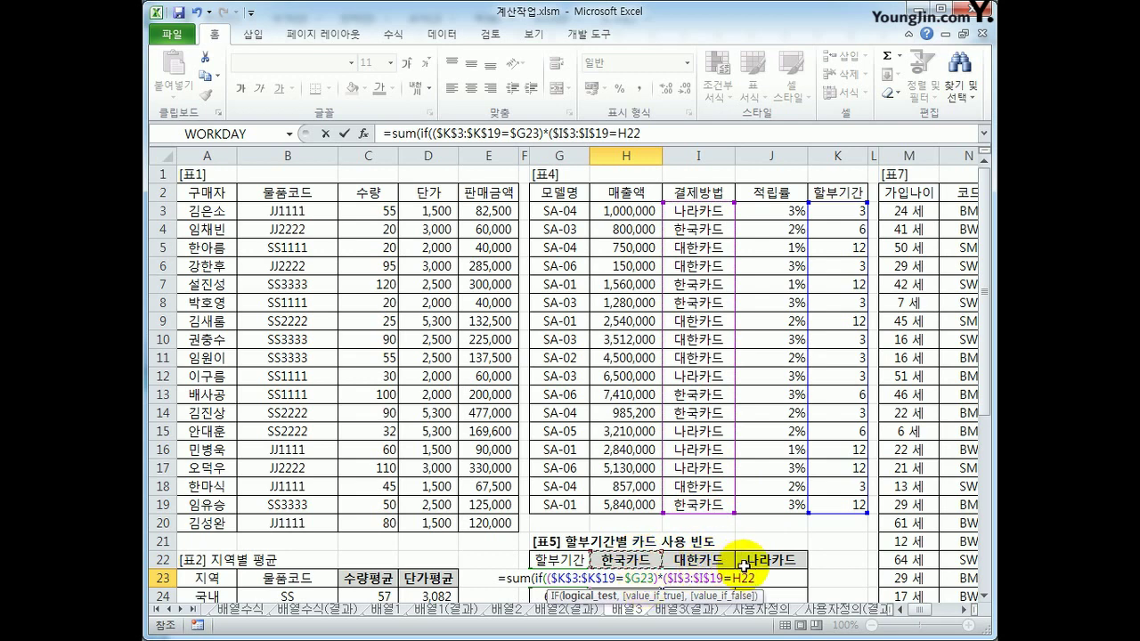
key(F4)
key(F4)
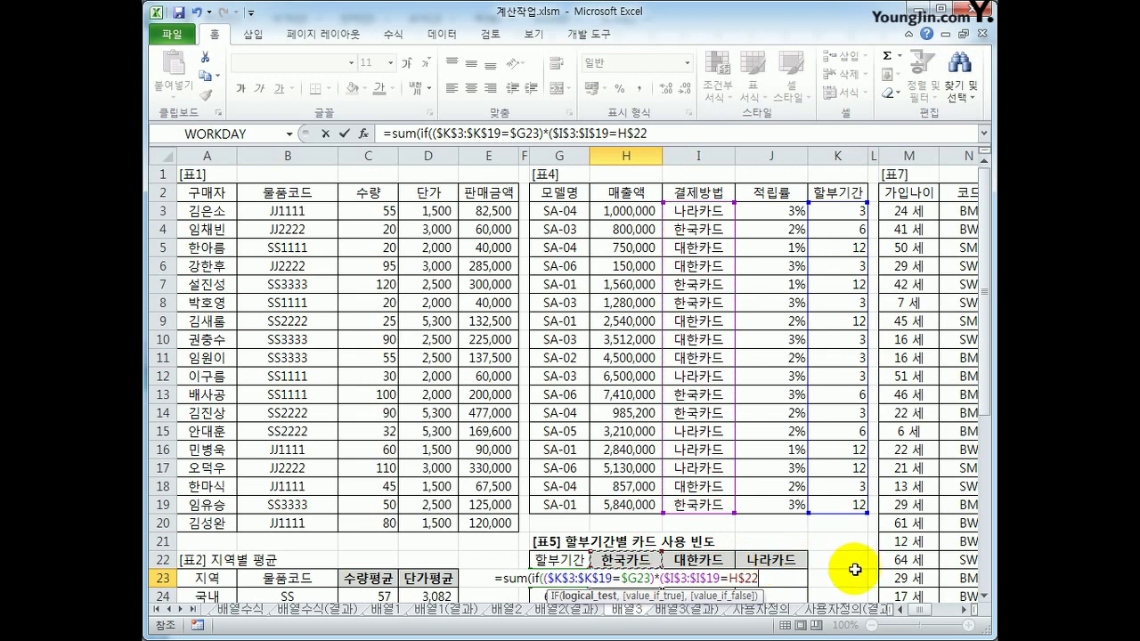
text())
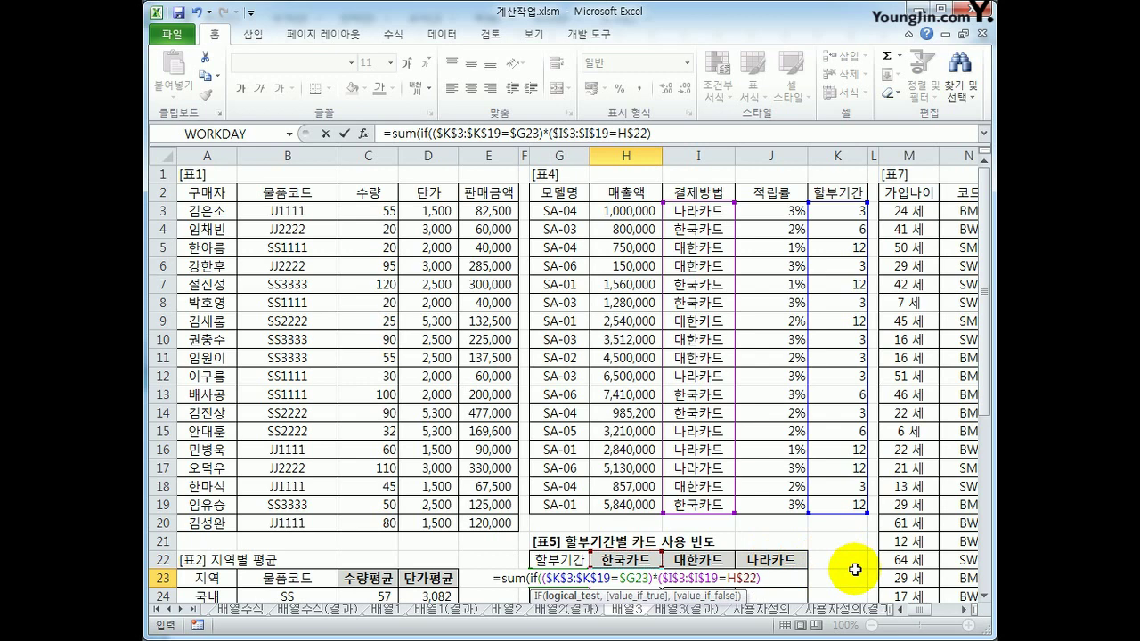
Set the IF function's true value to 1, close both functions and enter H23 as an array formula
text(,)
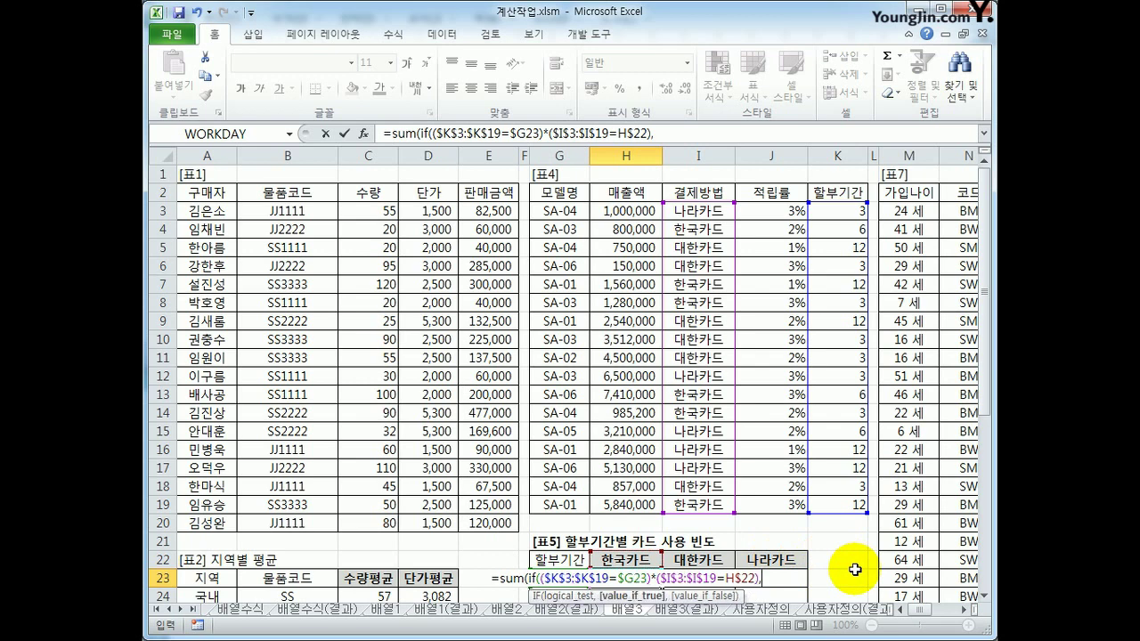
text(1)
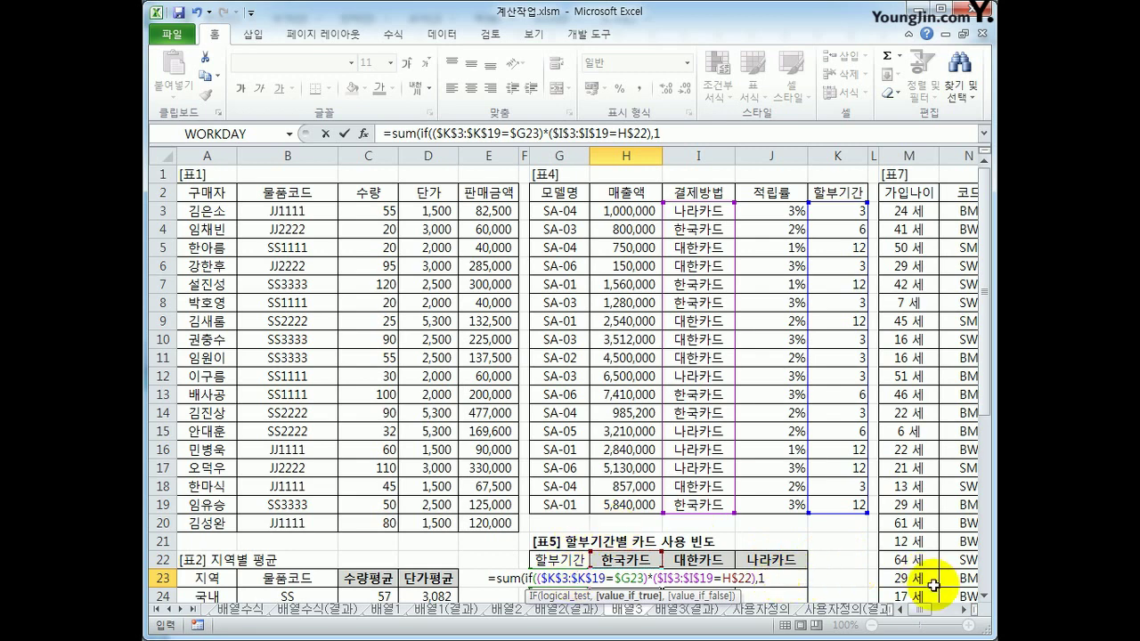
text())
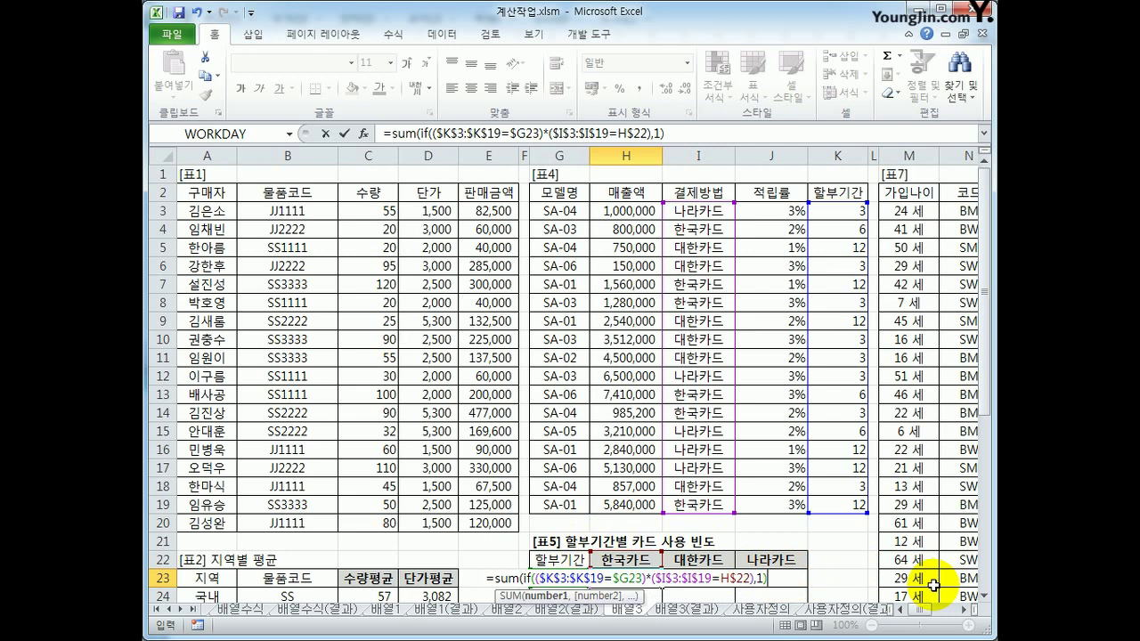
text())
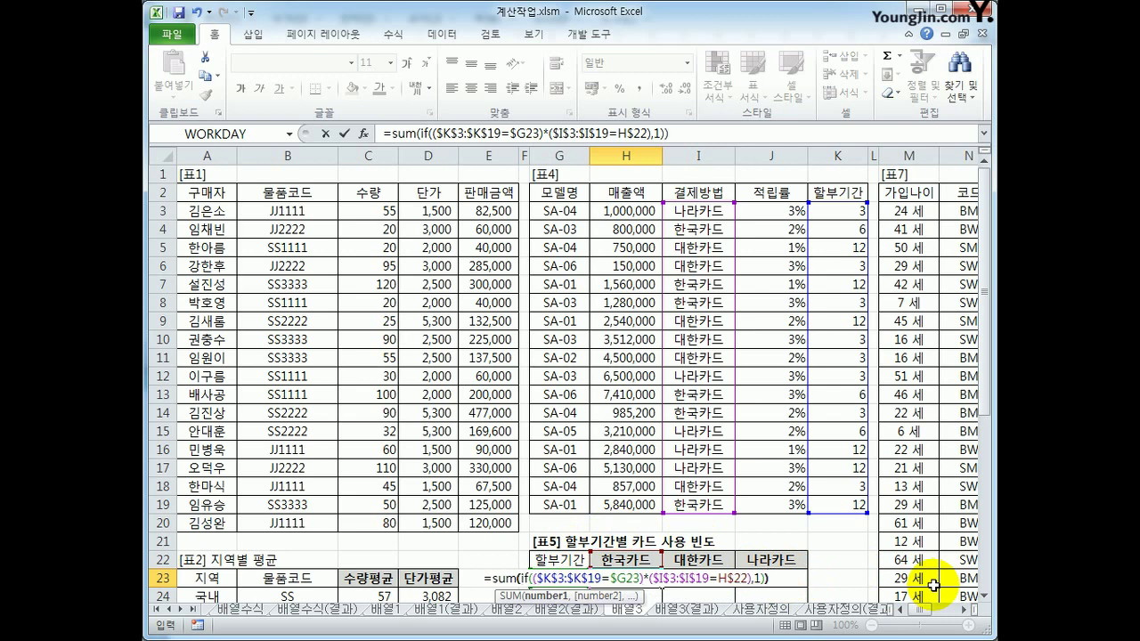
key(ctrl+shift+Return)
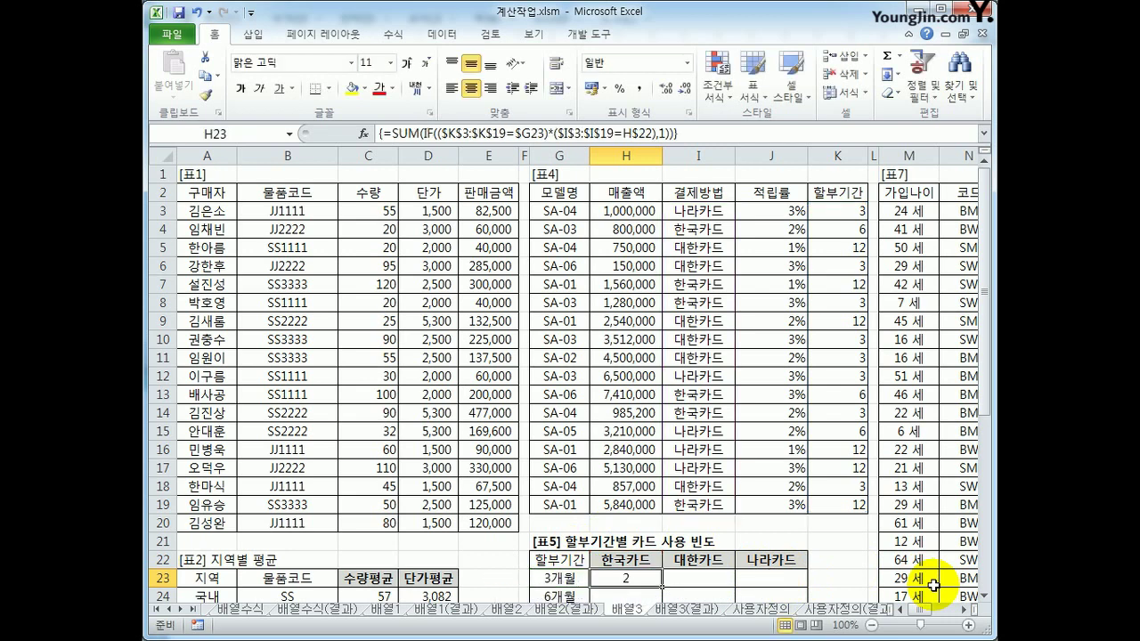
Fill the H23 array formula across and down to J25, and check the formulas in the filled cells
scroll(822, 587, down, 2)
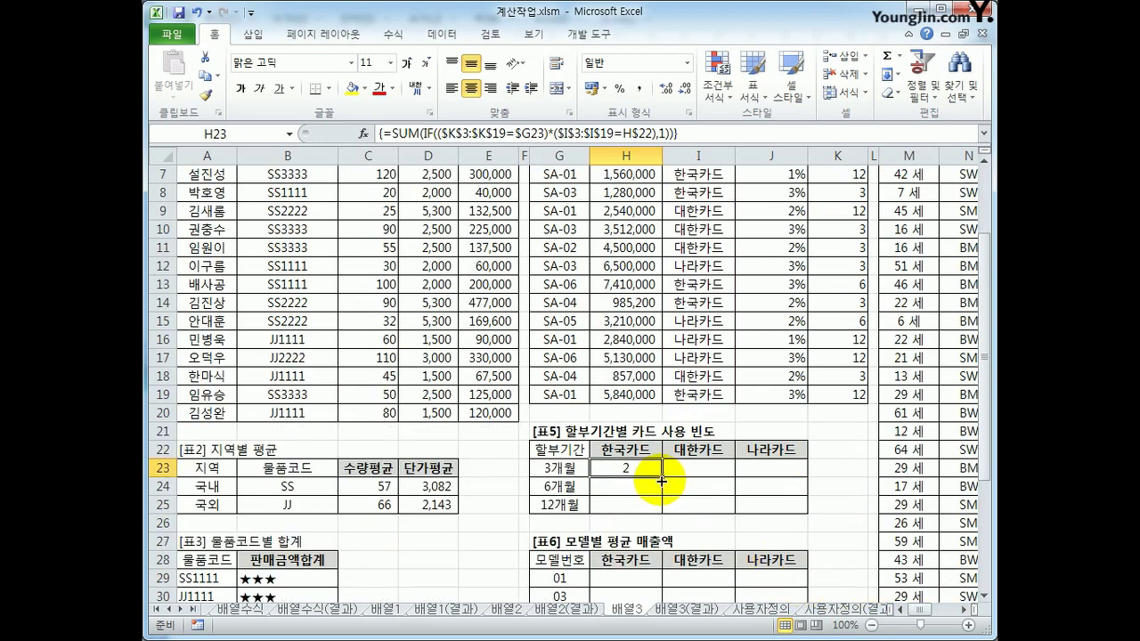
drag(664, 477, 790, 513)
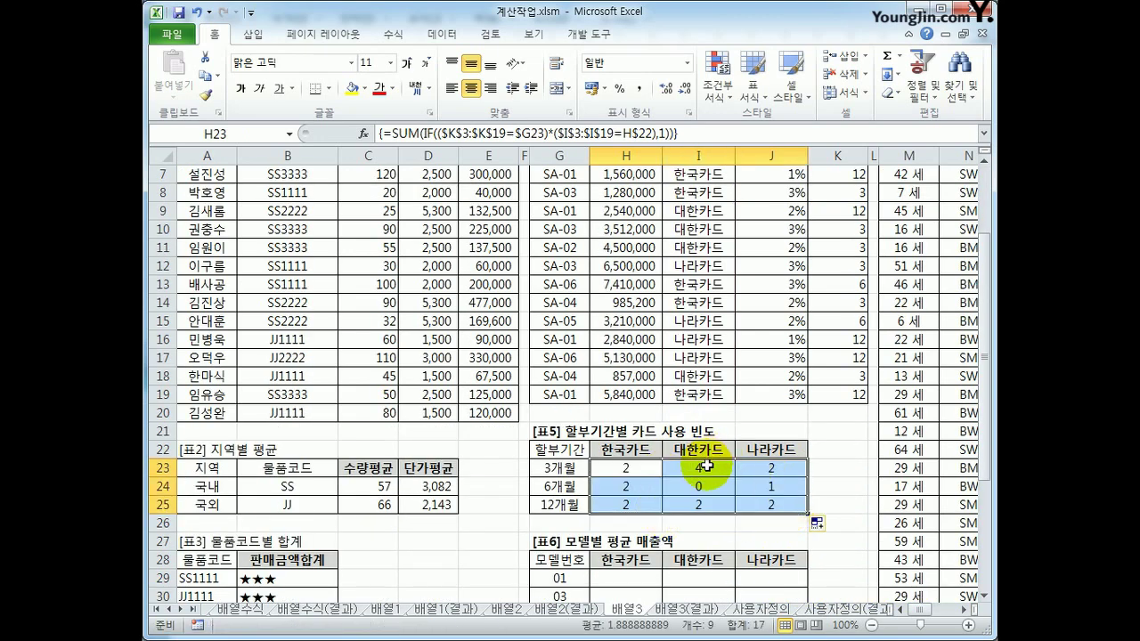
click(747, 463)
click(746, 485)
click(770, 505)
click(649, 465)
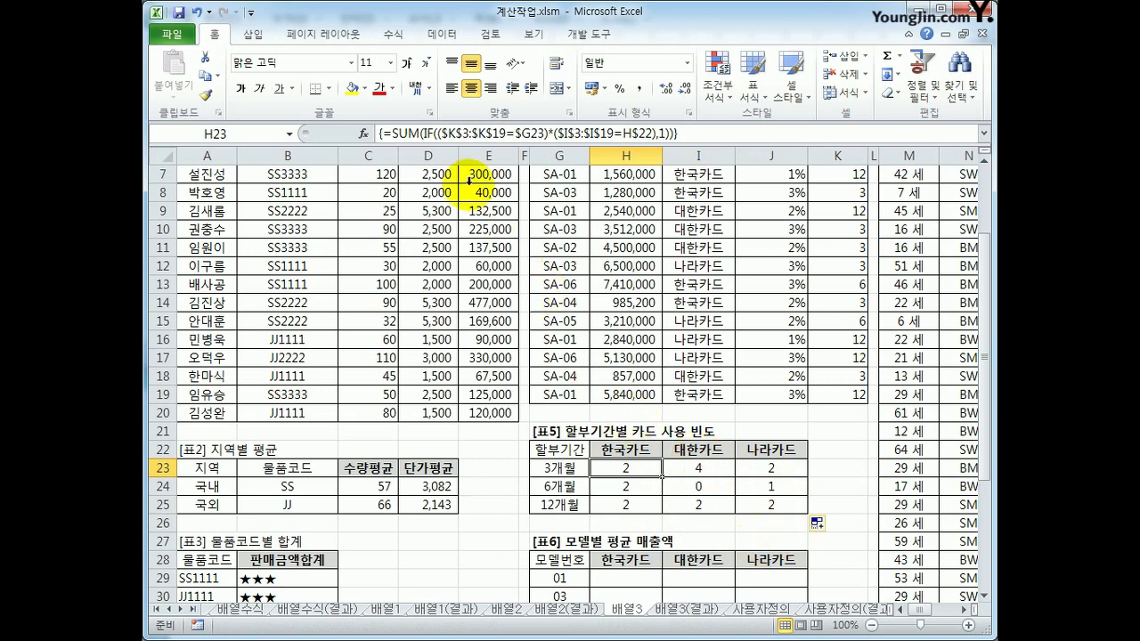
Wrap the H23 count formula in REPT with "★" as the repeated text and re-enter it as an array formula
click(389, 133)
text(rept)
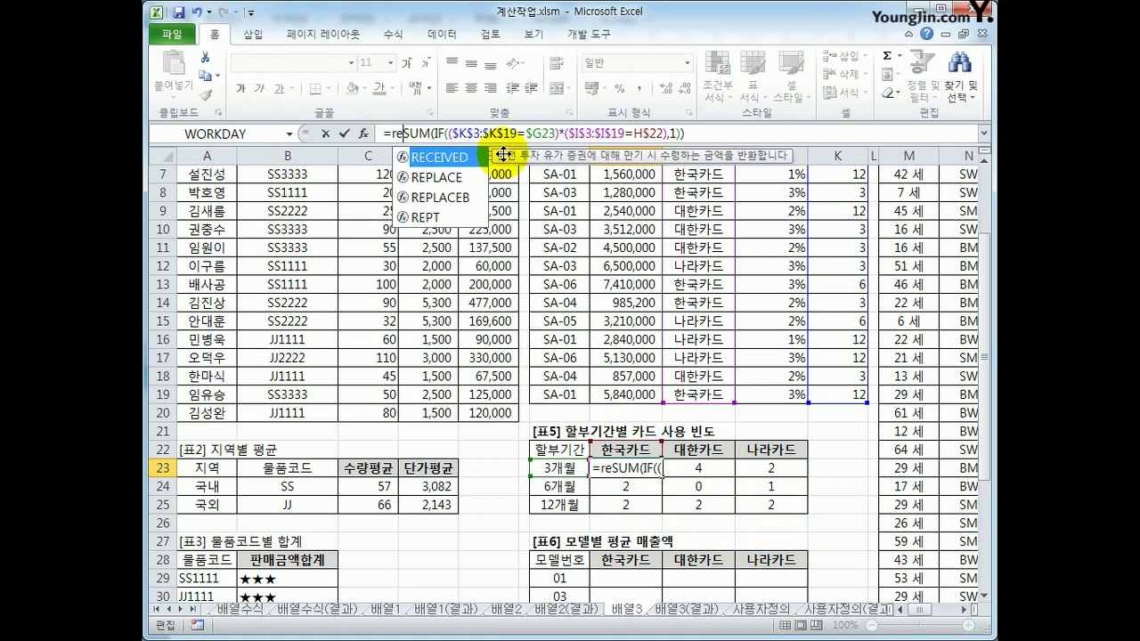
key(Tab)
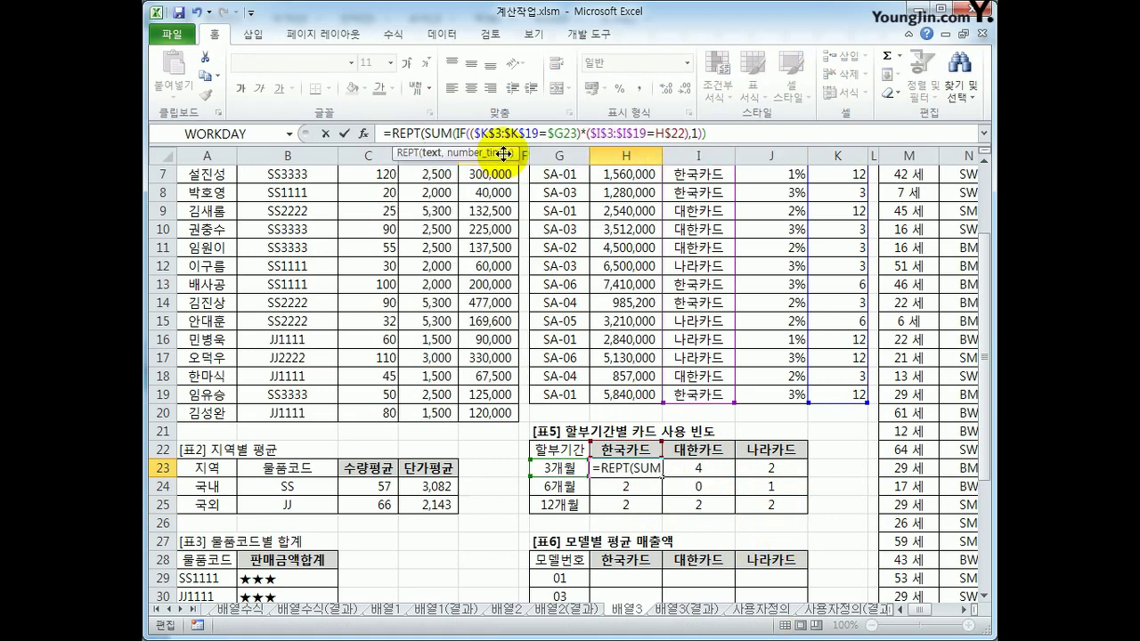
text("□)
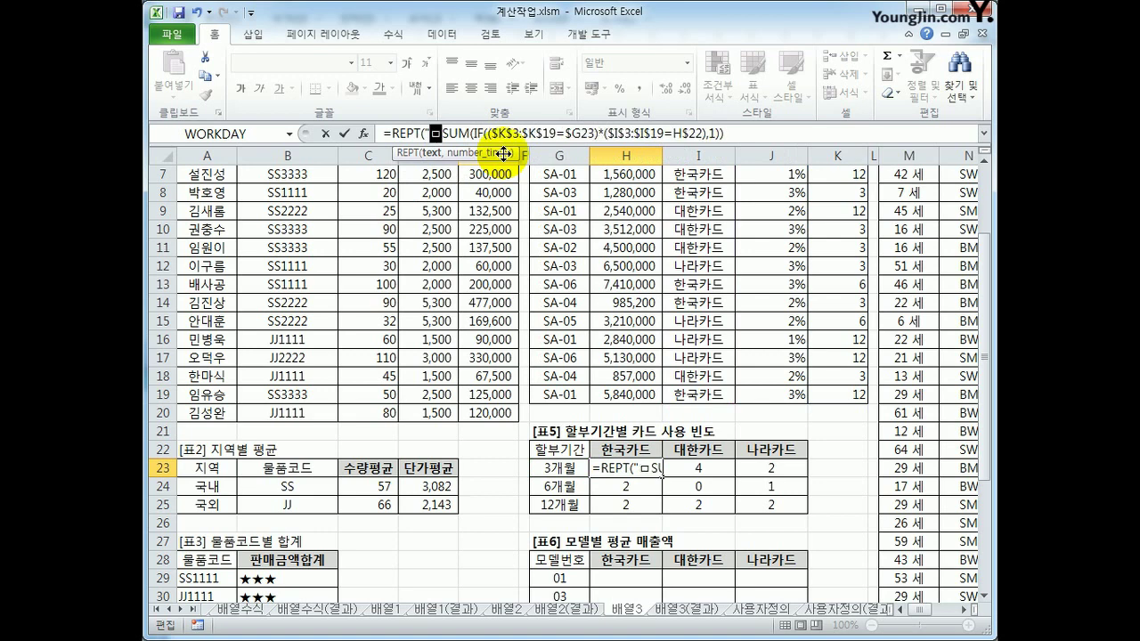
key(Hangul_Hanja)
click(435, 303)
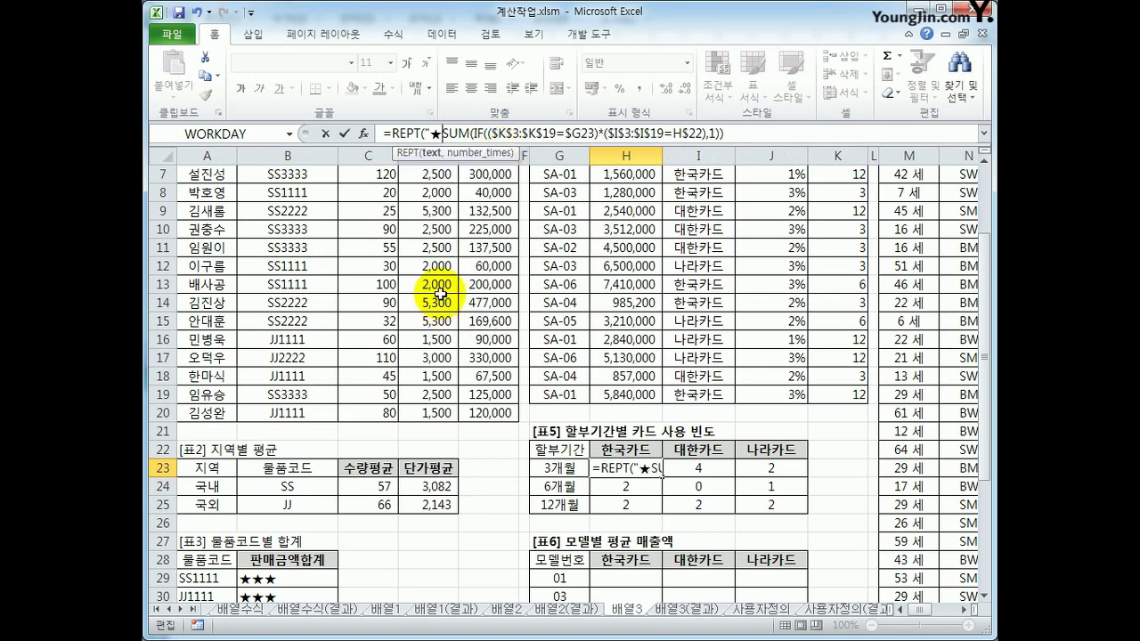
text(",)
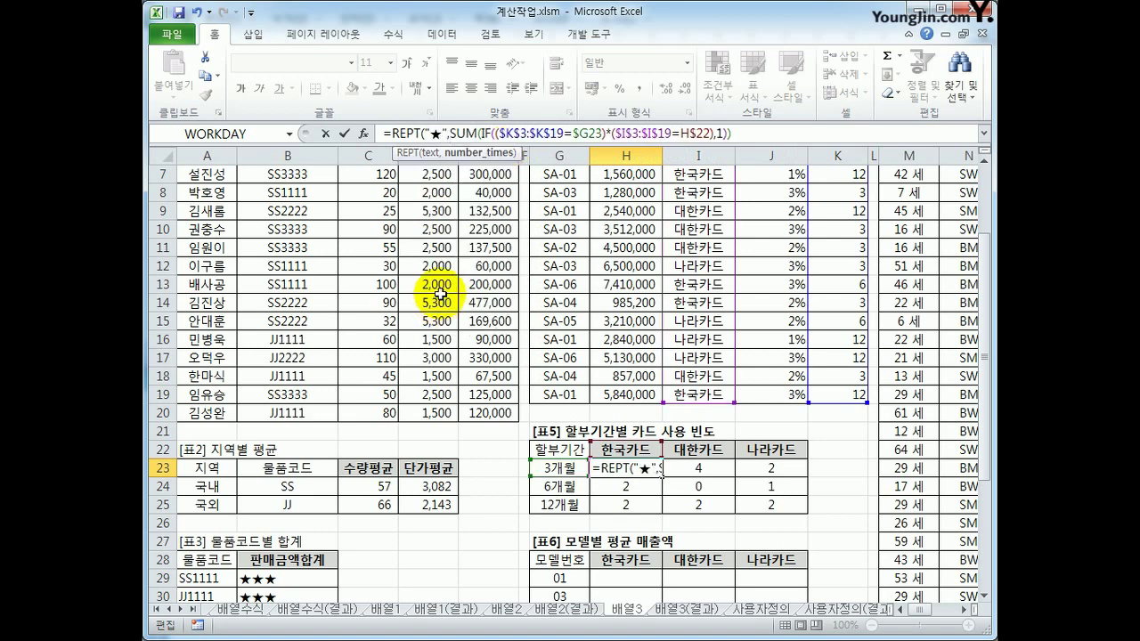
click(739, 133)
text())
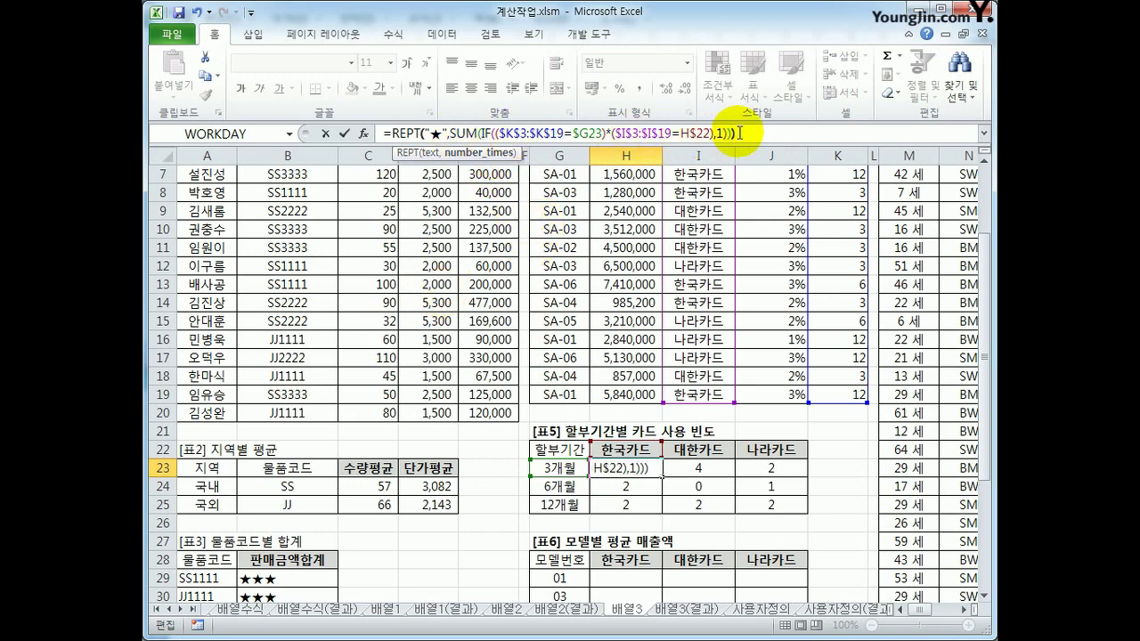
key(ctrl+shift+Return)
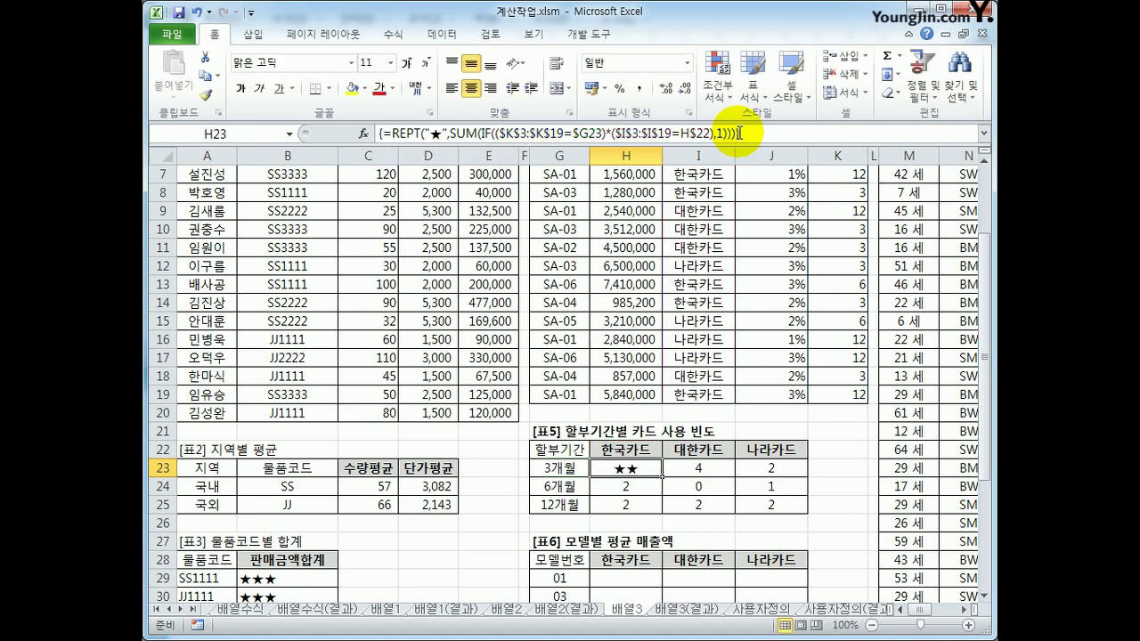
Fill the H23 star formula across and down to J25, and check the formulas in the filled cells
drag(661, 477, 788, 502)
click(767, 468)
click(771, 490)
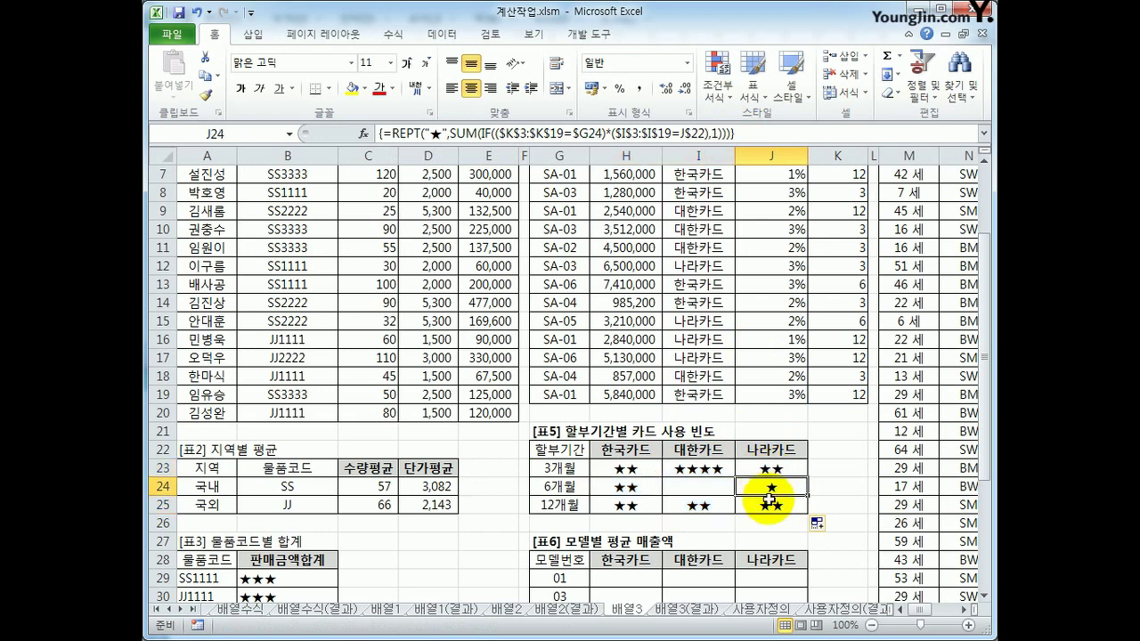
click(771, 501)
key(Left)
key(Left)
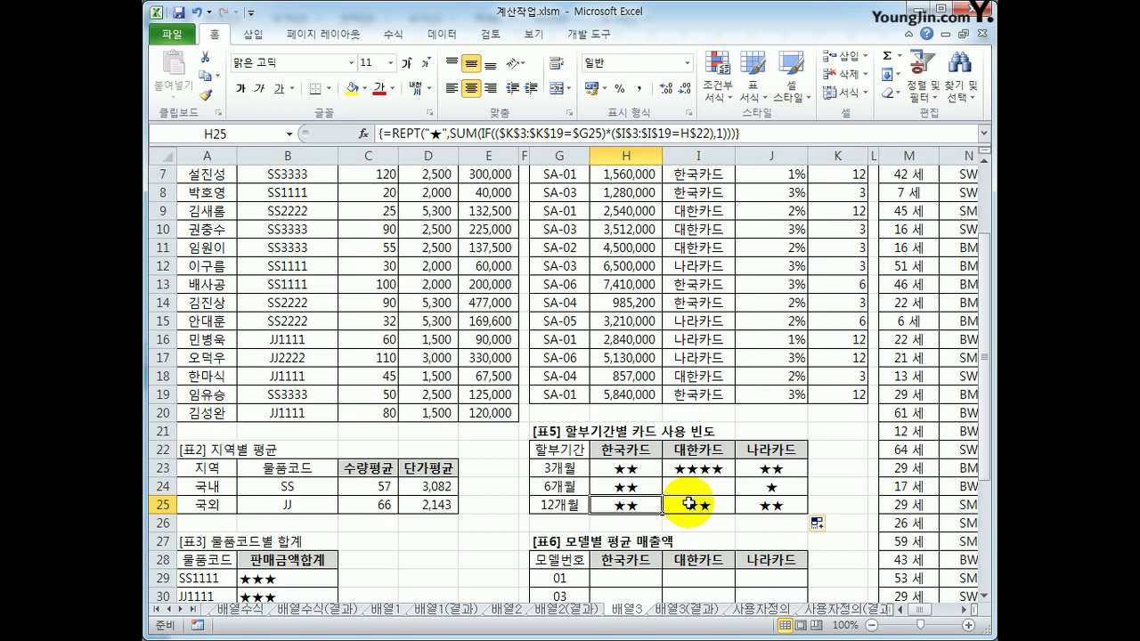
Examine the 표4 data and its 모델명 column alongside the 모델번호 values and card headings of 표6
scroll(679, 502, up, 2)
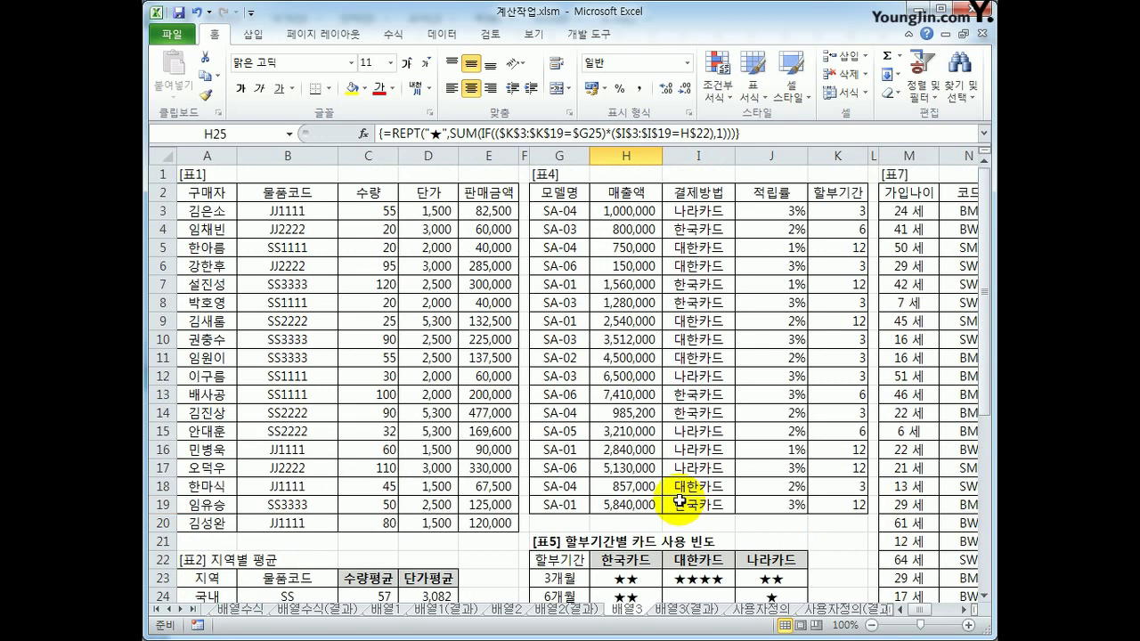
drag(559, 192, 804, 492)
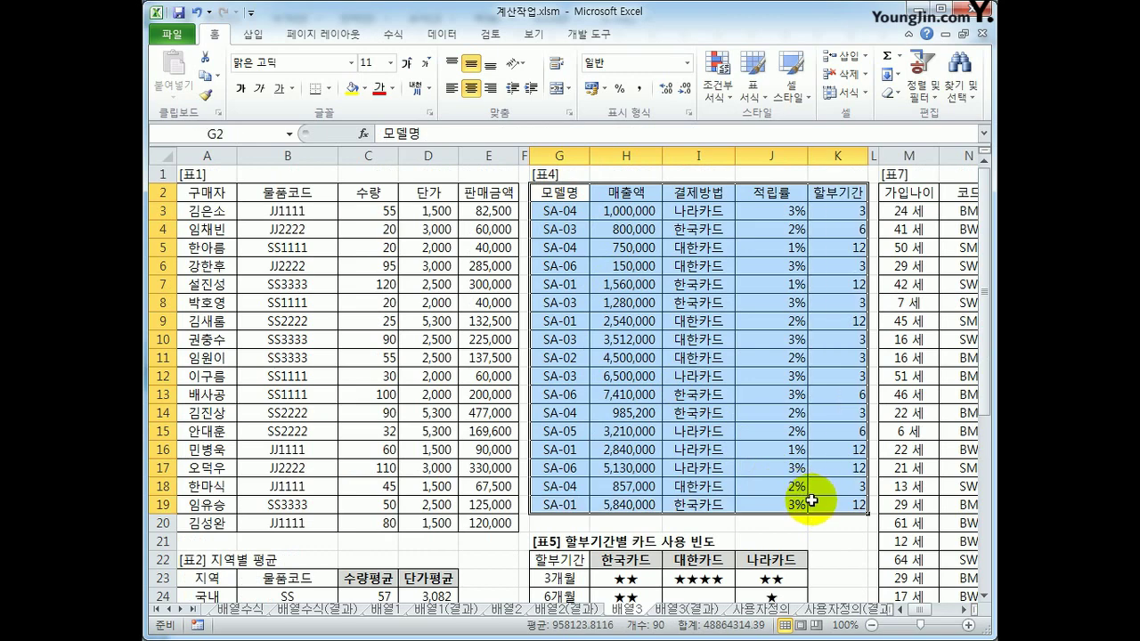
scroll(783, 489, down, 5)
click(561, 394)
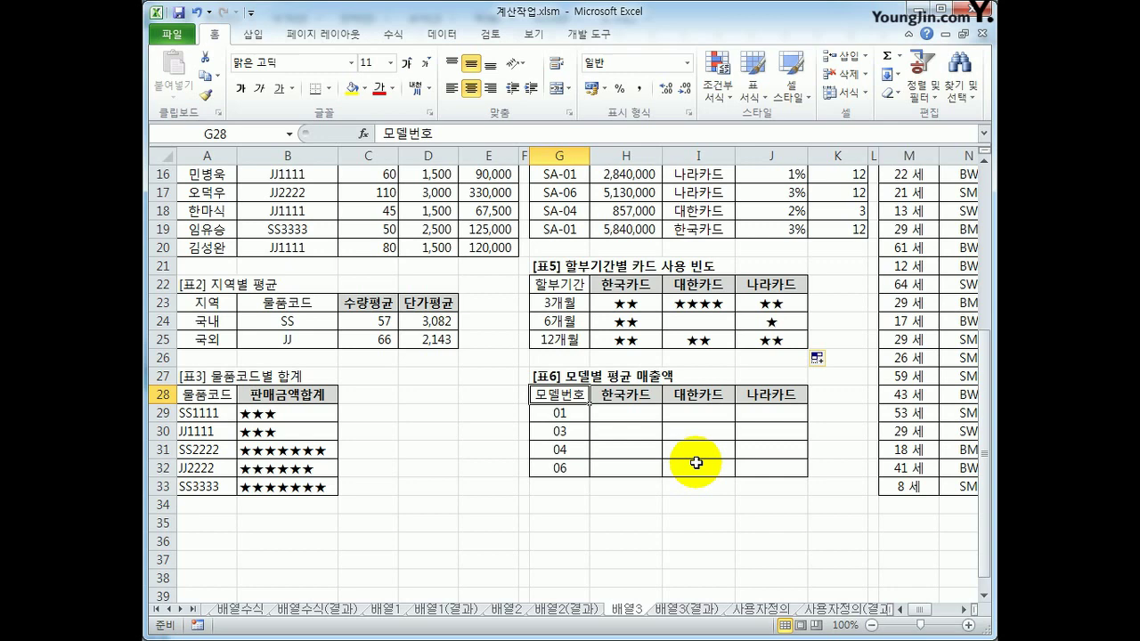
click(629, 415)
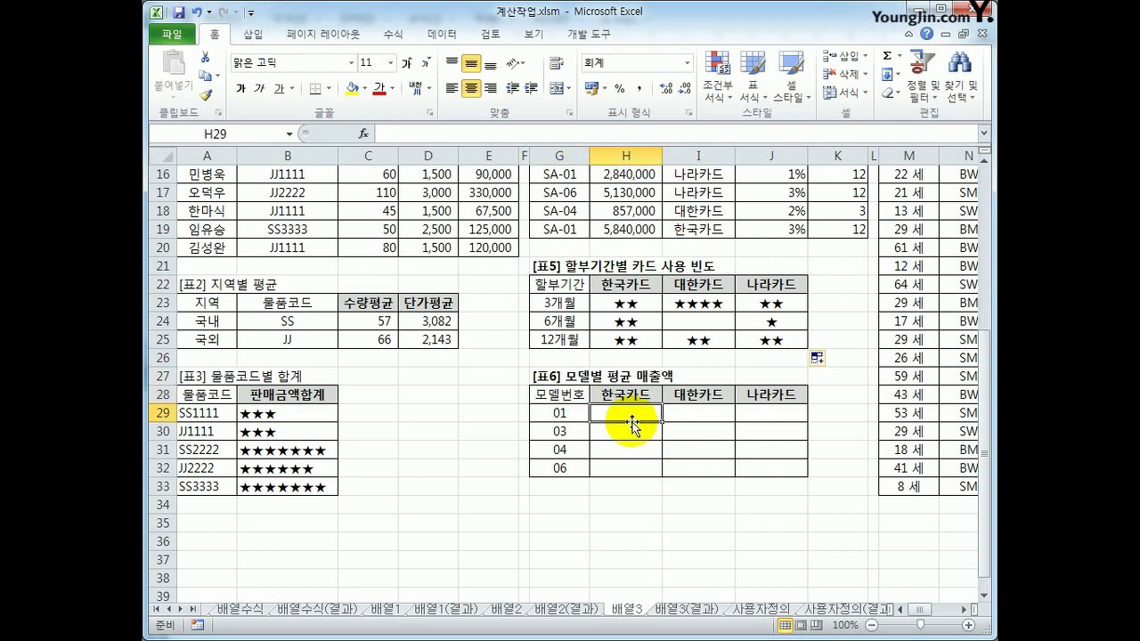
drag(564, 418, 584, 472)
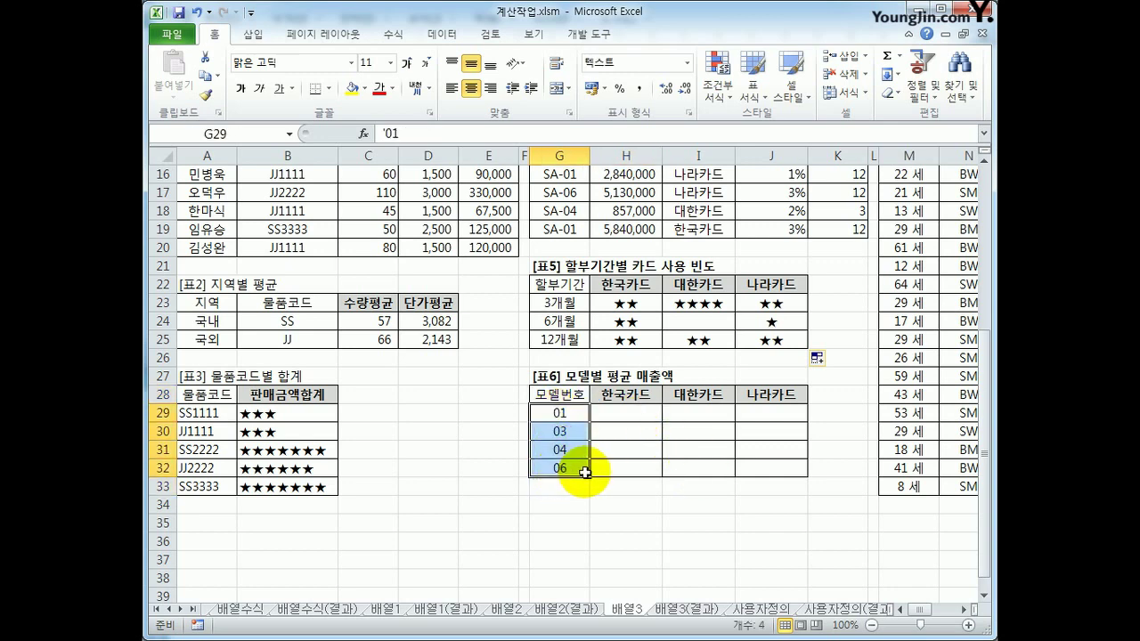
scroll(603, 467, up, 5)
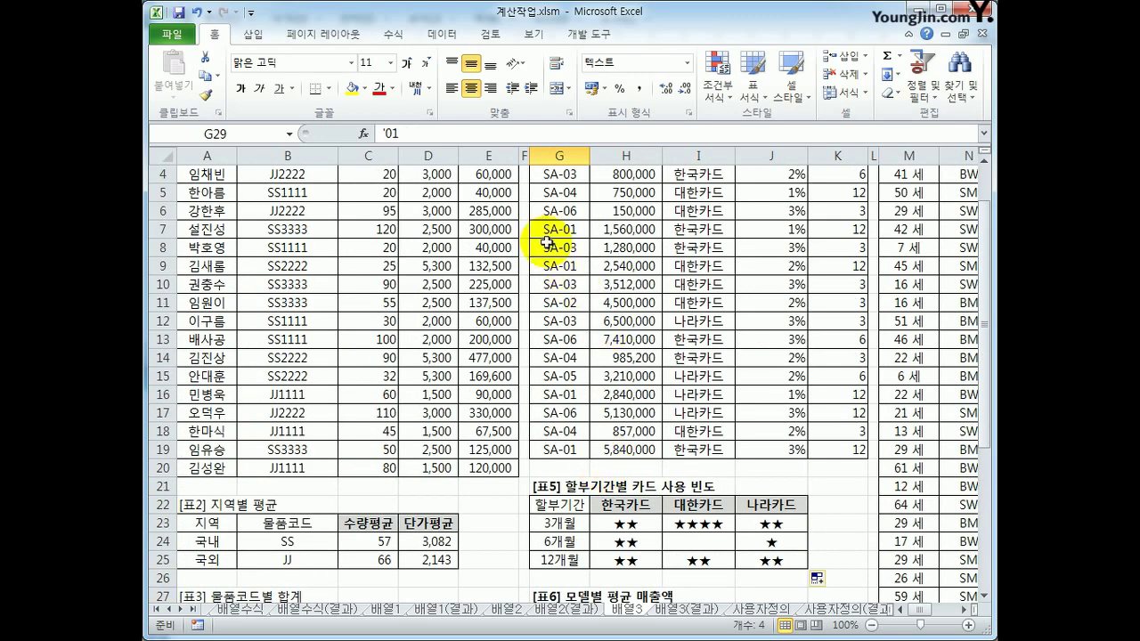
drag(564, 211, 564, 504)
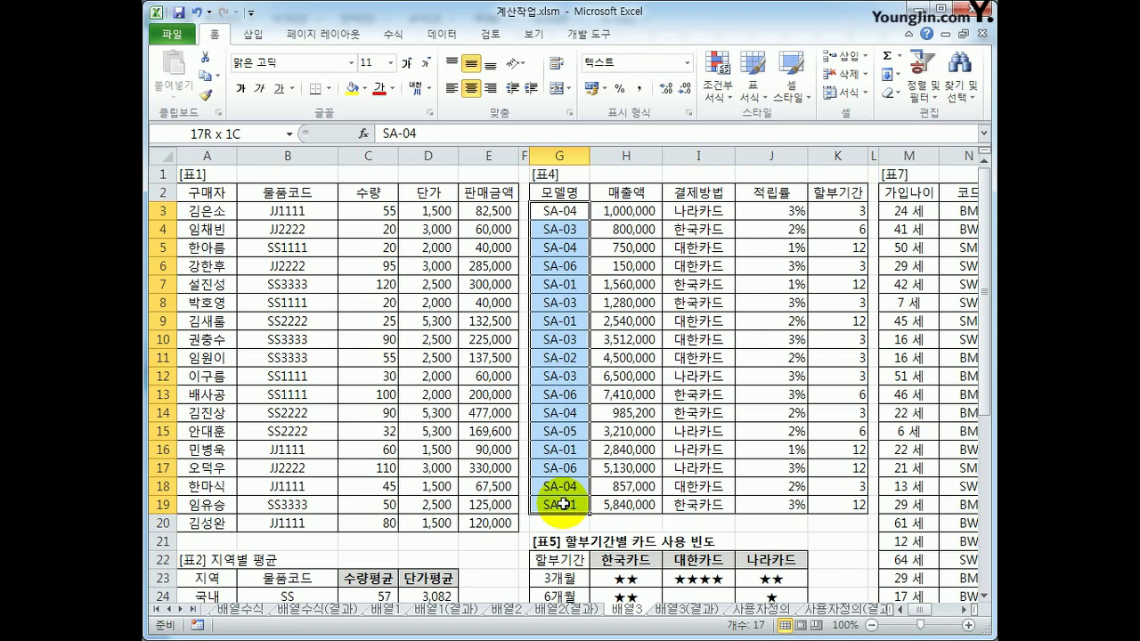
scroll(577, 504, down, 4)
Start the formula in H29 of 표6 with an AVERAGE function containing a nested IF
click(646, 469)
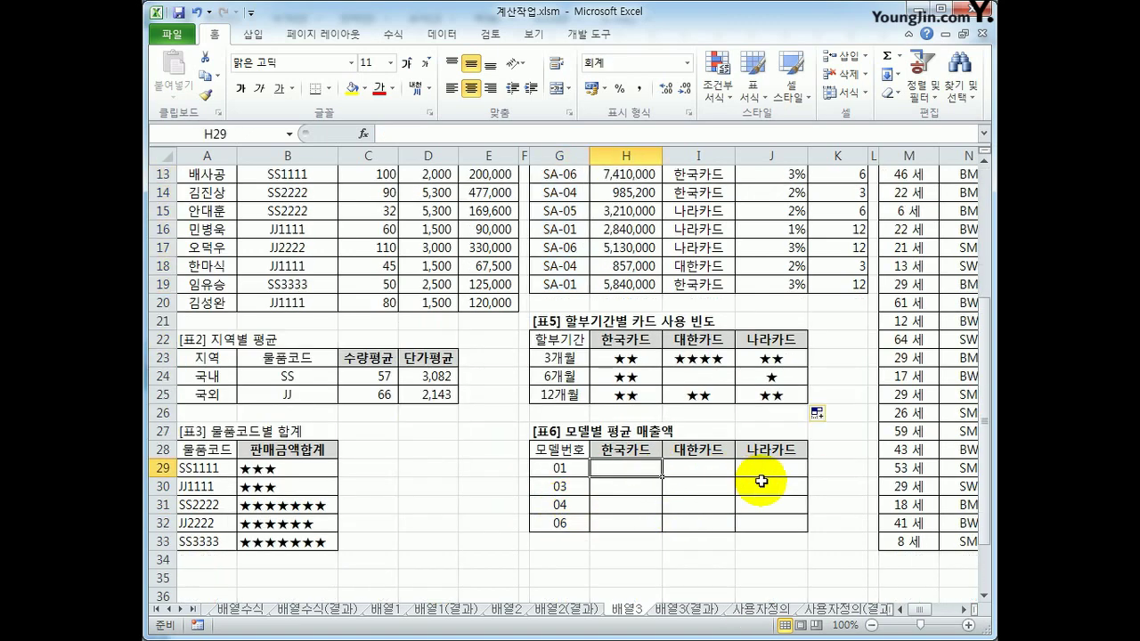
text(=av)
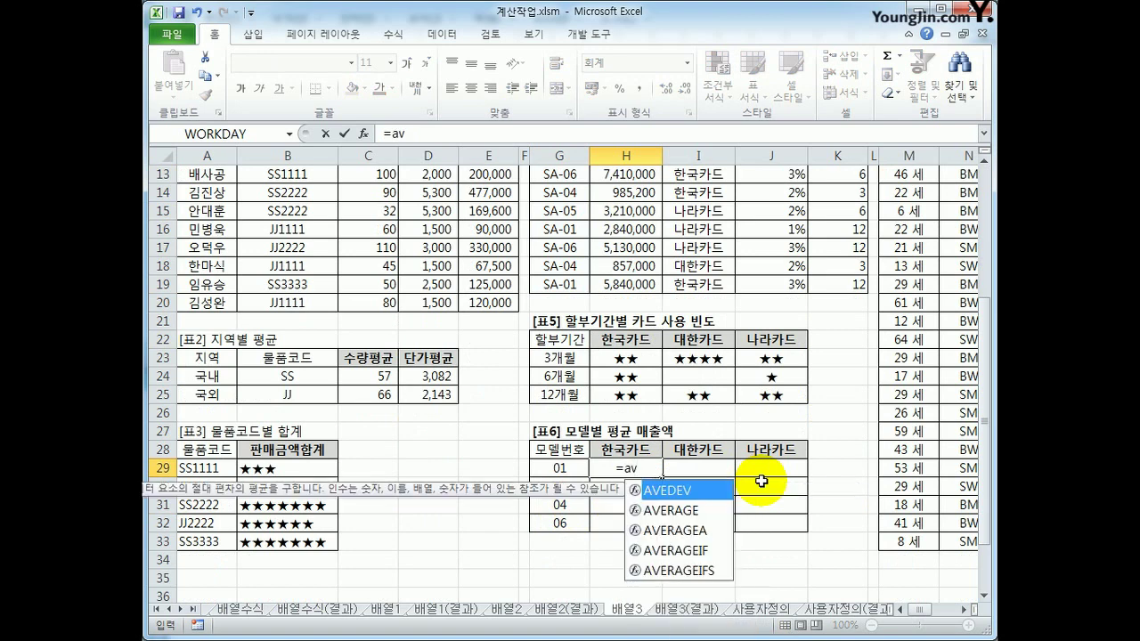
key(Down)
key(Tab)
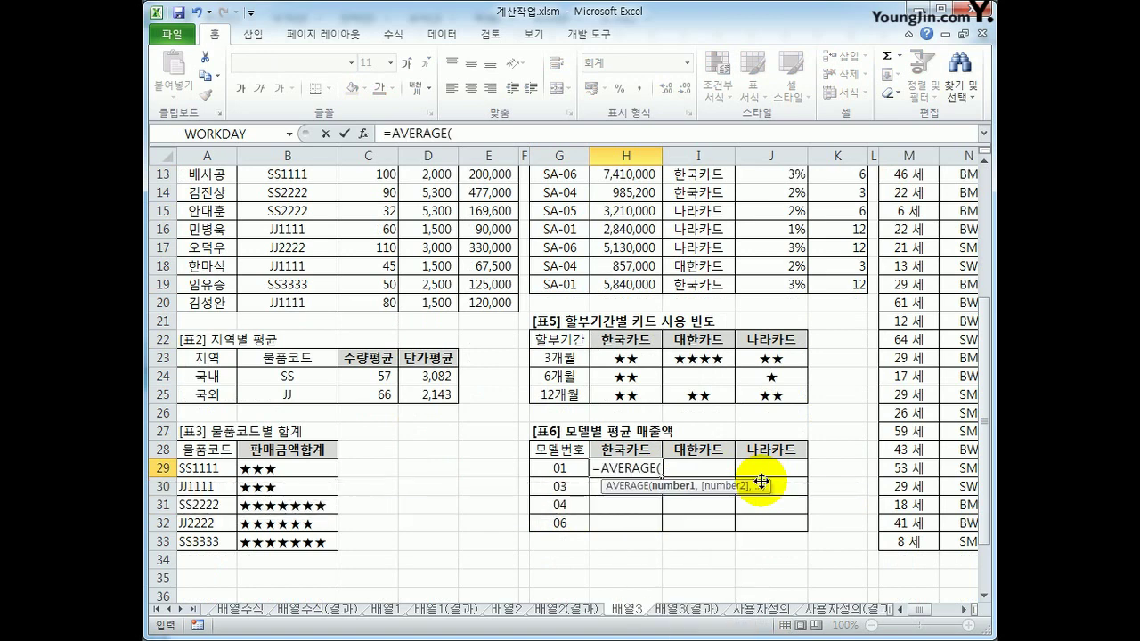
text(if()
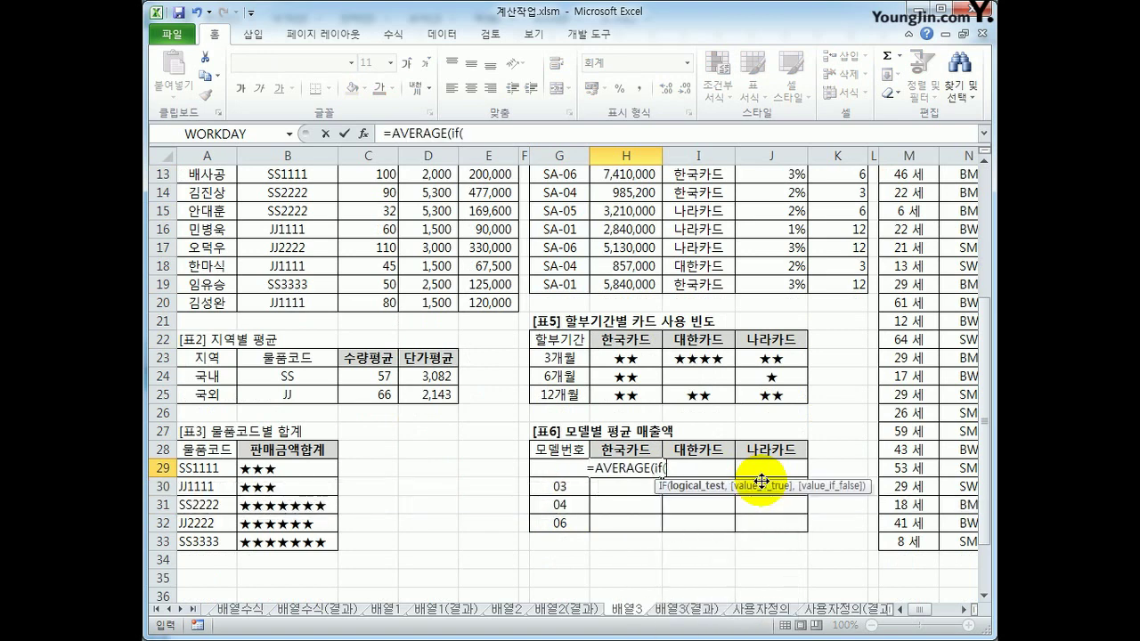
Begin the IF condition with RIGHT, taking 2 characters from the 모델명 range $G$3:$G$19 as an absolute reference
scroll(569, 205, up, 4)
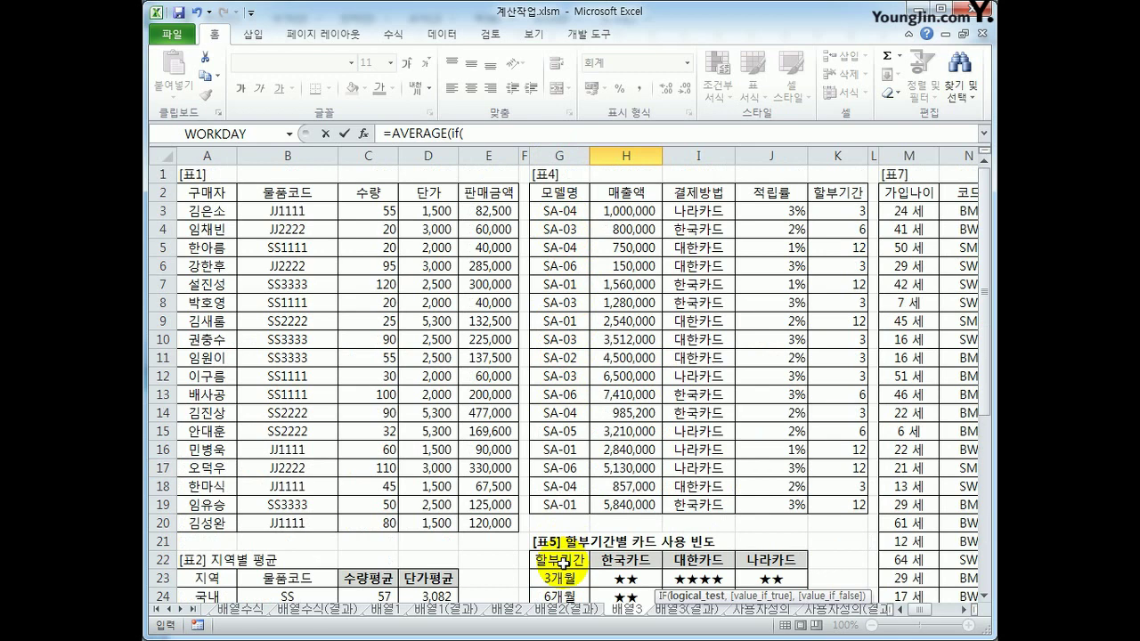
text(right)
key(Tab)
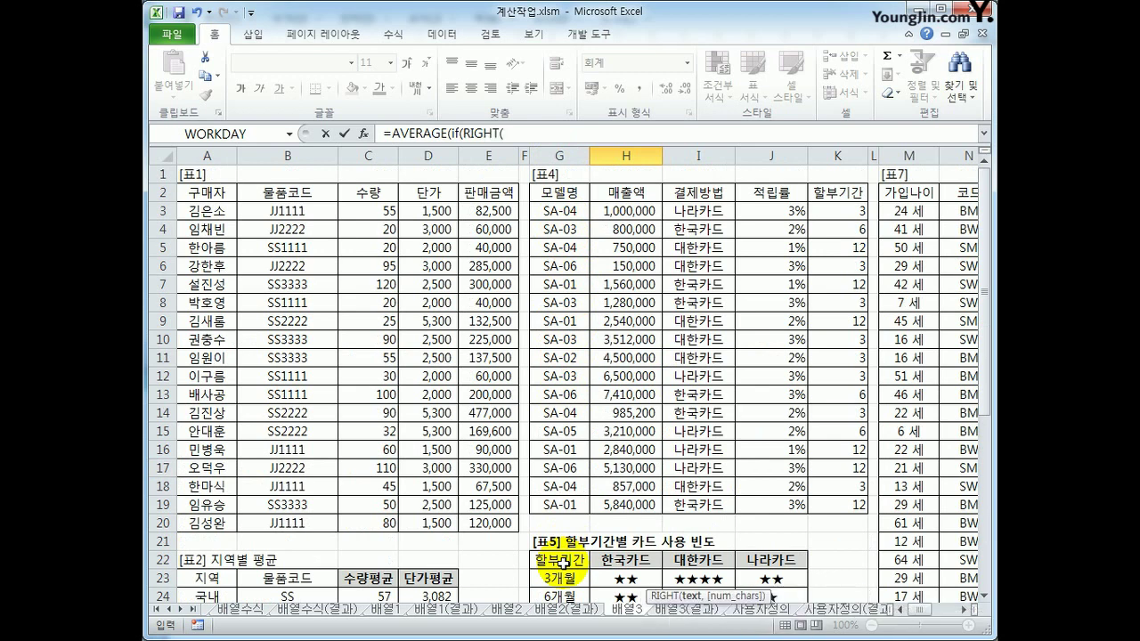
drag(556, 208, 565, 504)
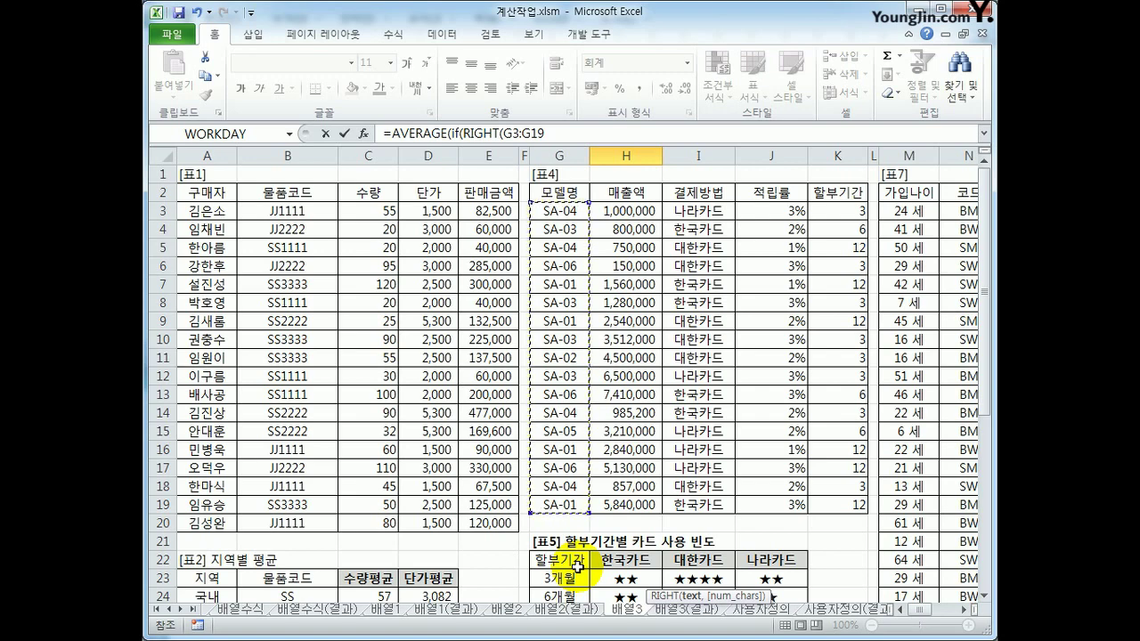
key(F4)
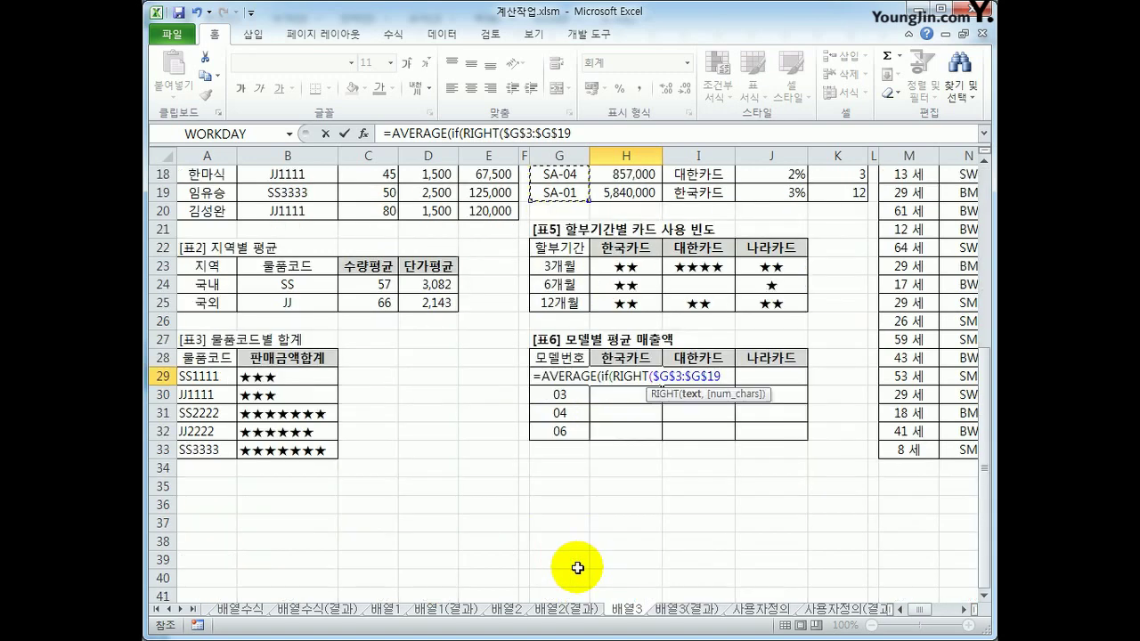
text(,)
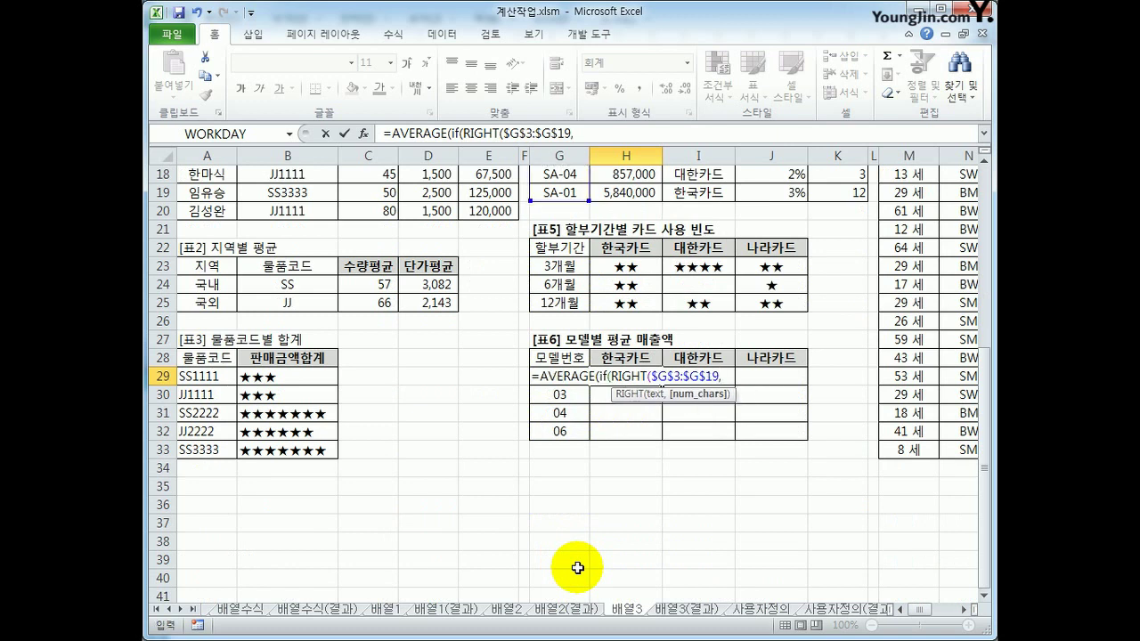
text(2))
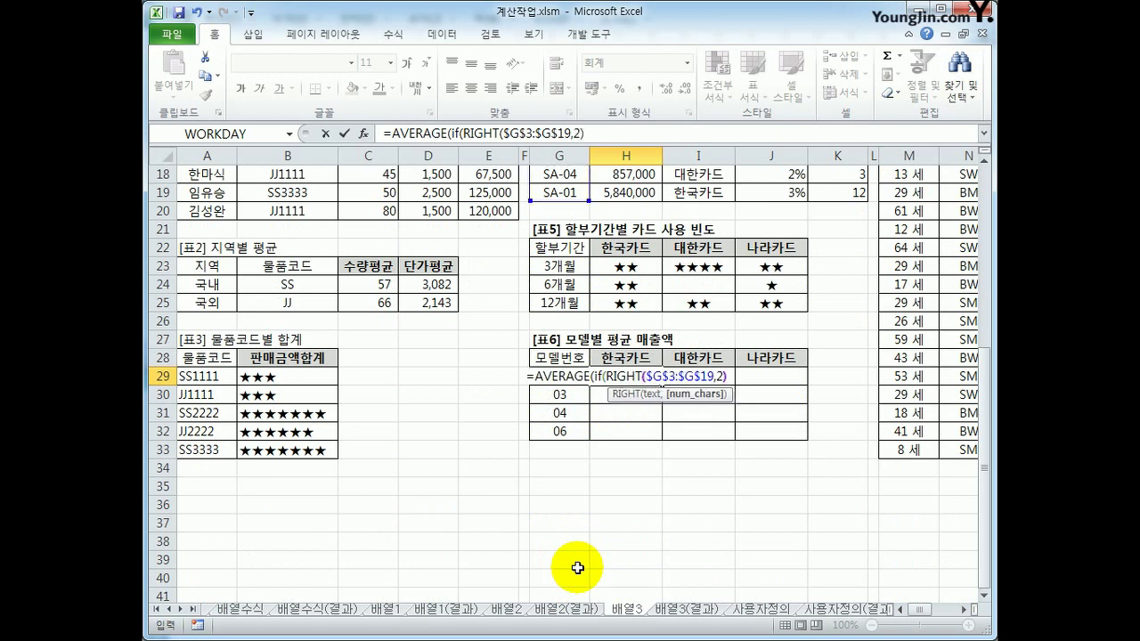
Compare the RIGHT result with the model number in $G29, using a column-only absolute reference
text(=)
key(Left)
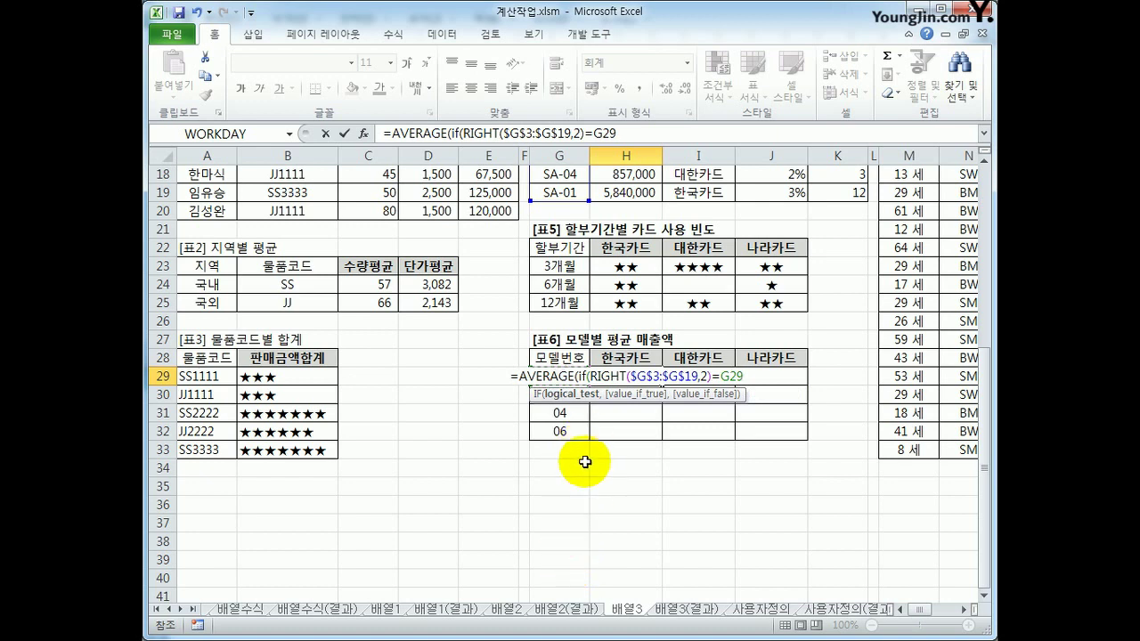
key(F4)
key(F4)
key(F4)
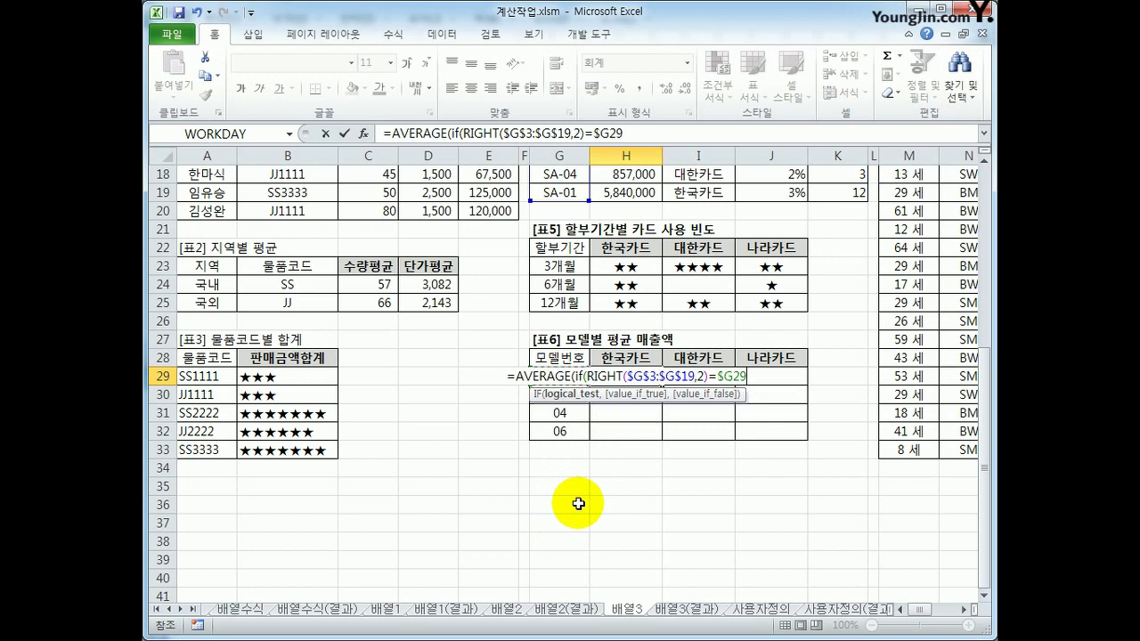
Enclose the model number comparison in its own parentheses and add a multiplication sign after it
text())
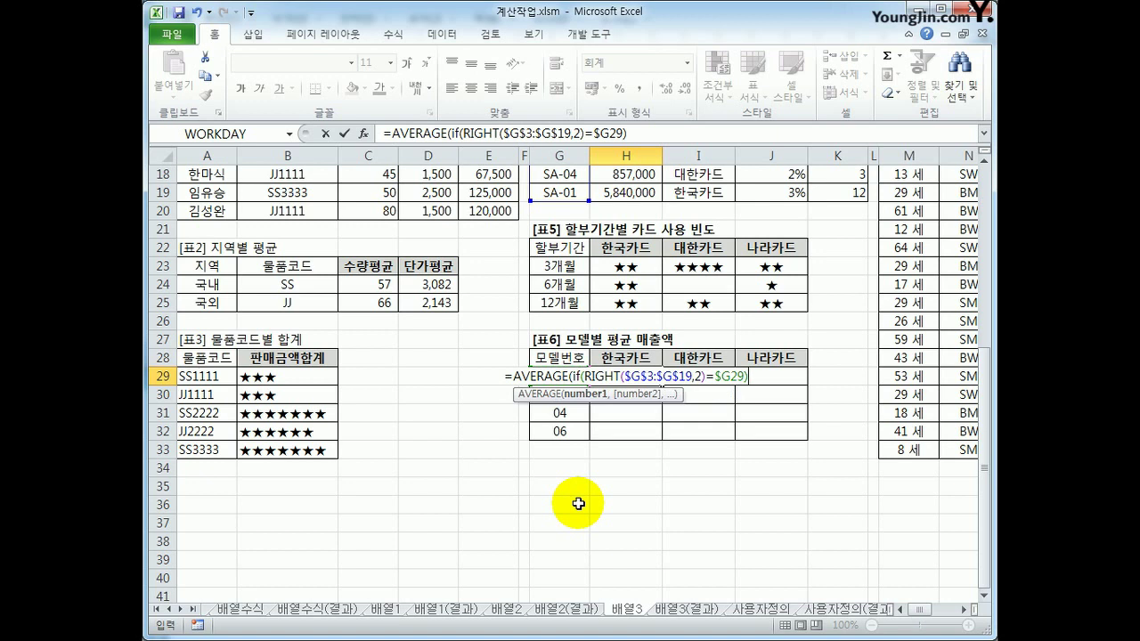
text(*)
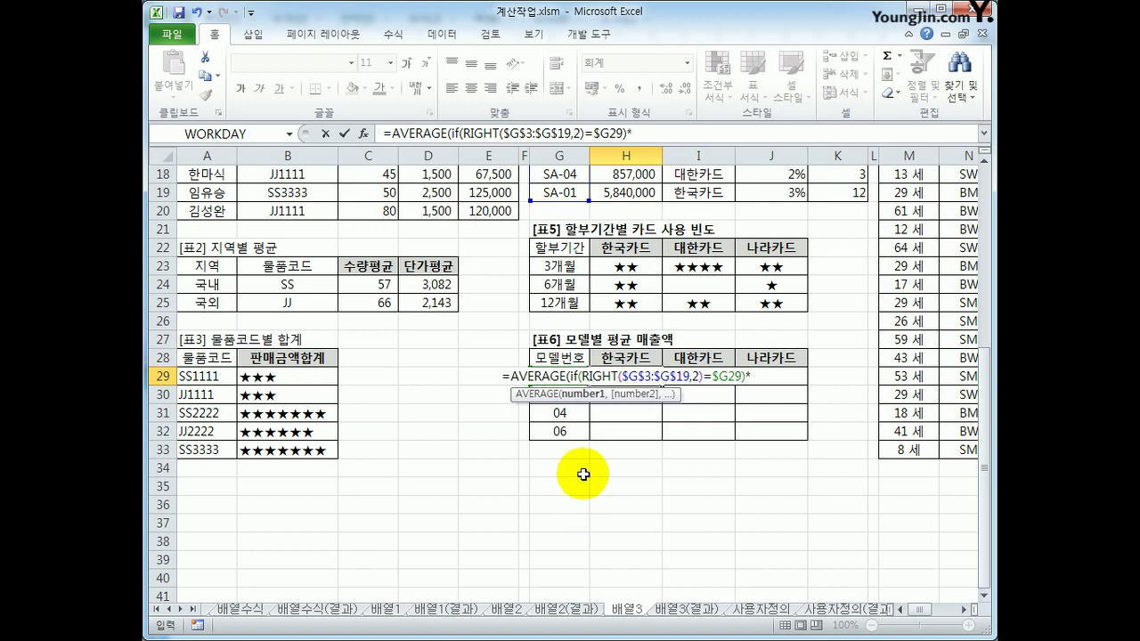
click(576, 374)
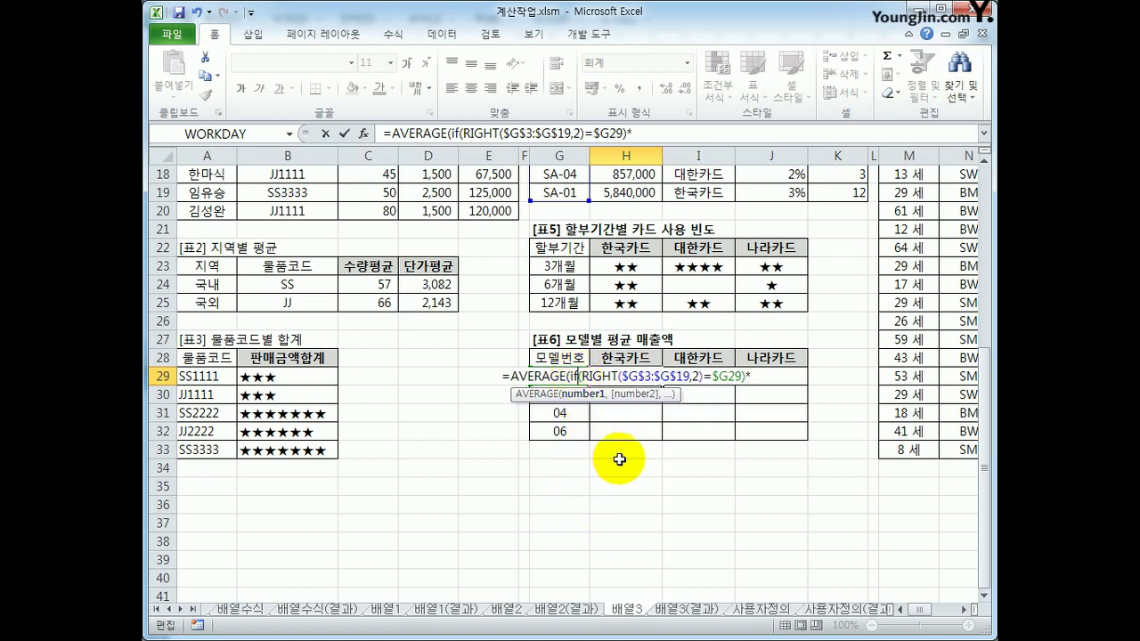
text(()
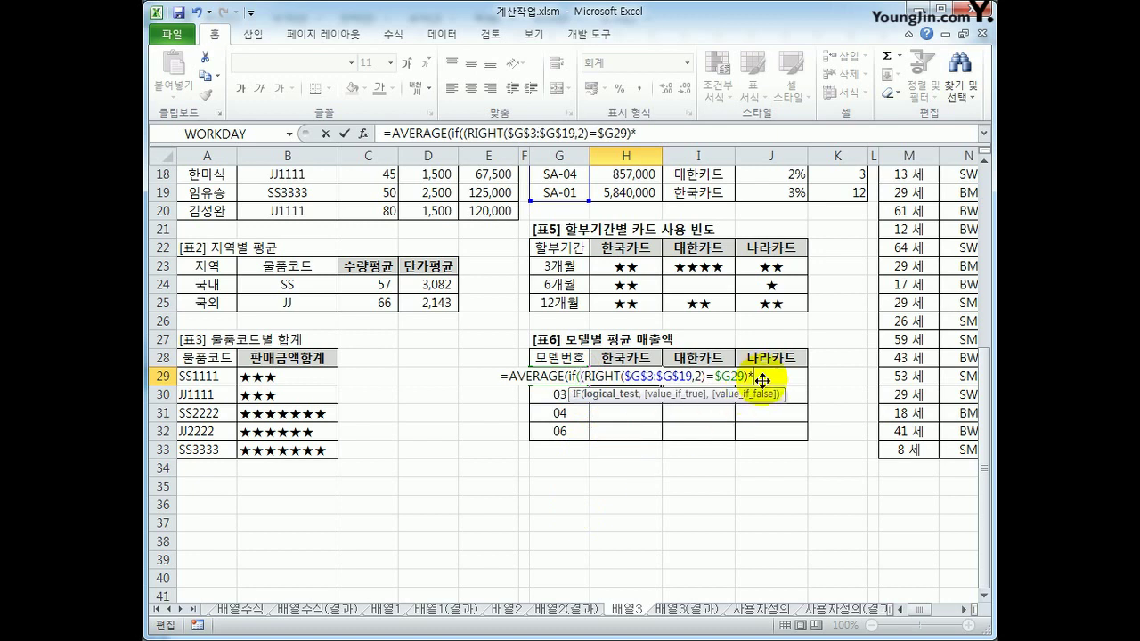
Begin a second parenthesized IF condition with the 결제방법 range $I$3:$I$19 of 표4 as an absolute reference
text(()
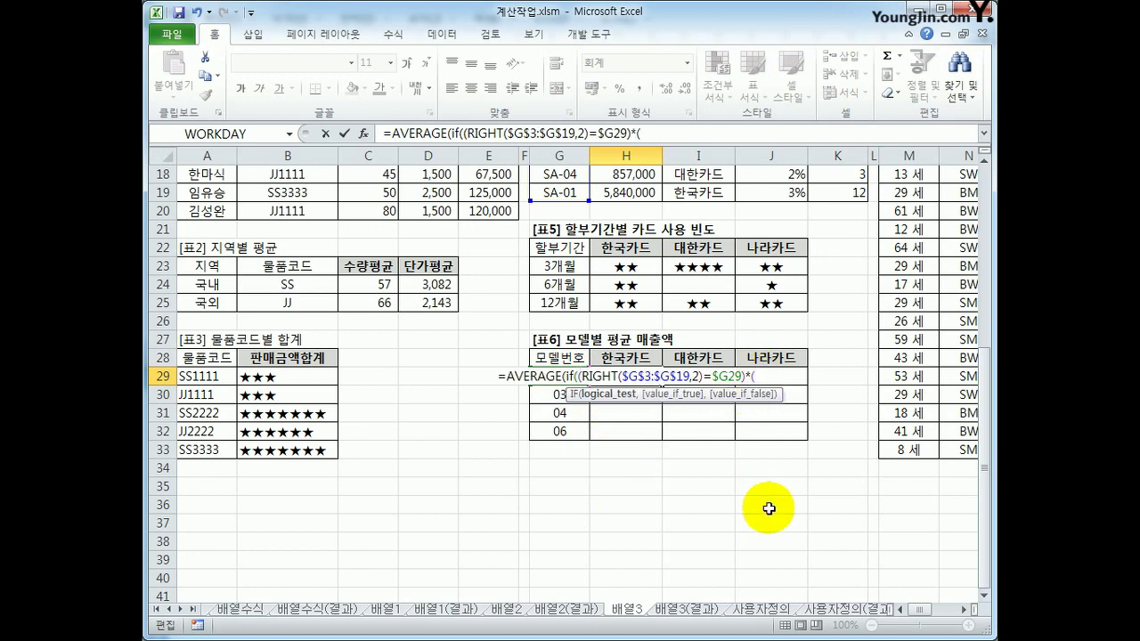
scroll(788, 477, up, 4)
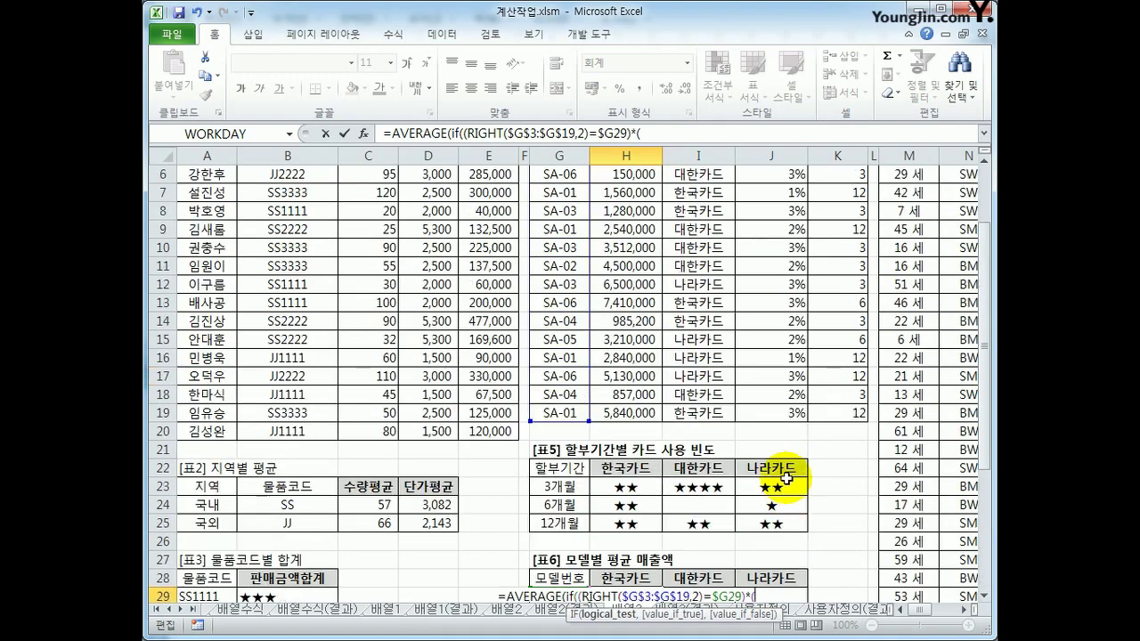
scroll(788, 477, up, 2)
drag(699, 211, 703, 513)
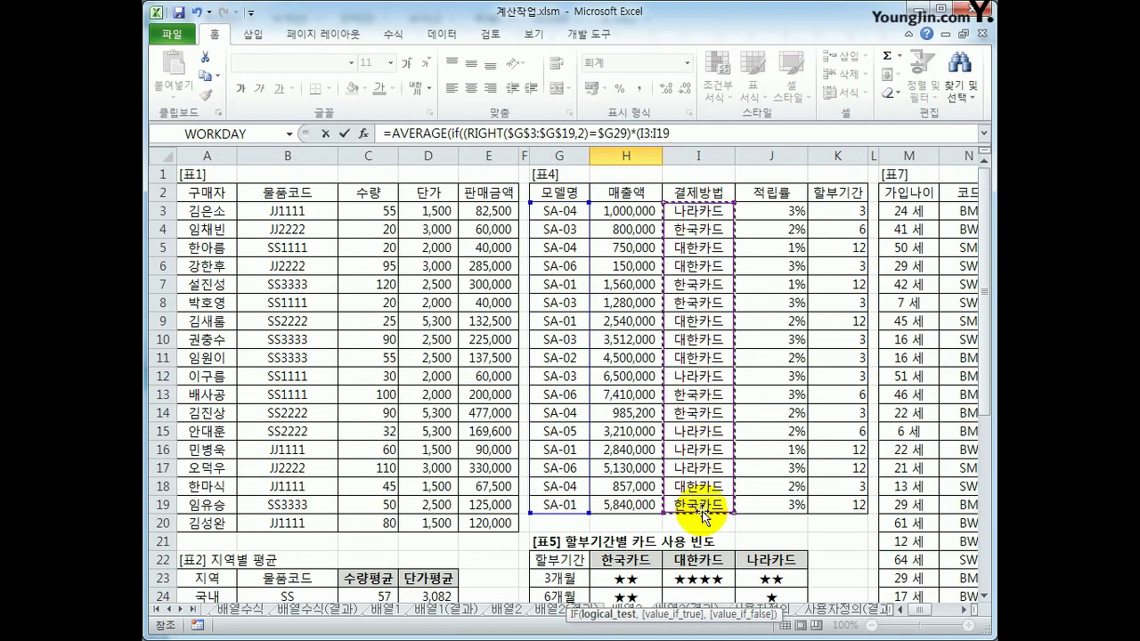
key(F4)
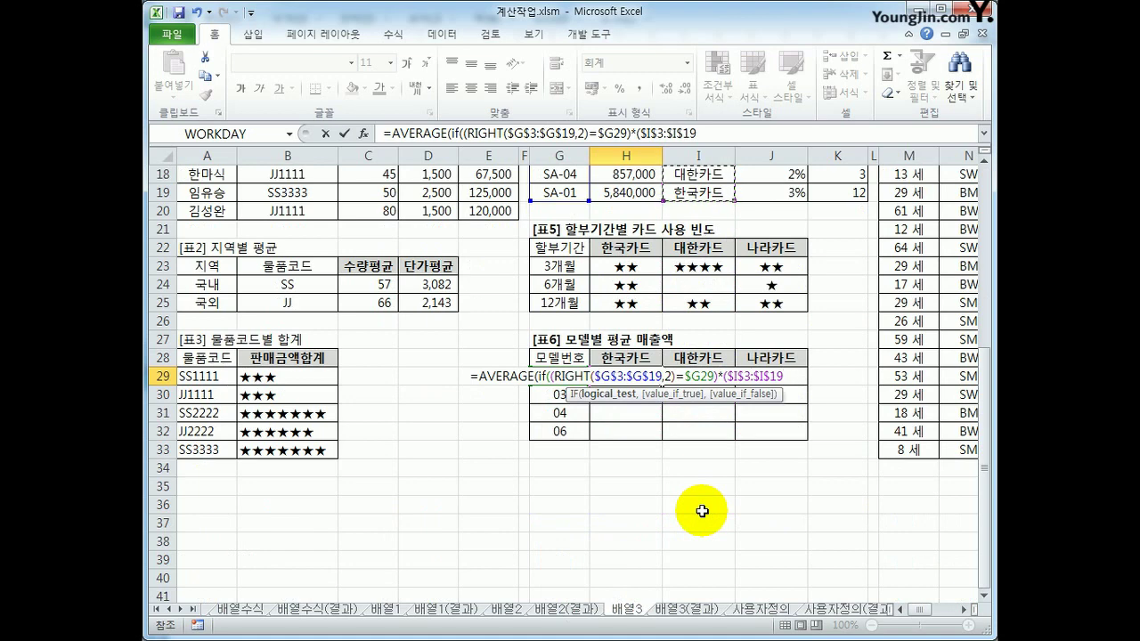
Compare the 결제방법 range with the card name in H$28, using a row-only absolute reference, and close the condition's parenthesis
text(=)
click(643, 358)
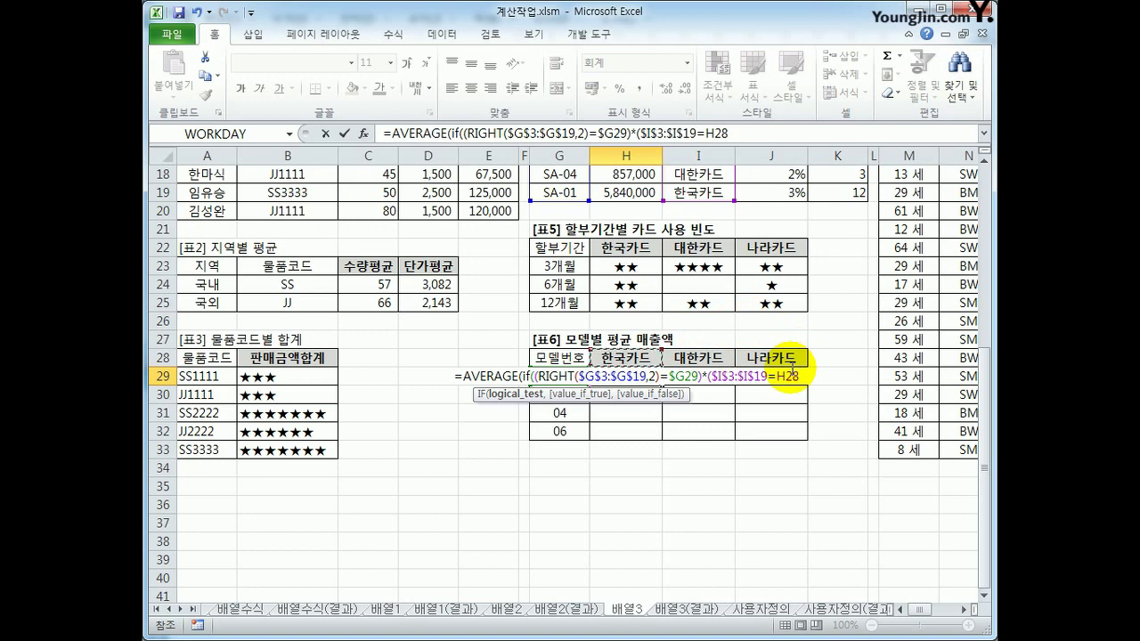
key(F4)
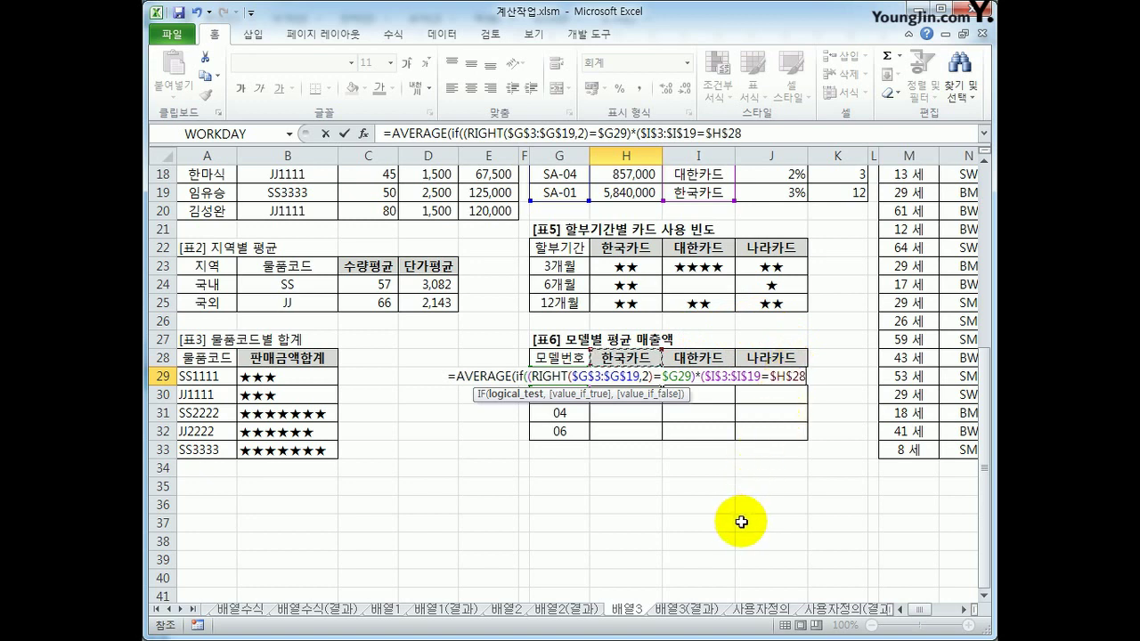
key(F4)
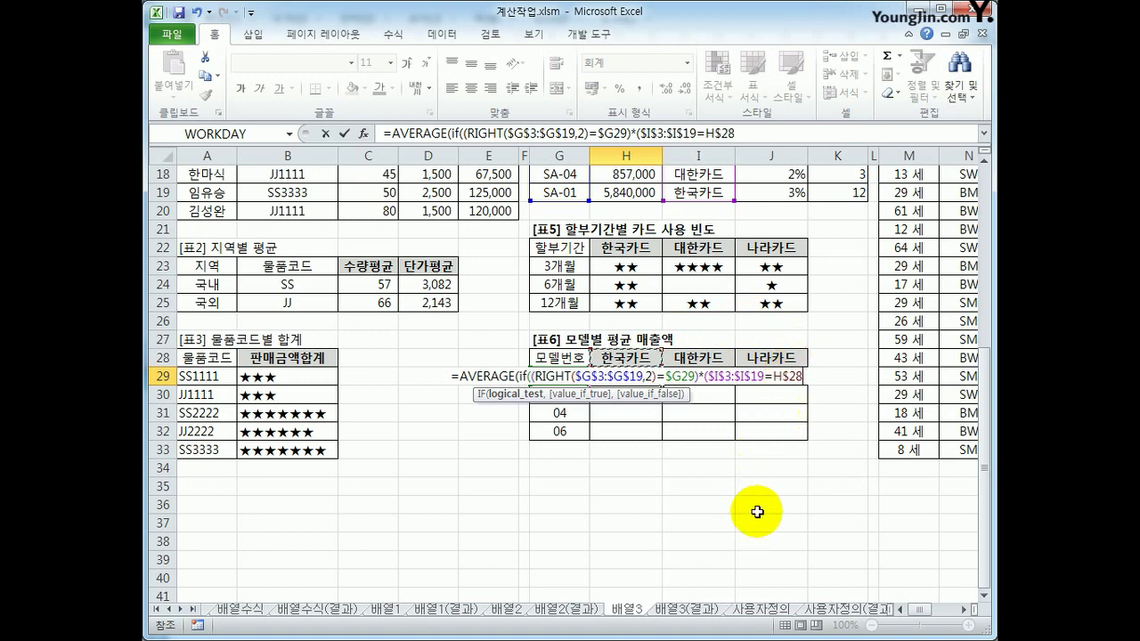
text())
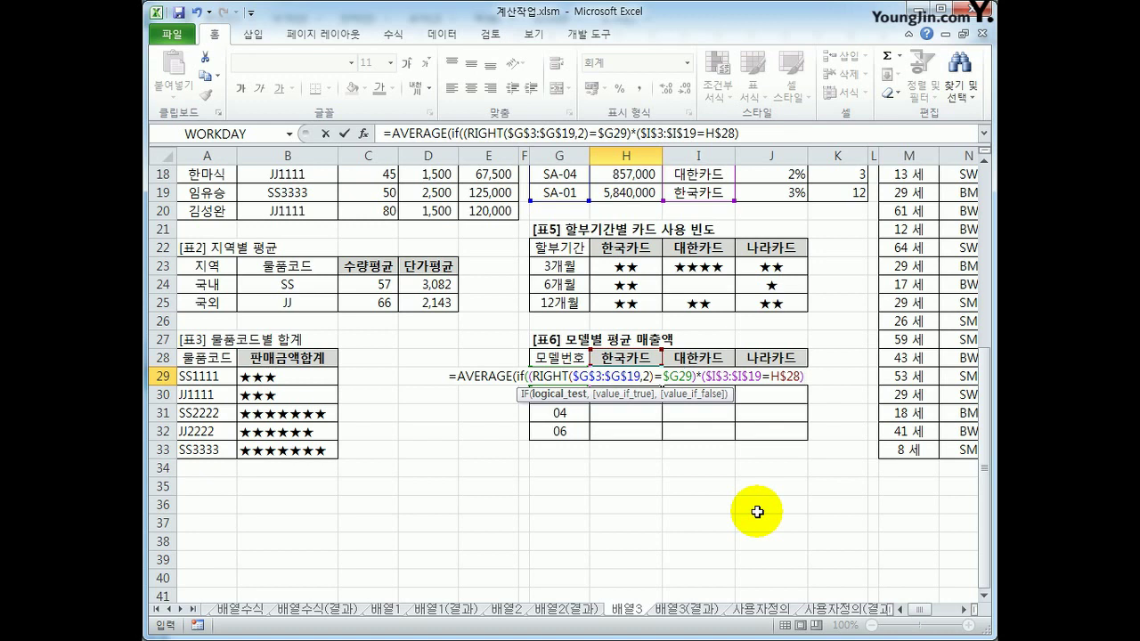
Supply the 매출액 range $H$3:$H$19 as an absolute reference for the IF function's true value
text(,)
scroll(752, 525, up, 6)
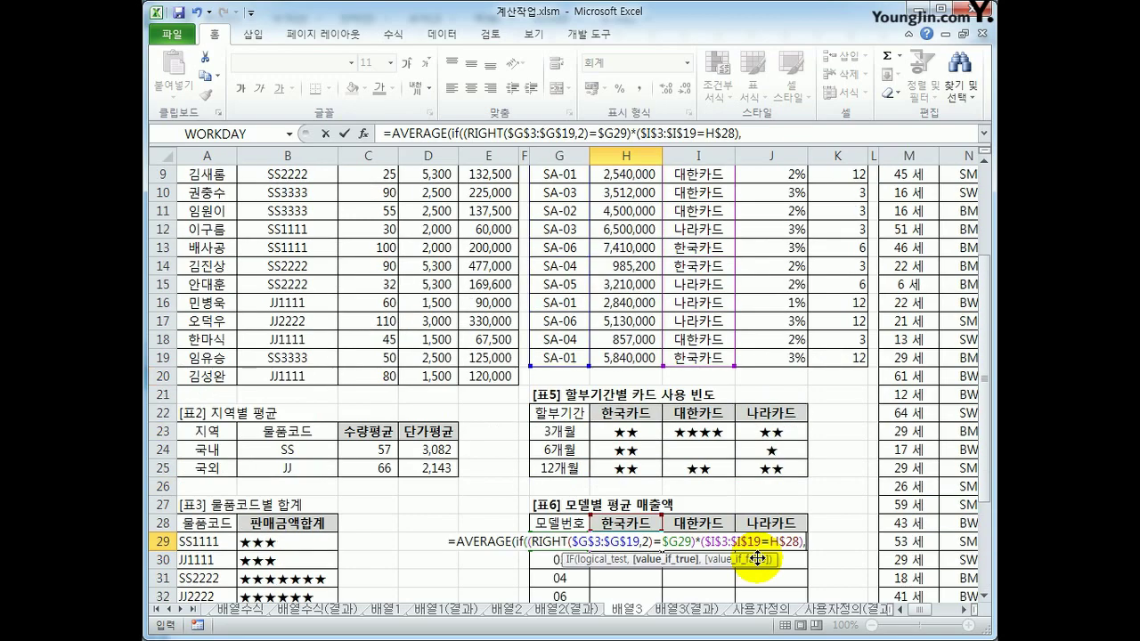
drag(619, 211, 629, 514)
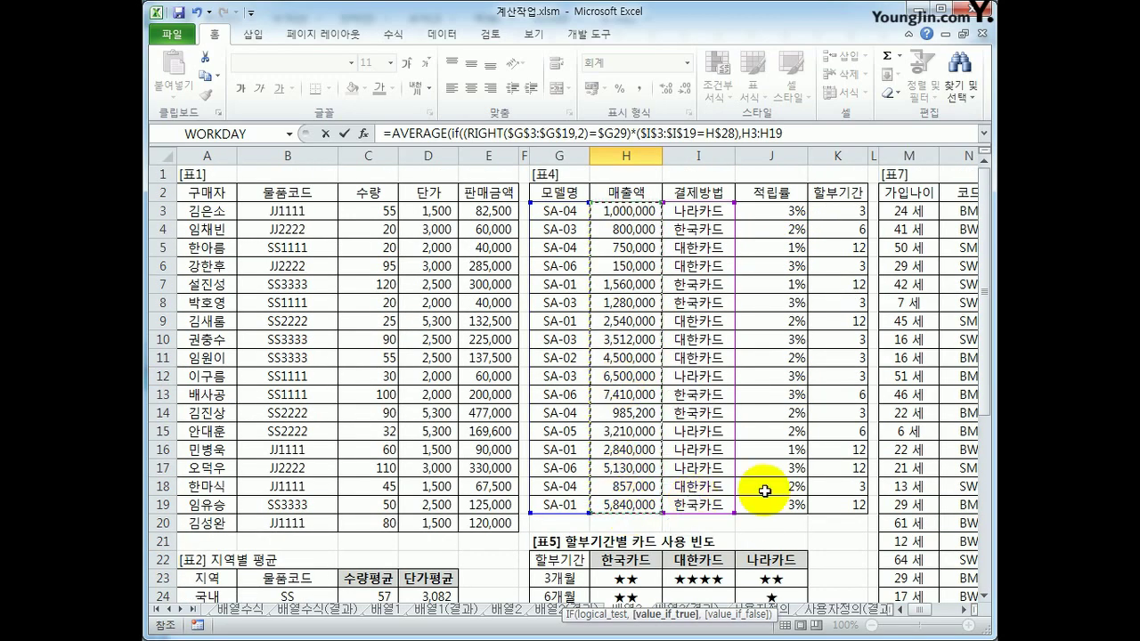
scroll(752, 499, down, 4)
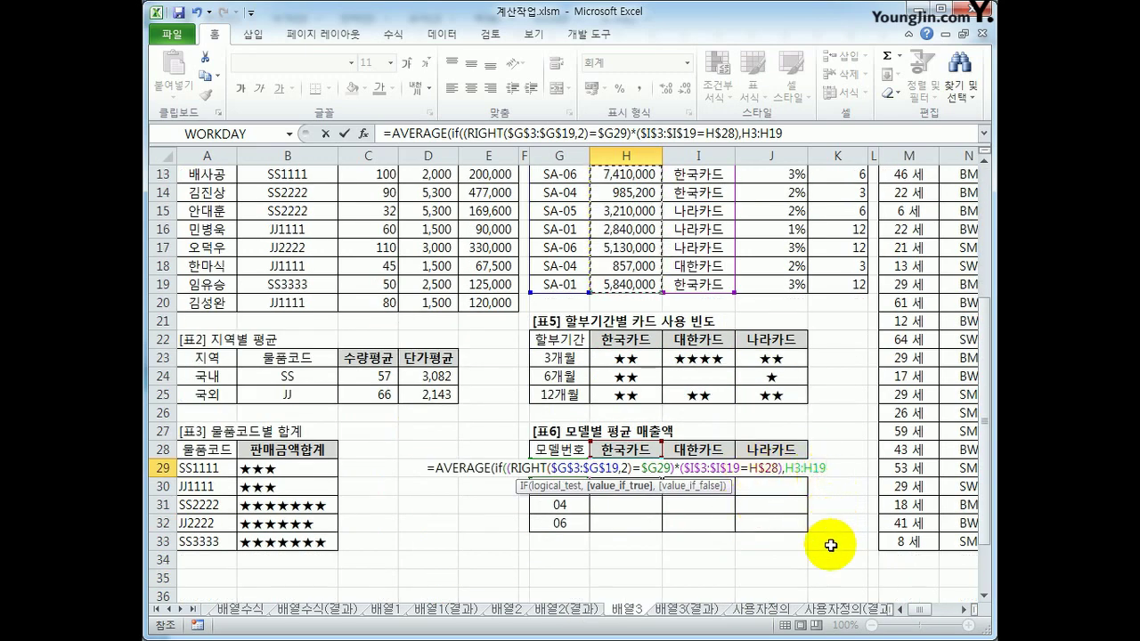
key(F4)
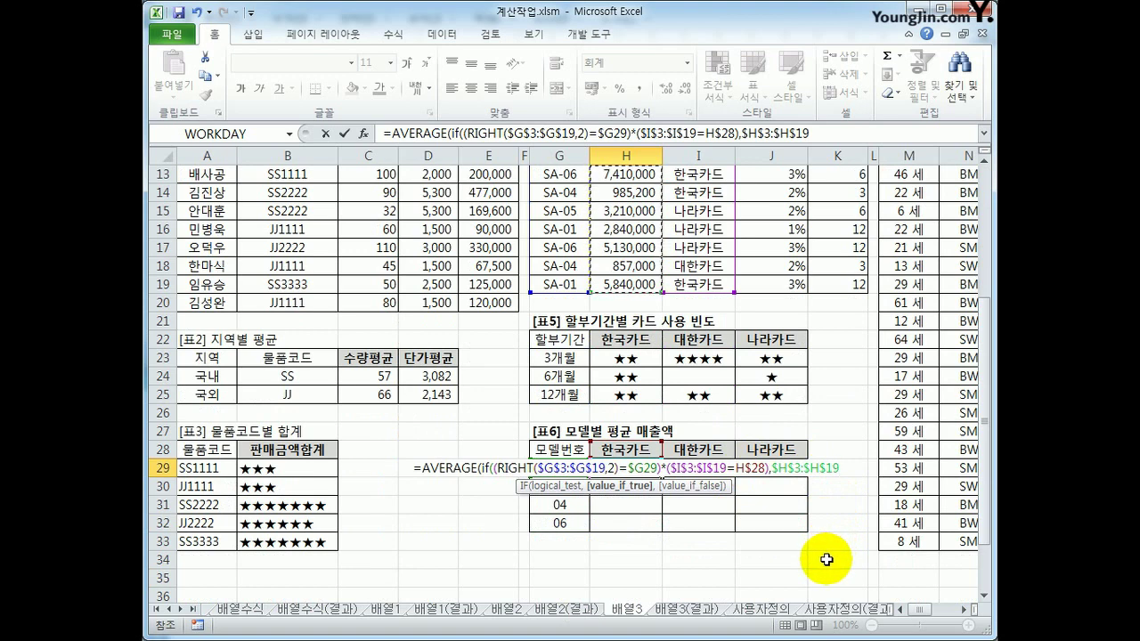
Close both functions, enter H29 as an array formula, and fill it through H29:J32 of 표6
text())
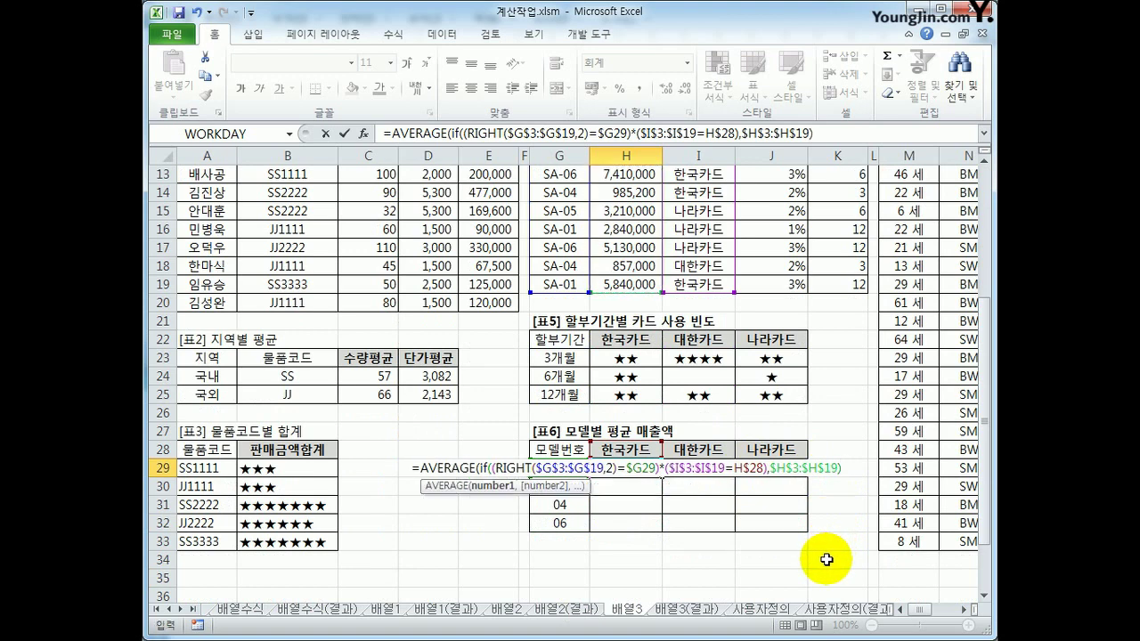
text())
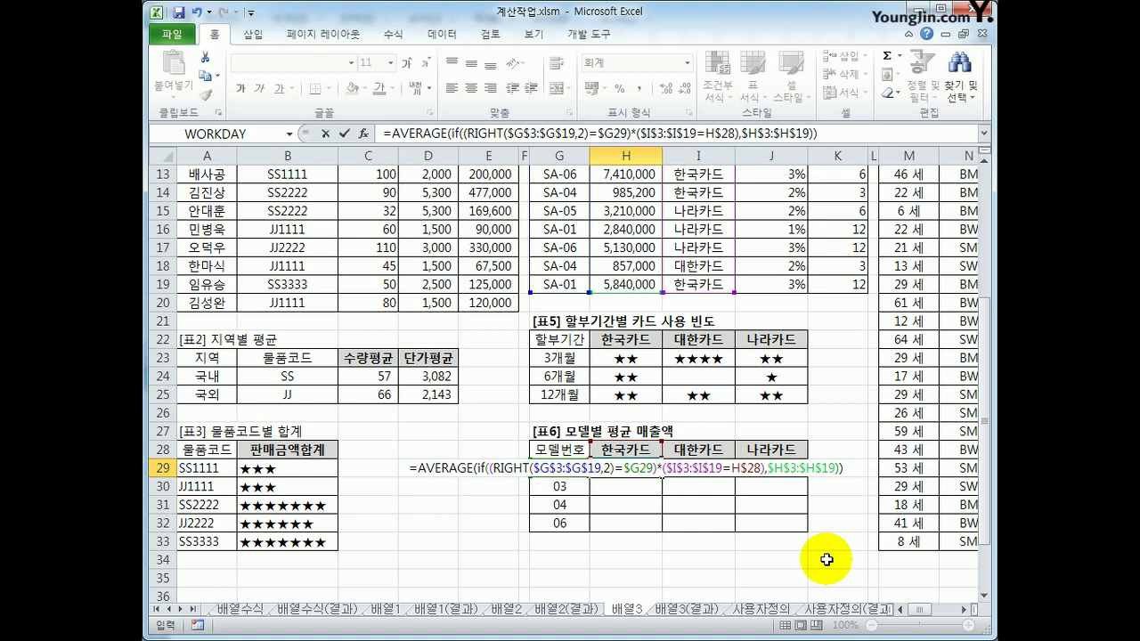
key(ctrl+shift+Return)
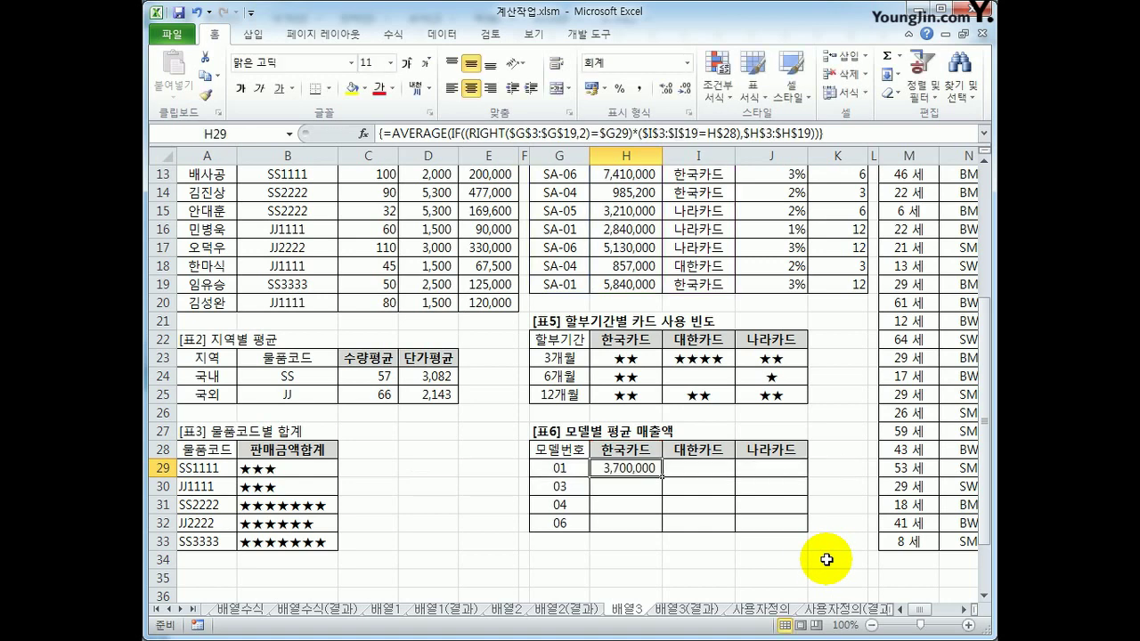
drag(661, 477, 778, 536)
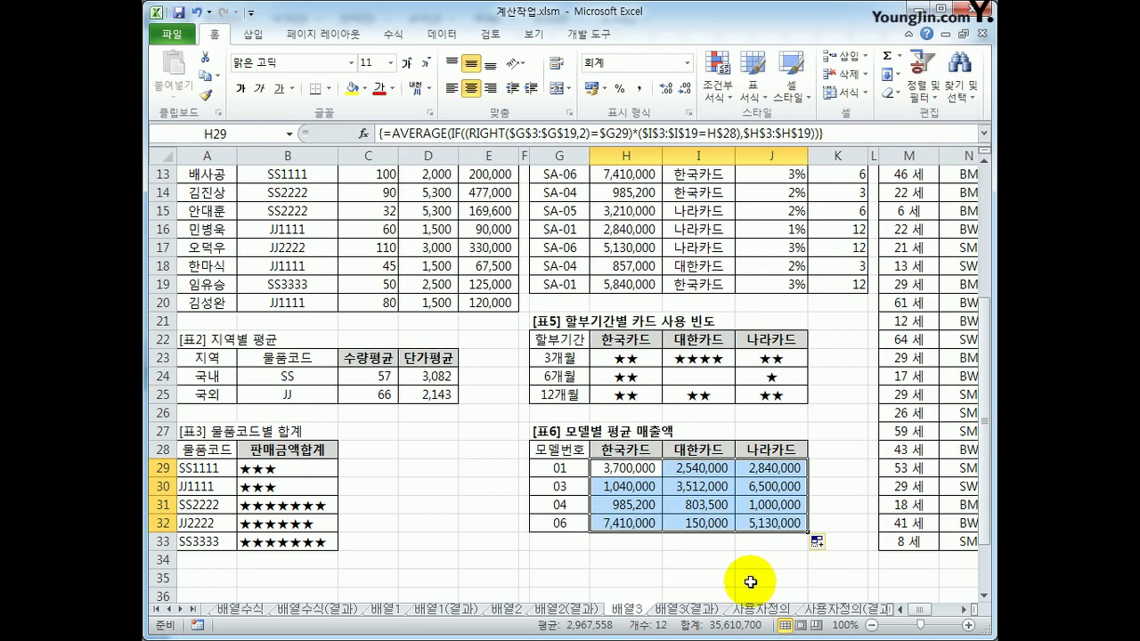
click(772, 525)
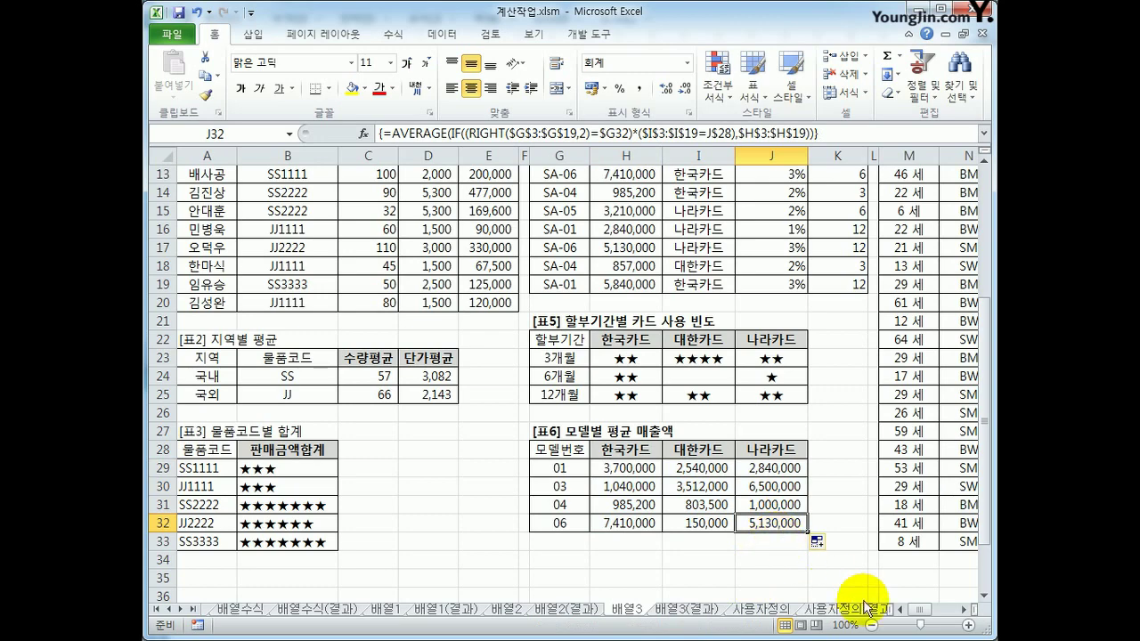
Start a FREQUENCY formula across the 가입자수 cells S4:S10 of 표8
click(963, 610)
click(963, 610)
click(963, 610)
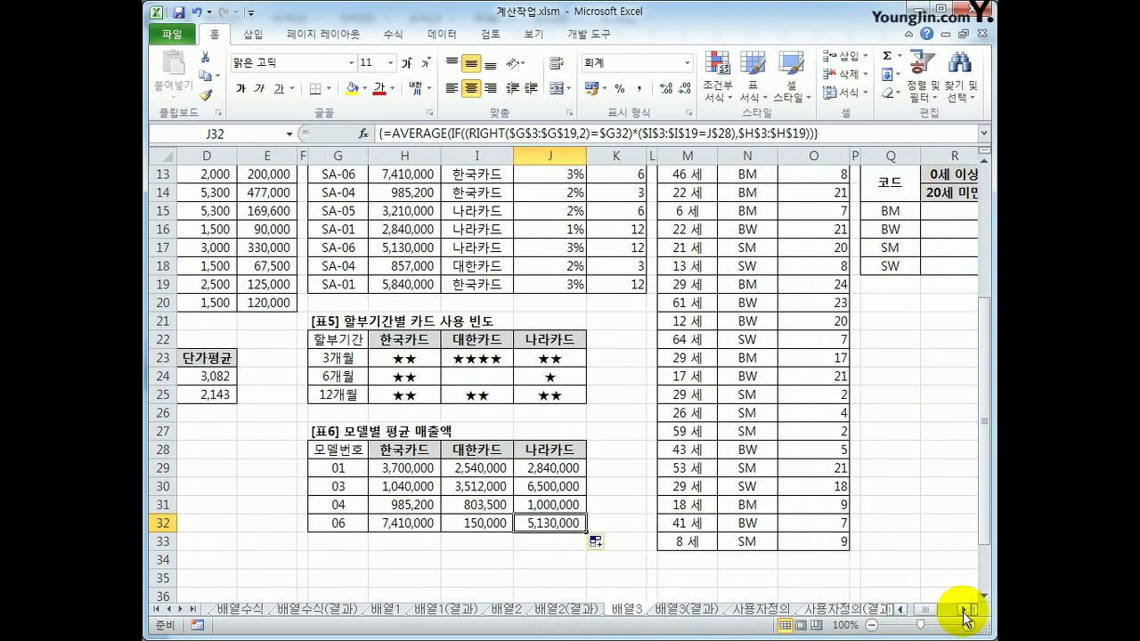
click(963, 610)
click(963, 610)
scroll(878, 509, up, 4)
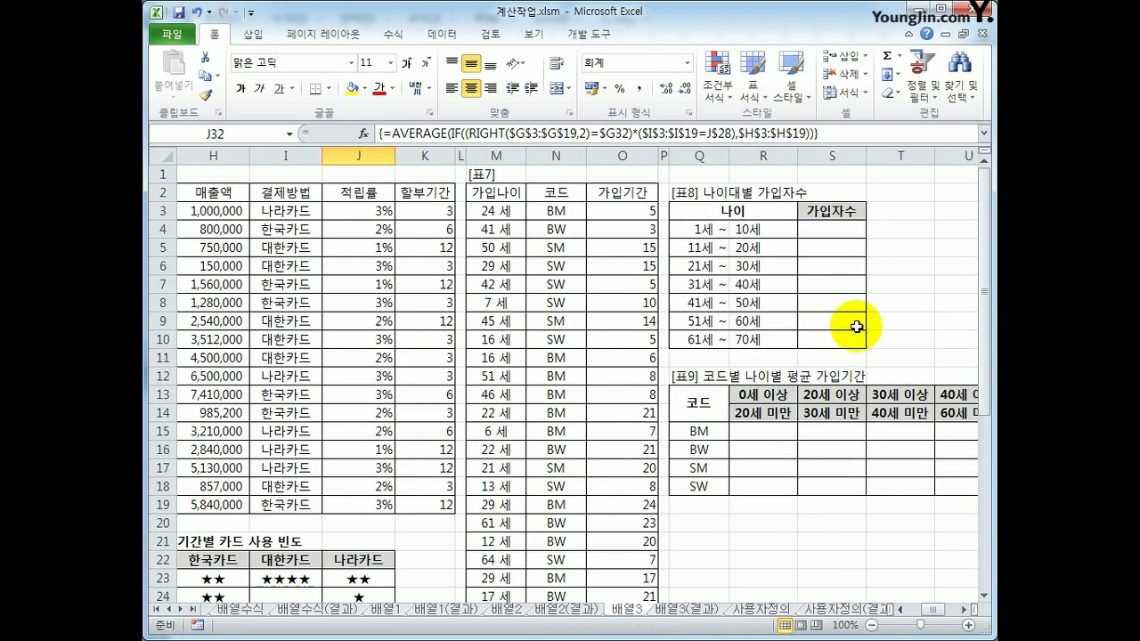
click(828, 231)
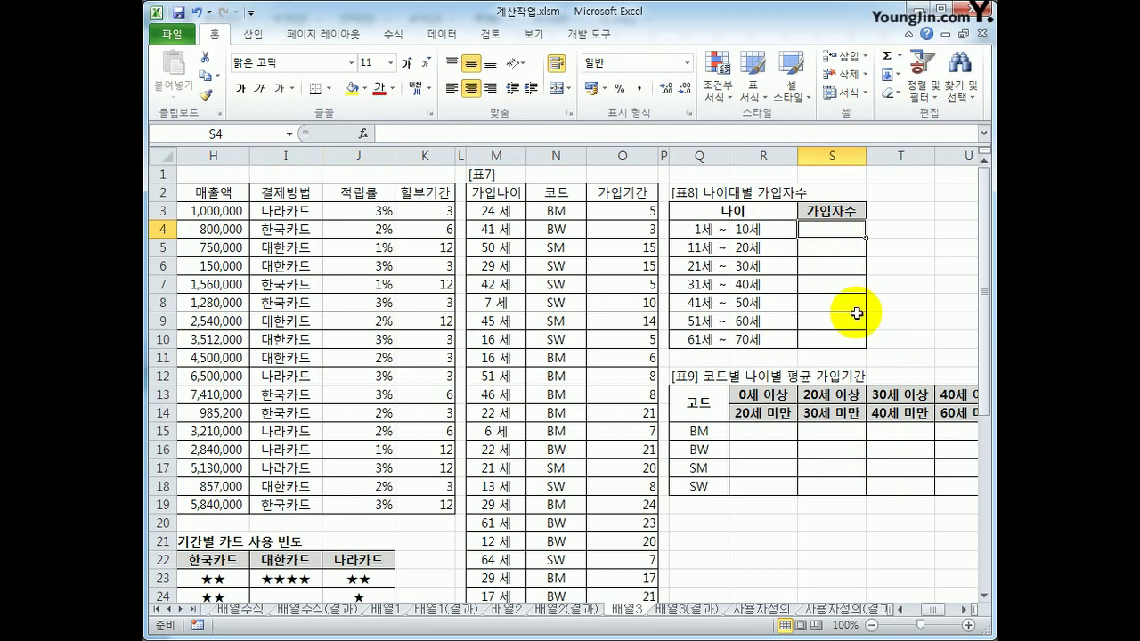
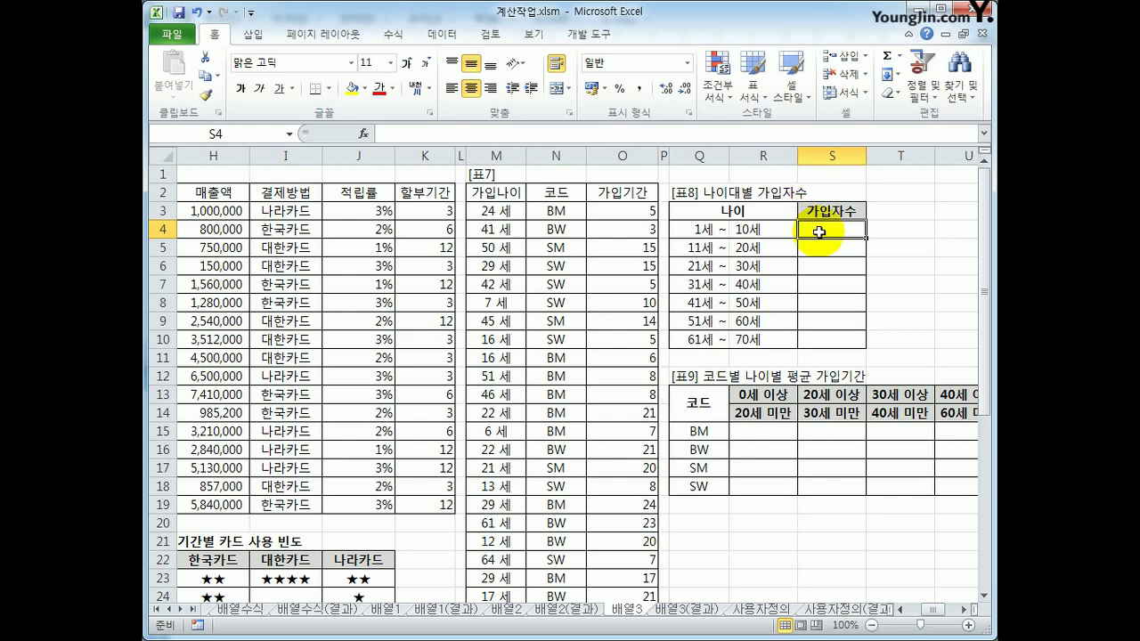
drag(814, 229, 827, 339)
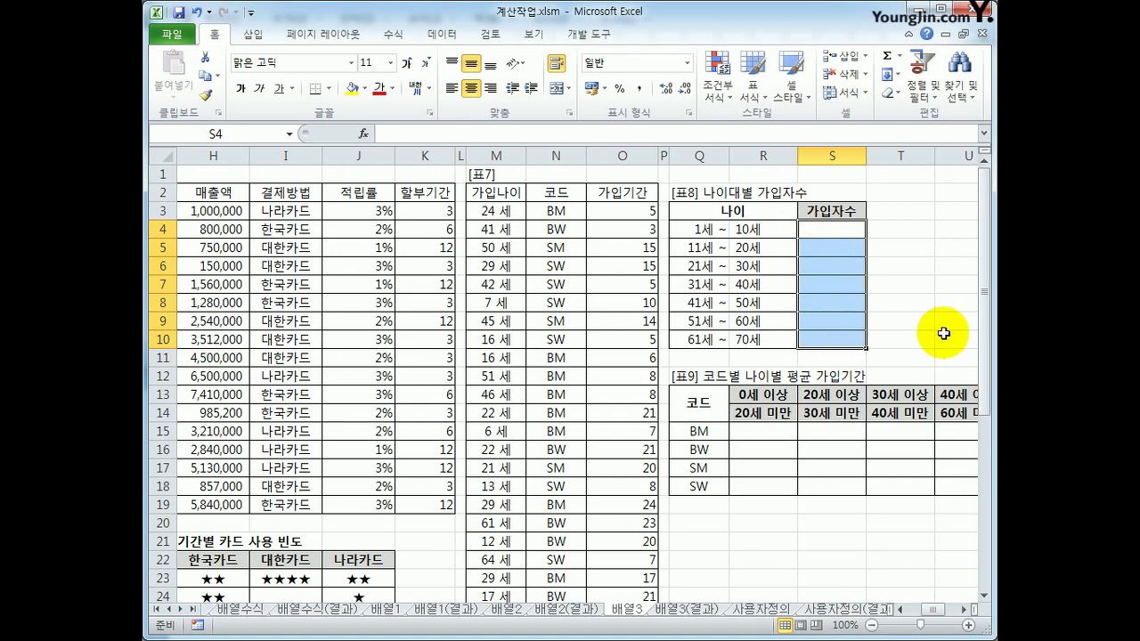
text(=FREQUENCY()
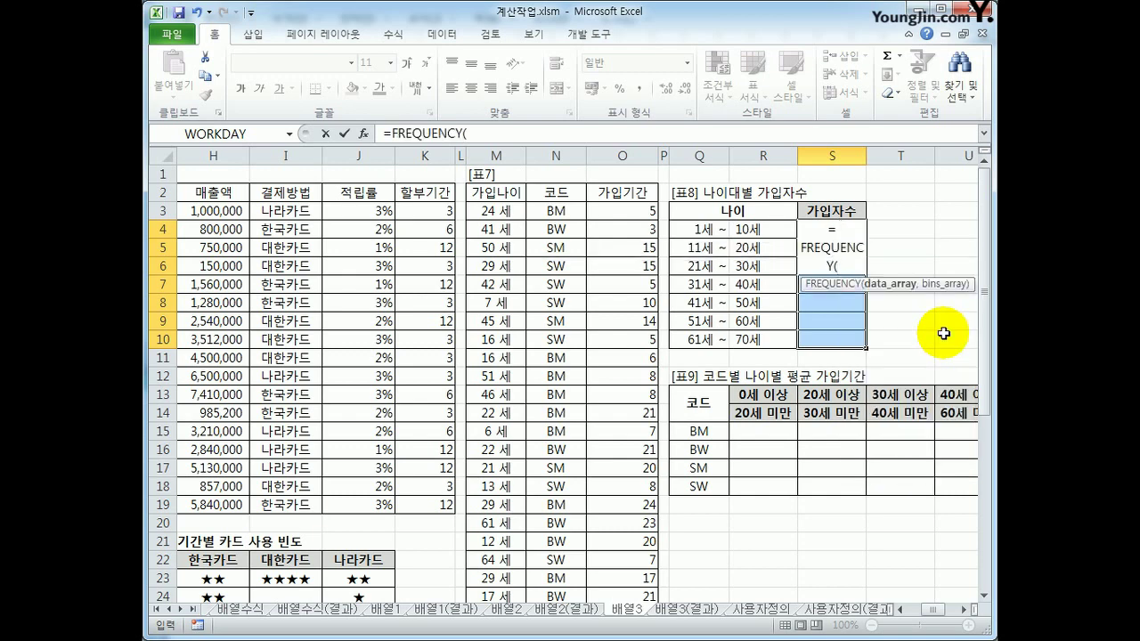
Set the FREQUENCY data array to the 가입나이 range M3:M33 of 표7
click(634, 211)
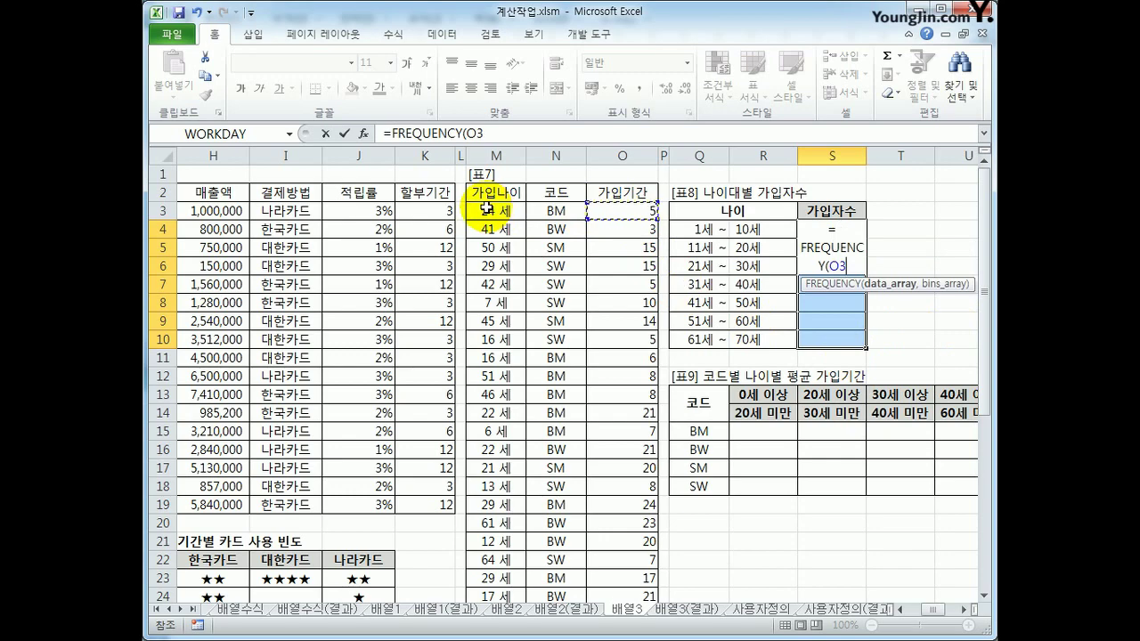
drag(487, 211, 521, 537)
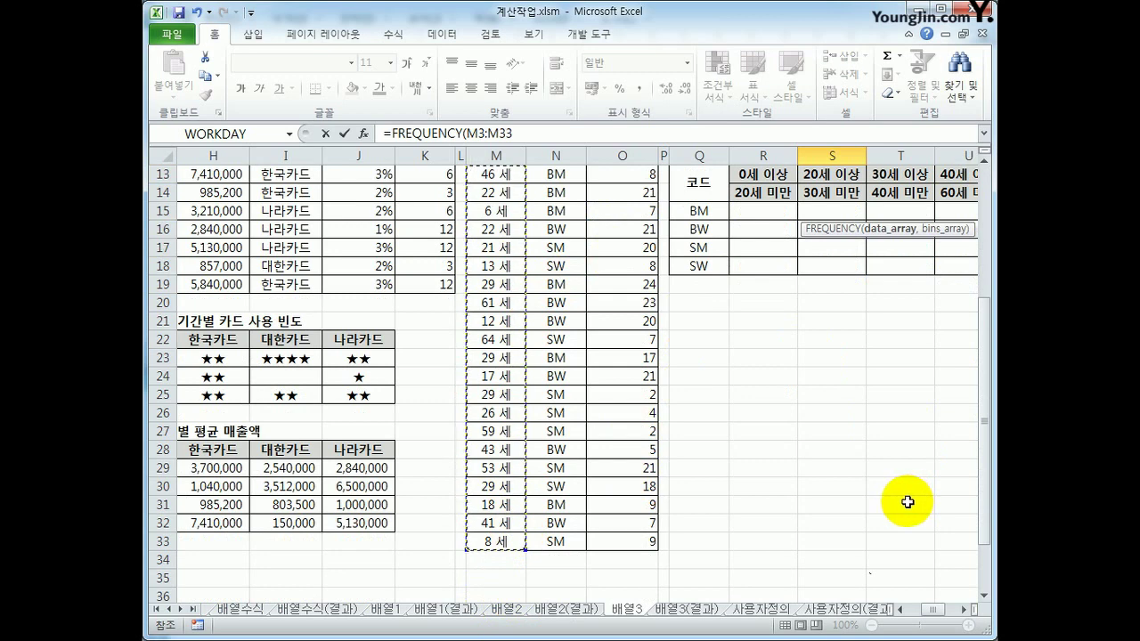
text(,)
Set the bins array to the upper age limits R4:R10 and enter the FREQUENCY function as an array formula
scroll(896, 499, up, 4)
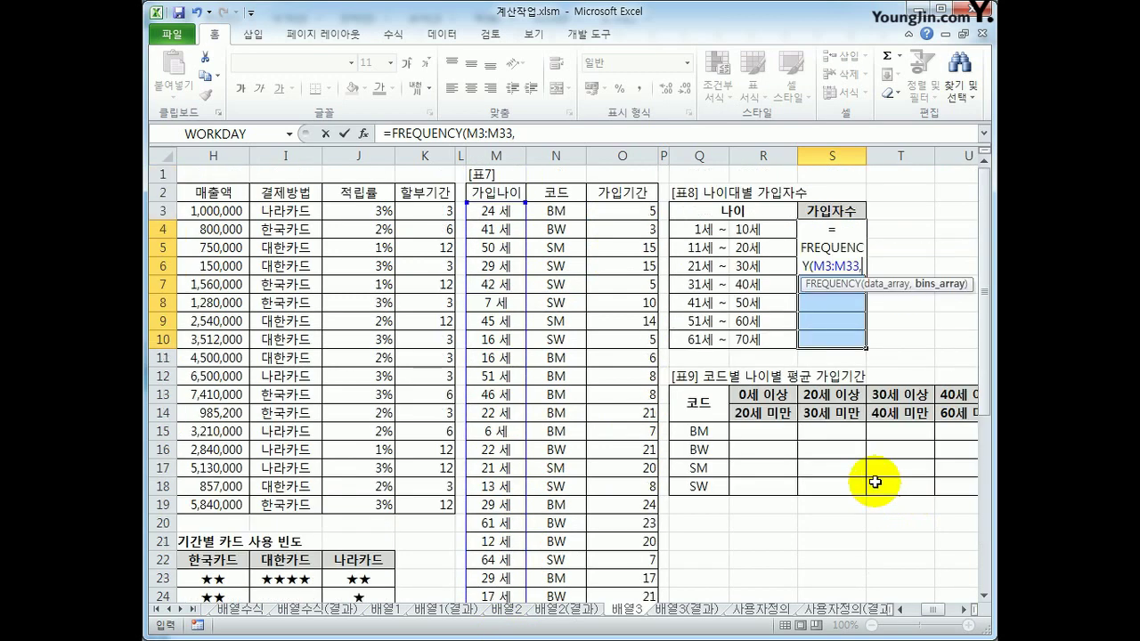
click(757, 231)
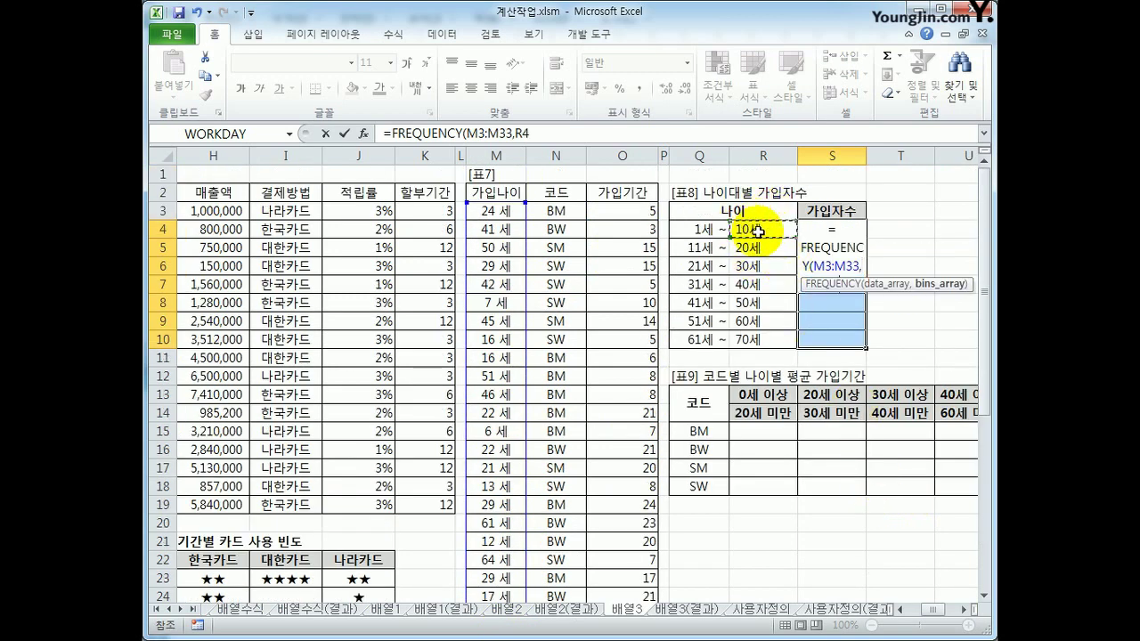
drag(757, 230, 753, 339)
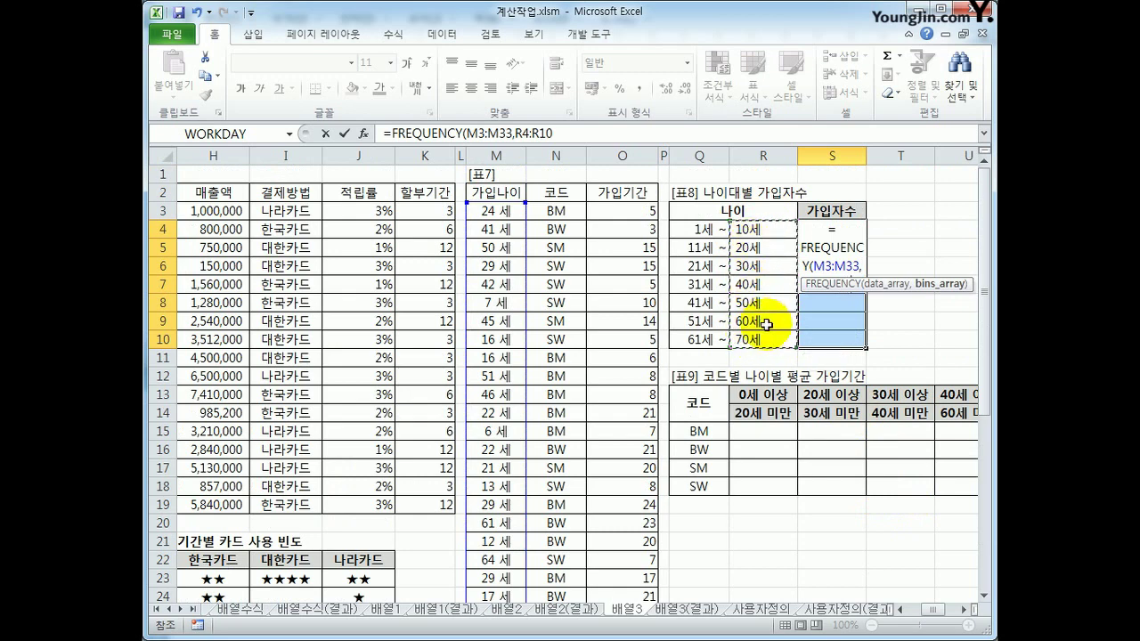
text())
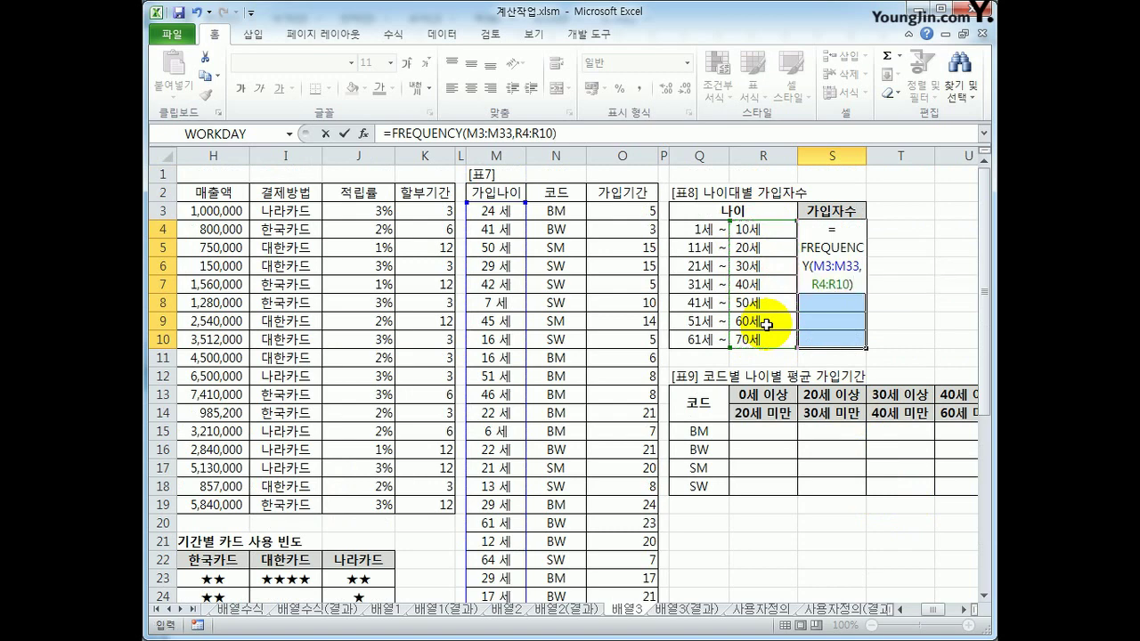
key(ctrl+shift+Return)
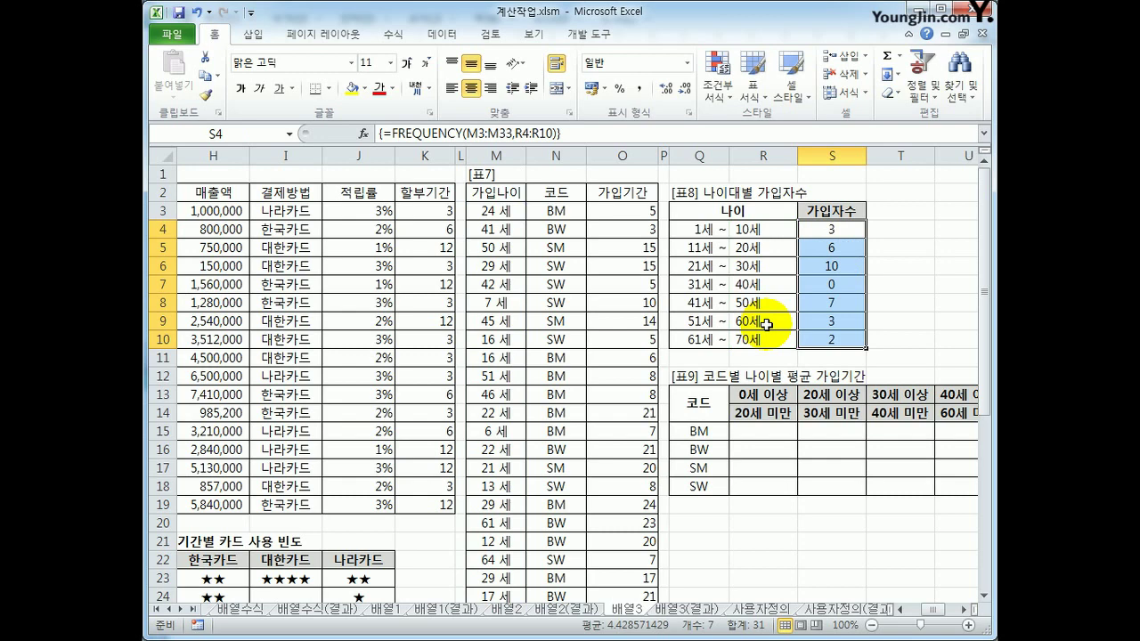
click(776, 230)
drag(775, 229, 776, 328)
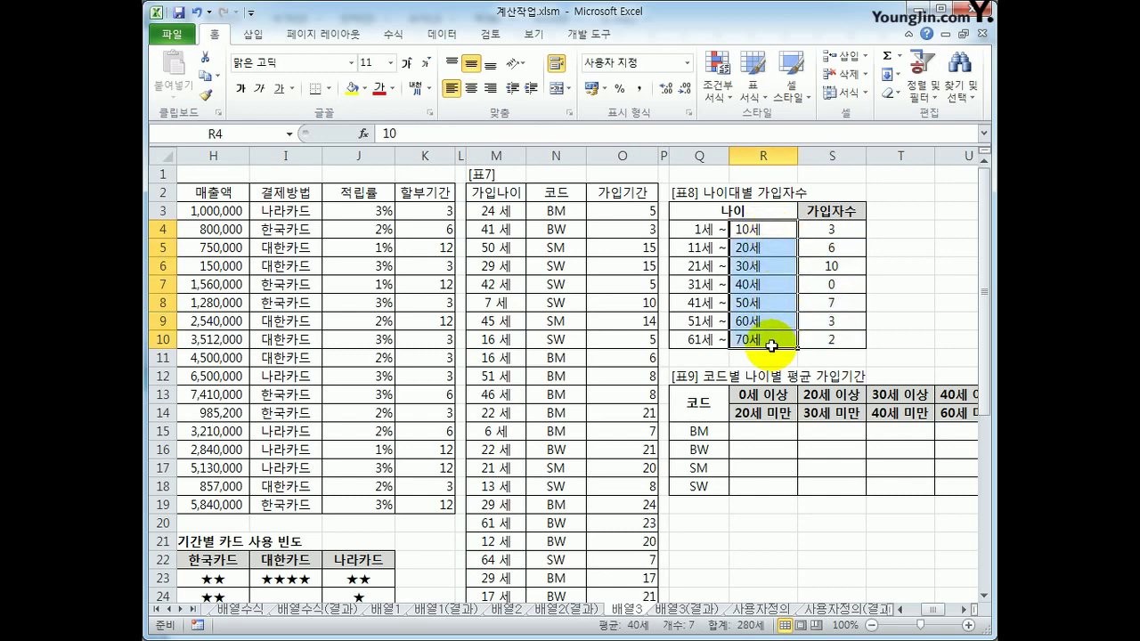
drag(846, 229, 848, 337)
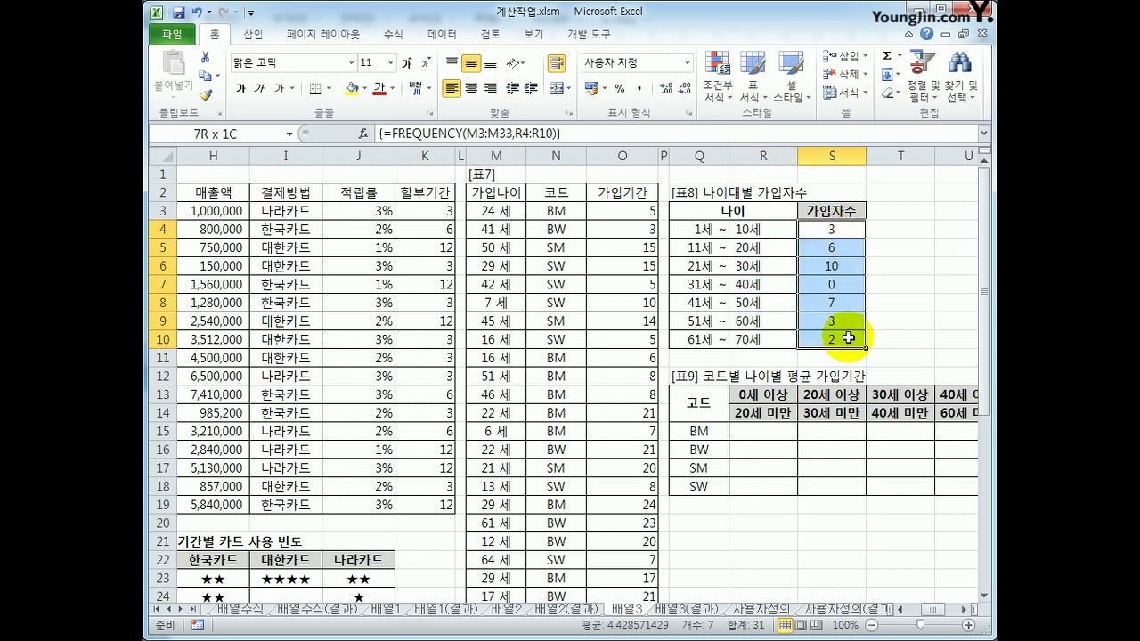
drag(848, 337, 848, 339)
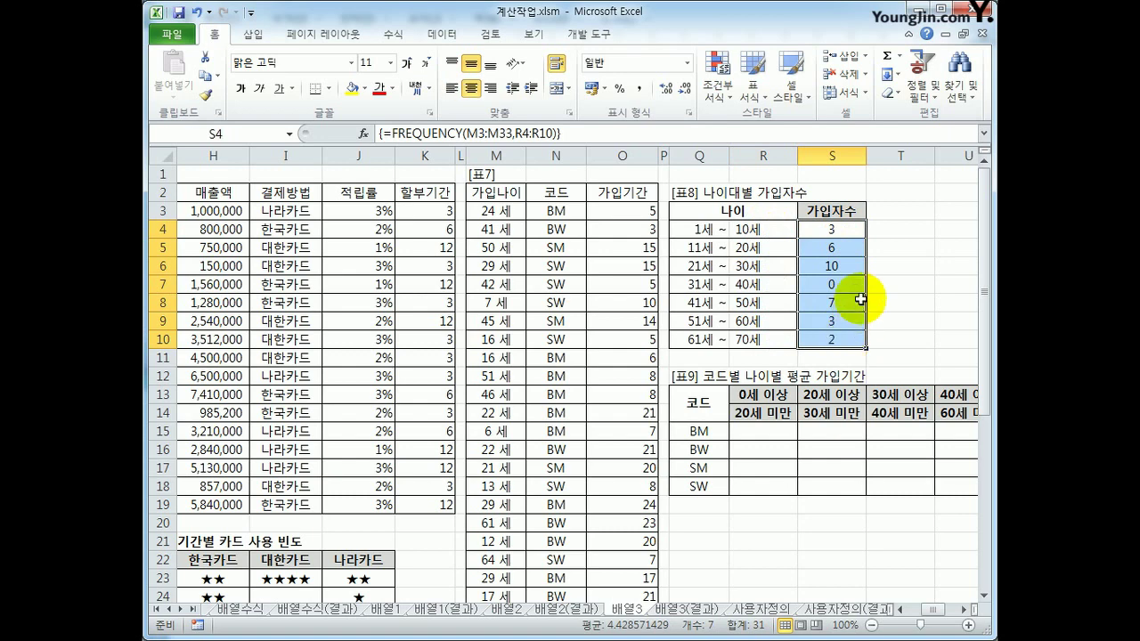
Wrap the FREQUENCY formula across the 가입자수 cells S4:S10 of 표8 in a TEXT function
click(850, 231)
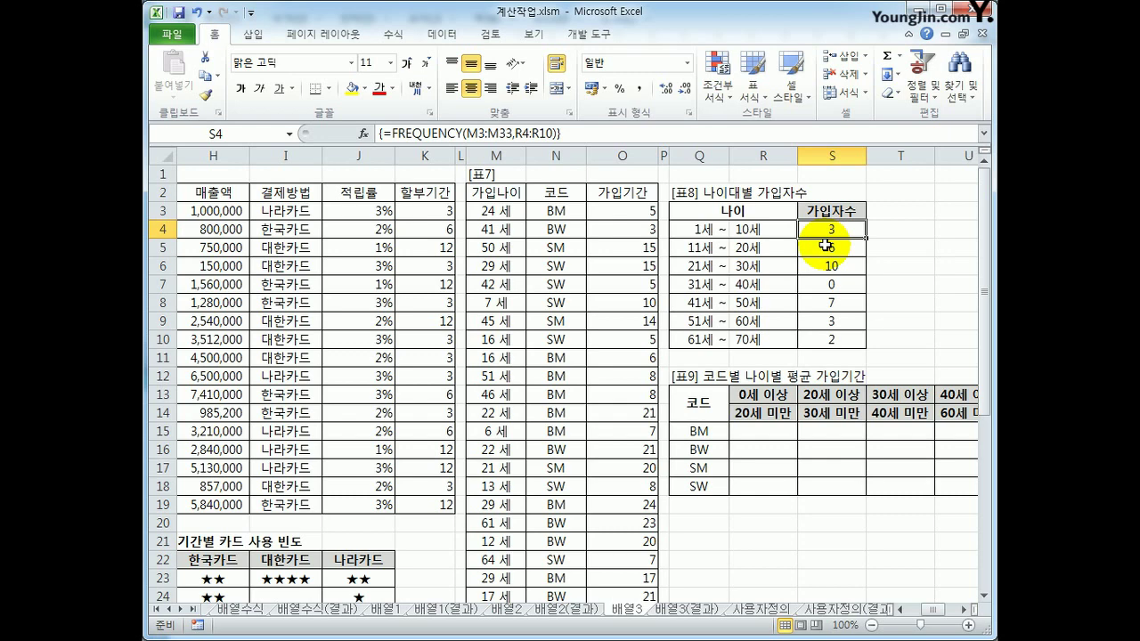
drag(826, 227, 841, 337)
click(391, 133)
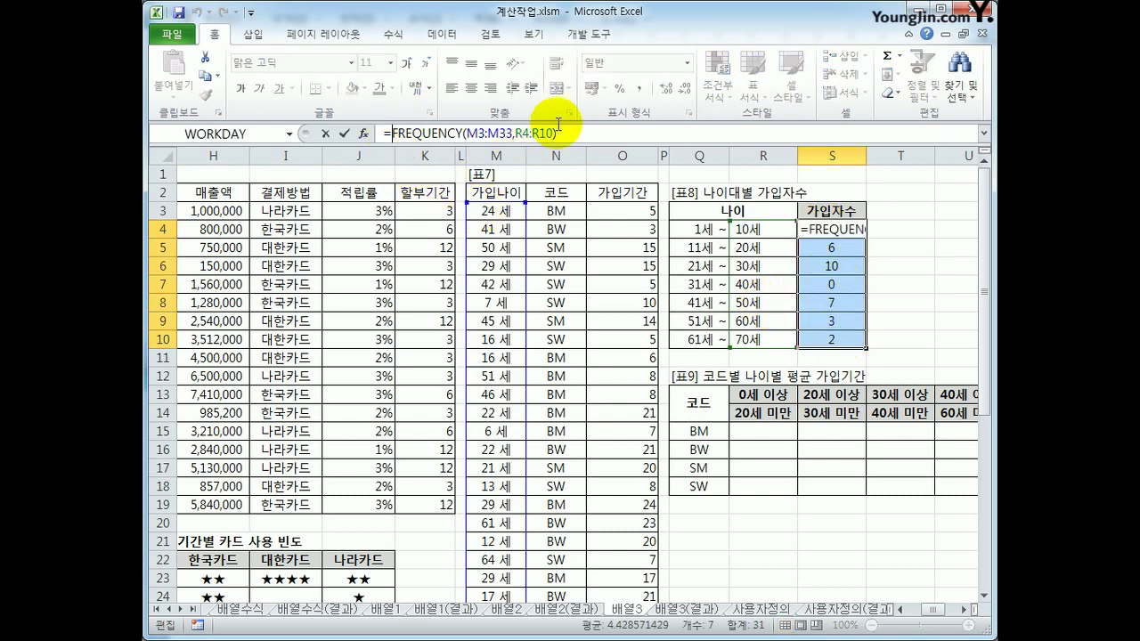
text(text()
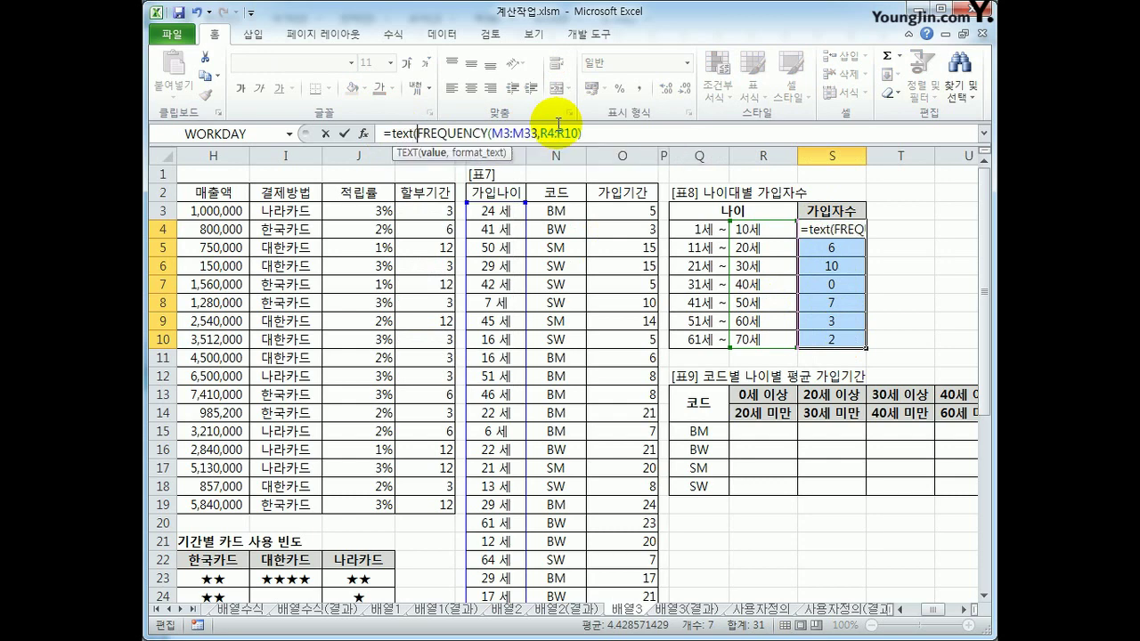
click(593, 135)
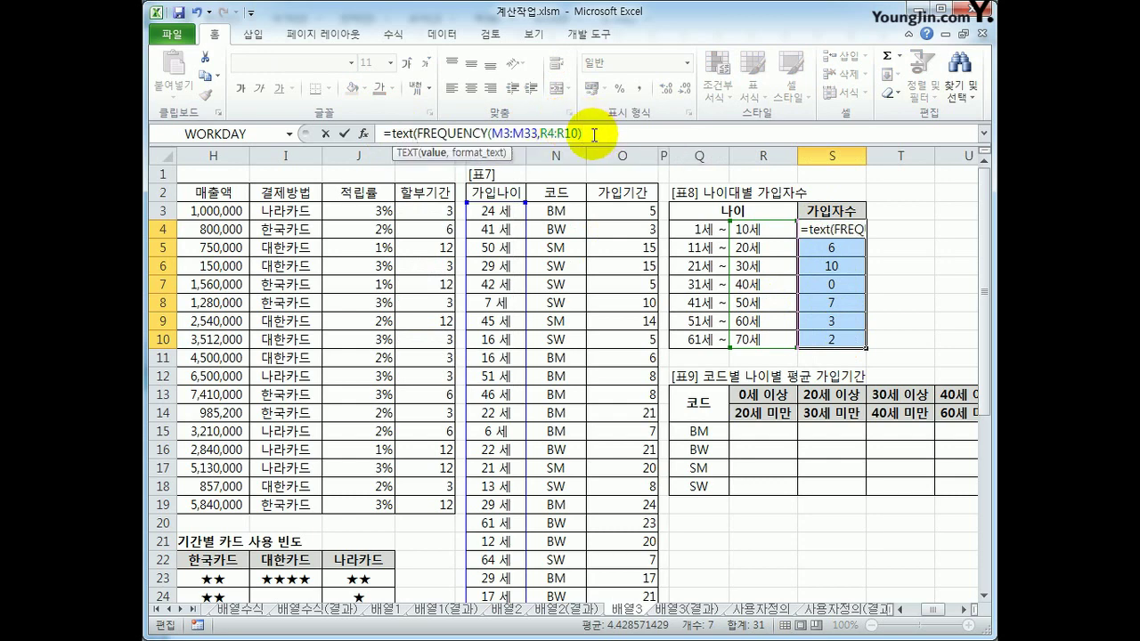
text(,)
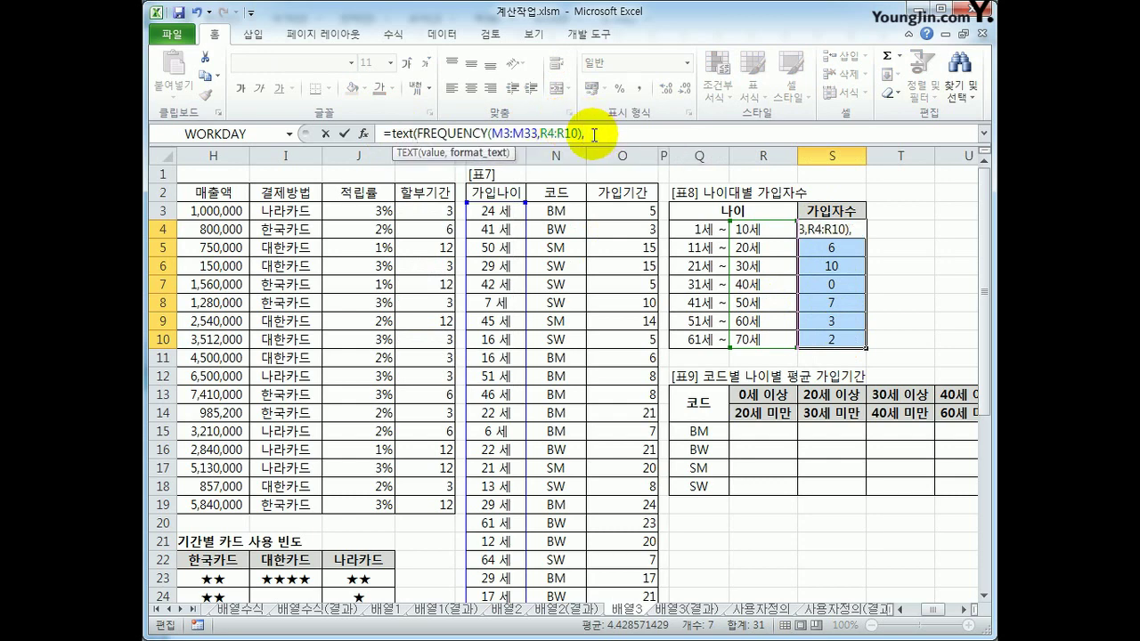
Set the TEXT format to "0명" and enter the S4:S10 formula as an array formula
text("0a)
key(BackSpace)
text(명)
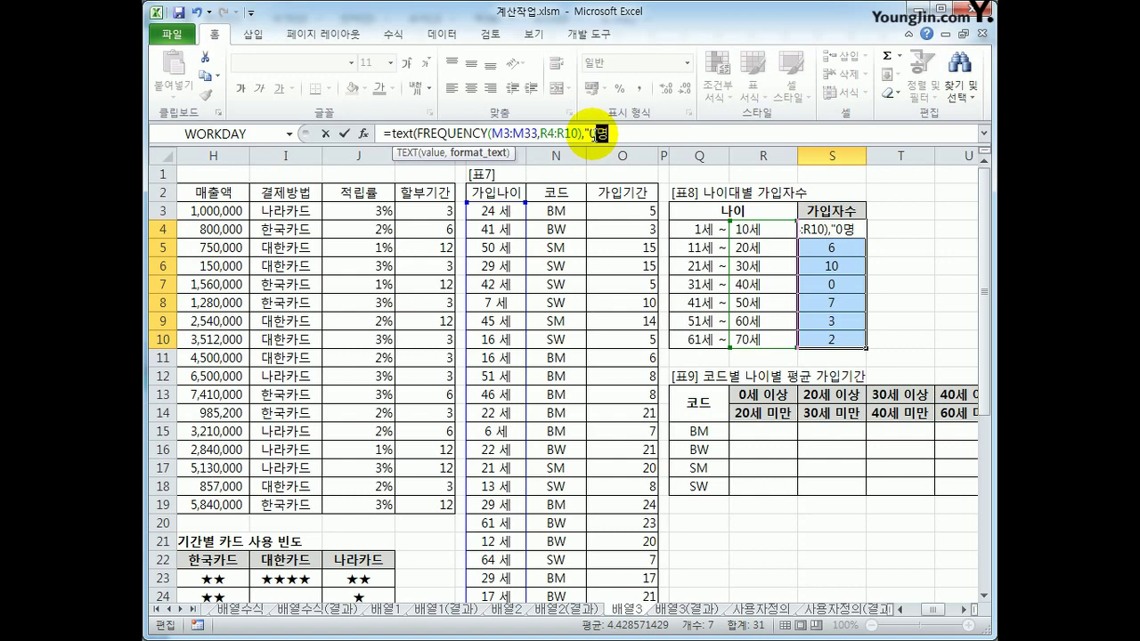
text(")
key(ctrl+shift+Return)
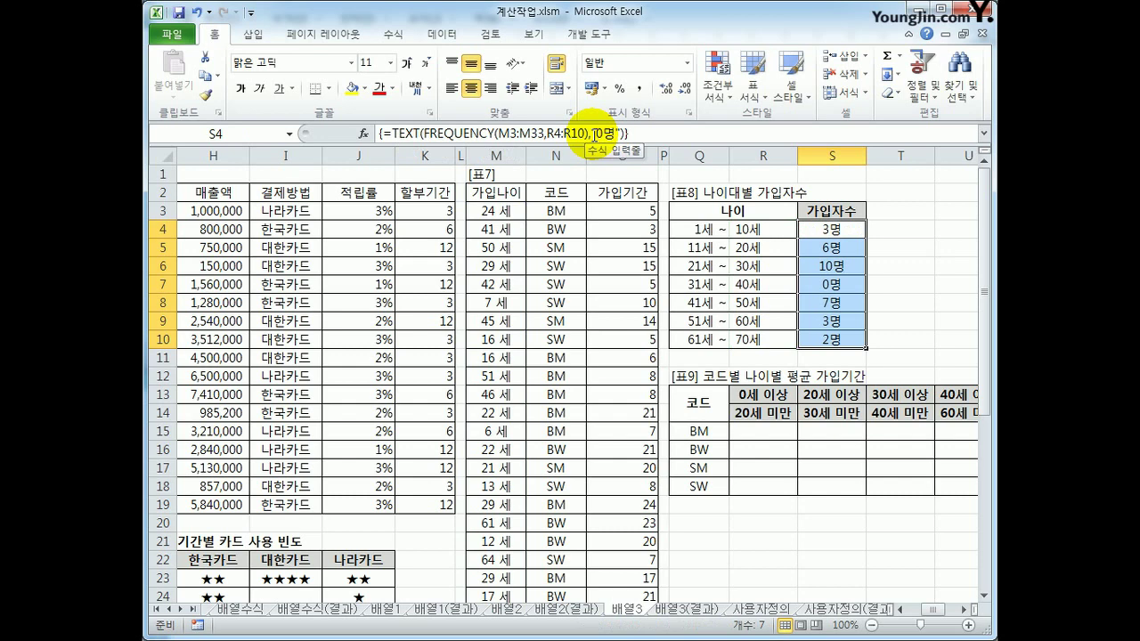
Put an IF function around the S4:S10 TEXT formula with the logical test FREQUENCY(M3:M33,R4:R10)>0
click(826, 228)
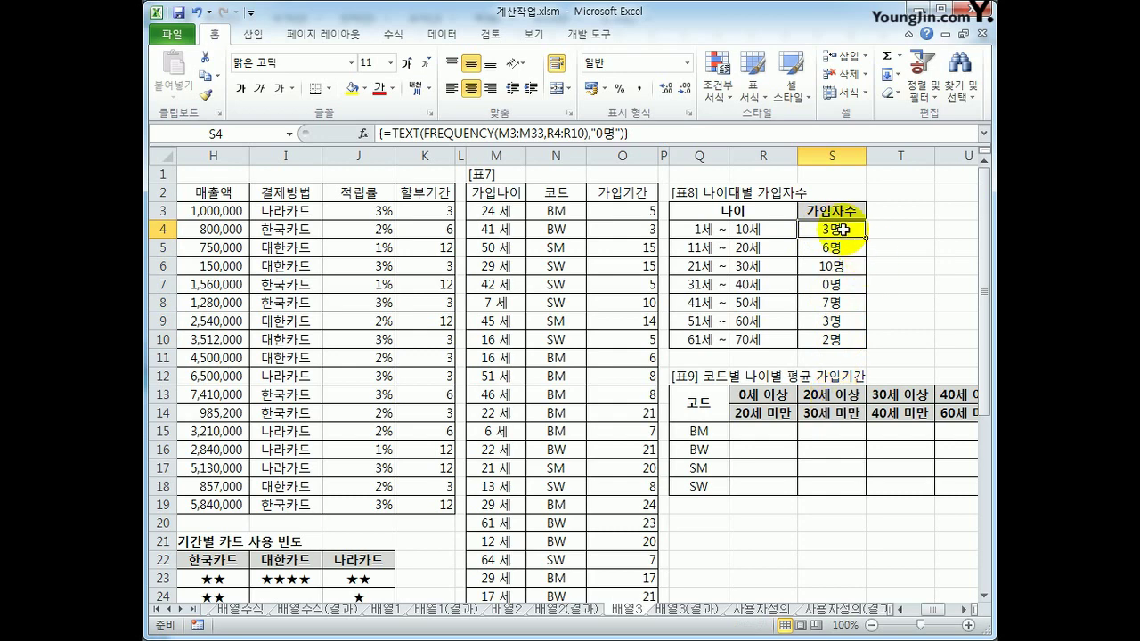
drag(832, 232, 846, 341)
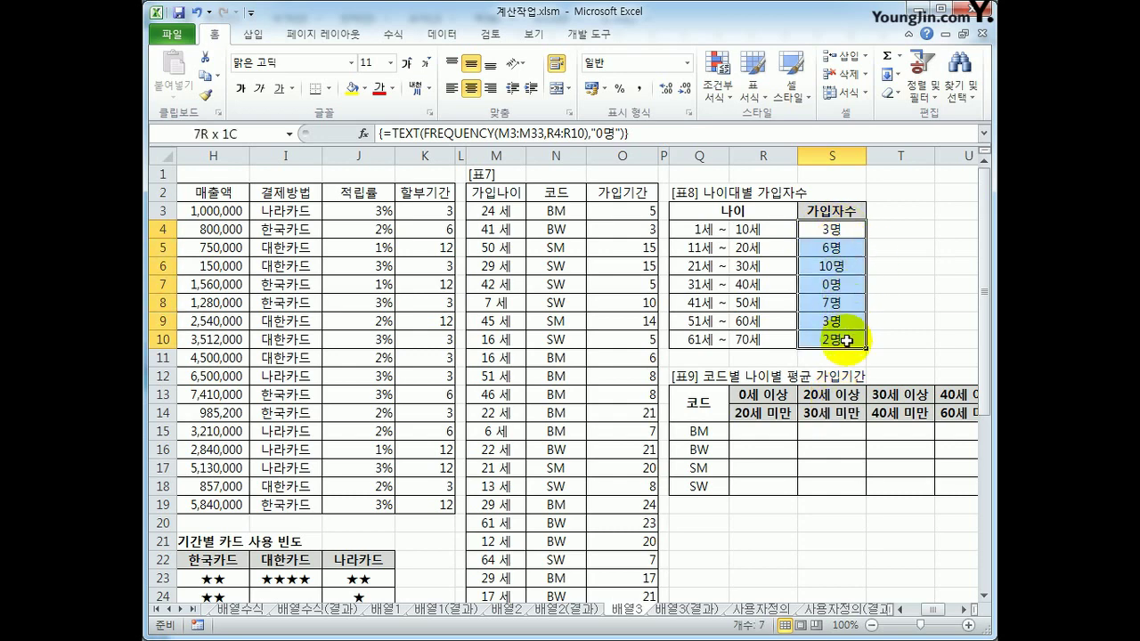
click(396, 131)
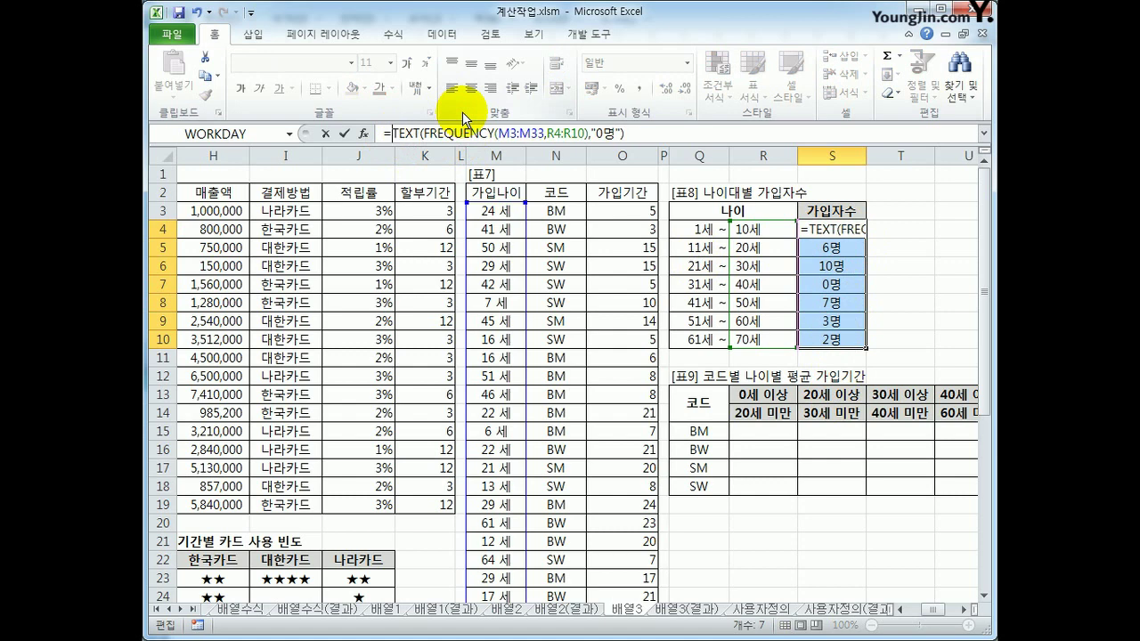
text(if()
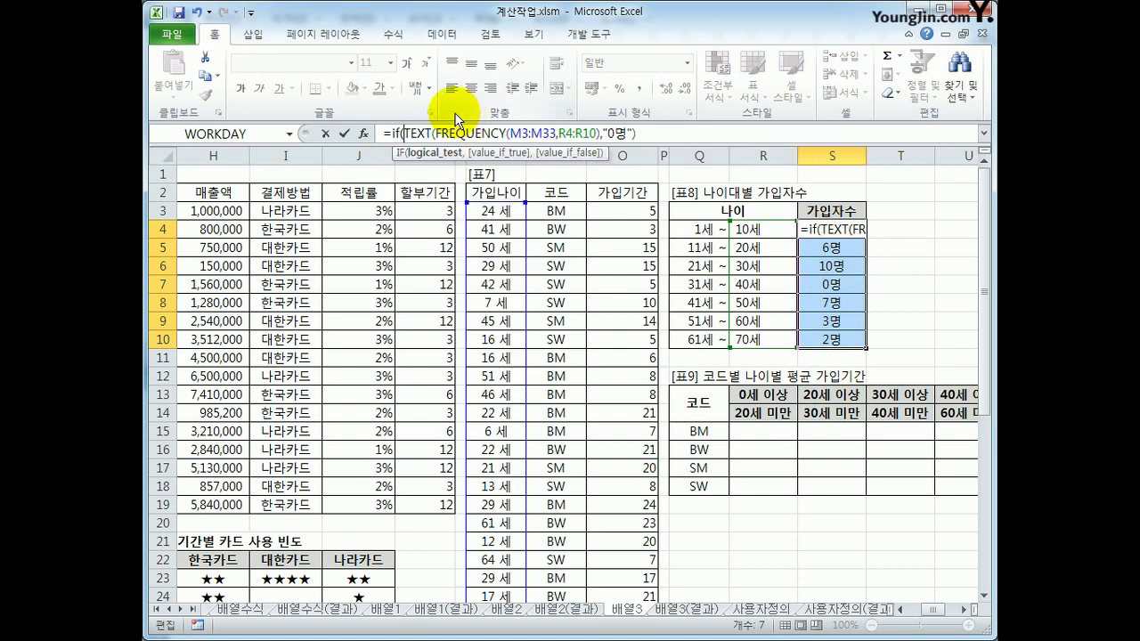
drag(434, 132, 600, 134)
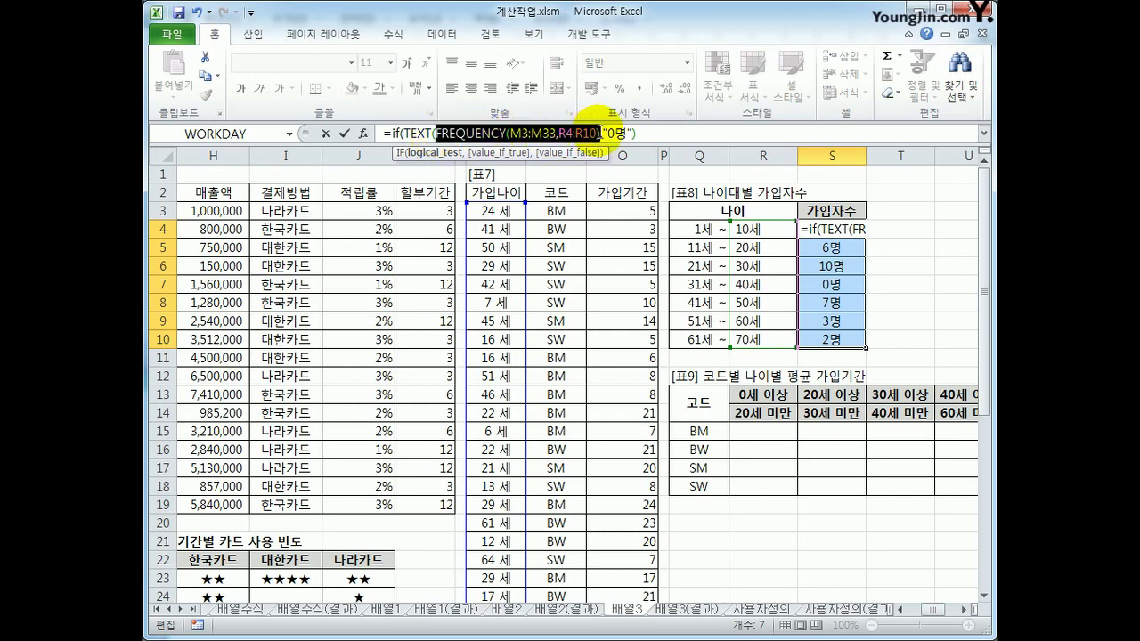
click(430, 139)
key(ctrl+v)
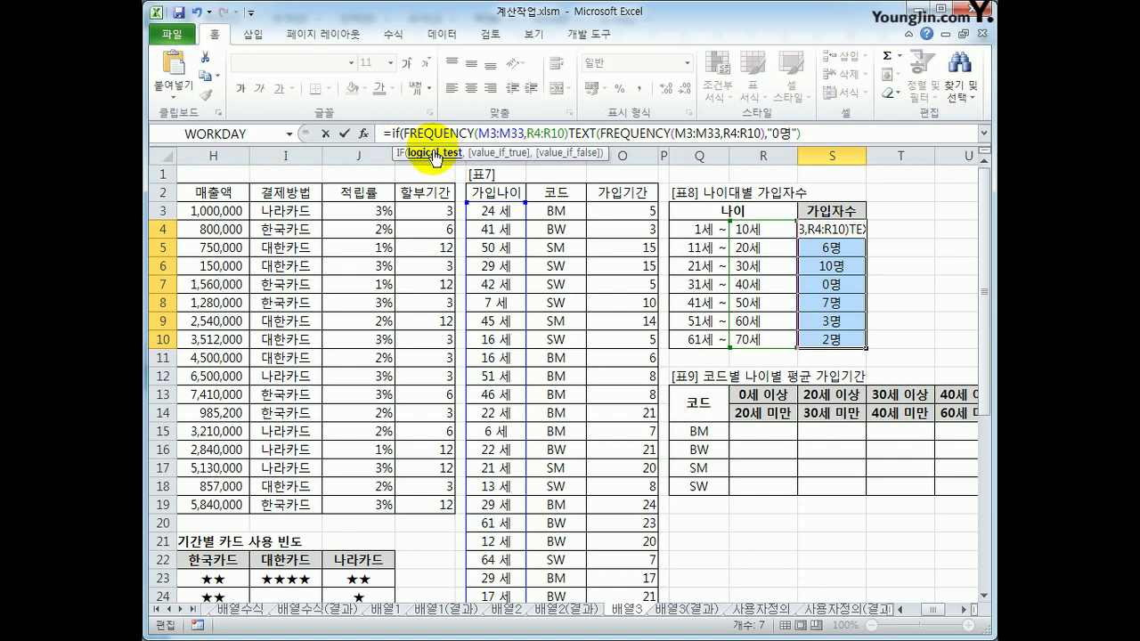
text(>0)
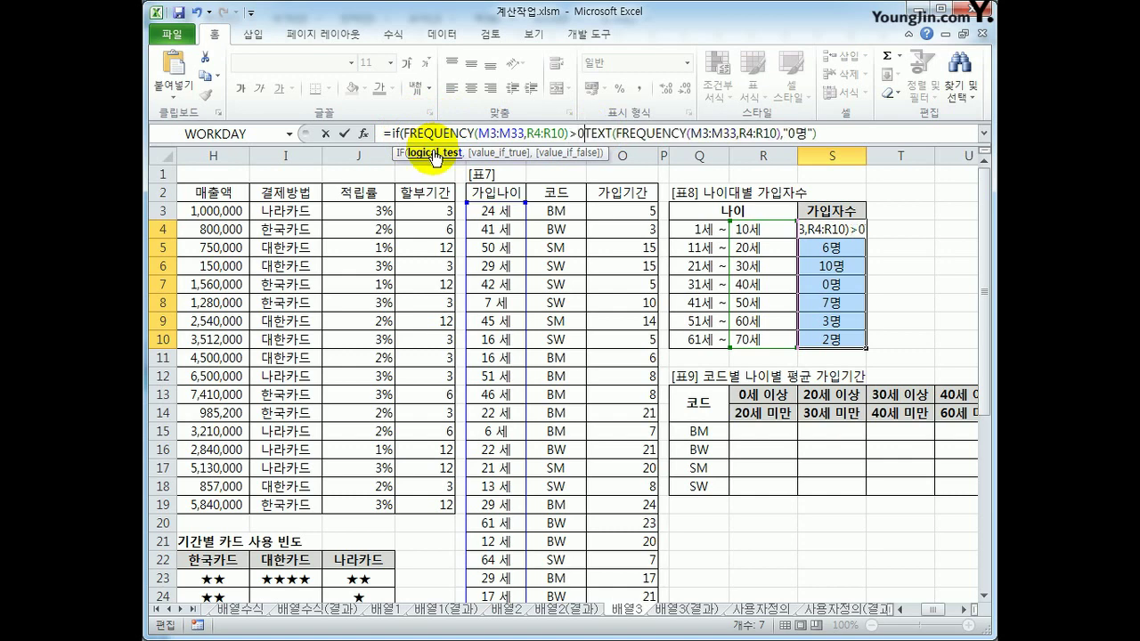
text(,)
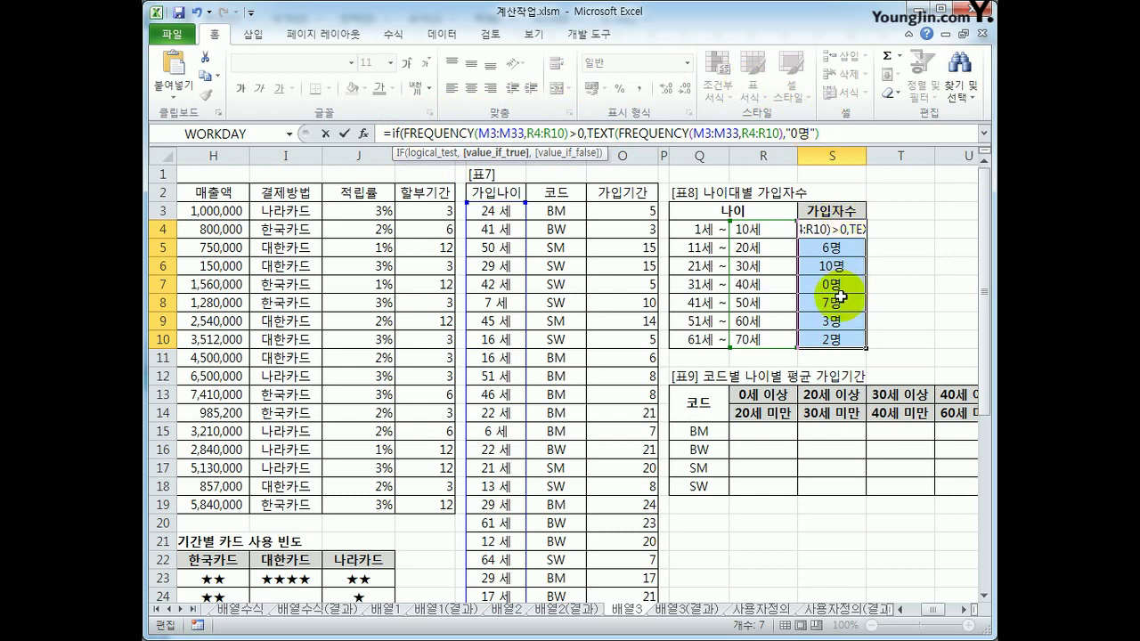
Add "미가입" as the IF function's false value and enter the S4:S10 formula as an array formula
text(,)
key(Return)
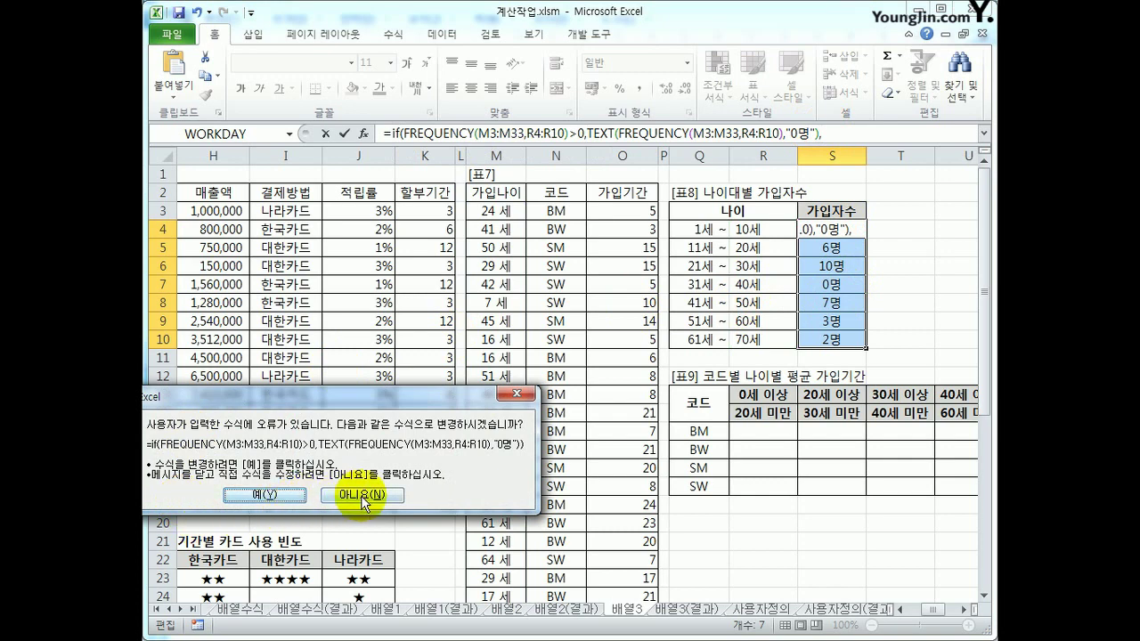
click(303, 495)
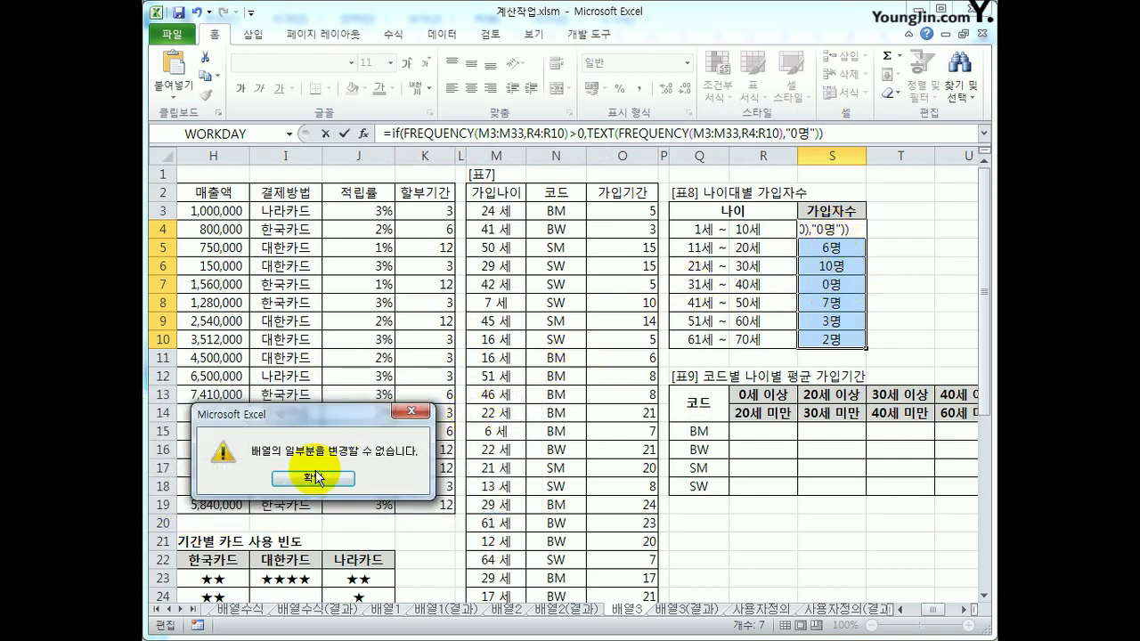
click(292, 476)
click(817, 134)
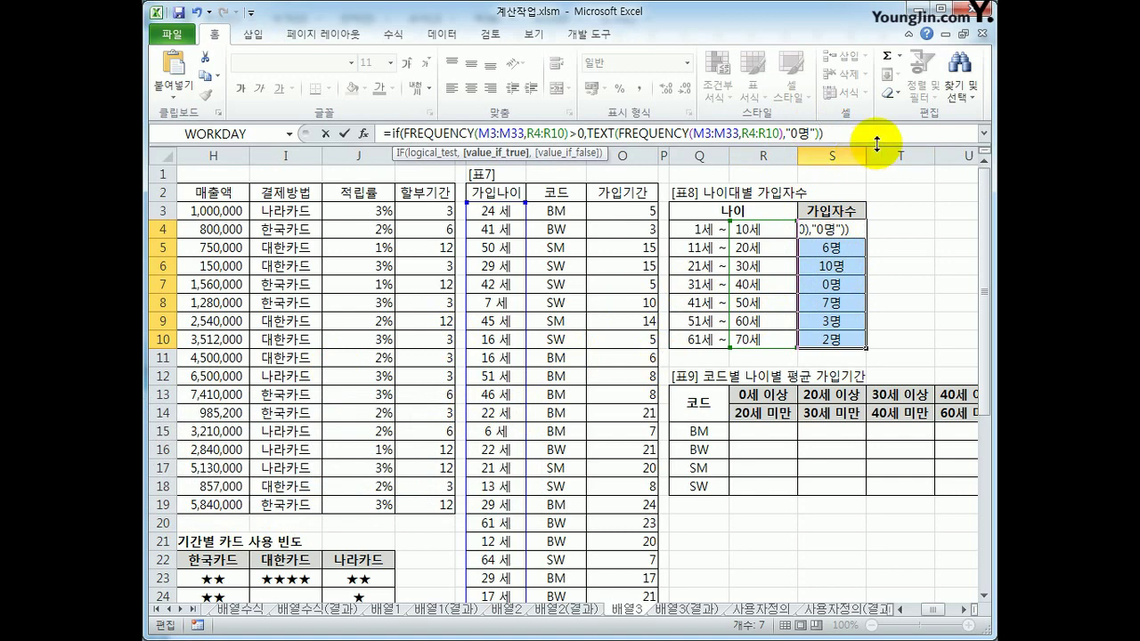
text(,)
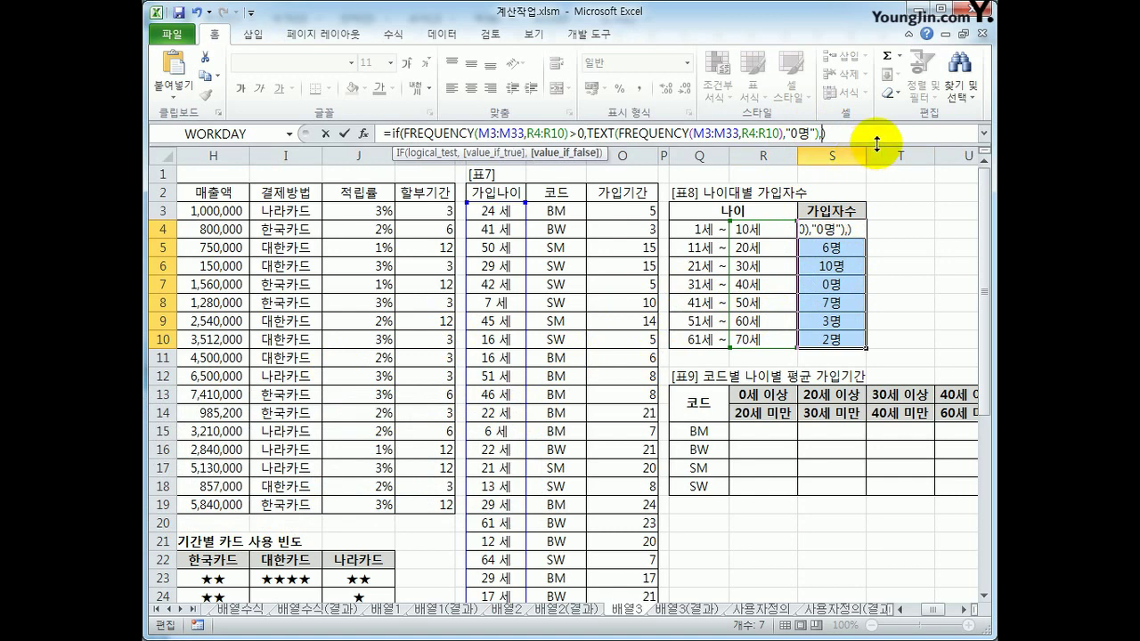
text("미가입")
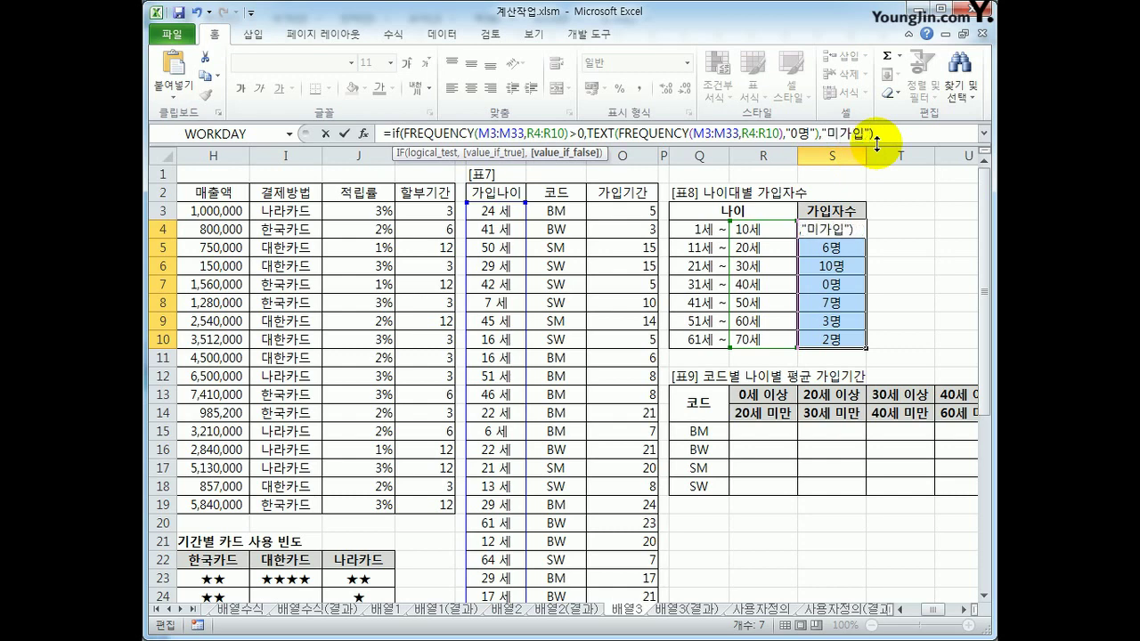
click(898, 138)
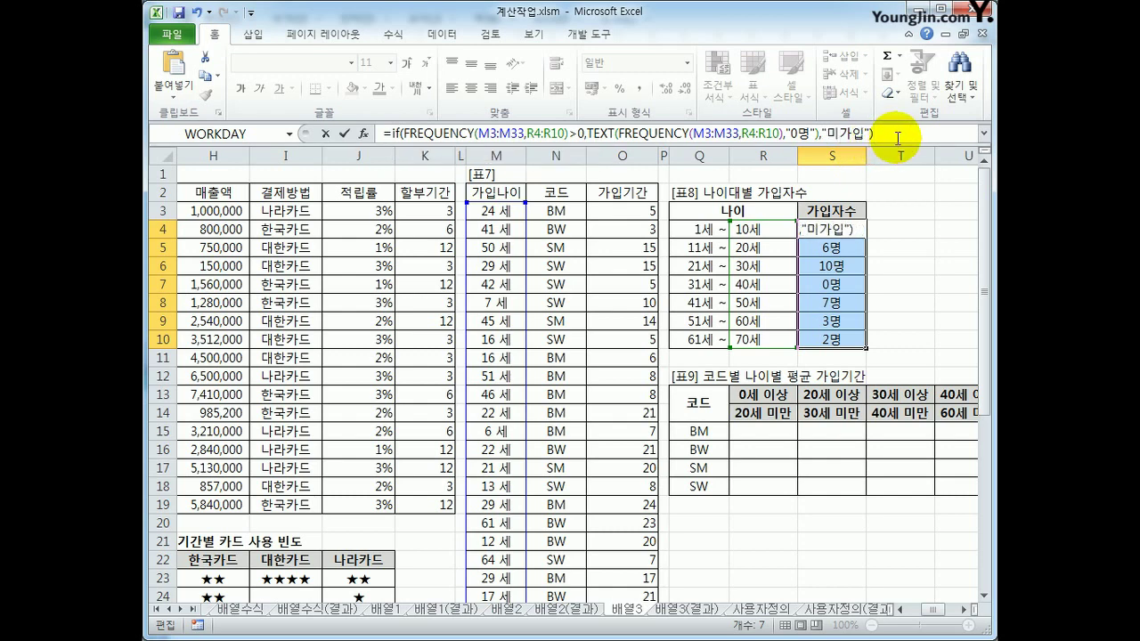
key(ctrl+shift+Return)
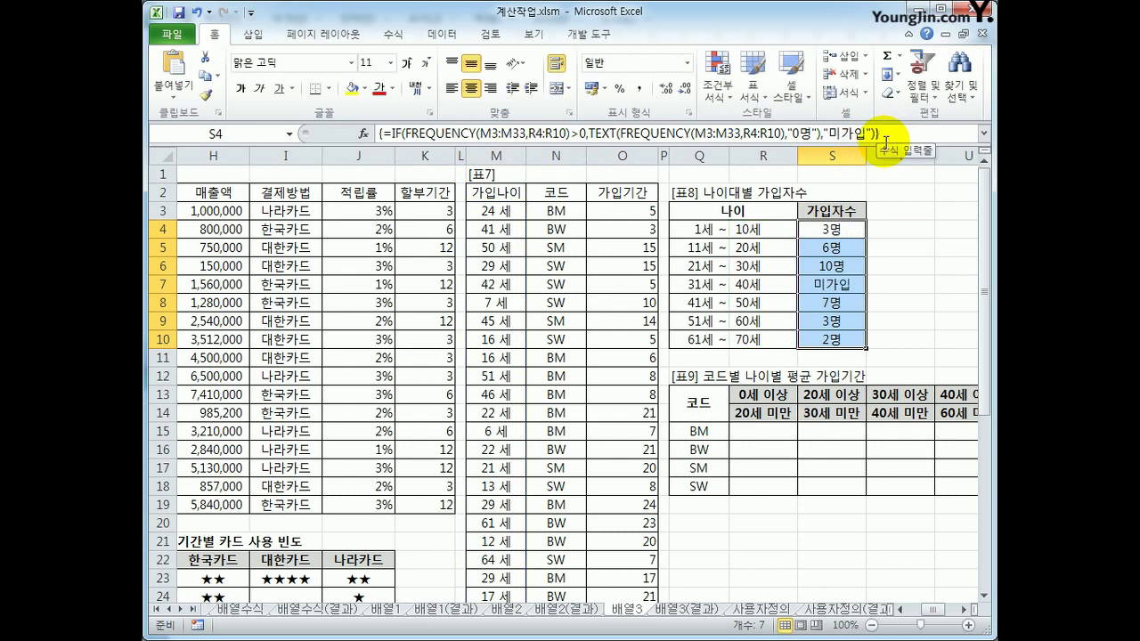
drag(855, 229, 853, 338)
click(841, 285)
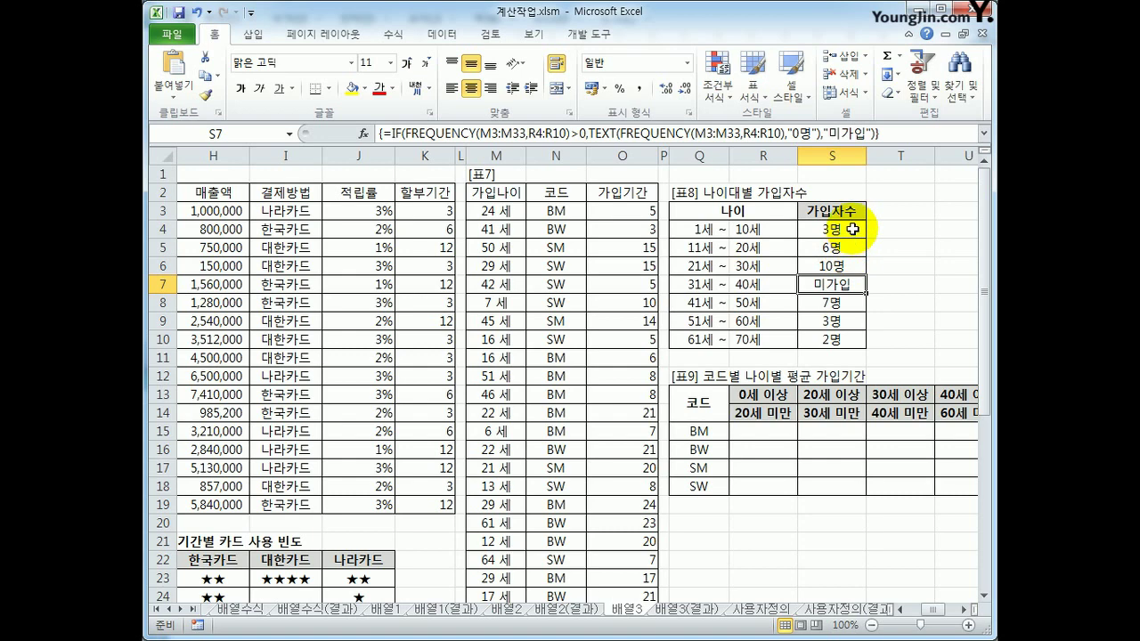
drag(852, 229, 848, 333)
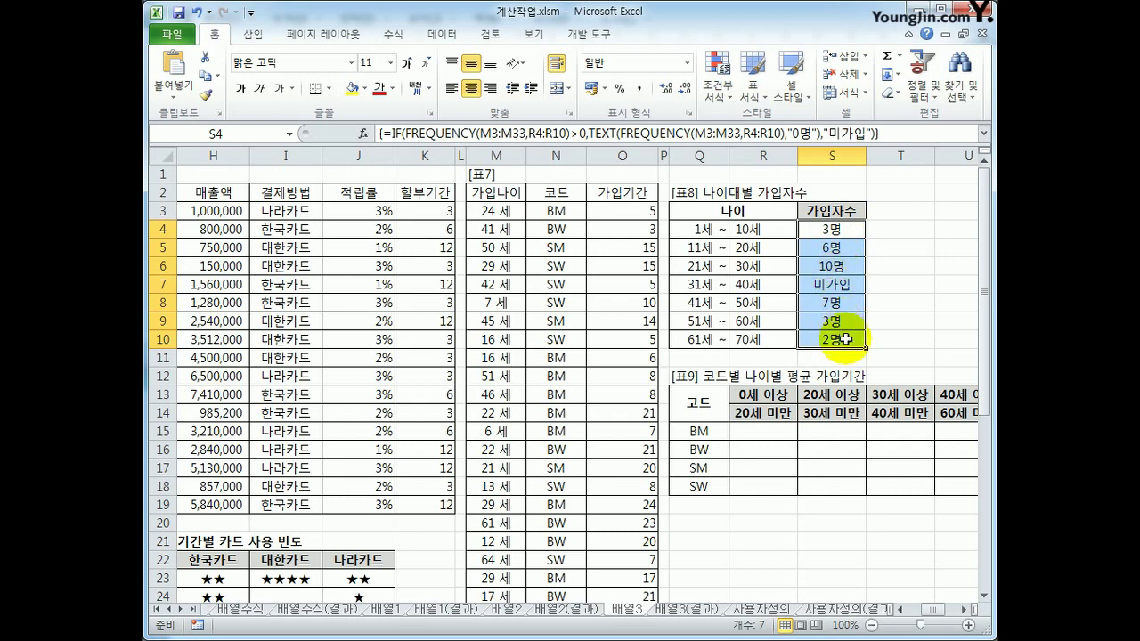
Start a formula in R15 of 표9 with an IF function nested inside AVERAGE and open its first condition
click(771, 431)
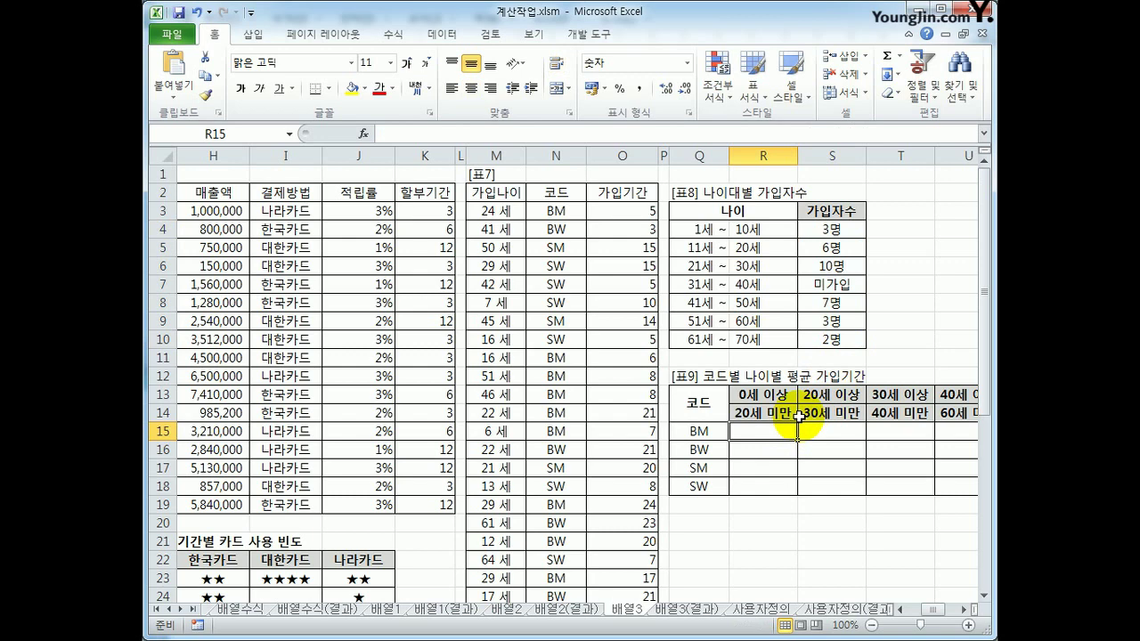
text(=)
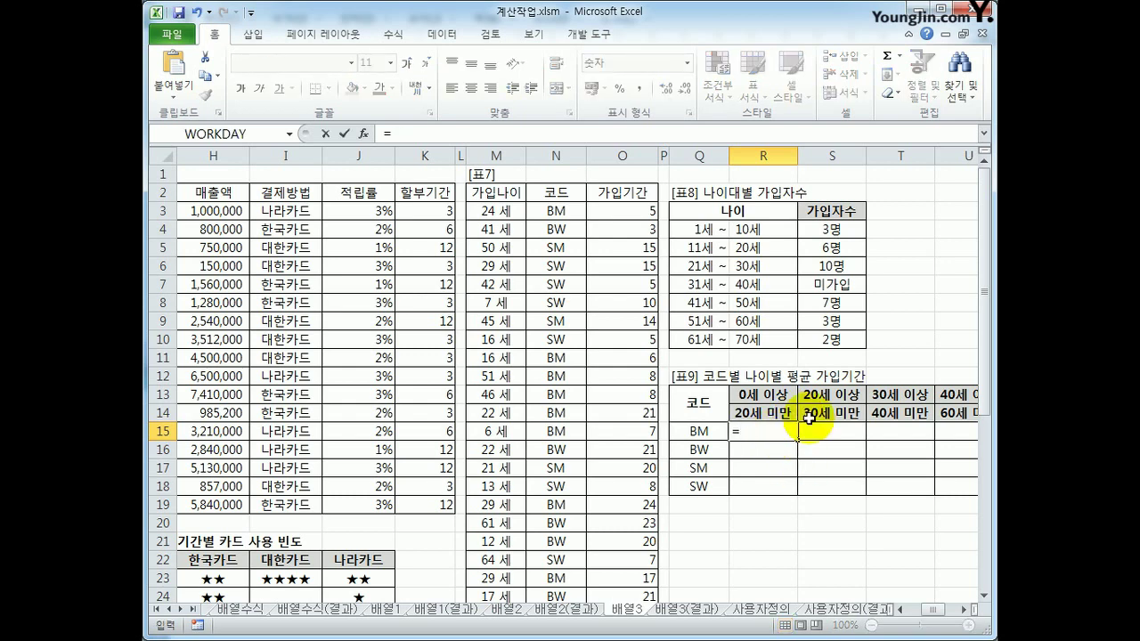
text(ave)
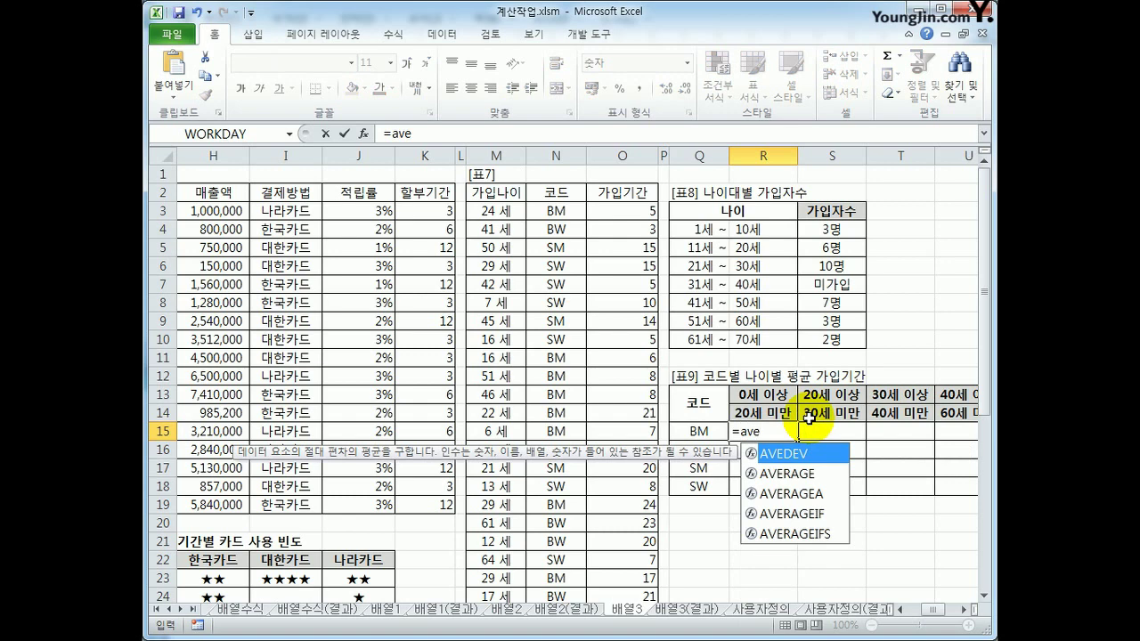
key(Down)
key(Tab)
text(if()
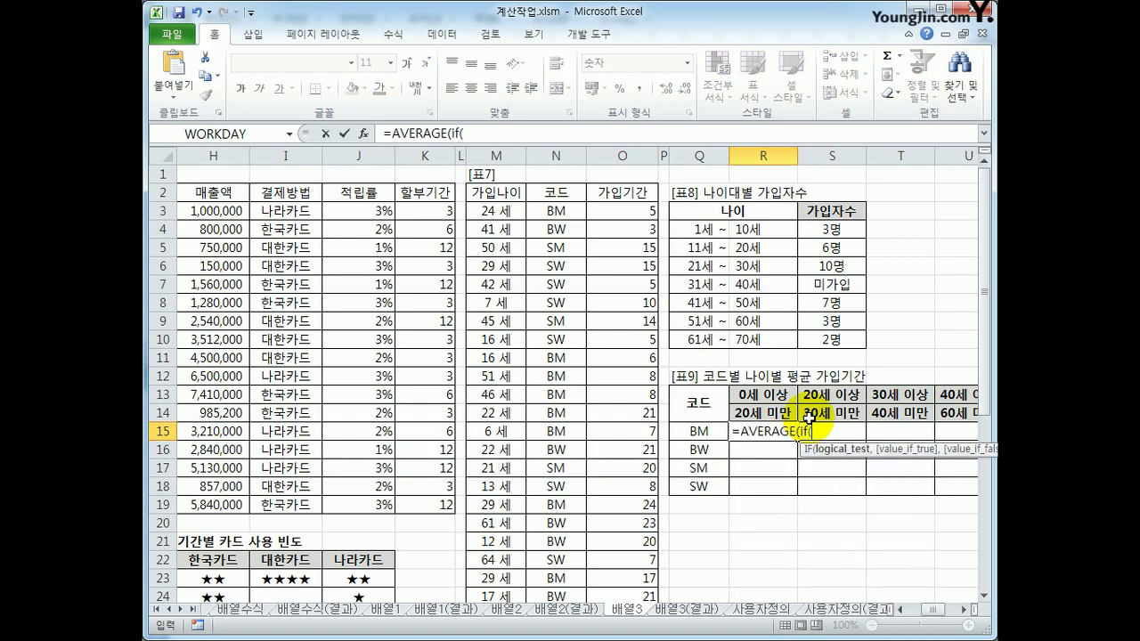
text(()
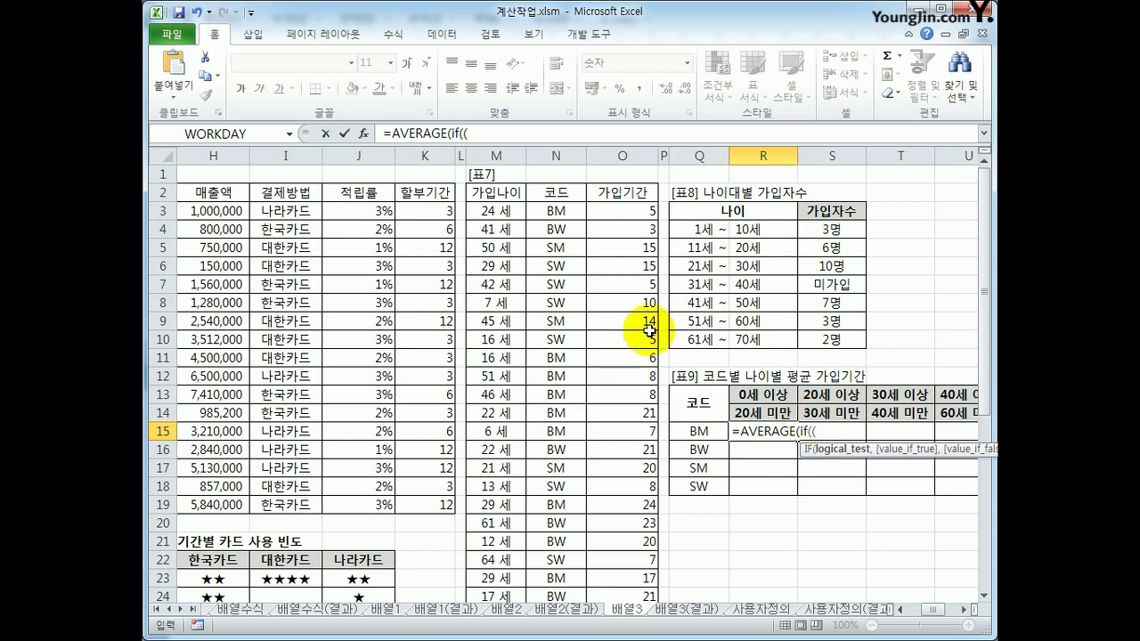
Make the first IF condition compare the code range $N$3:$N$33 with $Q15, followed by a multiplication sign
drag(569, 211, 566, 264)
drag(545, 615, 564, 579)
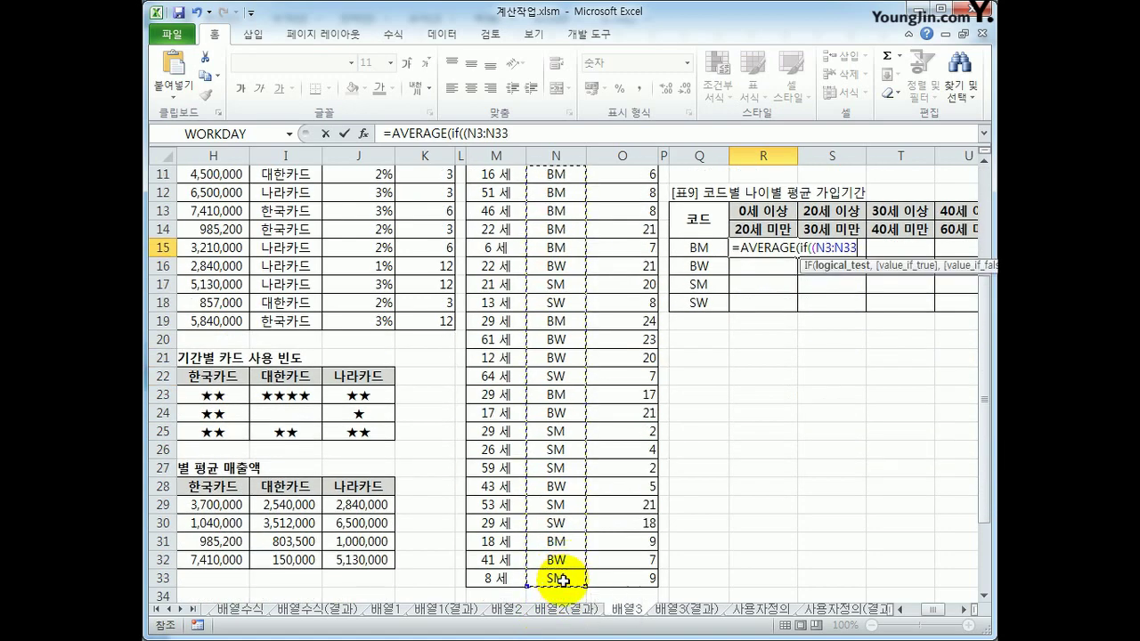
key(F4)
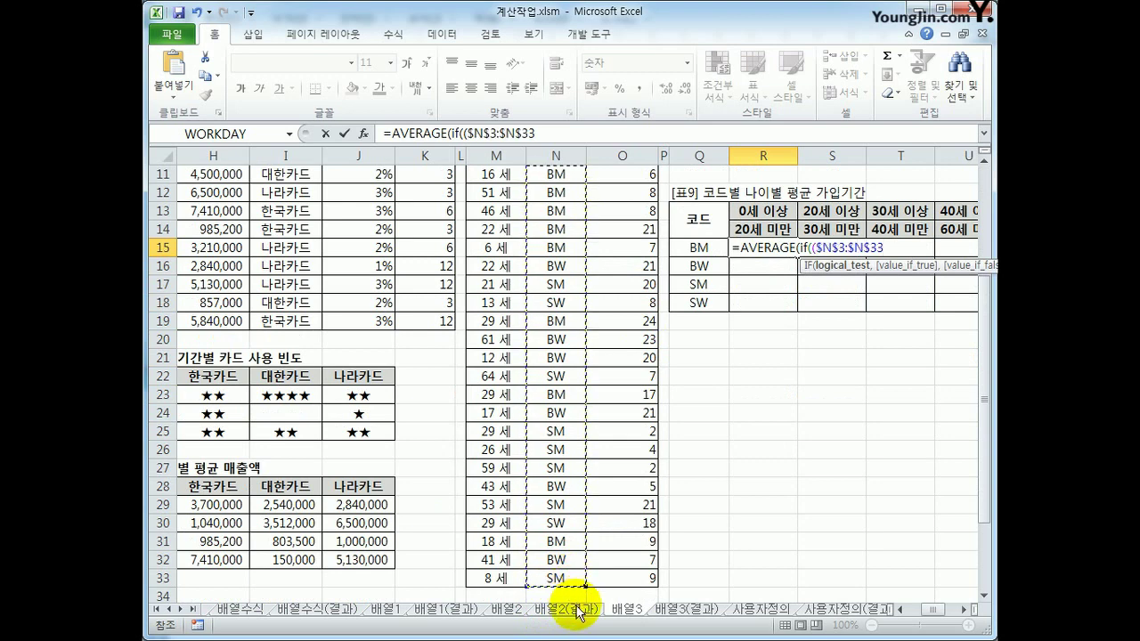
text(=)
key(Left)
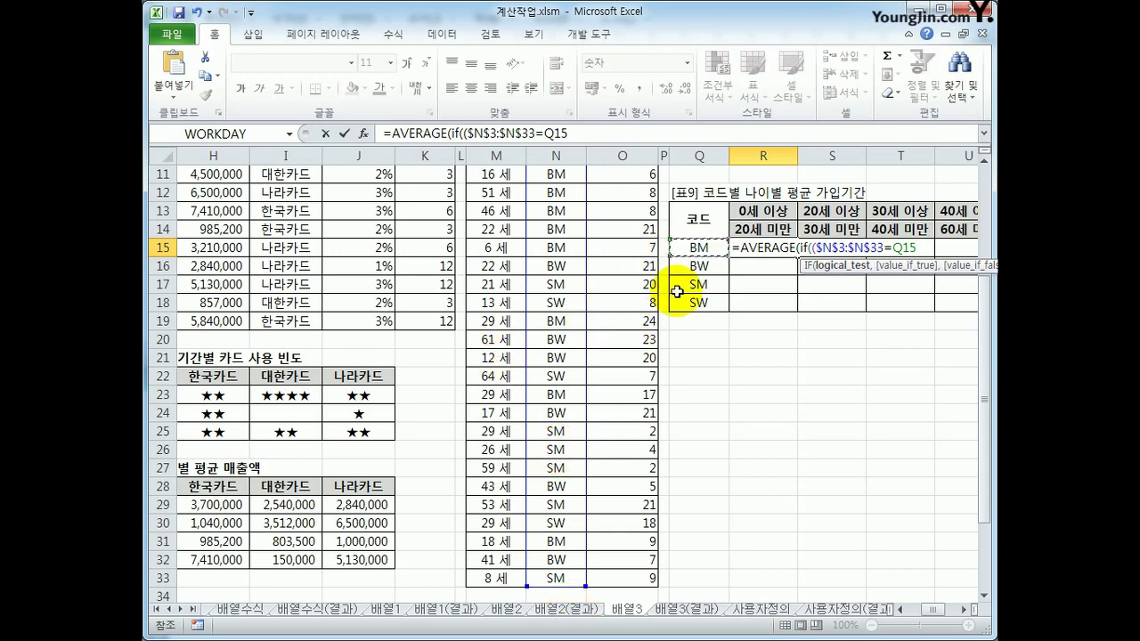
key(F4)
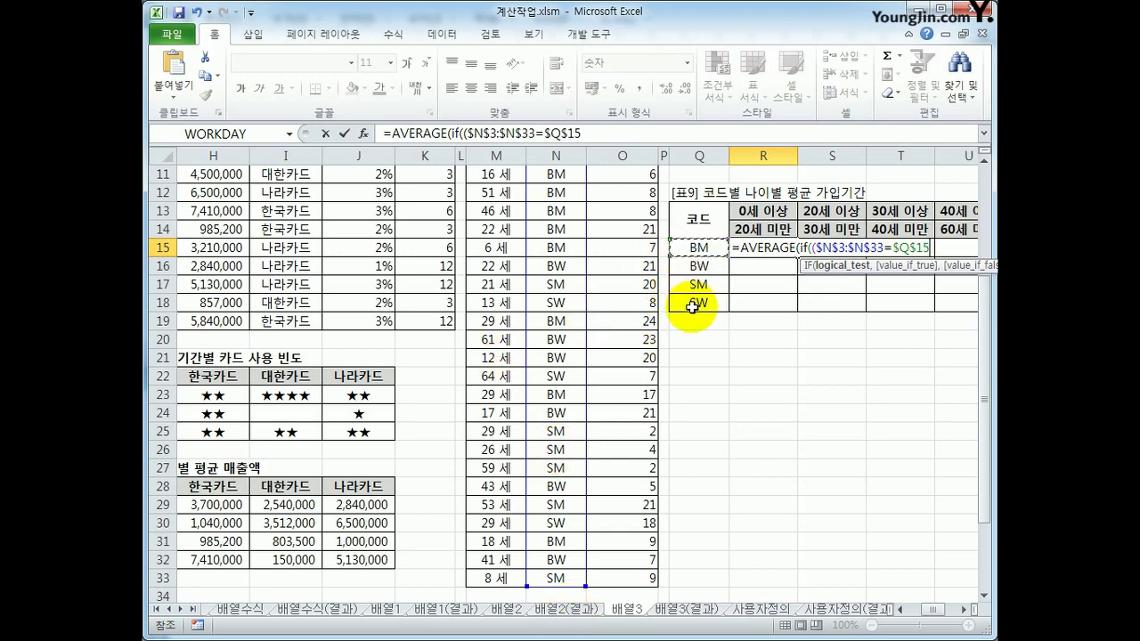
key(F4)
key(F4)
text()*)
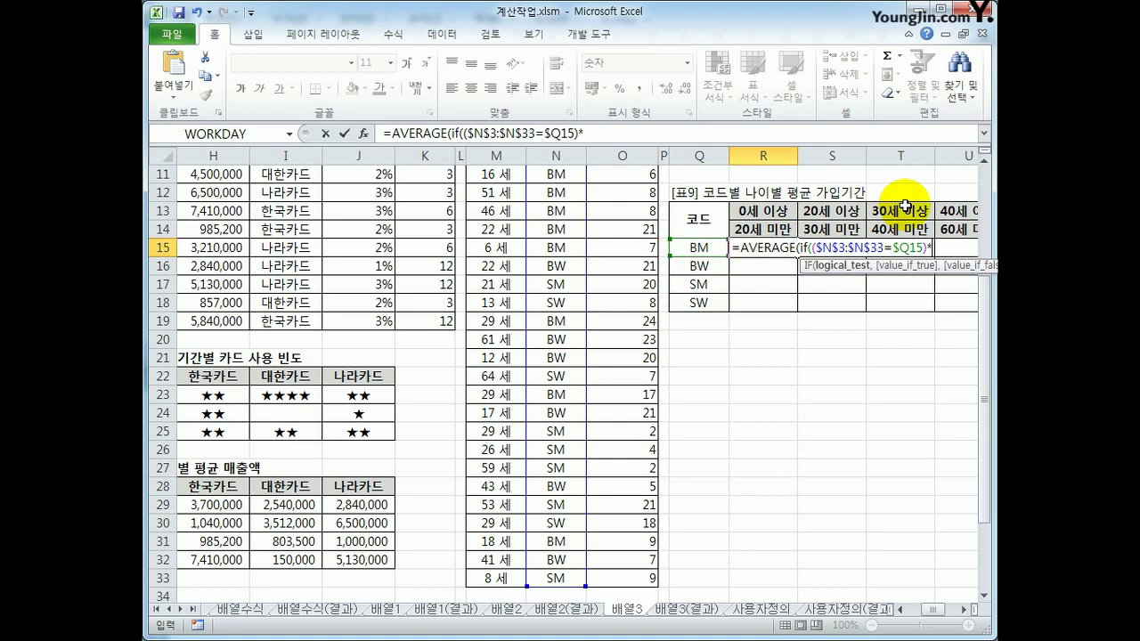
scroll(821, 275, up, 1)
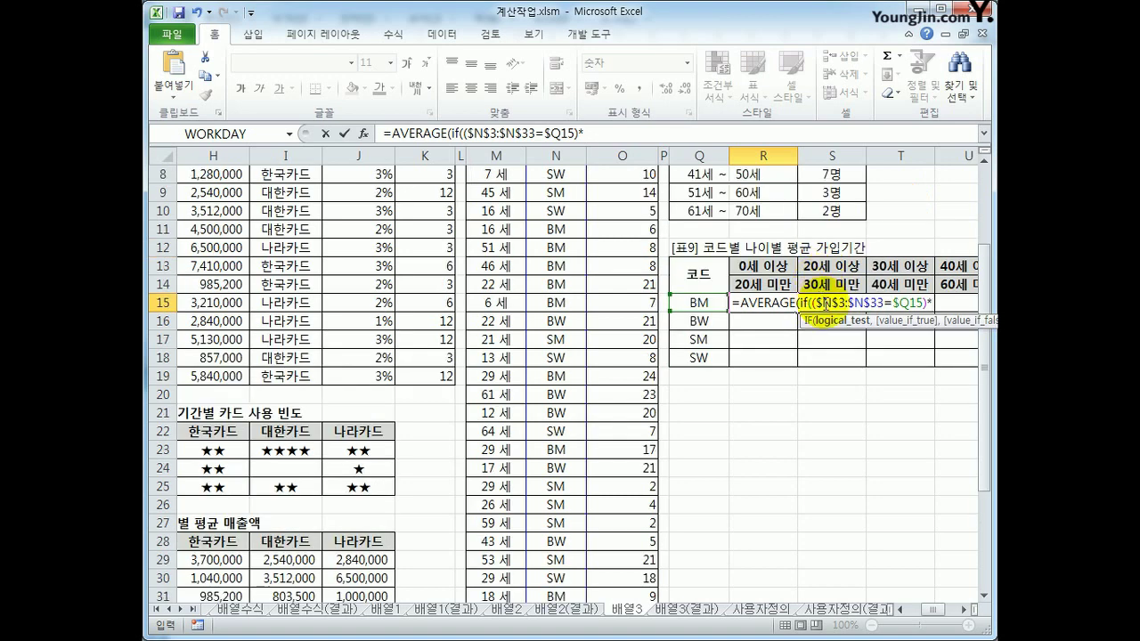
Add a second IF condition testing the age range $M$3:$M$33>=R$13, followed by a multiplication sign
scroll(825, 303, up, 3)
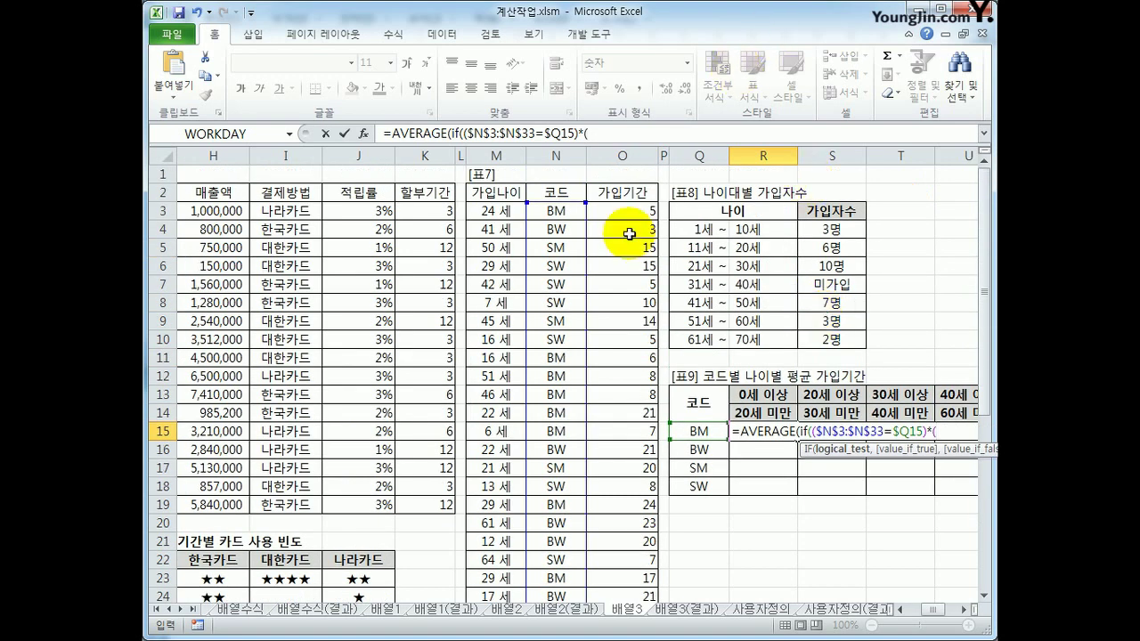
drag(499, 212, 508, 573)
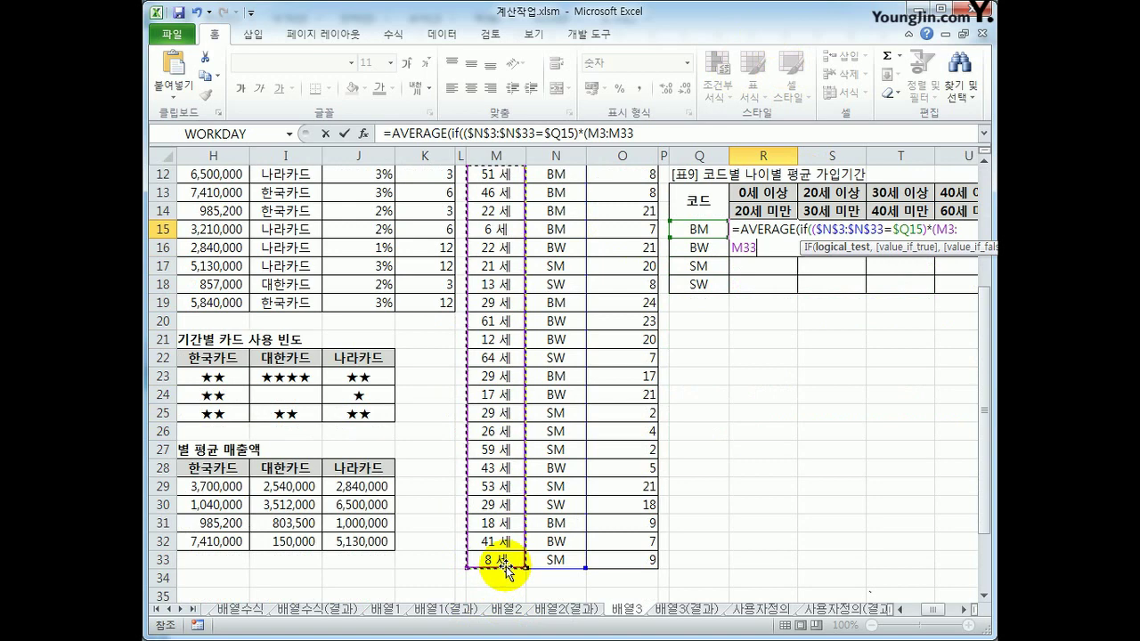
key(F4)
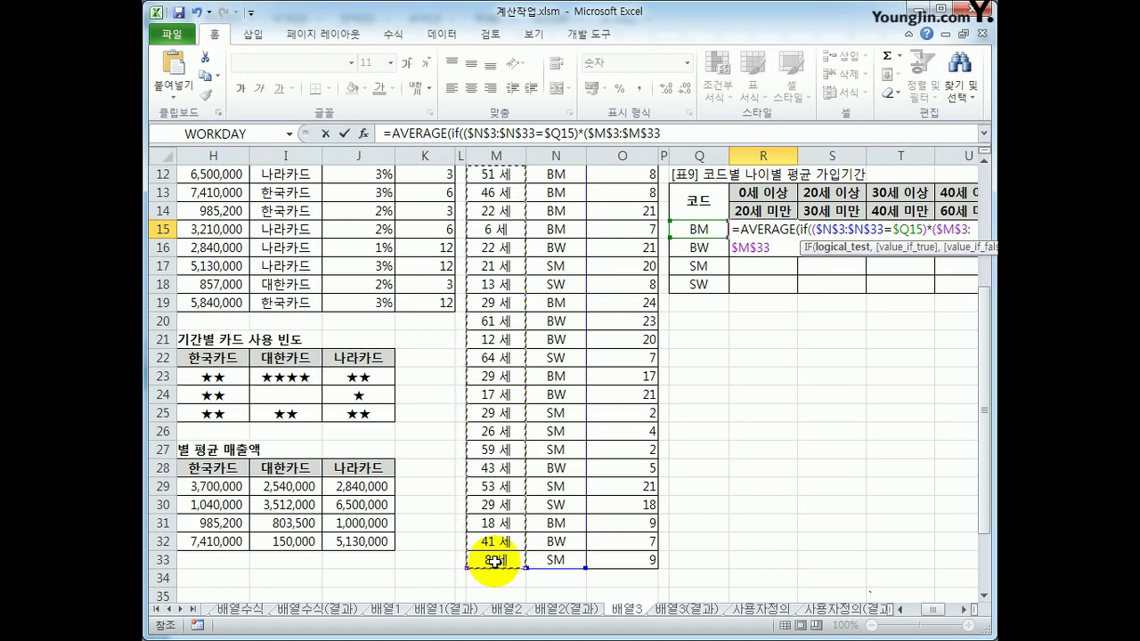
text(>)
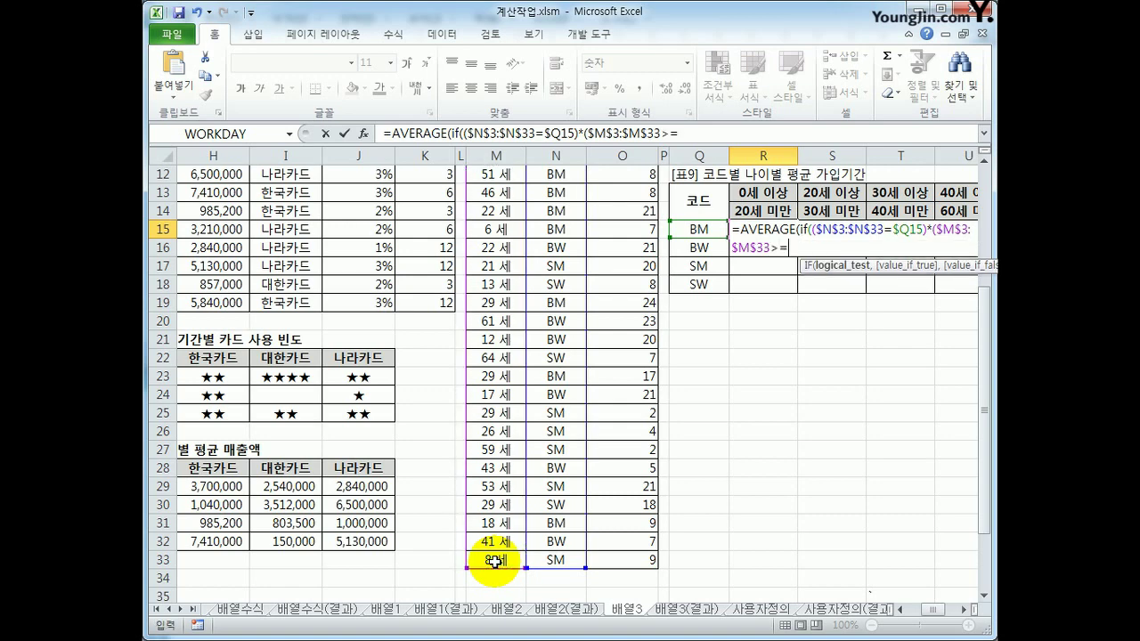
text(=)
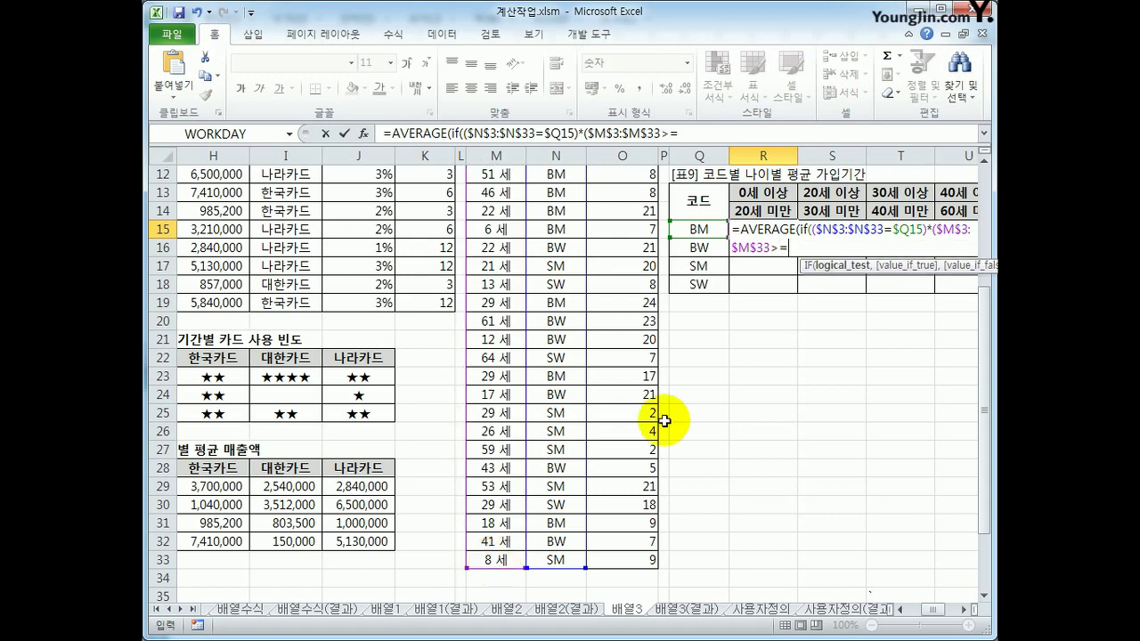
click(771, 194)
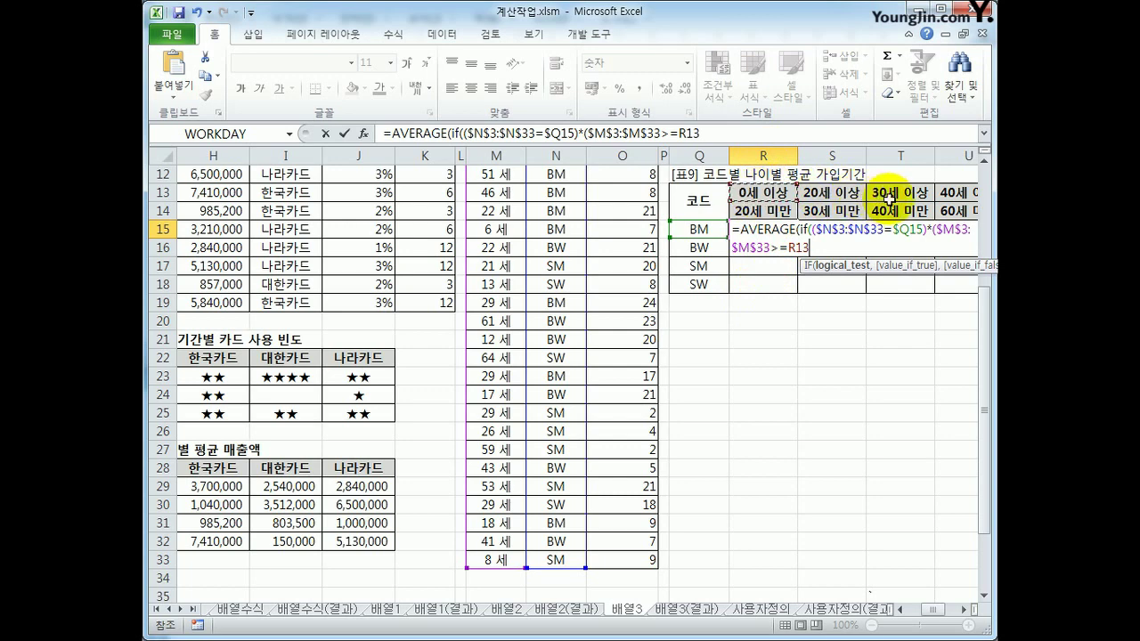
key(F4)
key(F4)
text(*)
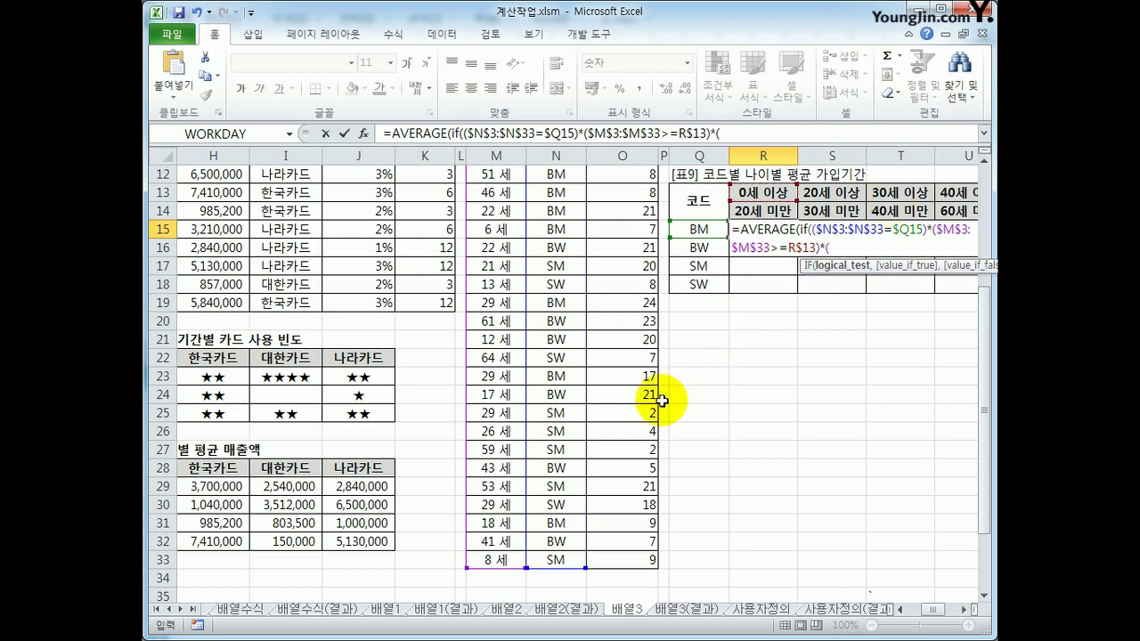
Add a third IF condition testing $M$3:$M$33<R$14 and close the logical test with a comma
scroll(704, 392, up, 4)
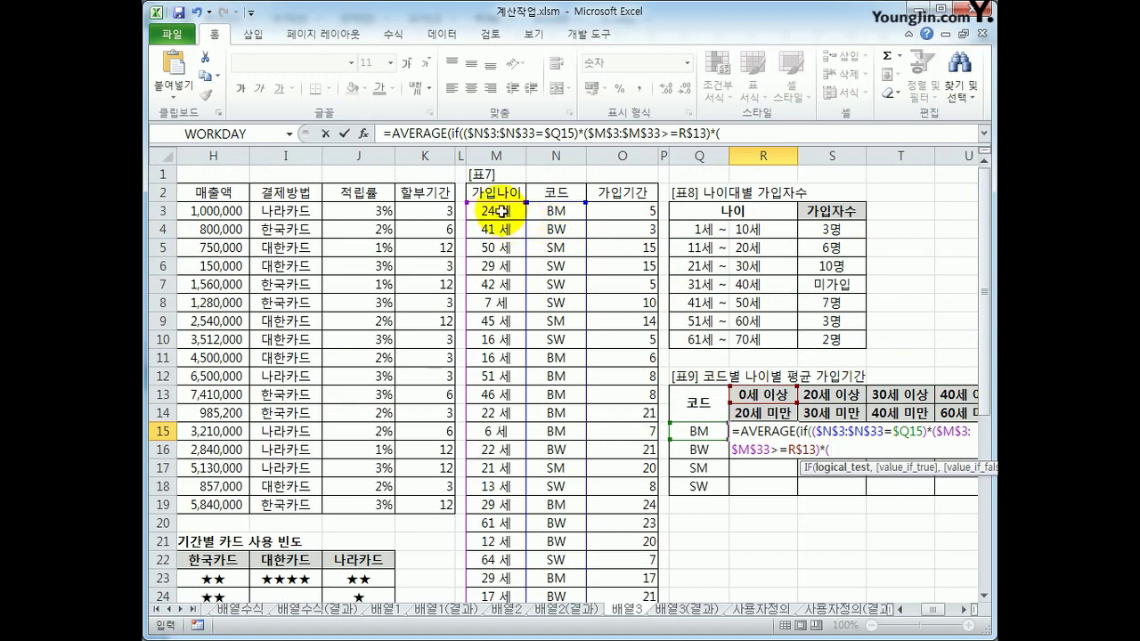
drag(495, 211, 500, 574)
key(F4)
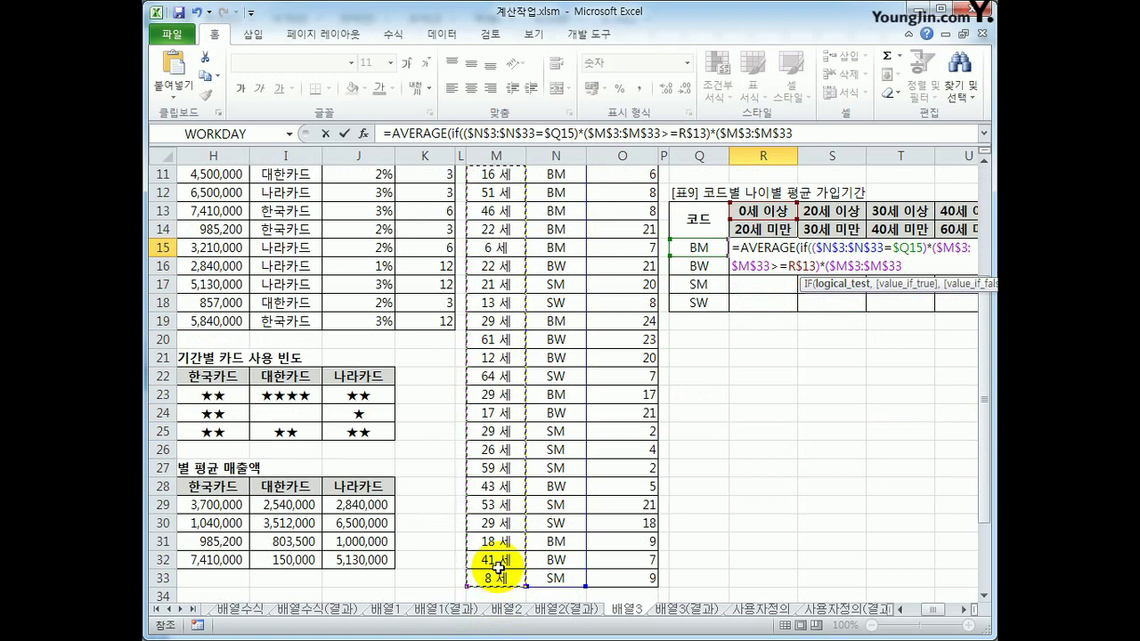
text(<)
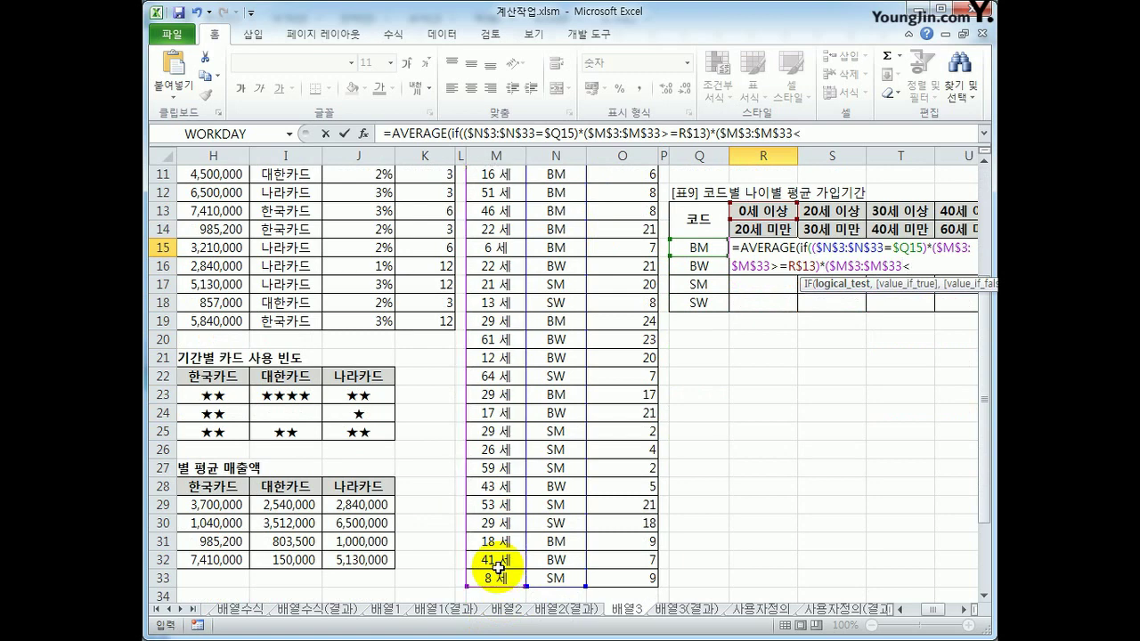
click(765, 230)
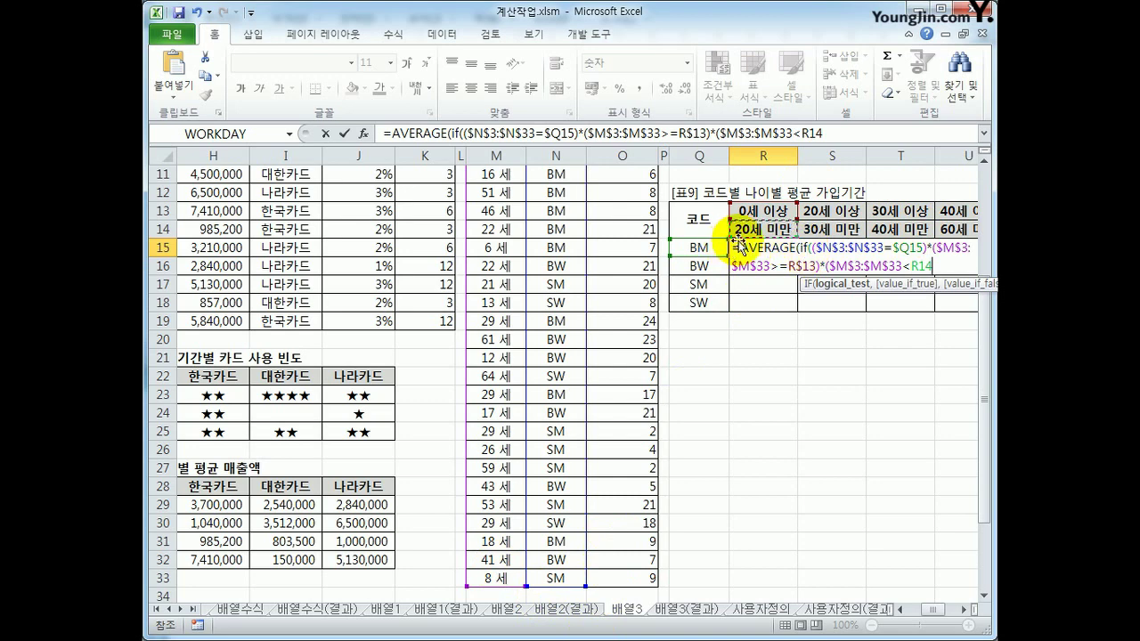
key(F4)
key(F4)
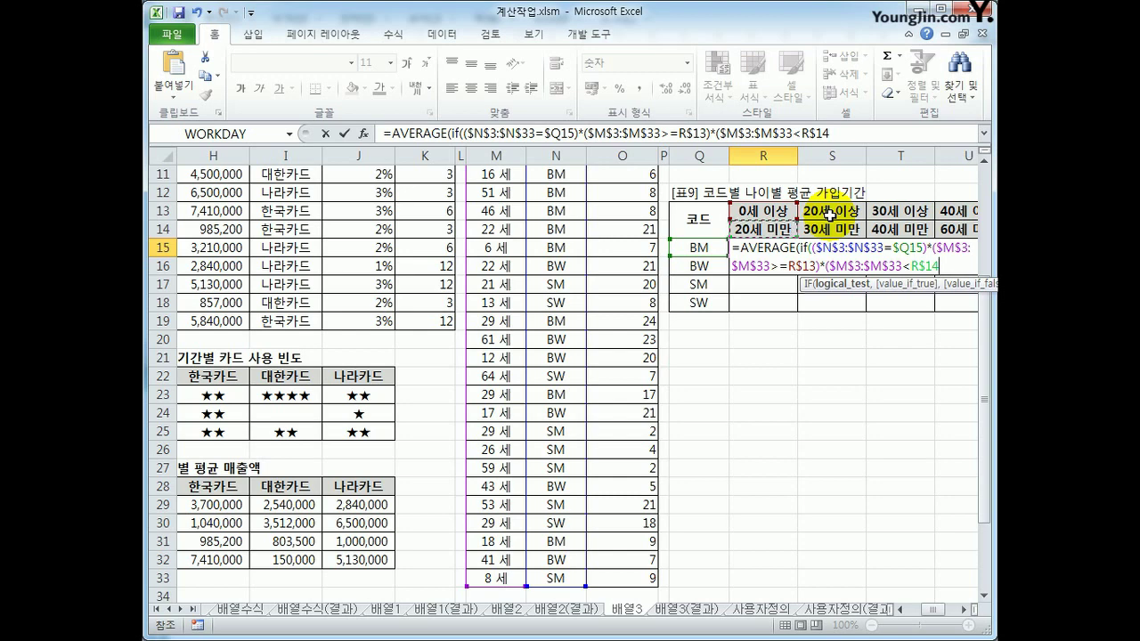
text(),)
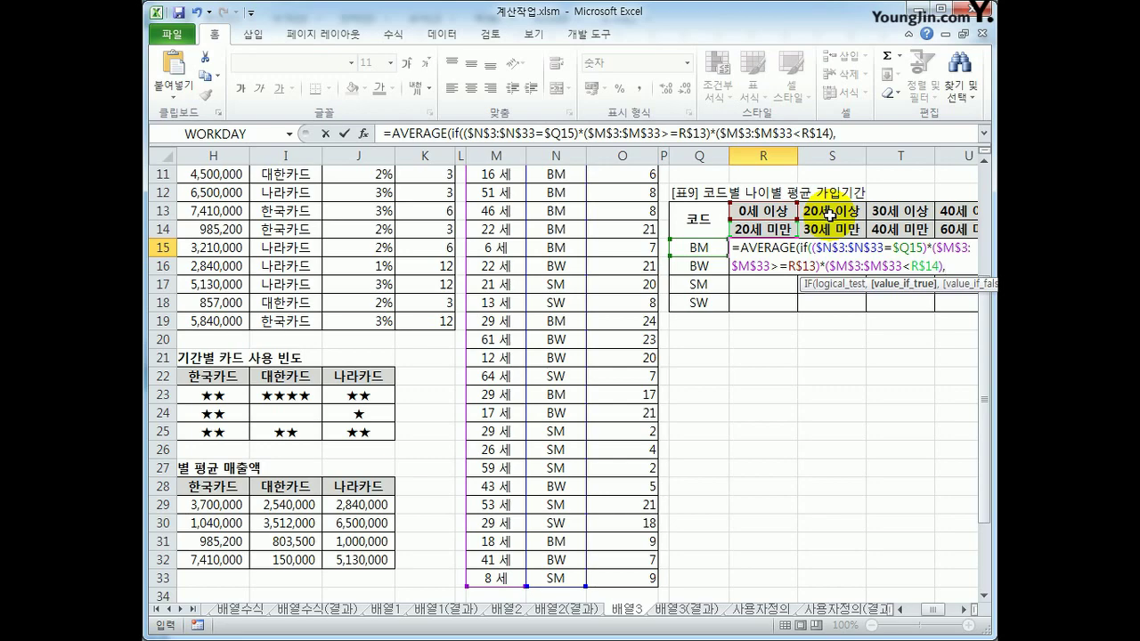
Complete the R15 array formula with $O$3:$O$33 as the IF function's true value and fill it across R15:V18
scroll(713, 365, up, 3)
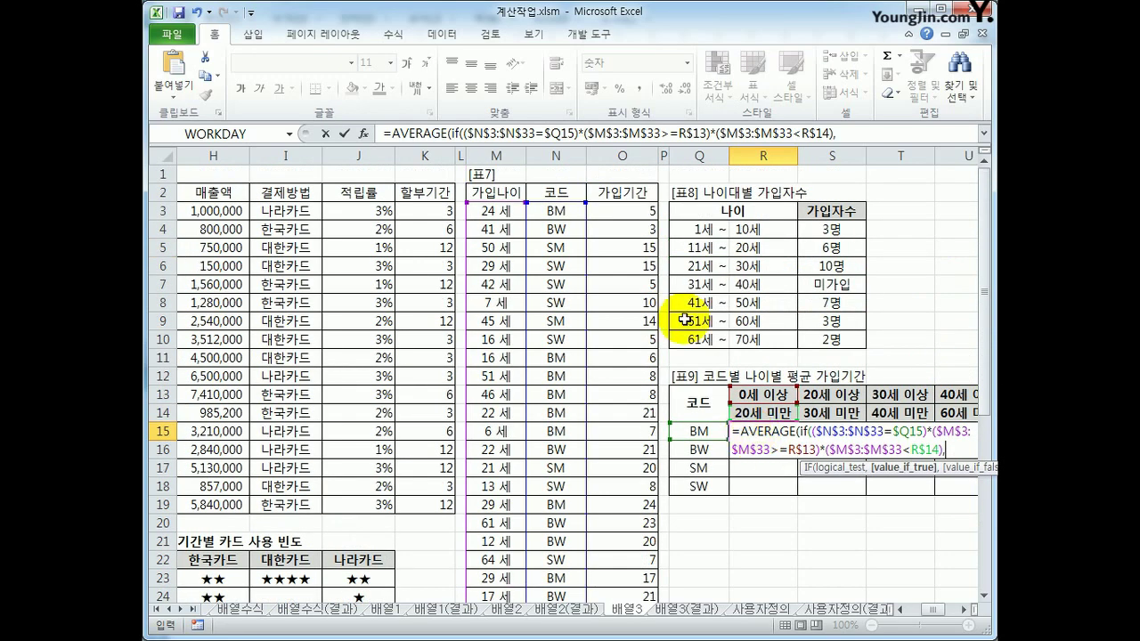
drag(636, 213, 626, 545)
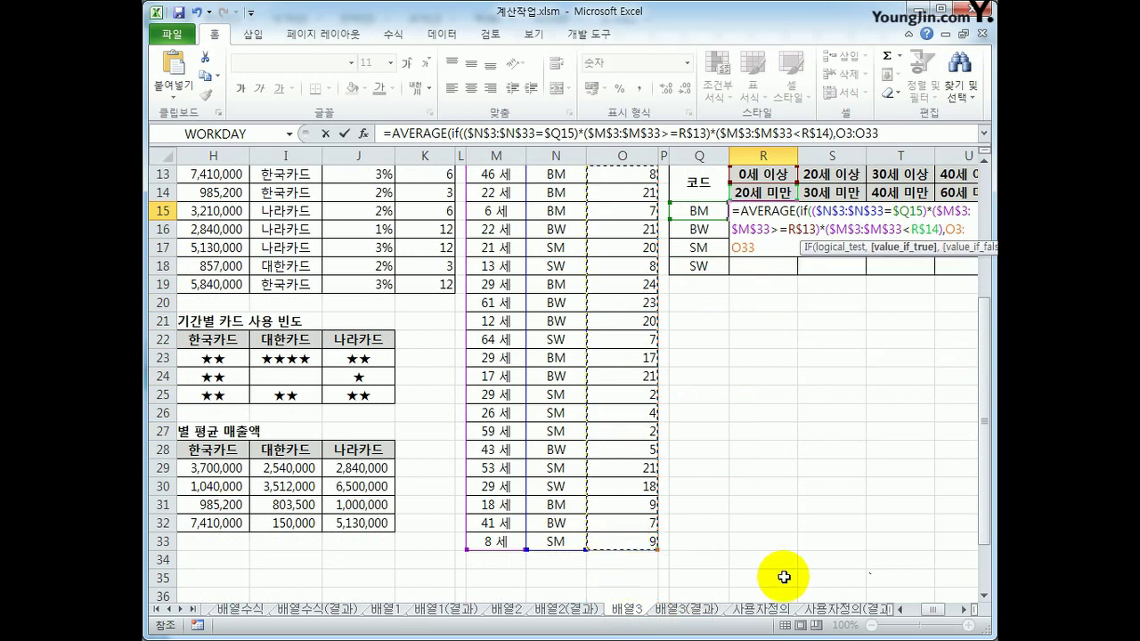
key(F4)
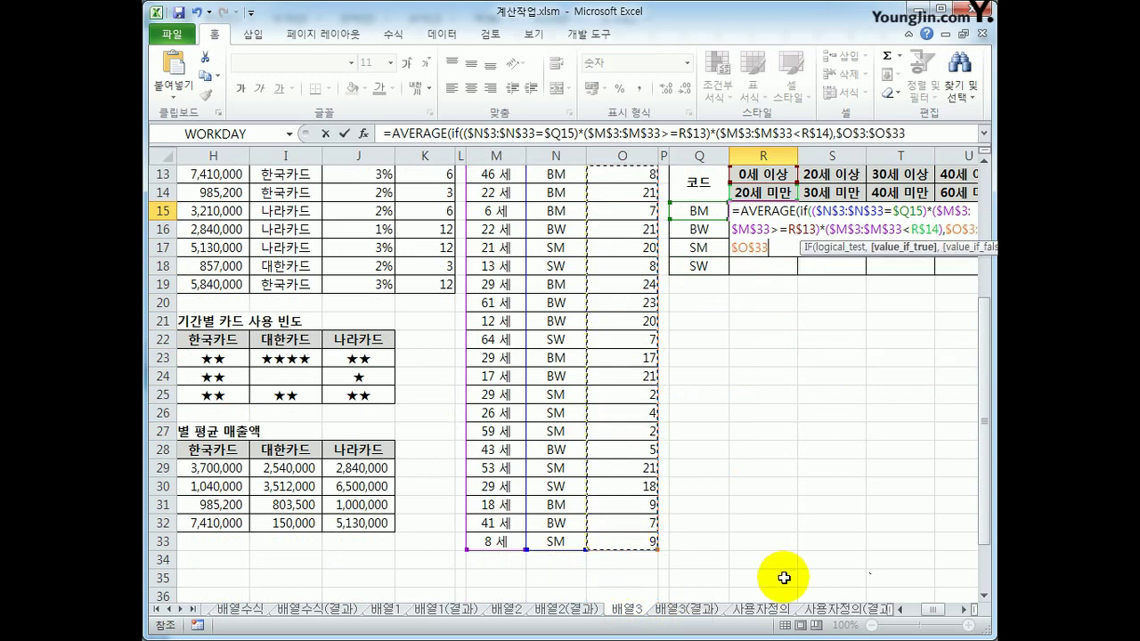
text())
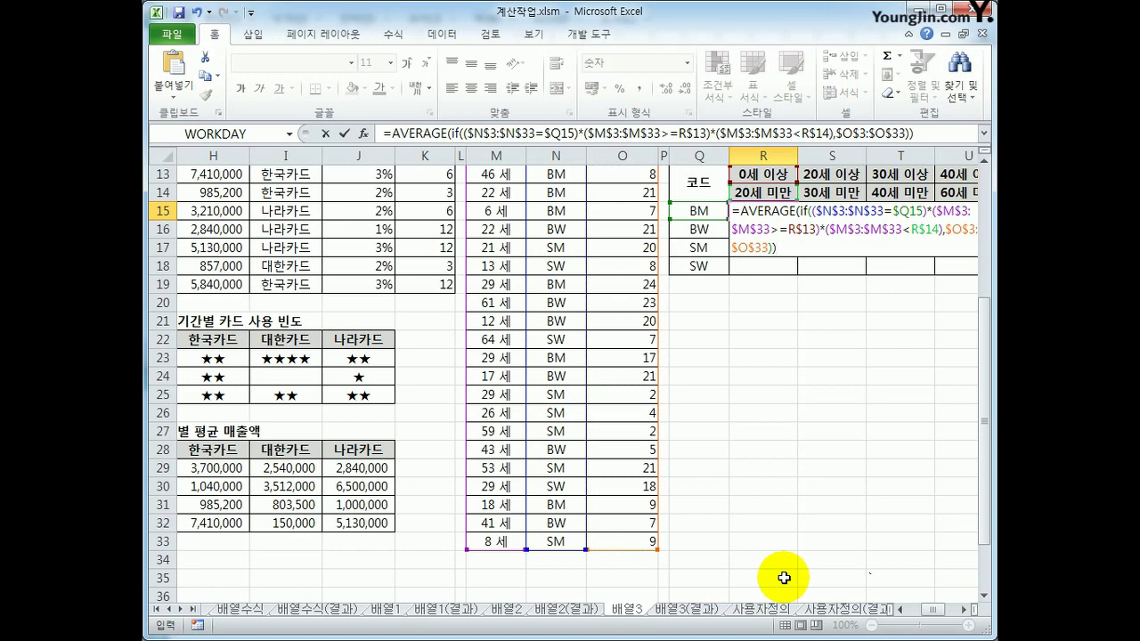
key(ctrl+shift+Return)
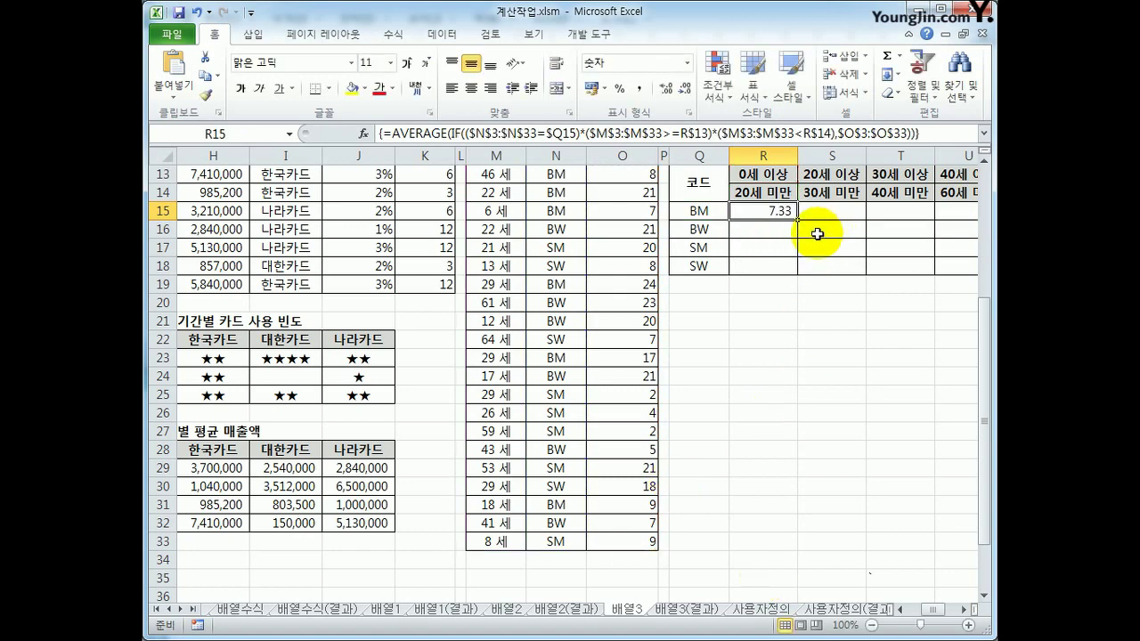
drag(798, 219, 918, 269)
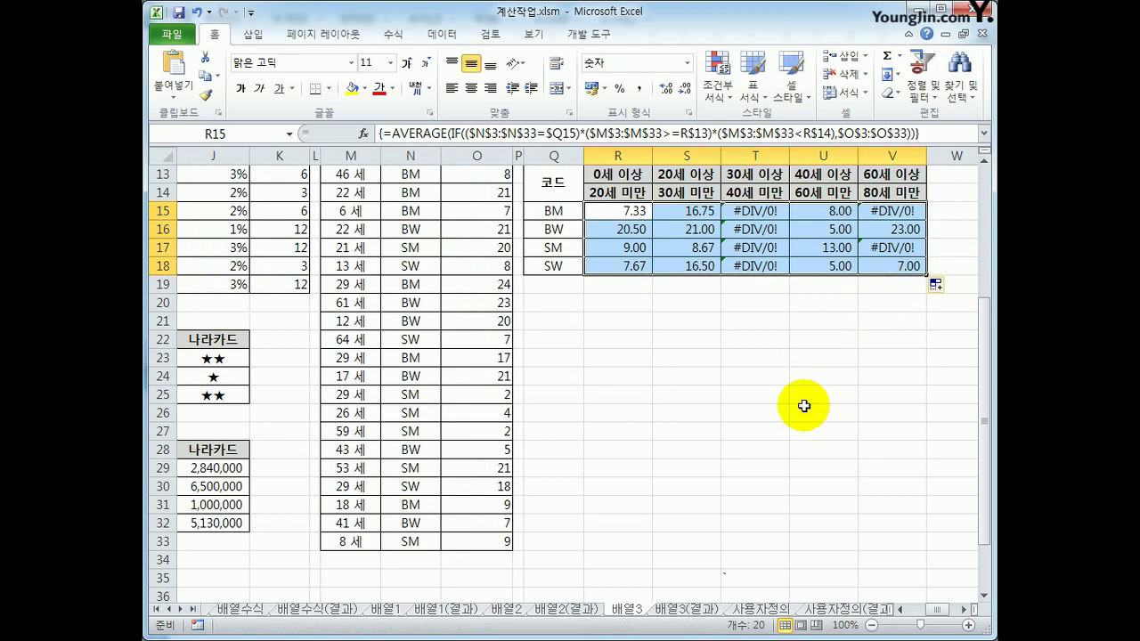
Review the R15 formula part by part: the nested IF, the code and age conditions, and the averaged range $O$3:$O$33
scroll(803, 405, up, 1)
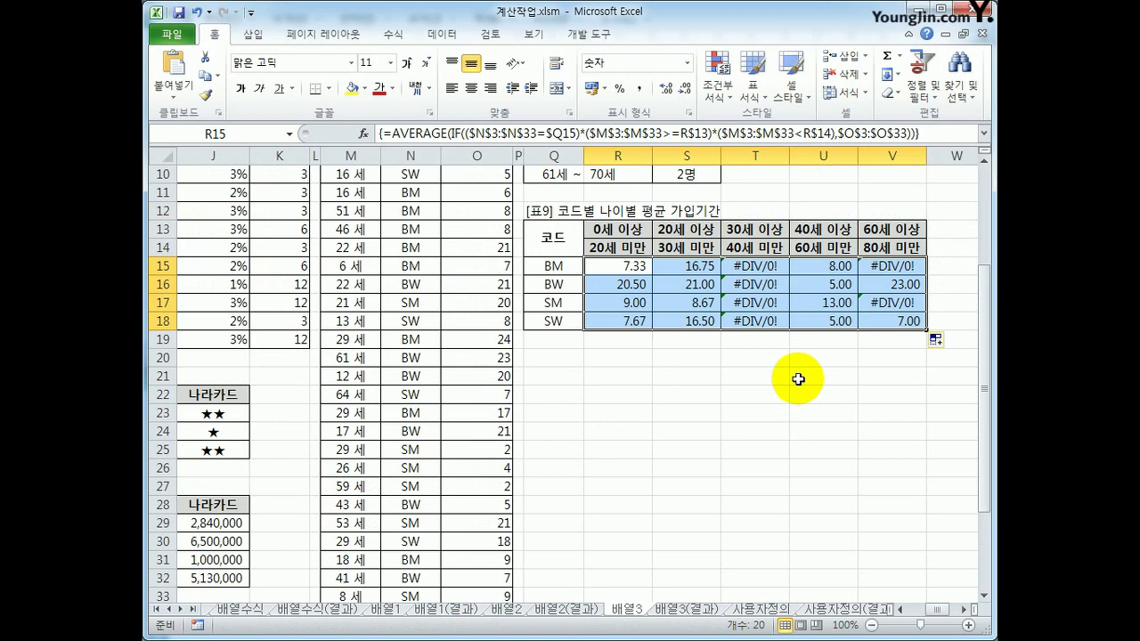
click(615, 266)
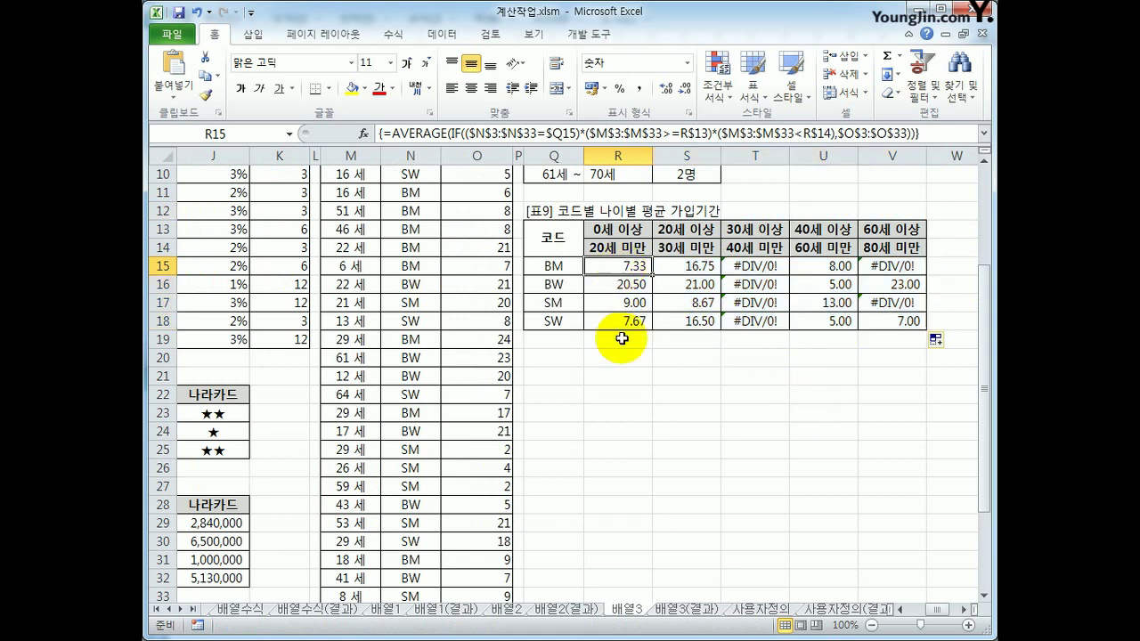
click(939, 132)
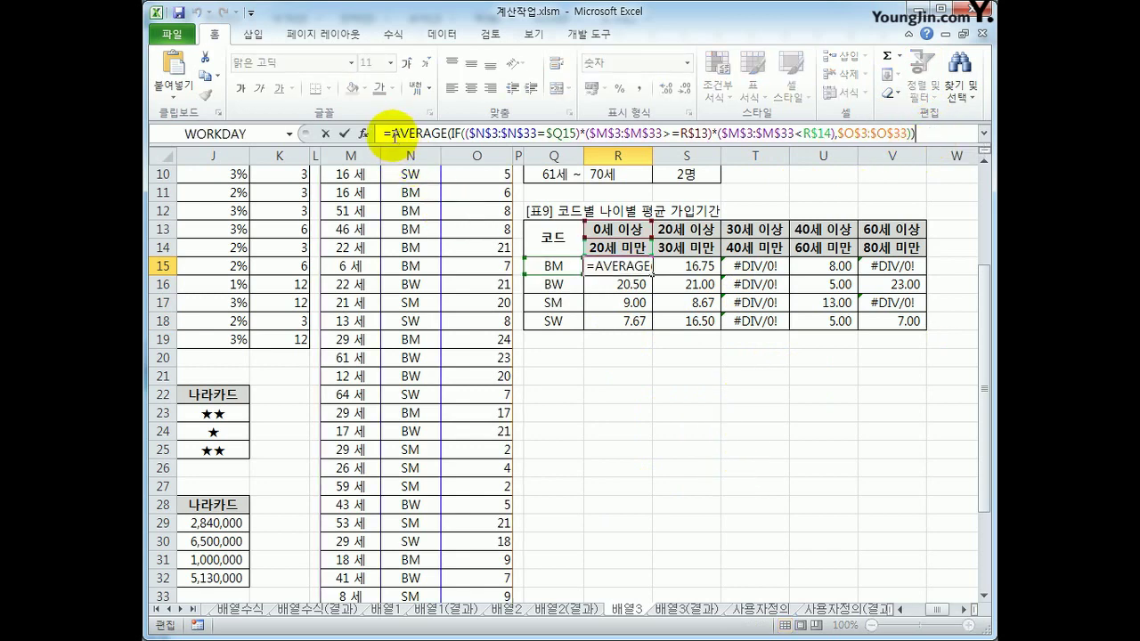
drag(393, 134, 461, 133)
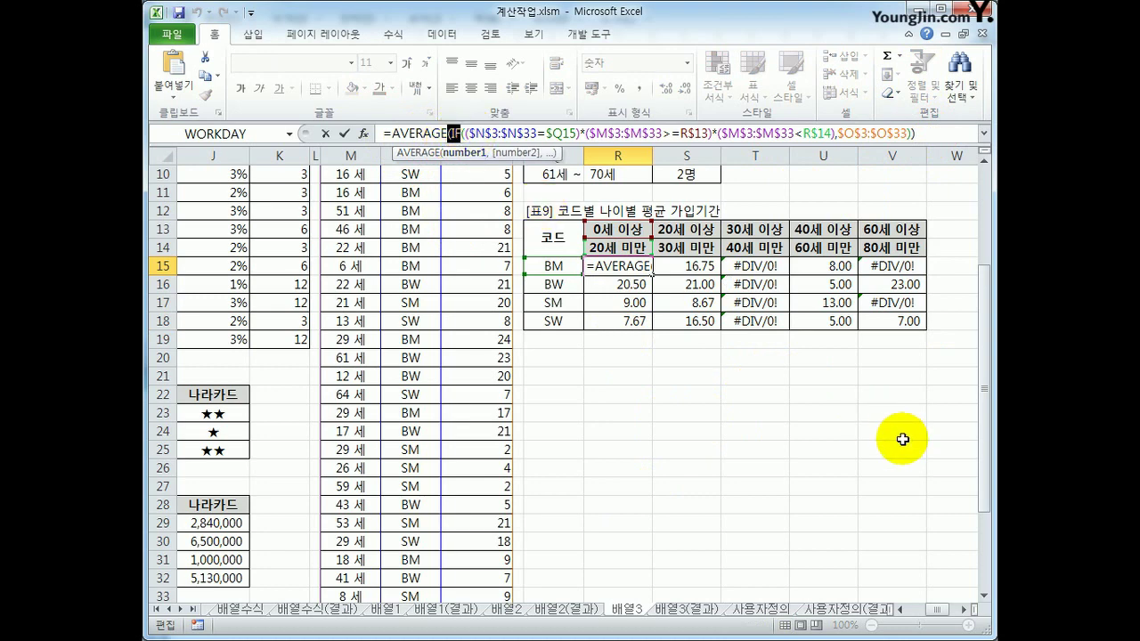
drag(985, 458, 986, 353)
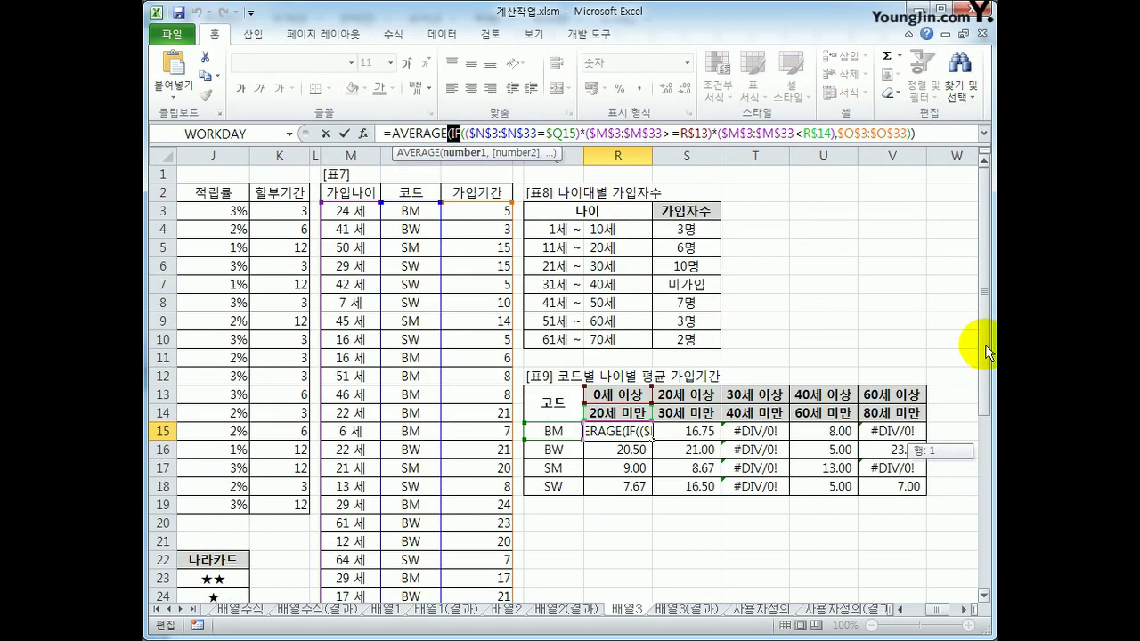
drag(469, 134, 569, 133)
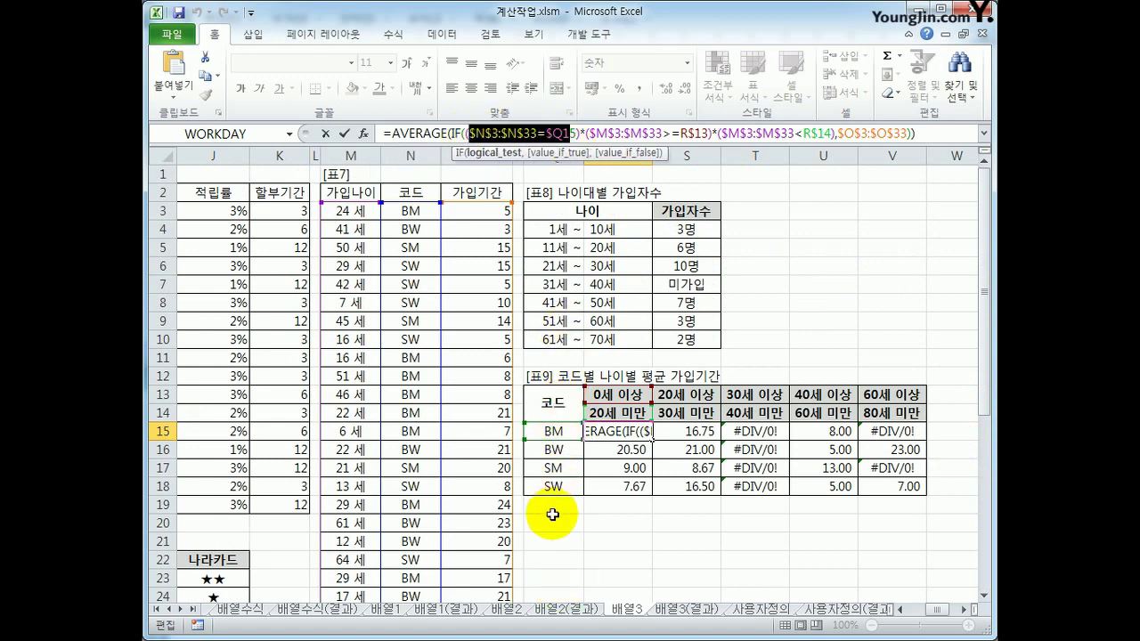
drag(589, 134, 709, 131)
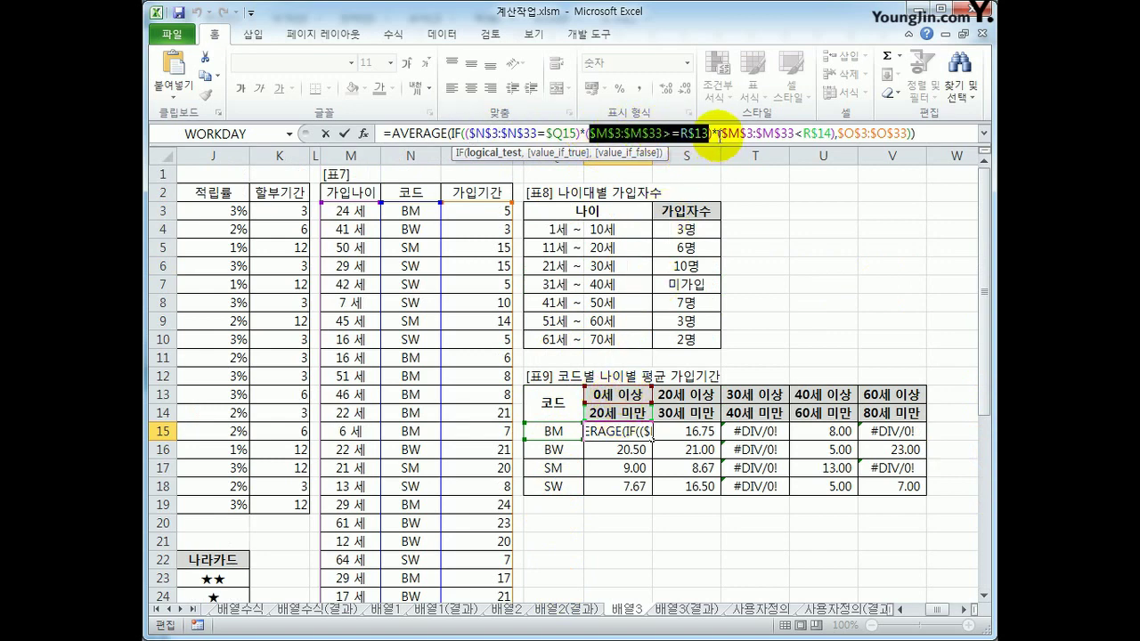
drag(718, 133, 466, 135)
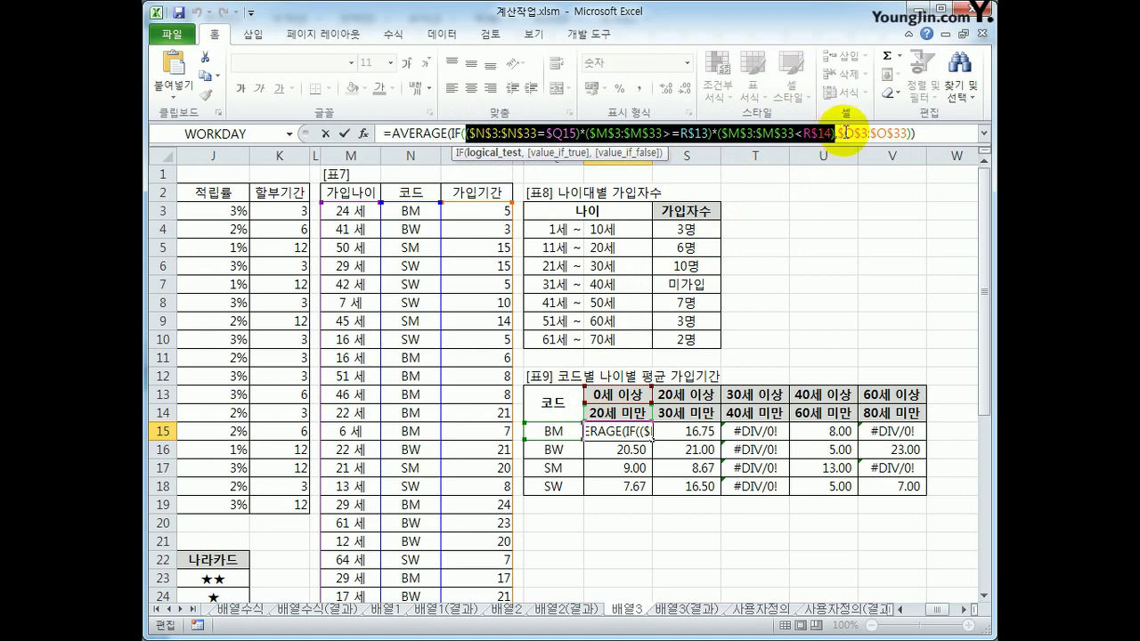
drag(839, 133, 910, 134)
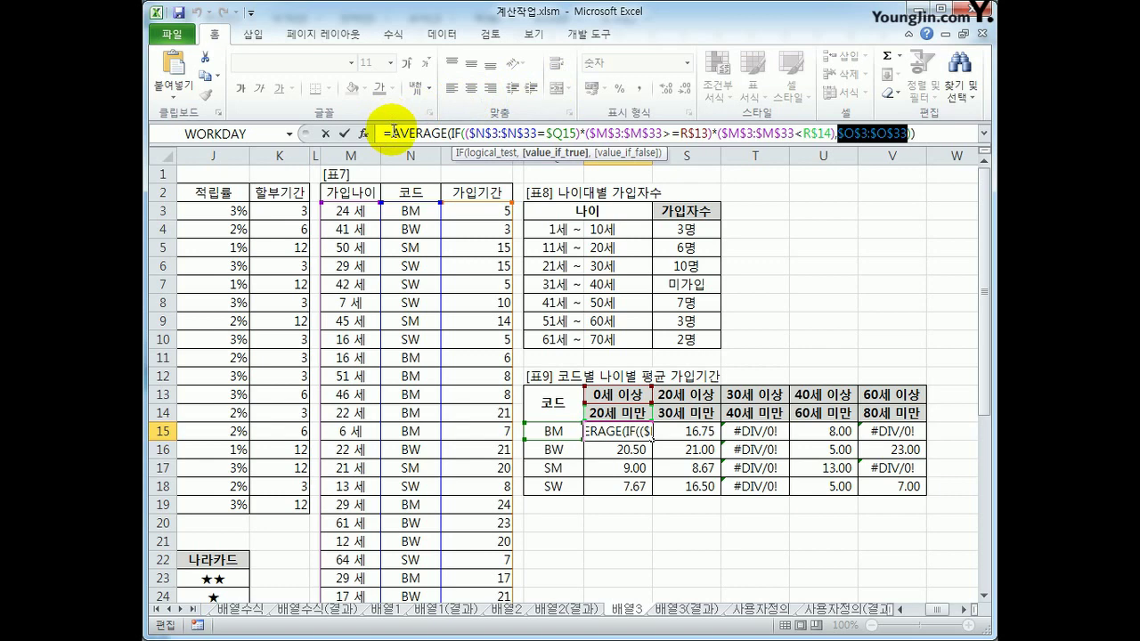
key(ctrl+shift+Return)
Check the copied array formulas in R16, R17 and T15 of 표9, keeping them as array formulas, and return to R15
click(623, 449)
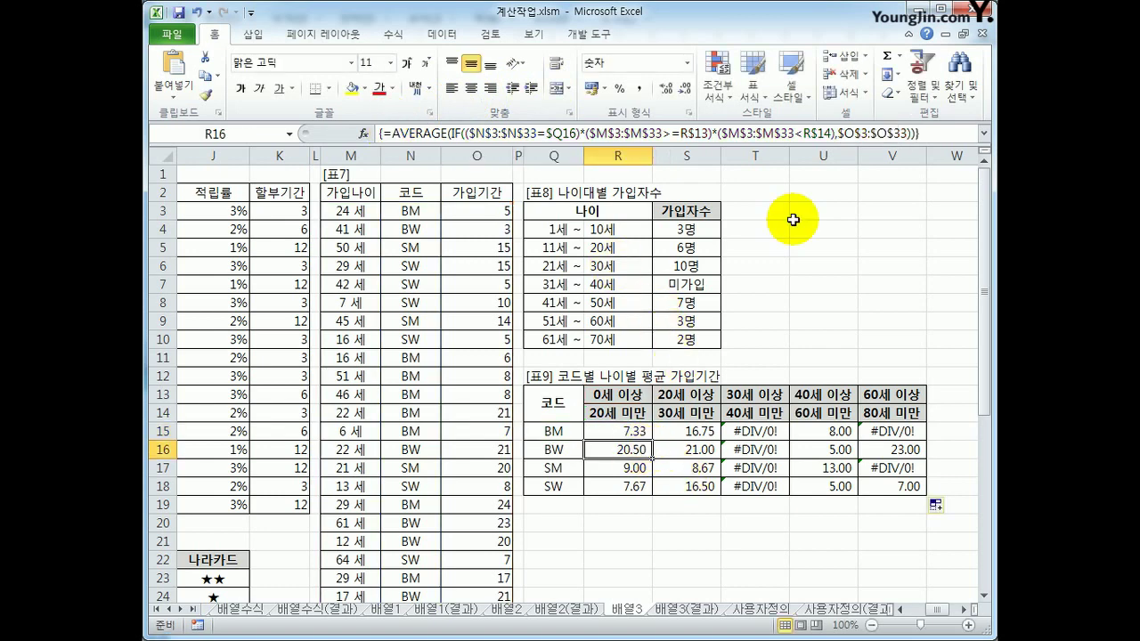
click(926, 136)
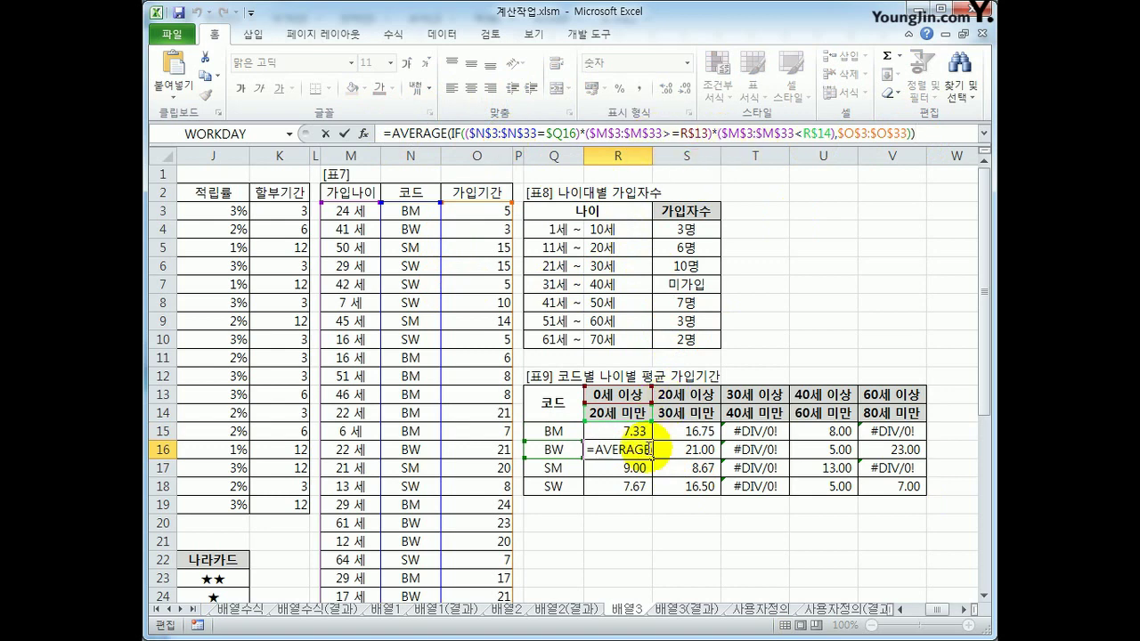
key(ctrl+shift+Return)
click(637, 467)
click(917, 134)
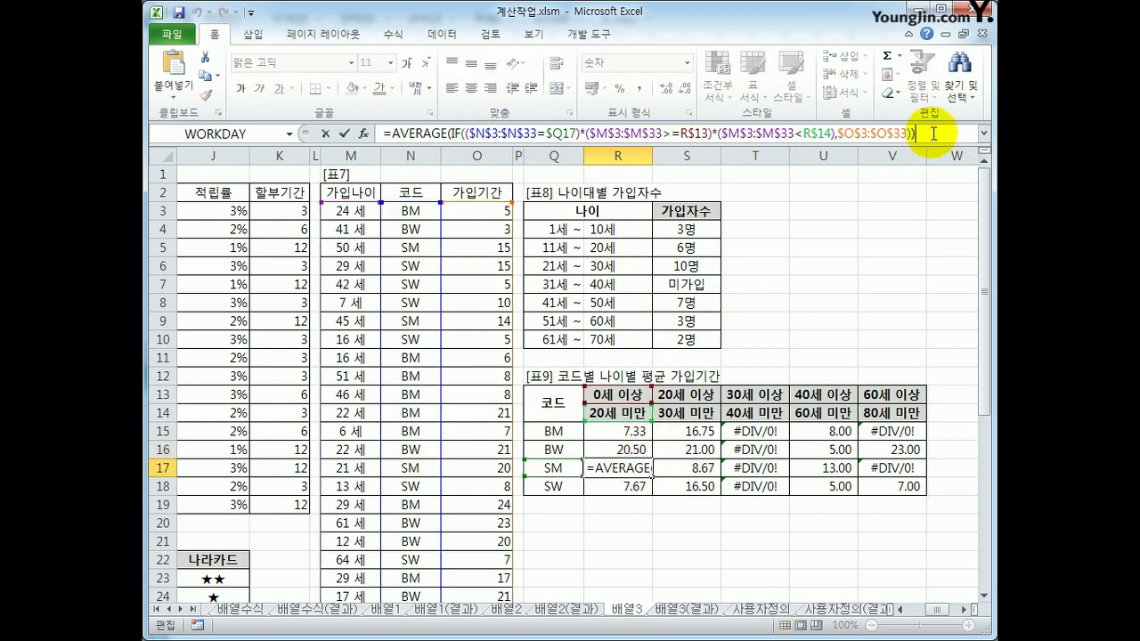
key(ctrl+shift+Return)
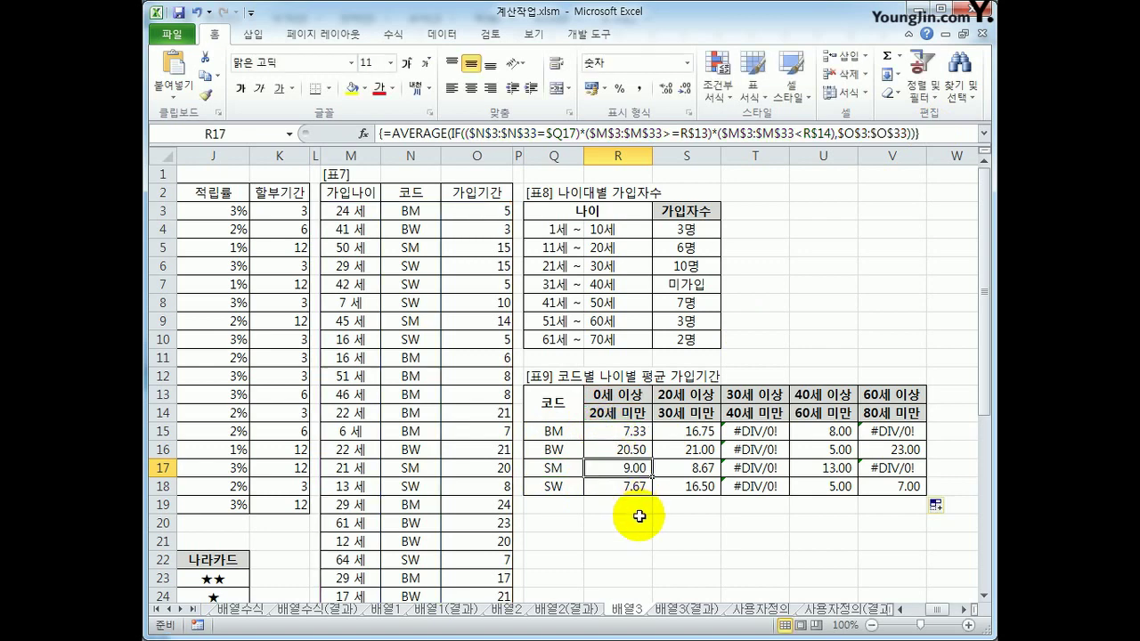
click(763, 435)
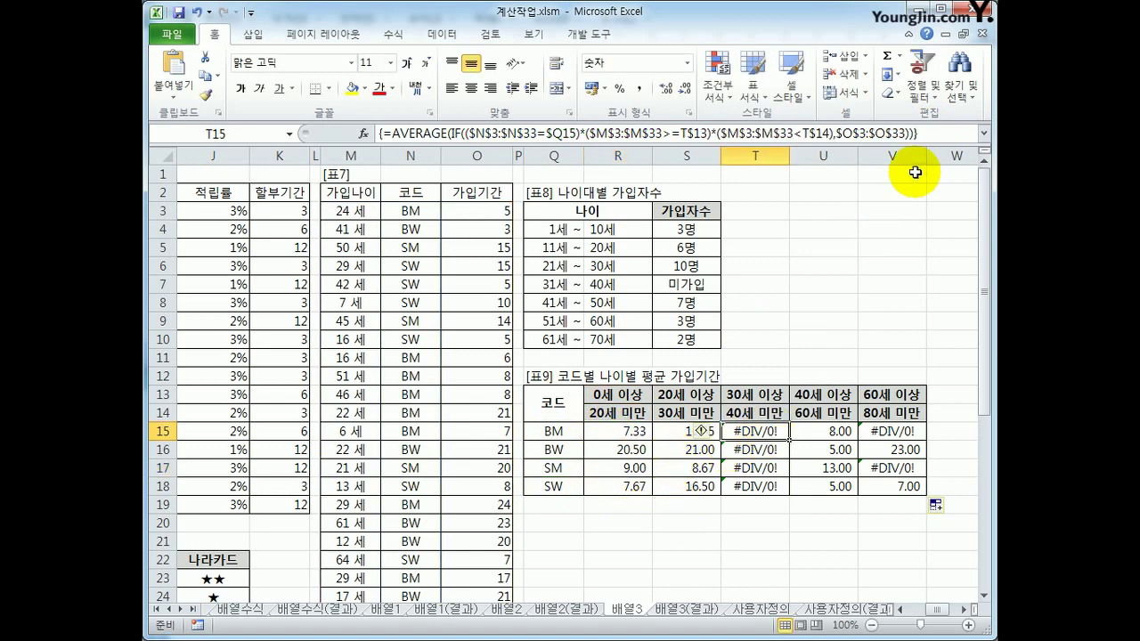
click(926, 132)
key(ctrl+shift+Return)
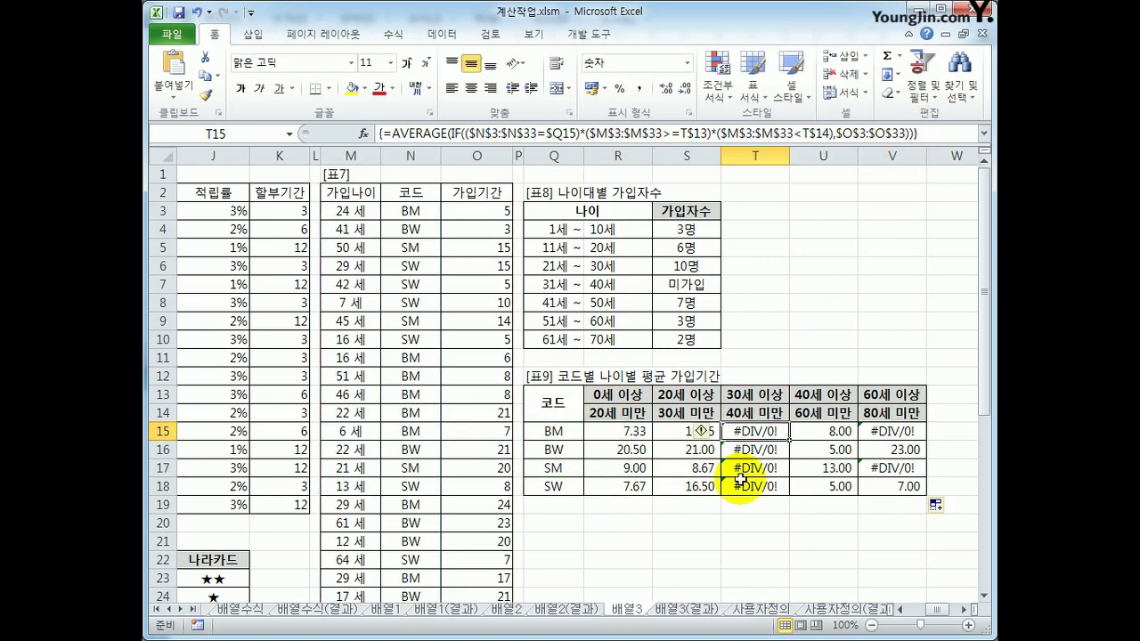
click(611, 431)
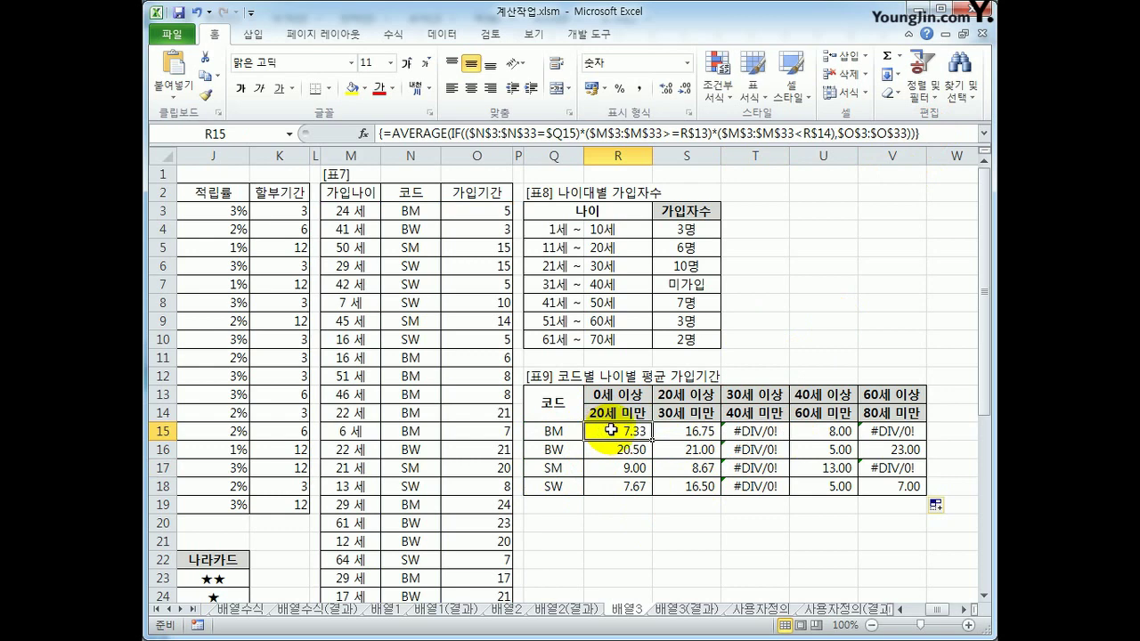
Wrap the R15 AVERAGE formula in IFERROR with an empty string "" as the error value and enter it as an array formula
click(390, 133)
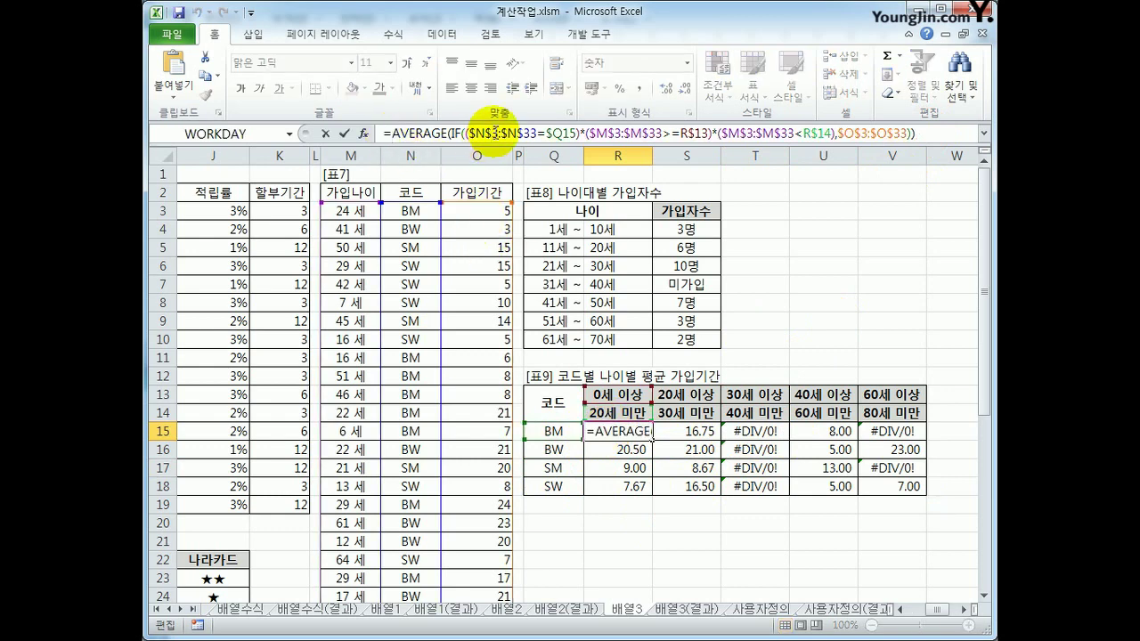
text(if)
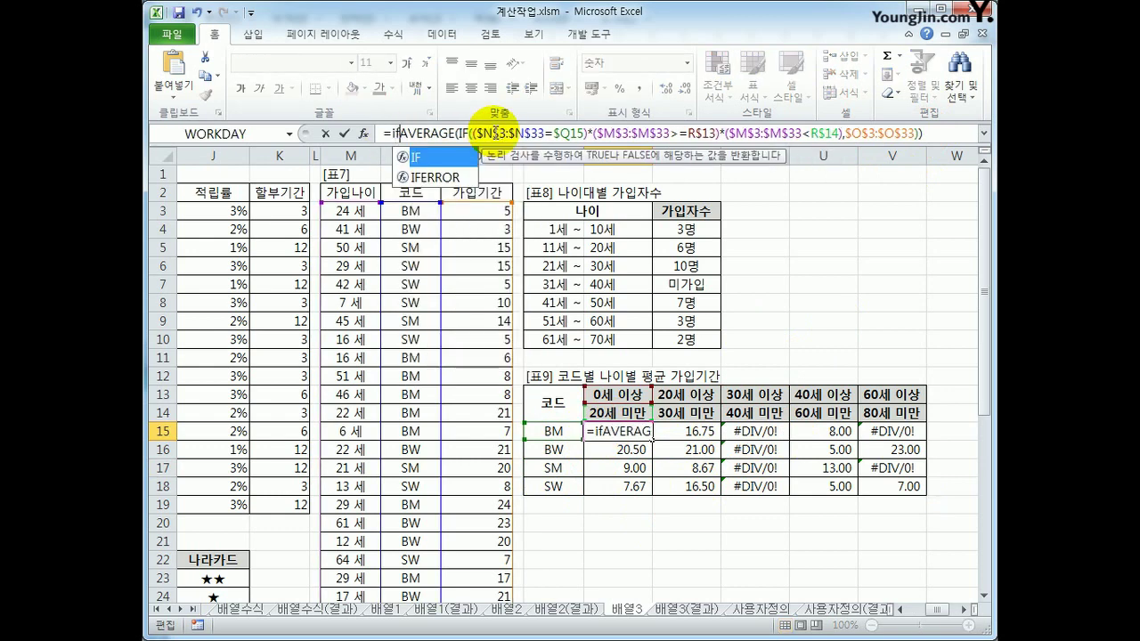
key(Down)
key(Tab)
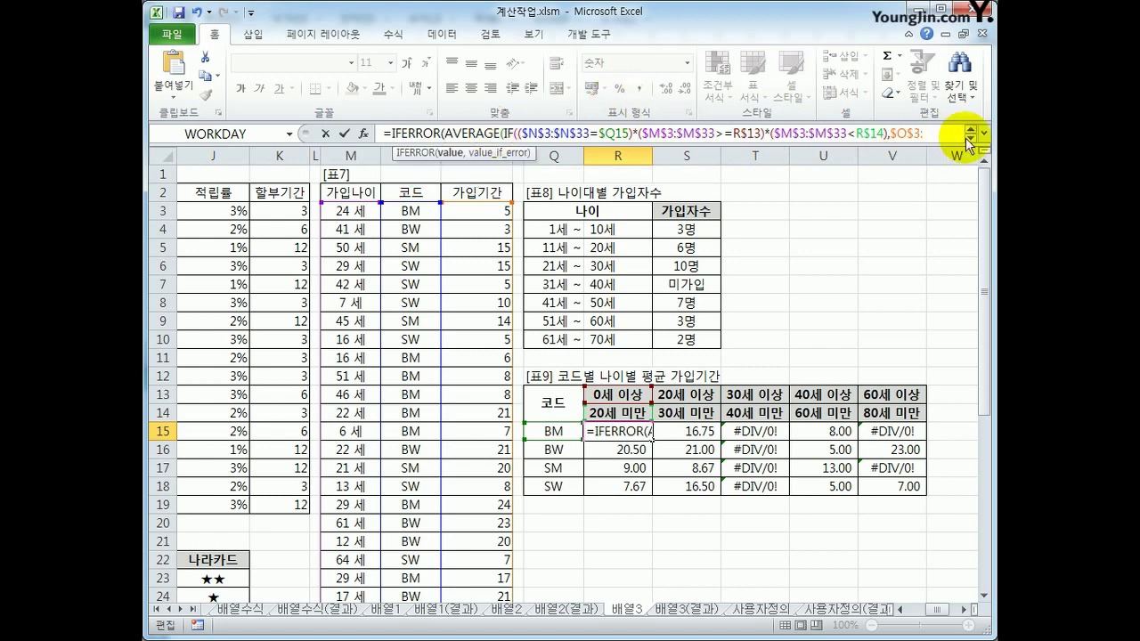
click(984, 133)
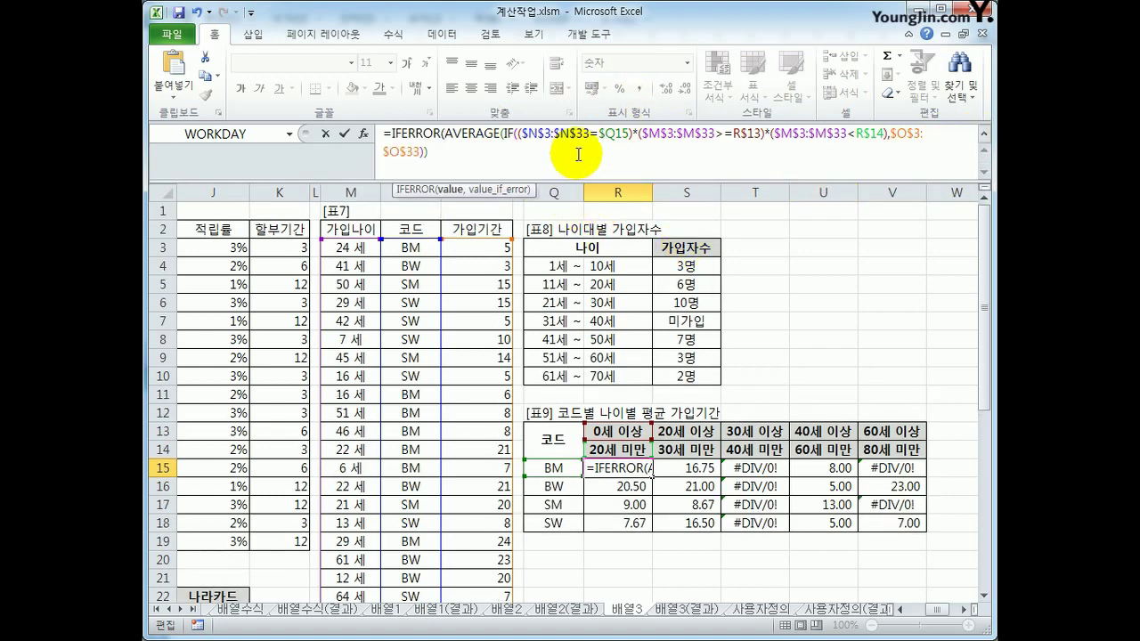
text(,)
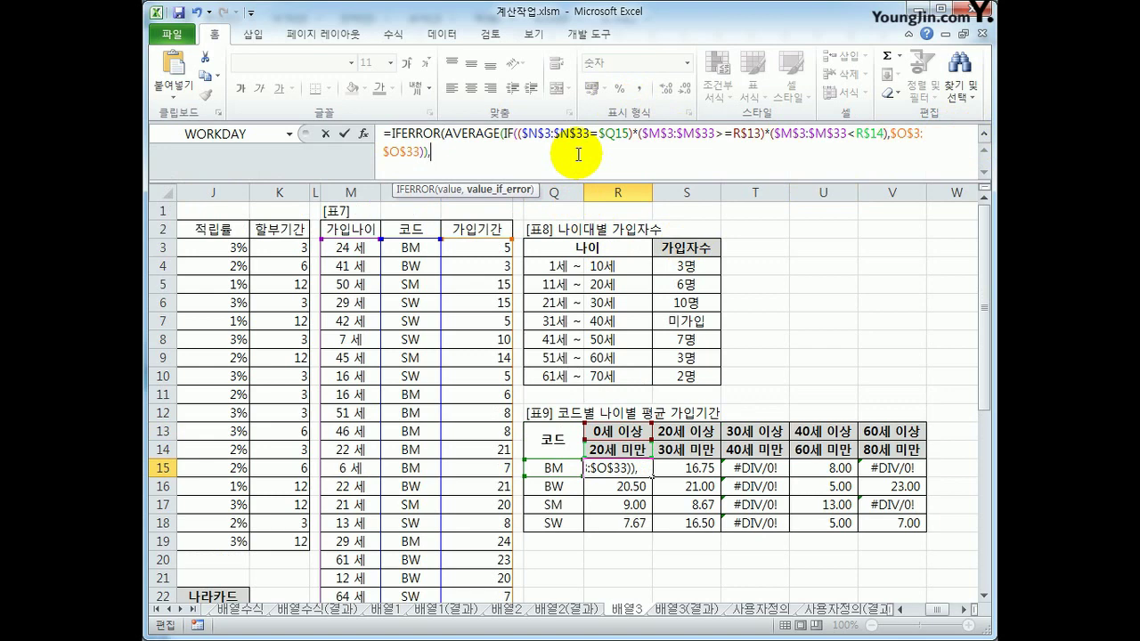
text(""))
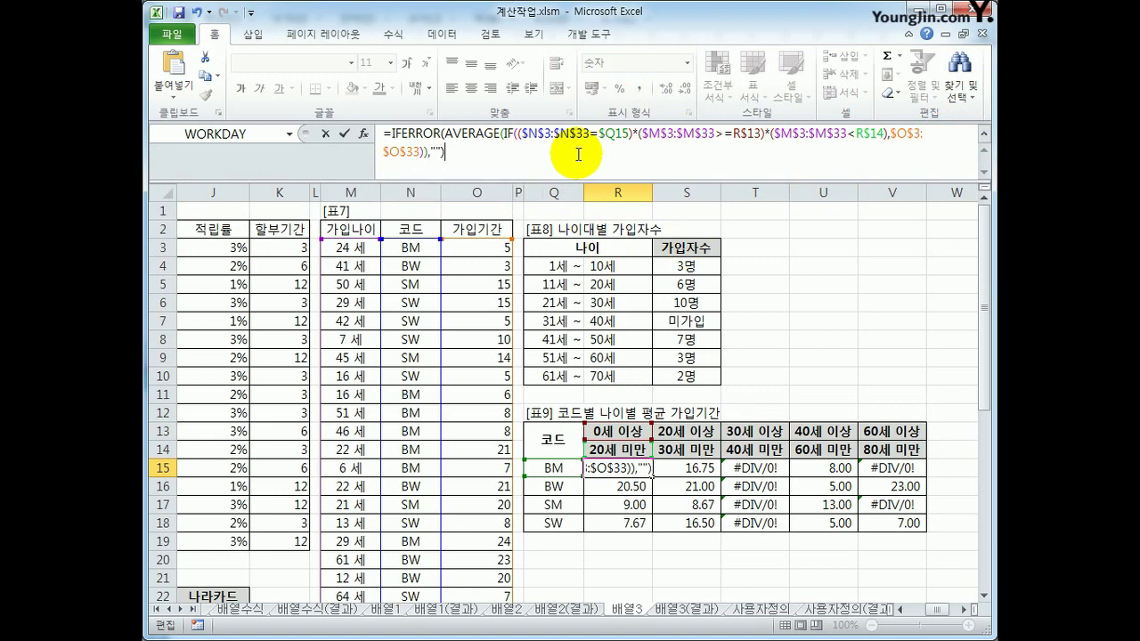
key(ctrl+shift+Return)
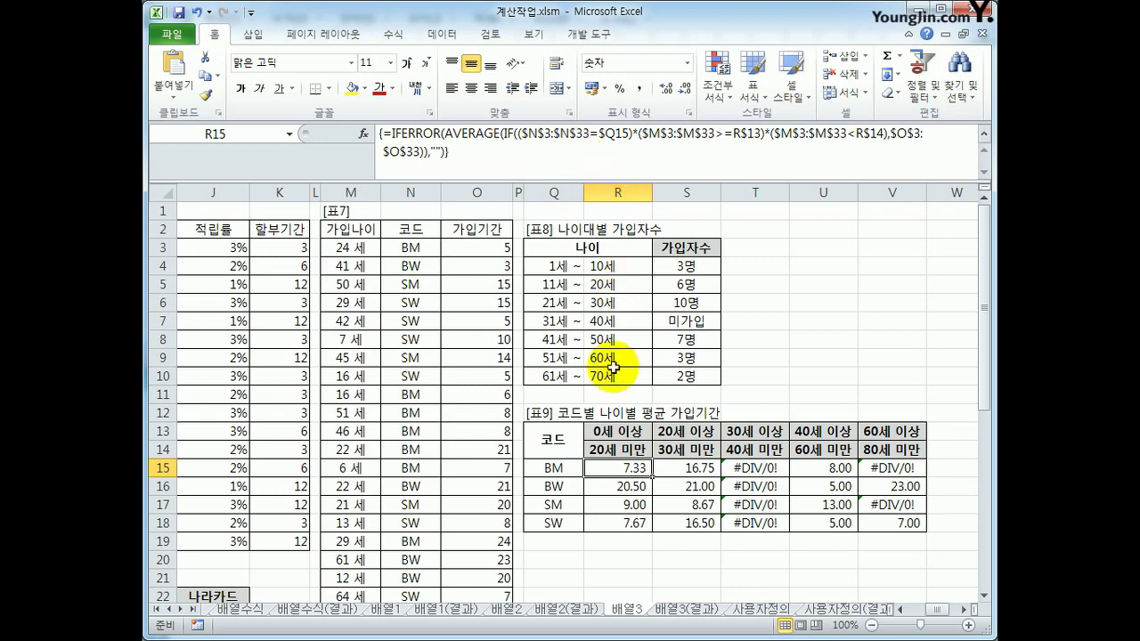
Fill the IFERROR array formula from R15 across R15:V18 and check the copies in T16 and T15
drag(653, 477, 905, 523)
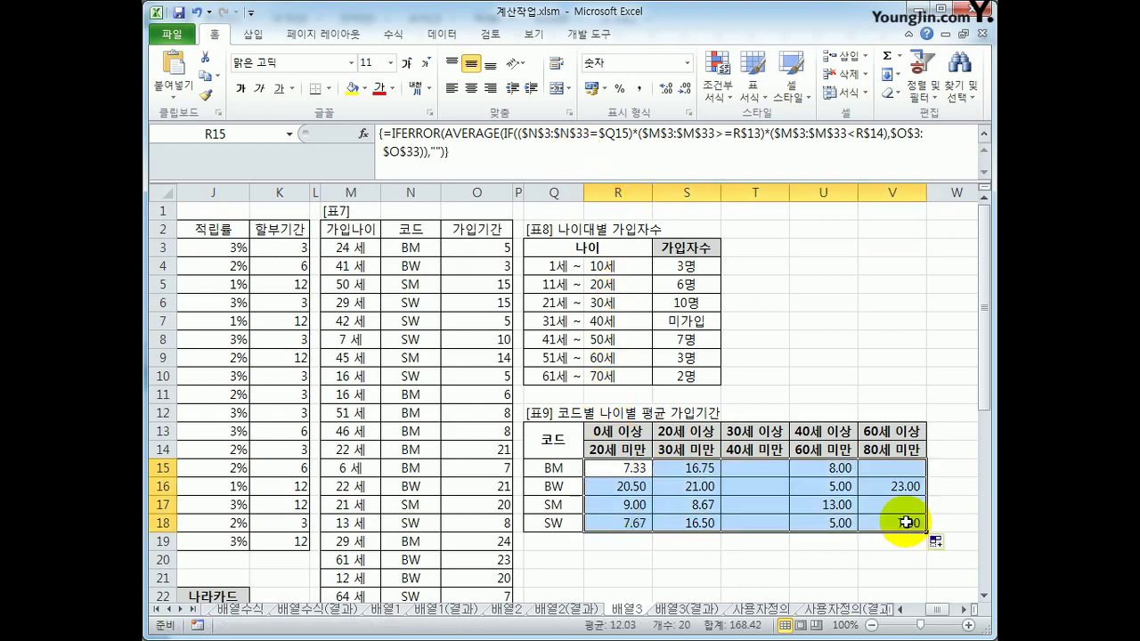
click(762, 482)
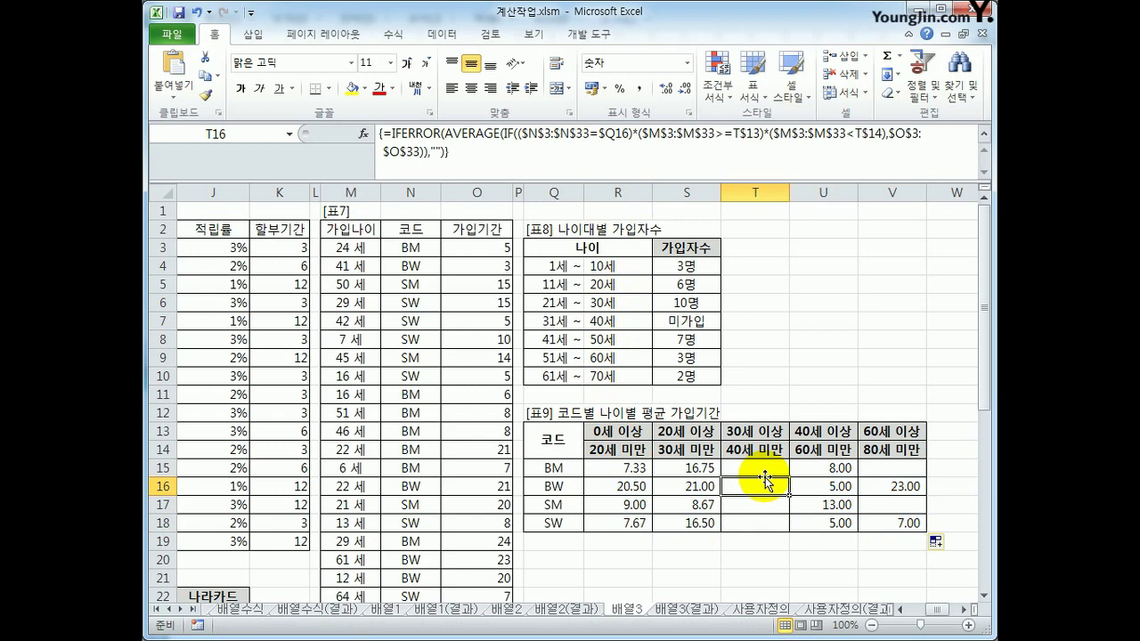
click(770, 464)
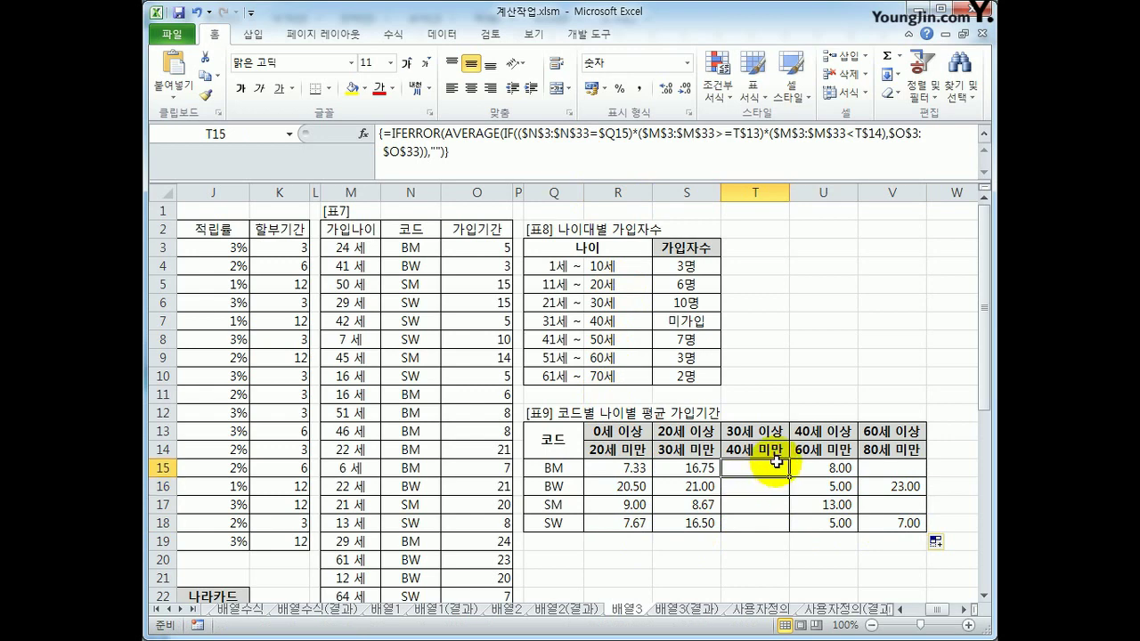